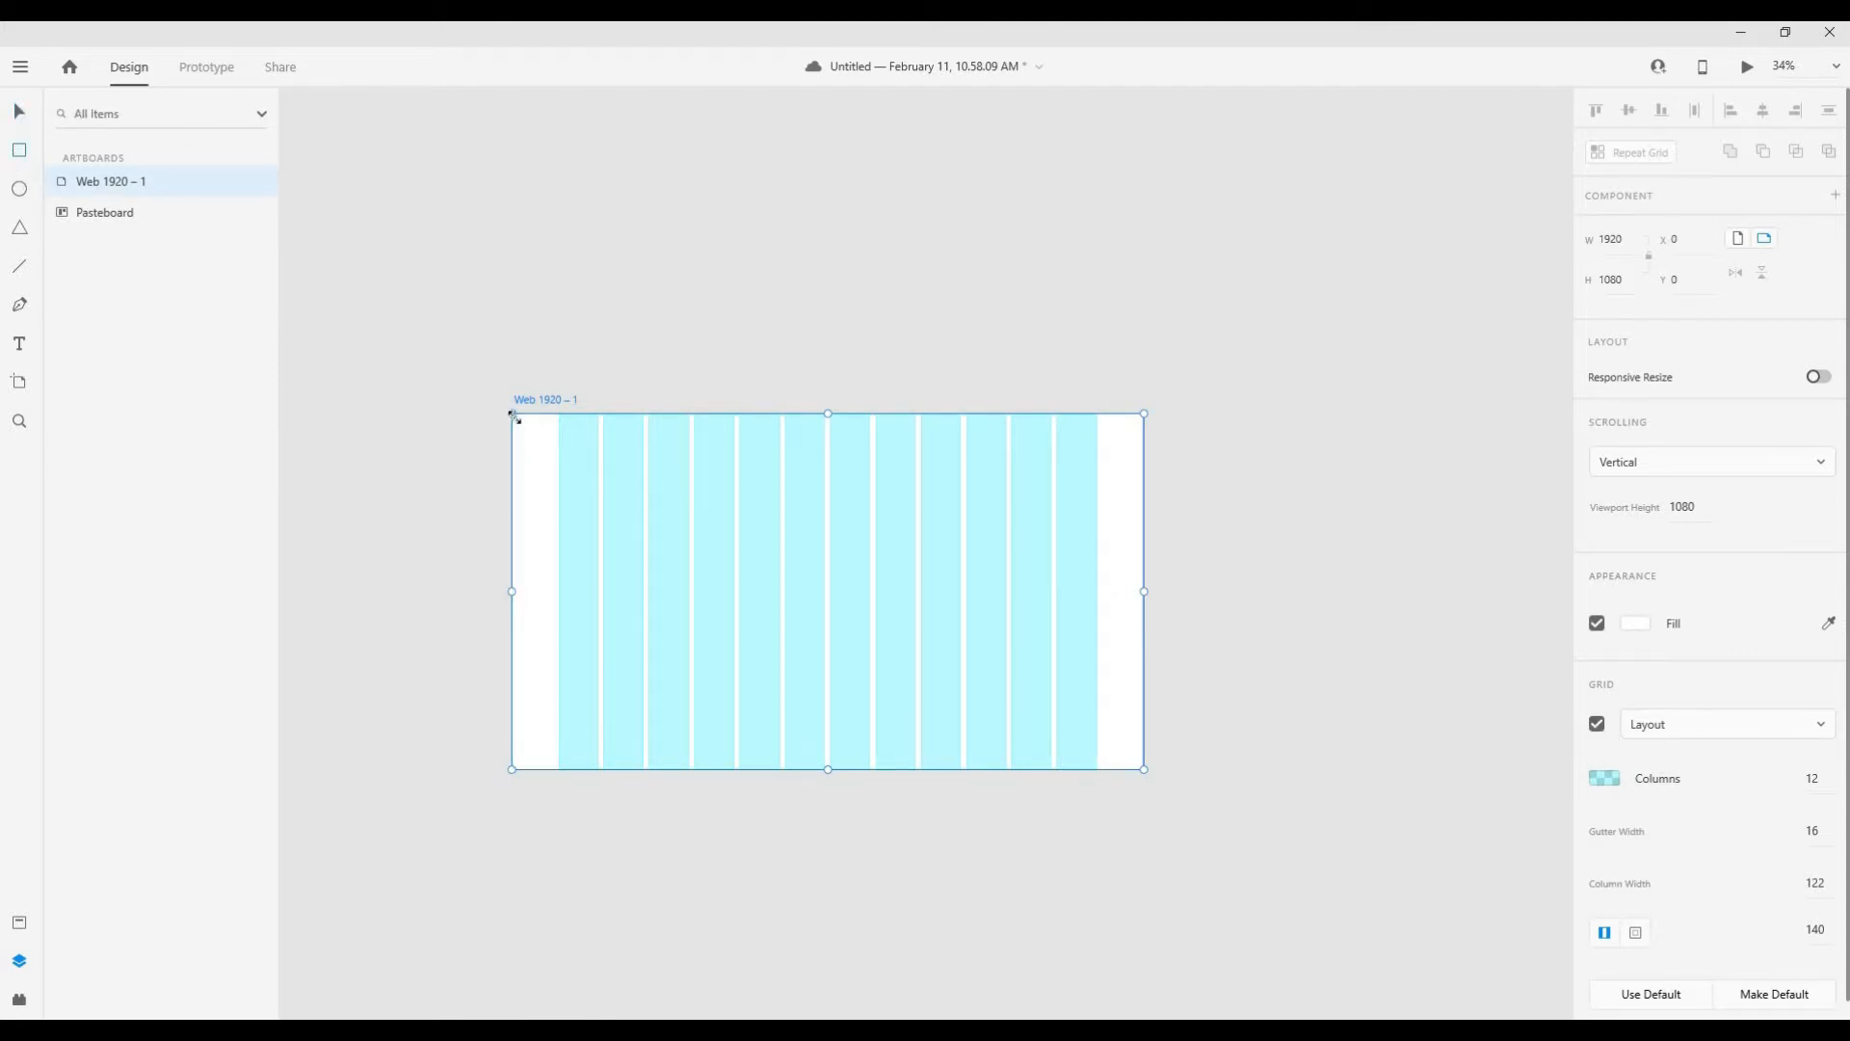
Step: Draw a rectangle covering the whole 1920 × 1080 artboard and change its fill to a linear gradient
{"action": "left_click_drag", "start_coordinate": [512, 414], "coordinate": [1068, 715]}
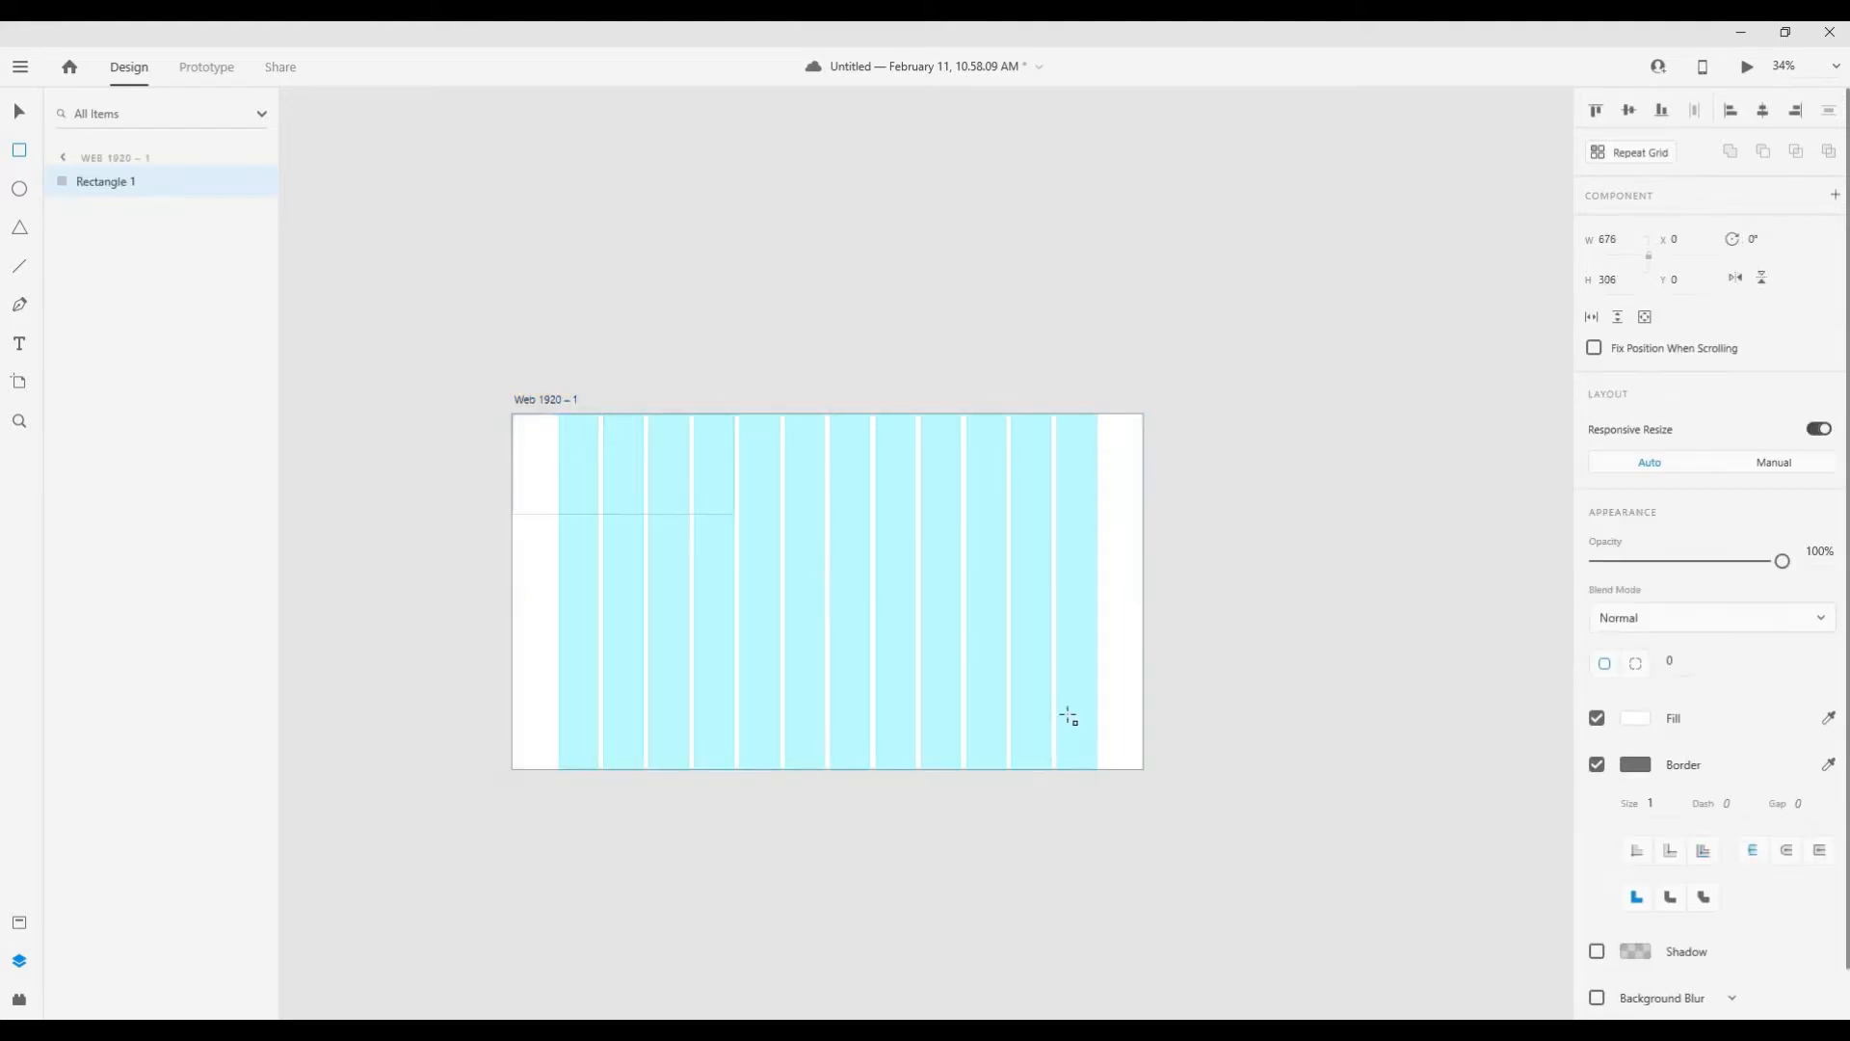
{"action": "left_click_drag", "start_coordinate": [1147, 768], "coordinate": [1144, 768]}
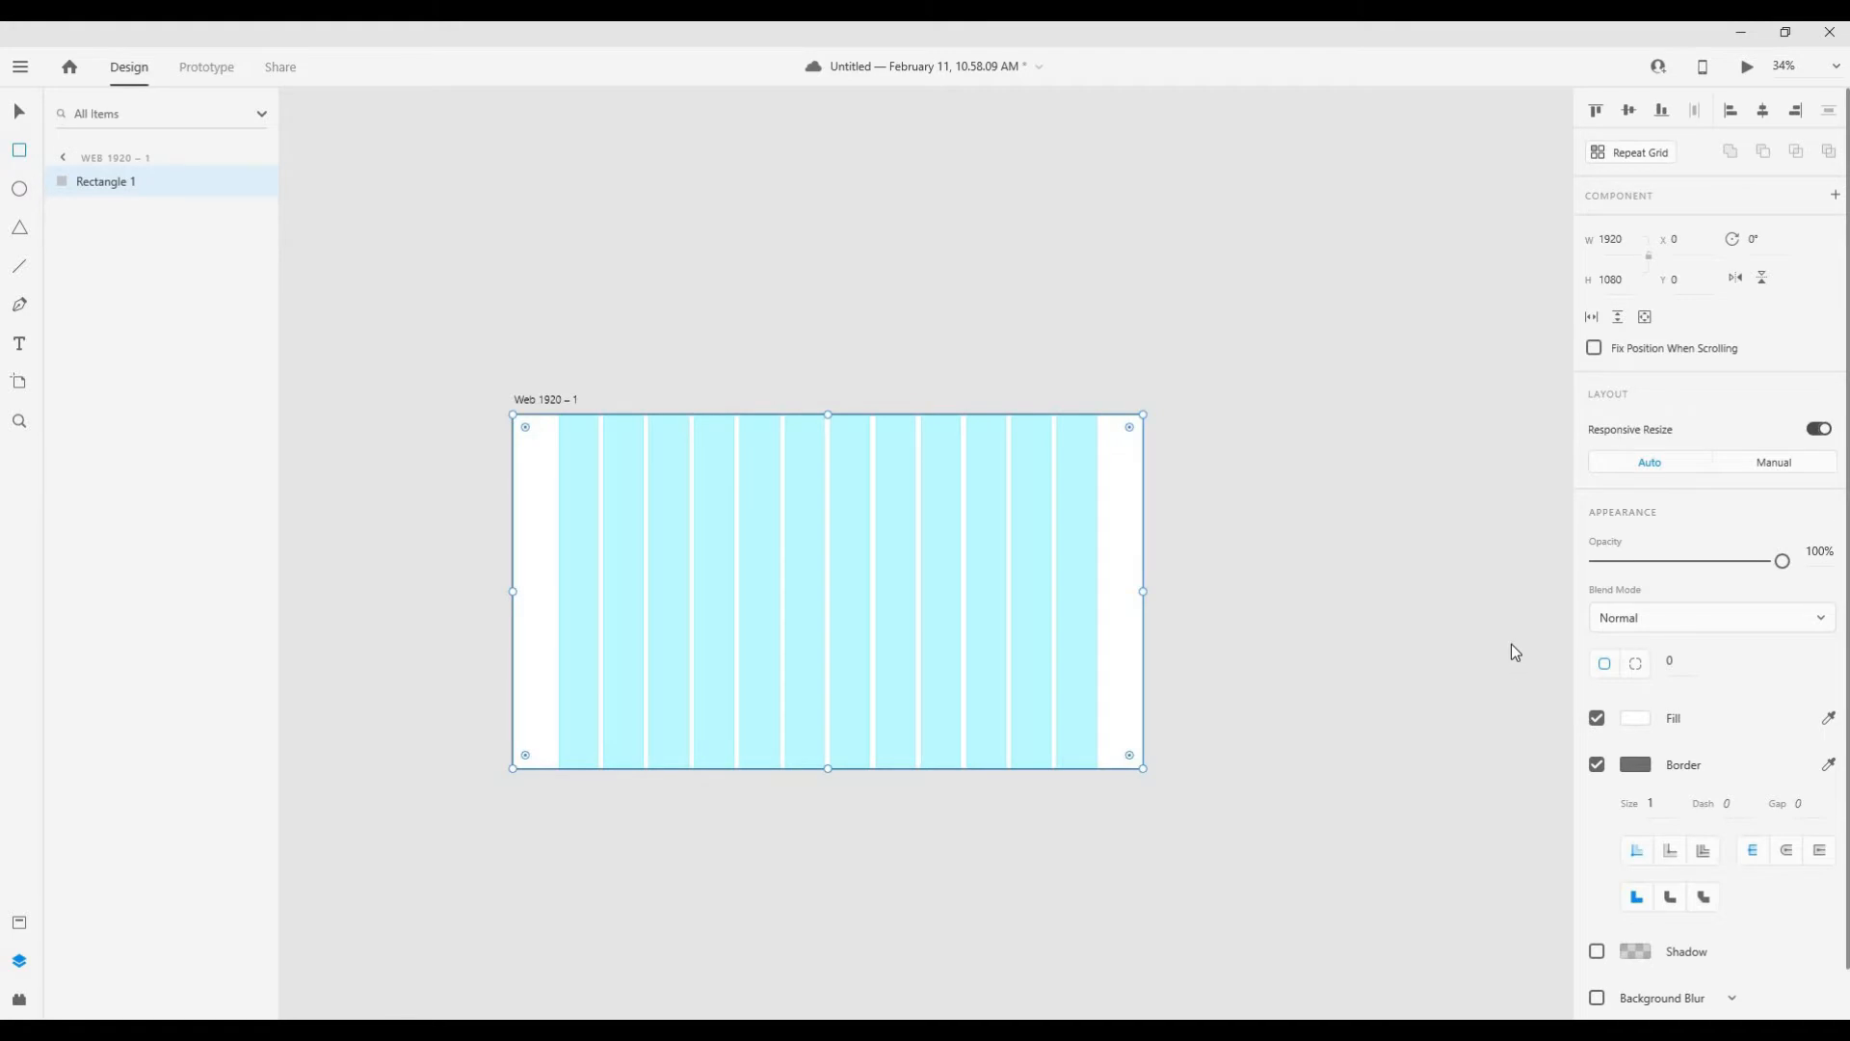
{"action": "left_click", "coordinate": [1635, 718]}
{"action": "left_click", "coordinate": [1425, 580]}
{"action": "left_click", "coordinate": [1396, 622]}
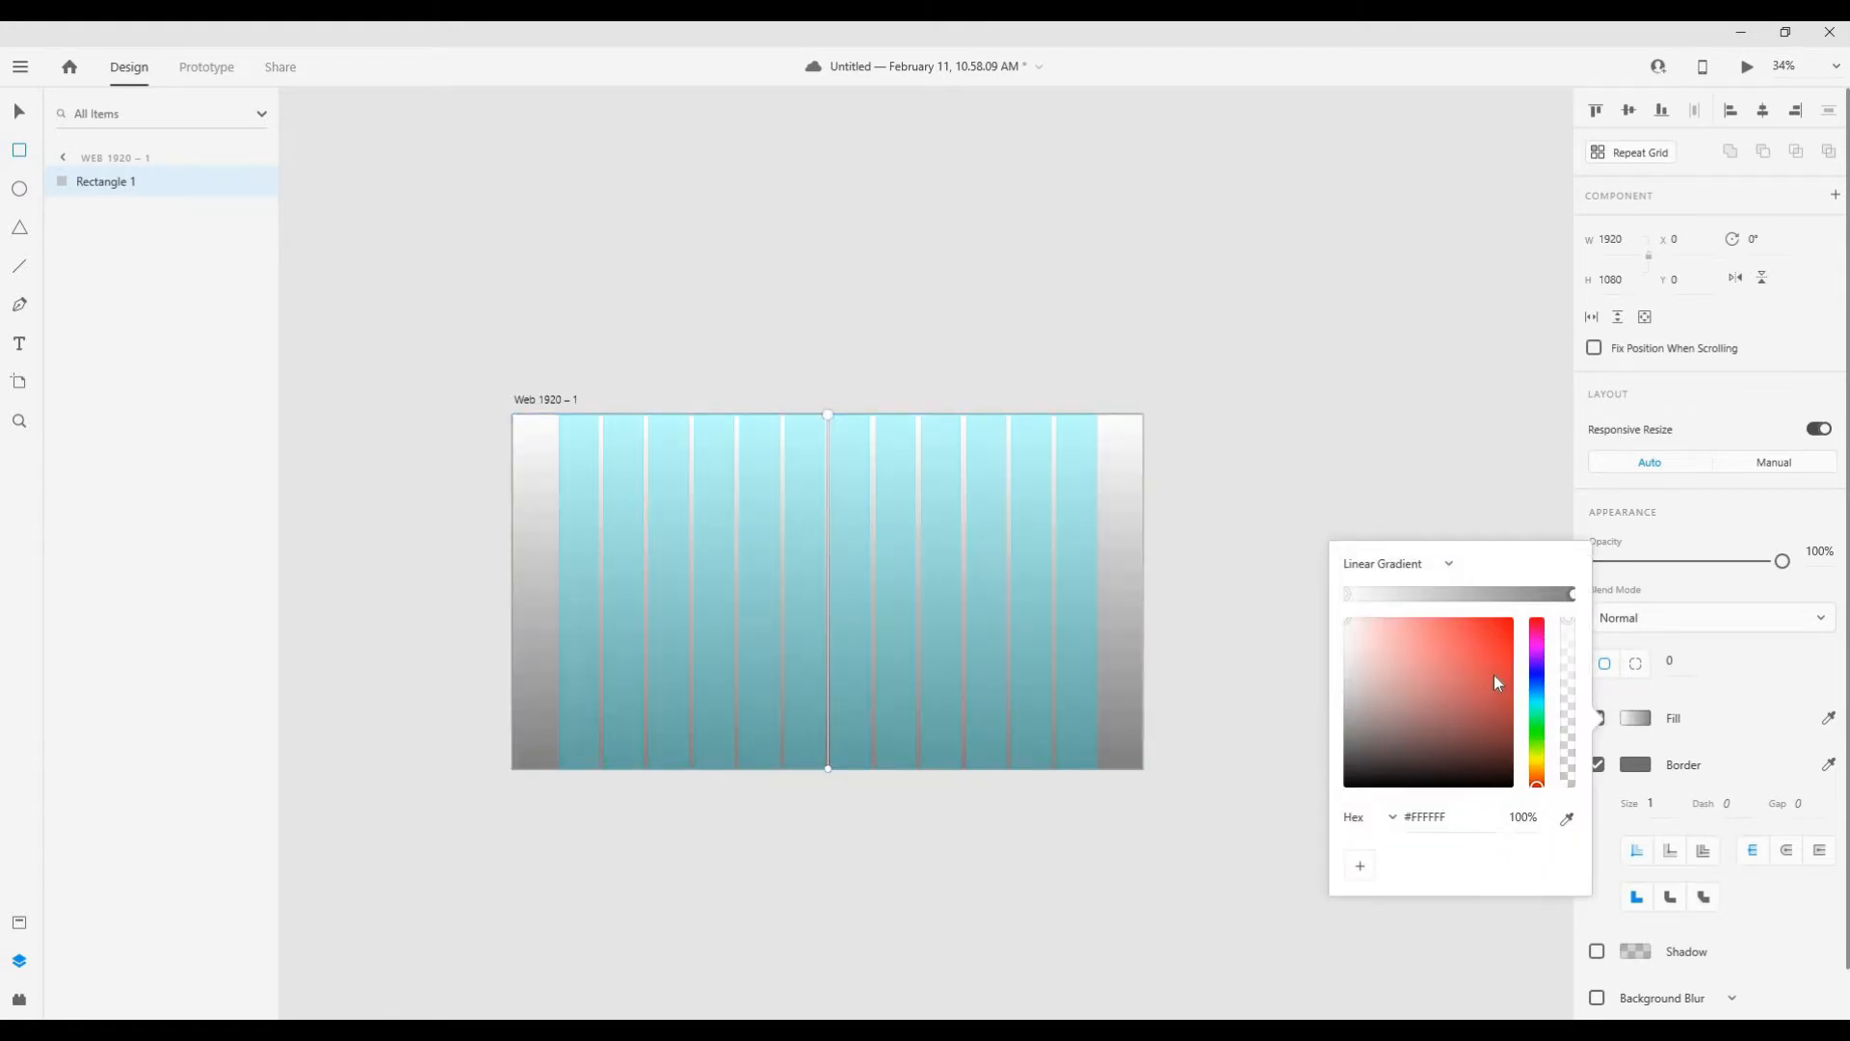
Step: Darken the gradient's end stop and run the gradient horizontally from the rectangle's left edge to its right edge
{"action": "left_click", "coordinate": [1571, 594]}
{"action": "left_click_drag", "start_coordinate": [1493, 674], "coordinate": [1503, 776]}
{"action": "left_click_drag", "start_coordinate": [828, 768], "coordinate": [513, 597]}
{"action": "left_click_drag", "start_coordinate": [828, 414], "coordinate": [1143, 597]}
Step: Color the background gradient from dark navy to near black, using #02062E for the navy stop
{"action": "left_click", "coordinate": [1507, 767]}
{"action": "left_click_drag", "start_coordinate": [1537, 702], "coordinate": [1538, 673]}
{"action": "left_click", "coordinate": [1503, 772]}
{"action": "left_click", "coordinate": [1571, 594]}
{"action": "left_click", "coordinate": [1537, 677]}
{"action": "left_click", "coordinate": [1505, 763]}
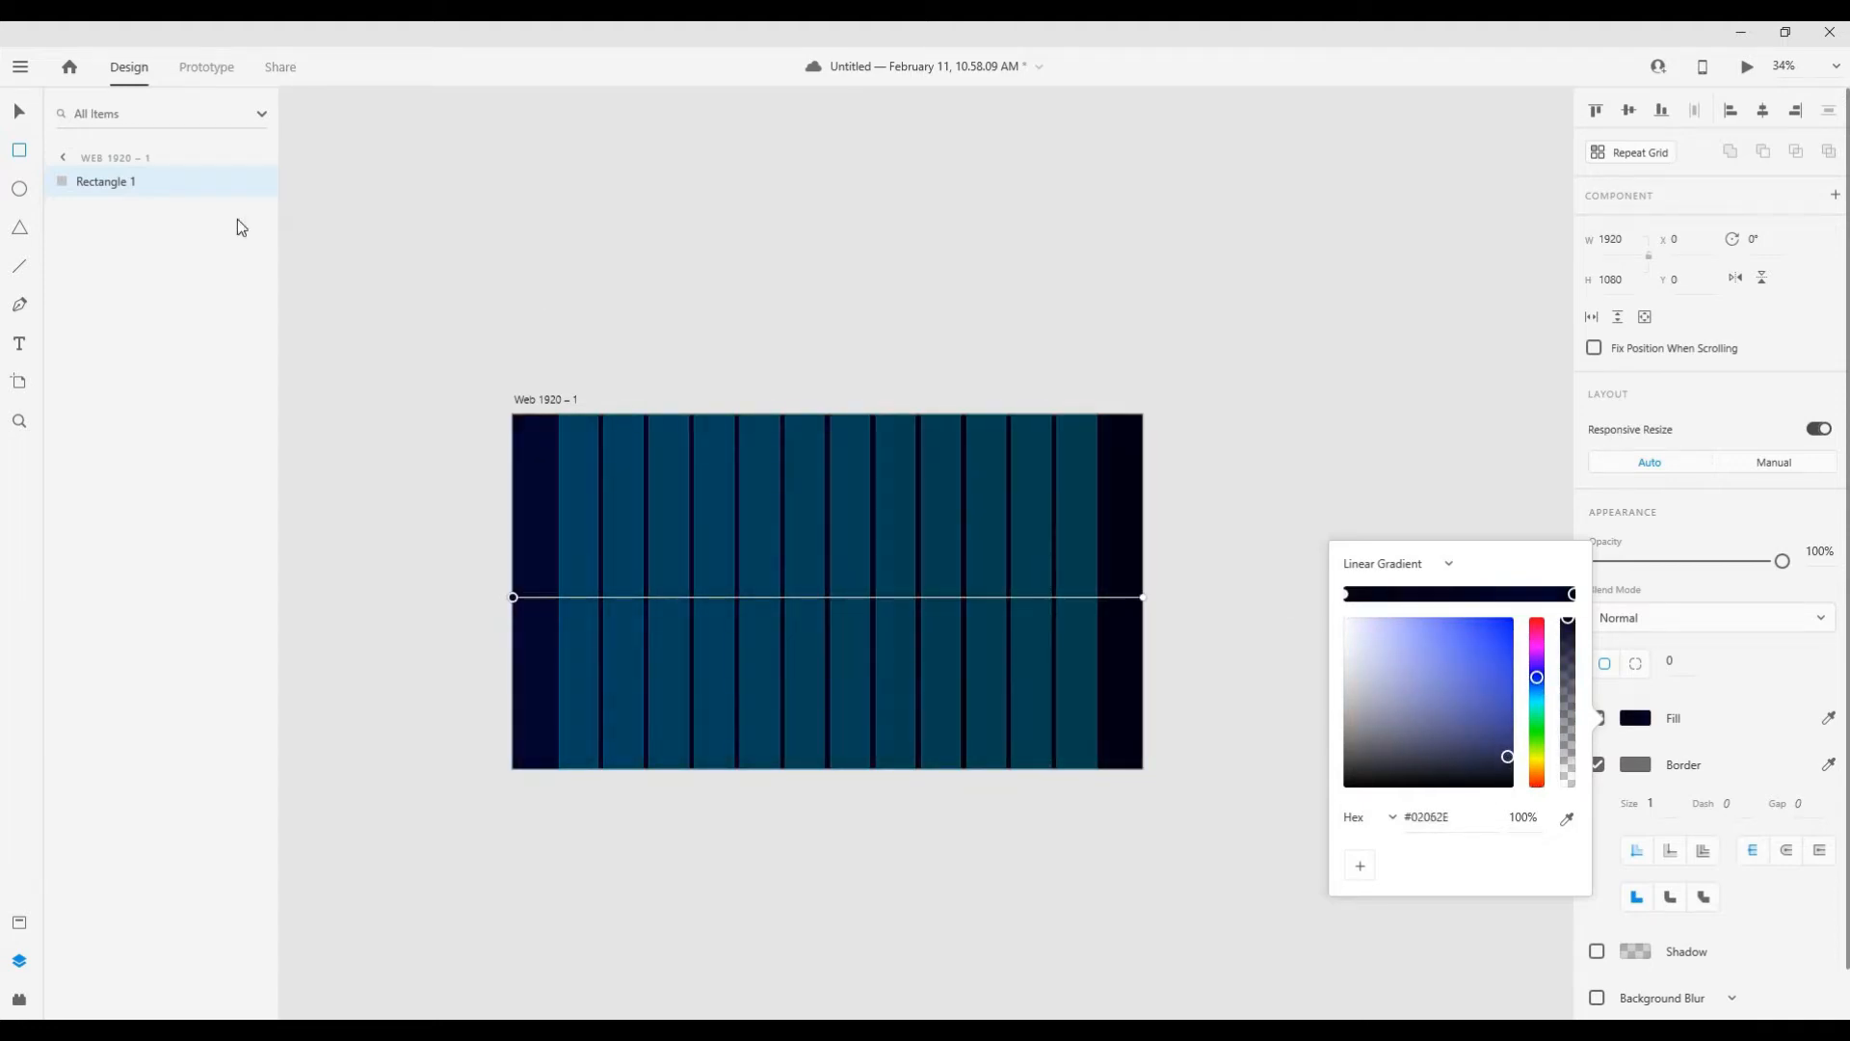
{"action": "key", "text": "Escape"}
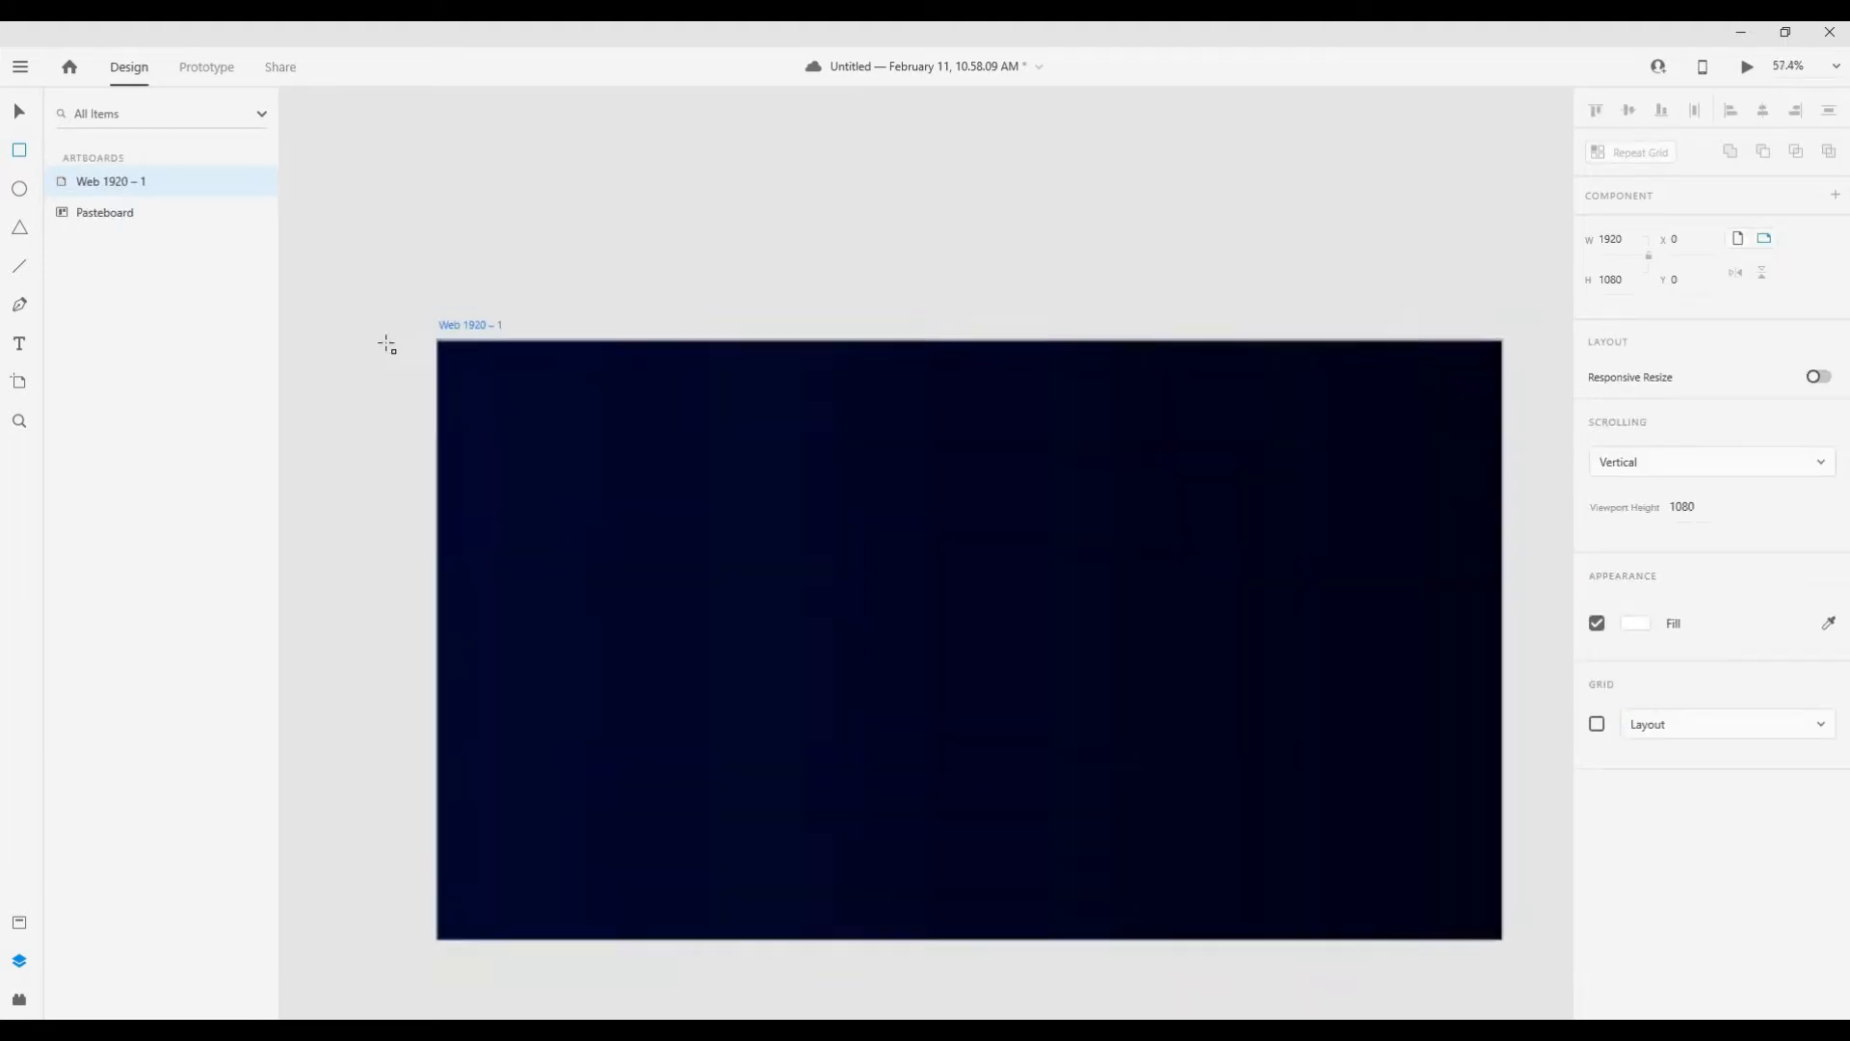
Step: Move the Reebok logo from the pasteboard into the artboard's upper left corner, at the first layout column
{"action": "scroll", "coordinate": [687, 516], "scroll_direction": "down", "scroll_amount": 3}
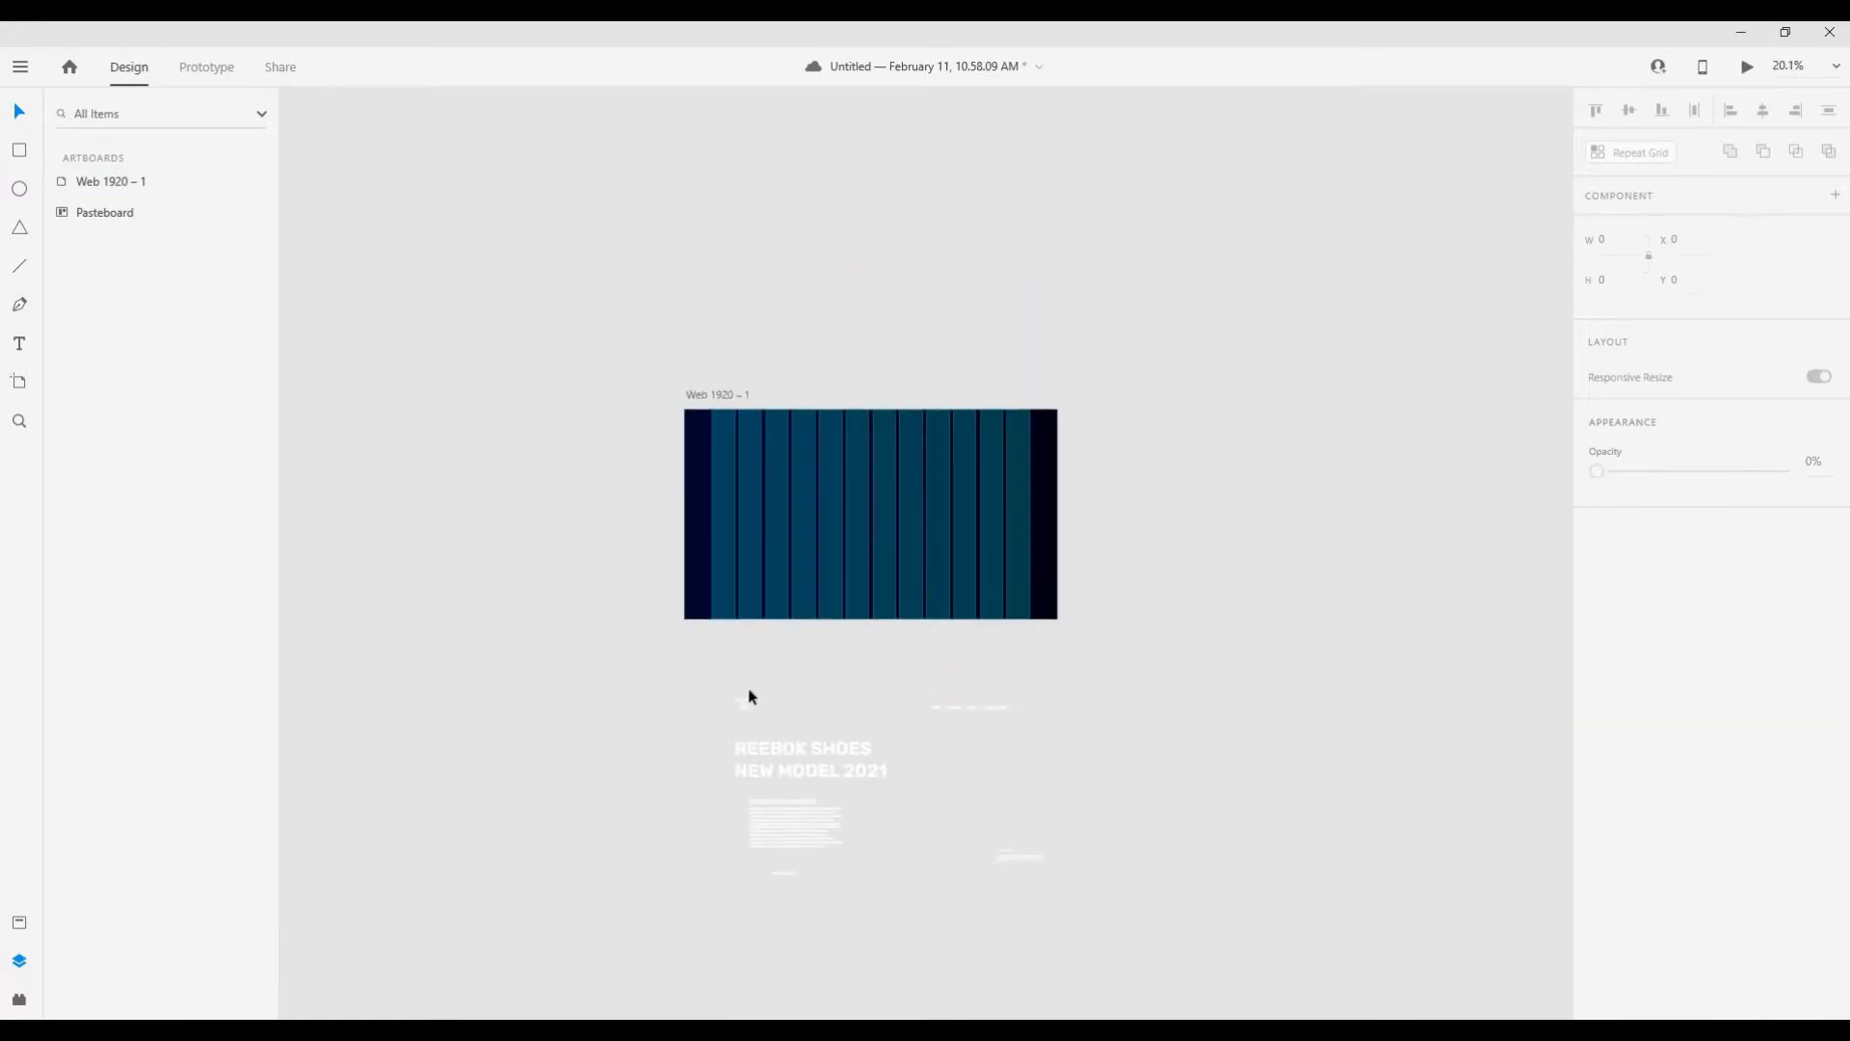
{"action": "left_click", "coordinate": [749, 695]}
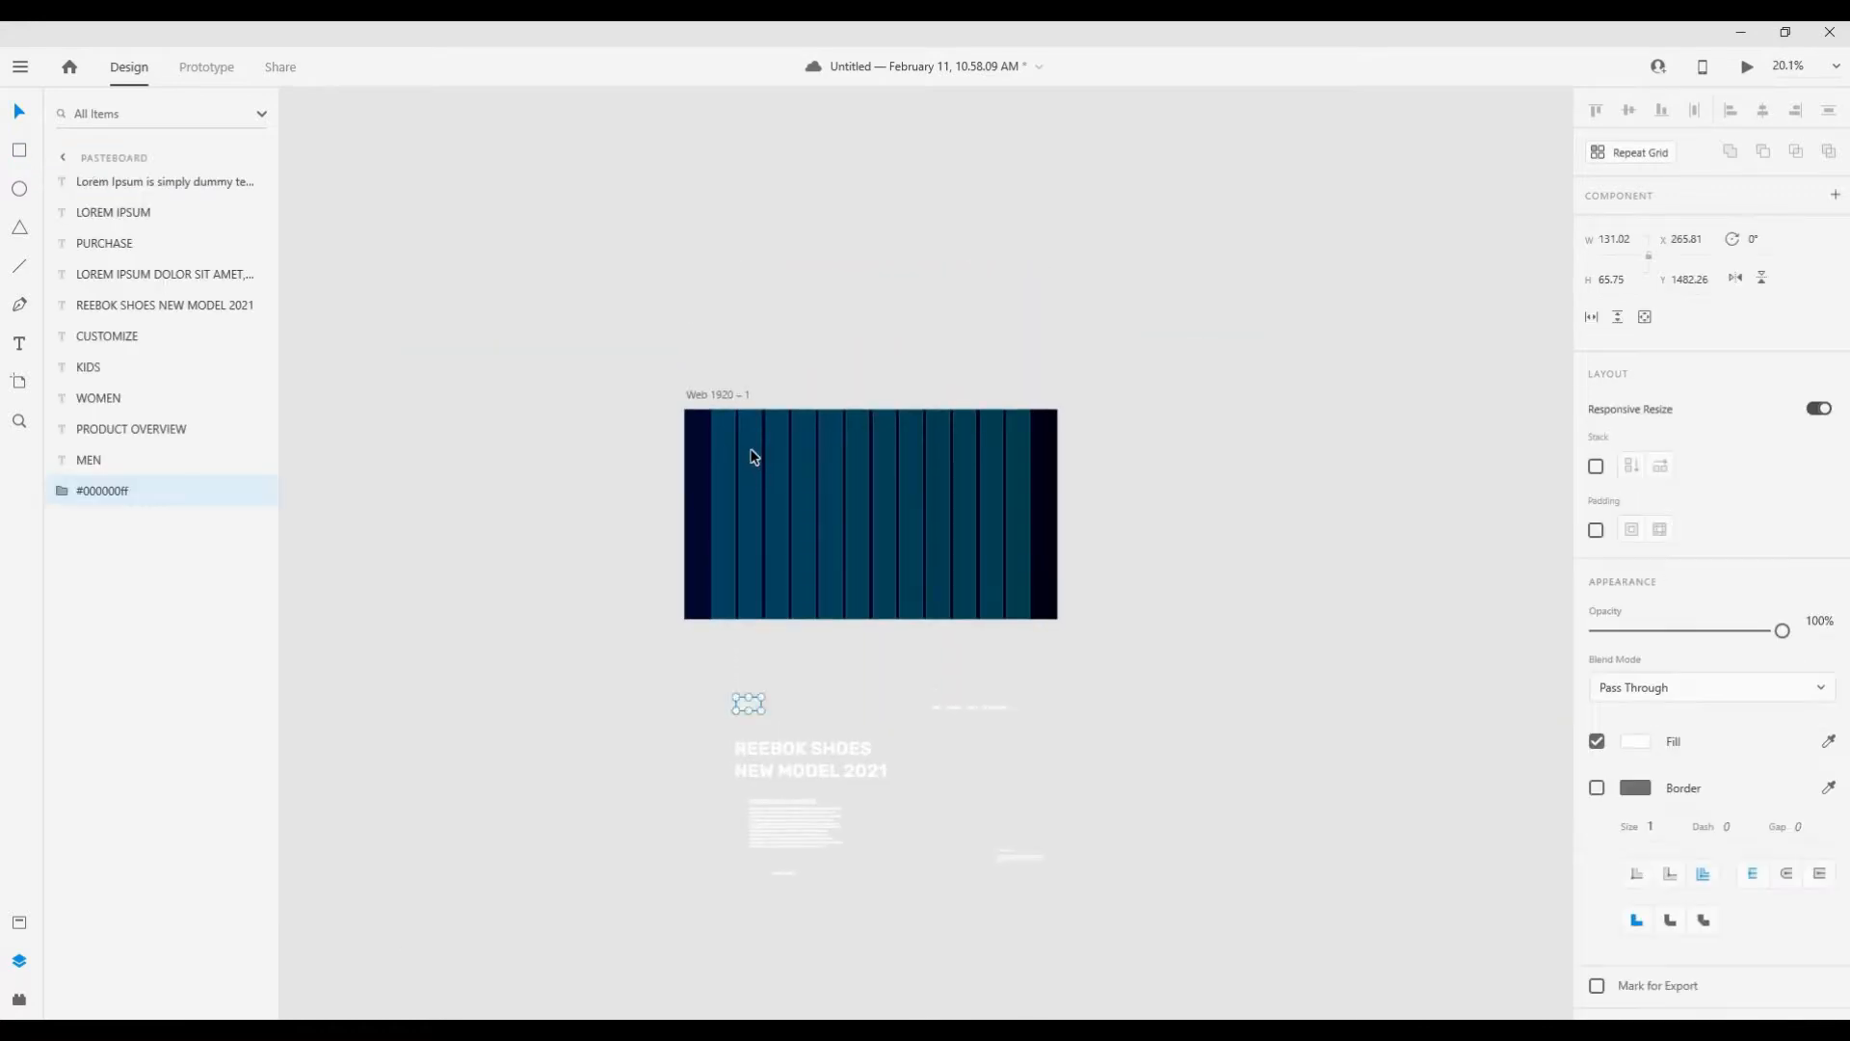
{"action": "left_click_drag", "start_coordinate": [722, 430], "coordinate": [734, 430]}
{"action": "scroll", "coordinate": [723, 431], "scroll_direction": "up", "scroll_amount": 5}
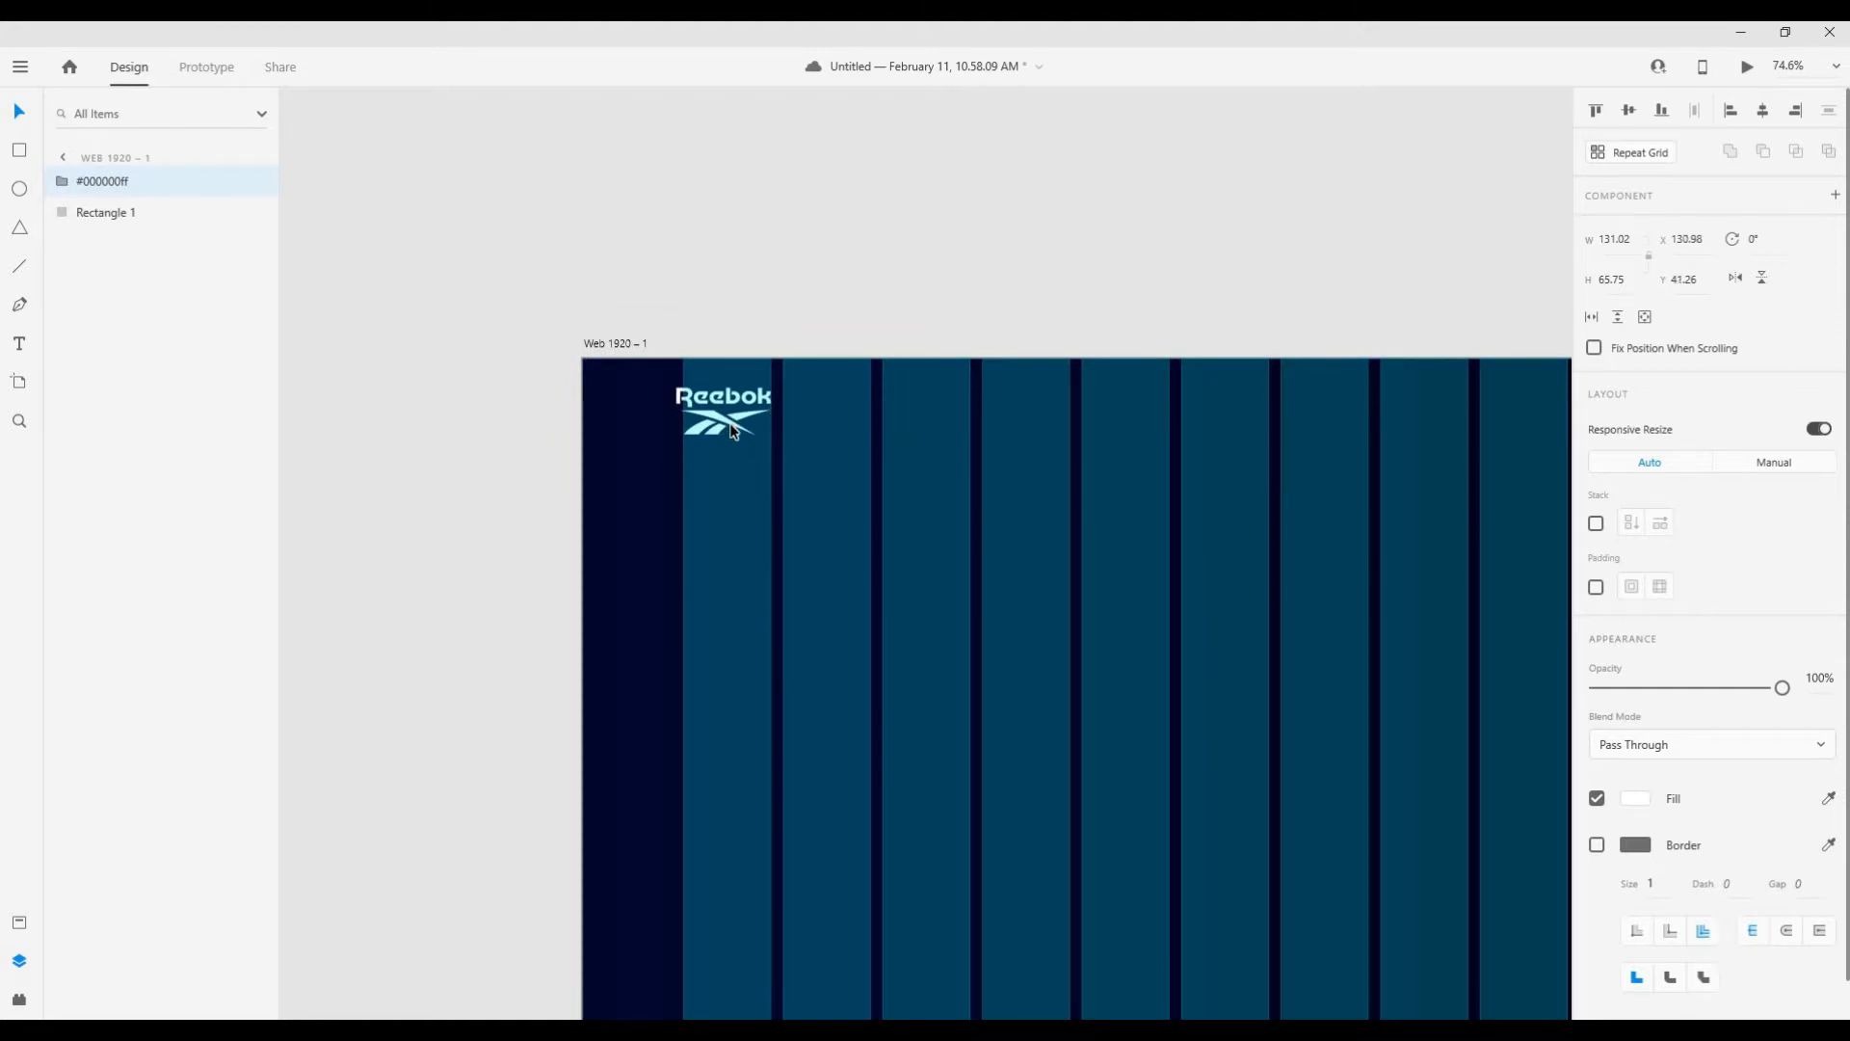
{"action": "scroll", "coordinate": [747, 433], "scroll_direction": "down", "scroll_amount": 3}
Step: Move the MEN, WOMEN, KIDS and CUSTOMIZE labels into the right part of the artboard's header and hide the layout grid
{"action": "left_click_drag", "start_coordinate": [912, 513], "coordinate": [764, 425]}
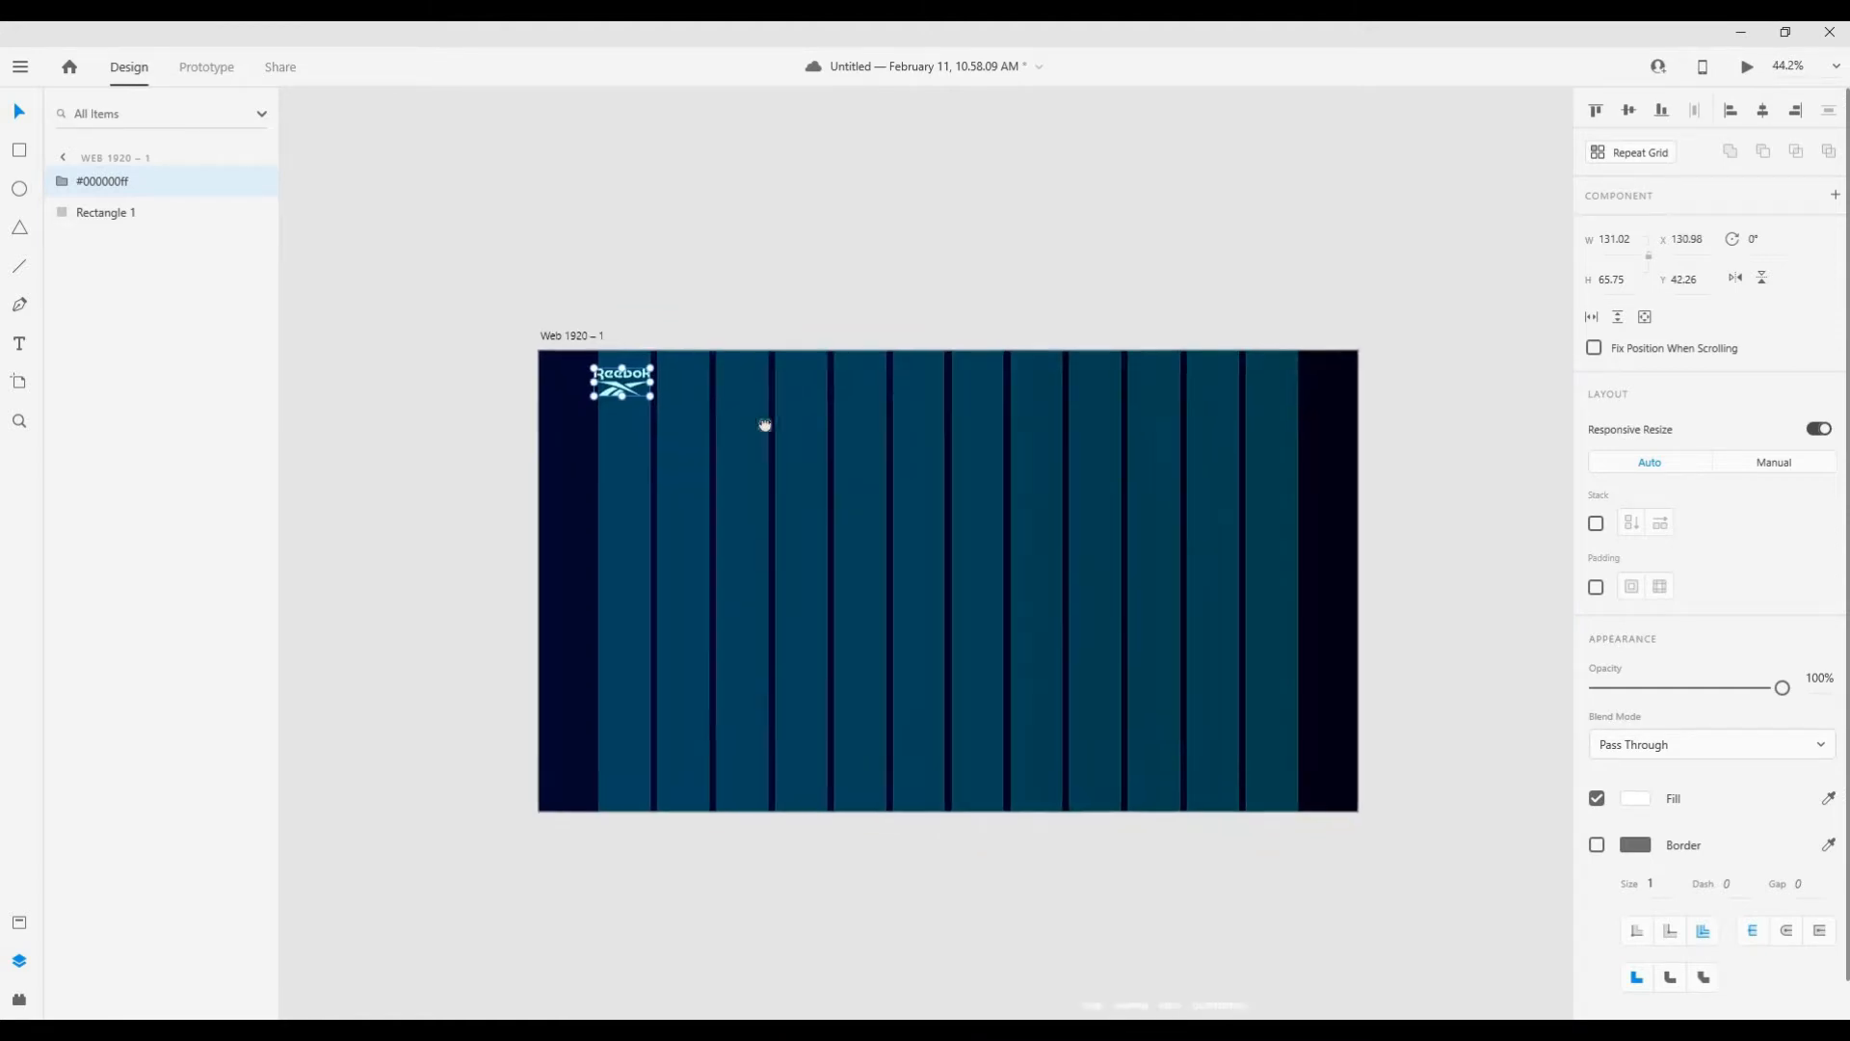
{"action": "scroll", "coordinate": [764, 484], "scroll_direction": "down", "scroll_amount": 1}
{"action": "left_click_drag", "start_coordinate": [1095, 867], "coordinate": [992, 844]}
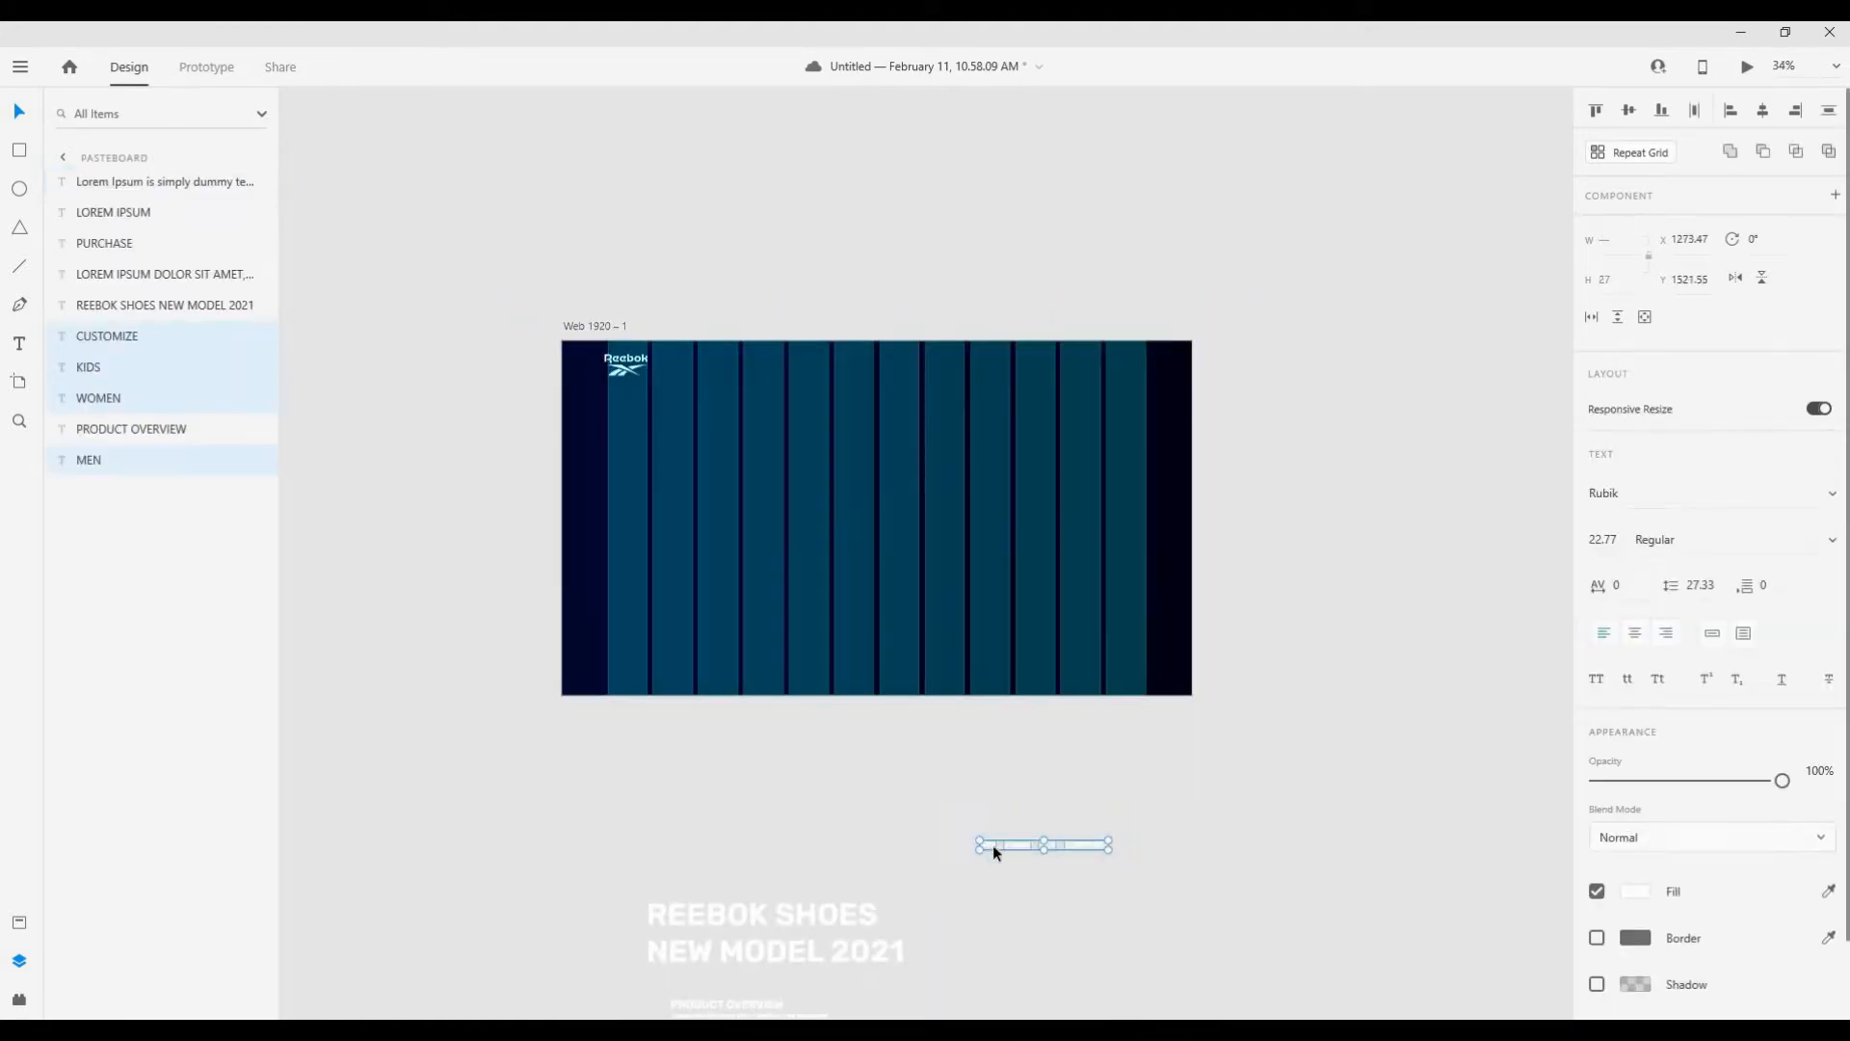
{"action": "left_click_drag", "start_coordinate": [977, 465], "coordinate": [1020, 365]}
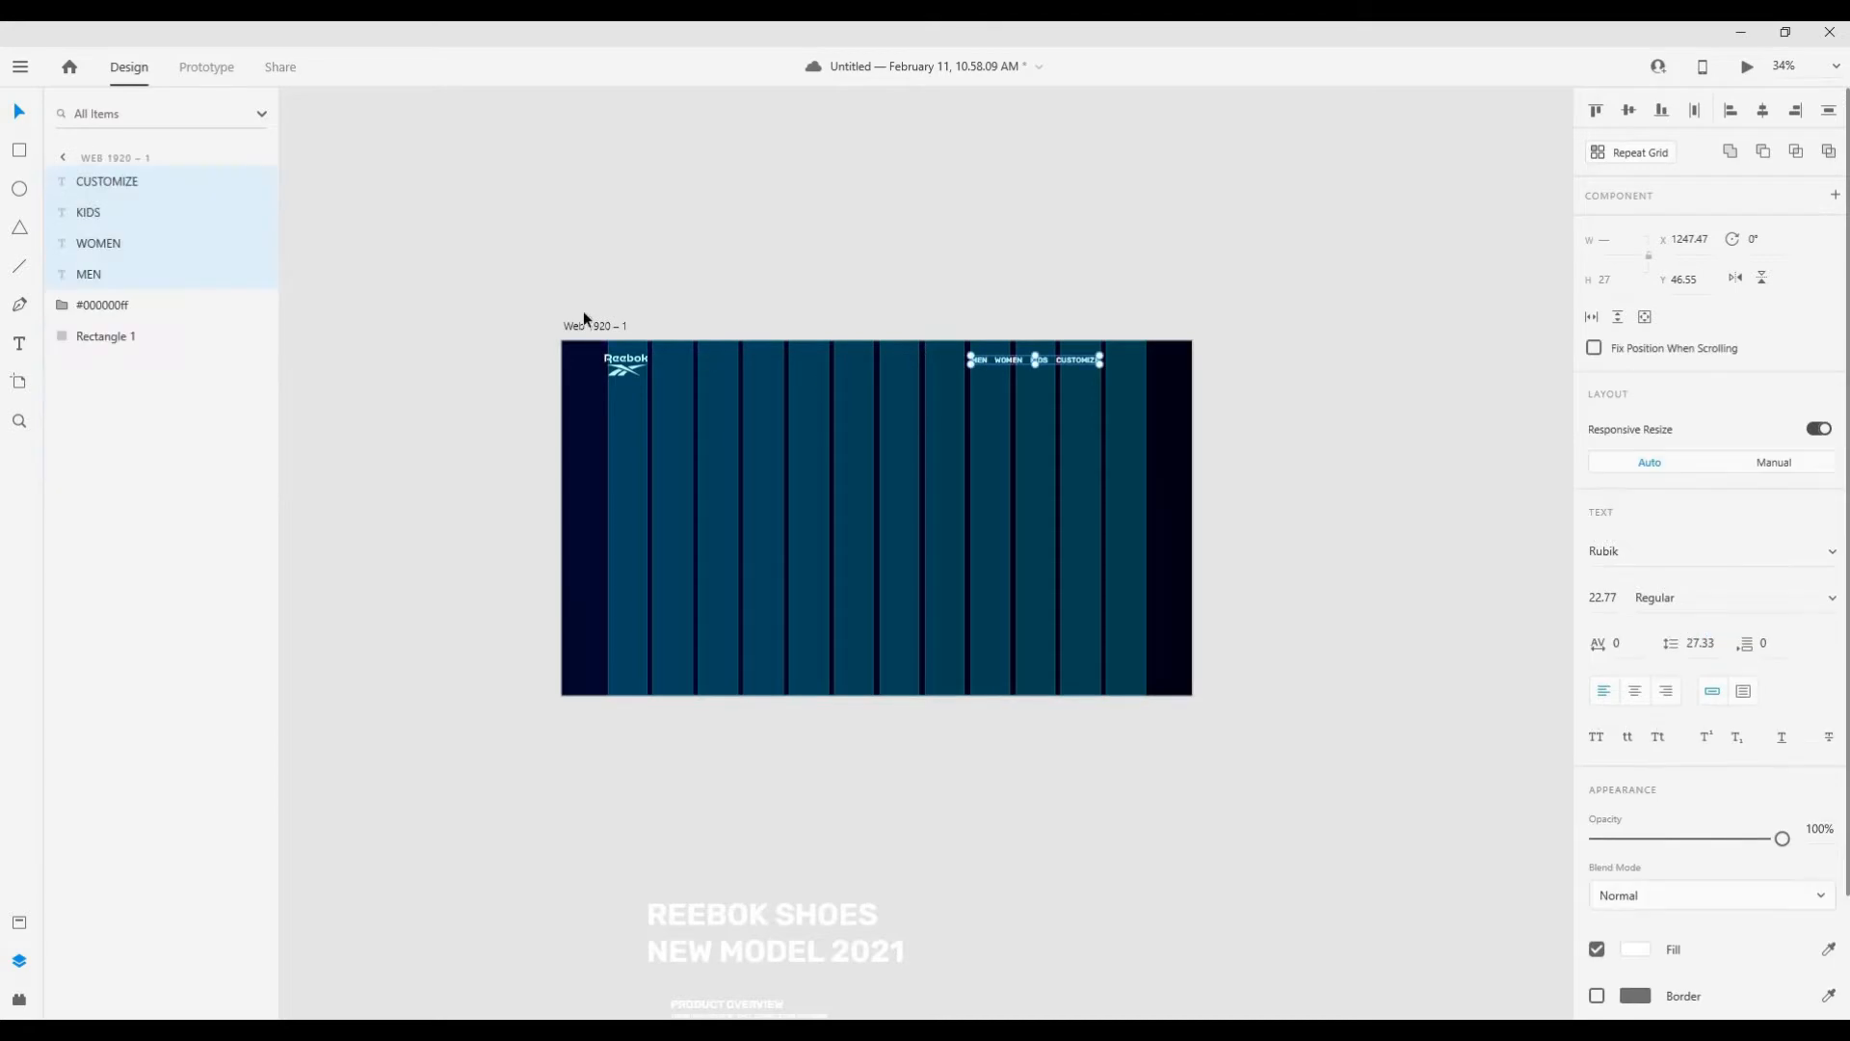
{"action": "key", "text": "Escape"}
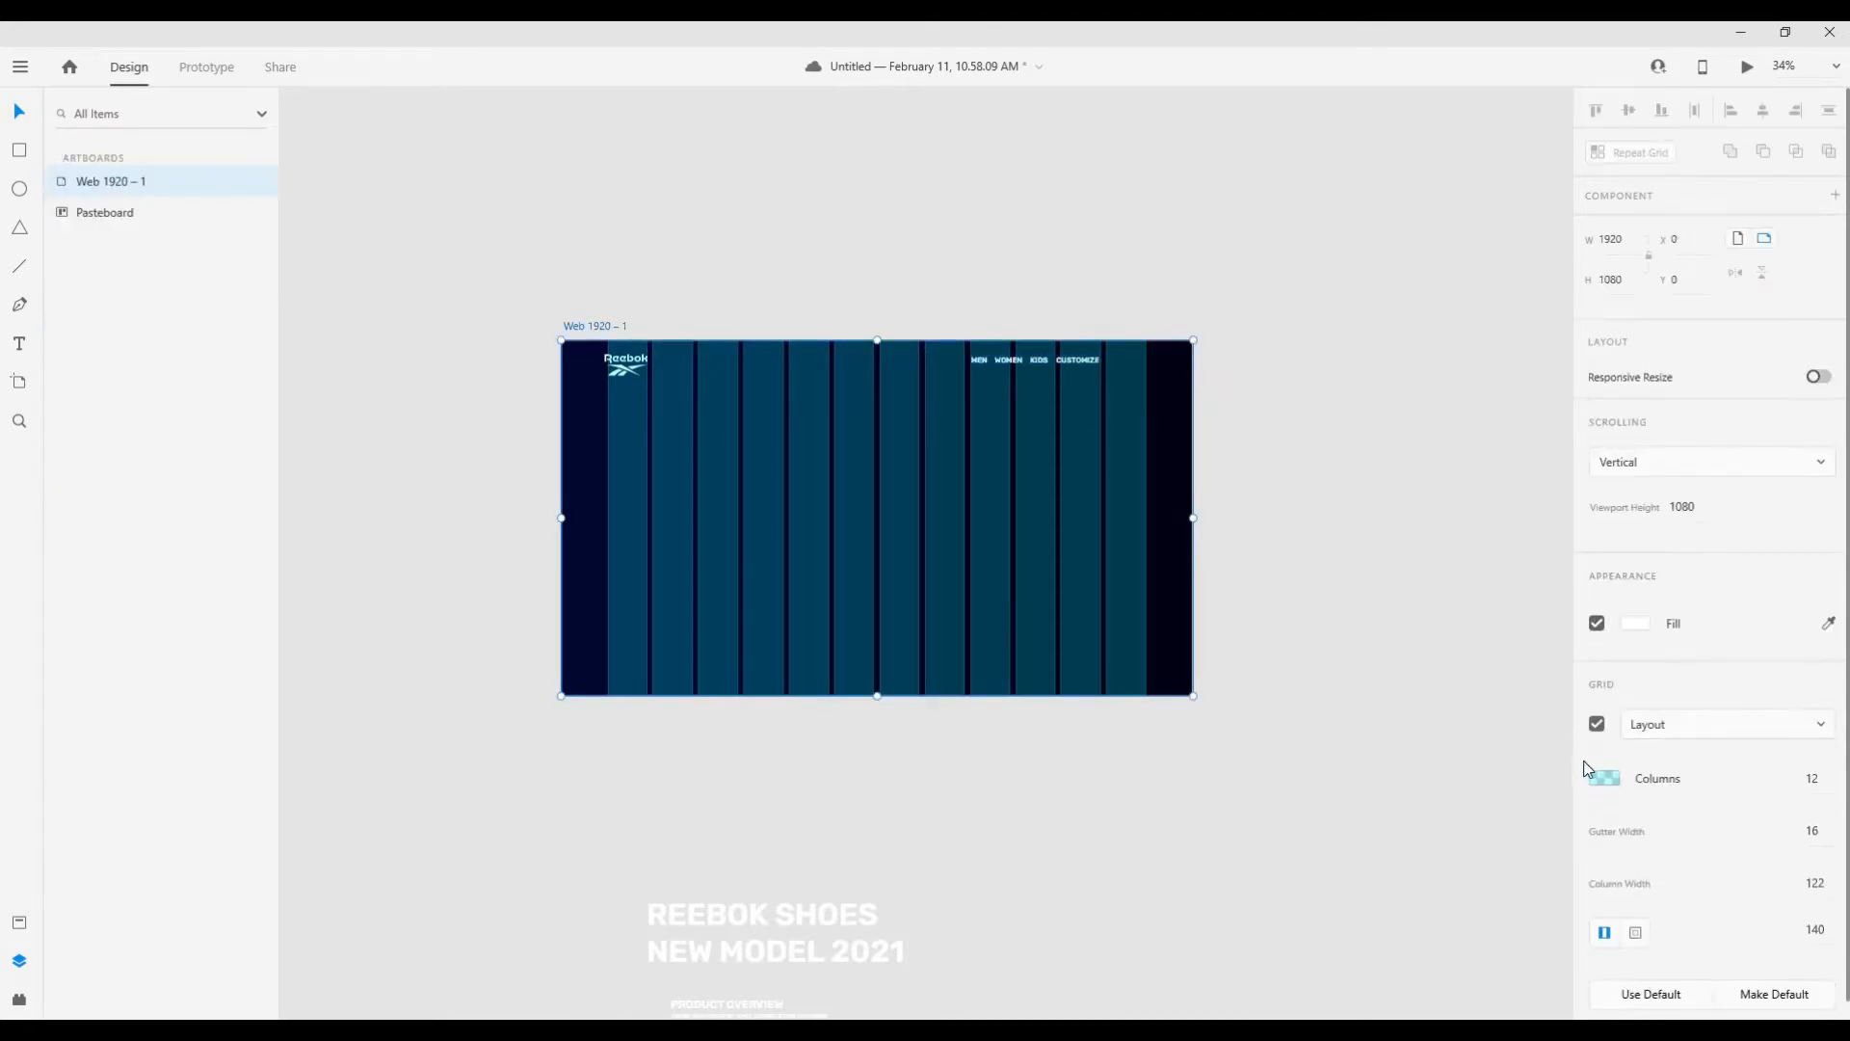
{"action": "key", "text": "ctrl+shift+apostrophe"}
Step: Nudge the four header menu labels left and down to line up with the middle of the Reebok logo
{"action": "scroll", "coordinate": [894, 326], "scroll_direction": "up", "scroll_amount": 3}
{"action": "left_click", "coordinate": [1049, 384]}
{"action": "left_click", "coordinate": [1104, 386], "text": "shift"}
{"action": "left_click", "coordinate": [1140, 381], "text": "shift"}
{"action": "left_click", "coordinate": [1195, 383], "text": "shift"}
{"action": "key", "text": "Left"}
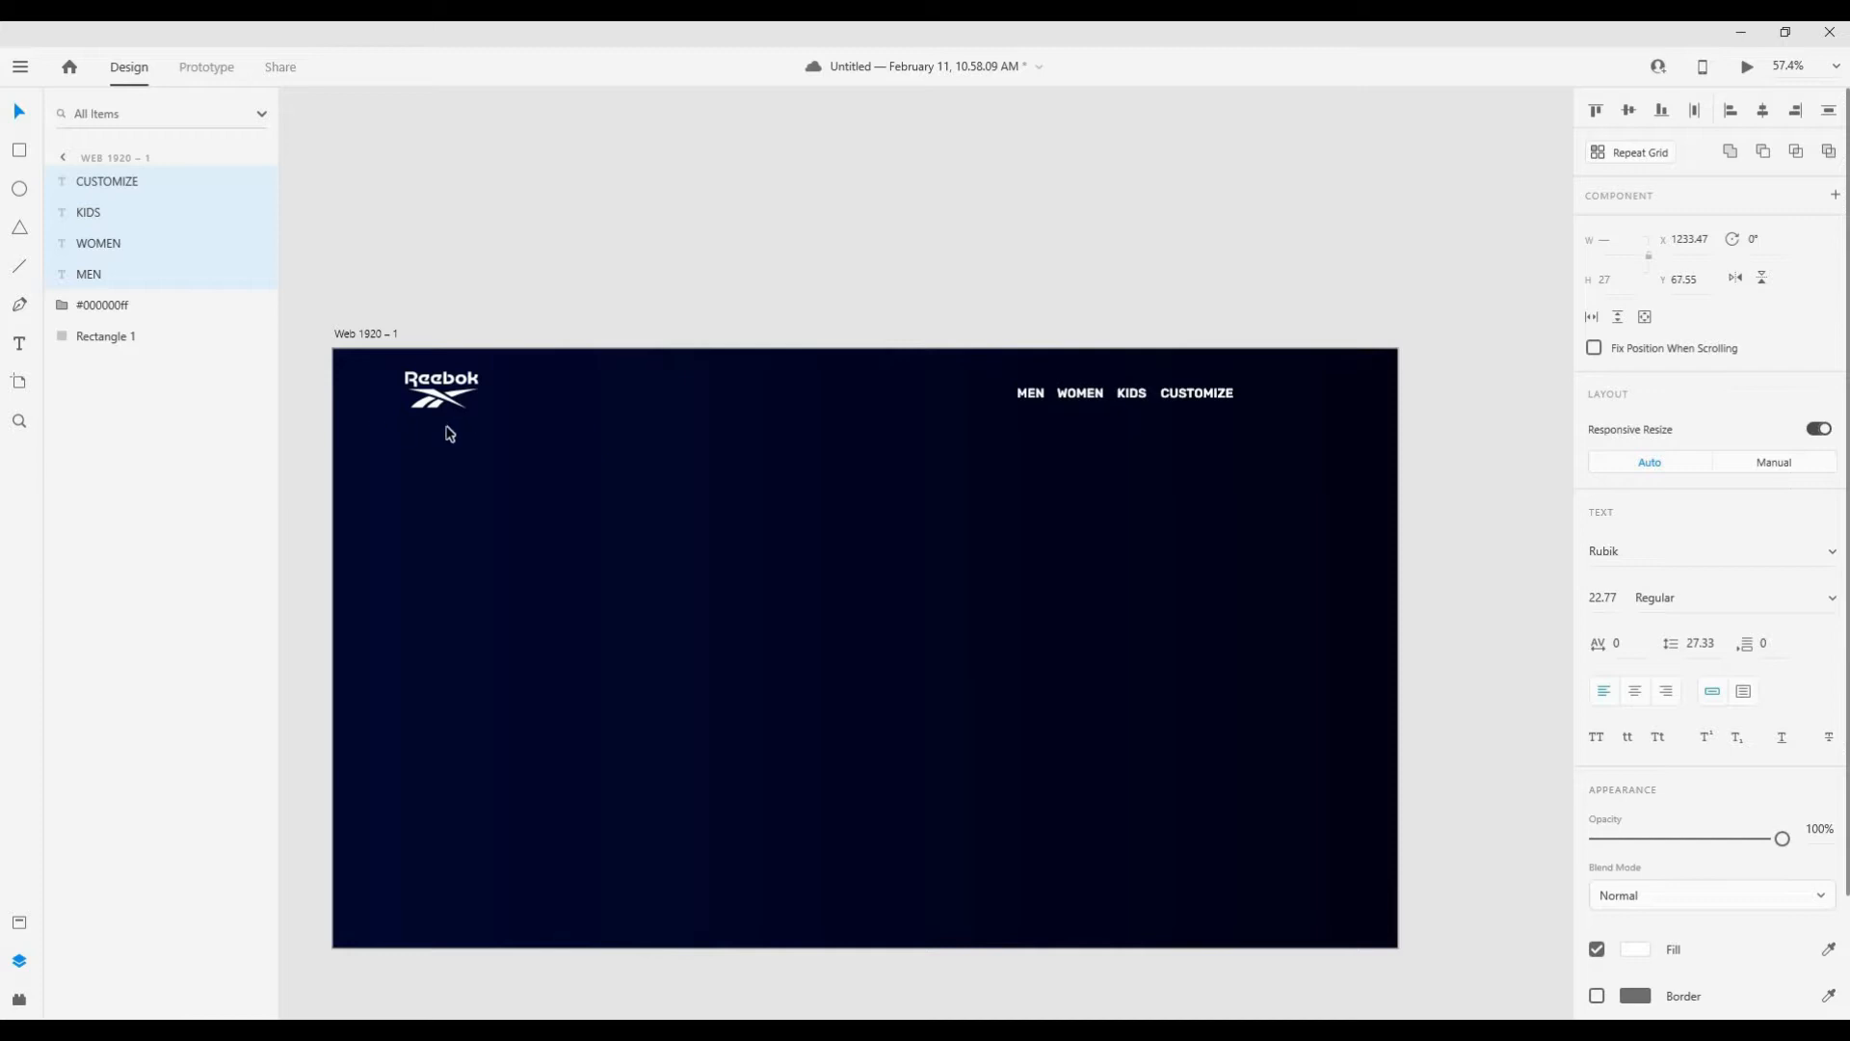
{"action": "key", "text": "Down"}
{"action": "key", "text": "Down"}
{"action": "key", "text": "Down"}
{"action": "key", "text": "Down"}
{"action": "key", "text": "Down"}
{"action": "key", "text": "Down"}
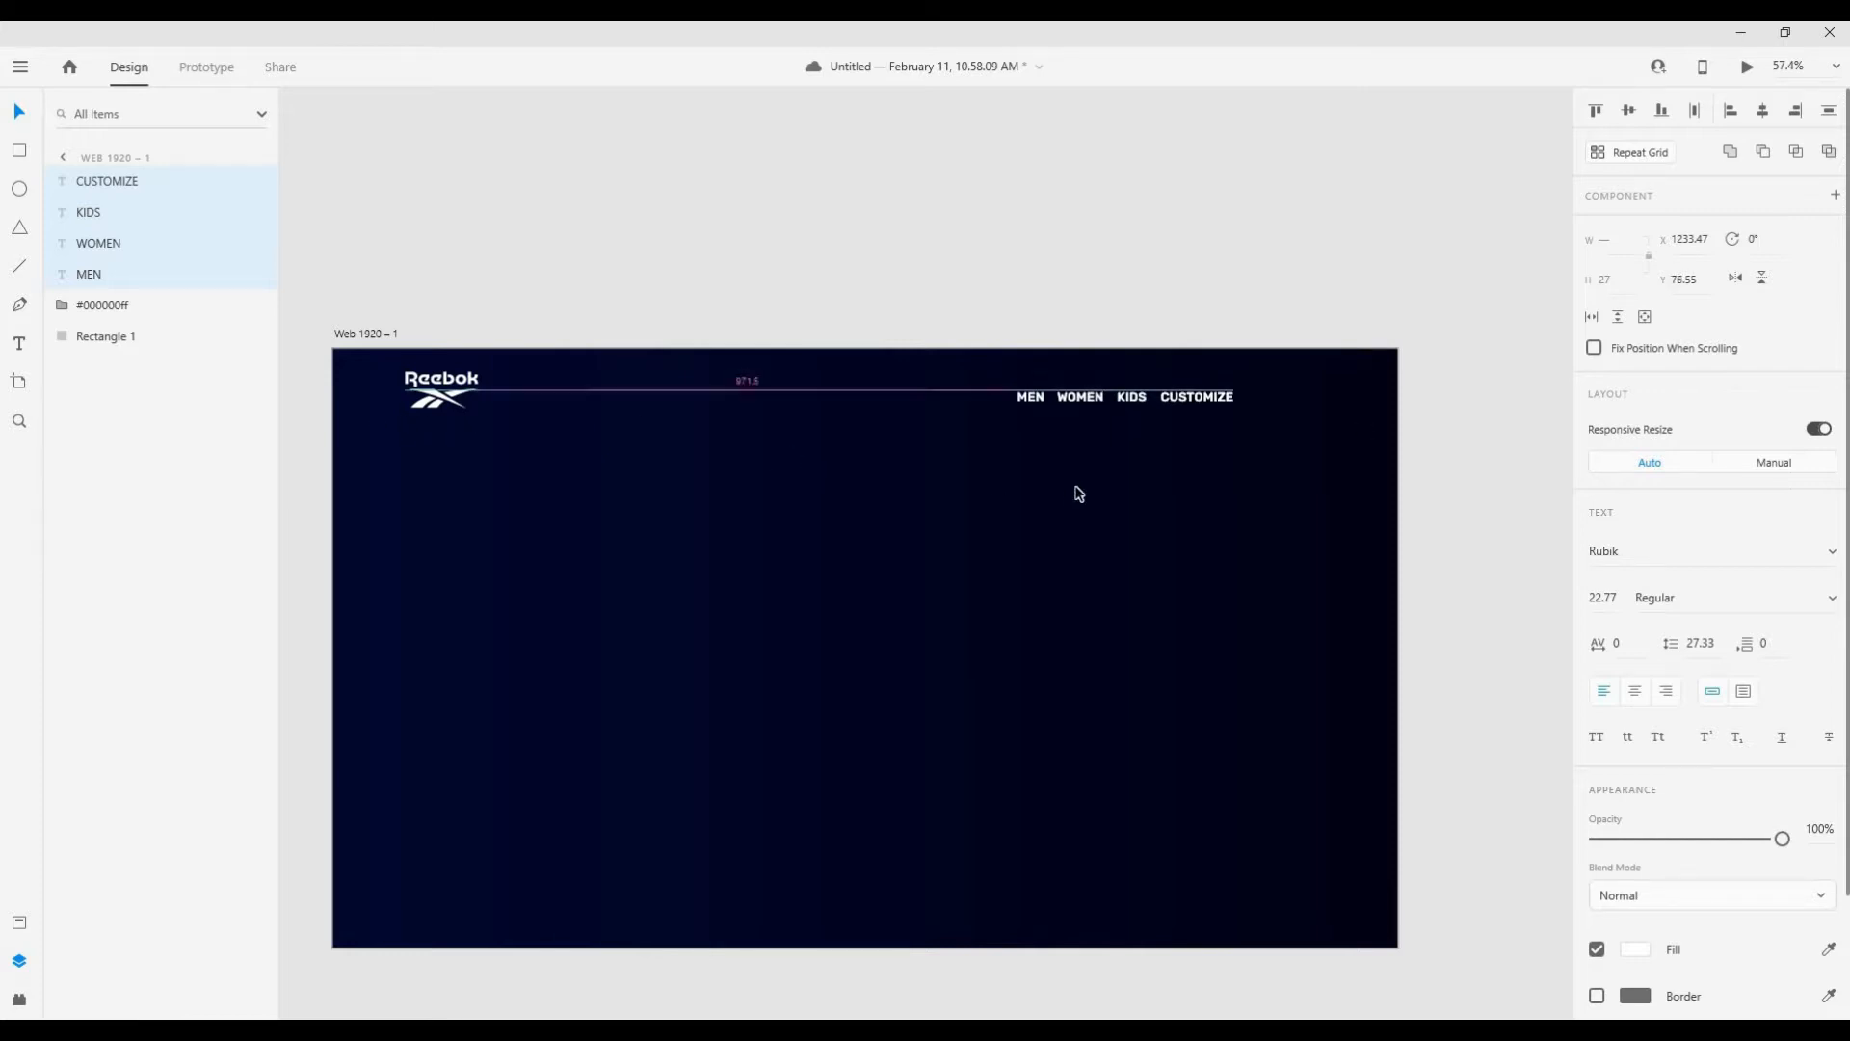
{"action": "left_click", "coordinate": [1176, 229]}
Step: Import the icons-02 to icons-05 SVG files from New folder and place the icons near the header menu labels
{"action": "scroll", "coordinate": [992, 489], "scroll_direction": "down", "scroll_amount": 3}
{"action": "left_click_drag", "start_coordinate": [1119, 627], "coordinate": [1069, 494]}
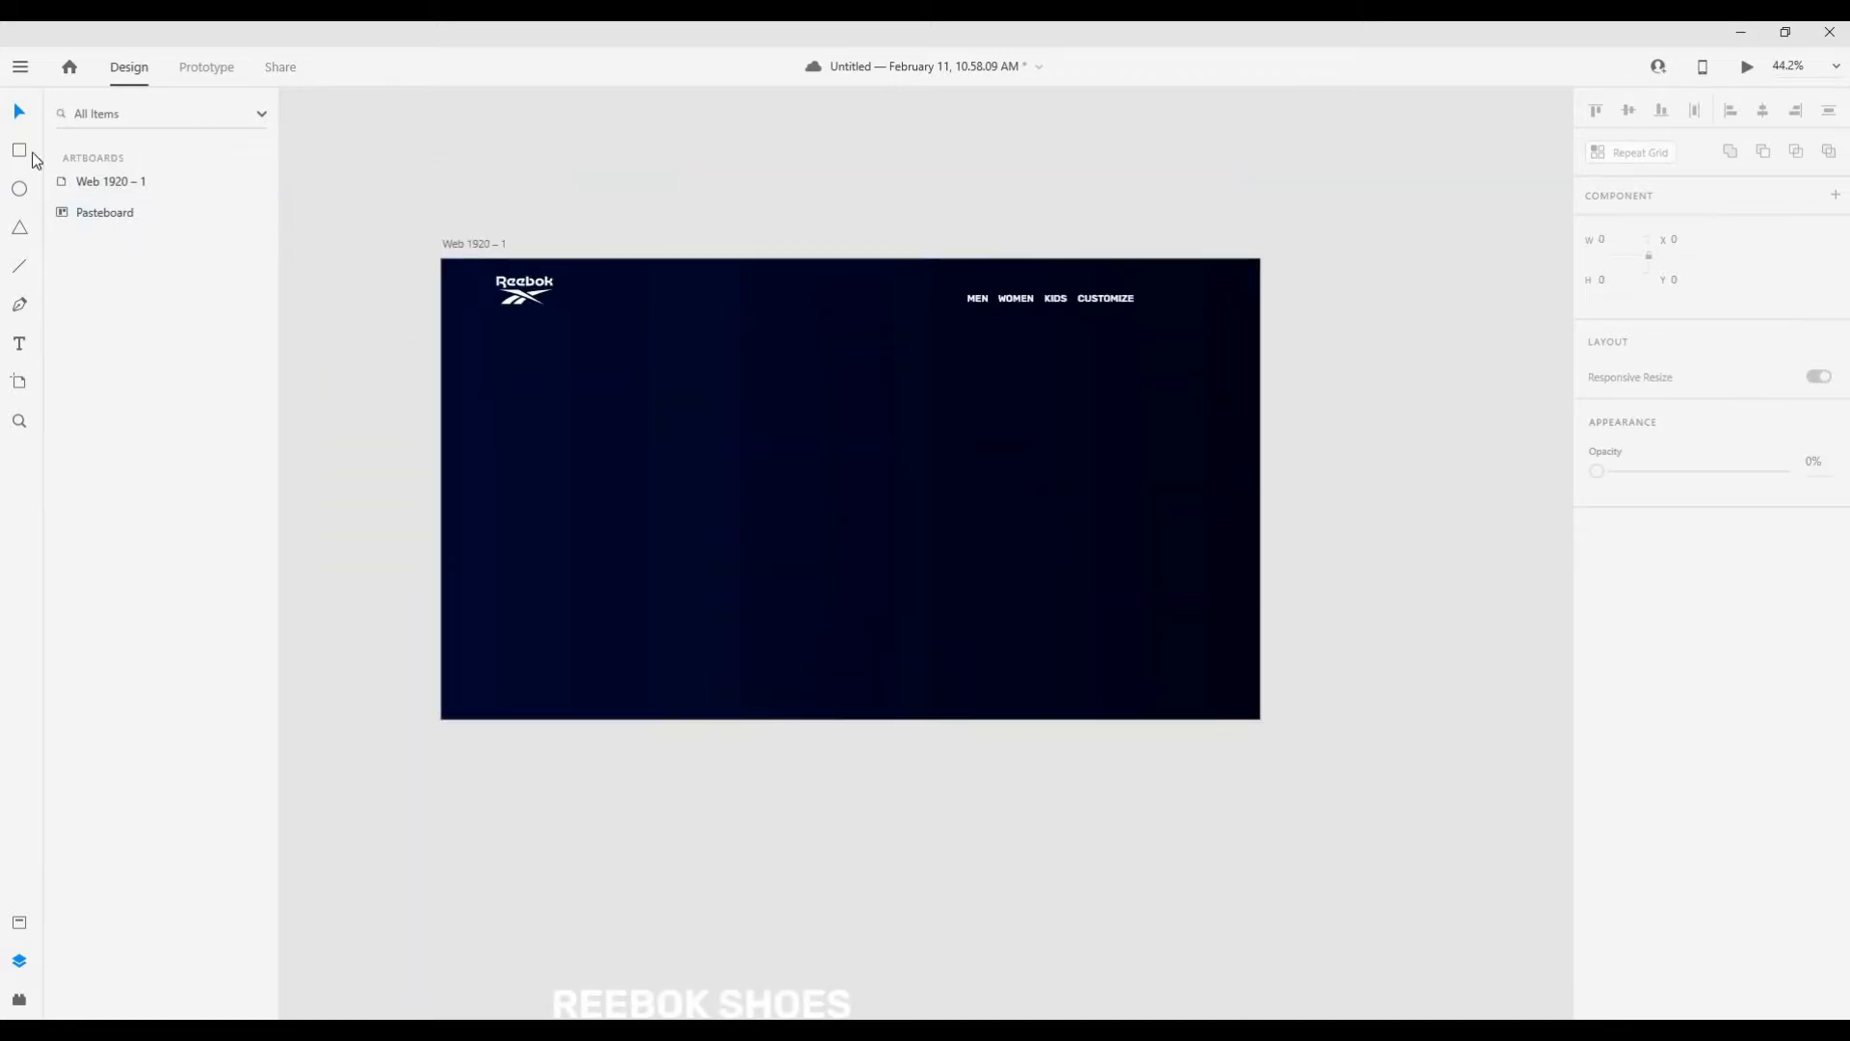
{"action": "left_click", "coordinate": [20, 66]}
{"action": "left_click", "coordinate": [36, 723]}
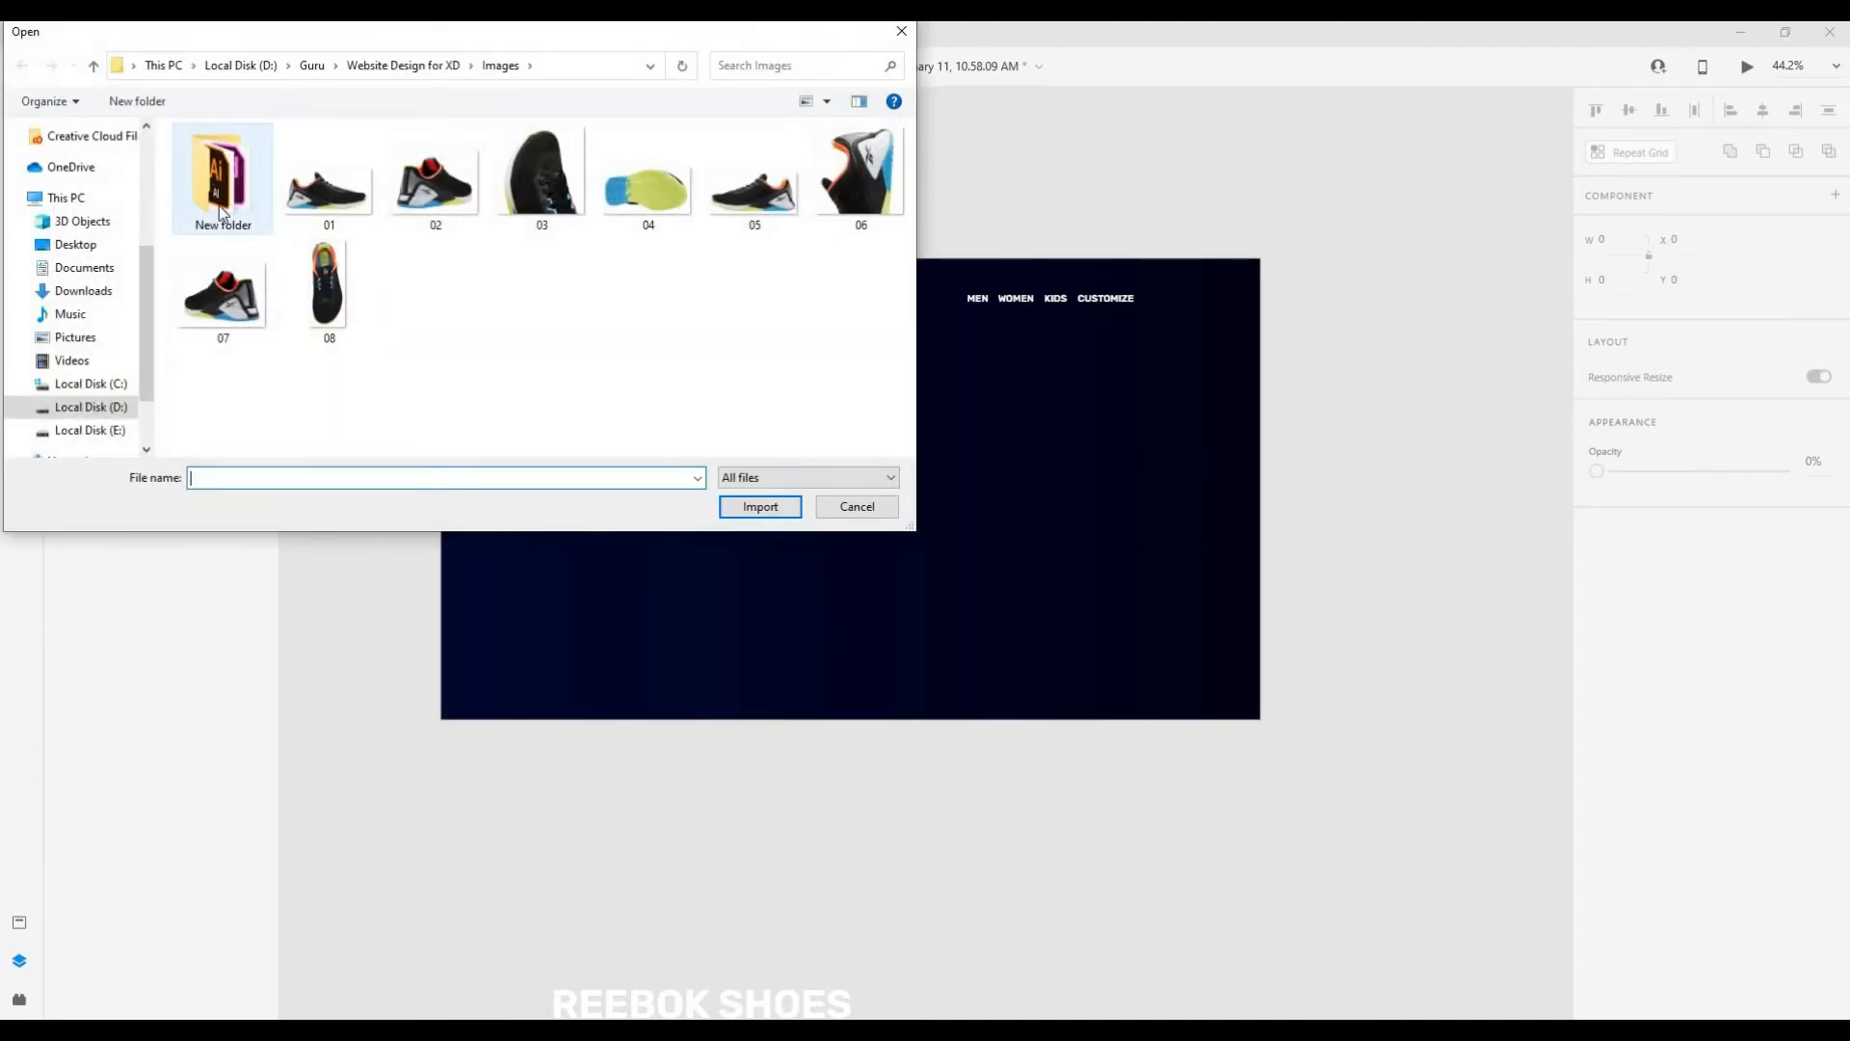
{"action": "double_click", "coordinate": [222, 192]}
{"action": "left_click", "coordinate": [222, 159], "text": "shift"}
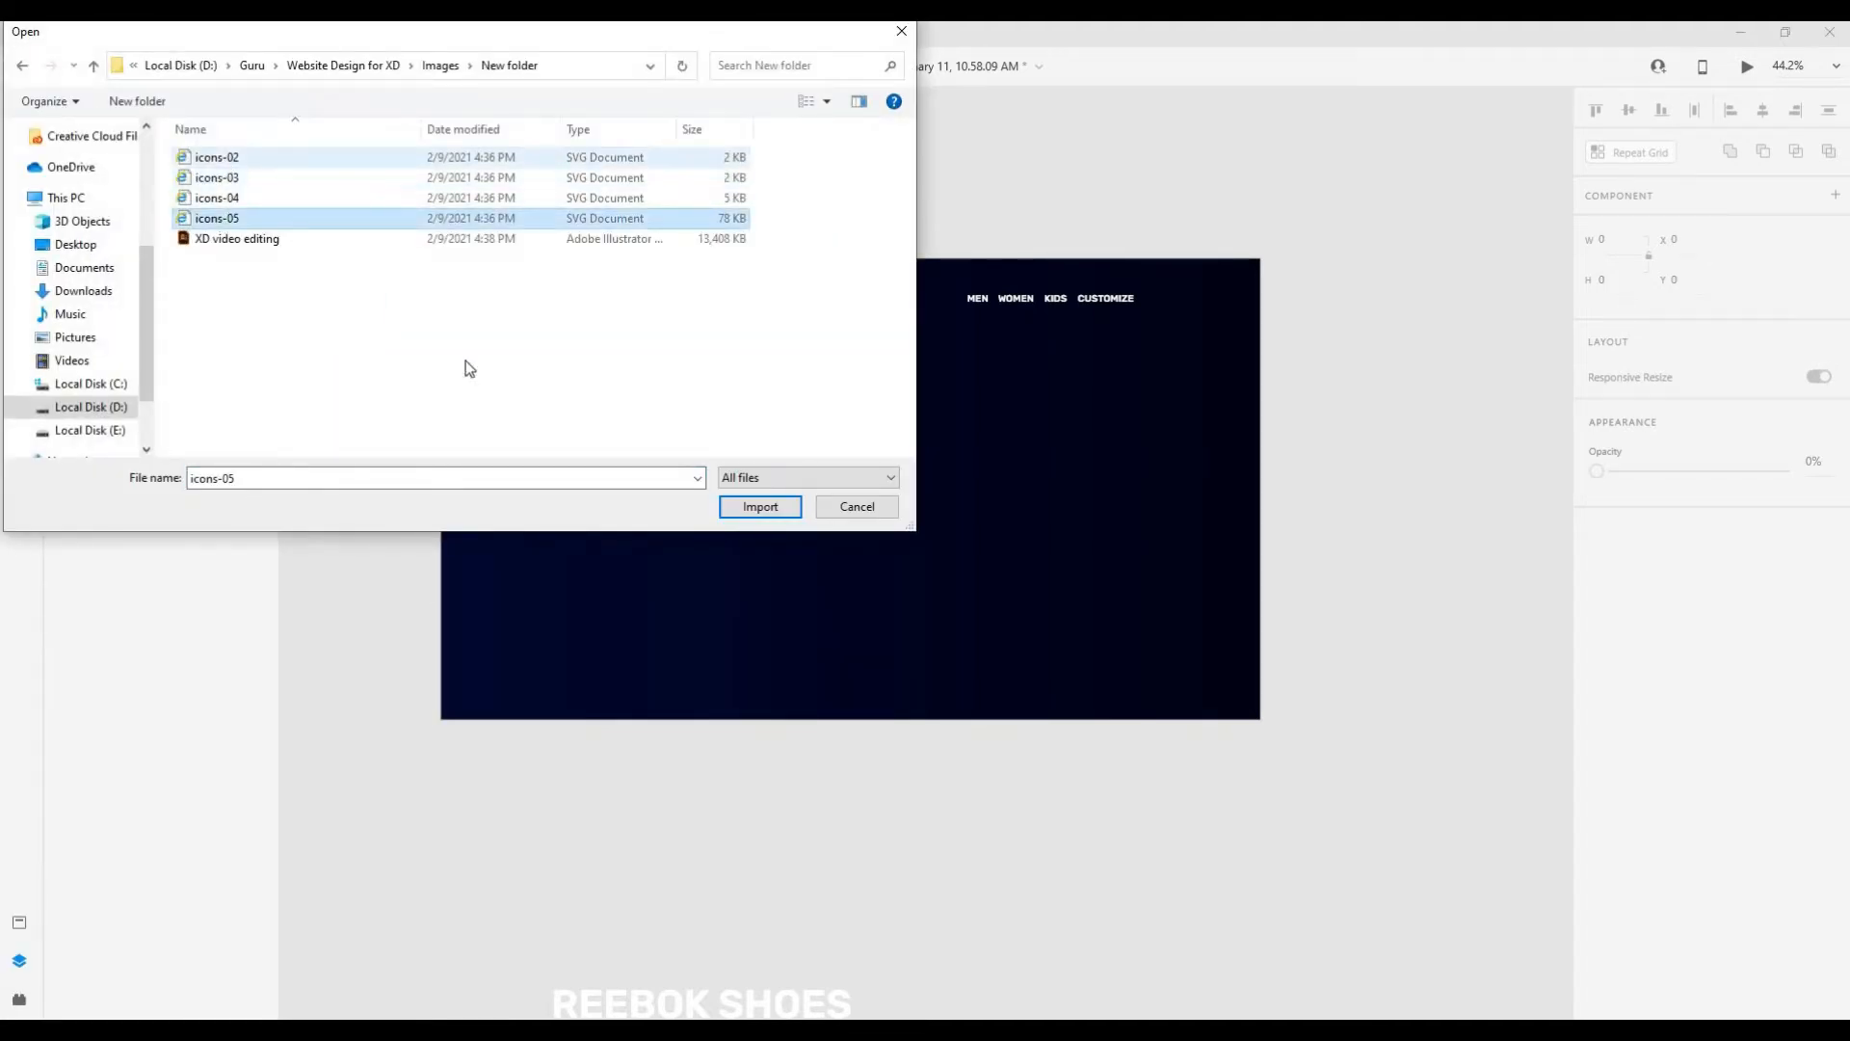
{"action": "left_click", "coordinate": [761, 507]}
{"action": "left_click_drag", "start_coordinate": [929, 551], "coordinate": [1166, 306]}
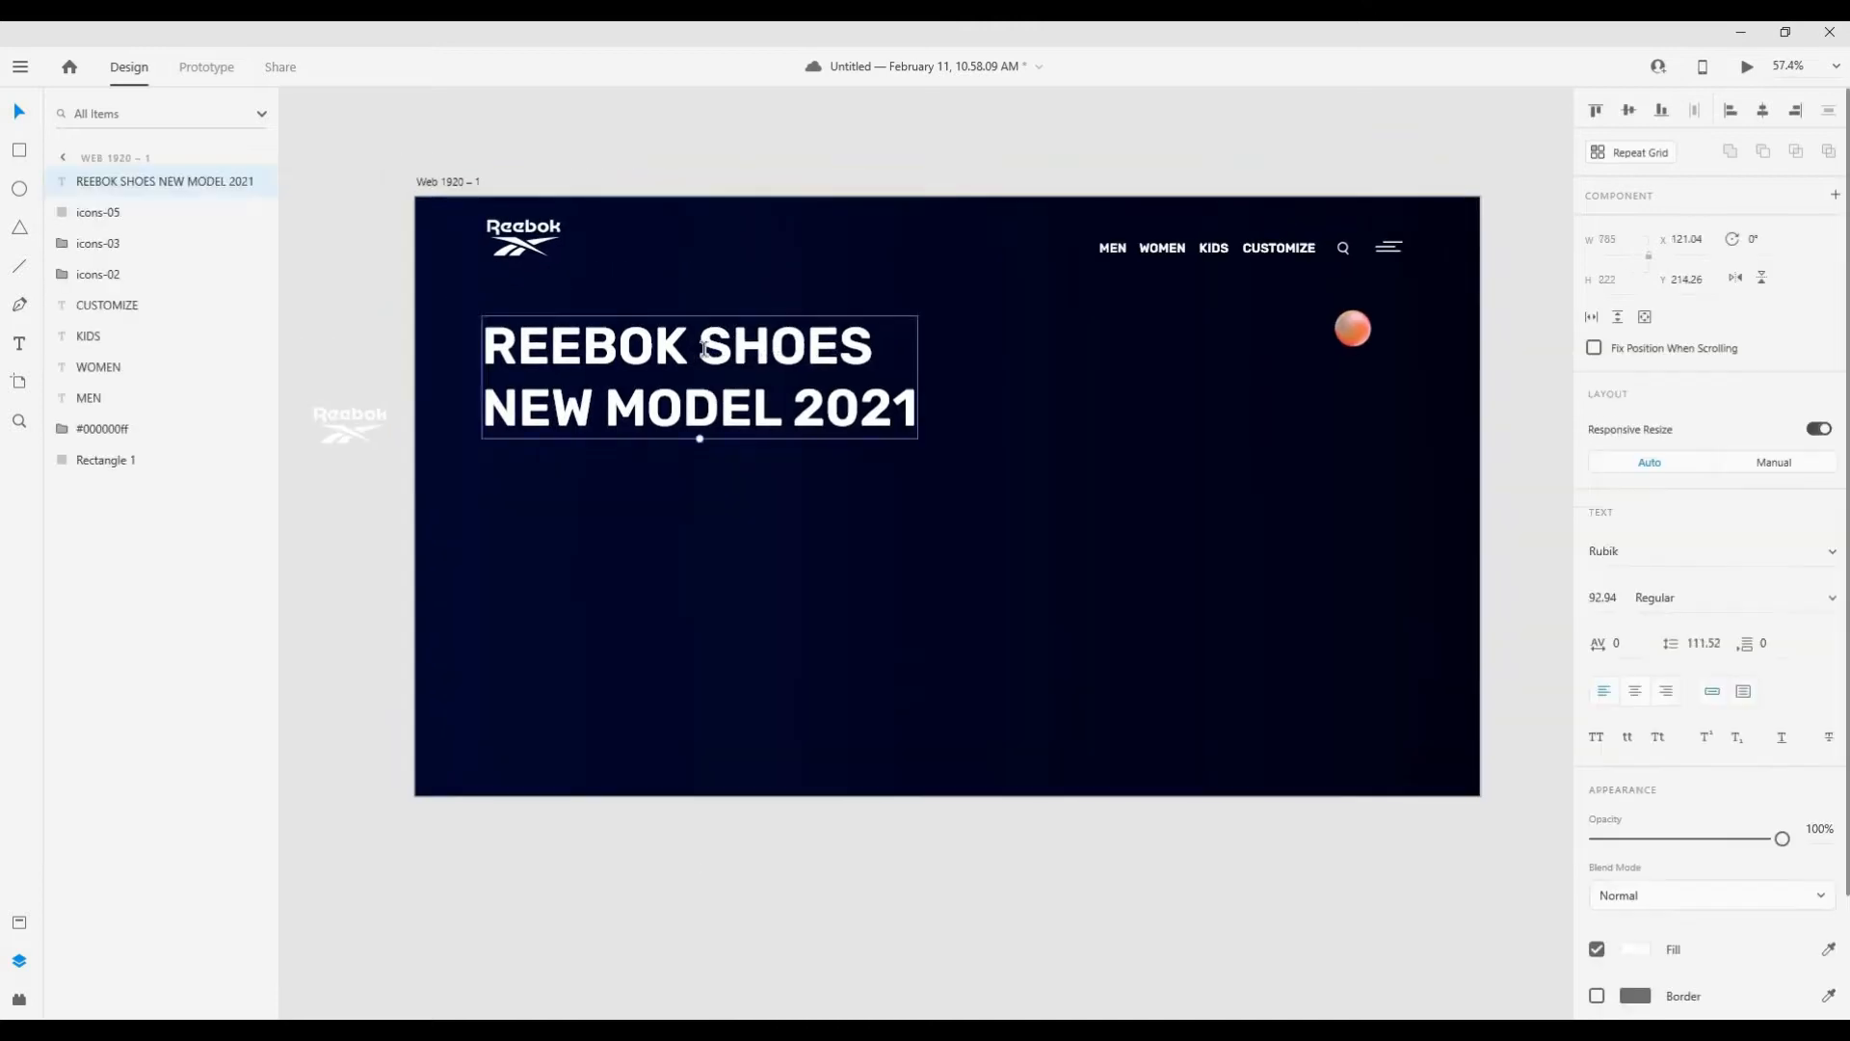
Step: Create a grey SHOES text in Segoe UI Black below the main heading and set its size to 1000
{"action": "double_click", "coordinate": [705, 349]}
{"action": "left_click_drag", "start_coordinate": [722, 352], "coordinate": [518, 531]}
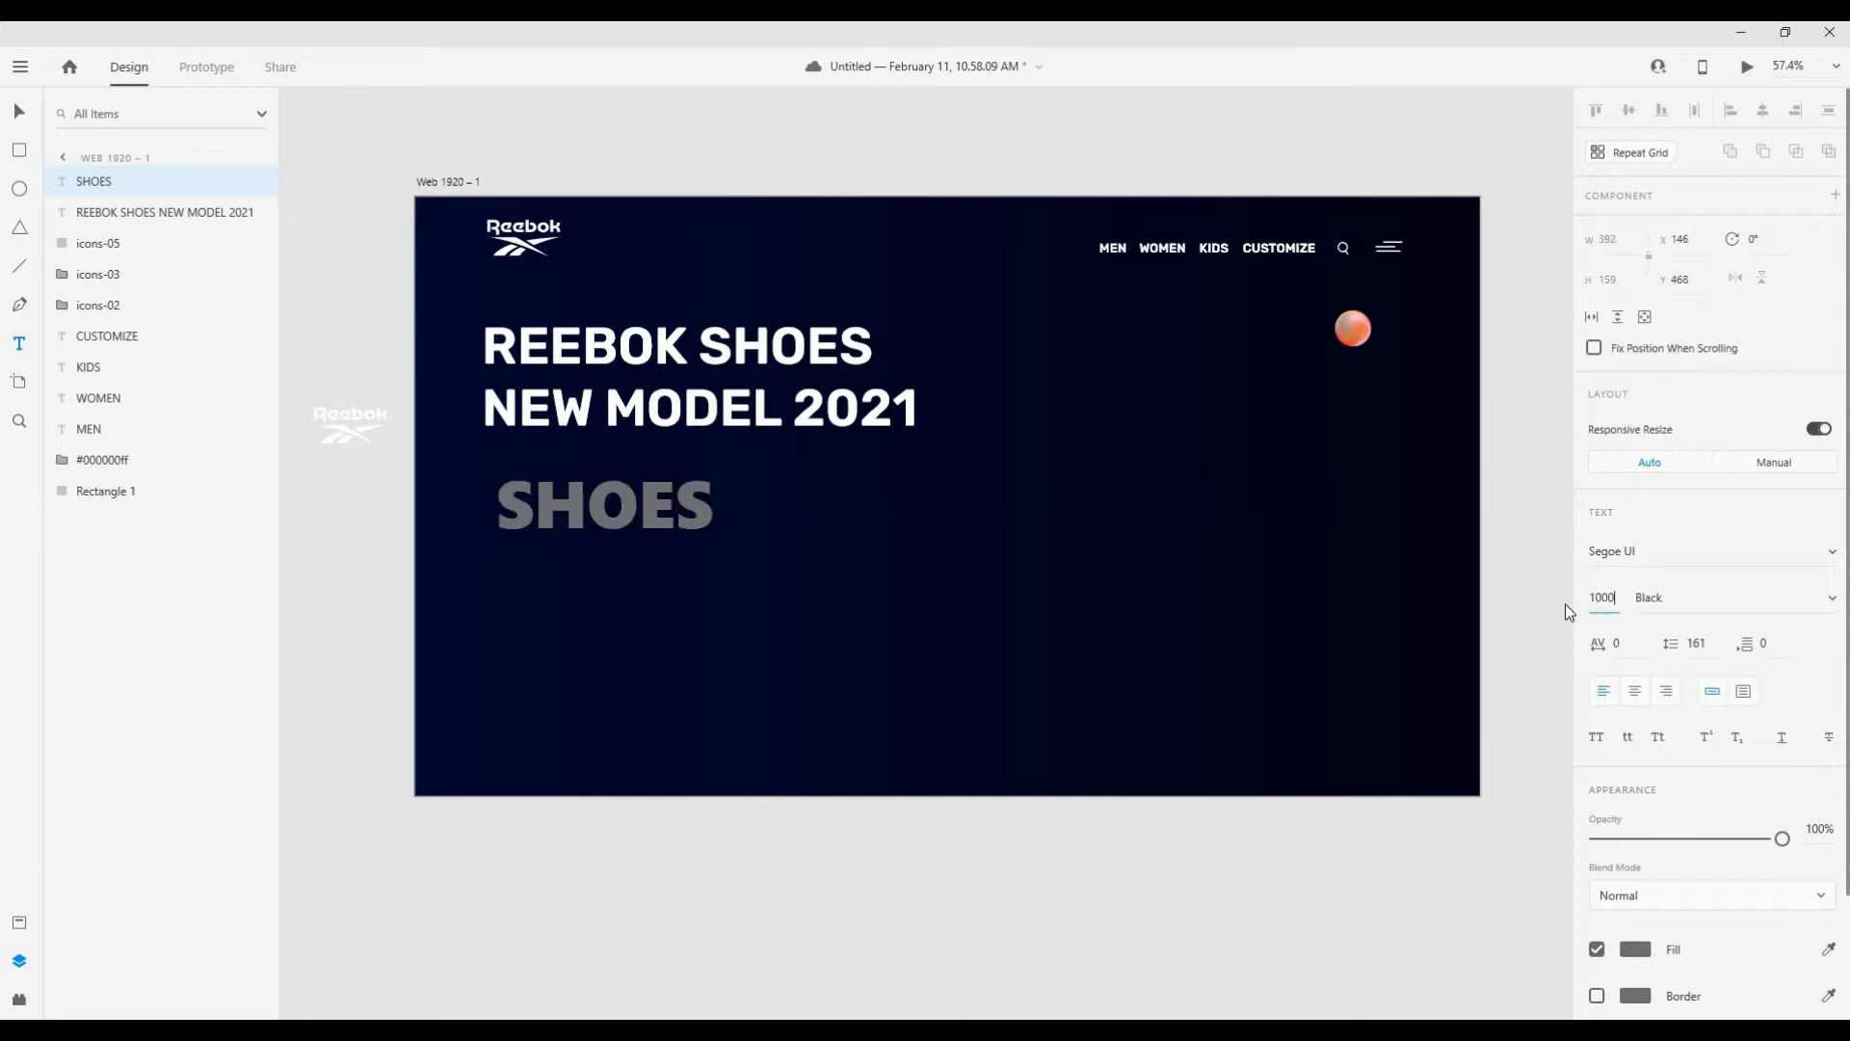
{"action": "key", "text": "Return"}
{"action": "key", "text": "Escape"}
Step: Position the SHOES text behind the main heading and set its font size to 300
{"action": "left_click", "coordinate": [1157, 553]}
{"action": "key", "text": "ctrl+["}
{"action": "left_click_drag", "start_coordinate": [1157, 553], "coordinate": [1107, 583]}
{"action": "left_click", "coordinate": [1600, 597]}
{"action": "type", "text": "300"}
{"action": "key", "text": "Return"}
{"action": "left_click_drag", "start_coordinate": [899, 542], "coordinate": [917, 460]}
Step: Fade the SHOES text's fill to a faint grey and place the PRODUCT OVERVIEW heading and paragraph beneath it
{"action": "scroll", "coordinate": [1655, 915], "scroll_direction": "down", "scroll_amount": 3}
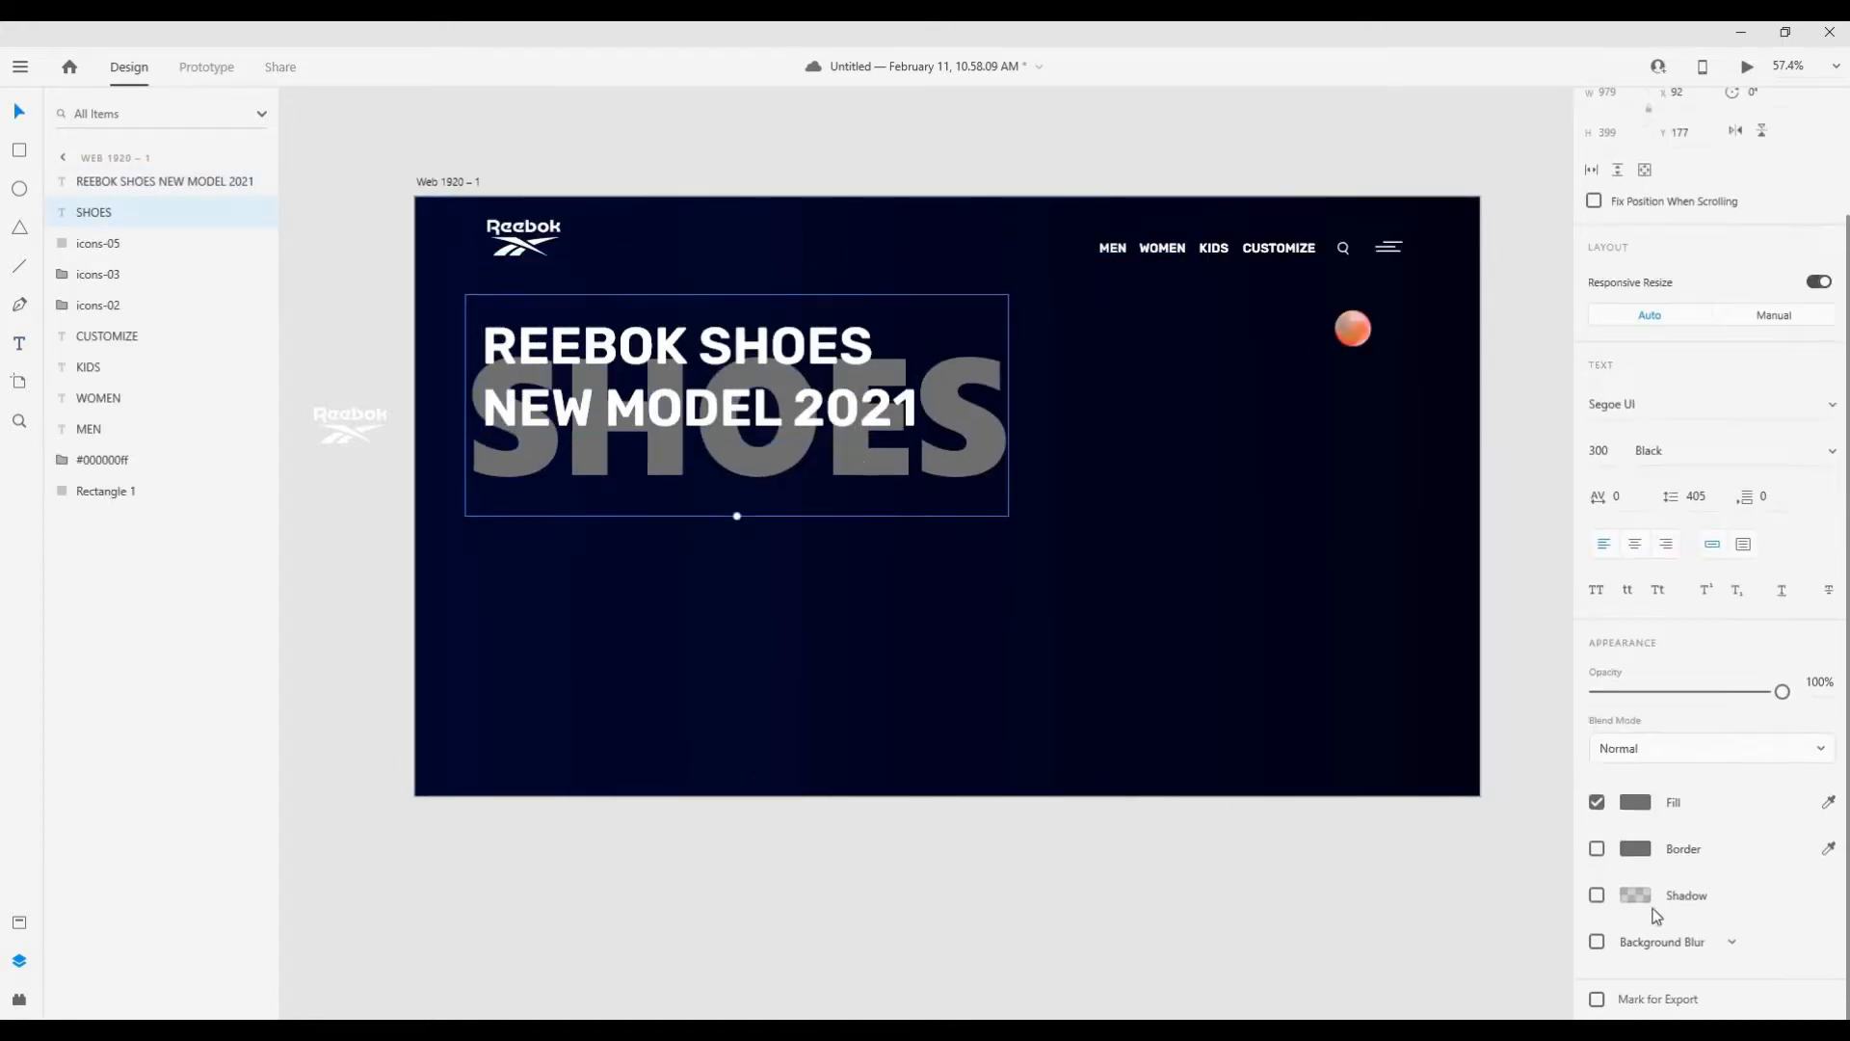
{"action": "left_click", "coordinate": [1636, 801]}
{"action": "left_click", "coordinate": [1568, 871]}
{"action": "left_click", "coordinate": [1292, 719]}
{"action": "left_click_drag", "start_coordinate": [1380, 819], "coordinate": [1392, 801]}
{"action": "key", "text": "Escape"}
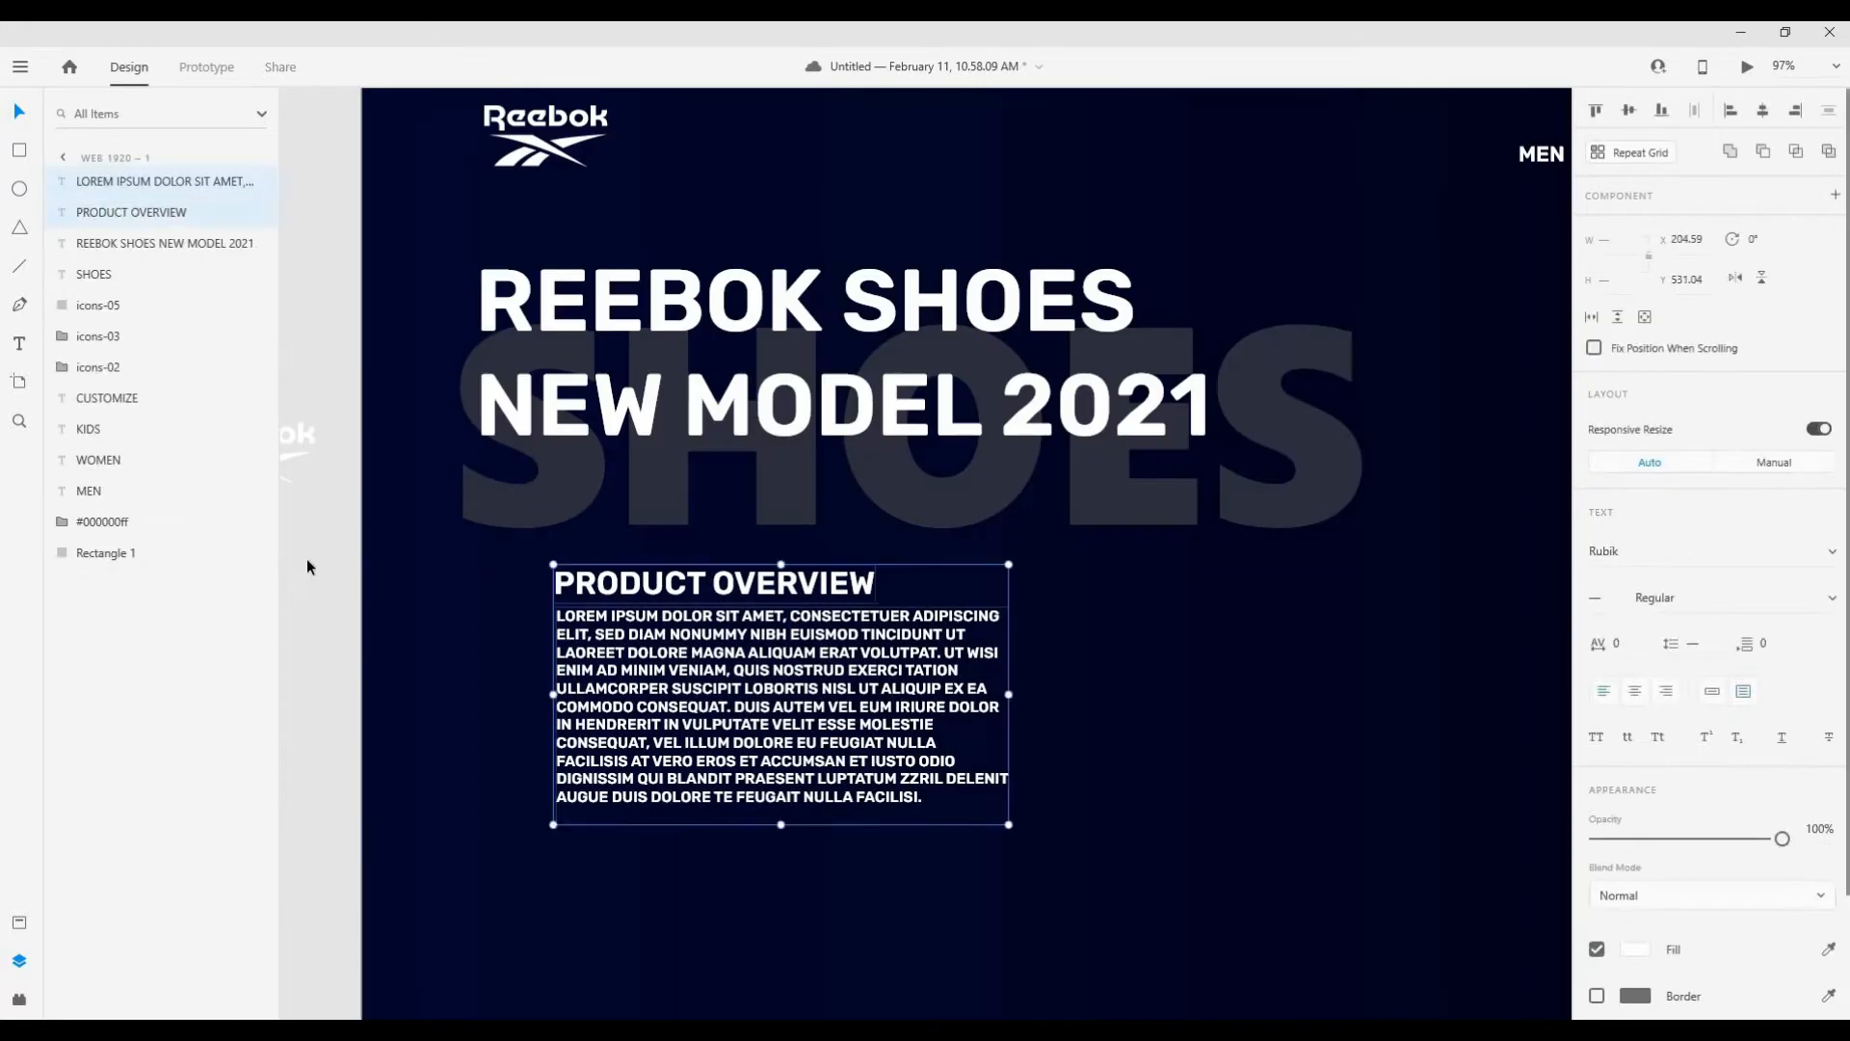
Step: Draw a thin bar of about 75 × 12 directly left of the PRODUCT OVERVIEW heading
{"action": "left_click", "coordinate": [307, 560]}
{"action": "key", "text": "r"}
{"action": "left_click_drag", "start_coordinate": [476, 574], "coordinate": [545, 584]}
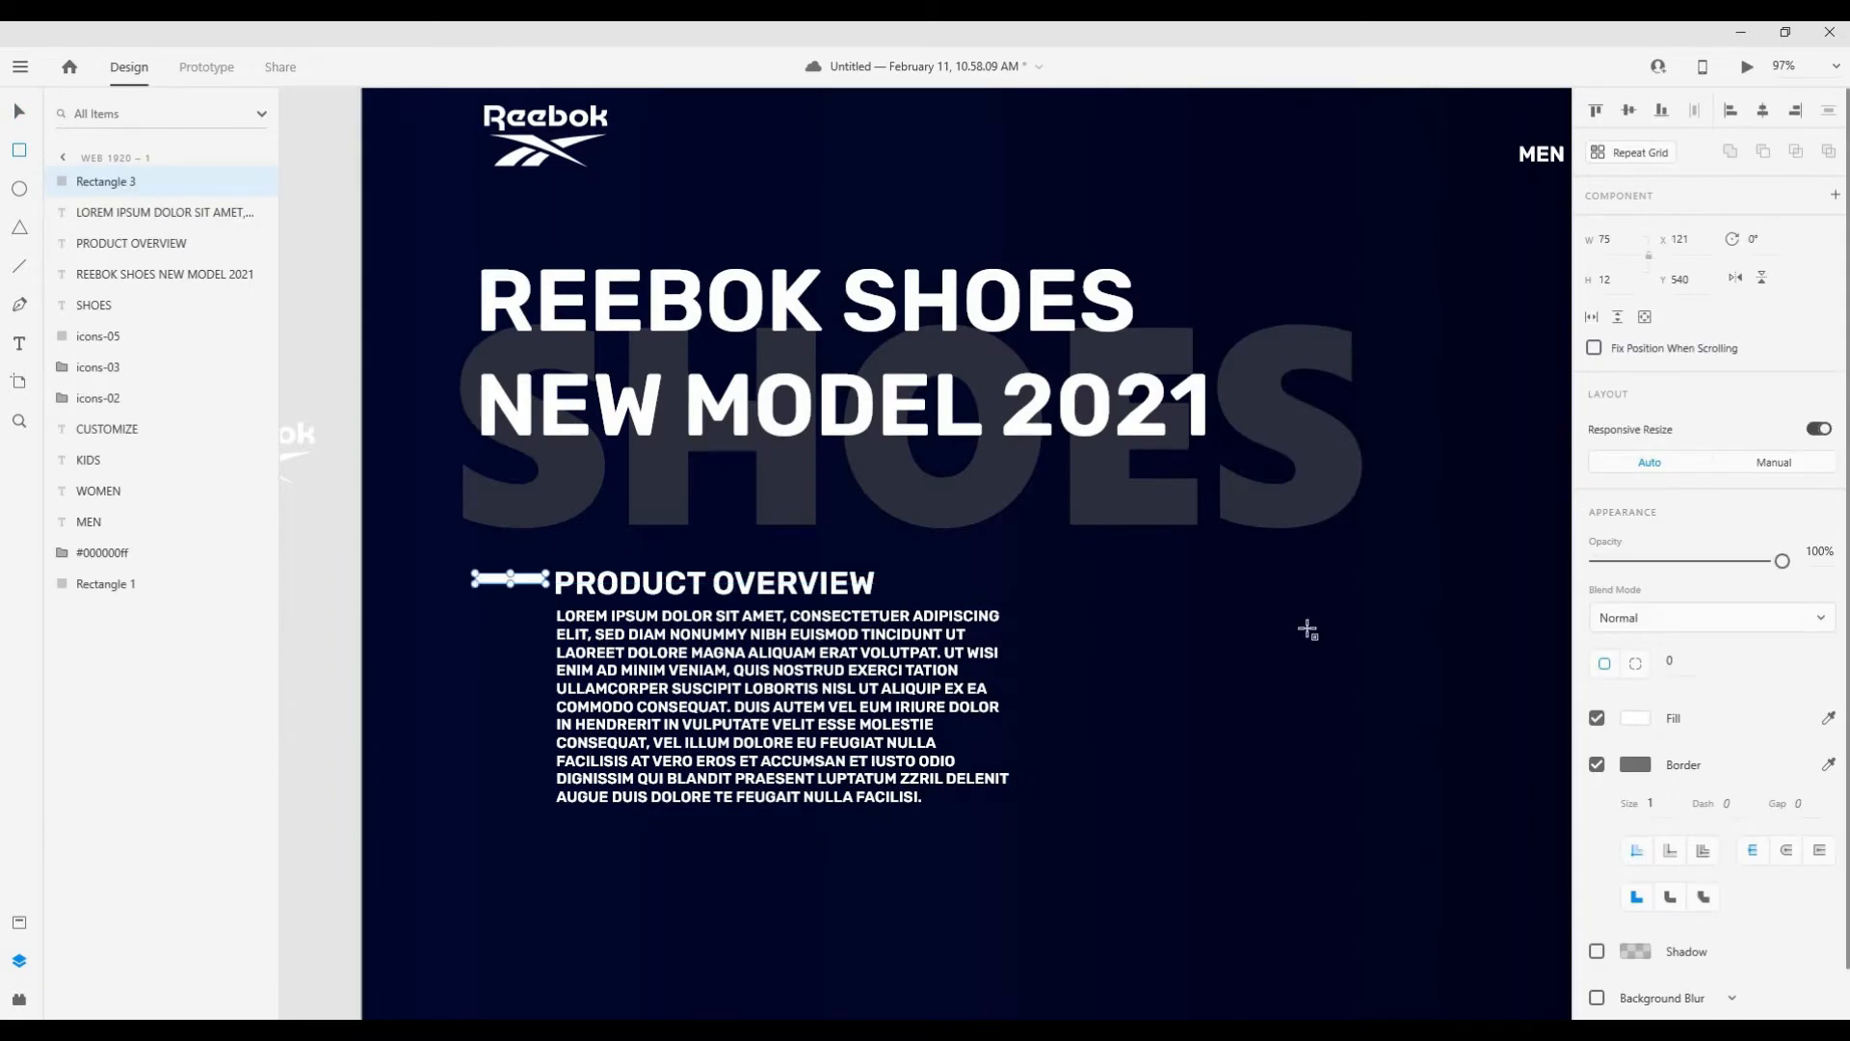
Step: Give the bar a red fill, corner radius 6 and no border, and reduce its height to 8
{"action": "left_click_drag", "start_coordinate": [1309, 627], "coordinate": [1507, 641]}
{"action": "left_click", "coordinate": [1635, 764]}
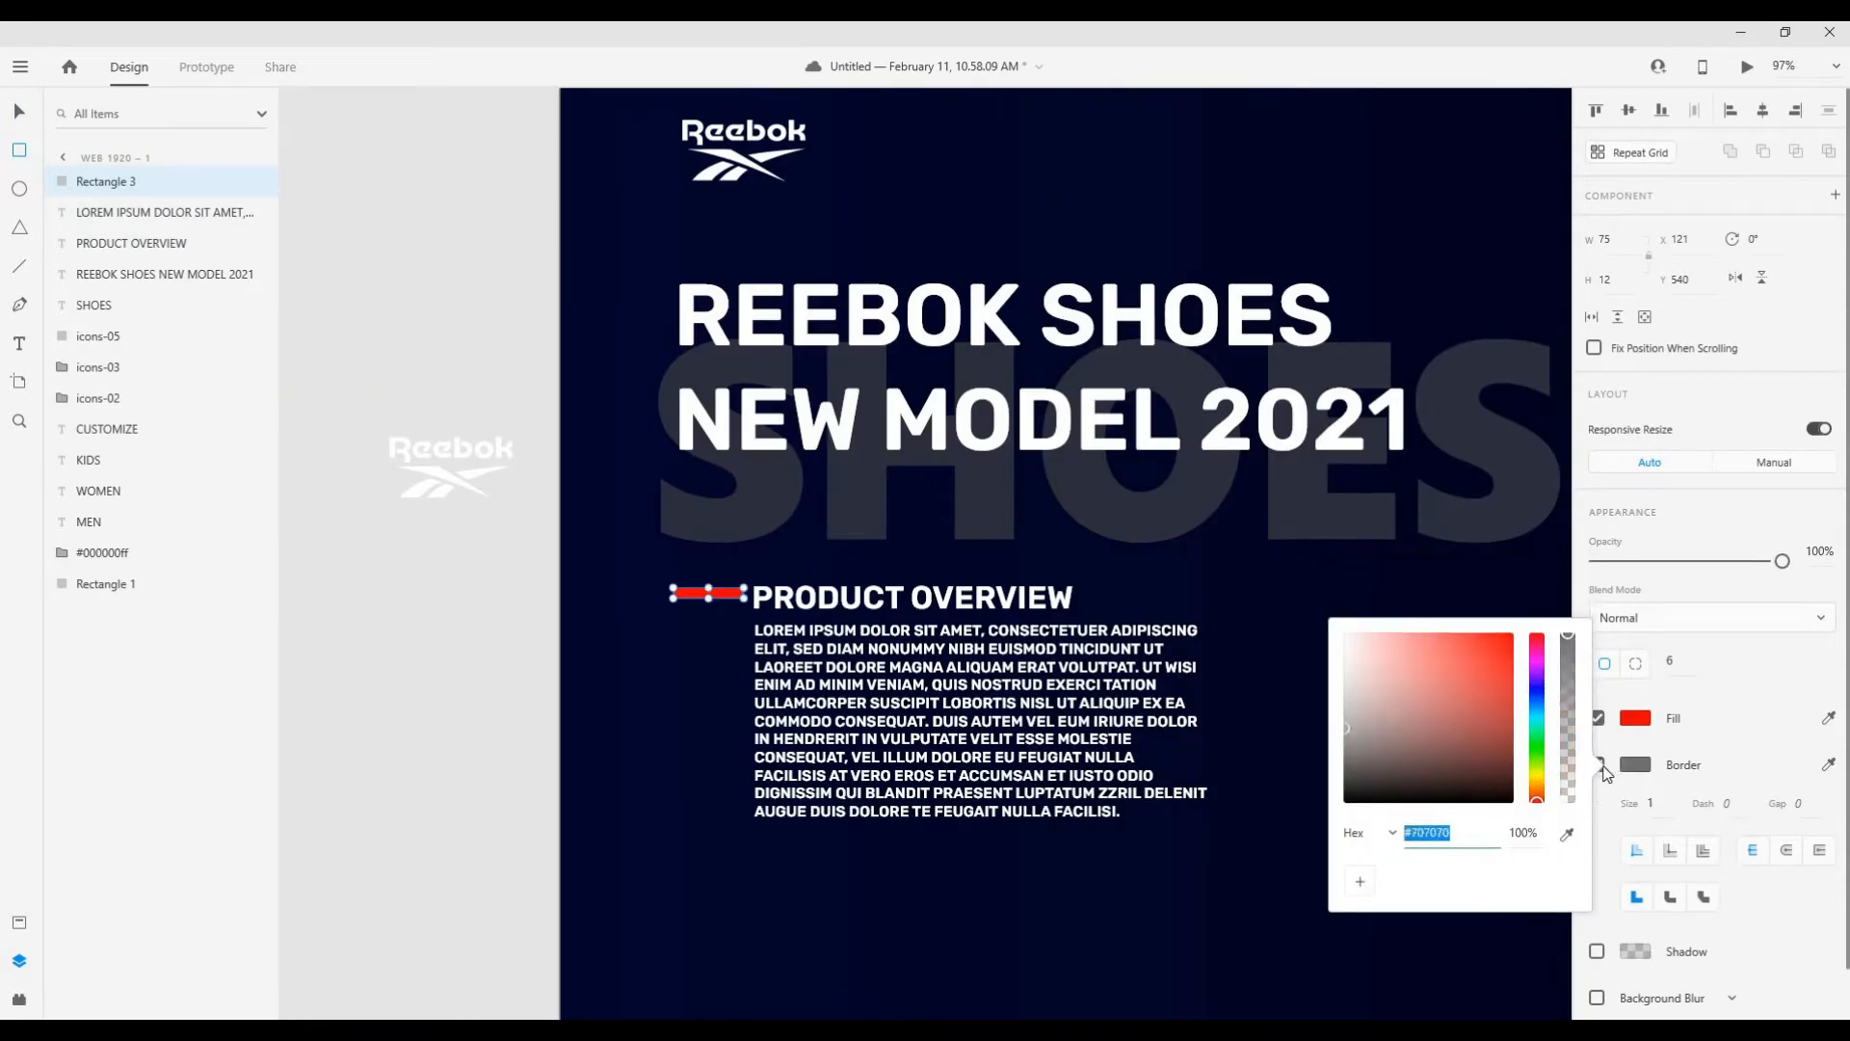
{"action": "key", "text": "Escape"}
{"action": "scroll", "coordinate": [709, 593], "scroll_direction": "up", "scroll_amount": 10}
{"action": "left_click_drag", "start_coordinate": [709, 593], "coordinate": [591, 632]}
{"action": "scroll", "coordinate": [755, 613], "scroll_direction": "down", "scroll_amount": 10}
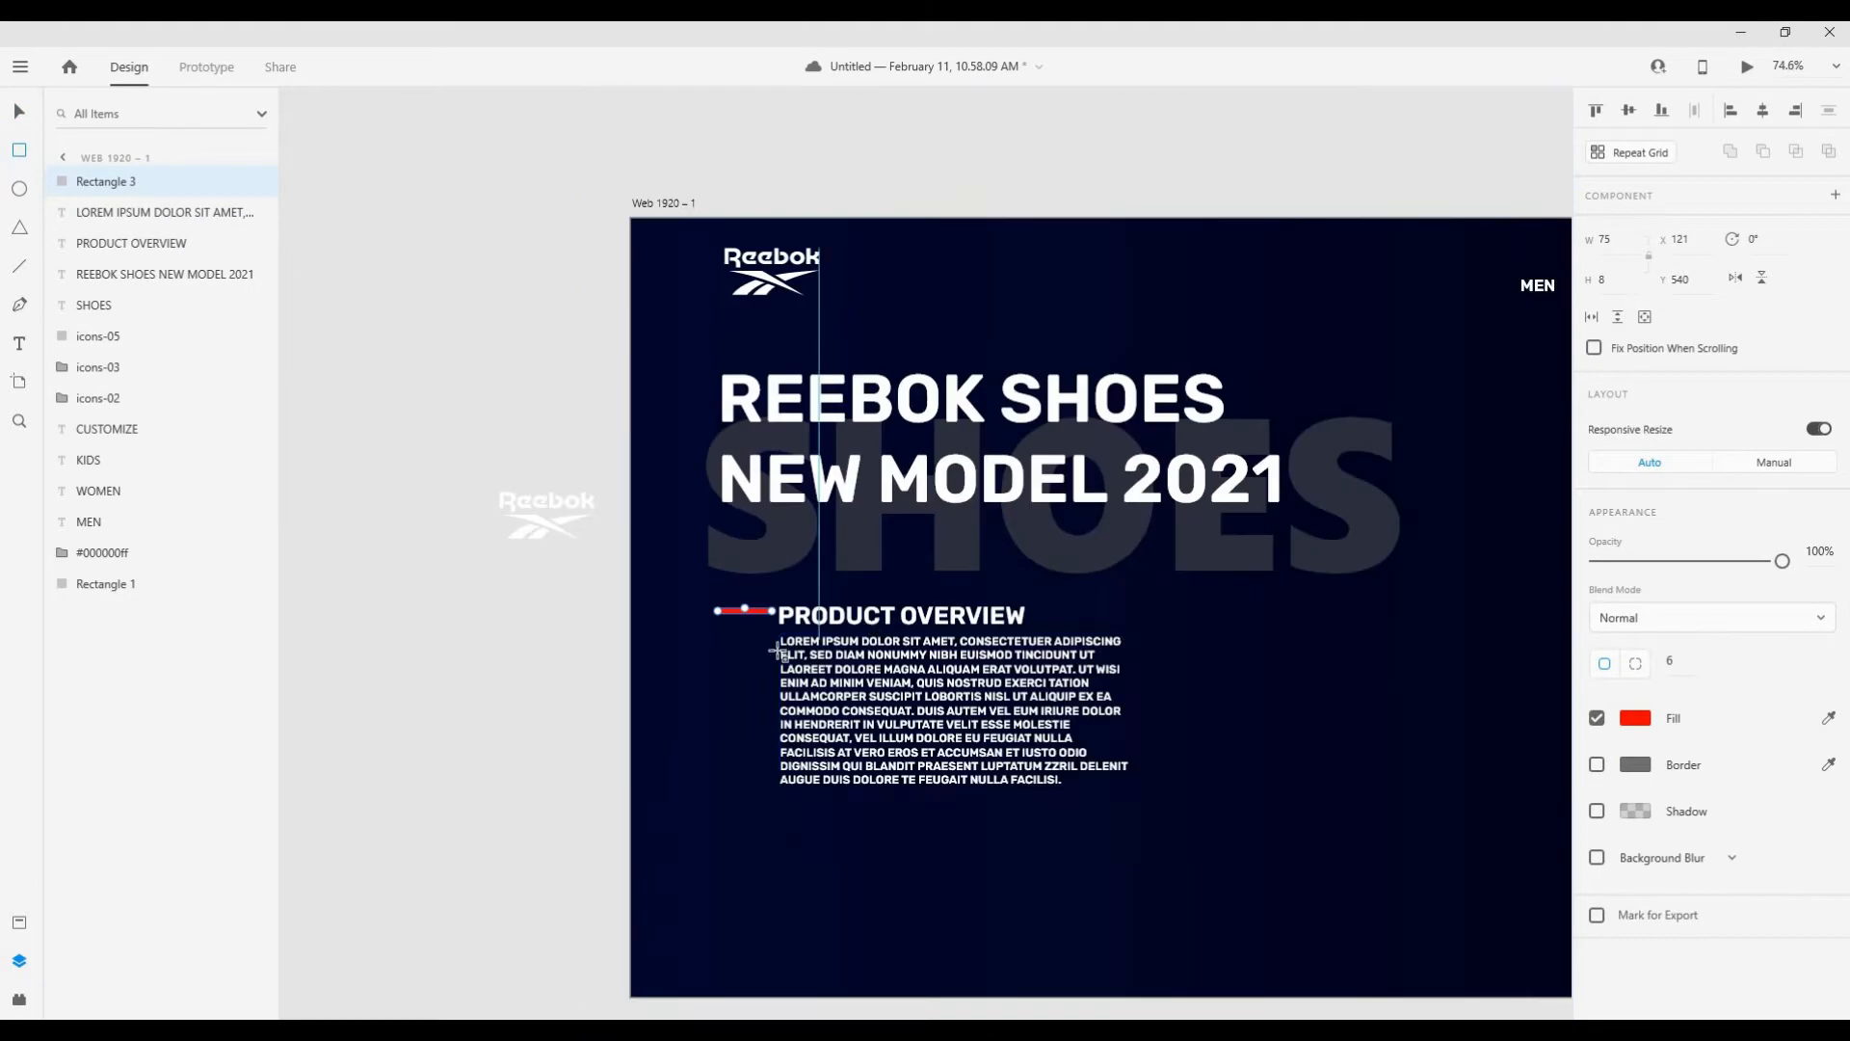
Step: Nudge the PRODUCT OVERVIEW heading and its paragraph up slightly to line up with the red bar
{"action": "key", "text": "v"}
{"action": "left_click_drag", "start_coordinate": [1133, 803], "coordinate": [871, 636]}
{"action": "key", "text": "Up"}
{"action": "key", "text": "Up"}
{"action": "key", "text": "Up"}
Step: Draw a 55 × 55 grey square below the overview paragraph and repeat it into a row of four
{"action": "scroll", "coordinate": [872, 636], "scroll_direction": "down", "scroll_amount": 5}
{"action": "left_click_drag", "start_coordinate": [1090, 770], "coordinate": [944, 567]}
{"action": "scroll", "coordinate": [943, 566], "scroll_direction": "up", "scroll_amount": 10}
{"action": "key", "text": "r"}
{"action": "left_click_drag", "start_coordinate": [590, 367], "coordinate": [642, 418]}
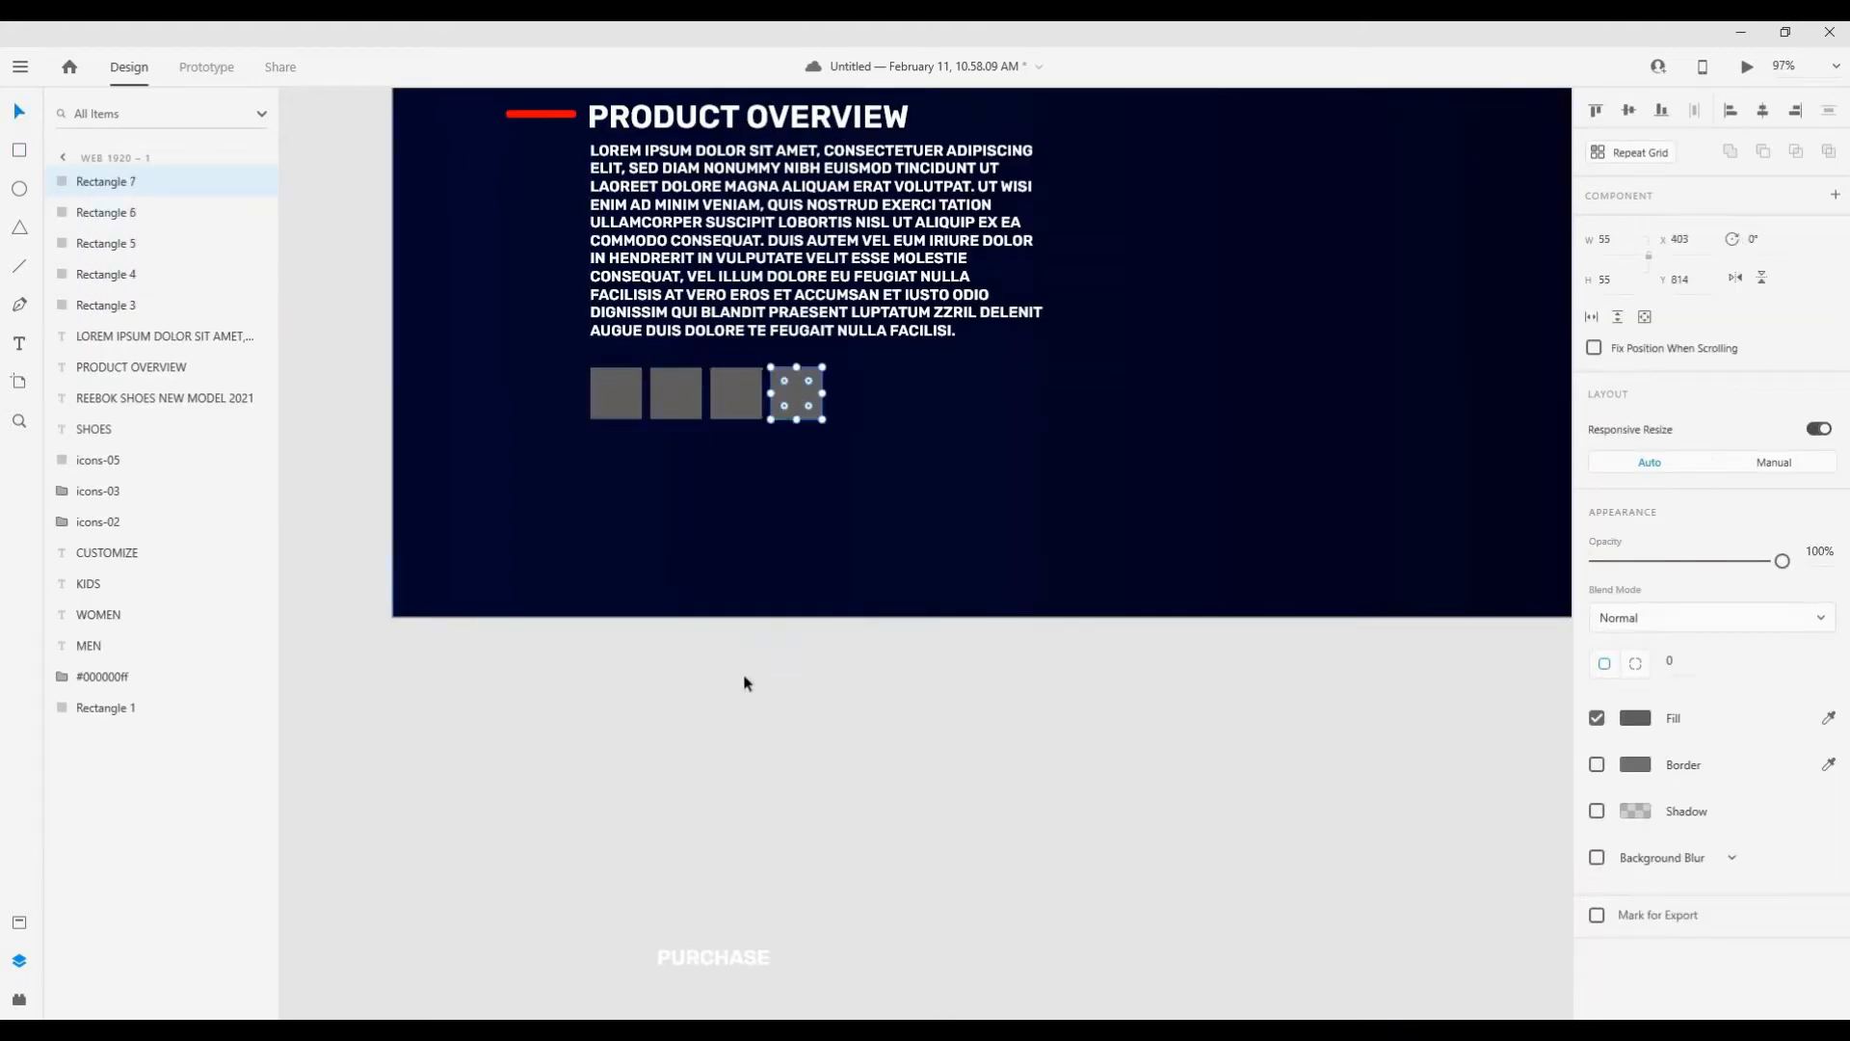
Step: Turn the third square red and place a copied white letter label on each of the four squares
{"action": "left_click", "coordinate": [653, 476]}
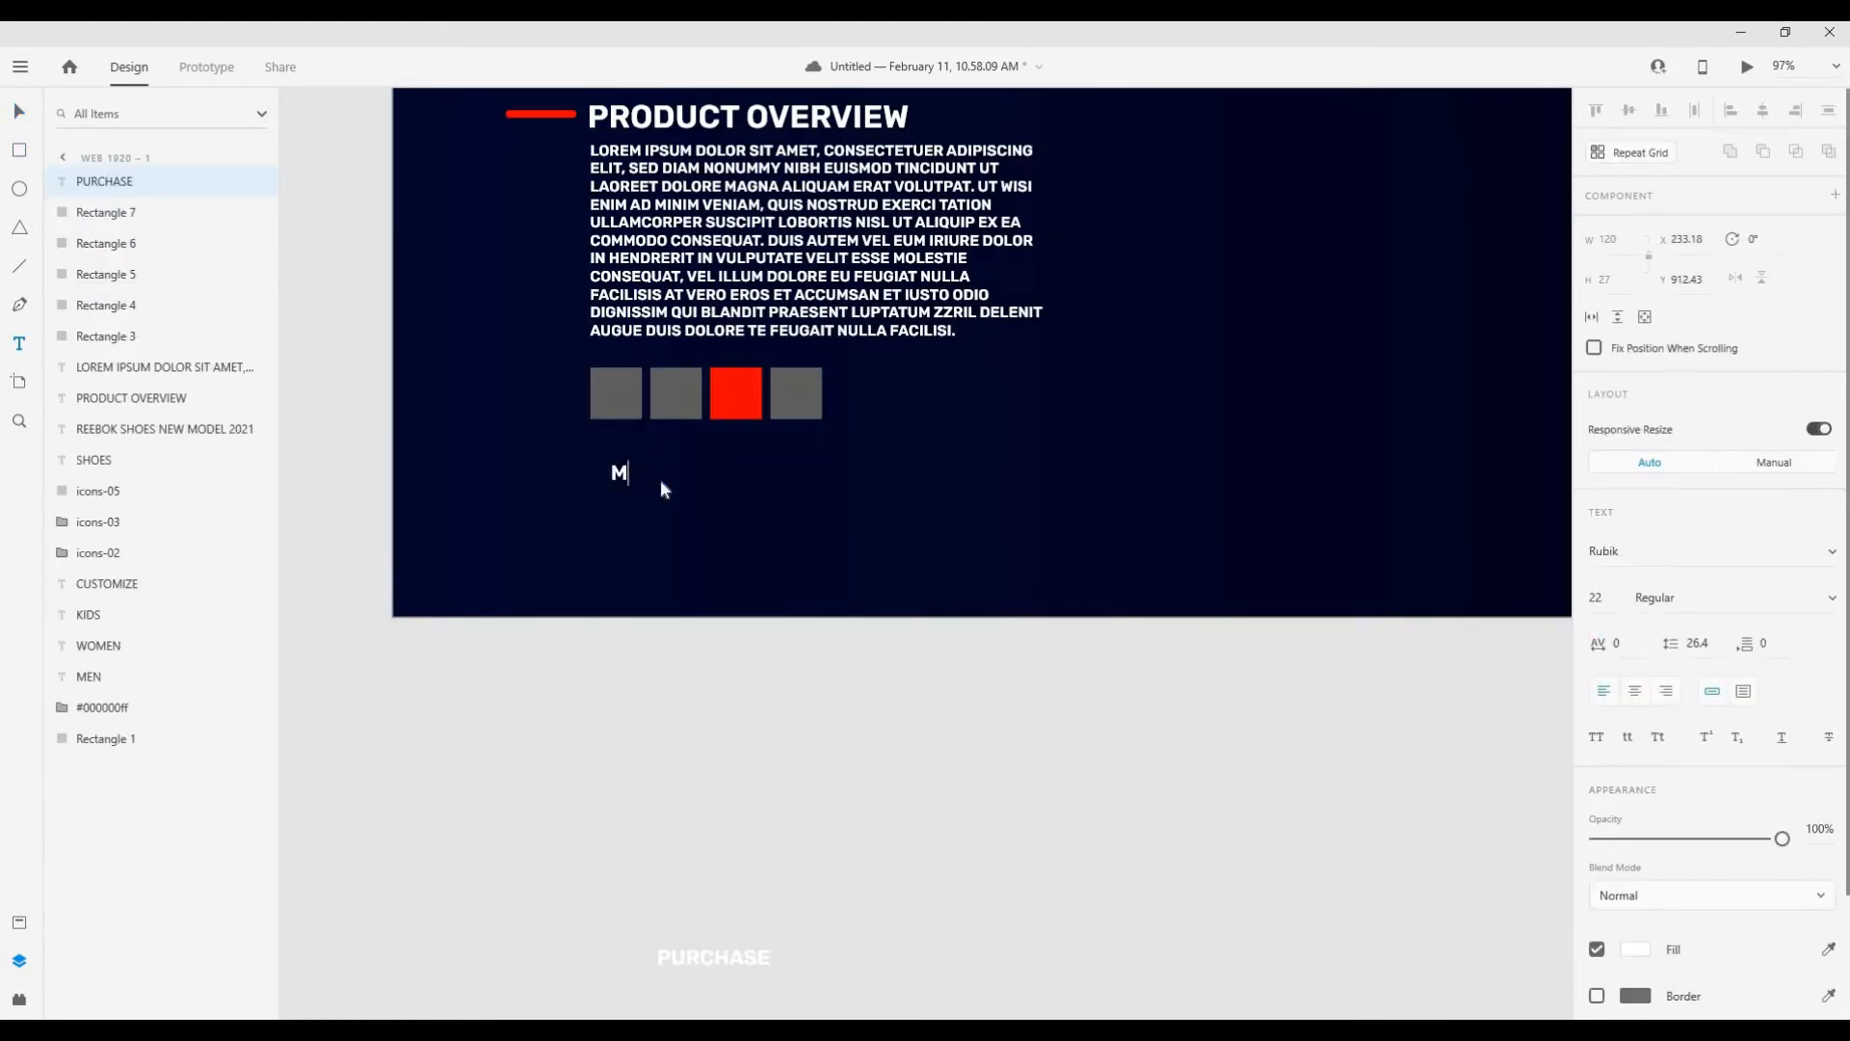
{"action": "key", "text": "Escape"}
{"action": "left_click_drag", "start_coordinate": [619, 472], "coordinate": [615, 393]}
{"action": "scroll", "coordinate": [682, 607], "scroll_direction": "up", "scroll_amount": 2}
{"action": "left_click_drag", "start_coordinate": [619, 696], "coordinate": [675, 617]}
{"action": "left_click_drag", "start_coordinate": [620, 697], "coordinate": [795, 617]}
{"action": "left_click", "coordinate": [667, 661]}
{"action": "left_click", "coordinate": [675, 617]}
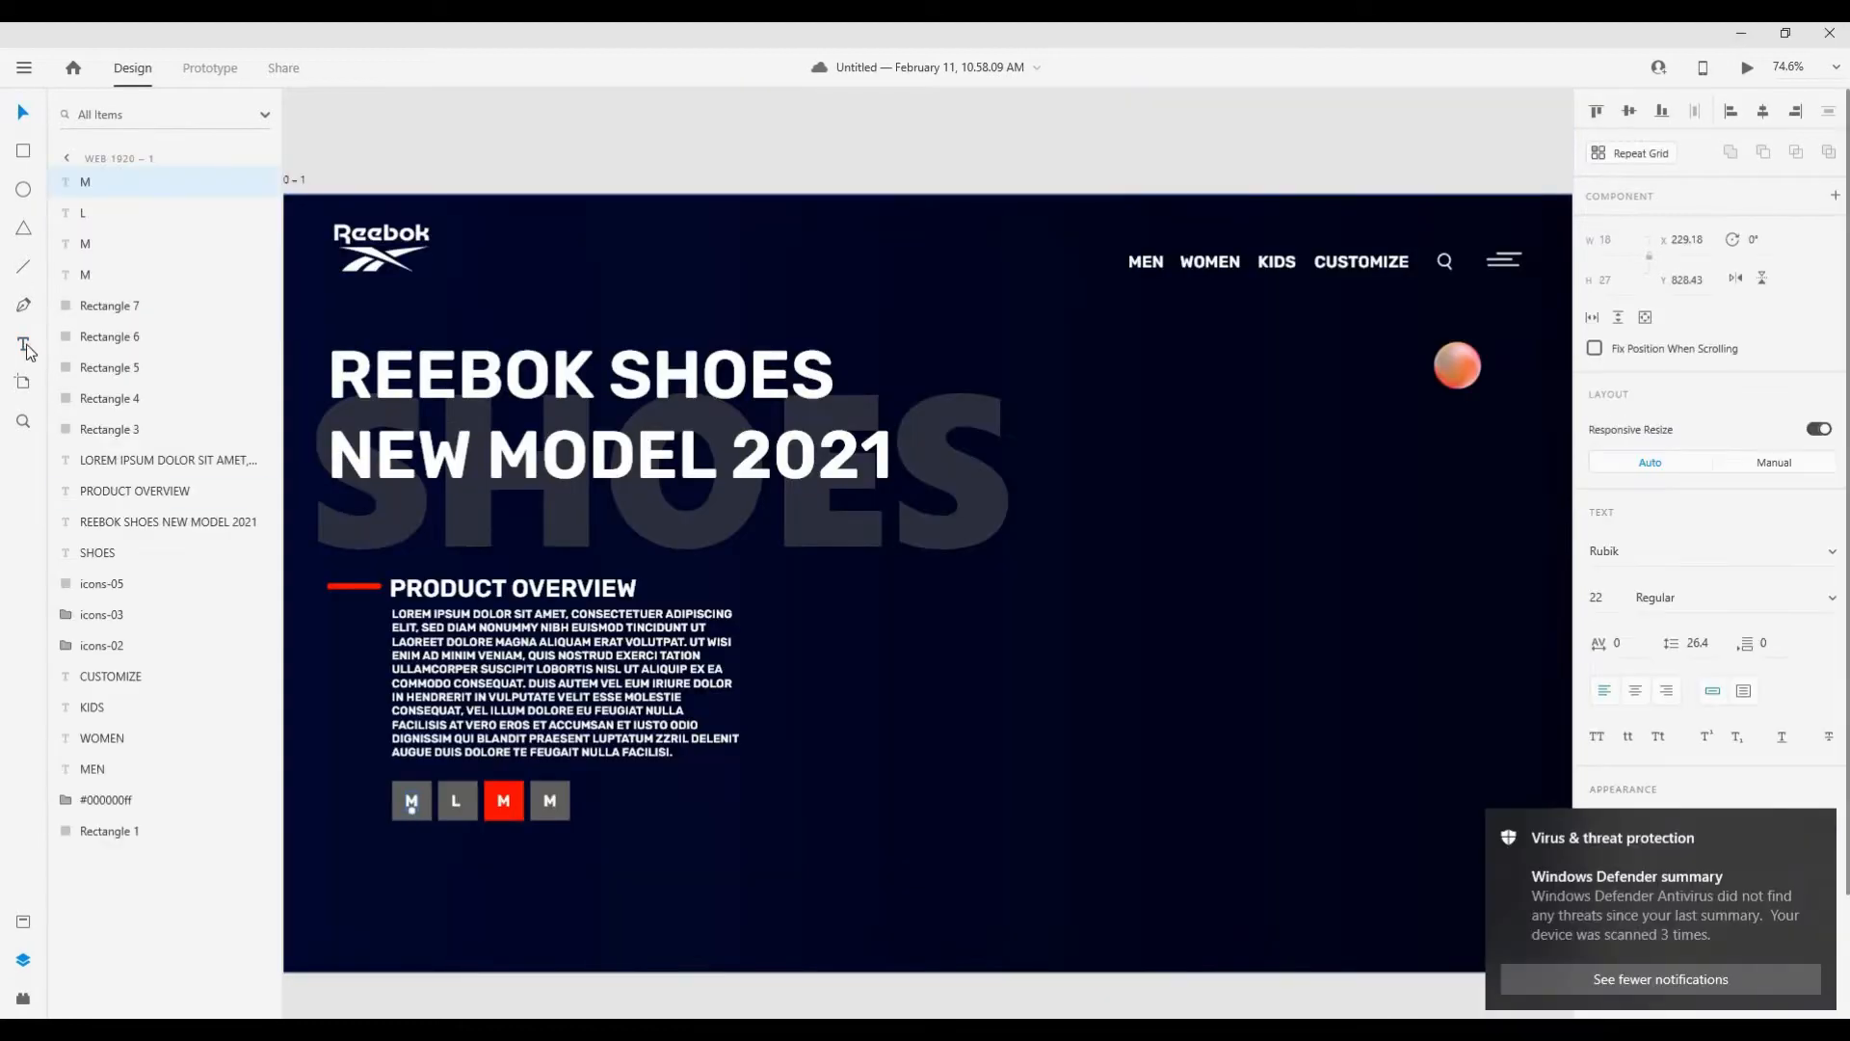
Step: Change the labels on the four squares to the sizes S, M, L and XL
{"action": "left_click", "coordinate": [23, 345]}
{"action": "double_click", "coordinate": [412, 799]}
{"action": "type", "text": "s"}
{"action": "double_click", "coordinate": [453, 800]}
{"action": "type", "text": "M"}
{"action": "double_click", "coordinate": [503, 800]}
{"action": "type", "text": "L"}
{"action": "double_click", "coordinate": [549, 799]}
{"action": "type", "text": "XL"}
{"action": "double_click", "coordinate": [457, 800]}
Step: Draw a button rectangle of about 329 × 71 below the size squares and fill it with the L square's red
{"action": "scroll", "coordinate": [523, 805], "scroll_direction": "down", "scroll_amount": 1}
{"action": "left_click_drag", "start_coordinate": [392, 808], "coordinate": [630, 860]}
{"action": "left_click", "coordinate": [1635, 717]}
{"action": "left_click", "coordinate": [1568, 801]}
{"action": "left_click", "coordinate": [504, 773]}
{"action": "key", "text": "Escape"}
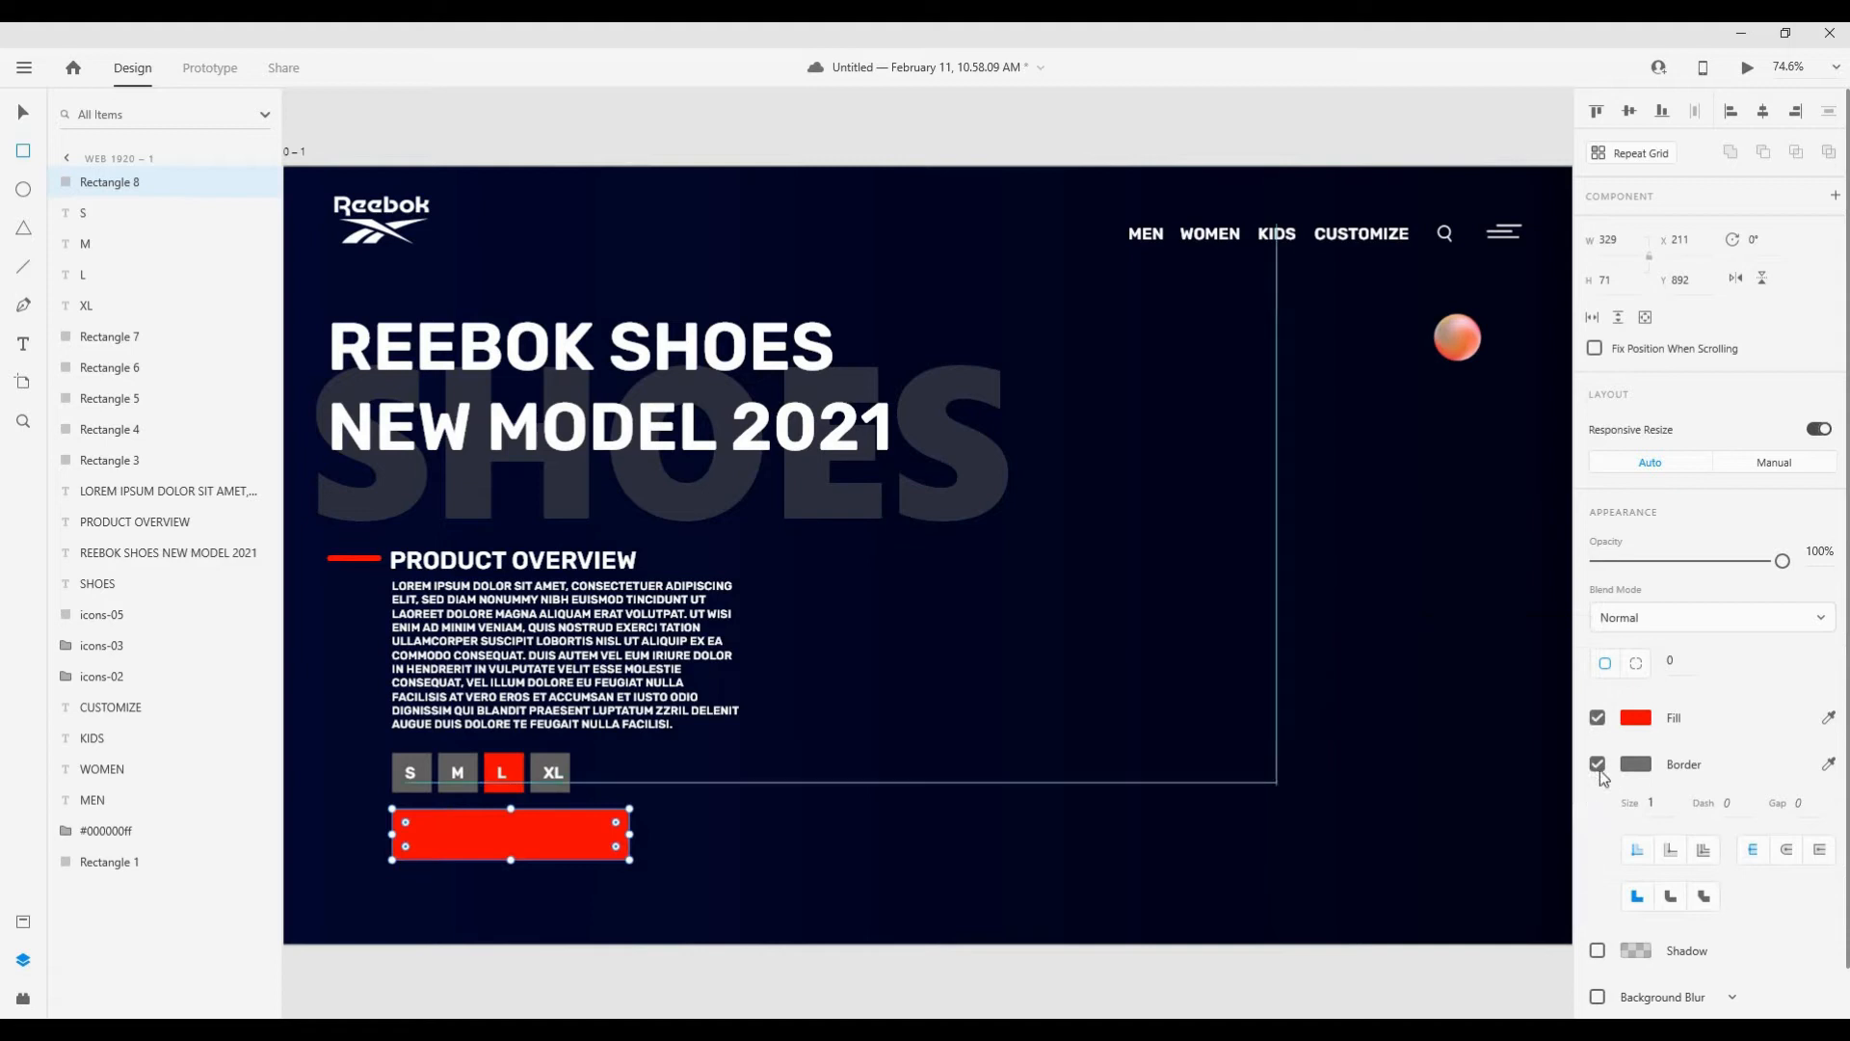
Step: Place the PURCHASE text on the red button and narrow the button from its right edge
{"action": "scroll", "coordinate": [816, 766], "scroll_direction": "down", "scroll_amount": 5}
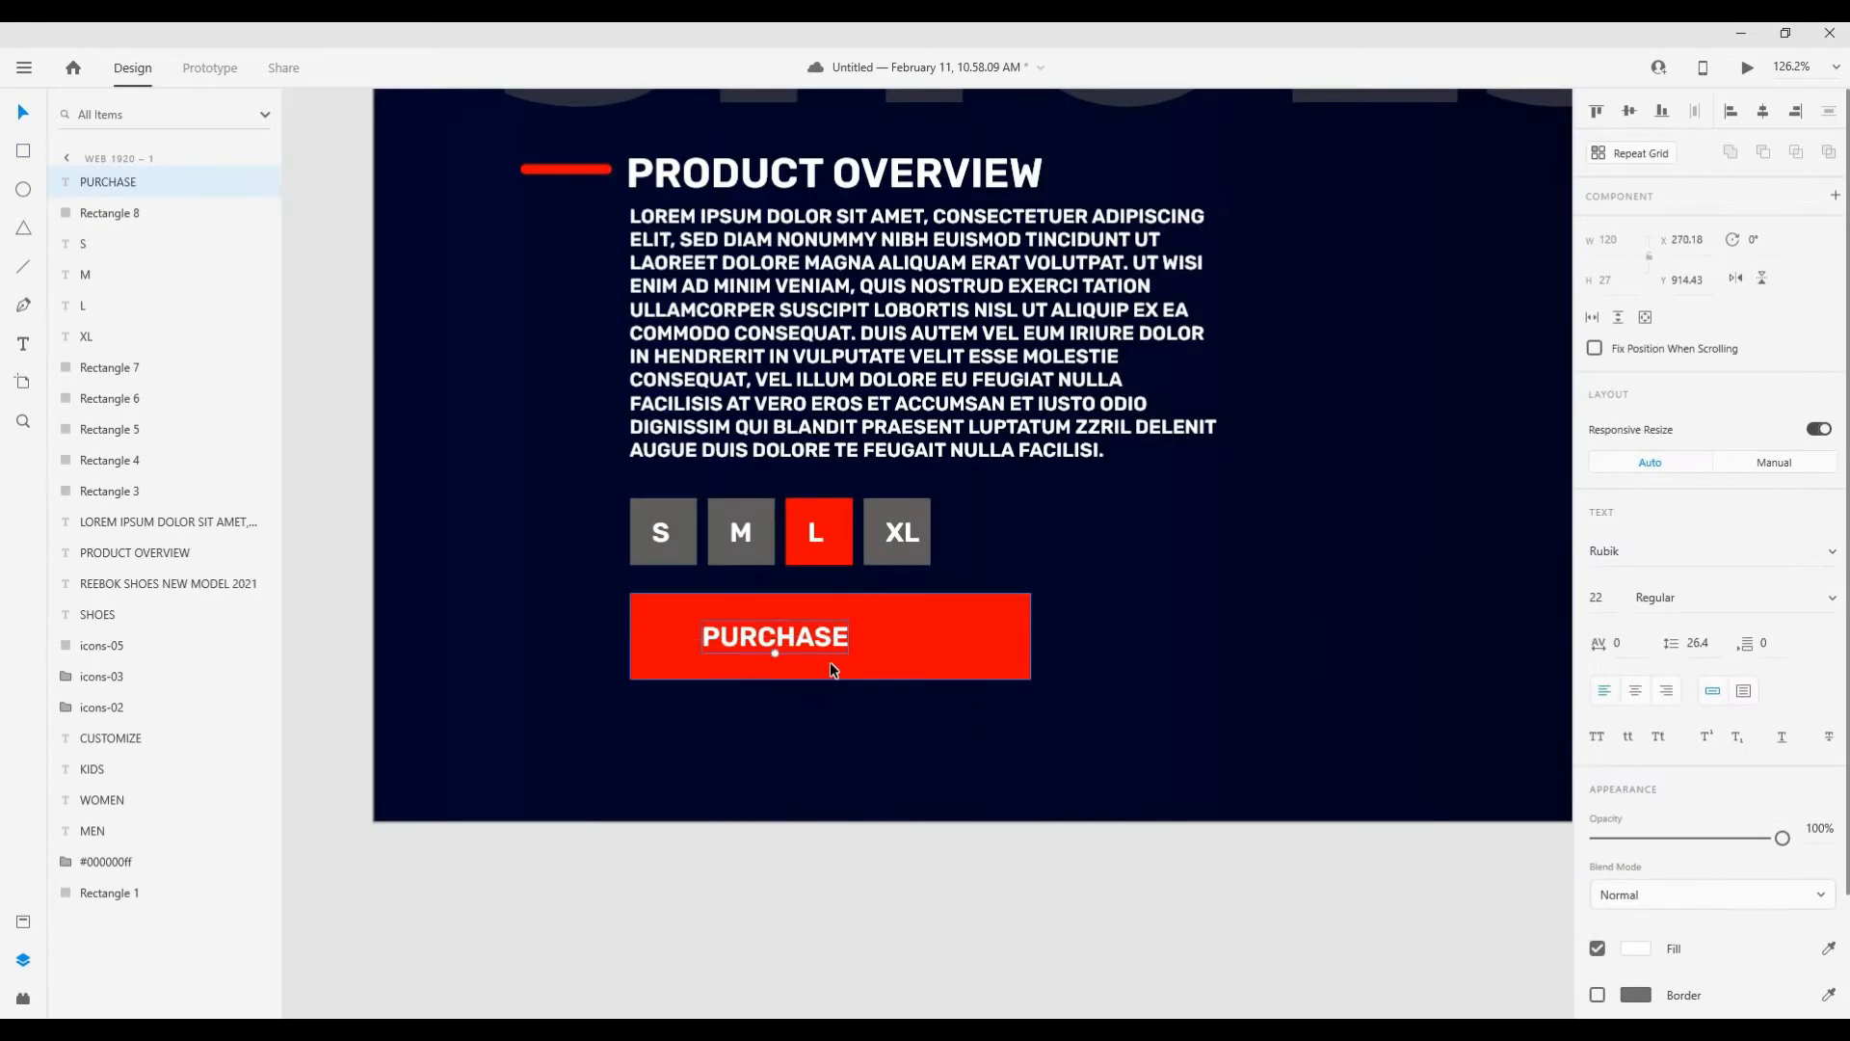
{"action": "left_click", "coordinate": [830, 665]}
{"action": "left_click_drag", "start_coordinate": [831, 678], "coordinate": [830, 670]}
{"action": "left_click_drag", "start_coordinate": [1031, 632], "coordinate": [934, 632]}
Step: Shift the red button together with its PURCHASE label to the right
{"action": "left_click", "coordinate": [834, 644], "text": "shift"}
{"action": "key", "text": "shift+Right"}
{"action": "key", "text": "shift+Right"}
{"action": "key", "text": "shift+Right"}
{"action": "key", "text": "shift+Right"}
{"action": "key", "text": "shift+Right"}
{"action": "key", "text": "shift+Right"}
{"action": "key", "text": "shift+Right"}
{"action": "key", "text": "shift+Right"}
{"action": "key", "text": "shift+Right"}
{"action": "key", "text": "shift+Right"}
{"action": "key", "text": "shift+Right"}
{"action": "key", "text": "shift+Right"}
{"action": "key", "text": "Escape"}
Step: Draw a small white triangle left of the PURCHASE button, rotated 90° to point right, without a border
{"action": "key", "text": "y"}
{"action": "mouse_move", "coordinate": [655, 615]}
{"action": "left_mouse_down"}
{"action": "mouse_move", "coordinate": [682, 645]}
{"action": "mouse_move", "coordinate": [750, 630]}
{"action": "left_mouse_up"}
{"action": "key", "text": "v"}
{"action": "scroll", "coordinate": [669, 652], "scroll_direction": "up", "scroll_amount": 2}
{"action": "left_click", "coordinate": [1596, 764]}
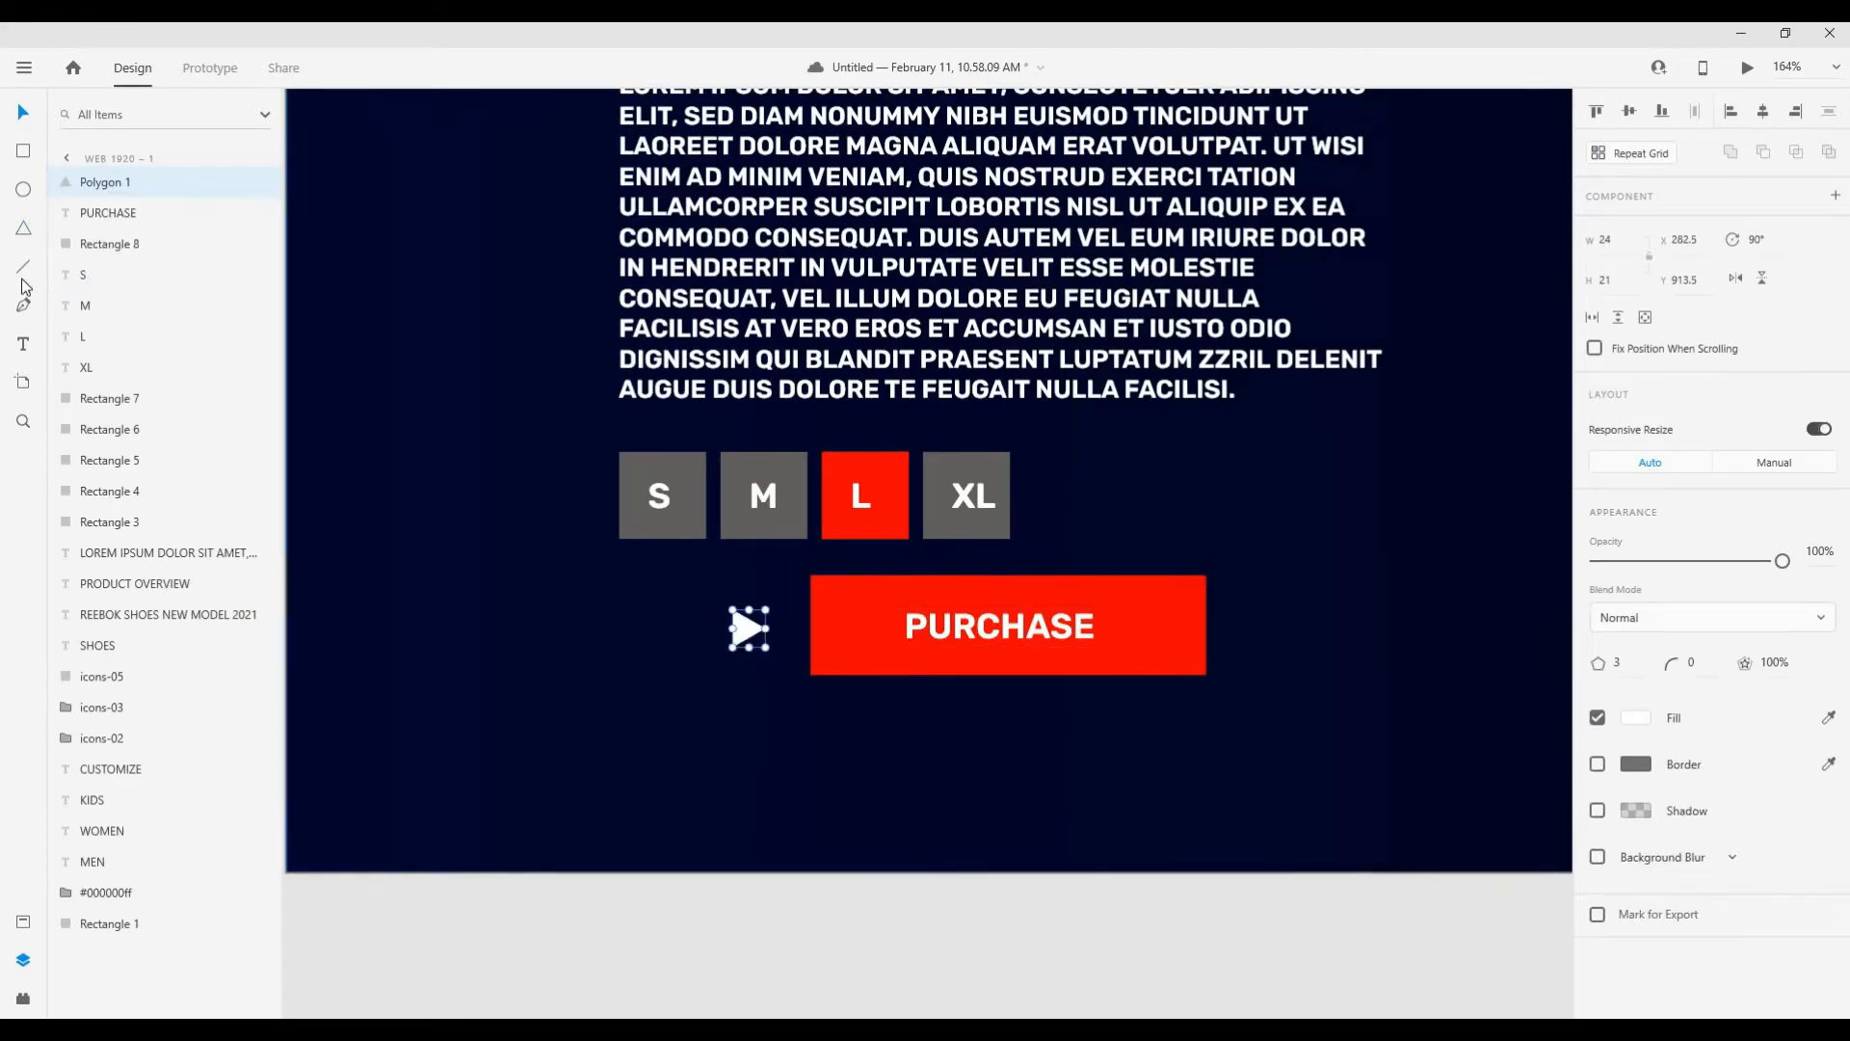
Step: Add a white horizontal line of thickness 3 behind the triangle and join the two into an arrow
{"action": "left_click", "coordinate": [742, 629]}
{"action": "left_click", "coordinate": [642, 627]}
{"action": "left_click", "coordinate": [24, 114]}
{"action": "left_click", "coordinate": [1630, 721]}
{"action": "left_click", "coordinate": [1346, 587]}
{"action": "left_click", "coordinate": [1648, 757]}
{"action": "type", "text": "3"}
{"action": "left_click", "coordinate": [1646, 723]}
{"action": "left_click", "coordinate": [467, 367]}
{"action": "scroll", "coordinate": [767, 647], "scroll_direction": "up", "scroll_amount": 1}
{"action": "left_click_drag", "start_coordinate": [752, 622], "coordinate": [741, 623]}
Step: Move the red button and its PURCHASE label left, closer to the arrow
{"action": "left_click", "coordinate": [878, 631]}
{"action": "left_click_drag", "start_coordinate": [1059, 634], "coordinate": [1020, 632]}
{"action": "scroll", "coordinate": [946, 583], "scroll_direction": "down", "scroll_amount": 1}
{"action": "left_click", "coordinate": [931, 584], "text": "shift"}
{"action": "left_click_drag", "start_coordinate": [958, 563], "coordinate": [927, 561]}
Step: Shorten the arrow and adjust the spacing between it and the PURCHASE button
{"action": "scroll", "coordinate": [626, 555], "scroll_direction": "up", "scroll_amount": 6}
{"action": "left_click", "coordinate": [597, 540]}
{"action": "left_click_drag", "start_coordinate": [605, 541], "coordinate": [359, 540]}
{"action": "scroll", "coordinate": [405, 545], "scroll_direction": "down", "scroll_amount": 3}
{"action": "left_click_drag", "start_coordinate": [752, 557], "coordinate": [656, 557]}
{"action": "left_click_drag", "start_coordinate": [907, 562], "coordinate": [814, 562]}
{"action": "scroll", "coordinate": [814, 559], "scroll_direction": "down", "scroll_amount": 3}
{"action": "left_click_drag", "start_coordinate": [981, 559], "coordinate": [939, 559]}
Step: Duplicate the PURCHASE label to the right of the red button
{"action": "left_click_drag", "start_coordinate": [983, 569], "coordinate": [661, 548]}
{"action": "left_click_drag", "start_coordinate": [708, 547], "coordinate": [1061, 553]}
{"action": "scroll", "coordinate": [909, 733], "scroll_direction": "down", "scroll_amount": 3}
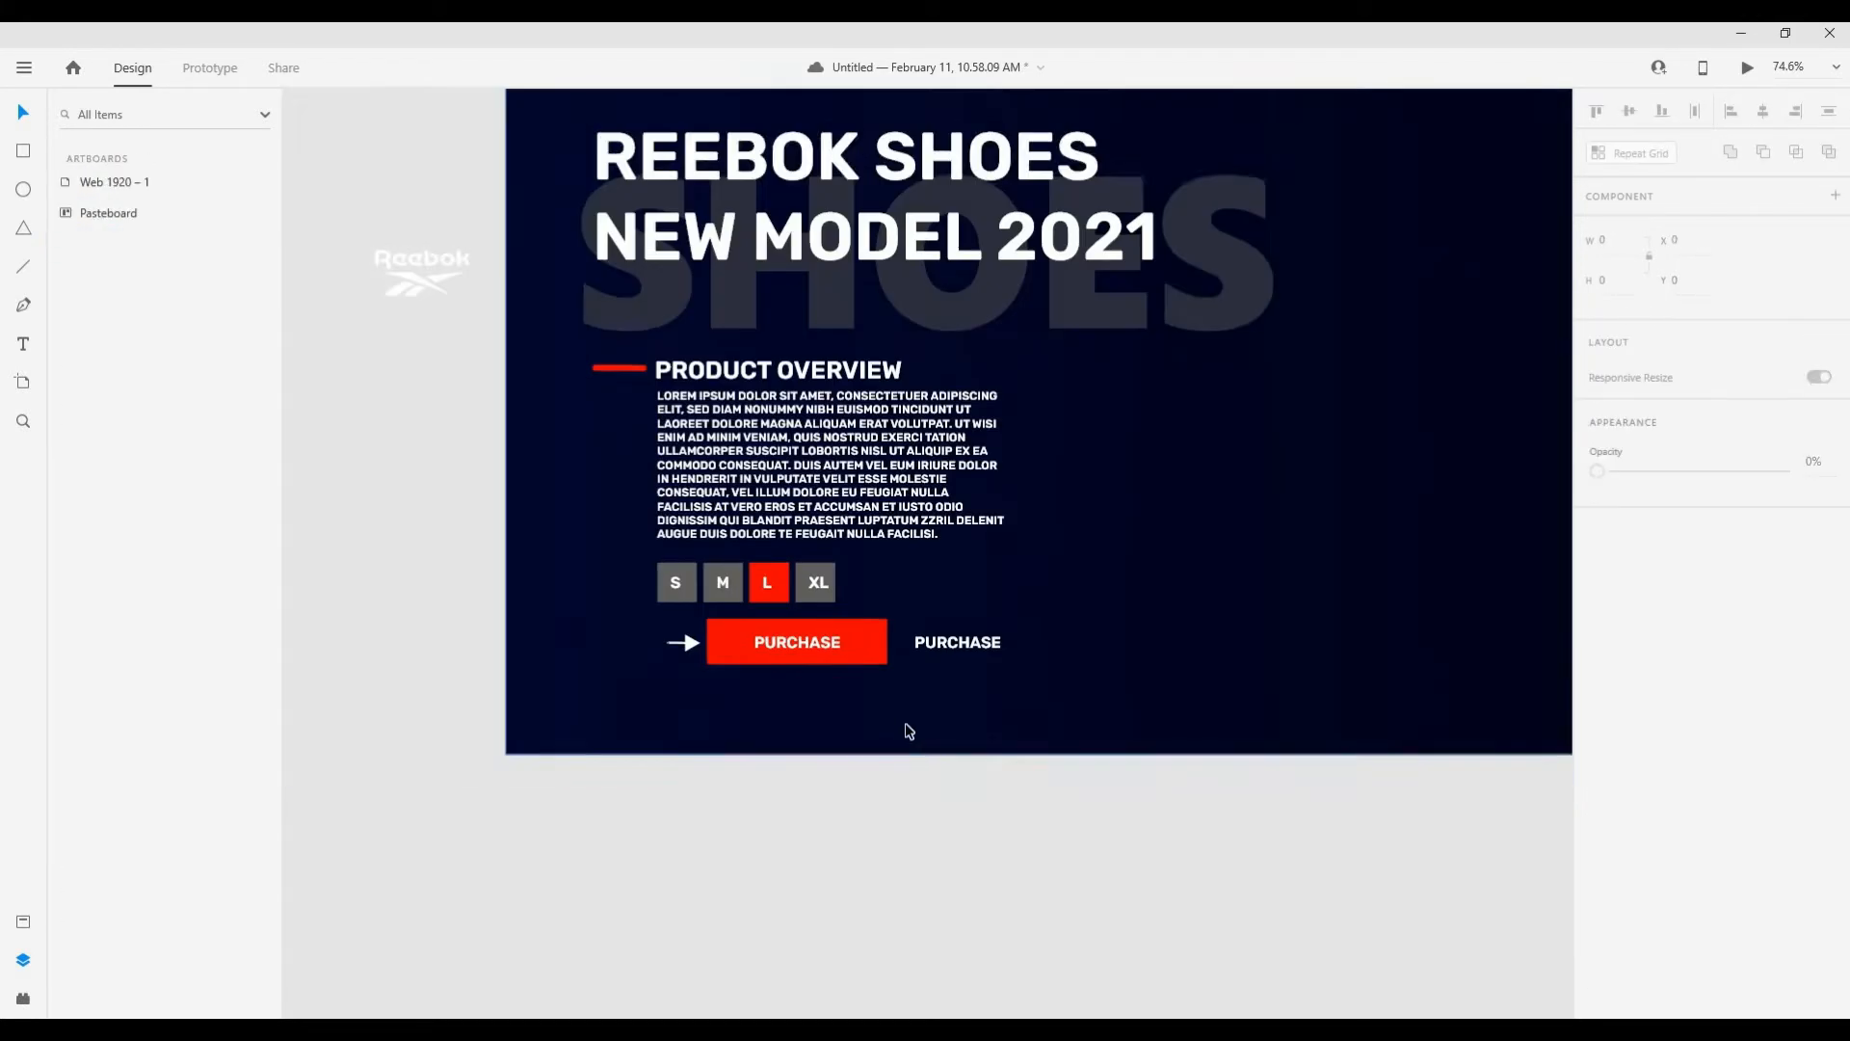
Step: Replace the duplicated PURCHASE label beside the red button with the price ₹ 1500/- at text size 32, using the reference design
{"action": "left_click", "coordinate": [873, 1029]}
{"action": "left_click", "coordinate": [823, 955]}
{"action": "scroll", "coordinate": [867, 516], "scroll_direction": "up", "scroll_amount": 5}
{"action": "double_click", "coordinate": [868, 517]}
{"action": "key", "text": "ctrl+a"}
{"action": "left_click", "coordinate": [977, 962]}
{"action": "double_click", "coordinate": [958, 534]}
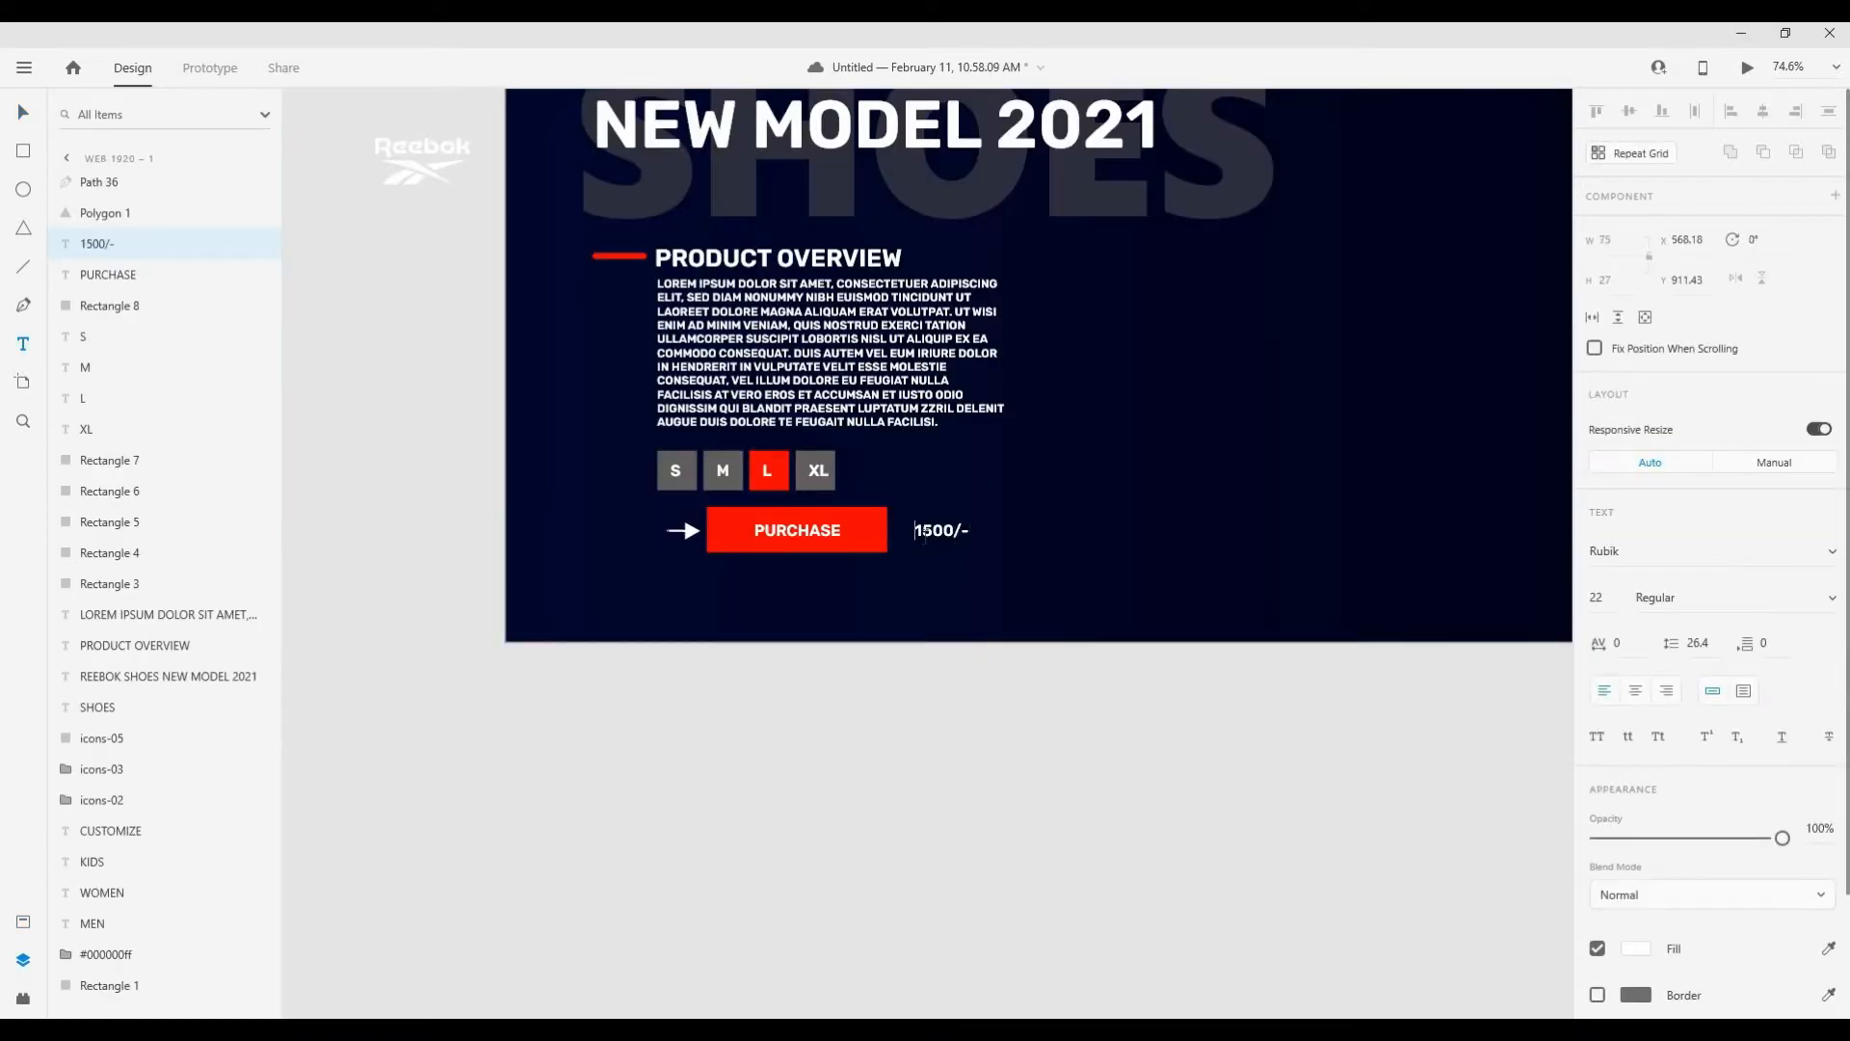
{"action": "key", "text": "Escape"}
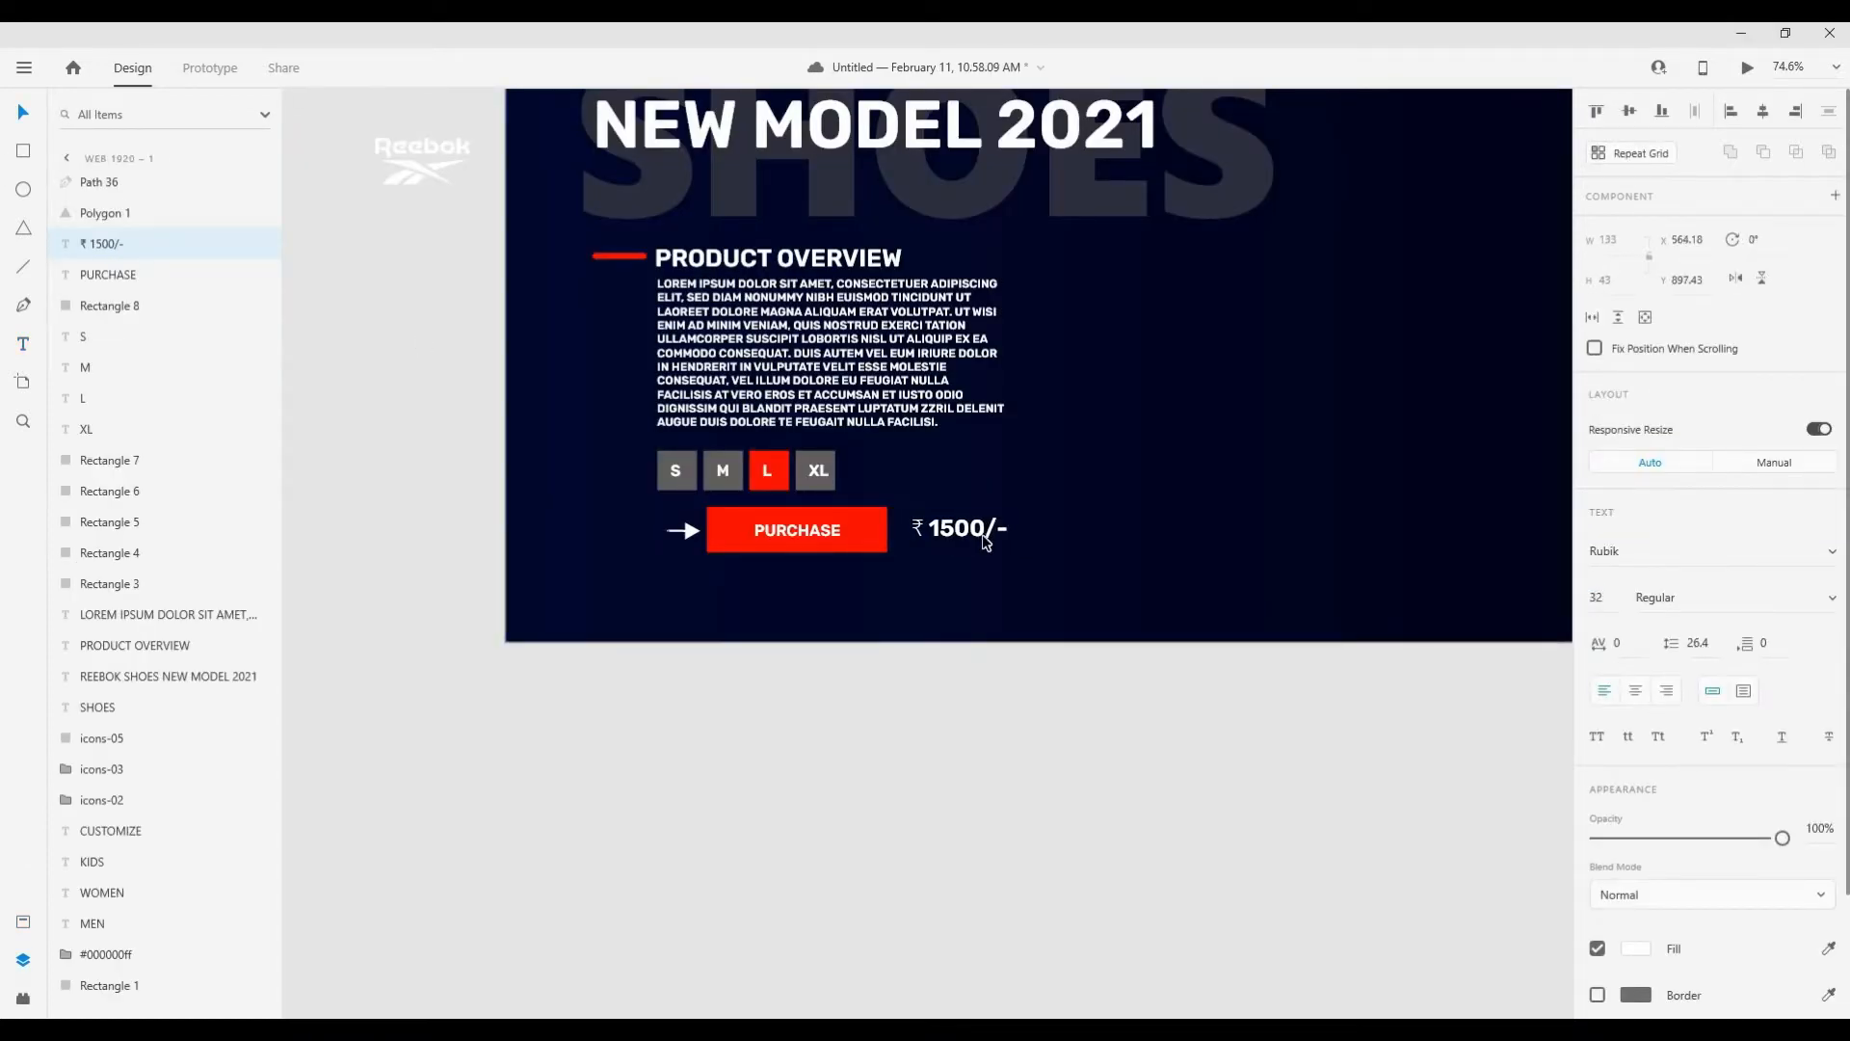
{"action": "left_click_drag", "start_coordinate": [983, 535], "coordinate": [973, 537]}
{"action": "left_click", "coordinate": [1003, 555]}
Step: Give the orange sphere a shadow with X 40, Y 40 and blur 30, and duplicate it right of the price
{"action": "scroll", "coordinate": [1004, 557], "scroll_direction": "down", "scroll_amount": 2}
{"action": "left_click_drag", "start_coordinate": [1187, 502], "coordinate": [958, 701]}
{"action": "left_click", "coordinate": [1326, 358]}
{"action": "scroll", "coordinate": [1594, 892], "scroll_direction": "down", "scroll_amount": 1}
{"action": "left_click", "coordinate": [1630, 934]}
{"action": "type", "text": "40"}
{"action": "key", "text": "Tab"}
{"action": "type", "text": "30"}
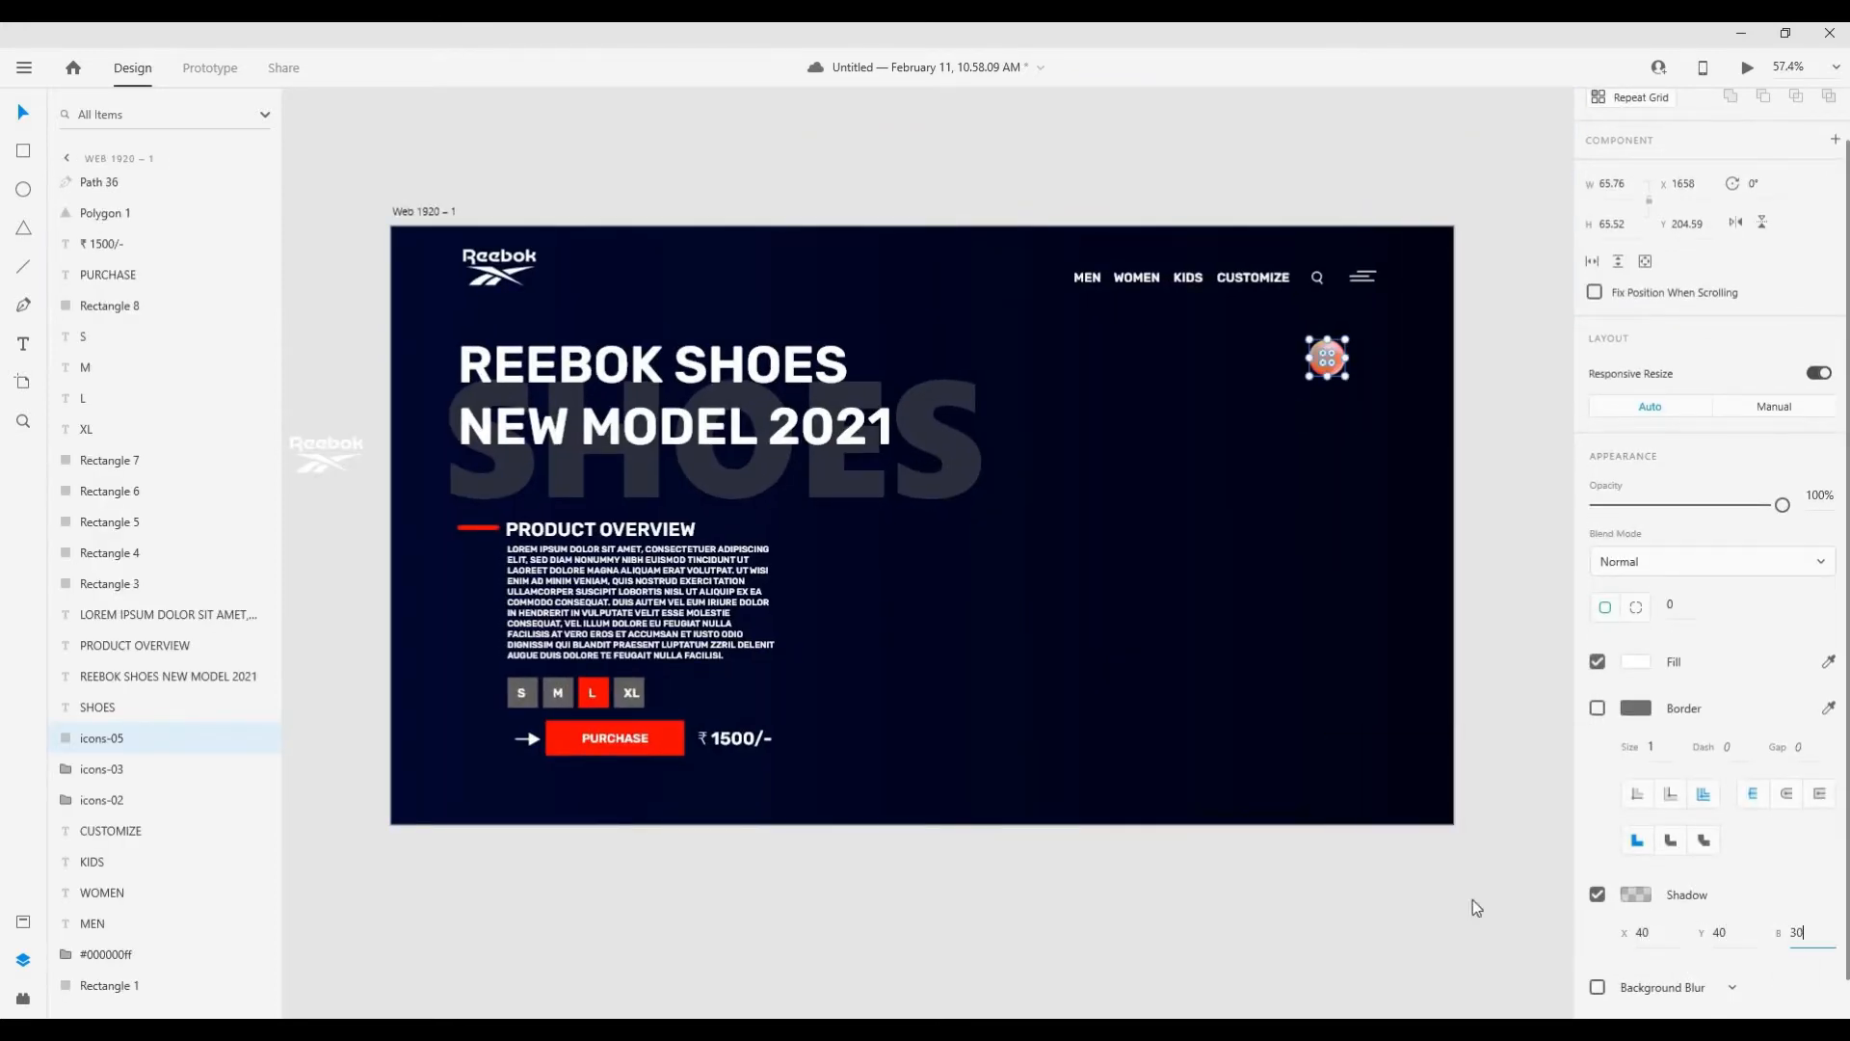
{"action": "left_click", "coordinate": [1635, 895]}
{"action": "left_click_drag", "start_coordinate": [1320, 351], "coordinate": [896, 683]}
{"action": "left_click", "coordinate": [1090, 339]}
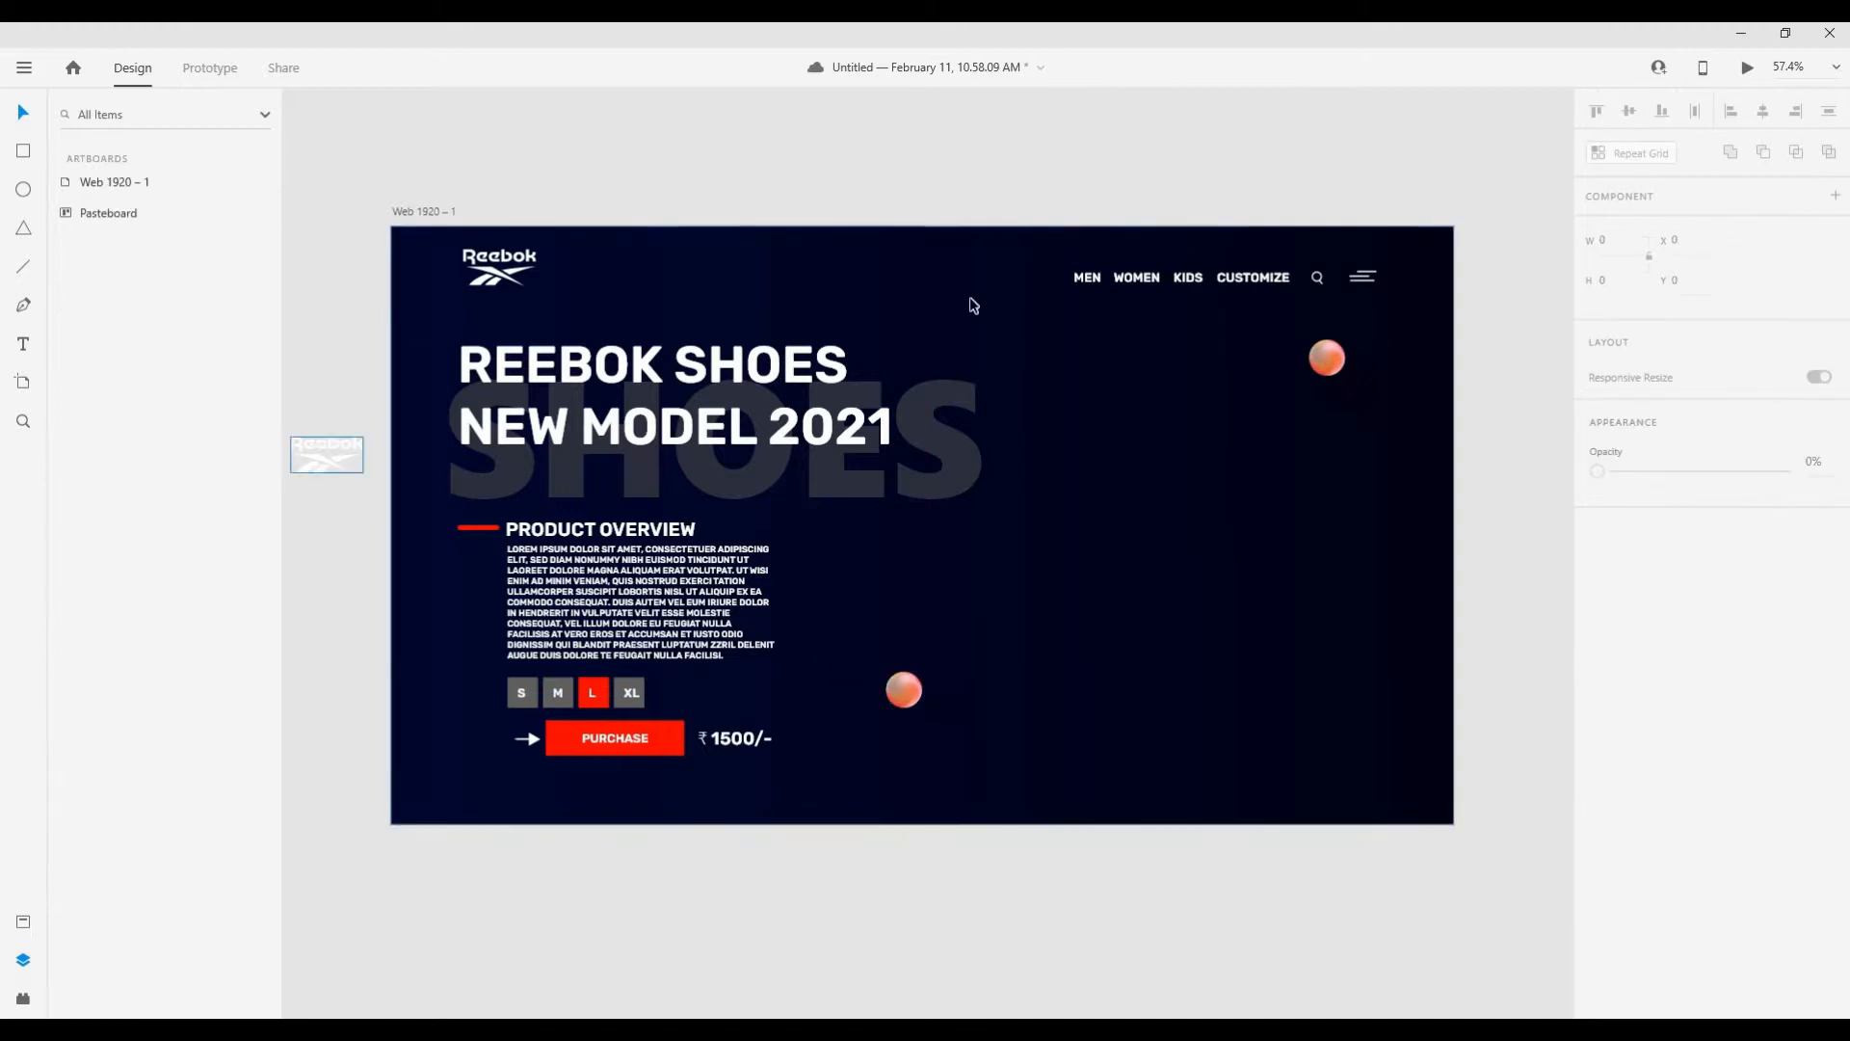
Step: Place the Reebok symbol, greatly enlarged and faint, as a background graphic behind the artboard's right half
{"action": "scroll", "coordinate": [830, 414], "scroll_direction": "down", "scroll_amount": 4}
{"action": "scroll", "coordinate": [830, 414], "scroll_direction": "up", "scroll_amount": 4}
{"action": "left_click_drag", "start_coordinate": [343, 154], "coordinate": [1220, 644]}
{"action": "scroll", "coordinate": [1108, 645], "scroll_direction": "up", "scroll_amount": 3}
{"action": "scroll", "coordinate": [1135, 306], "scroll_direction": "down", "scroll_amount": 4}
{"action": "left_click_drag", "start_coordinate": [1135, 306], "coordinate": [1105, 521]}
Step: Compare the price text's settings in the reference design and return to the new landing page
{"action": "left_click", "coordinate": [711, 557]}
{"action": "left_click", "coordinate": [1595, 597]}
{"action": "type", "text": "26.2"}
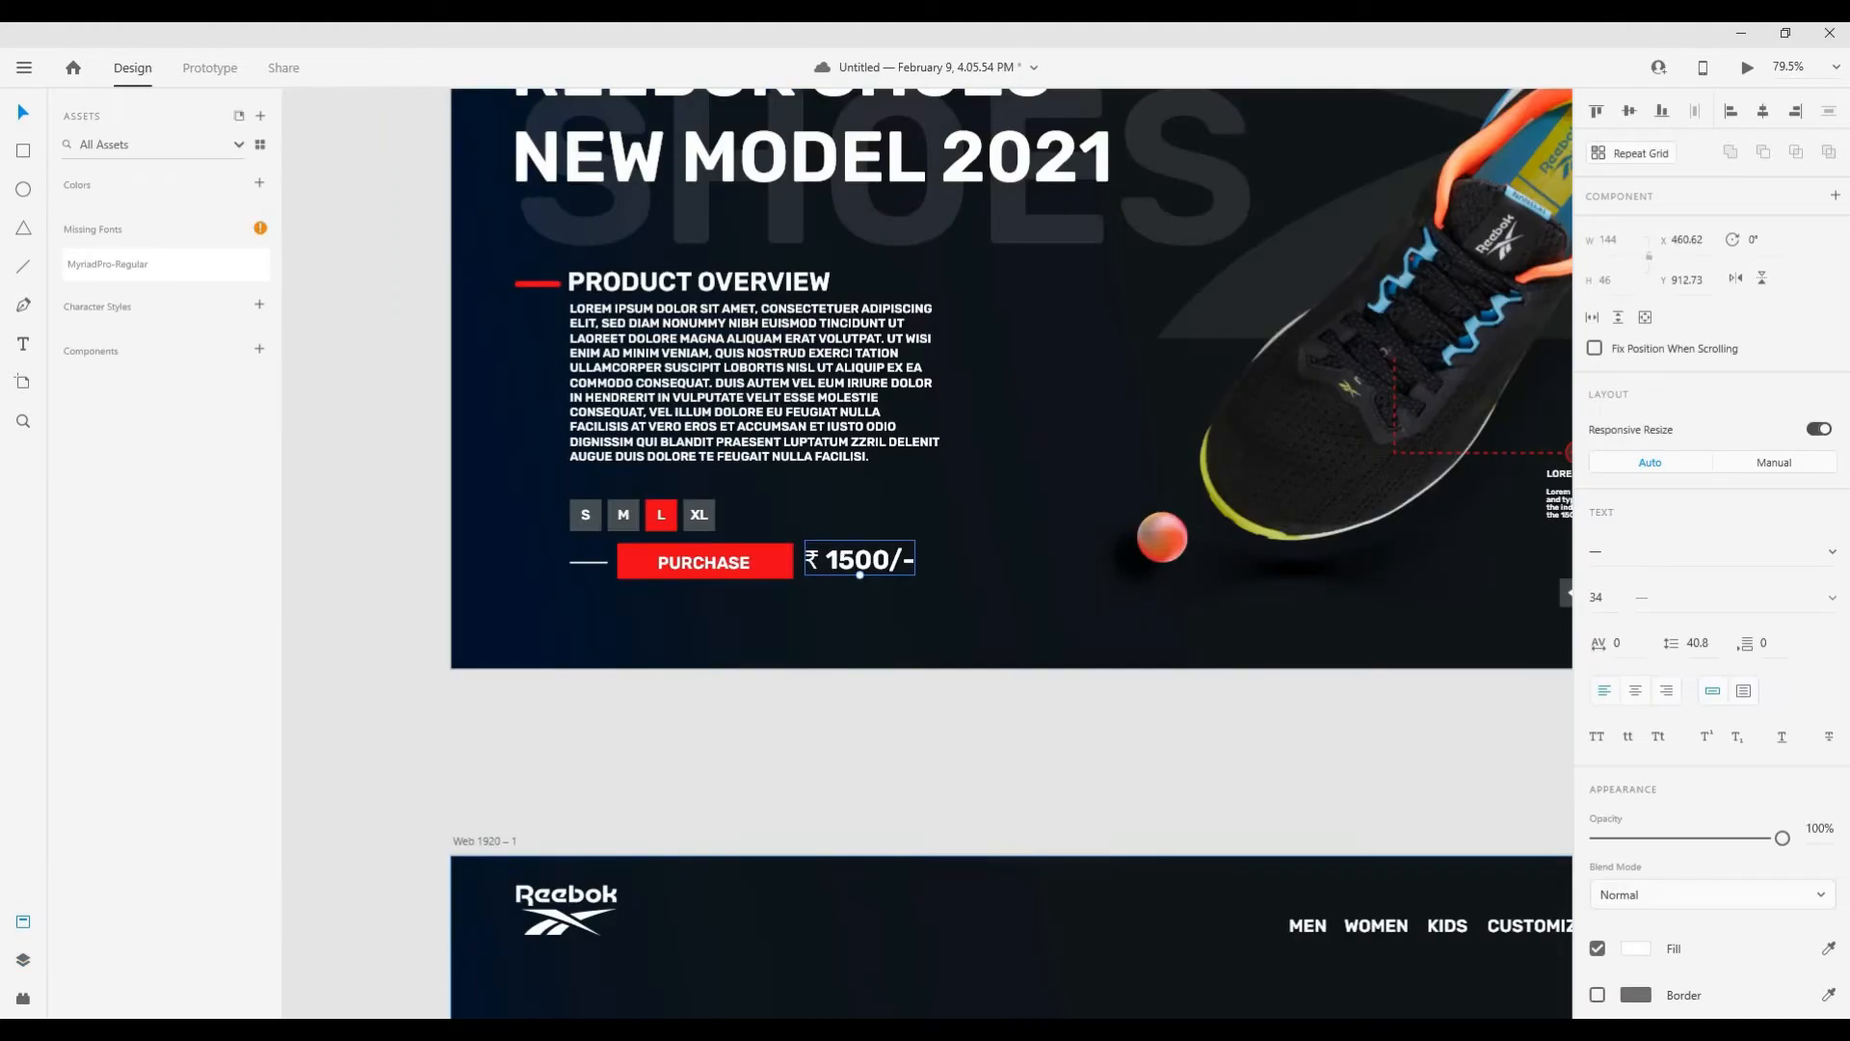
{"action": "mouse_move", "coordinate": [873, 1028]}
{"action": "left_click", "coordinate": [989, 956]}
{"action": "scroll", "coordinate": [617, 501], "scroll_direction": "up", "scroll_amount": 4}
{"action": "left_click", "coordinate": [526, 638]}
{"action": "scroll", "coordinate": [526, 638], "scroll_direction": "up", "scroll_amount": 5}
{"action": "scroll", "coordinate": [560, 633], "scroll_direction": "down", "scroll_amount": 10}
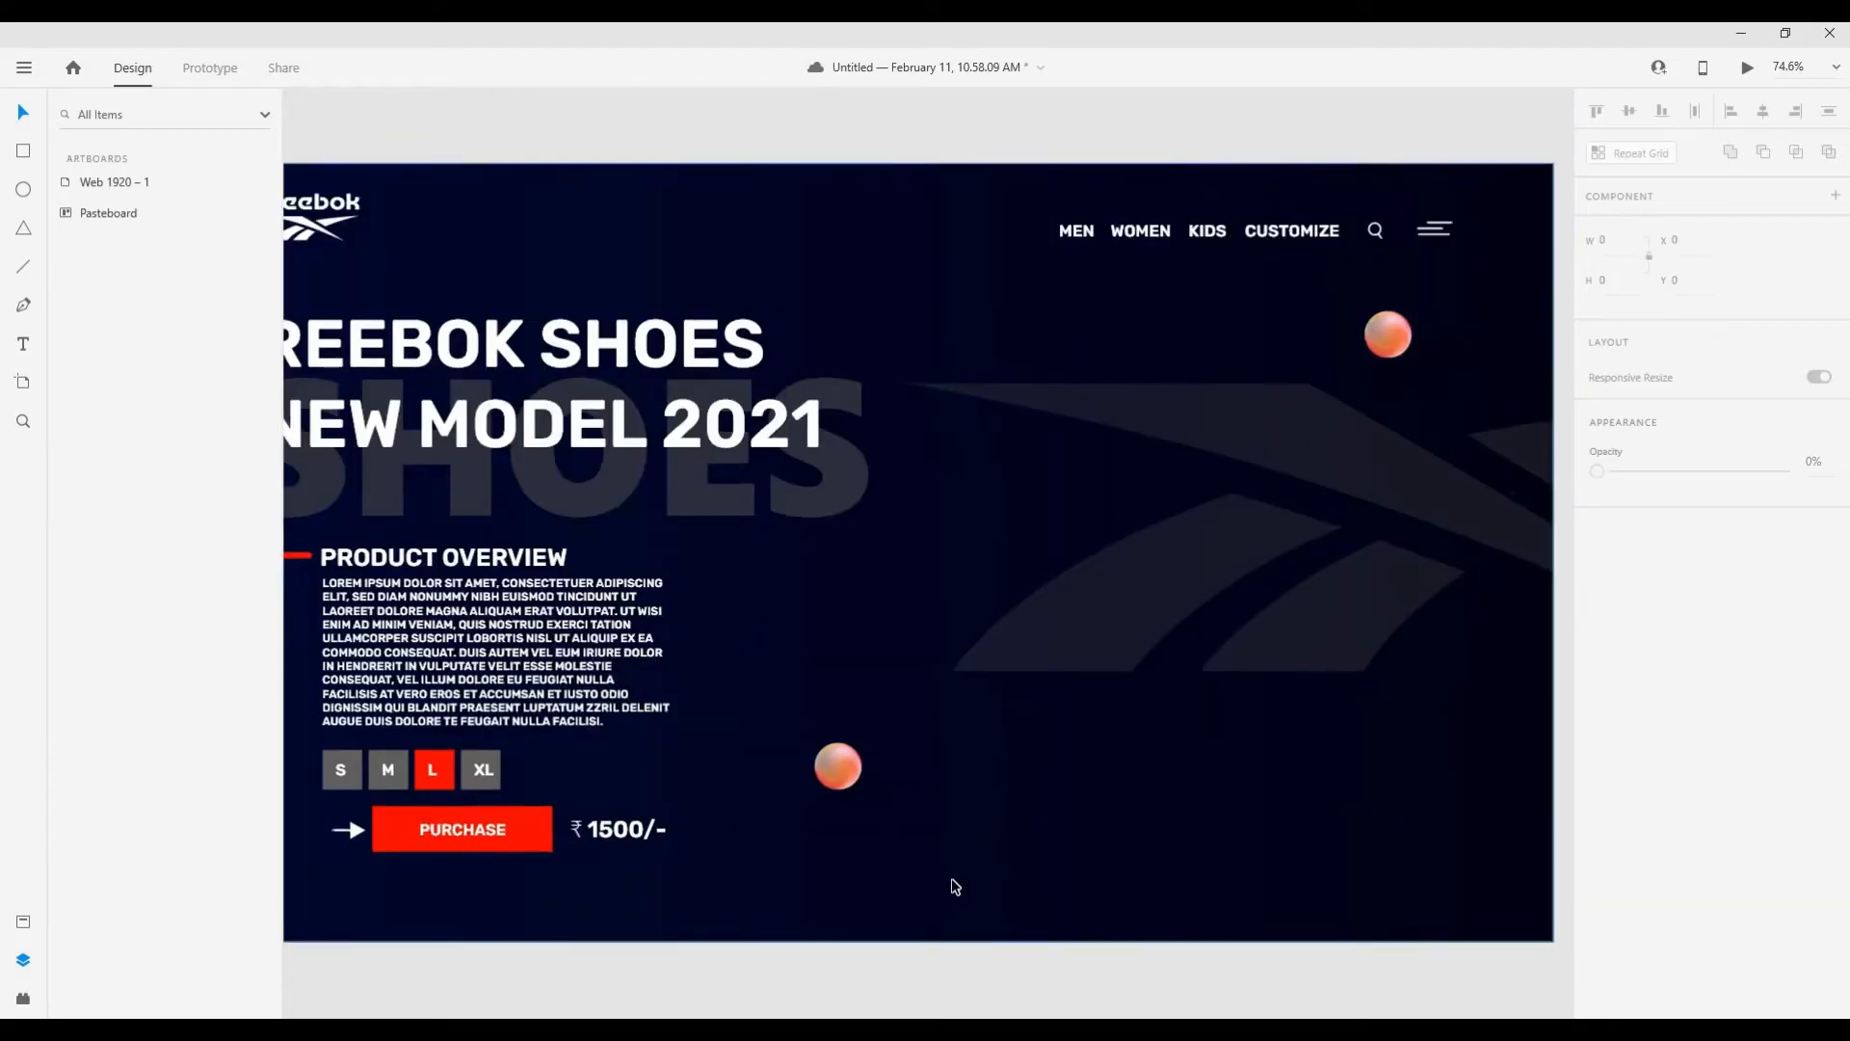
Step: Import shoe image 05 from the Guru > Website Design for XD > Images folder on drive D
{"action": "left_click", "coordinate": [24, 67]}
{"action": "left_click", "coordinate": [42, 721]}
{"action": "left_click", "coordinate": [94, 407]}
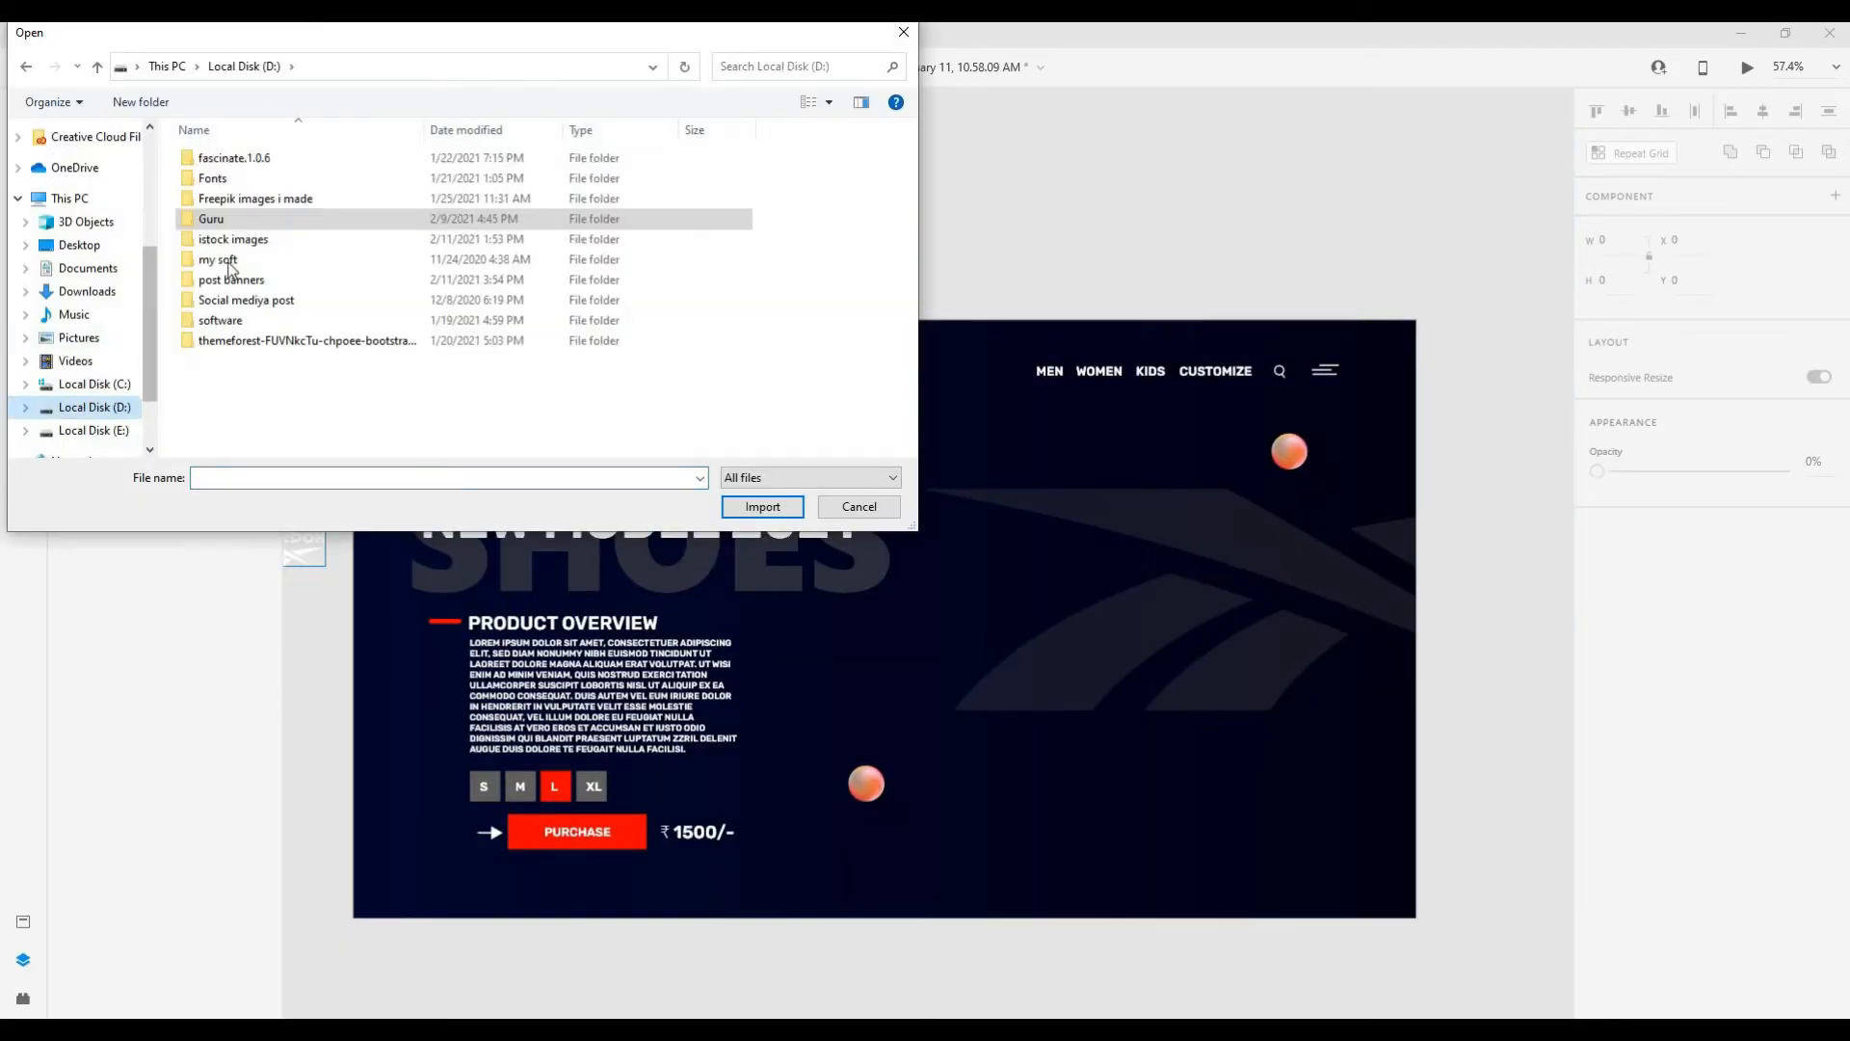
{"action": "double_click", "coordinate": [241, 338]}
{"action": "double_click", "coordinate": [266, 325]}
{"action": "double_click", "coordinate": [241, 159]}
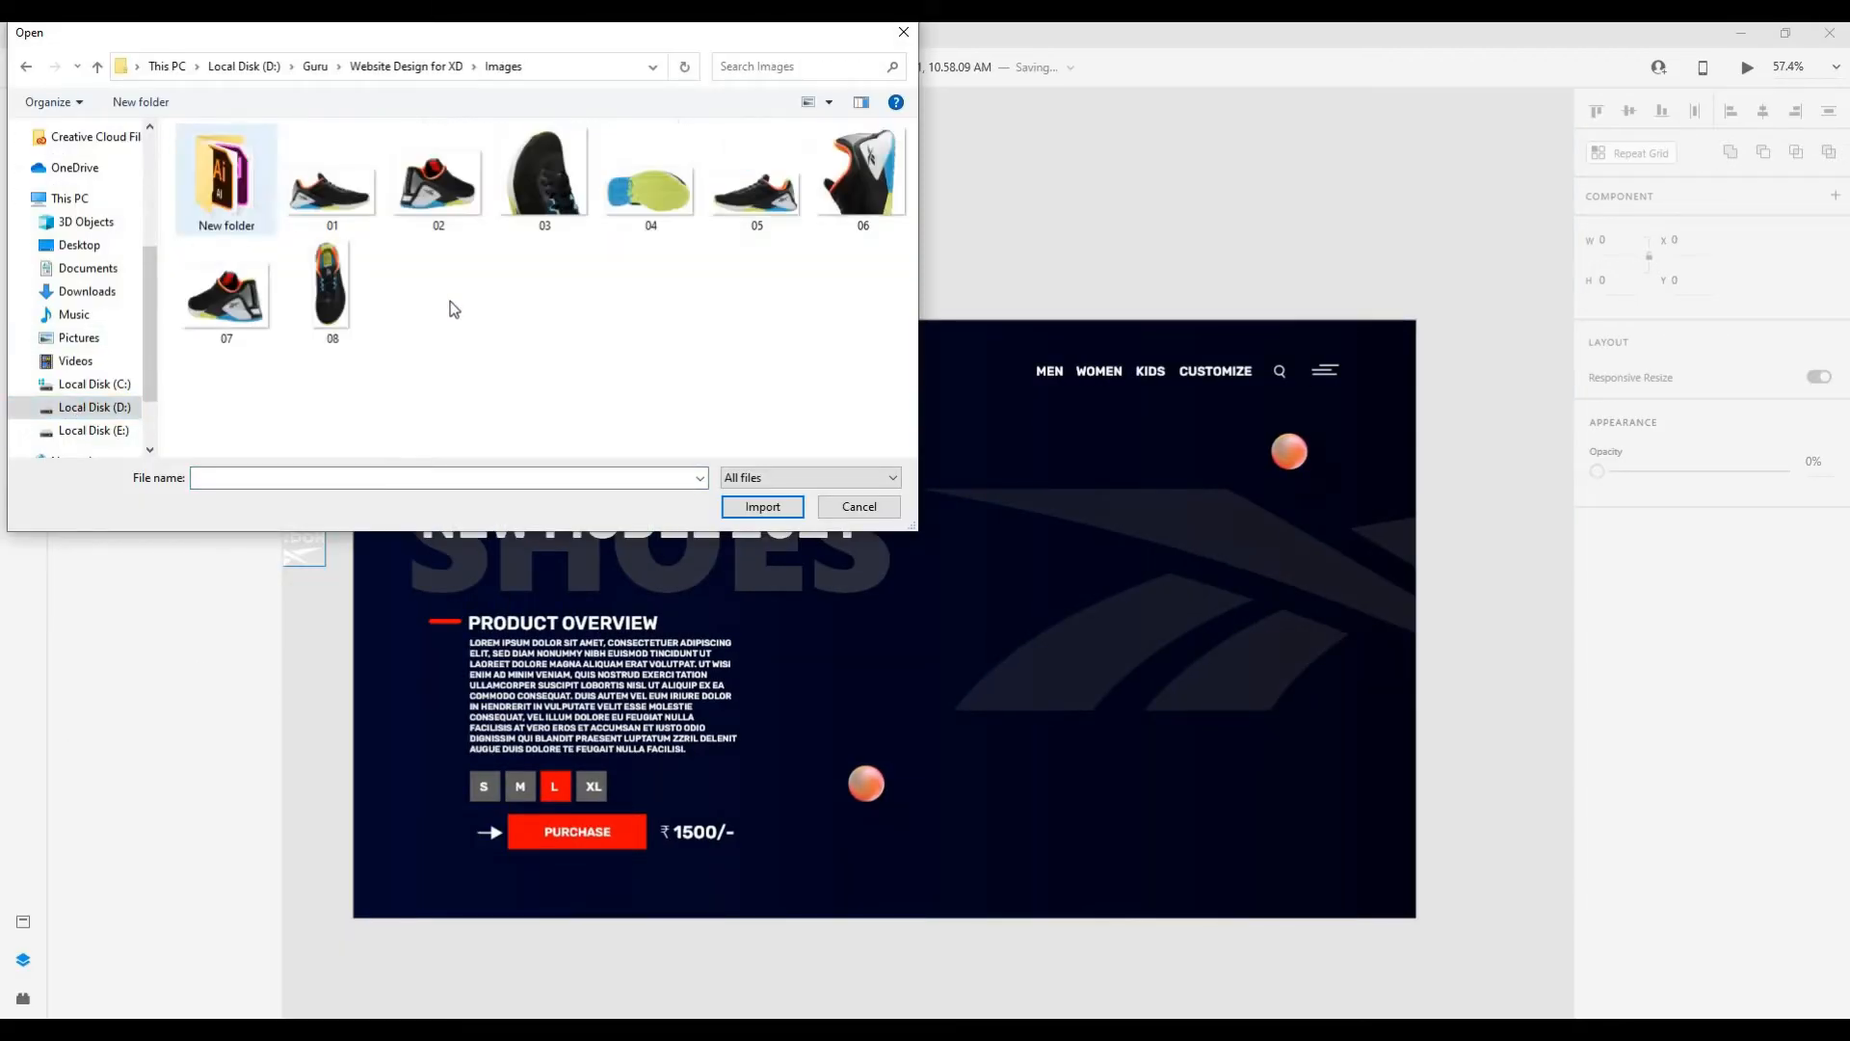
{"action": "left_click", "coordinate": [762, 193]}
{"action": "left_click", "coordinate": [761, 508]}
Step: Rotate the shoe image to -27° over the background symbol and move the upper orange sphere slightly further right
{"action": "scroll", "coordinate": [925, 540], "scroll_direction": "down", "scroll_amount": 2}
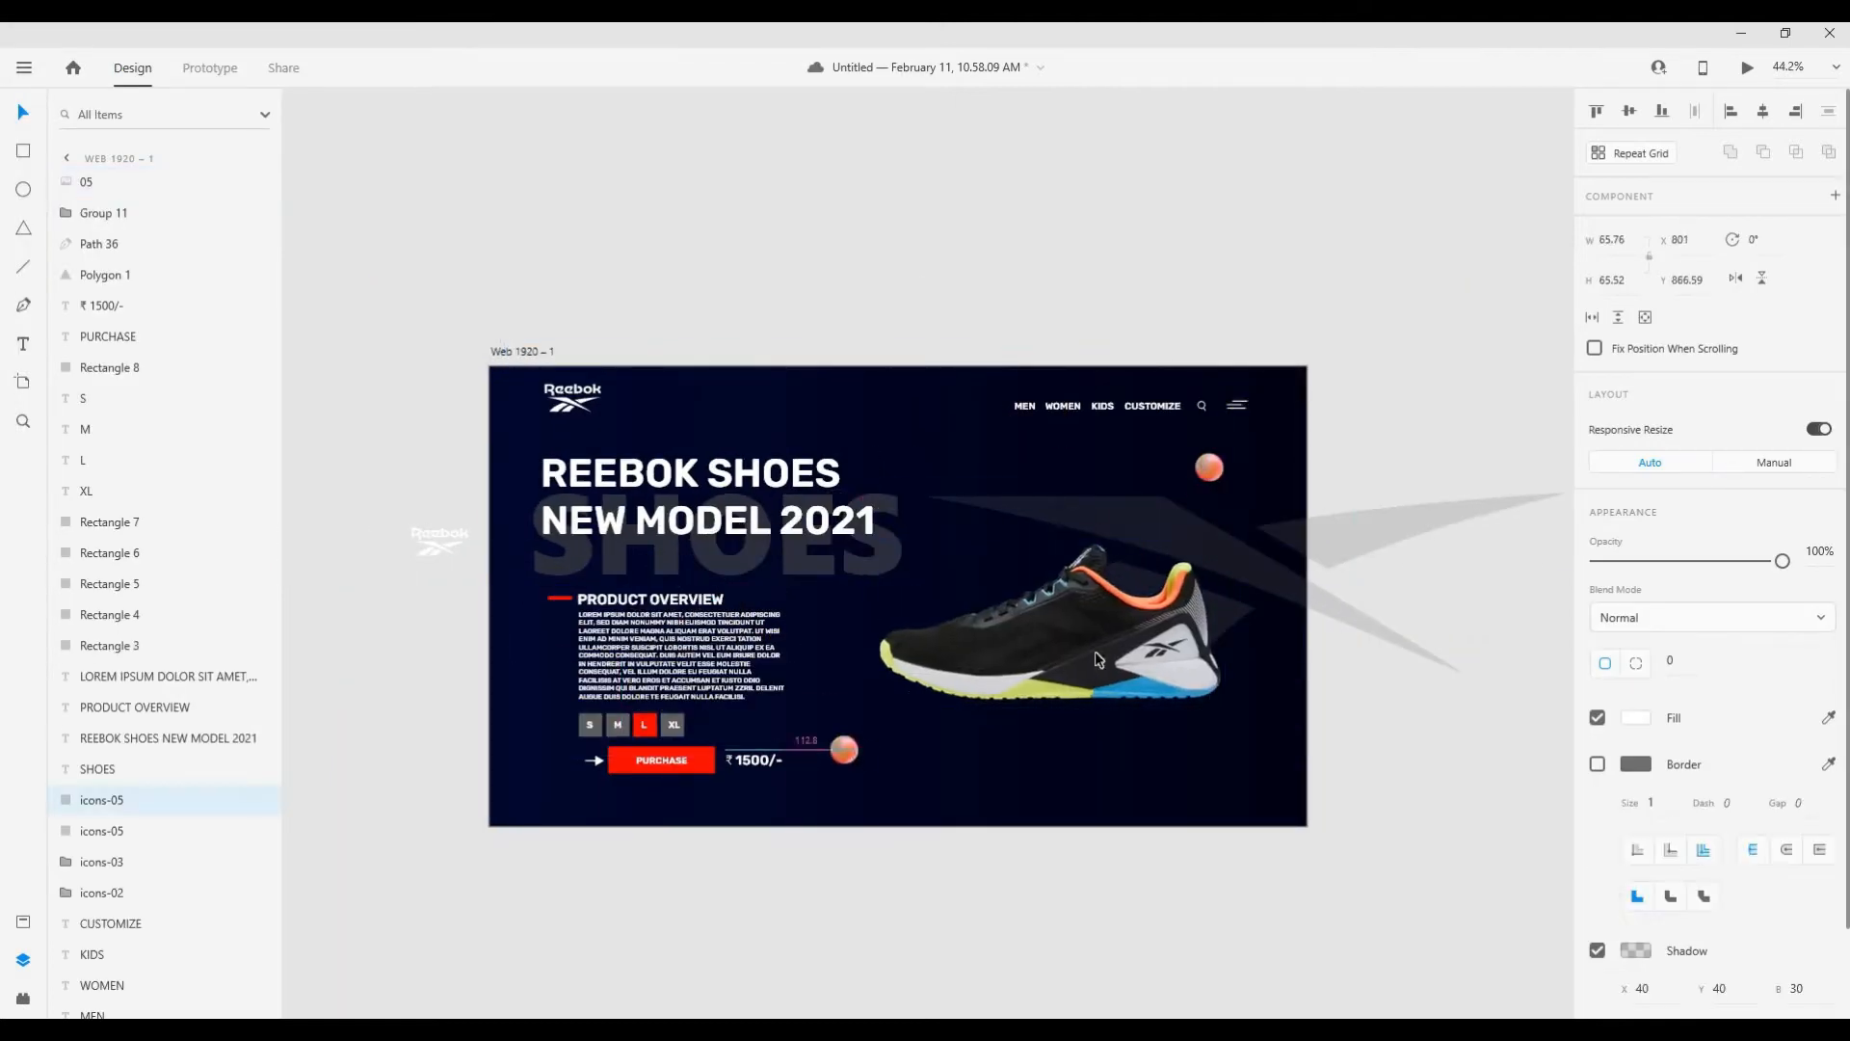
{"action": "left_click", "coordinate": [1099, 659]}
{"action": "left_click_drag", "start_coordinate": [1244, 516], "coordinate": [1183, 443]}
{"action": "left_click_drag", "start_coordinate": [1209, 467], "coordinate": [1241, 467]}
{"action": "left_click", "coordinate": [1178, 604]}
{"action": "scroll", "coordinate": [1178, 605], "scroll_direction": "up", "scroll_amount": 3}
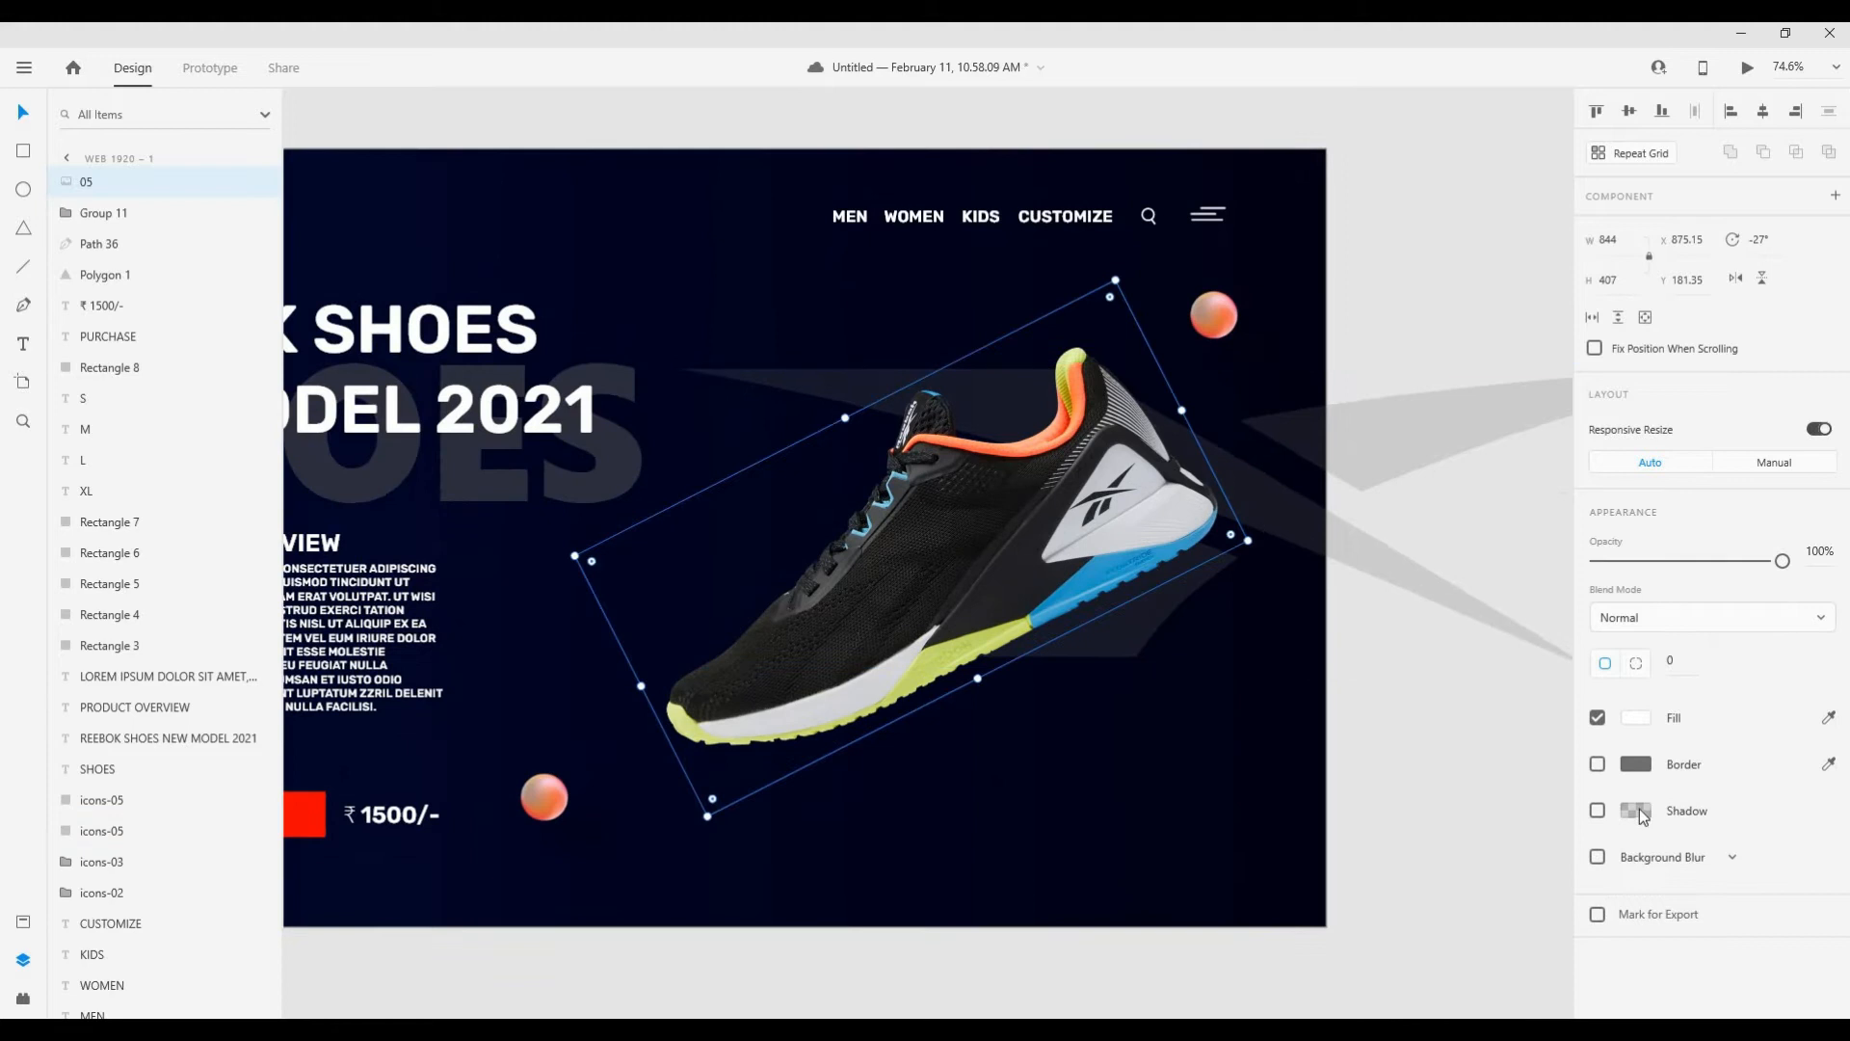
Step: Add a shadow to the shoe image with X 50, Y 60 and blur 30
{"action": "left_click", "coordinate": [1630, 813]}
{"action": "left_click", "coordinate": [1599, 810]}
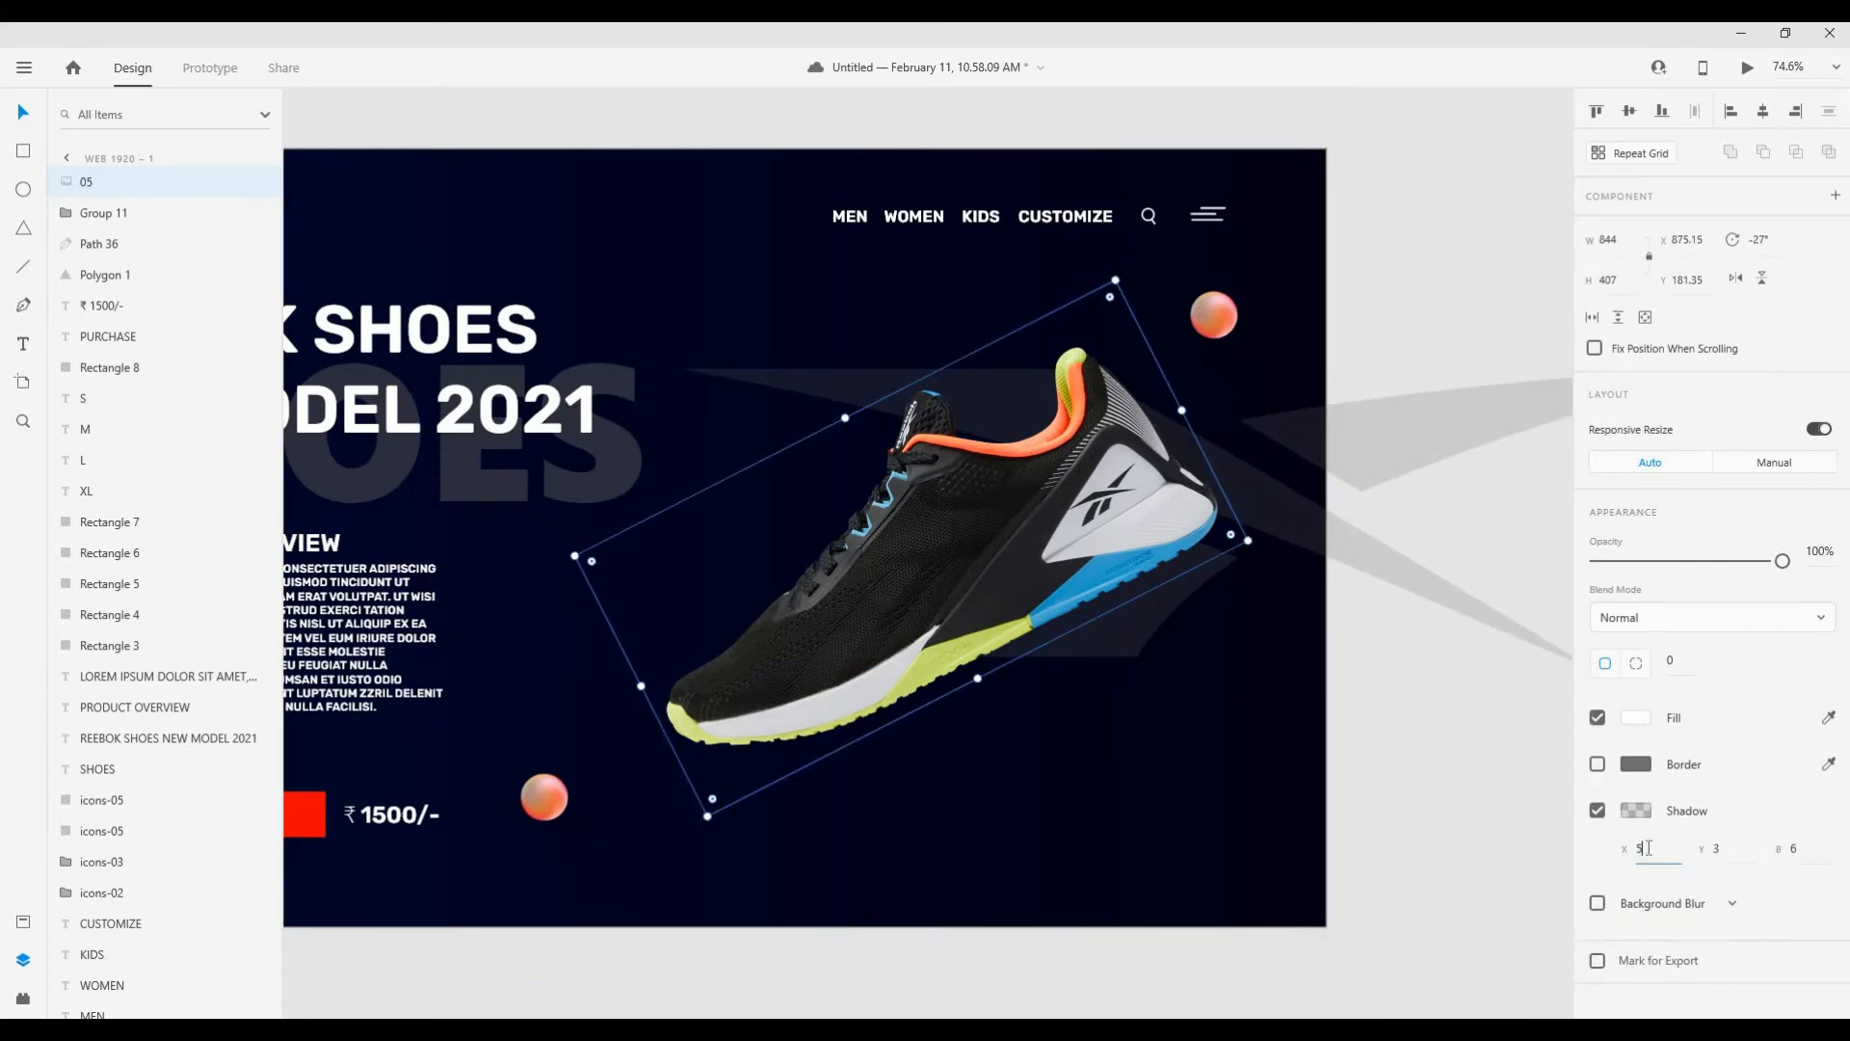
{"action": "type", "text": "60"}
{"action": "key", "text": "Return"}
{"action": "left_click", "coordinate": [1795, 850]}
{"action": "type", "text": "30"}
{"action": "key", "text": "Return"}
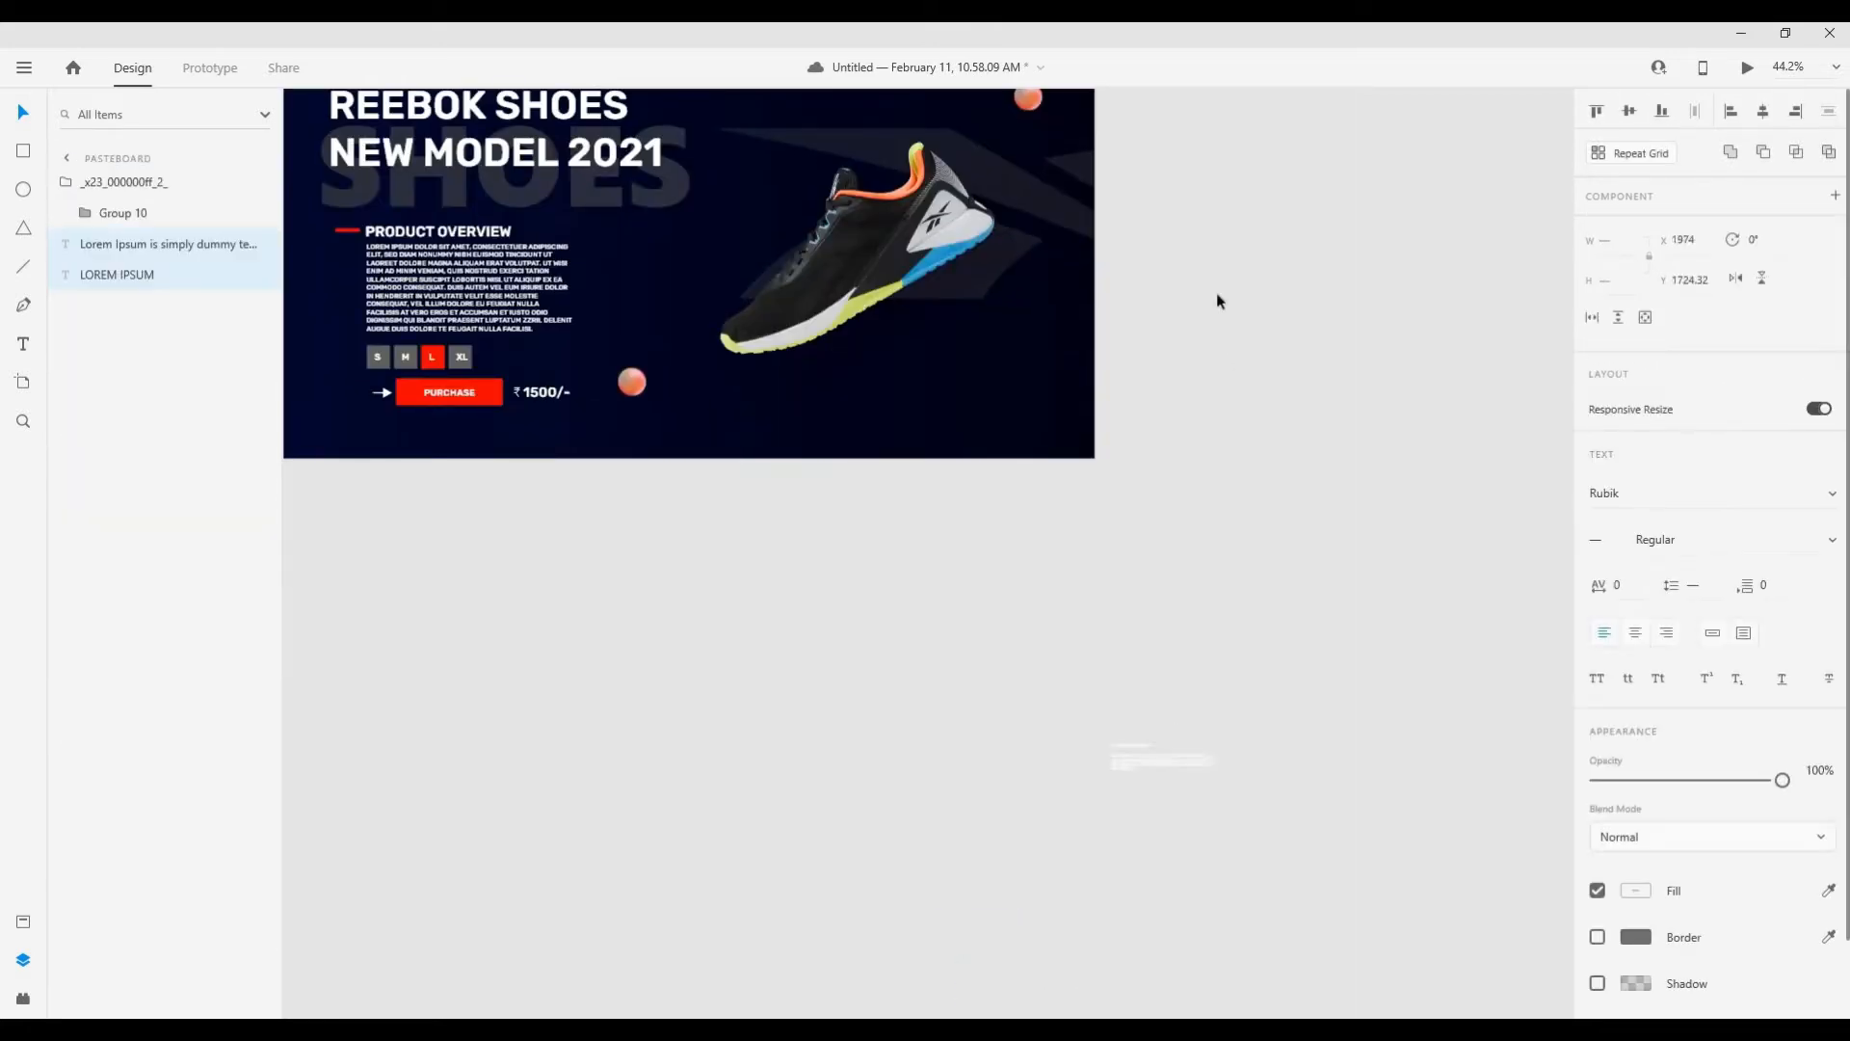
Step: Draw an 81 × 81 circle beside the shoe's heel and give it a red fill and red border
{"action": "scroll", "coordinate": [1081, 417], "scroll_direction": "up", "scroll_amount": 3}
{"action": "left_click", "coordinate": [23, 190]}
{"action": "left_click_drag", "start_coordinate": [931, 450], "coordinate": [989, 507]}
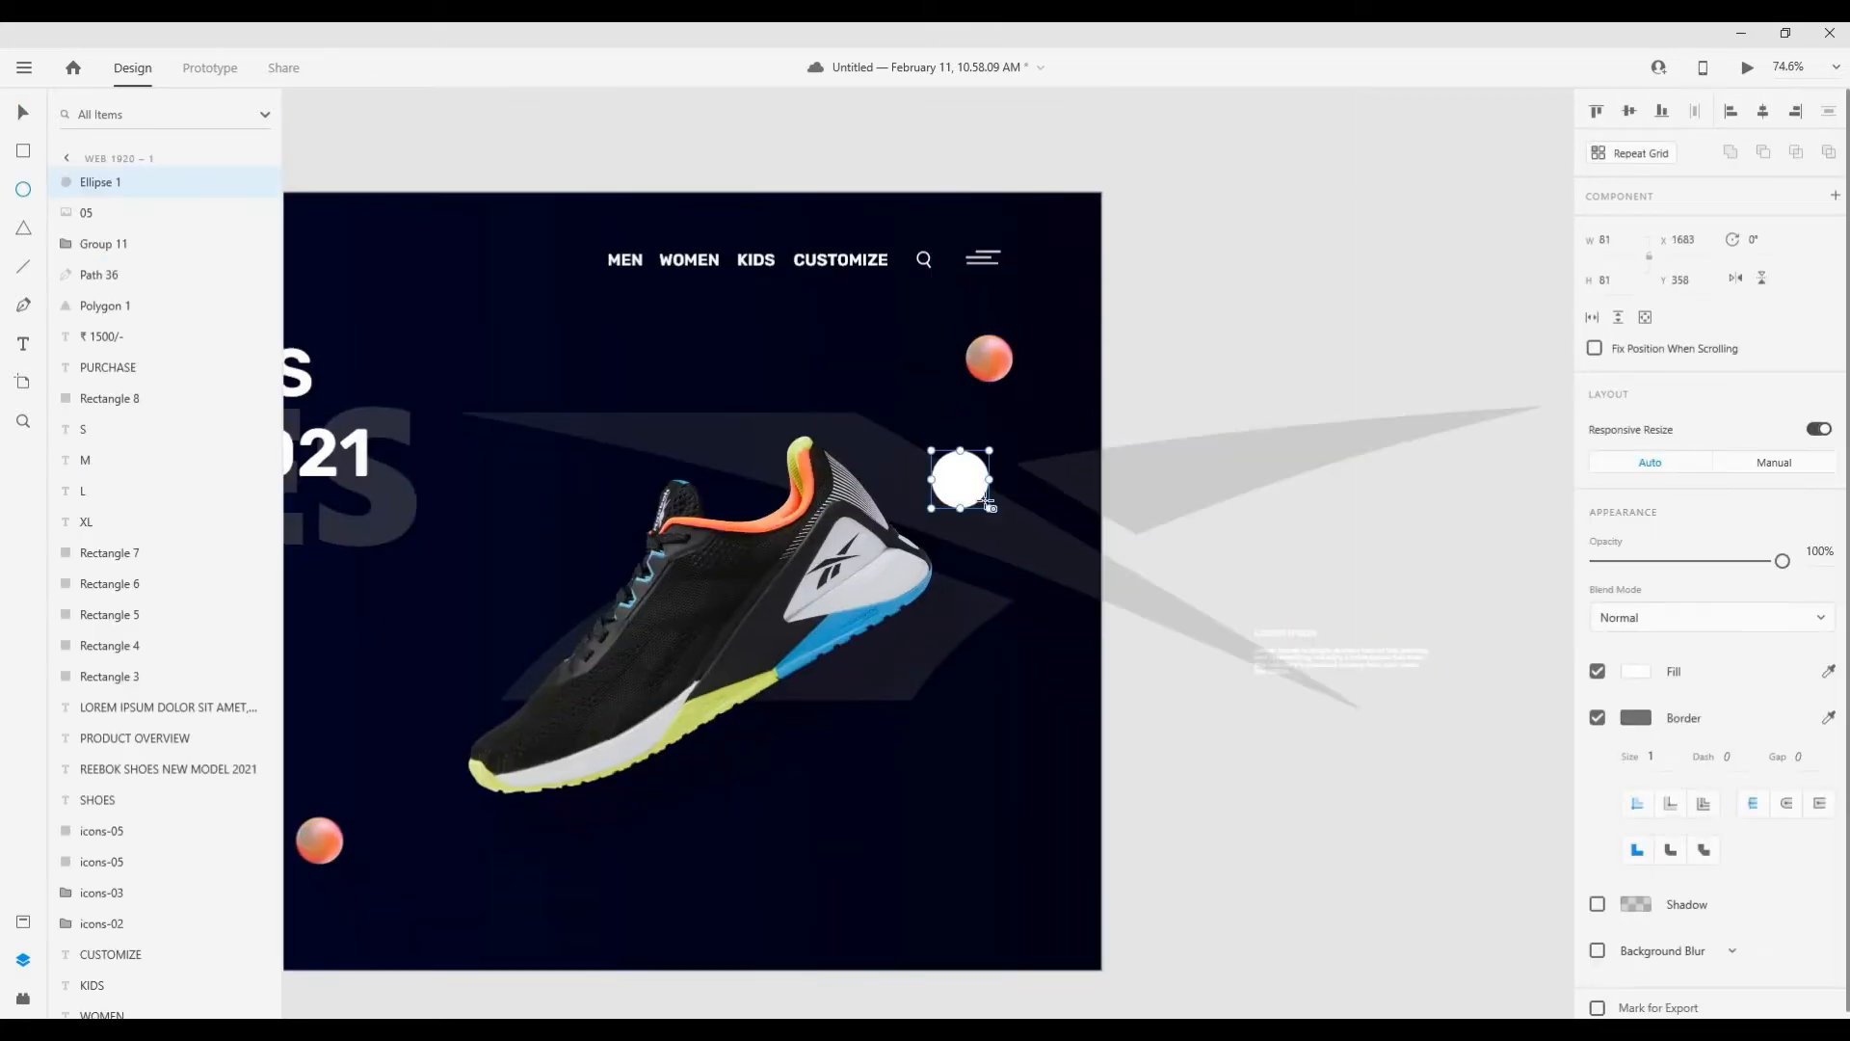
{"action": "left_click", "coordinate": [1635, 671]}
{"action": "left_click_drag", "start_coordinate": [1495, 572], "coordinate": [1446, 560]}
{"action": "left_click", "coordinate": [1635, 717]}
{"action": "left_click", "coordinate": [1513, 602]}
Step: Try a background blur on the red circle and switch it back off
{"action": "left_click", "coordinate": [1635, 671]}
{"action": "scroll", "coordinate": [1672, 957], "scroll_direction": "down", "scroll_amount": 1}
{"action": "left_click", "coordinate": [1598, 941]}
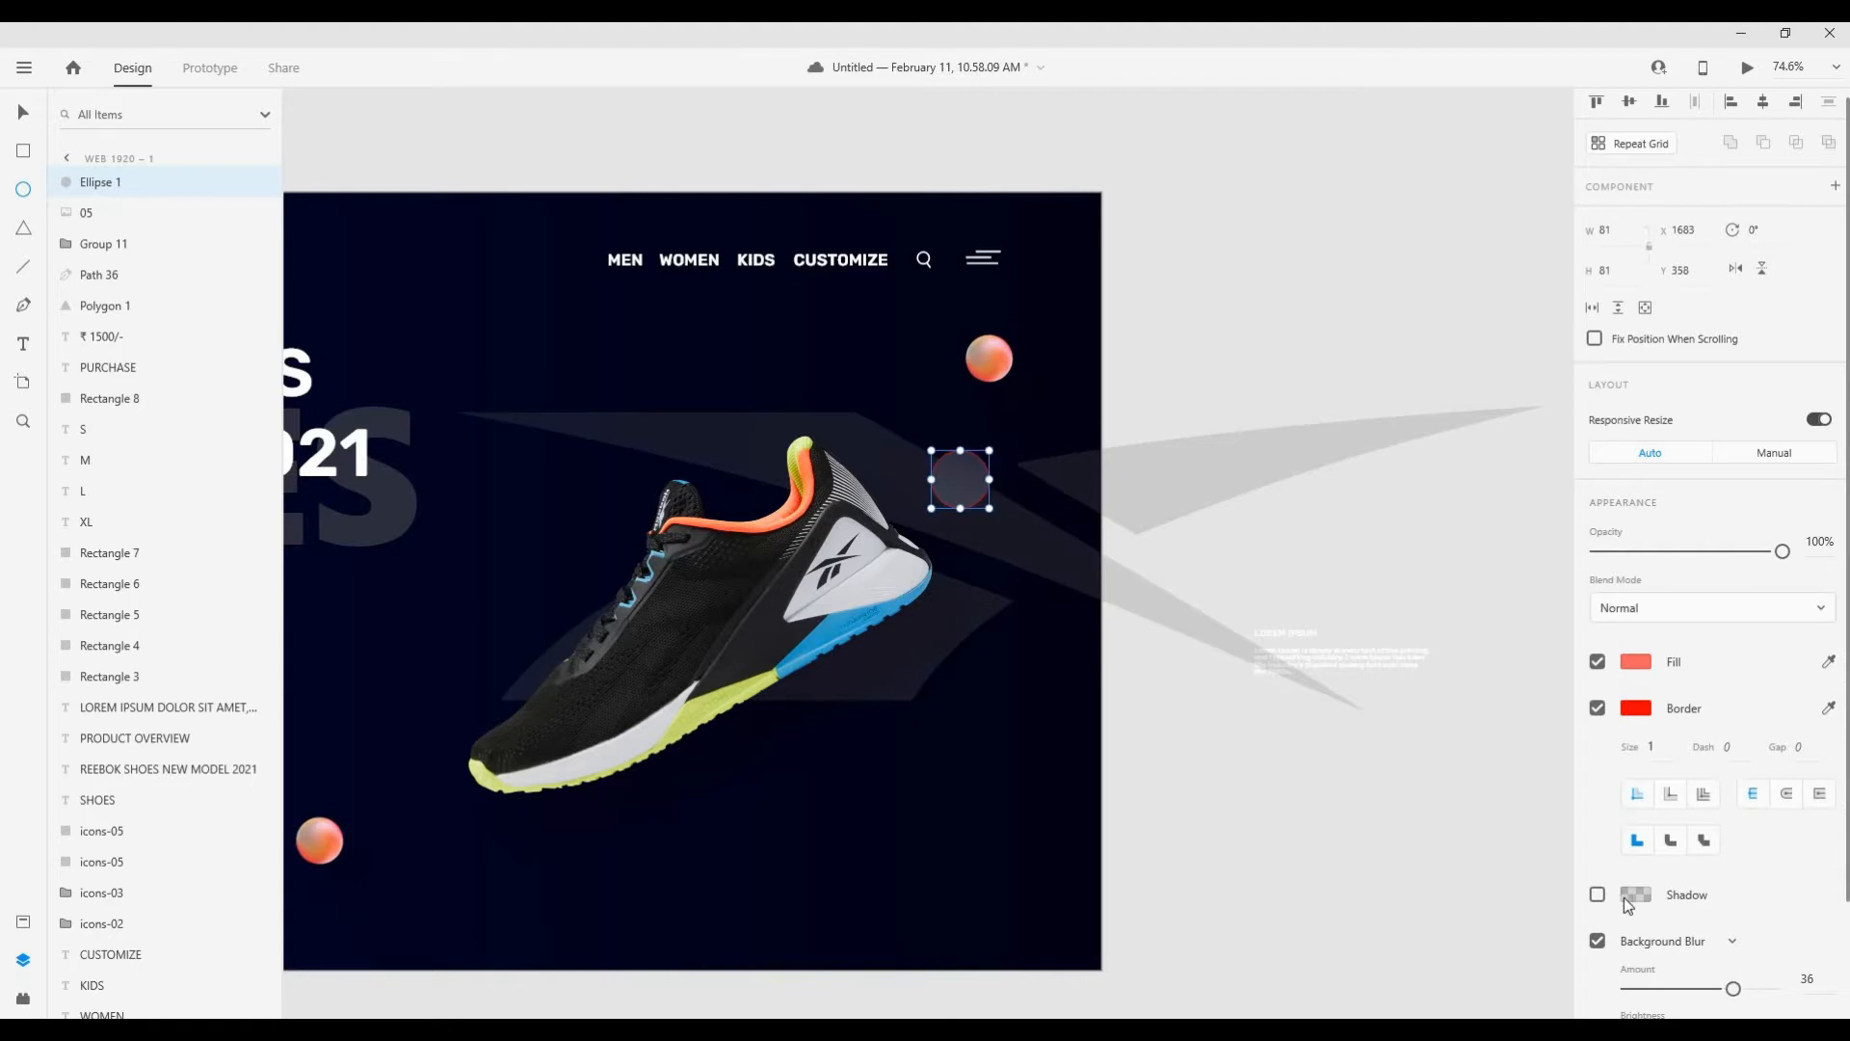
{"action": "left_click", "coordinate": [1636, 664]}
{"action": "left_click", "coordinate": [1508, 552]}
{"action": "left_click", "coordinate": [1597, 941]}
Step: Change the circle's fill to a slightly lighter red and make the circle semi-transparent at 47% opacity
{"action": "left_click", "coordinate": [1635, 666]}
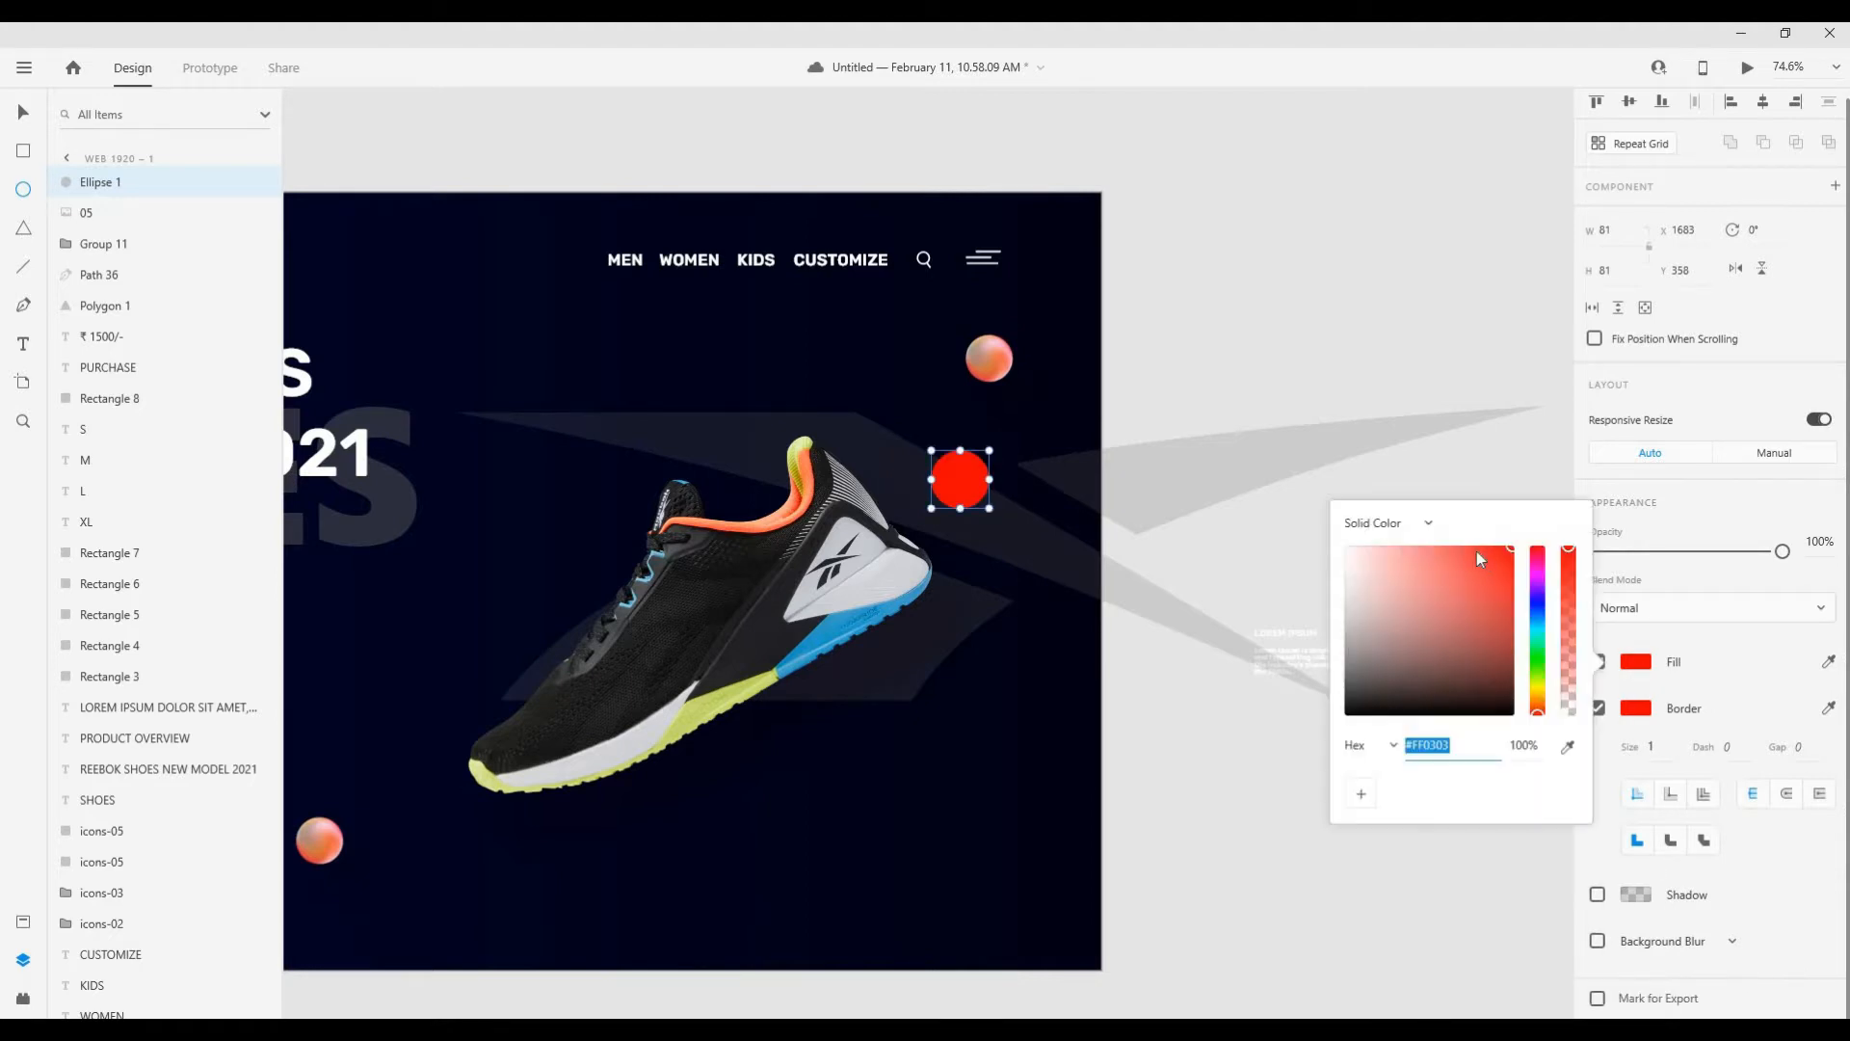
{"action": "left_click", "coordinate": [1475, 551]}
{"action": "left_click", "coordinate": [1636, 665]}
{"action": "left_click", "coordinate": [1638, 664]}
{"action": "left_click", "coordinate": [1639, 664]}
Step: Duplicate the circle in place and turn the copy into an unfilled red outline with 100% opacity and border size 2
{"action": "left_click", "coordinate": [1596, 941]}
{"action": "key", "text": "ctrl+d"}
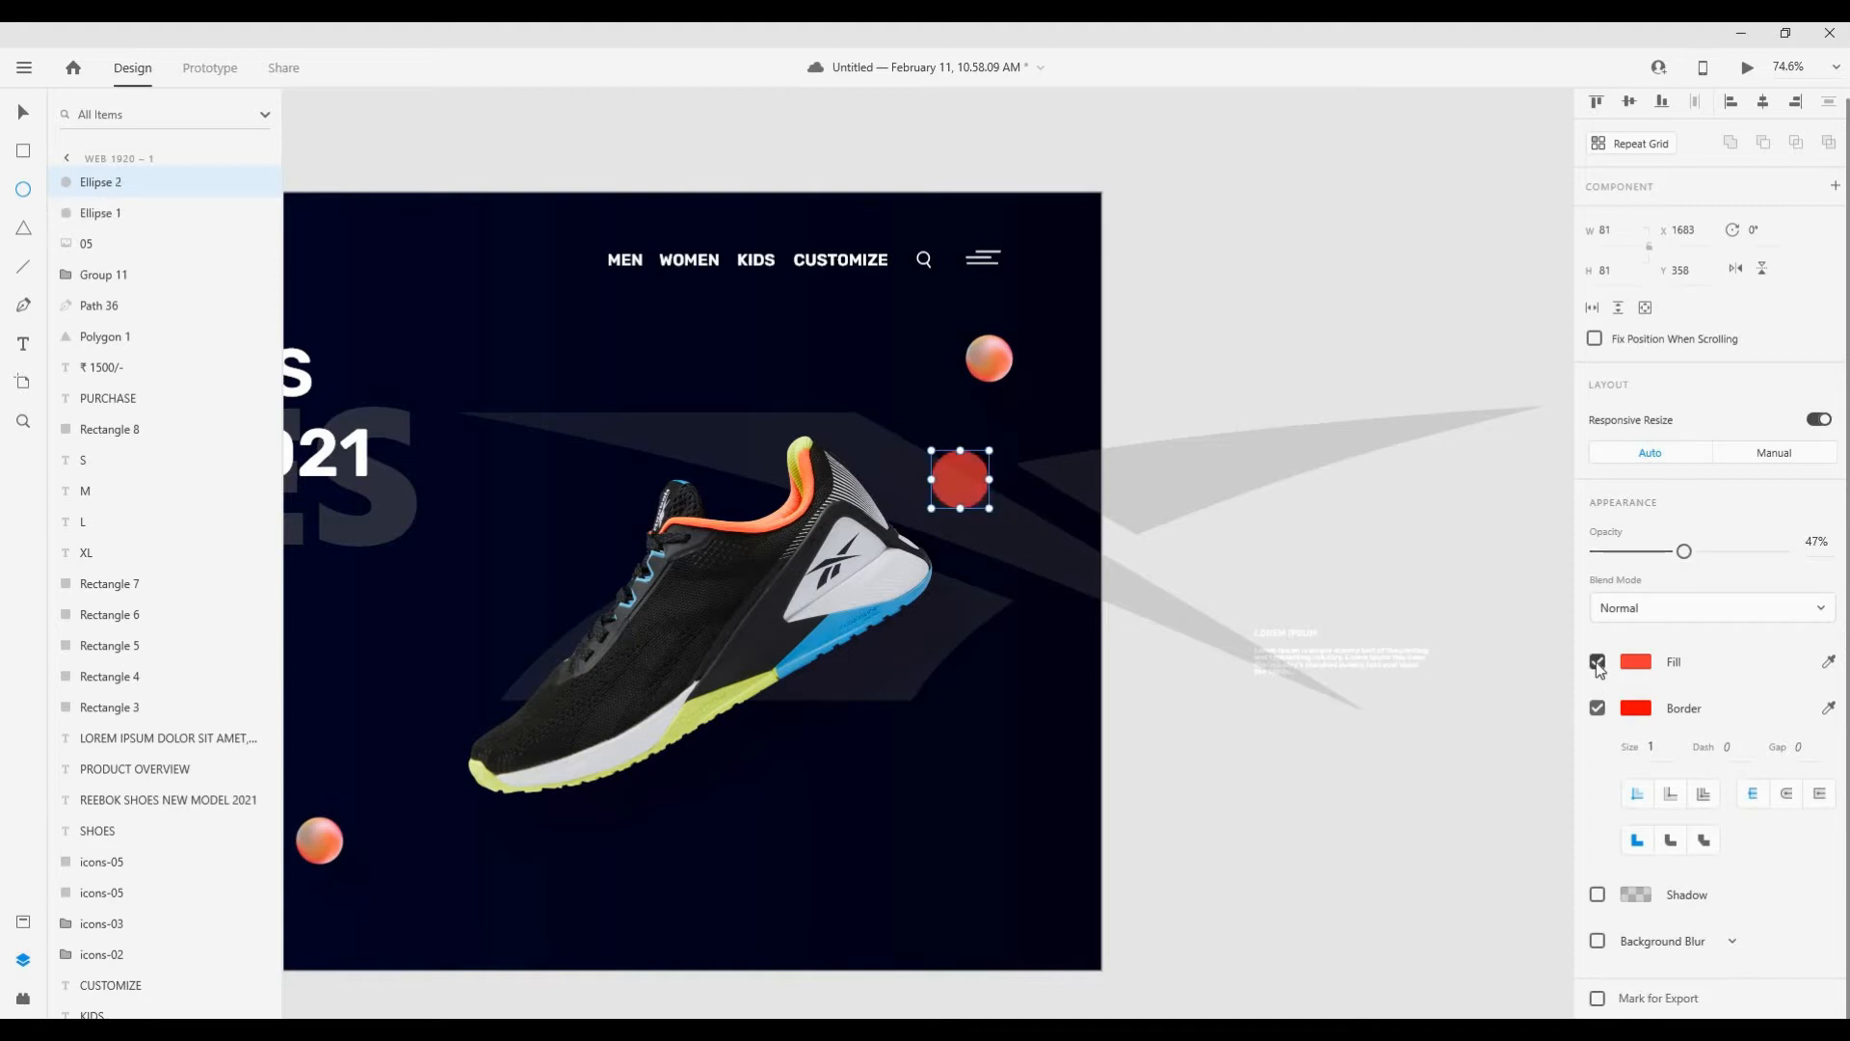
{"action": "left_click", "coordinate": [1653, 754]}
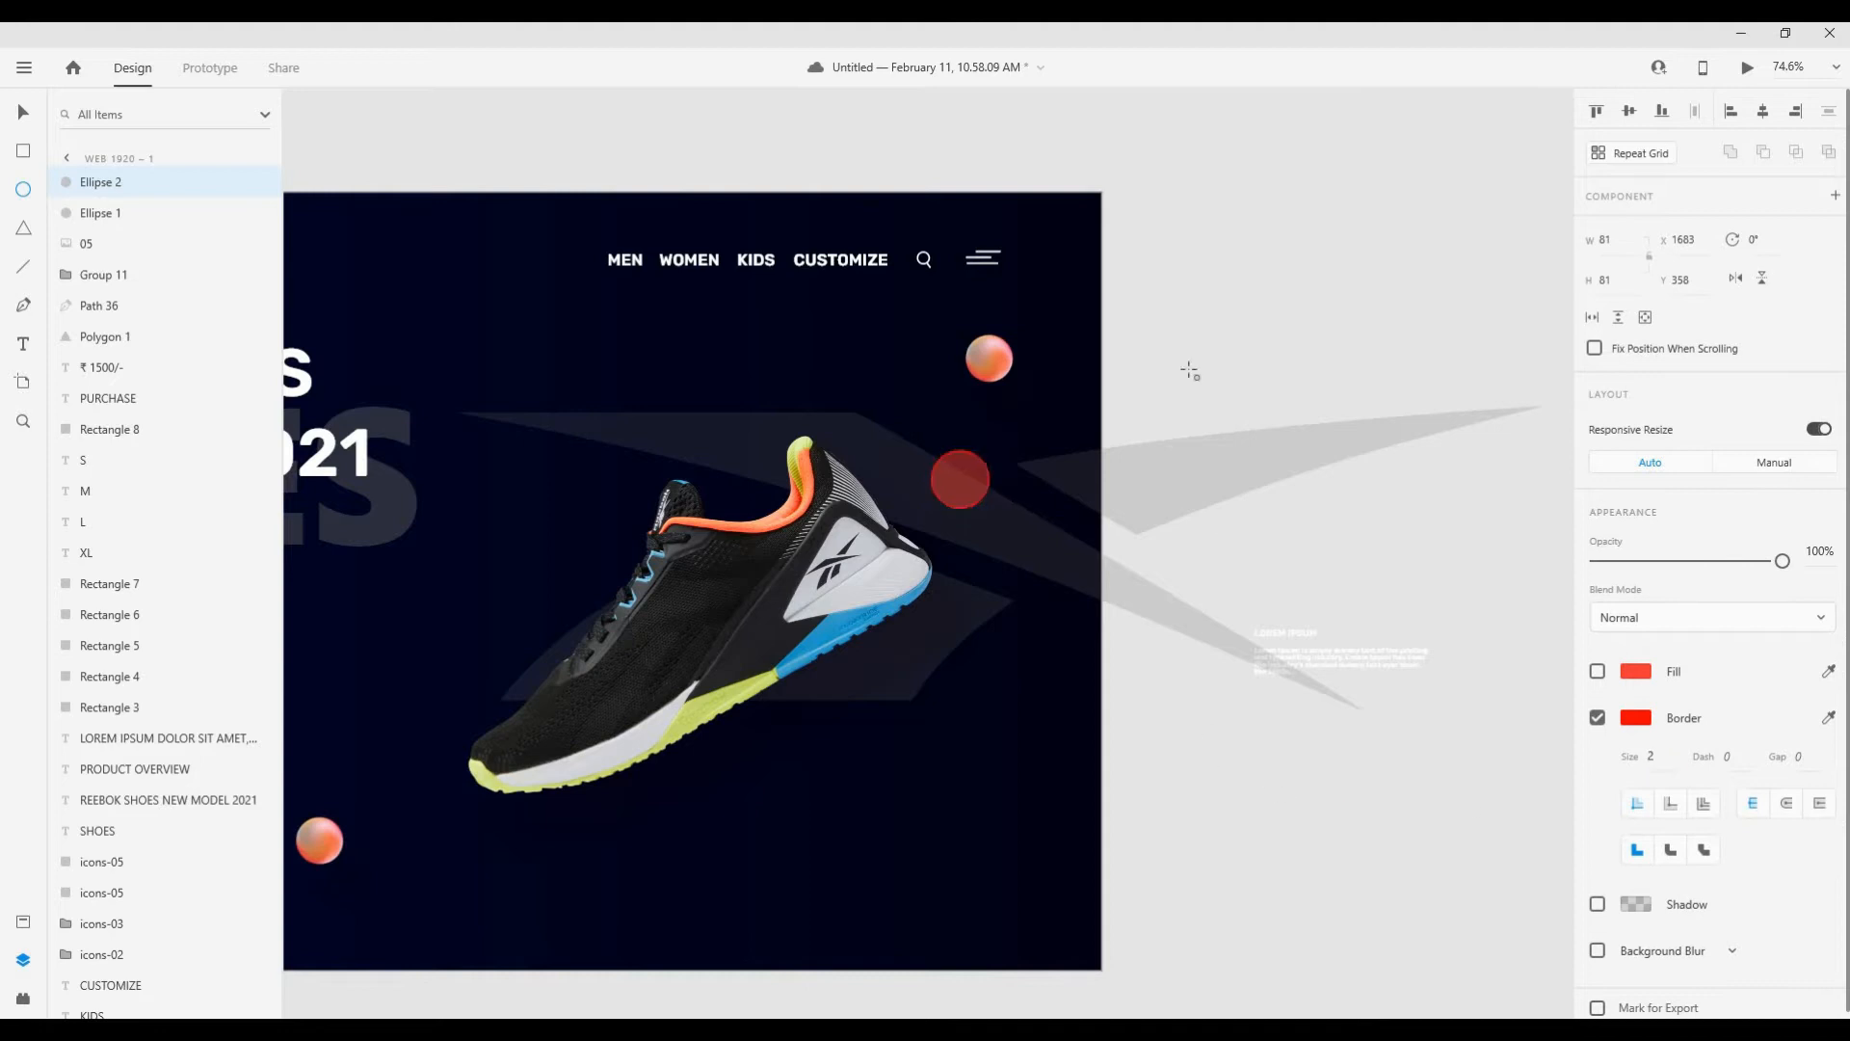
Step: Draw a horizontal bar about 60 × 11 across the circle, filled red and without a border
{"action": "left_click", "coordinate": [23, 151]}
{"action": "scroll", "coordinate": [1129, 526], "scroll_direction": "up", "scroll_amount": 3}
{"action": "left_click_drag", "start_coordinate": [813, 443], "coordinate": [886, 455]}
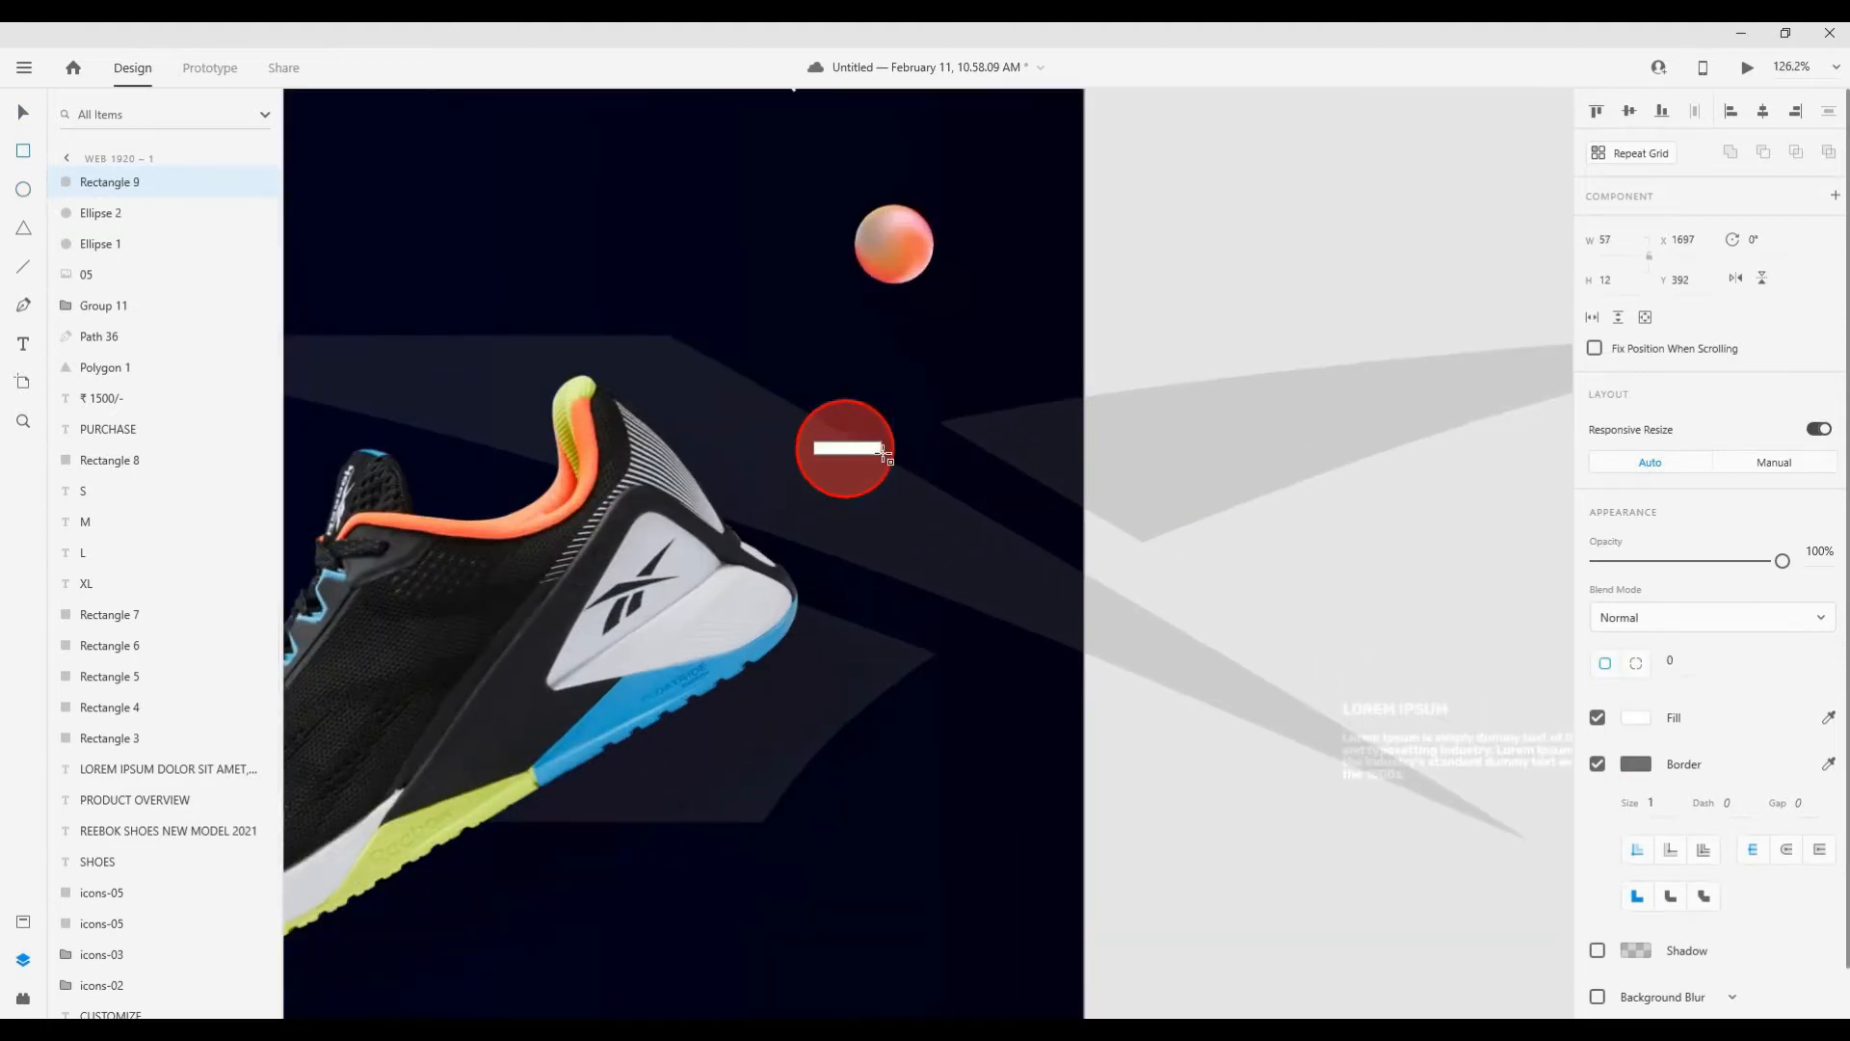
{"action": "left_click", "coordinate": [1638, 719]}
{"action": "left_click", "coordinate": [1489, 613]}
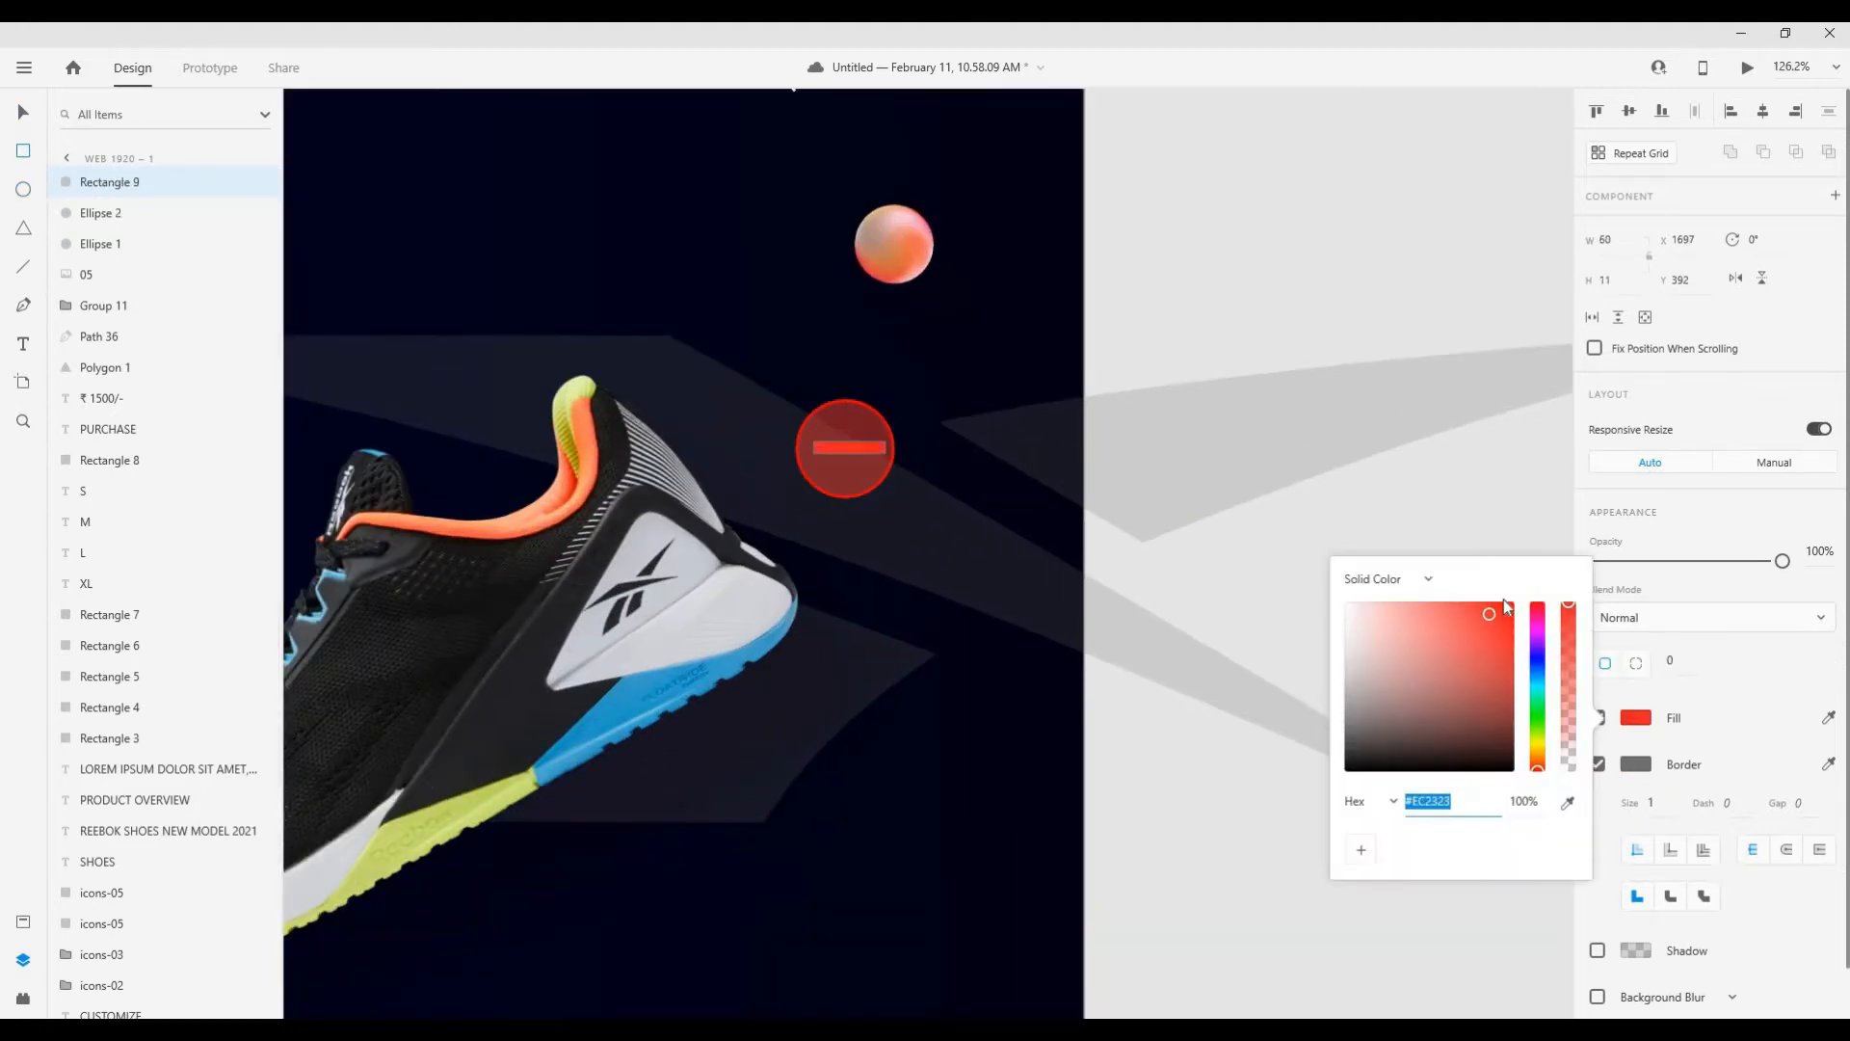
{"action": "left_click", "coordinate": [1597, 763]}
Step: Round the bar's corners to a radius of 6 and slim the bar inside the circle
{"action": "left_click", "coordinate": [23, 113]}
{"action": "scroll", "coordinate": [851, 449], "scroll_direction": "up", "scroll_amount": 4}
{"action": "left_click_drag", "start_coordinate": [757, 449], "coordinate": [951, 442]}
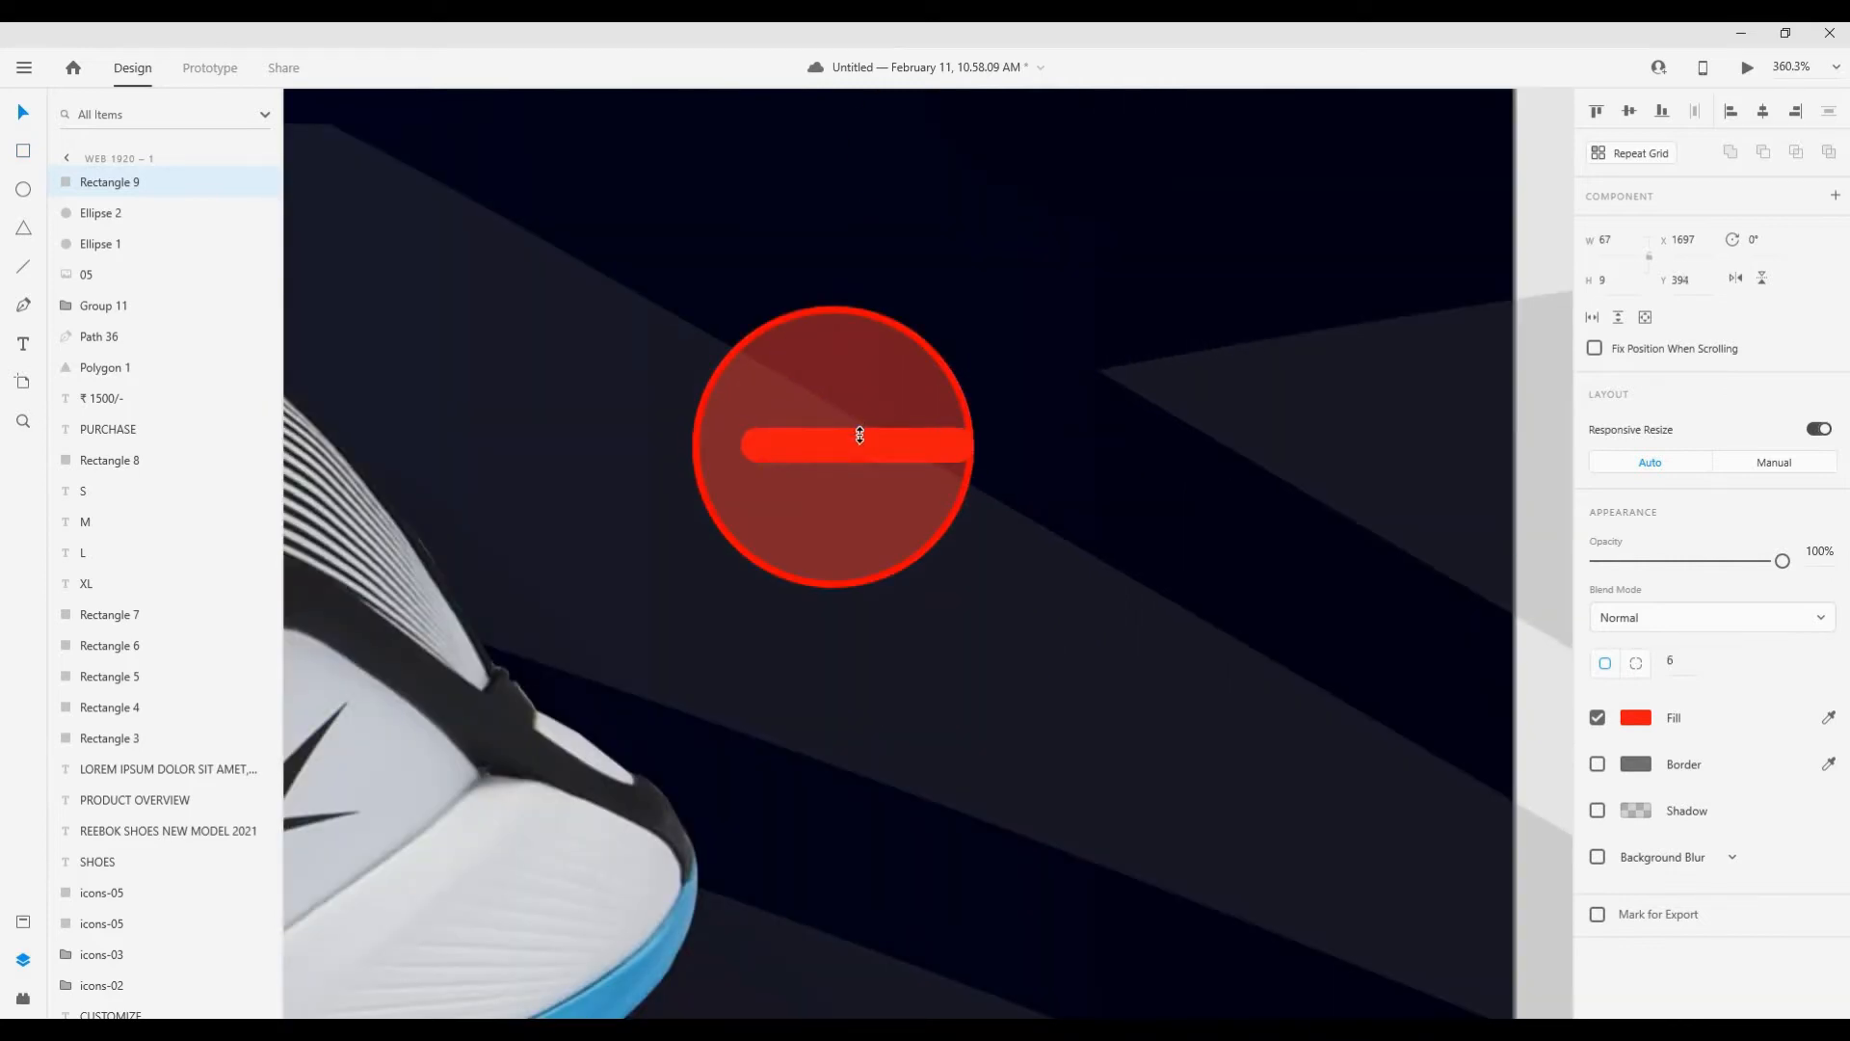
{"action": "scroll", "coordinate": [952, 449], "scroll_direction": "down", "scroll_amount": 1}
{"action": "left_click_drag", "start_coordinate": [952, 453], "coordinate": [855, 527]}
{"action": "key", "text": "ctrl+z"}
Step: Form a plus sign from the bar and a crossing copy, and group it with the two circles
{"action": "key", "text": "ctrl+d"}
{"action": "left_click", "coordinate": [913, 449], "text": "shift"}
{"action": "key", "text": "ctrl+g"}
{"action": "left_click", "coordinate": [962, 409], "text": "shift"}
{"action": "left_click", "coordinate": [892, 403], "text": "shift"}
{"action": "key", "text": "ctrl+g"}
Step: Shrink the plus marker and place it just above the LOREM IPSUM label beside the shoe's heel
{"action": "left_click_drag", "start_coordinate": [882, 397], "coordinate": [977, 316]}
{"action": "scroll", "coordinate": [998, 411], "scroll_direction": "down", "scroll_amount": 2}
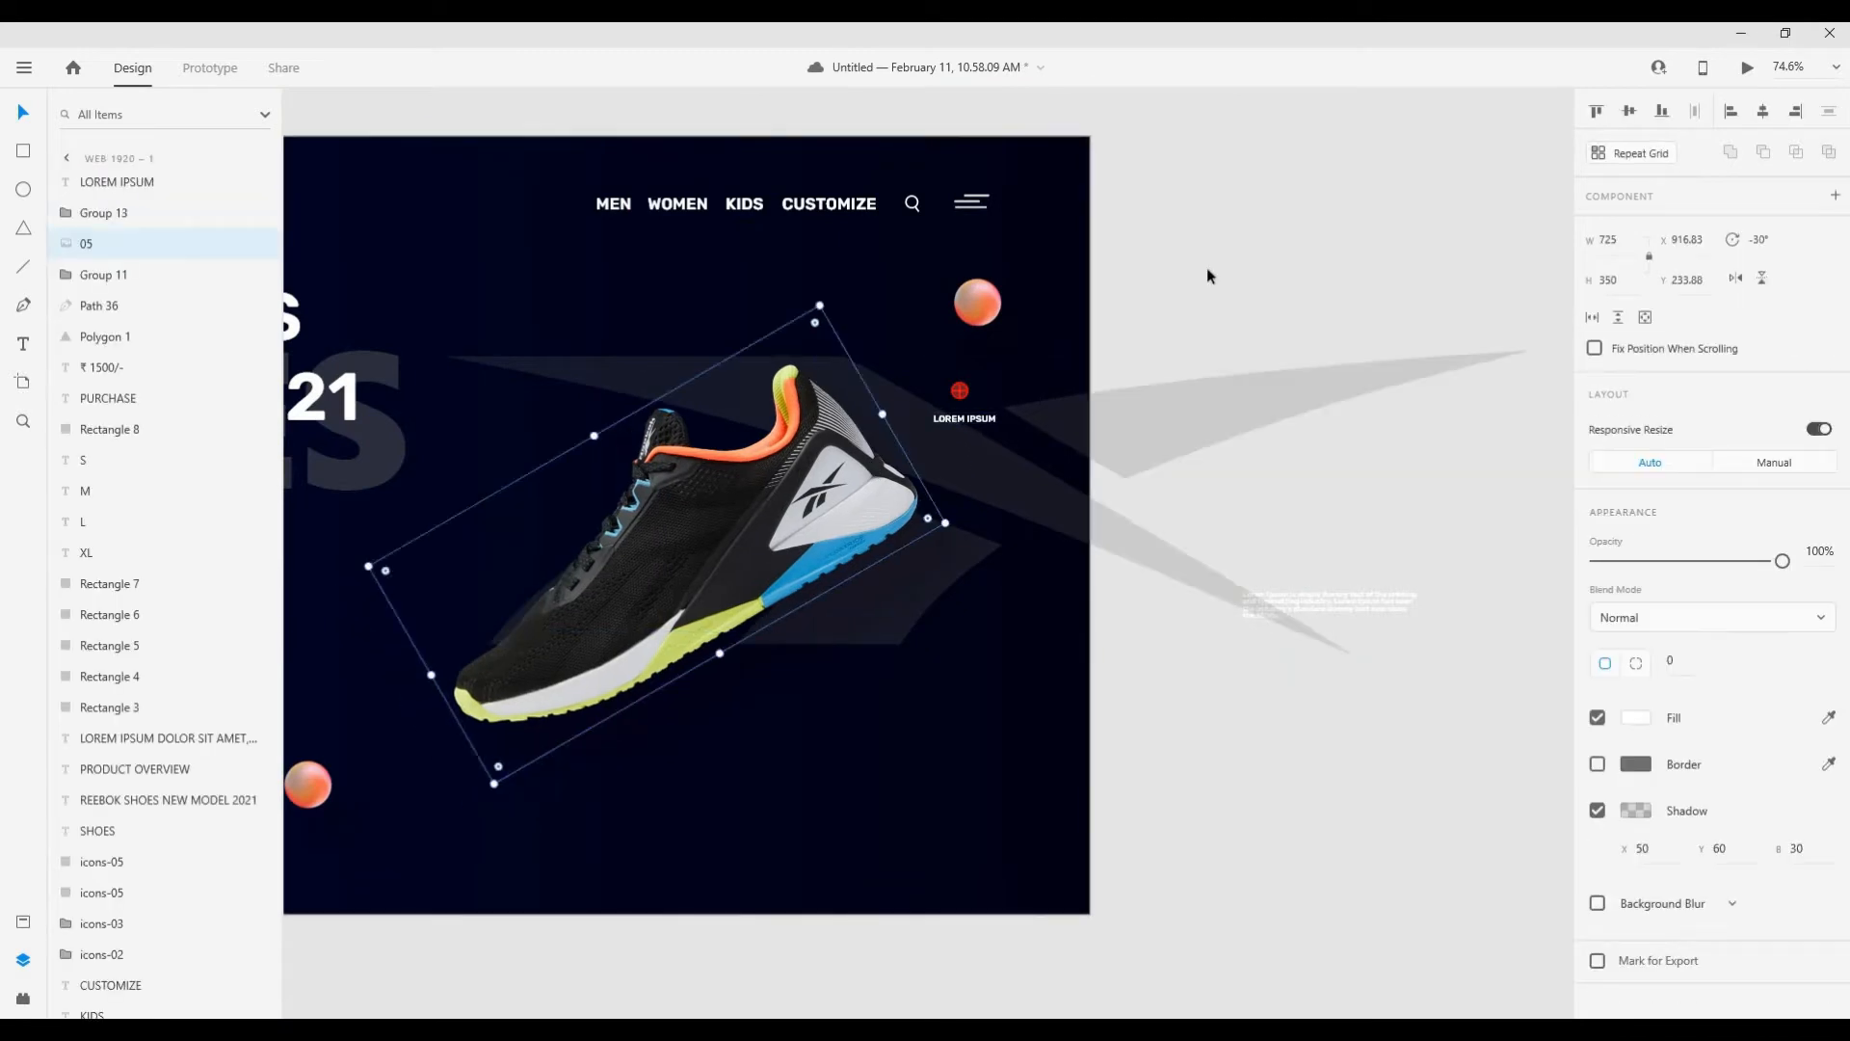
{"action": "left_click", "coordinate": [1207, 277]}
{"action": "scroll", "coordinate": [959, 403], "scroll_direction": "up", "scroll_amount": 2}
{"action": "left_click", "coordinate": [963, 382]}
{"action": "left_click", "coordinate": [977, 362]}
{"action": "left_click_drag", "start_coordinate": [962, 380], "coordinate": [953, 386]}
Step: Draw an angled connector path between the plus marker and the shoe's heel, and colour its border red
{"action": "key", "text": "p"}
{"action": "left_click_drag", "start_coordinate": [810, 493], "coordinate": [810, 391]}
{"action": "left_click", "coordinate": [23, 113]}
{"action": "left_click", "coordinate": [1638, 723]}
{"action": "key", "text": "ctrl+v"}
{"action": "key", "text": "Return"}
{"action": "left_click", "coordinate": [1640, 724]}
{"action": "left_click", "coordinate": [1640, 723]}
{"action": "left_click", "coordinate": [1642, 723]}
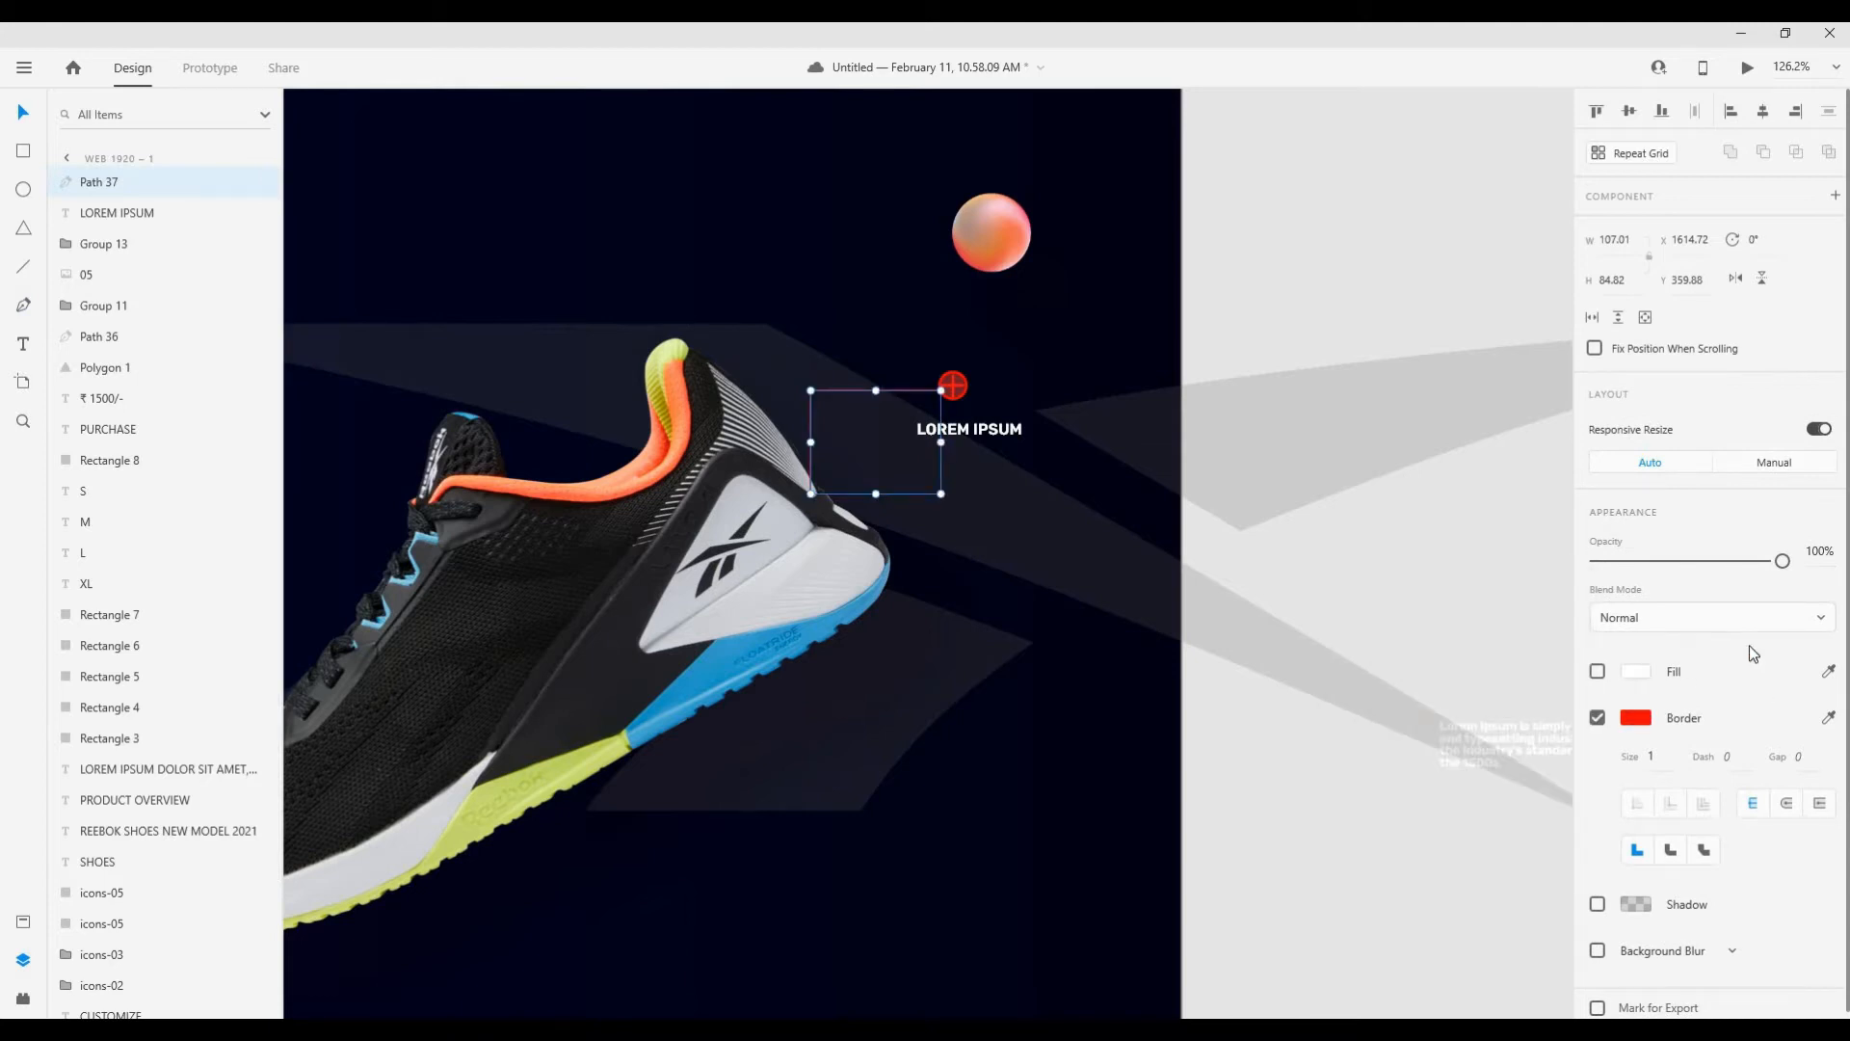
{"action": "scroll", "coordinate": [1749, 645], "scroll_direction": "down", "scroll_amount": 1}
{"action": "left_click", "coordinate": [1760, 611]}
{"action": "left_click", "coordinate": [1308, 268]}
Step: Duplicate the plus marker and its LOREM IPSUM label to a spot below and right of the shoe's heel
{"action": "scroll", "coordinate": [834, 471], "scroll_direction": "up", "scroll_amount": 3}
{"action": "left_click", "coordinate": [933, 433]}
{"action": "scroll", "coordinate": [933, 434], "scroll_direction": "down", "scroll_amount": 2}
{"action": "left_click_drag", "start_coordinate": [932, 434], "coordinate": [1021, 793]}
{"action": "left_click", "coordinate": [1085, 407], "text": "shift"}
{"action": "scroll", "coordinate": [1021, 793], "scroll_direction": "down", "scroll_amount": 1}
{"action": "left_click_drag", "start_coordinate": [1183, 671], "coordinate": [1250, 647]}
Step: Place two more copies of the marker and LOREM IPSUM label, one left of the shoe's tongue and one below the sole
{"action": "left_click_drag", "start_coordinate": [1105, 720], "coordinate": [660, 578]}
{"action": "left_click", "coordinate": [1102, 717]}
{"action": "left_click", "coordinate": [1112, 742], "text": "shift"}
{"action": "left_click_drag", "start_coordinate": [1108, 725], "coordinate": [872, 803]}
{"action": "left_click", "coordinate": [657, 574]}
{"action": "left_click", "coordinate": [667, 599], "text": "shift"}
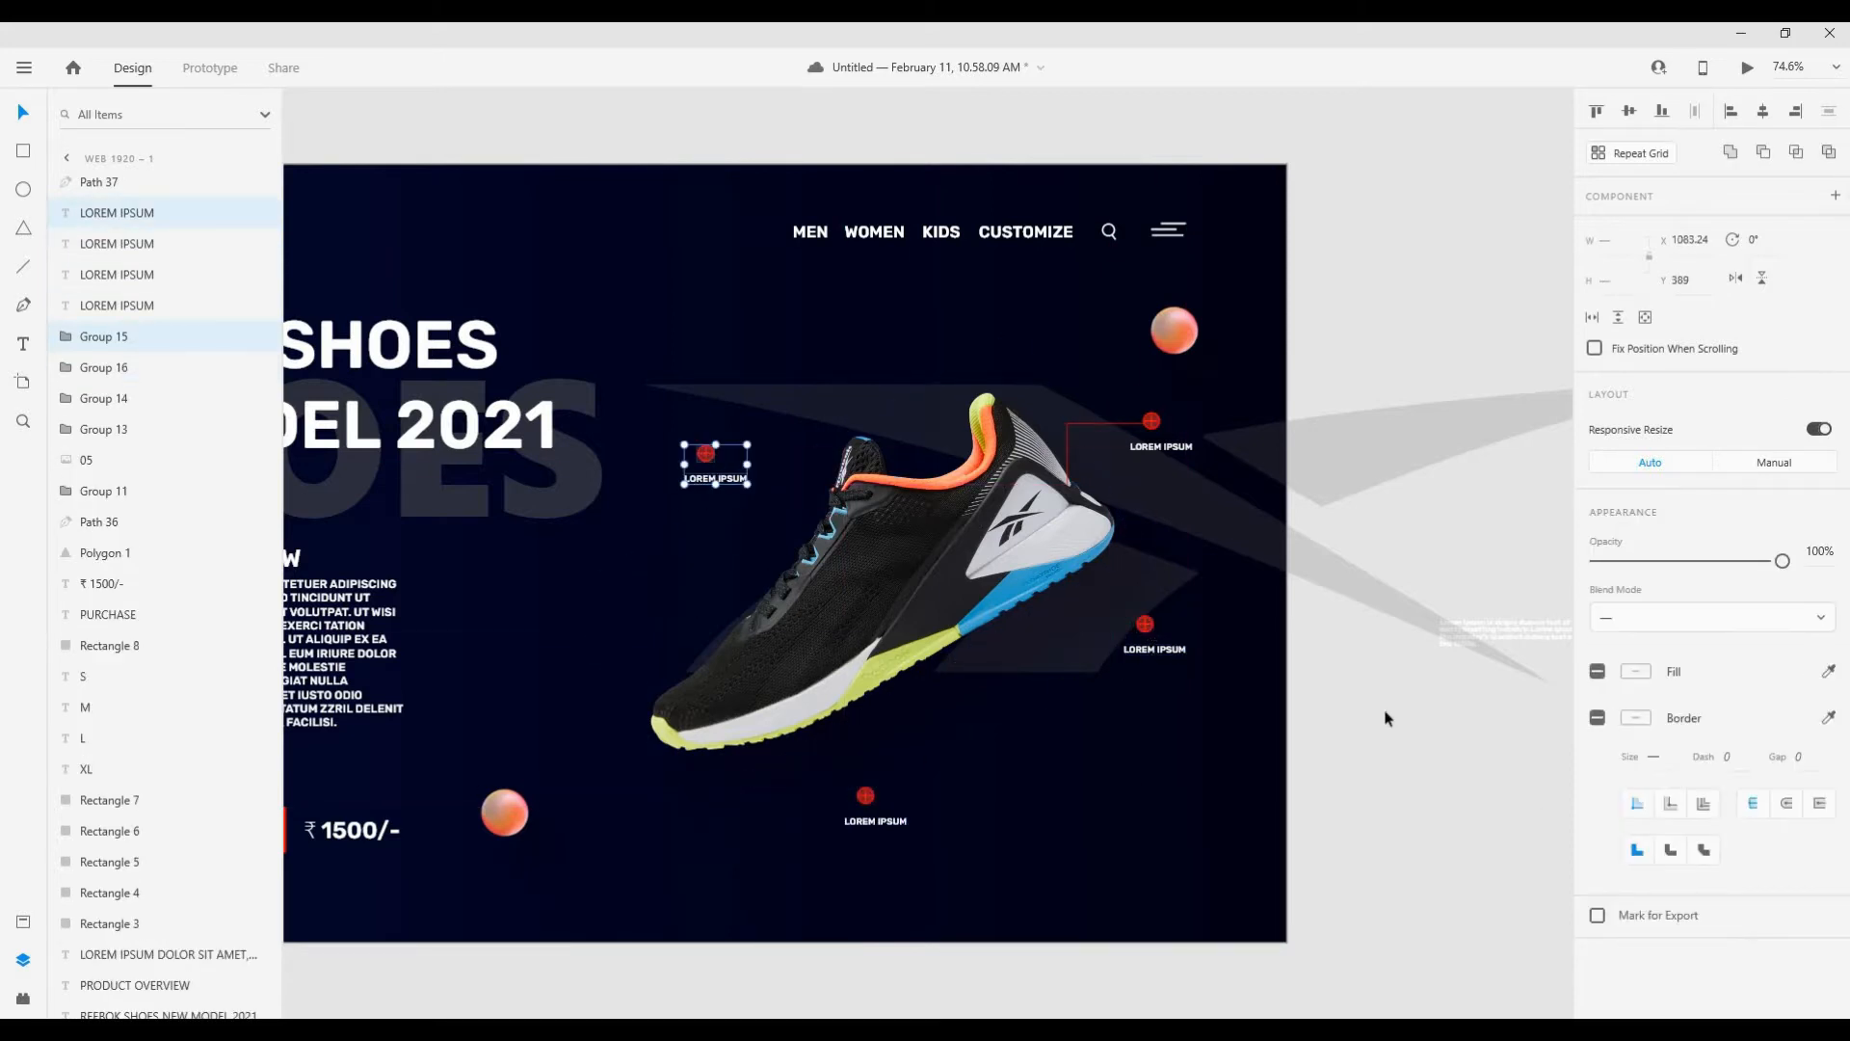
{"action": "left_click", "coordinate": [1384, 718]}
Step: Draw an angled connector path from the blue part of the sole to the lower-right marker, with border colour ff0000
{"action": "scroll", "coordinate": [1309, 573], "scroll_direction": "up", "scroll_amount": 2}
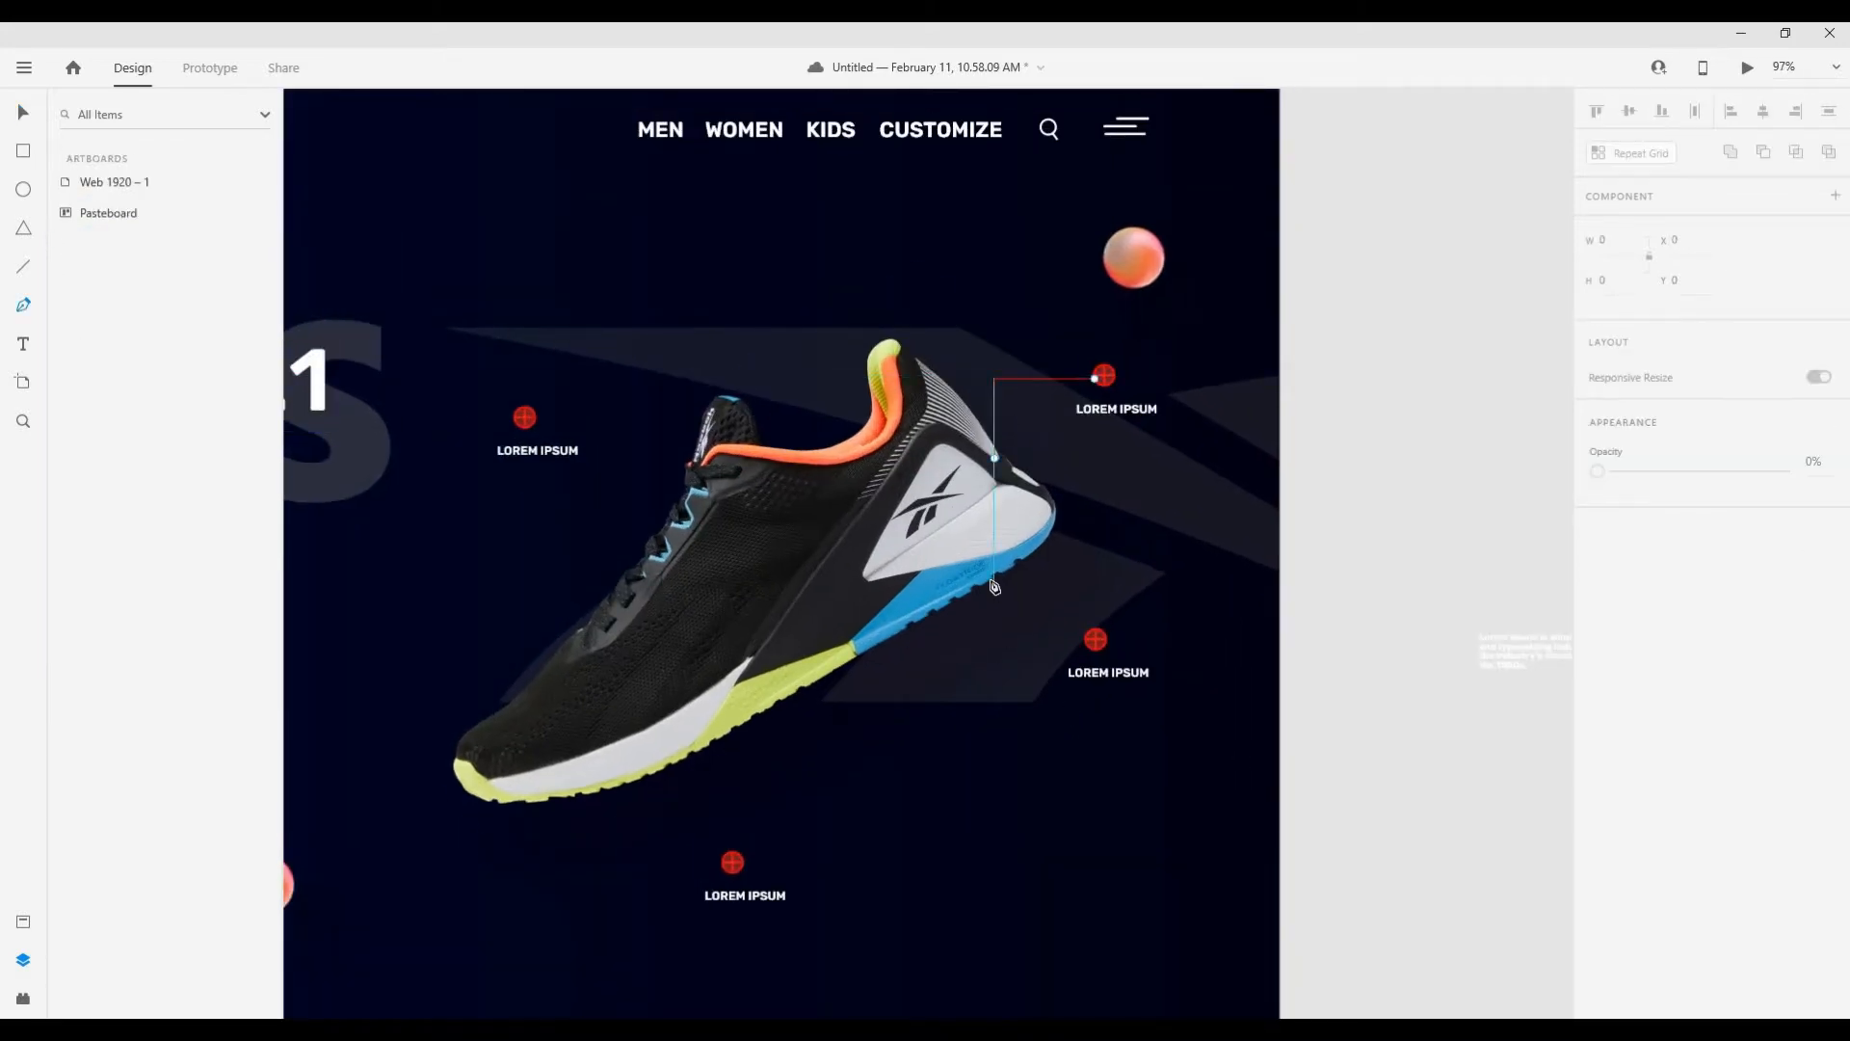
{"action": "left_click", "coordinate": [927, 613]}
{"action": "left_click", "coordinate": [1080, 639]}
{"action": "key", "text": "Escape"}
{"action": "left_click", "coordinate": [1636, 717]}
{"action": "type", "text": "ff0000"}
{"action": "key", "text": "Return"}
{"action": "left_click", "coordinate": [884, 783]}
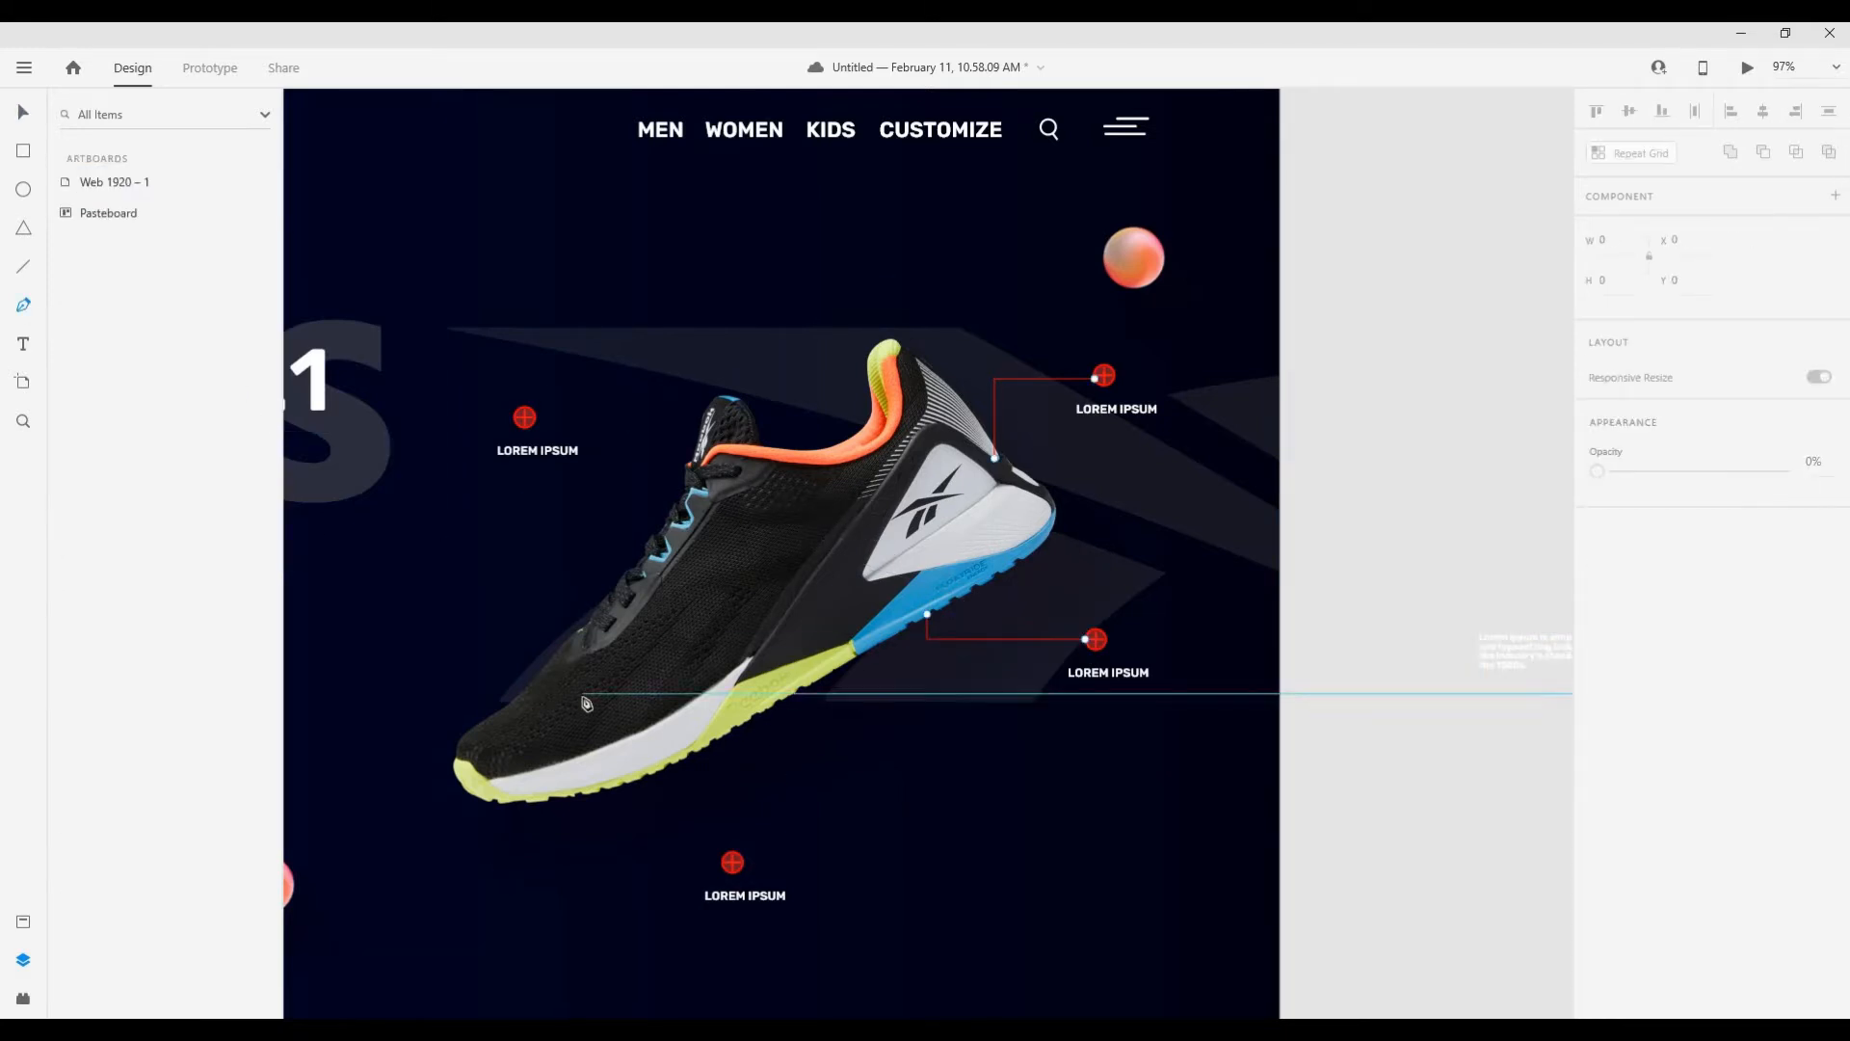
Step: Draw an angled connector path from the shoe's toe area down to the bottom marker, with border colour ff0000
{"action": "left_click", "coordinate": [583, 695]}
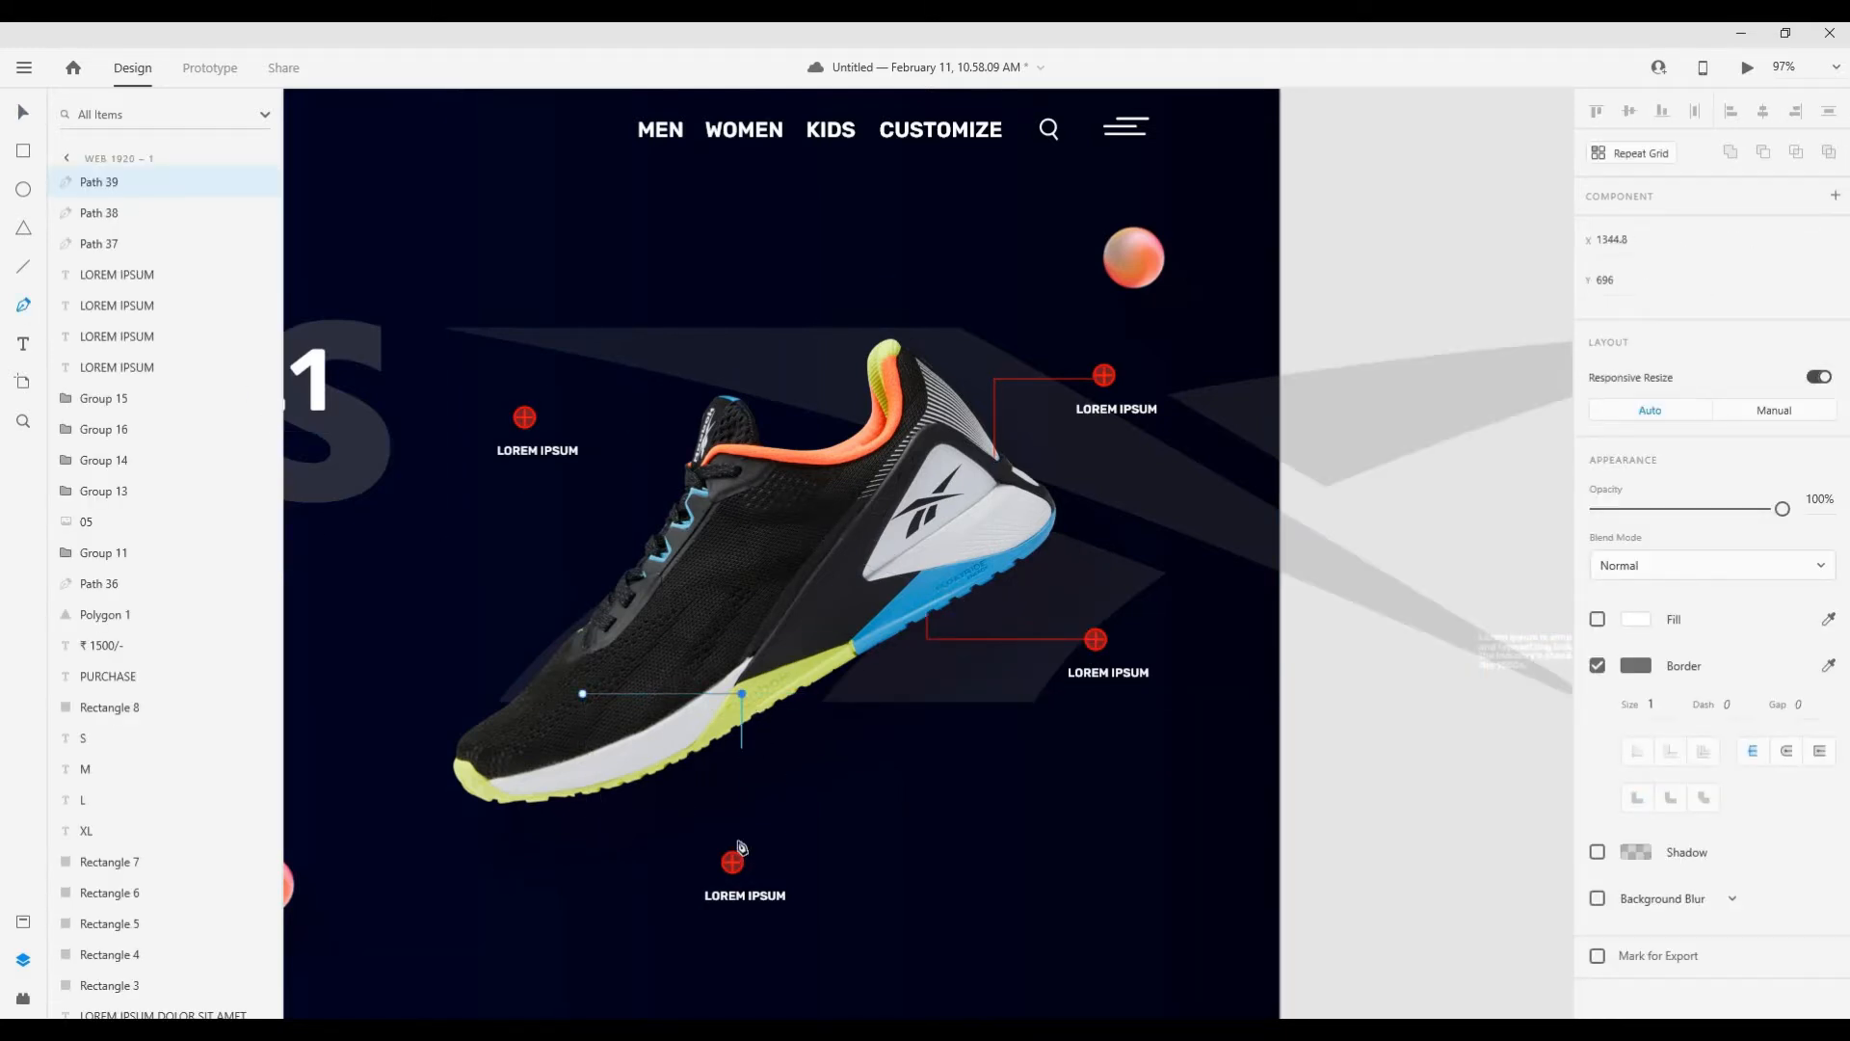
{"action": "key", "text": "Escape"}
{"action": "left_click", "coordinate": [1635, 717]}
{"action": "type", "text": "ff0000"}
{"action": "key", "text": "Return"}
{"action": "left_click", "coordinate": [1486, 529]}
Step: Move the bottom plus marker directly under the end of its connector line
{"action": "scroll", "coordinate": [779, 829], "scroll_direction": "up", "scroll_amount": 5}
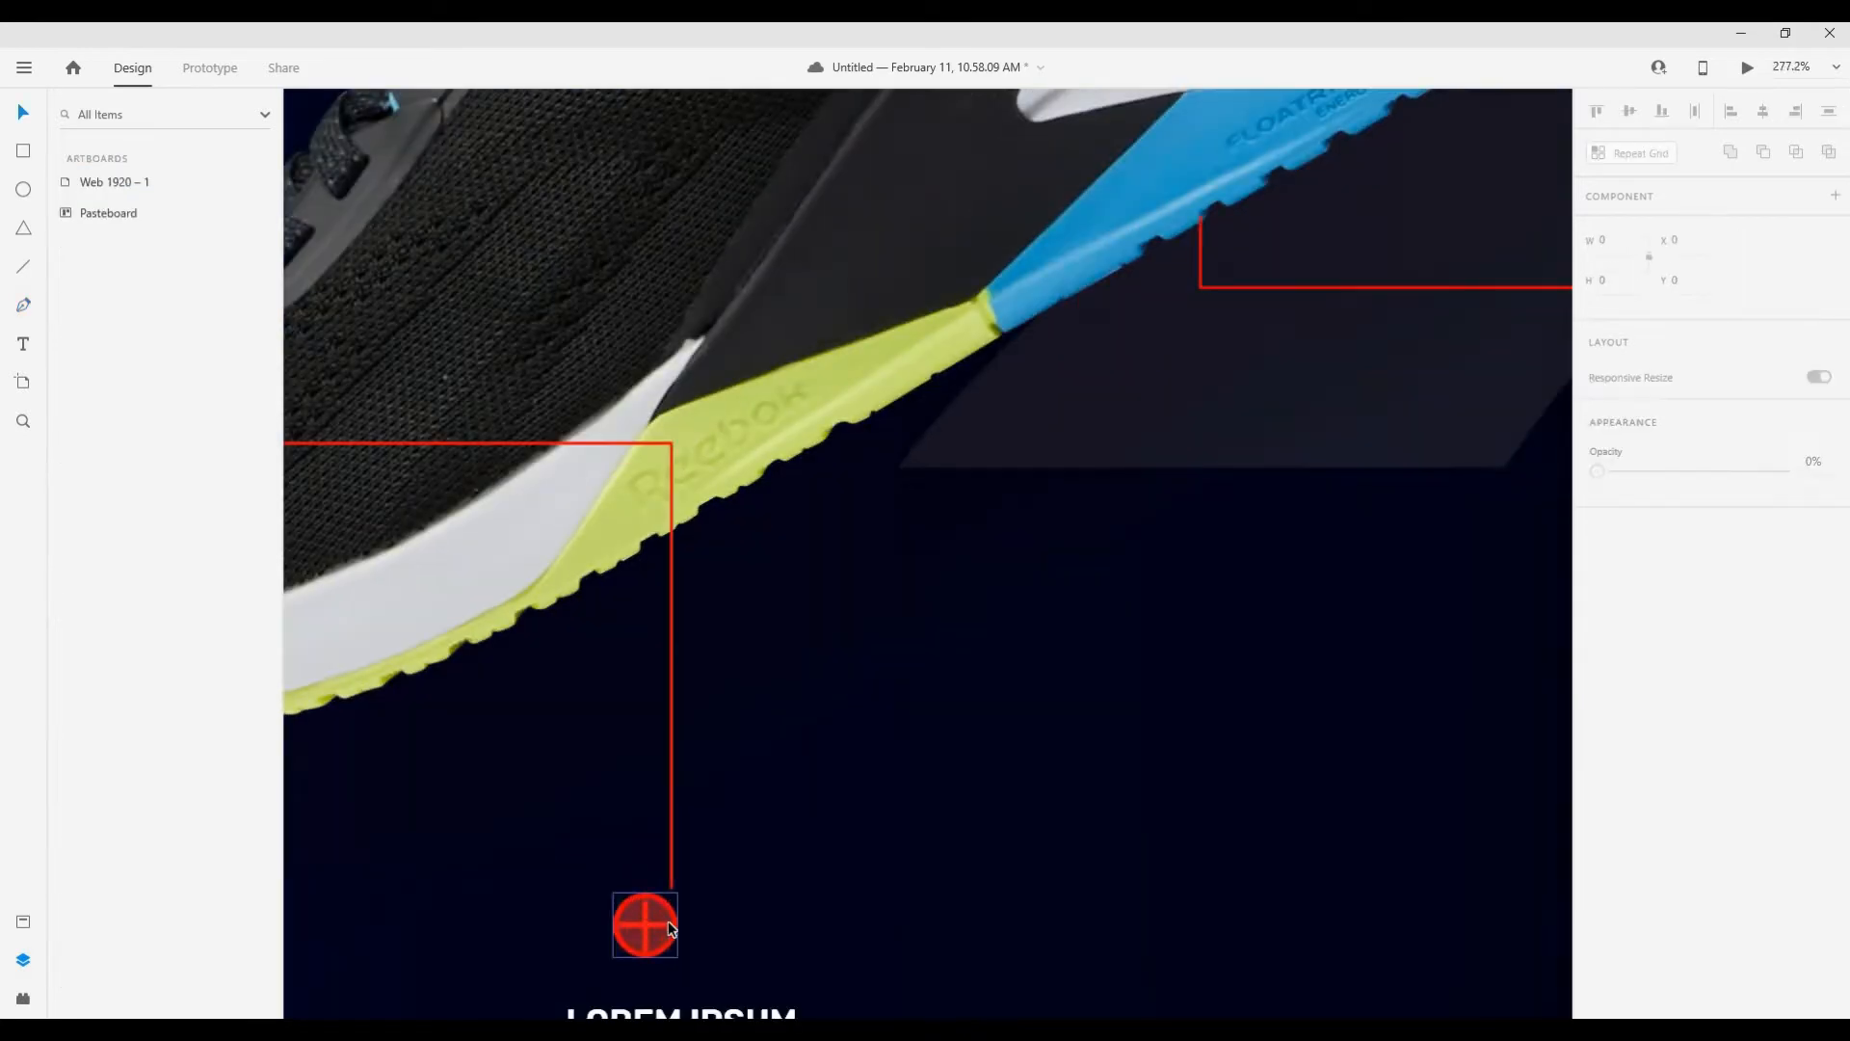
{"action": "left_click_drag", "start_coordinate": [644, 923], "coordinate": [668, 919]}
{"action": "scroll", "coordinate": [663, 919], "scroll_direction": "up", "scroll_amount": 2}
{"action": "scroll", "coordinate": [727, 771], "scroll_direction": "down", "scroll_amount": 1}
{"action": "left_click", "coordinate": [715, 743]}
{"action": "left_click", "coordinate": [1648, 755]}
{"action": "left_click", "coordinate": [1300, 715]}
{"action": "scroll", "coordinate": [1216, 698], "scroll_direction": "down", "scroll_amount": 2}
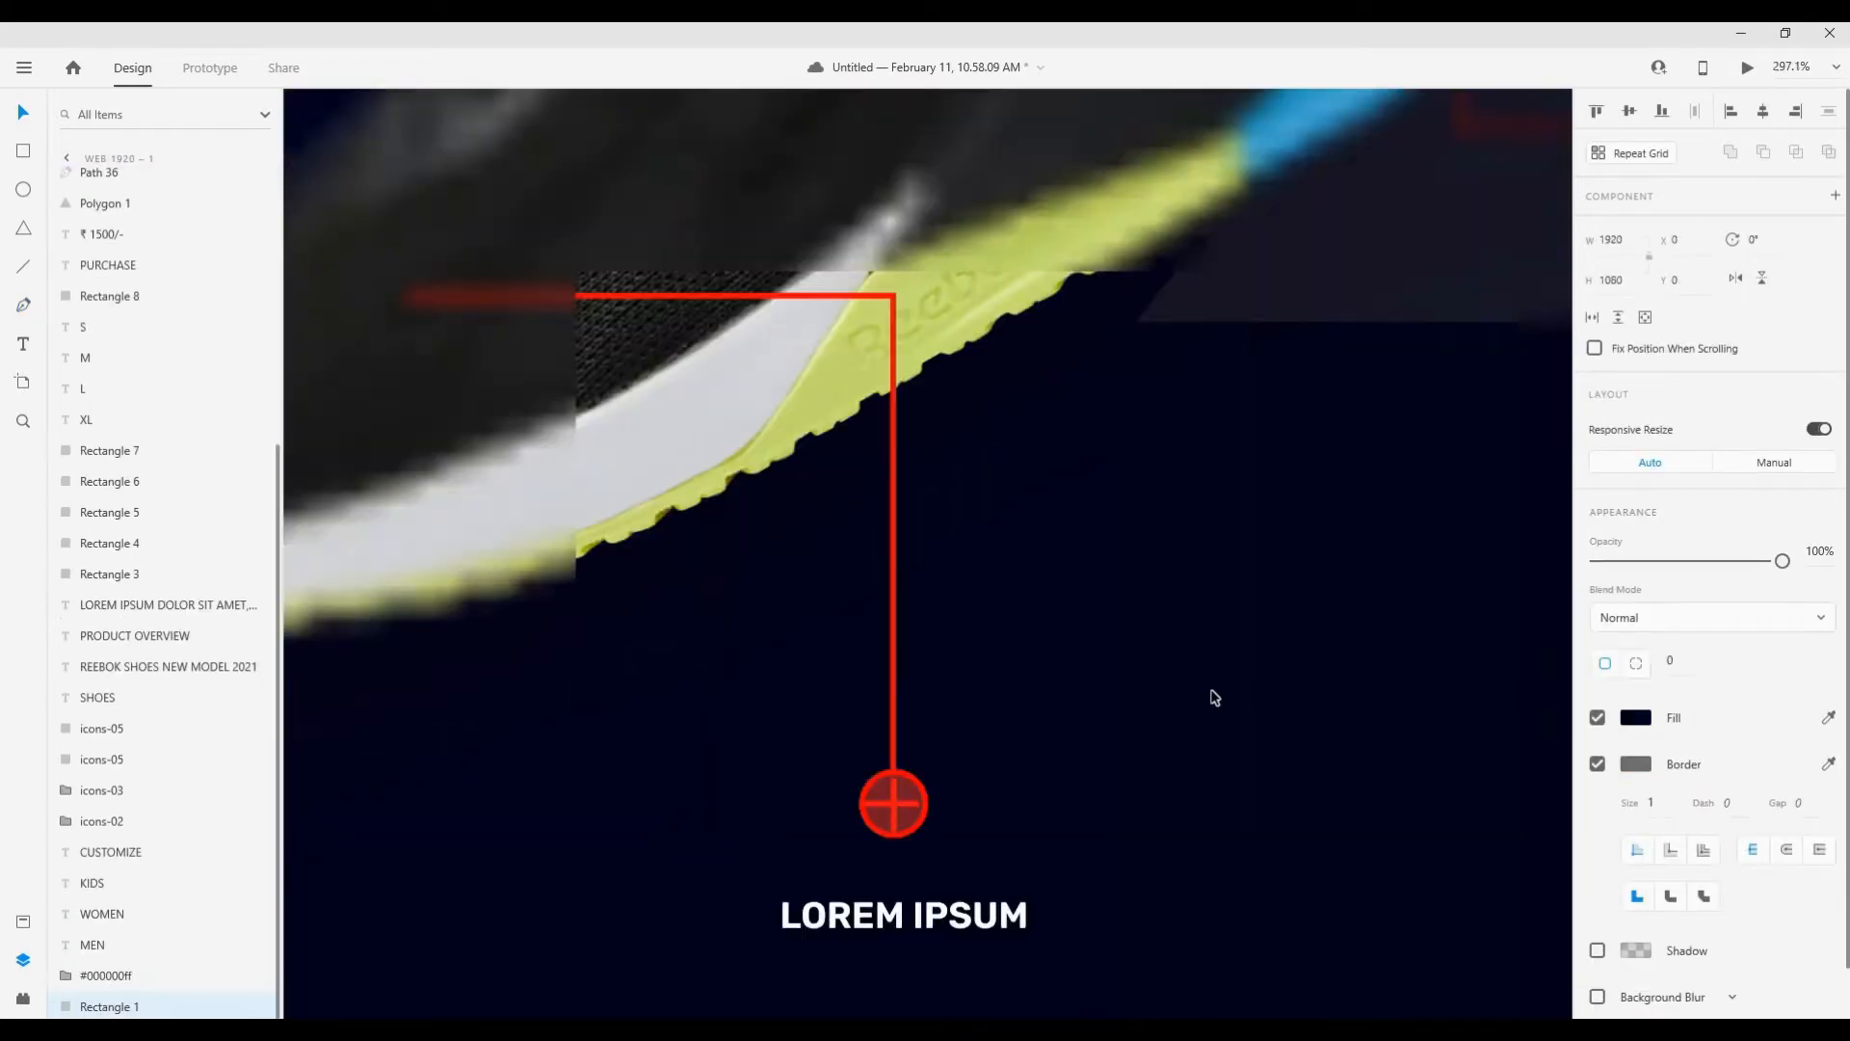
Step: Draw an angled connector path from the shoe's laces to the marker left of the tongue, with a red border
{"action": "scroll", "coordinate": [1152, 806], "scroll_direction": "down", "scroll_amount": 3}
{"action": "scroll", "coordinate": [1152, 806], "scroll_direction": "up", "scroll_amount": 2}
{"action": "key", "text": "p"}
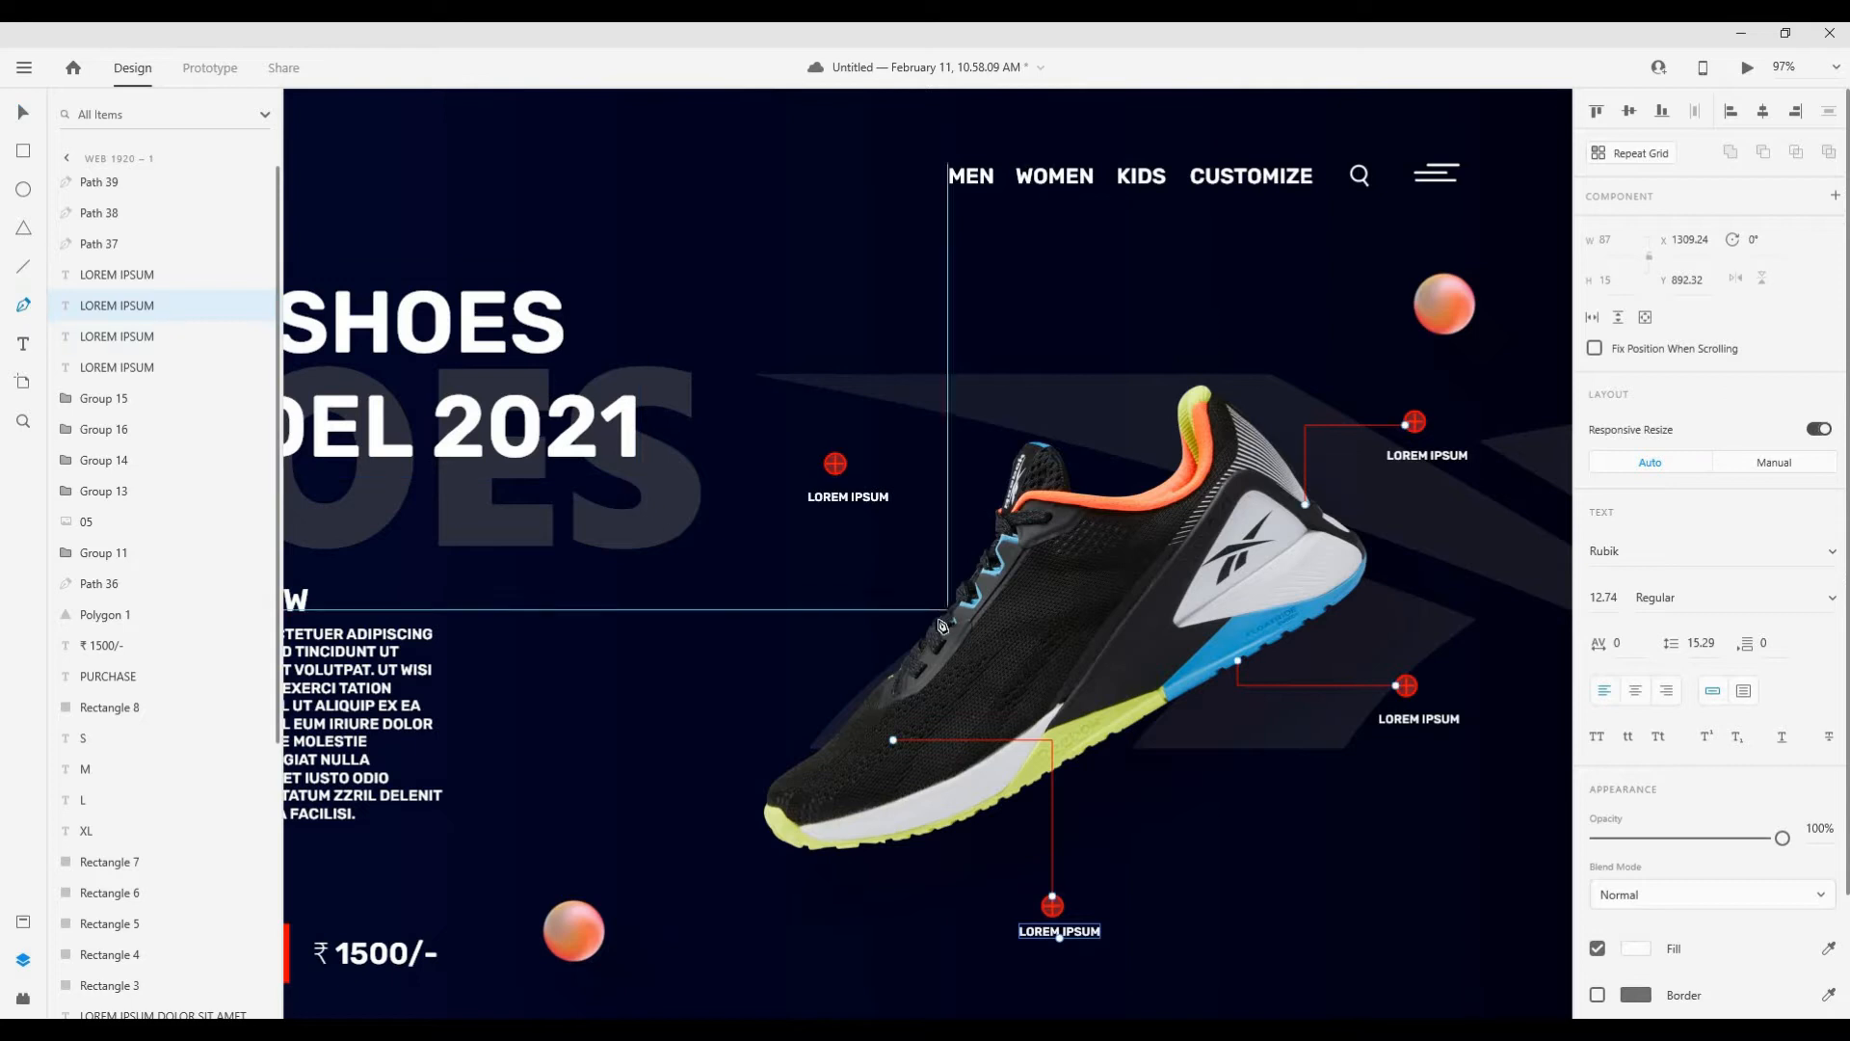
{"action": "left_click", "coordinate": [939, 620]}
{"action": "left_click", "coordinate": [20, 120]}
{"action": "left_click", "coordinate": [1635, 717]}
{"action": "left_click", "coordinate": [1505, 583]}
{"action": "left_click", "coordinate": [1487, 529]}
Step: Align the left plus marker with the end of its connector line and move its LOREM IPSUM label closer beneath it
{"action": "scroll", "coordinate": [859, 454], "scroll_direction": "up", "scroll_amount": 5}
{"action": "left_click", "coordinate": [799, 498]}
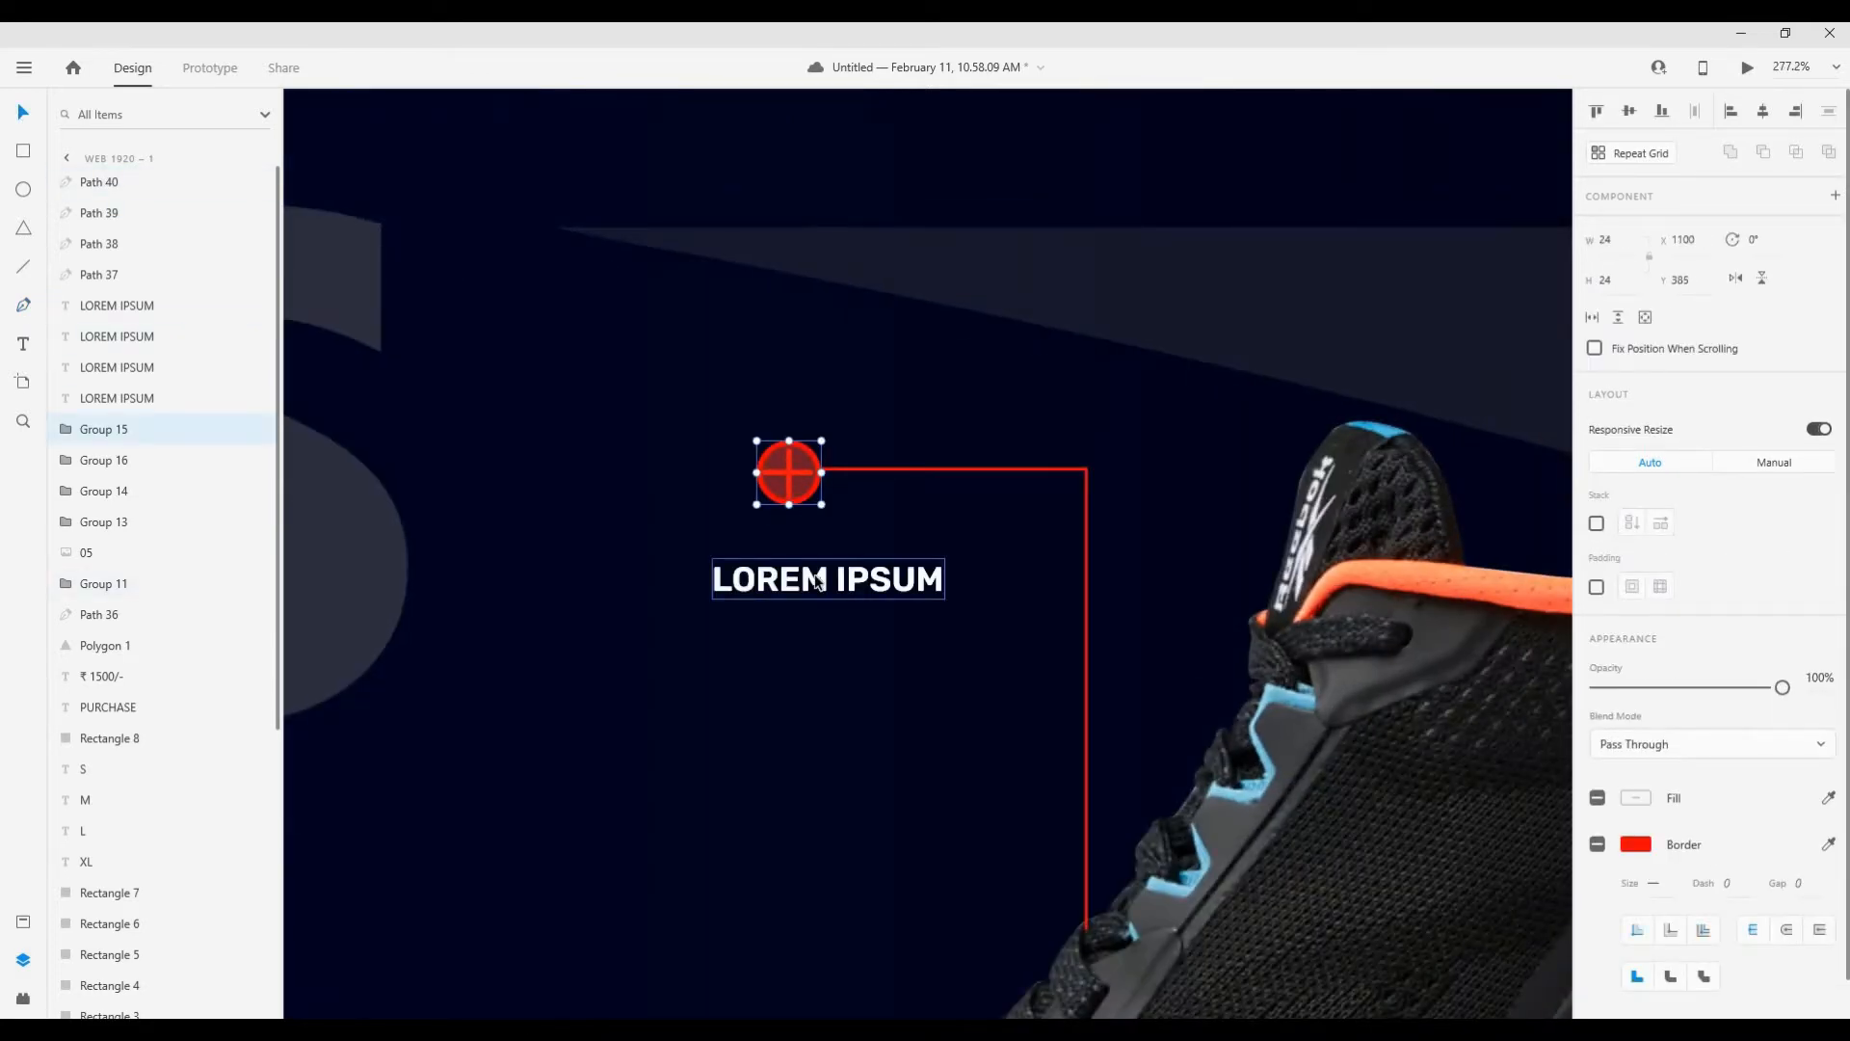
{"action": "left_click_drag", "start_coordinate": [817, 590], "coordinate": [816, 577]}
{"action": "scroll", "coordinate": [986, 621], "scroll_direction": "down", "scroll_amount": 5}
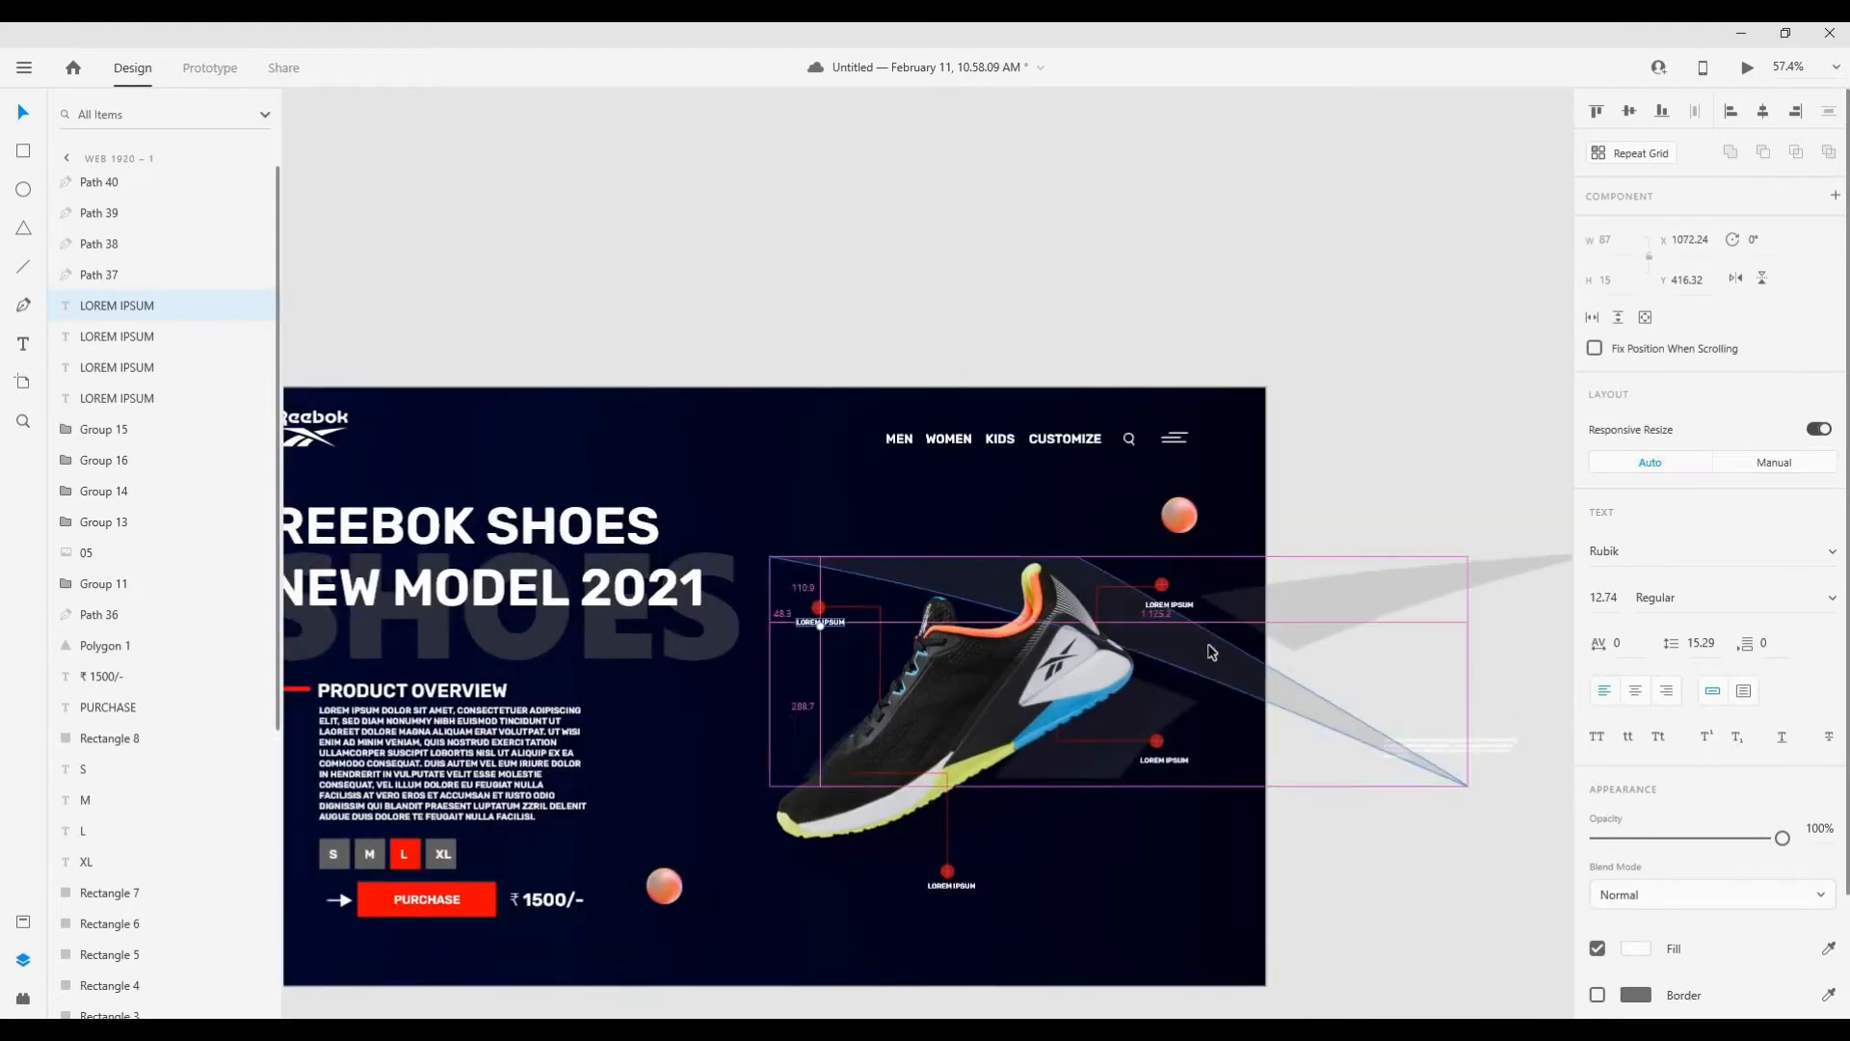
Step: Align the upper-right plus marker with the end of its connector line
{"action": "scroll", "coordinate": [1210, 650], "scroll_direction": "up", "scroll_amount": 2}
{"action": "left_click", "coordinate": [1371, 505]}
{"action": "left_click", "coordinate": [1122, 568]}
{"action": "scroll", "coordinate": [1192, 568], "scroll_direction": "up", "scroll_amount": 3}
{"action": "scroll", "coordinate": [1194, 514], "scroll_direction": "down", "scroll_amount": 2}
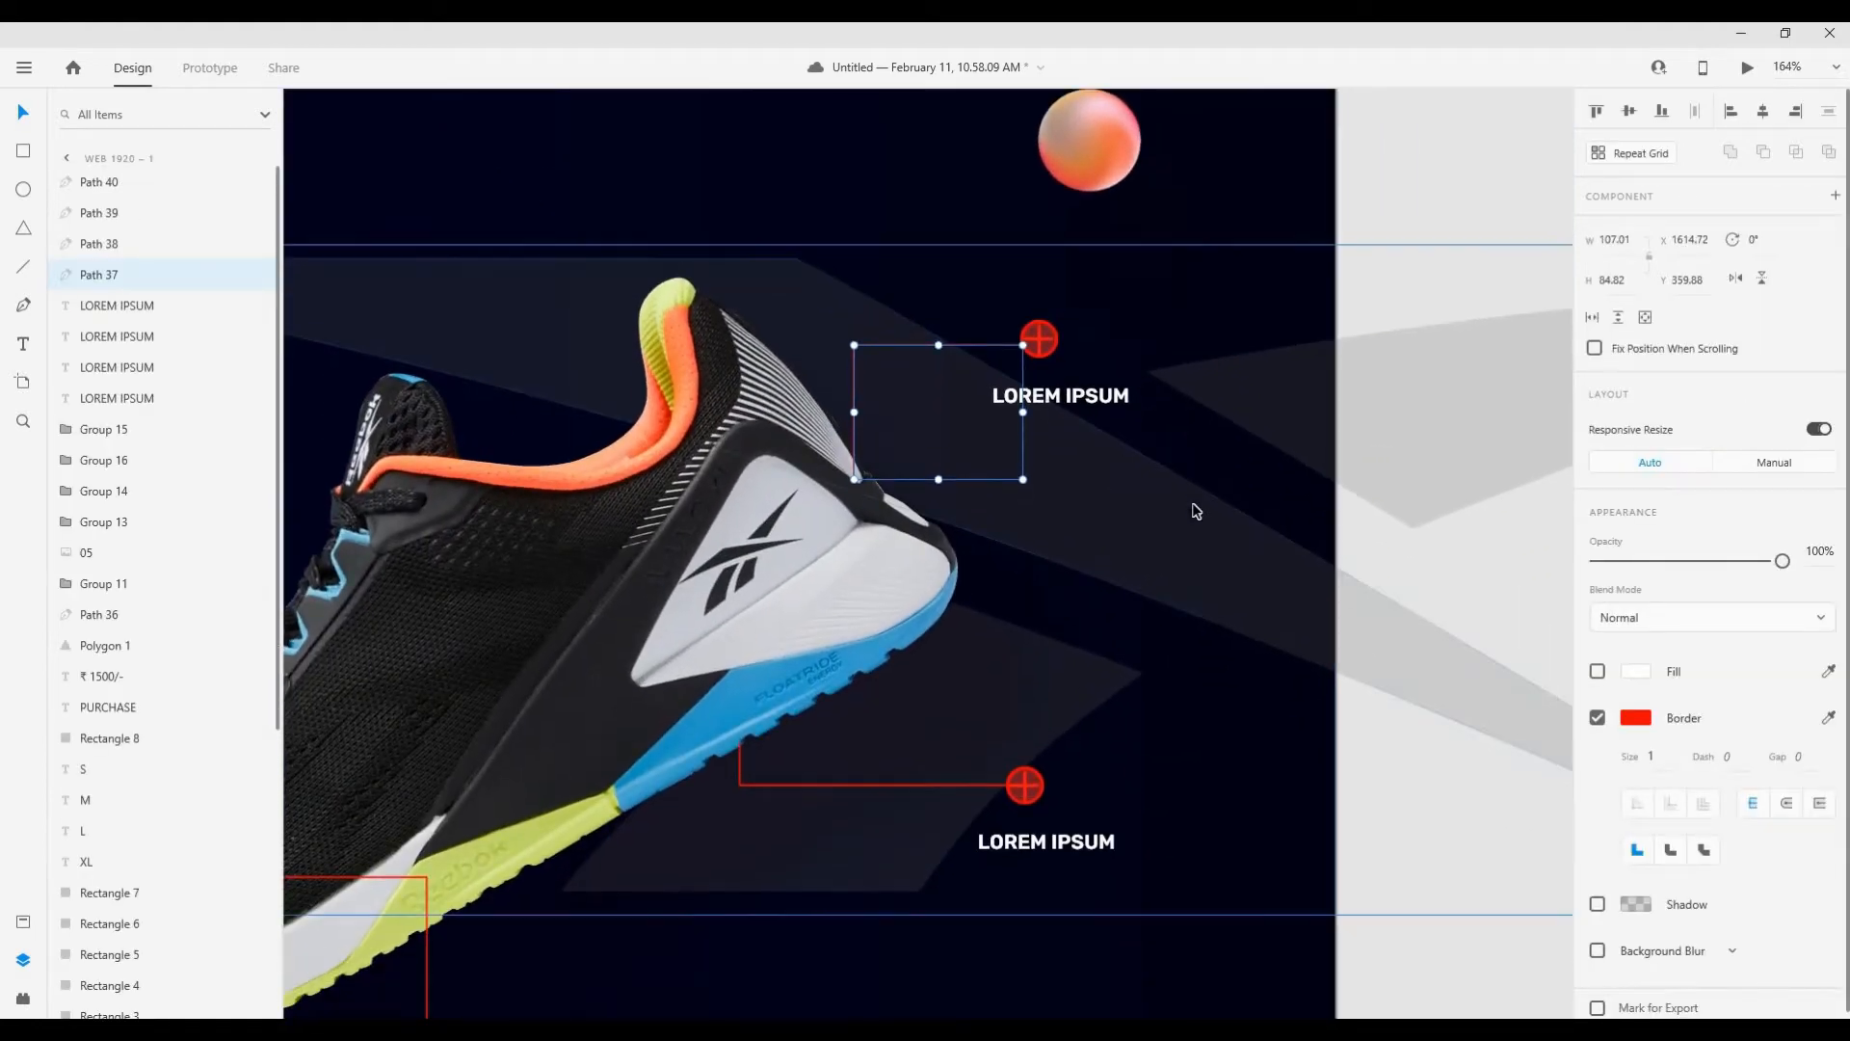
{"action": "scroll", "coordinate": [1465, 401], "scroll_direction": "up", "scroll_amount": 1}
{"action": "left_click", "coordinate": [1038, 395]}
{"action": "left_click", "coordinate": [974, 403]}
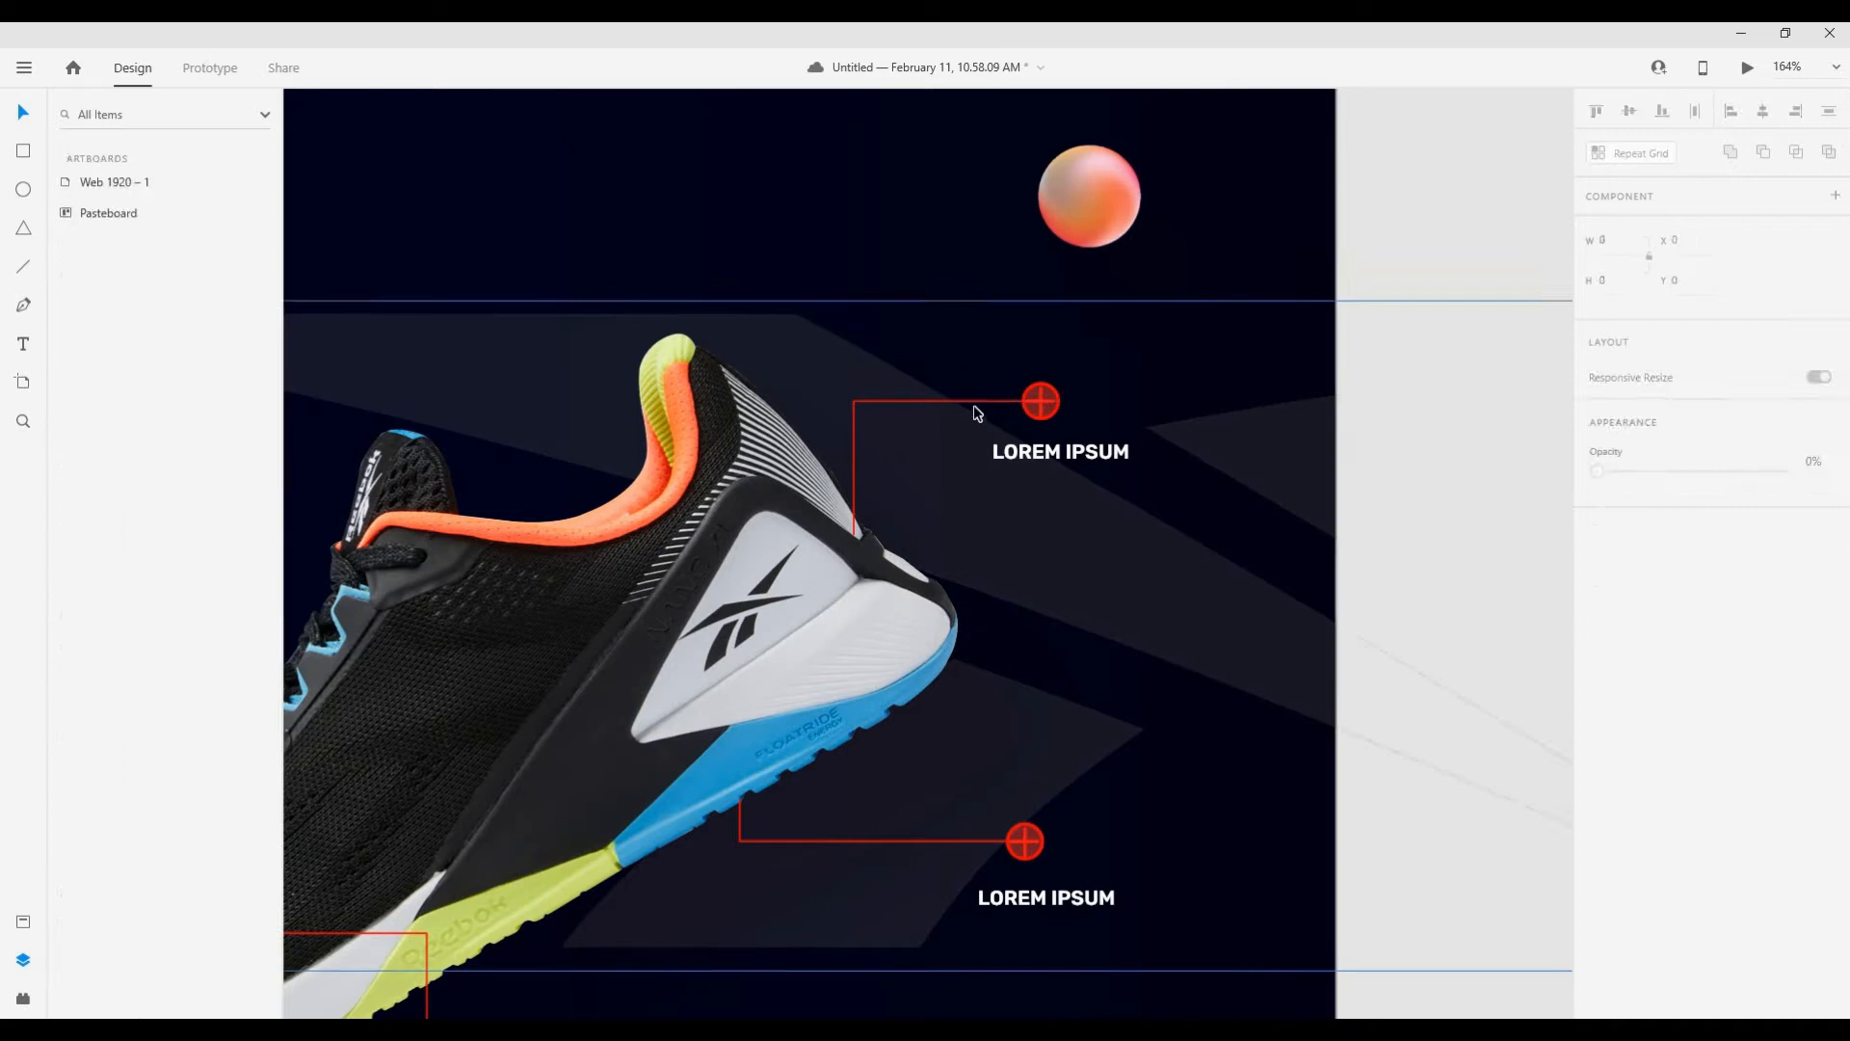
{"action": "scroll", "coordinate": [974, 404], "scroll_direction": "down", "scroll_amount": 1}
{"action": "left_click", "coordinate": [1596, 999]}
{"action": "left_click", "coordinate": [1435, 809]}
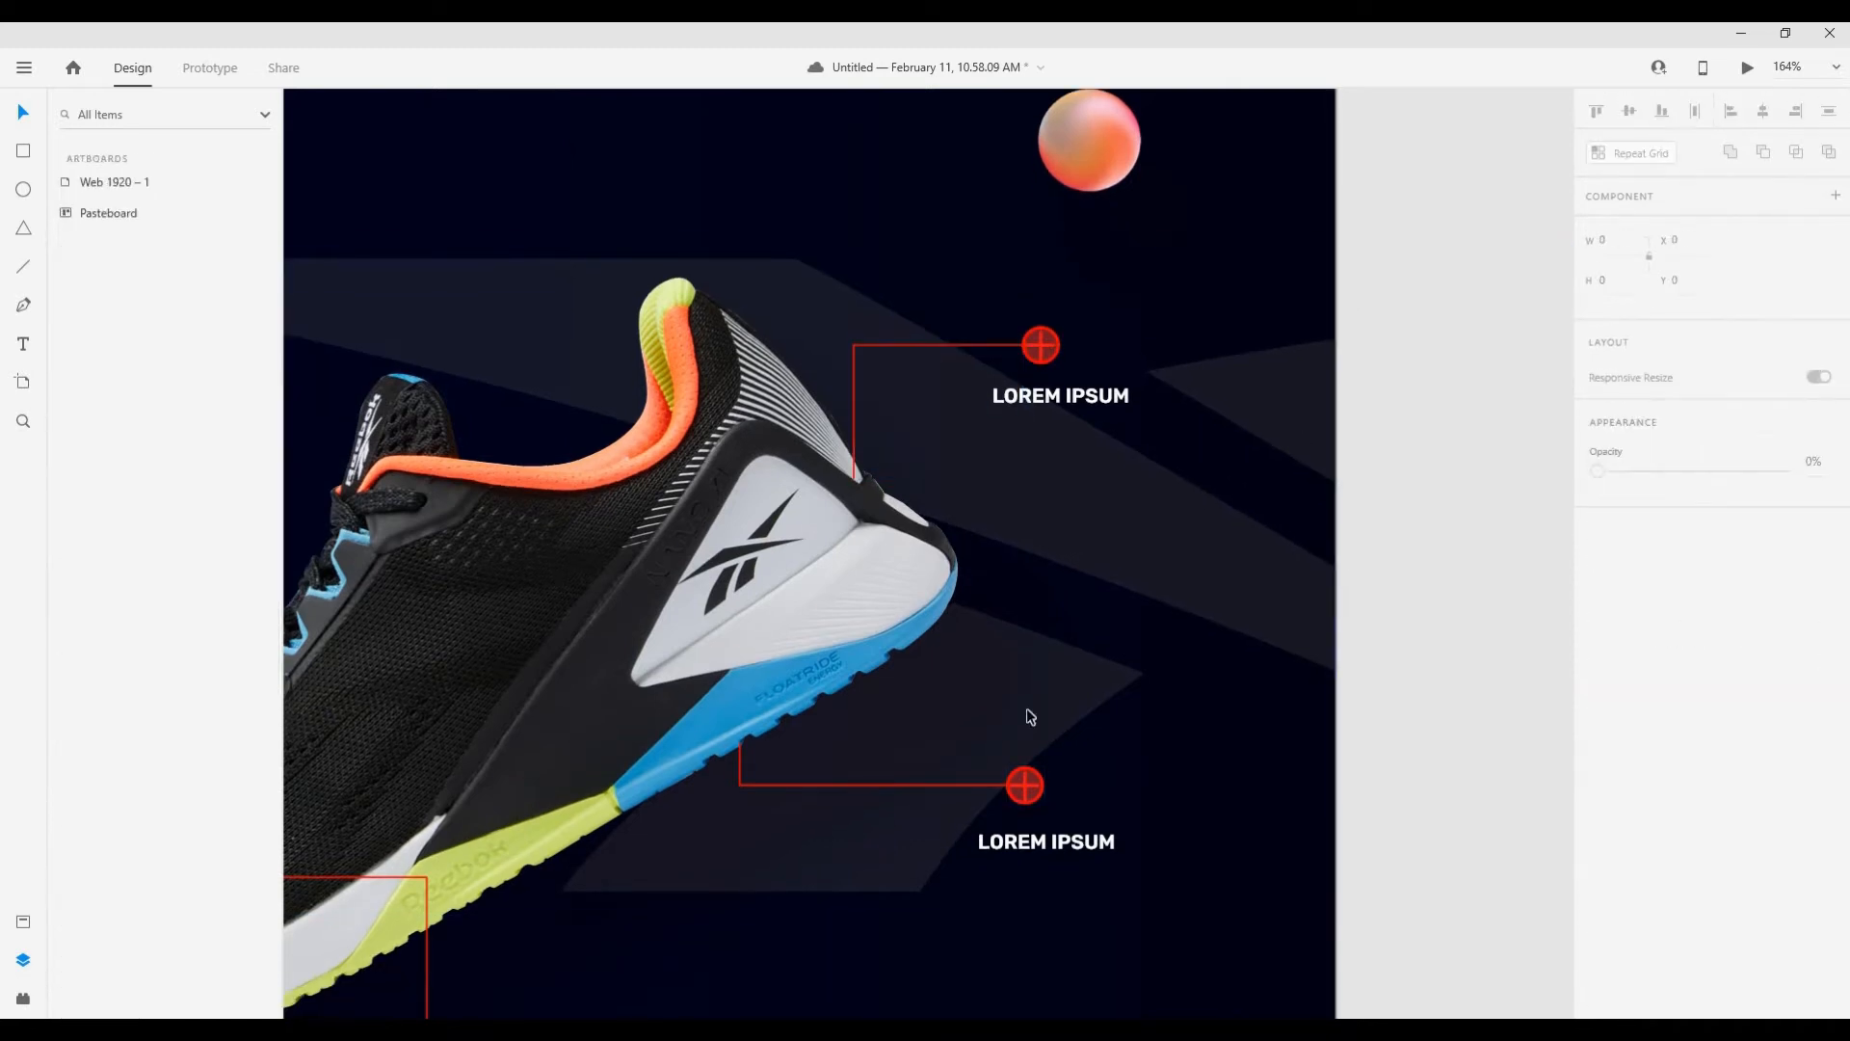
Step: Turn the borders of all four connector paths into dashed lines
{"action": "scroll", "coordinate": [1028, 714], "scroll_direction": "down", "scroll_amount": 5}
{"action": "scroll", "coordinate": [993, 788], "scroll_direction": "up", "scroll_amount": 4}
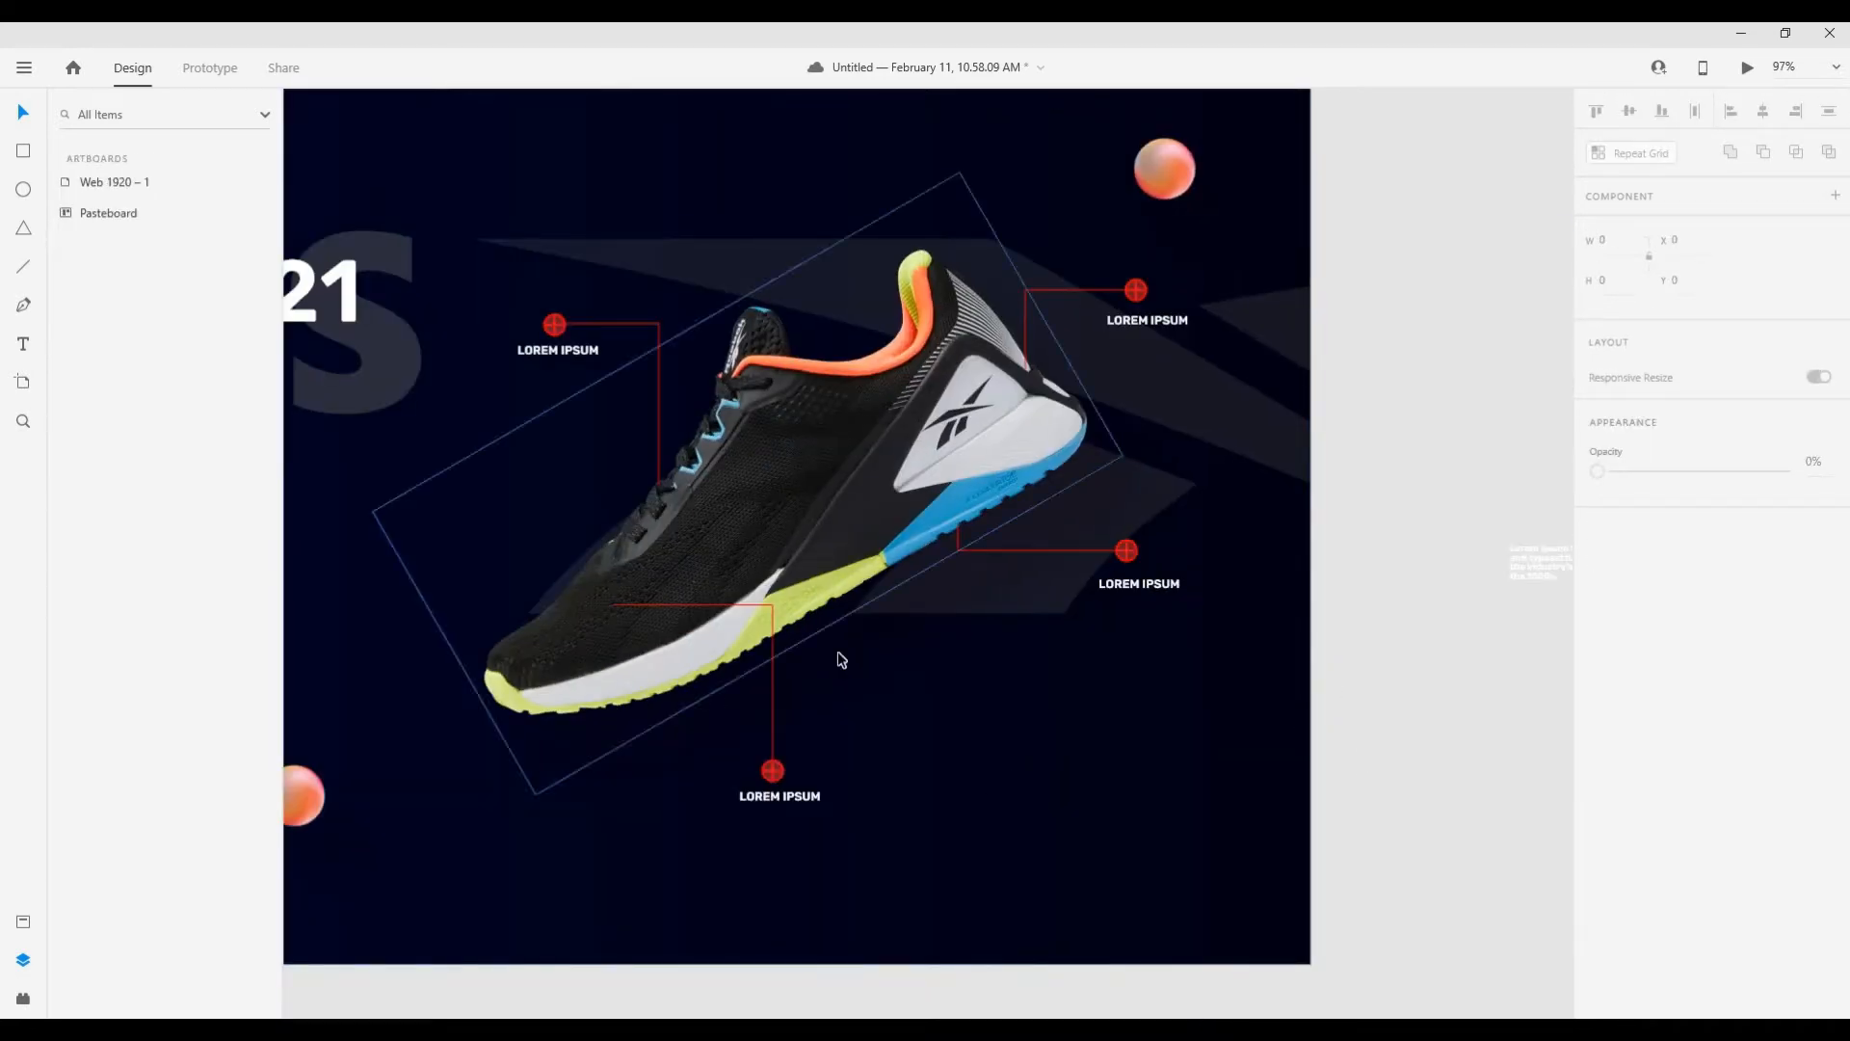
{"action": "left_click", "coordinate": [1600, 1029]}
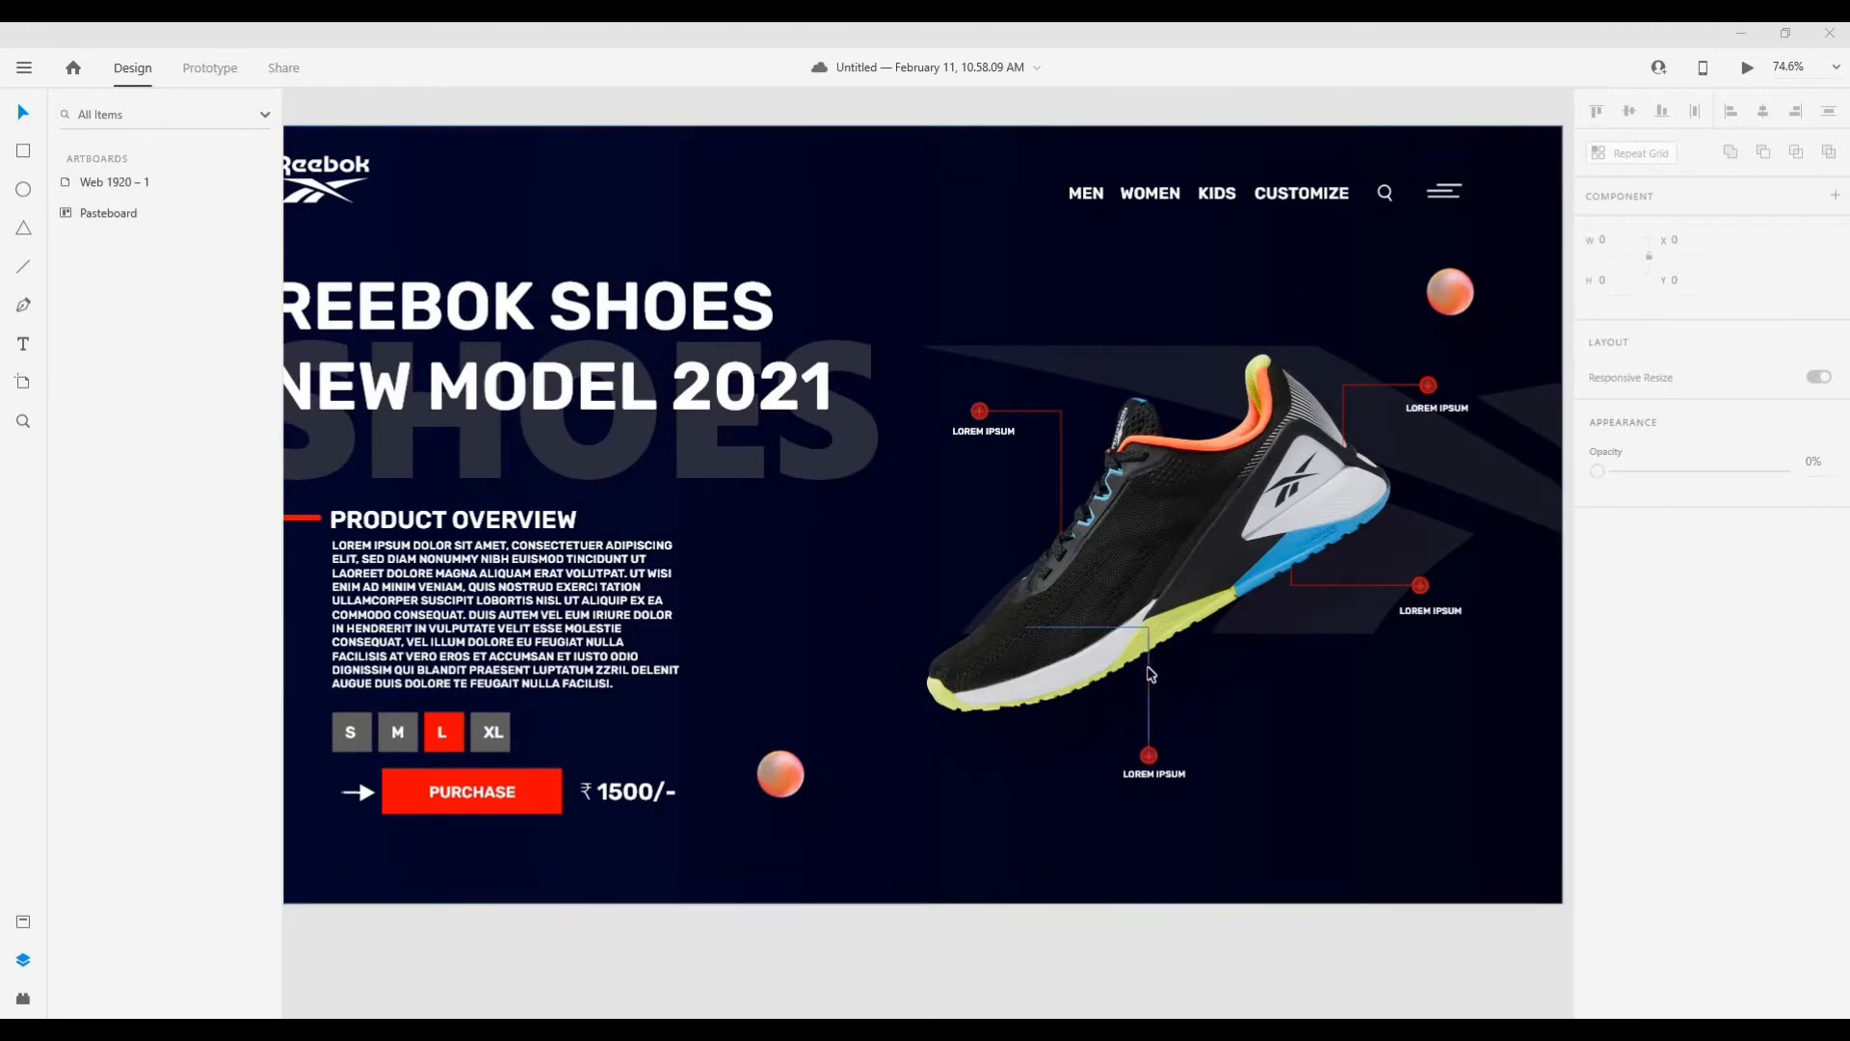
{"action": "left_click", "coordinate": [1148, 670]}
{"action": "left_click", "coordinate": [1328, 584], "text": "shift"}
{"action": "left_click", "coordinate": [1347, 387], "text": "shift"}
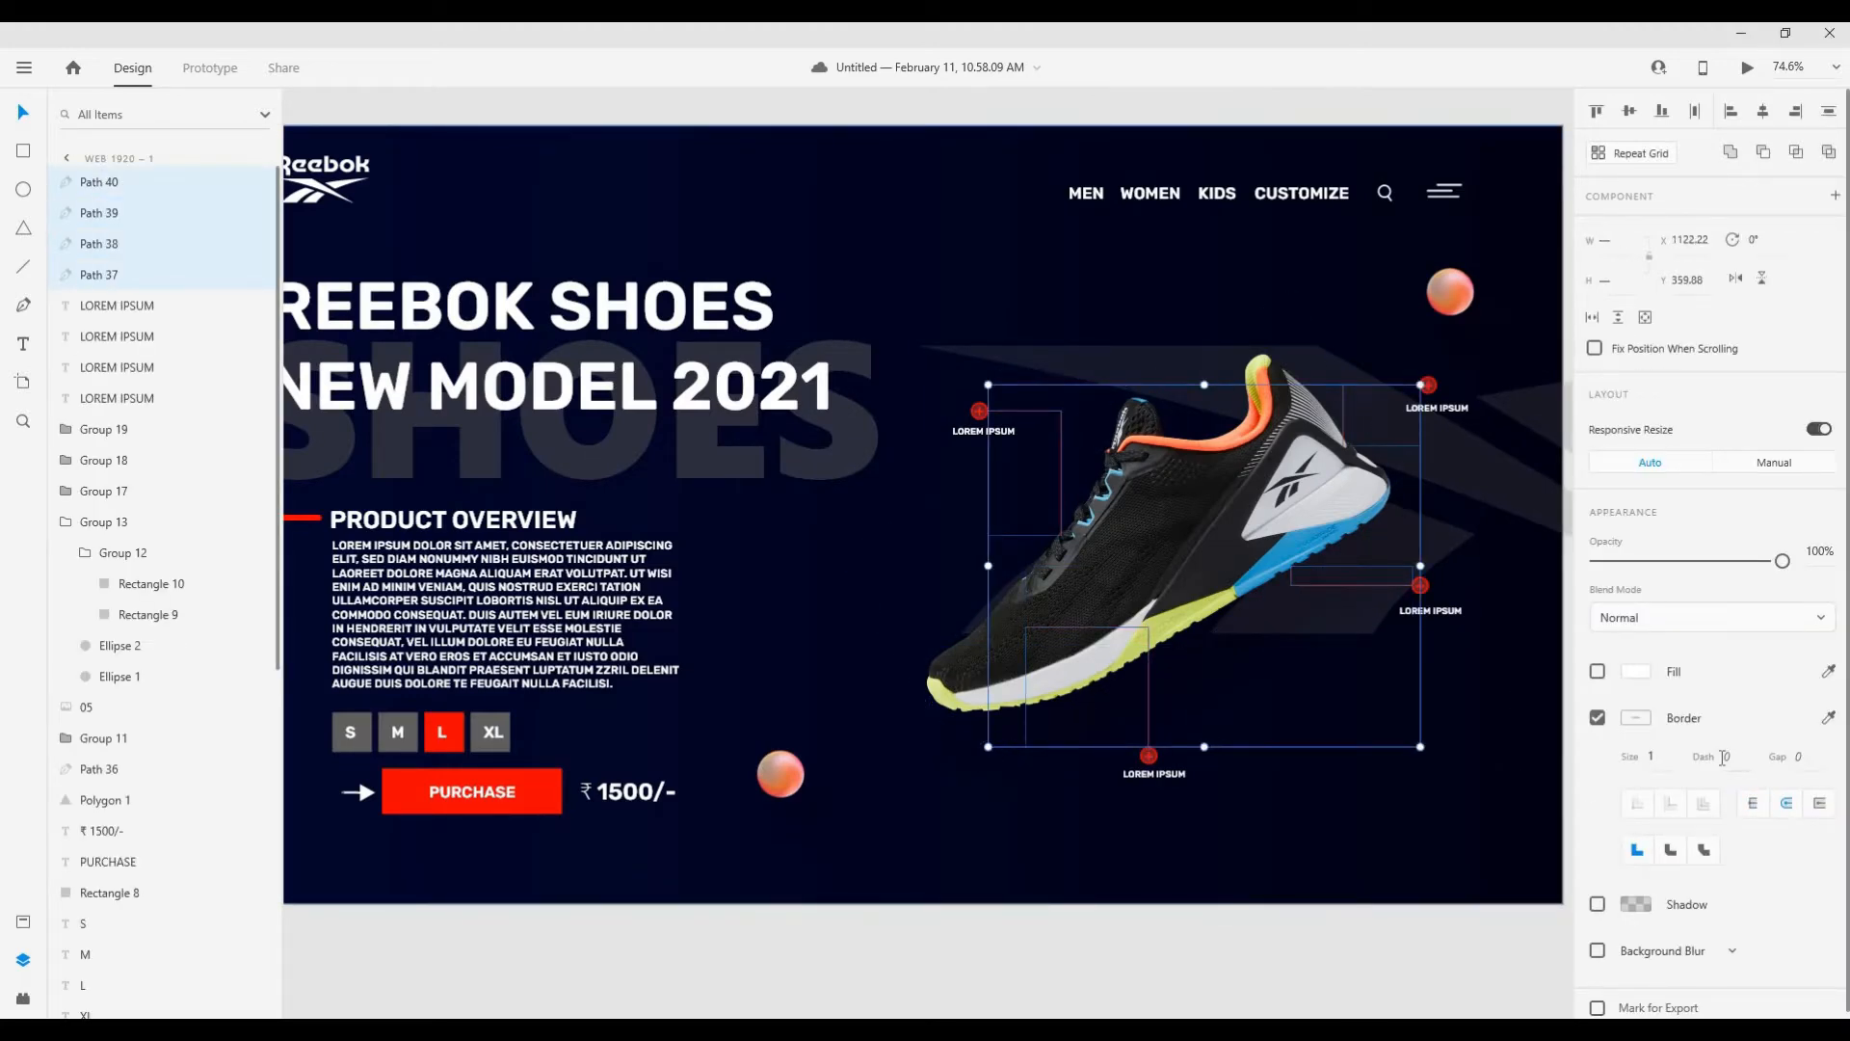
{"action": "key", "text": "Return"}
{"action": "left_click", "coordinate": [1333, 948]}
{"action": "left_click_drag", "start_coordinate": [1387, 921], "coordinate": [1171, 725]}
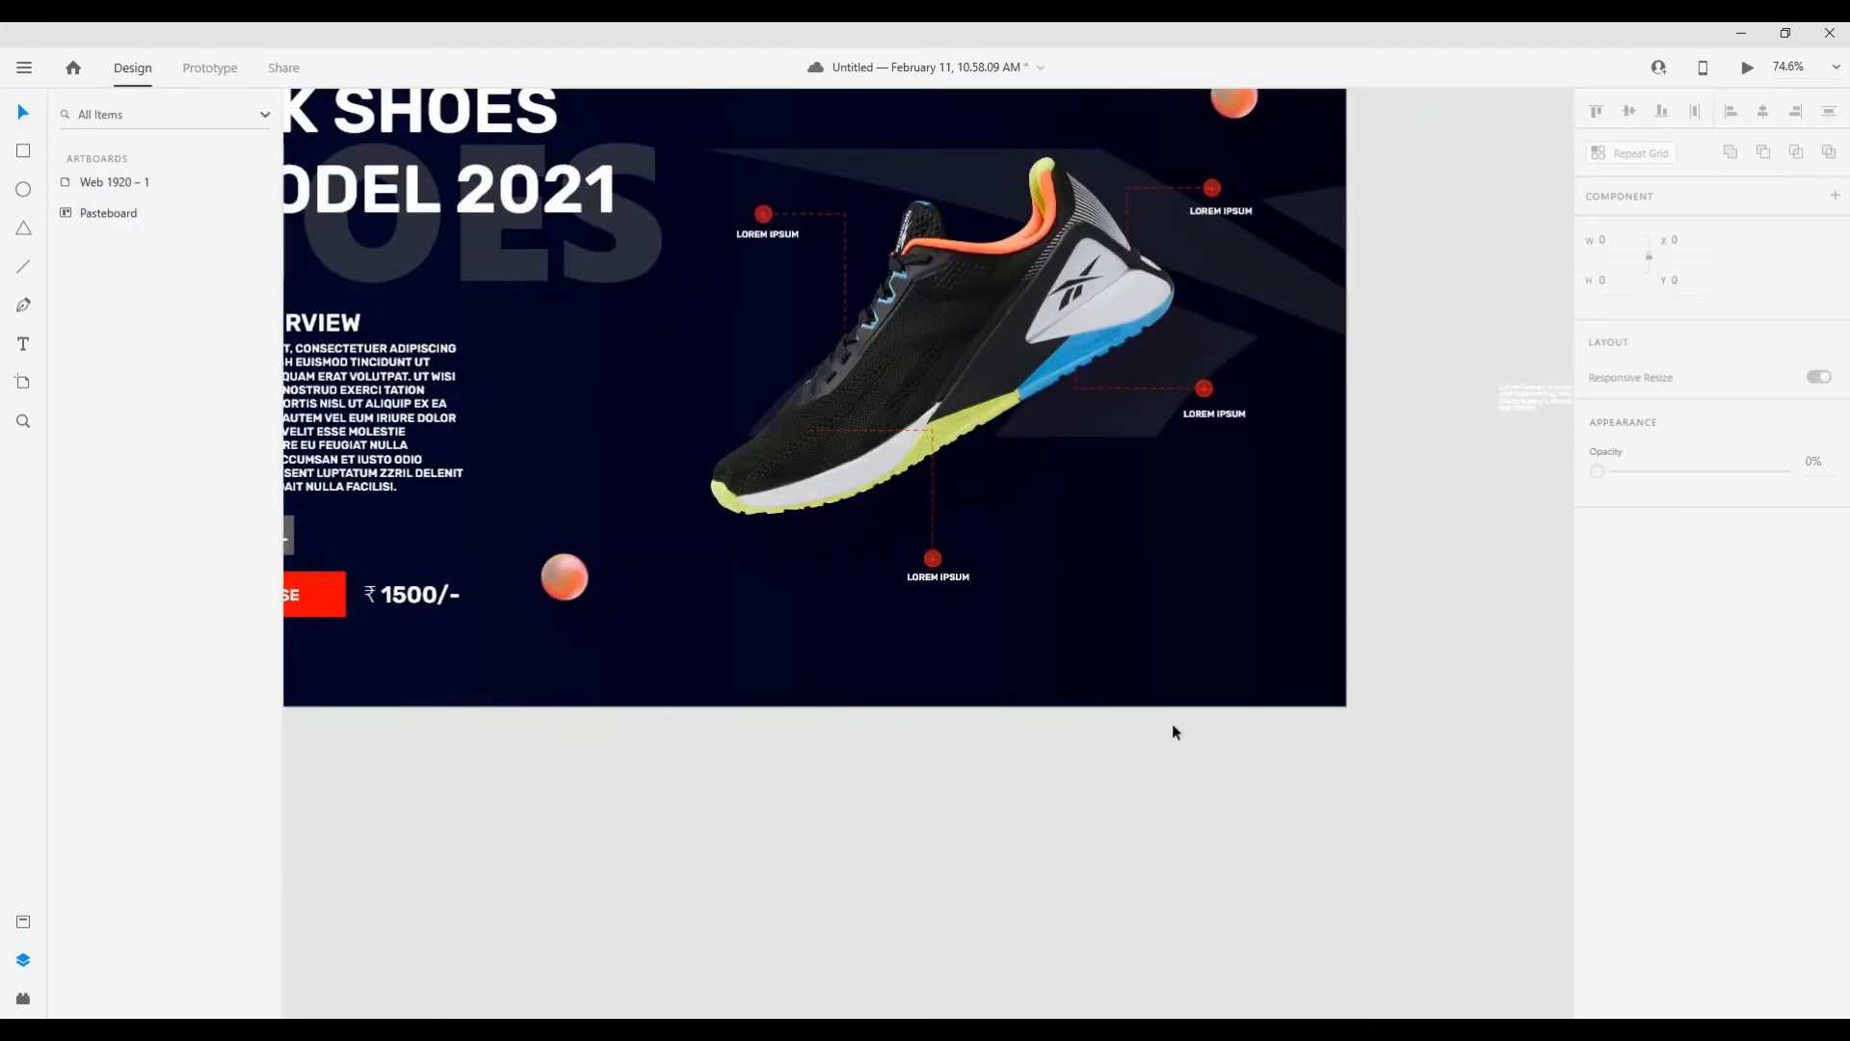
Step: Move the previous and next arrow buttons from the pasteboard onto the artboard, just below the bottom callout
{"action": "scroll", "coordinate": [1347, 755], "scroll_direction": "down", "scroll_amount": 3}
{"action": "scroll", "coordinate": [1347, 756], "scroll_direction": "right", "scroll_amount": 3}
{"action": "left_click_drag", "start_coordinate": [1238, 834], "coordinate": [1370, 893]}
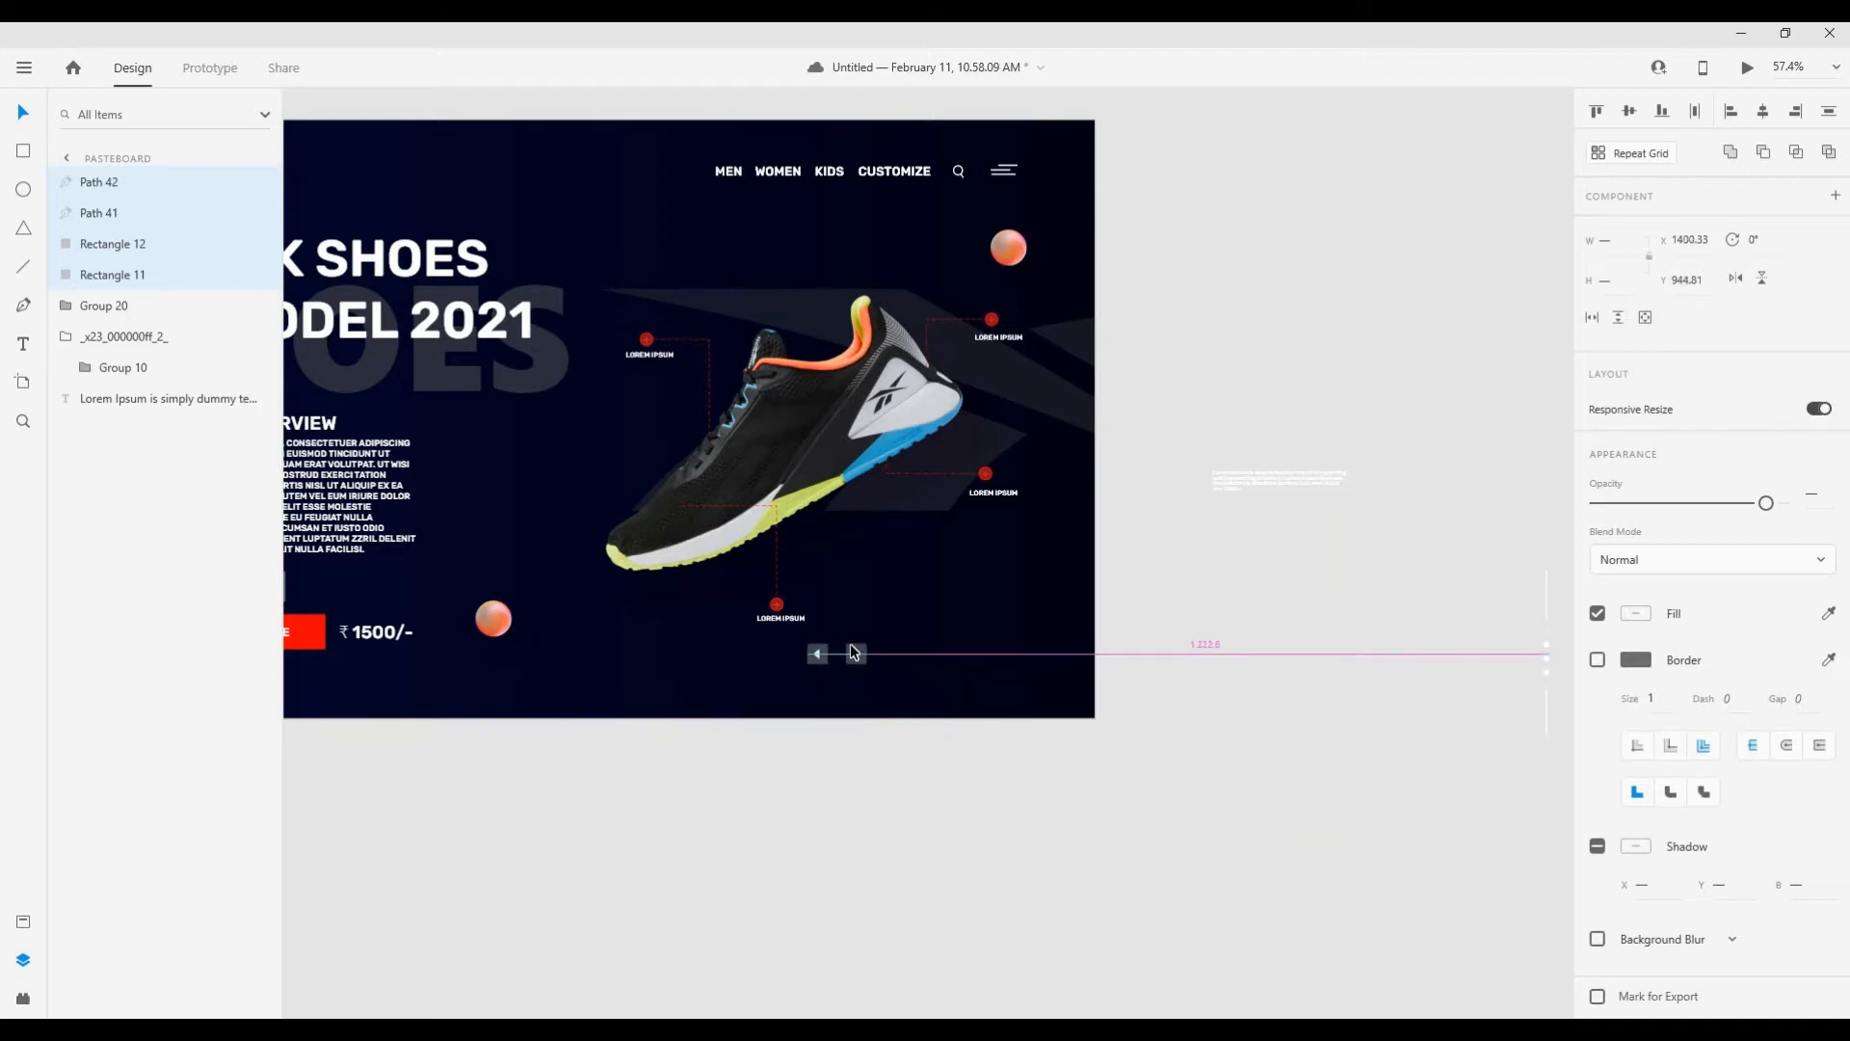
{"action": "left_click_drag", "start_coordinate": [866, 650], "coordinate": [865, 650]}
{"action": "left_click", "coordinate": [1255, 665]}
Step: Move the vertical slider group of lines and dots onto the artboard right of the shoe, at about X 1802, Y 412
{"action": "scroll", "coordinate": [1262, 664], "scroll_direction": "right", "scroll_amount": 2}
{"action": "left_click_drag", "start_coordinate": [1387, 537], "coordinate": [1472, 708]}
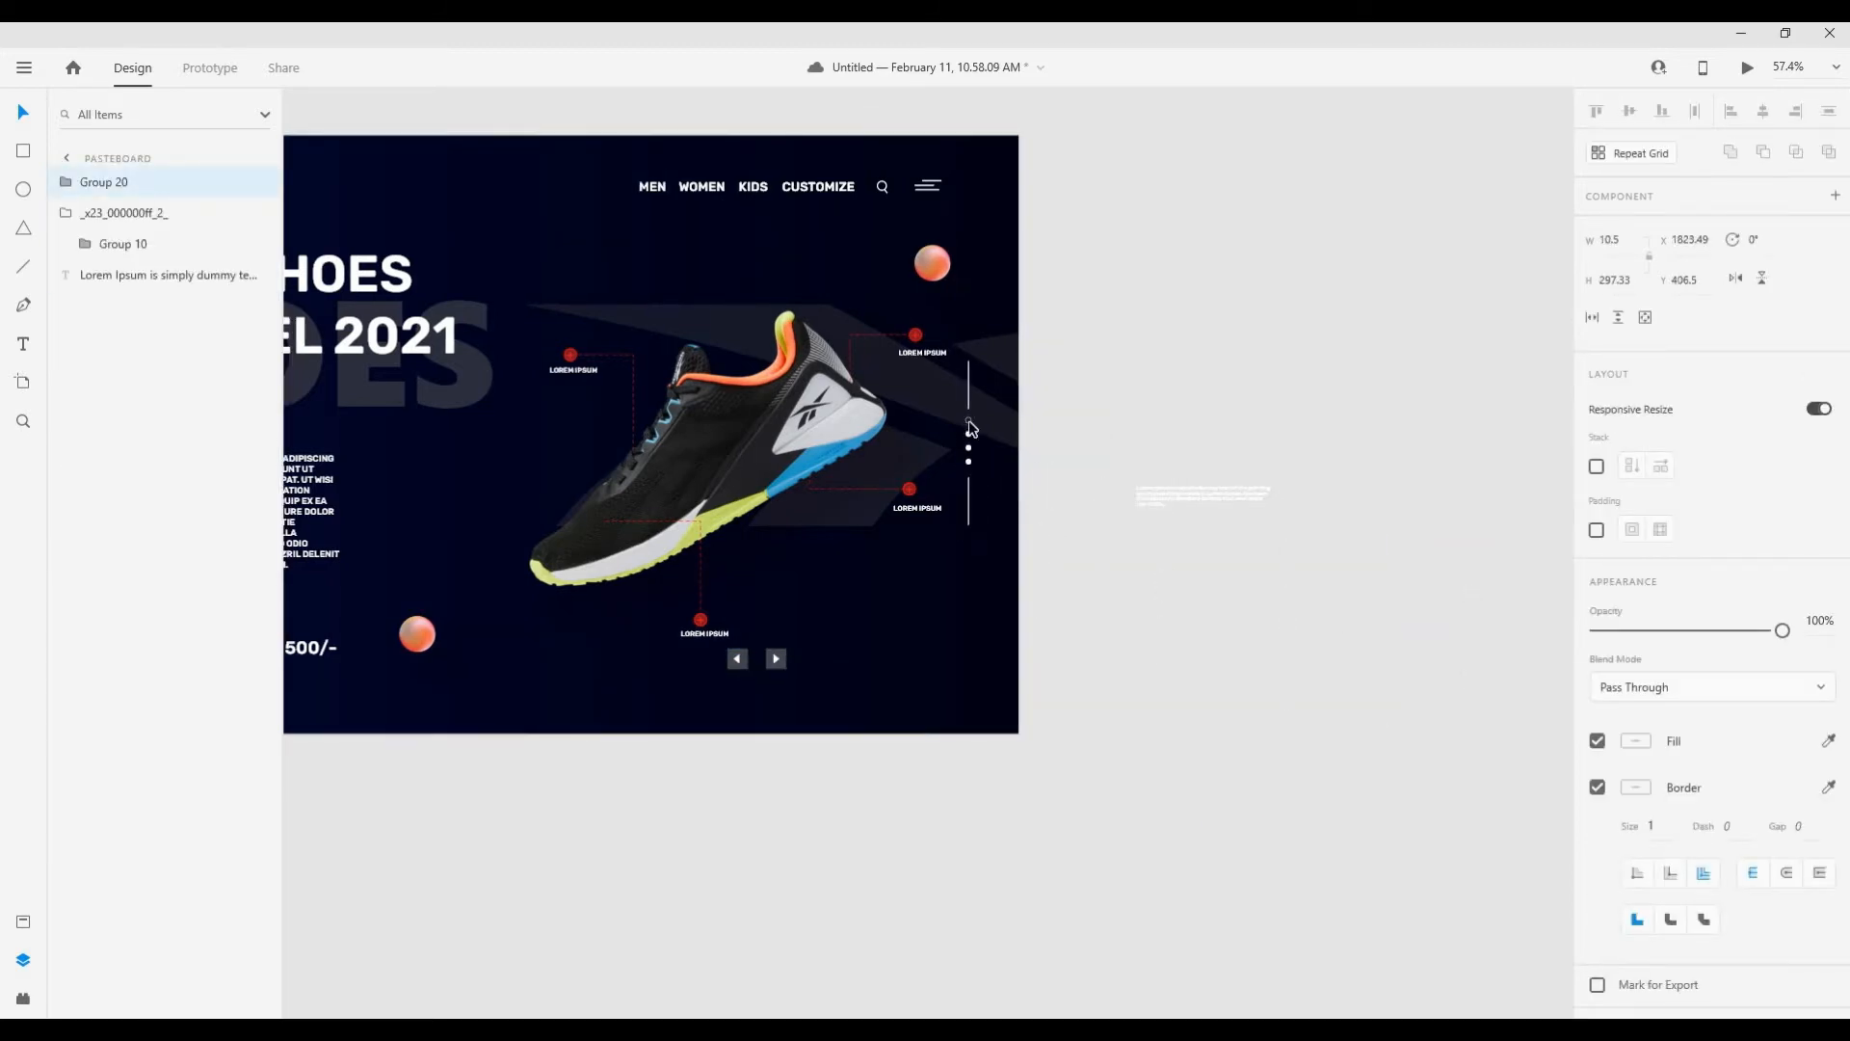
{"action": "left_click_drag", "start_coordinate": [964, 427], "coordinate": [965, 427]}
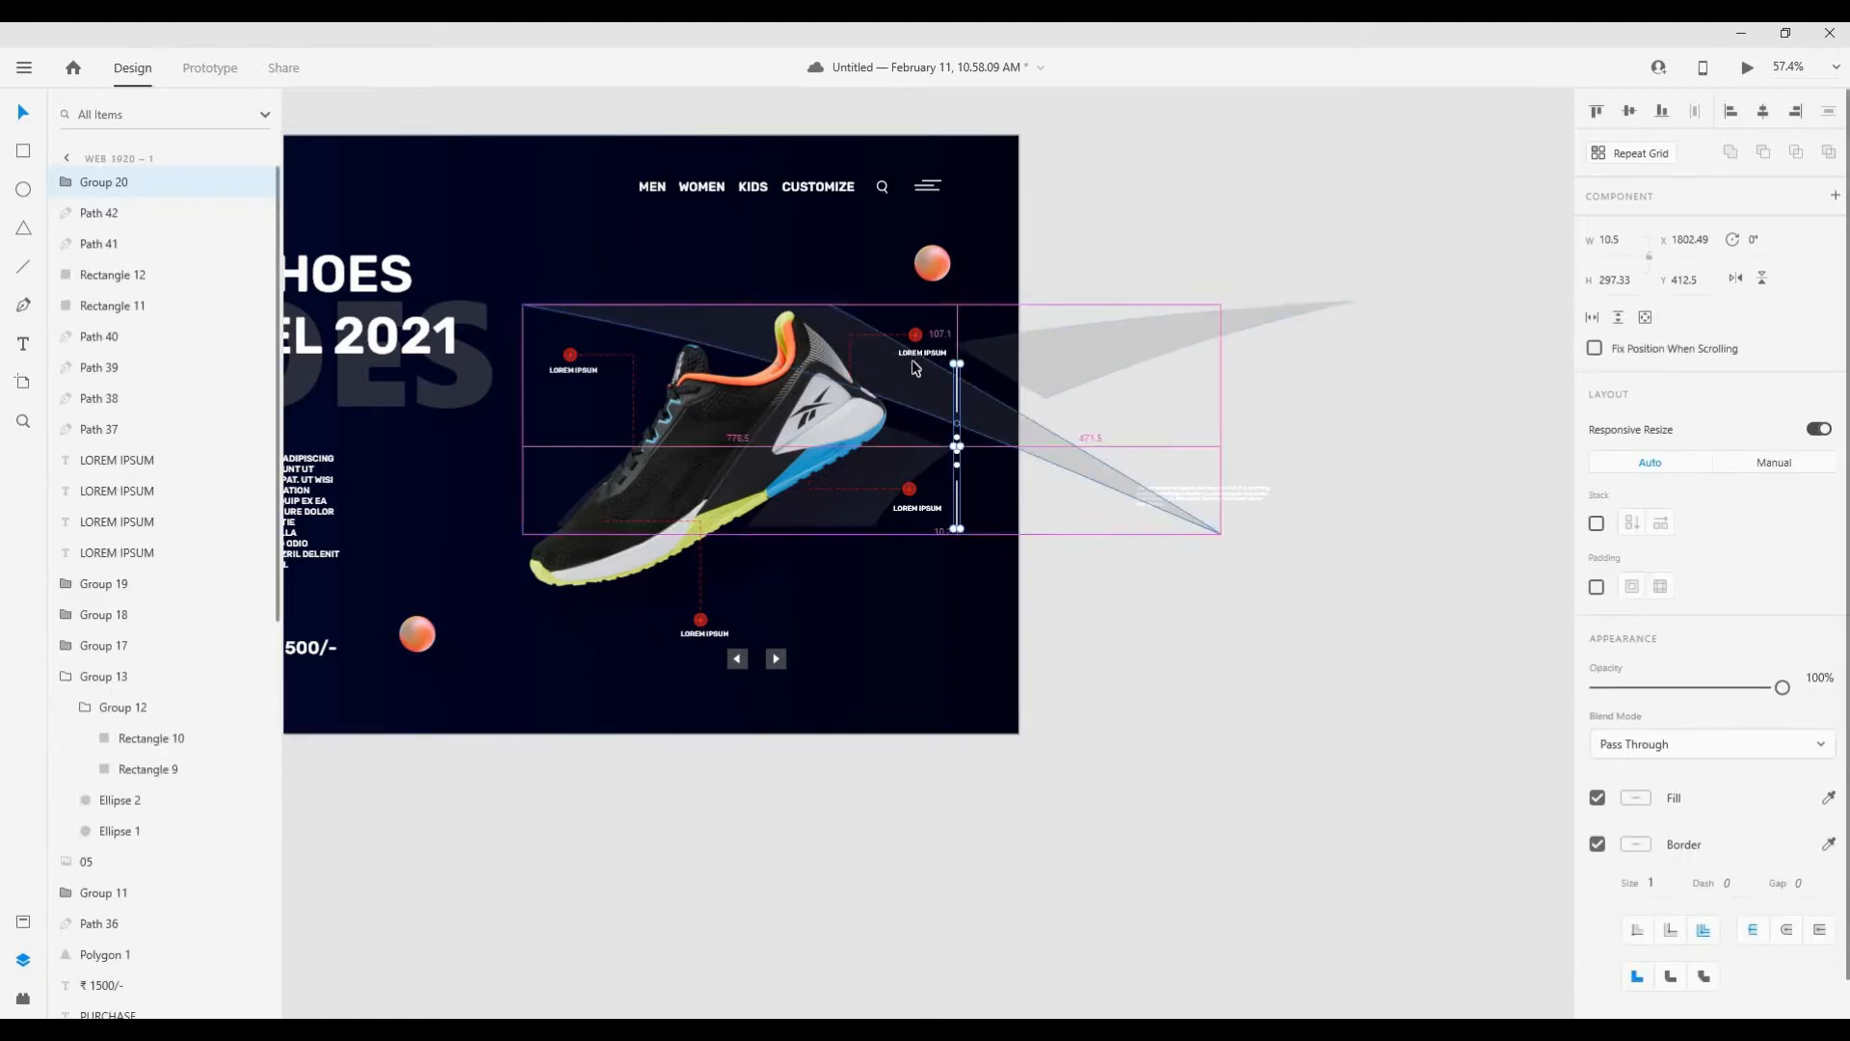
{"action": "scroll", "coordinate": [913, 361], "scroll_direction": "up", "scroll_amount": 3}
{"action": "left_click", "coordinate": [1180, 267]}
{"action": "scroll", "coordinate": [674, 519], "scroll_direction": "down", "scroll_amount": 3}
Step: Nudge the left plus marker, its LOREM IPSUM label and connector path together to the left, to about X 1058
{"action": "left_click", "coordinate": [779, 515]}
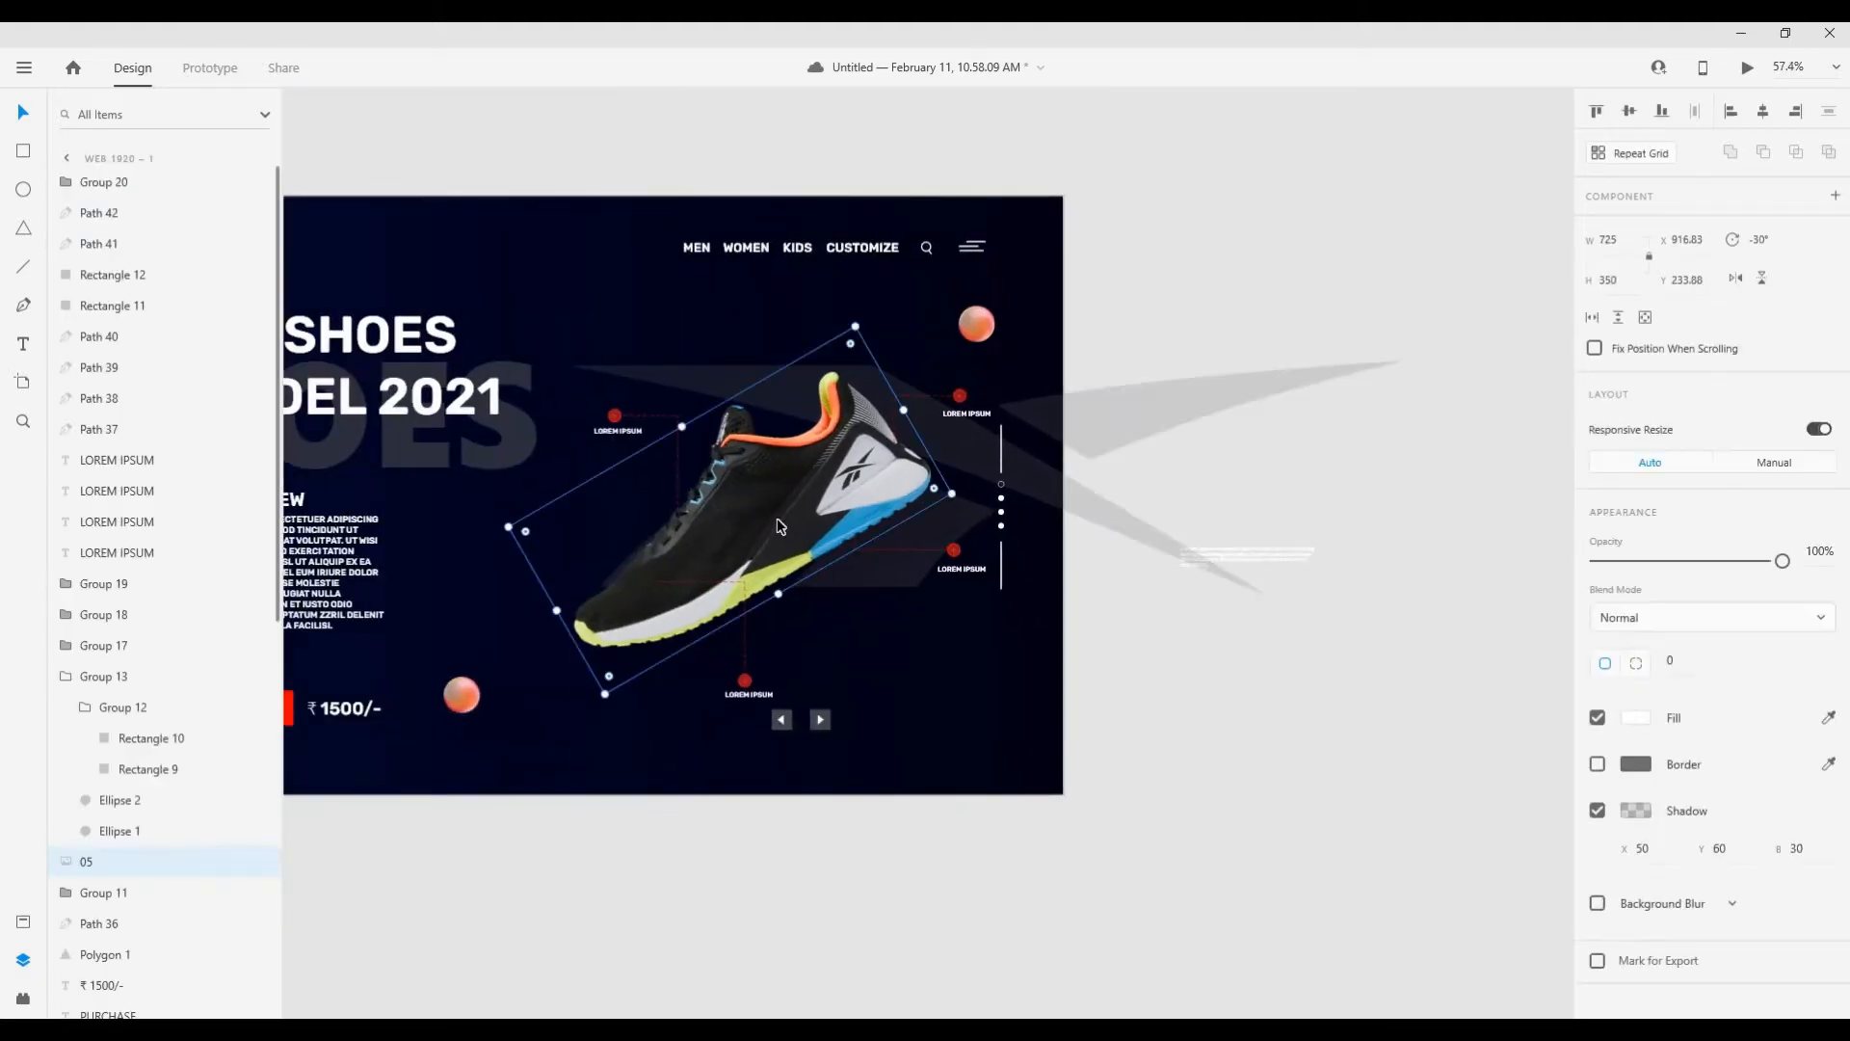
{"action": "scroll", "coordinate": [700, 510], "scroll_direction": "up", "scroll_amount": 3}
{"action": "left_click", "coordinate": [595, 424]}
{"action": "left_click", "coordinate": [641, 385], "text": "shift"}
{"action": "left_click", "coordinate": [565, 389], "text": "shift"}
{"action": "key", "text": "Left"}
{"action": "key", "text": "Left"}
{"action": "key", "text": "Left"}
{"action": "key", "text": "Left"}
{"action": "key", "text": "Left"}
{"action": "key", "text": "Left"}
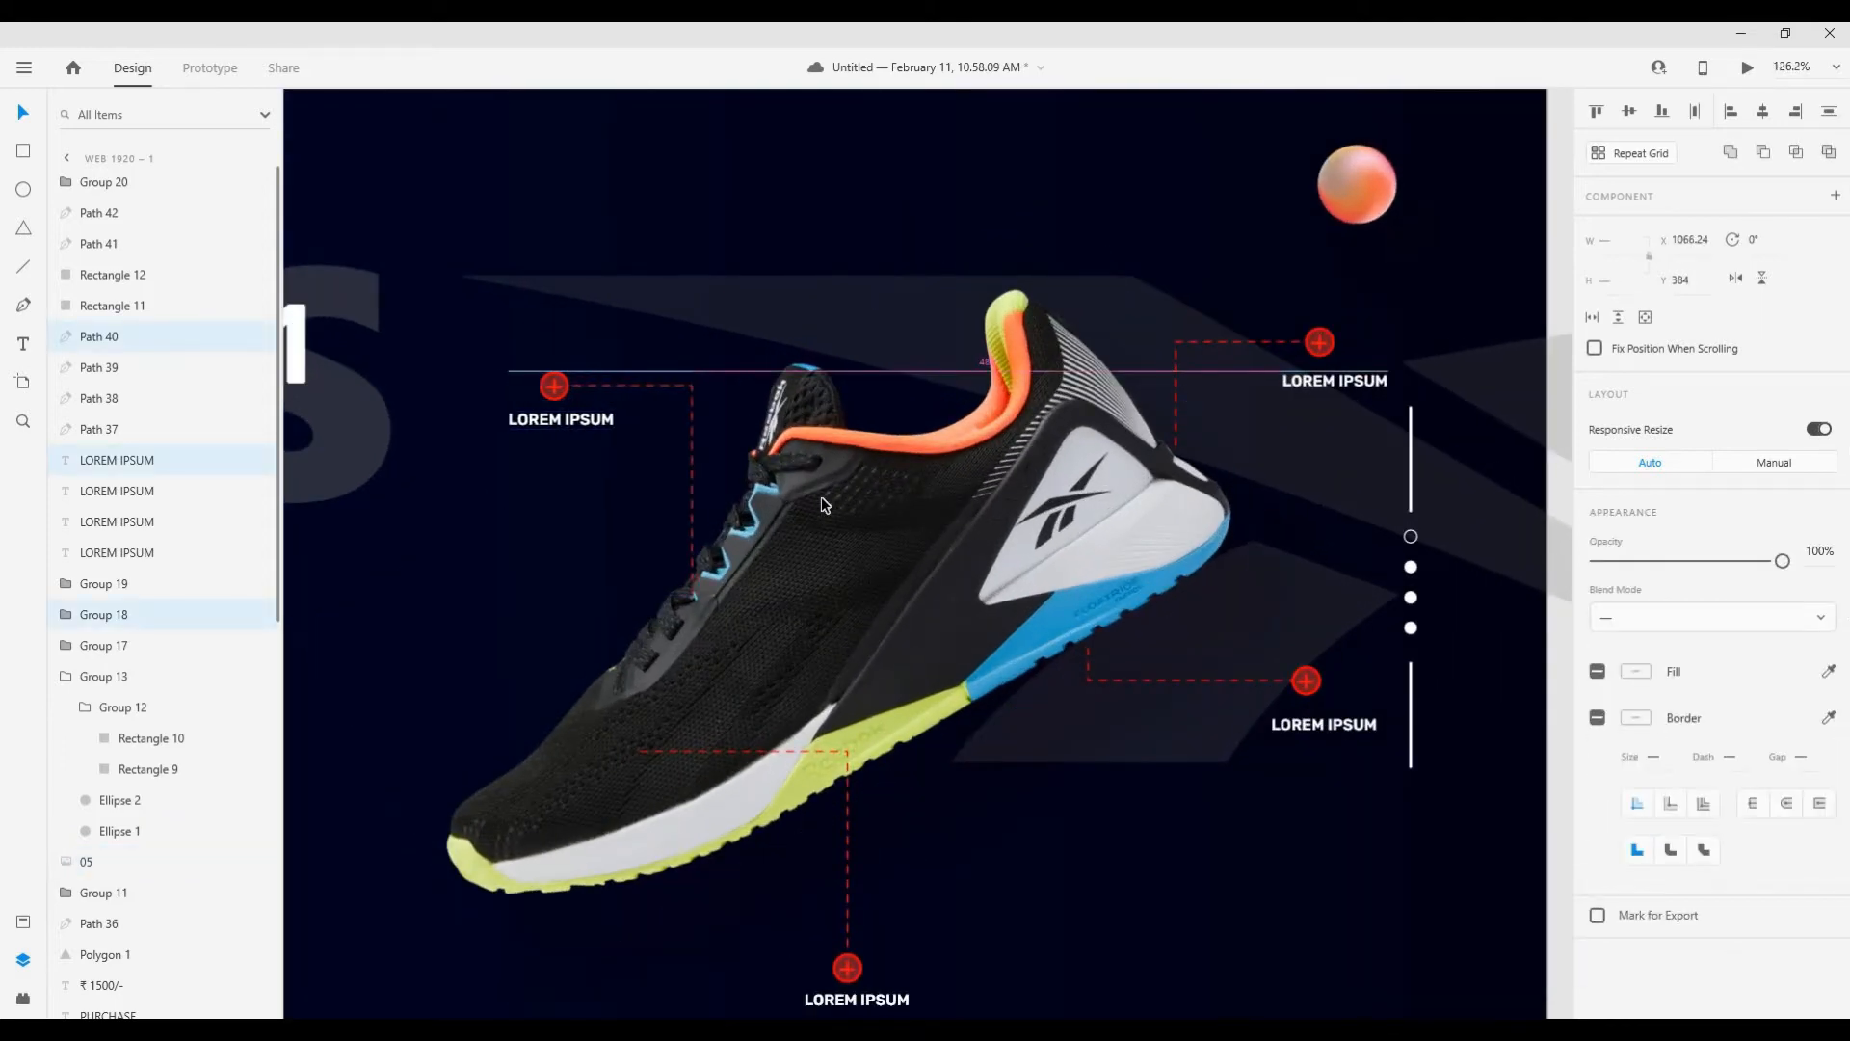
Step: Review the complete landing page layout, including the shoe, its callouts, the slider and the arrow buttons
{"action": "scroll", "coordinate": [823, 487], "scroll_direction": "down", "scroll_amount": 6}
{"action": "scroll", "coordinate": [823, 487], "scroll_direction": "up", "scroll_amount": 2}
{"action": "scroll", "coordinate": [906, 656], "scroll_direction": "down", "scroll_amount": 1}
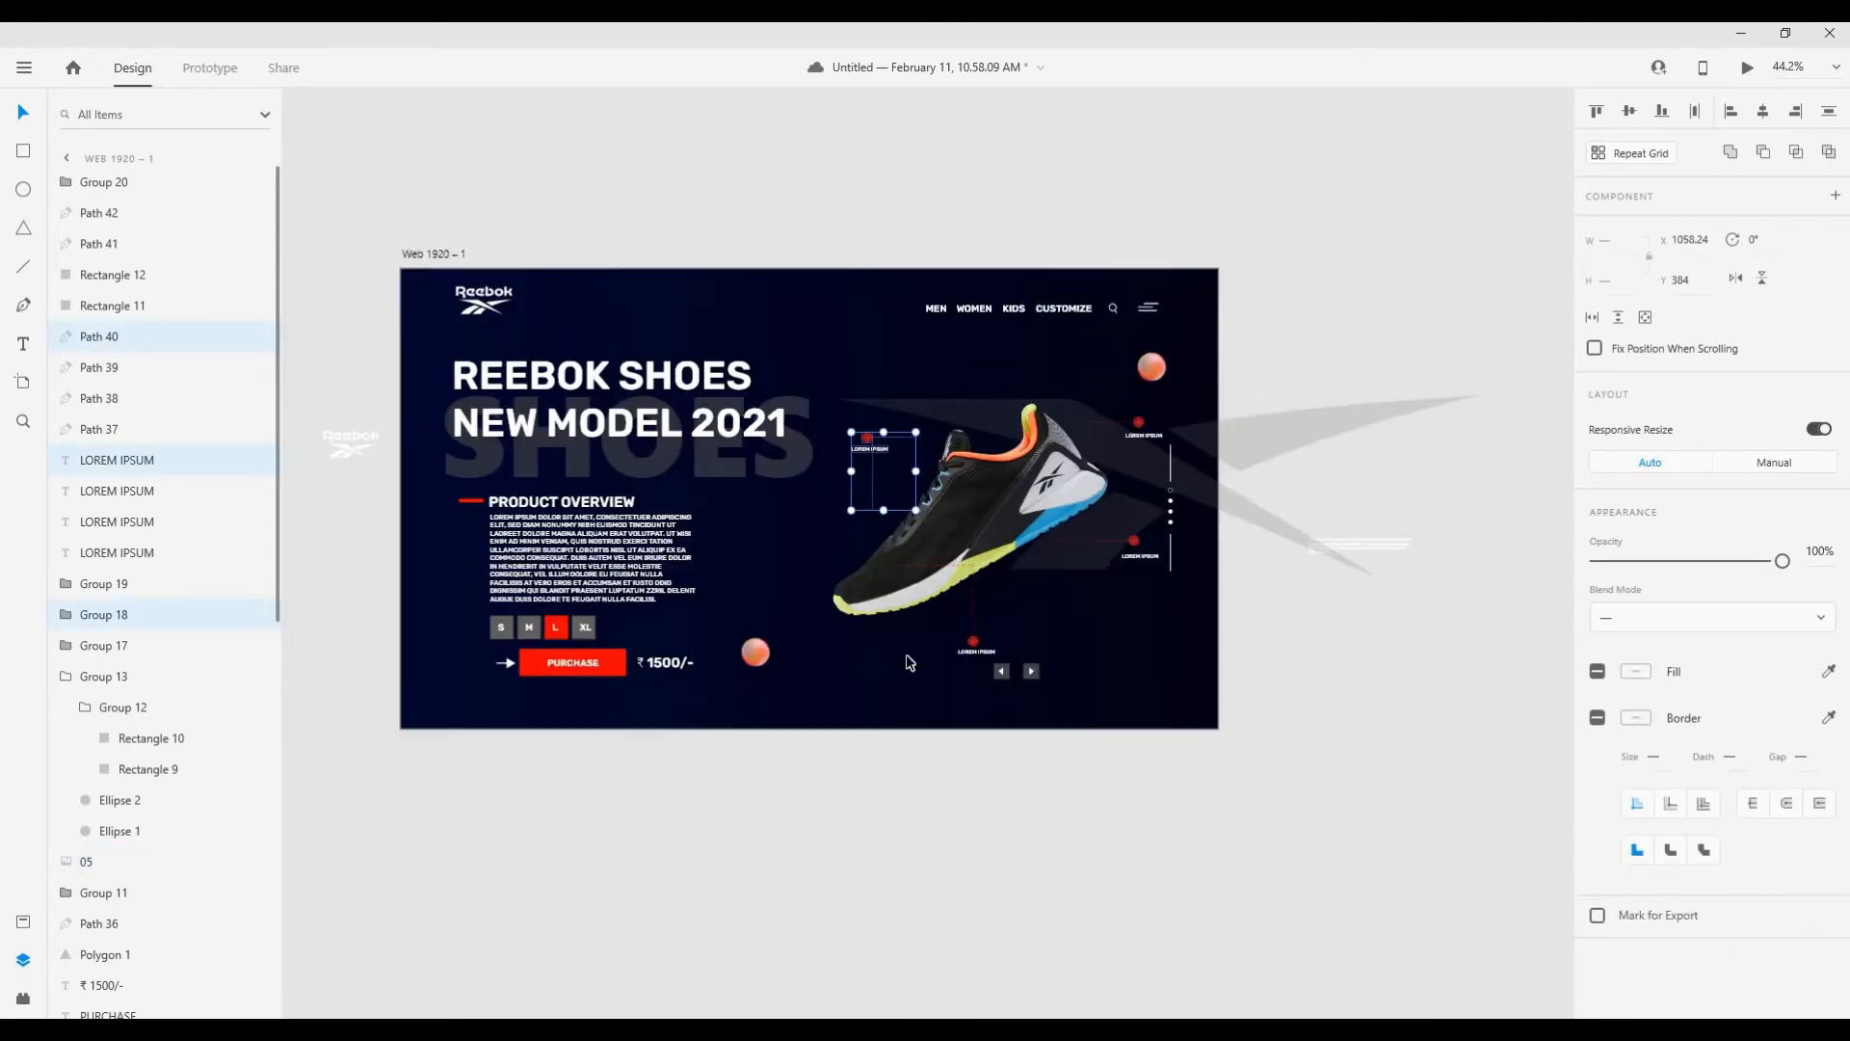
{"action": "left_click", "coordinate": [1036, 700]}
{"action": "scroll", "coordinate": [1077, 530], "scroll_direction": "up", "scroll_amount": 3}
{"action": "scroll", "coordinate": [1077, 530], "scroll_direction": "down", "scroll_amount": 4}
{"action": "scroll", "coordinate": [1078, 530], "scroll_direction": "down", "scroll_amount": 1}
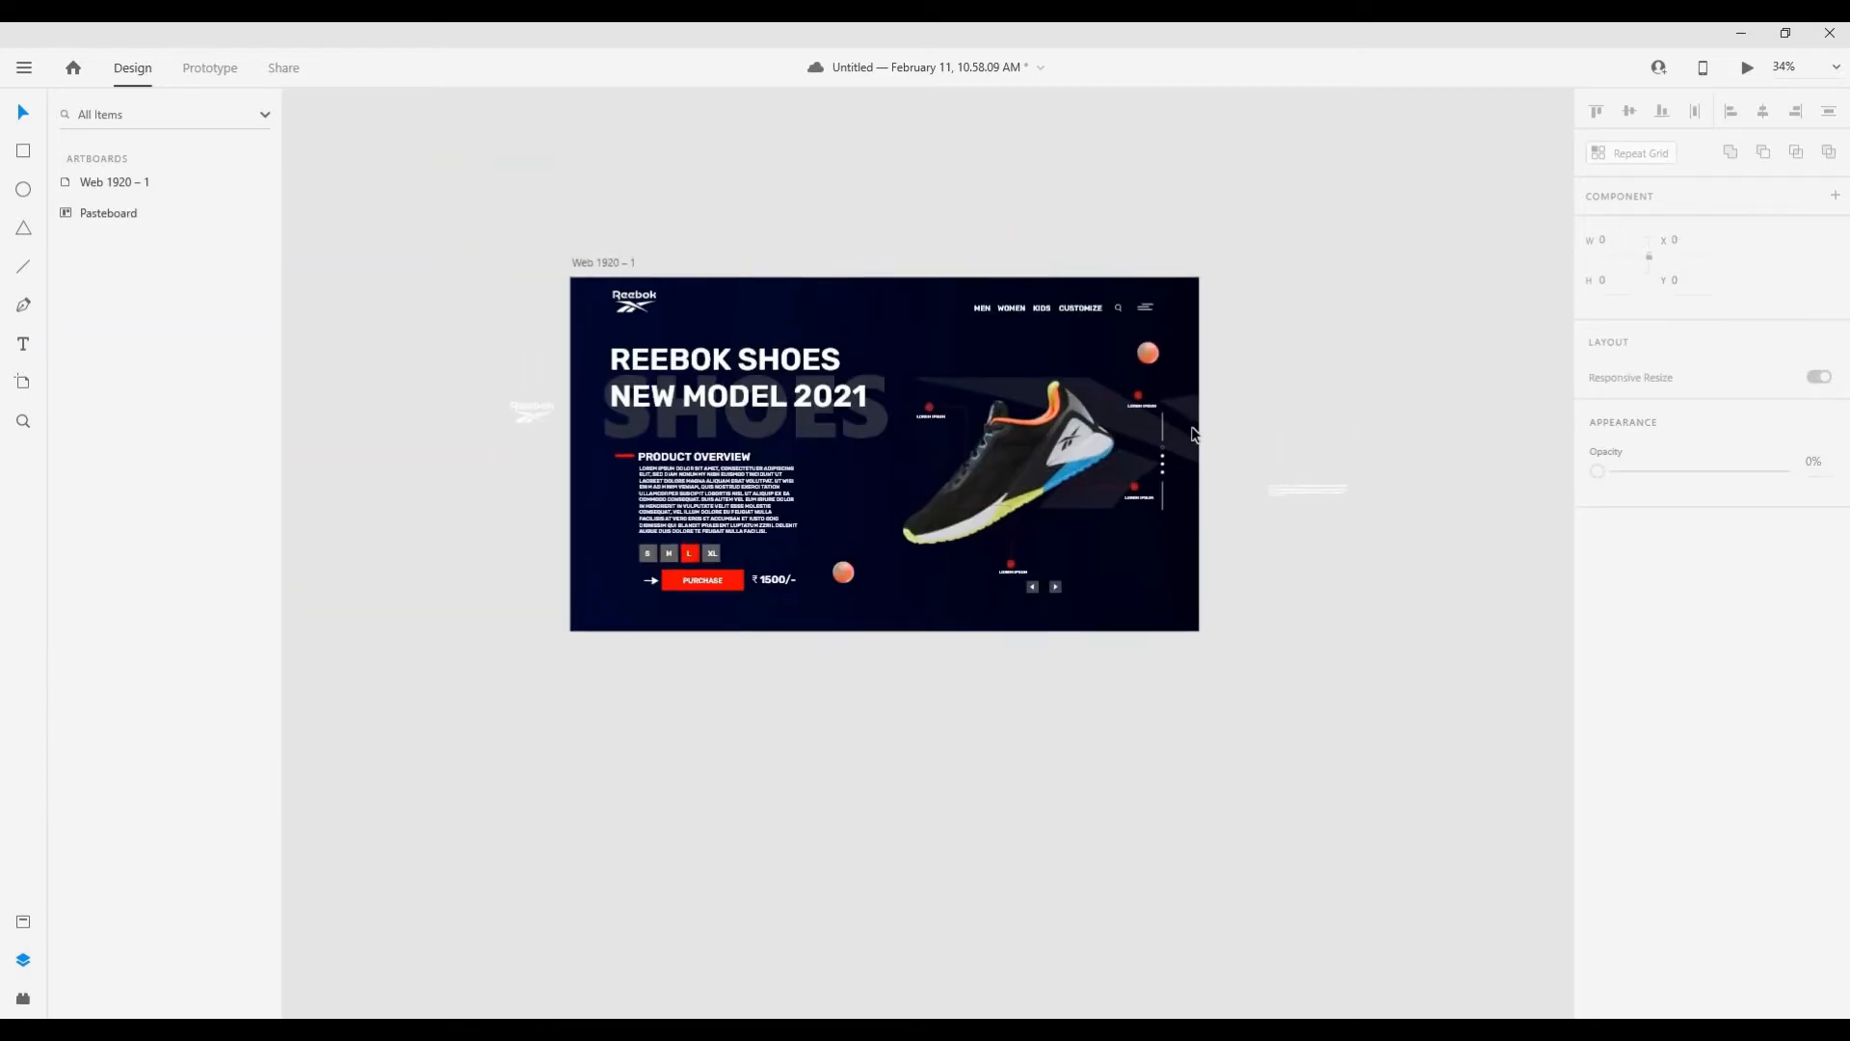
{"action": "scroll", "coordinate": [1192, 395], "scroll_direction": "up", "scroll_amount": 2}
{"action": "scroll", "coordinate": [1192, 395], "scroll_direction": "up", "scroll_amount": 1}
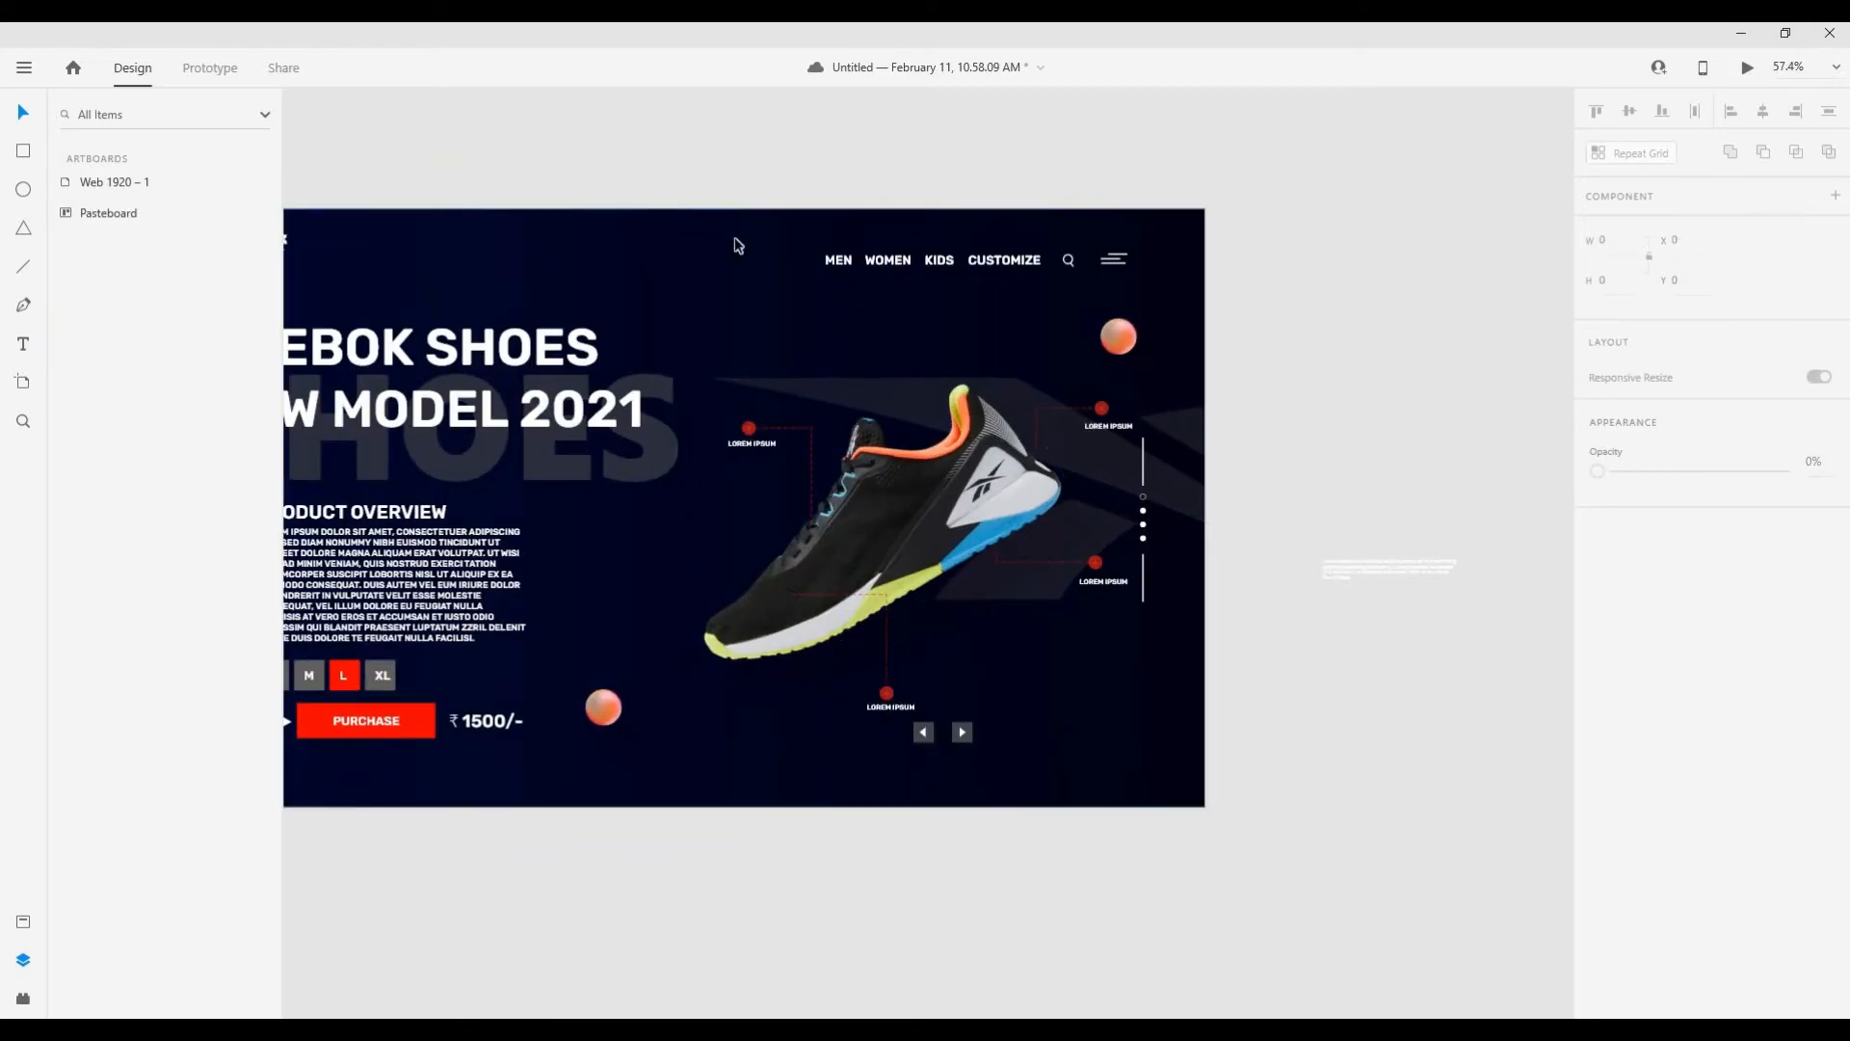
Step: Examine the darker version of the landing page across its whole artboard
{"action": "left_click", "coordinate": [874, 1029]}
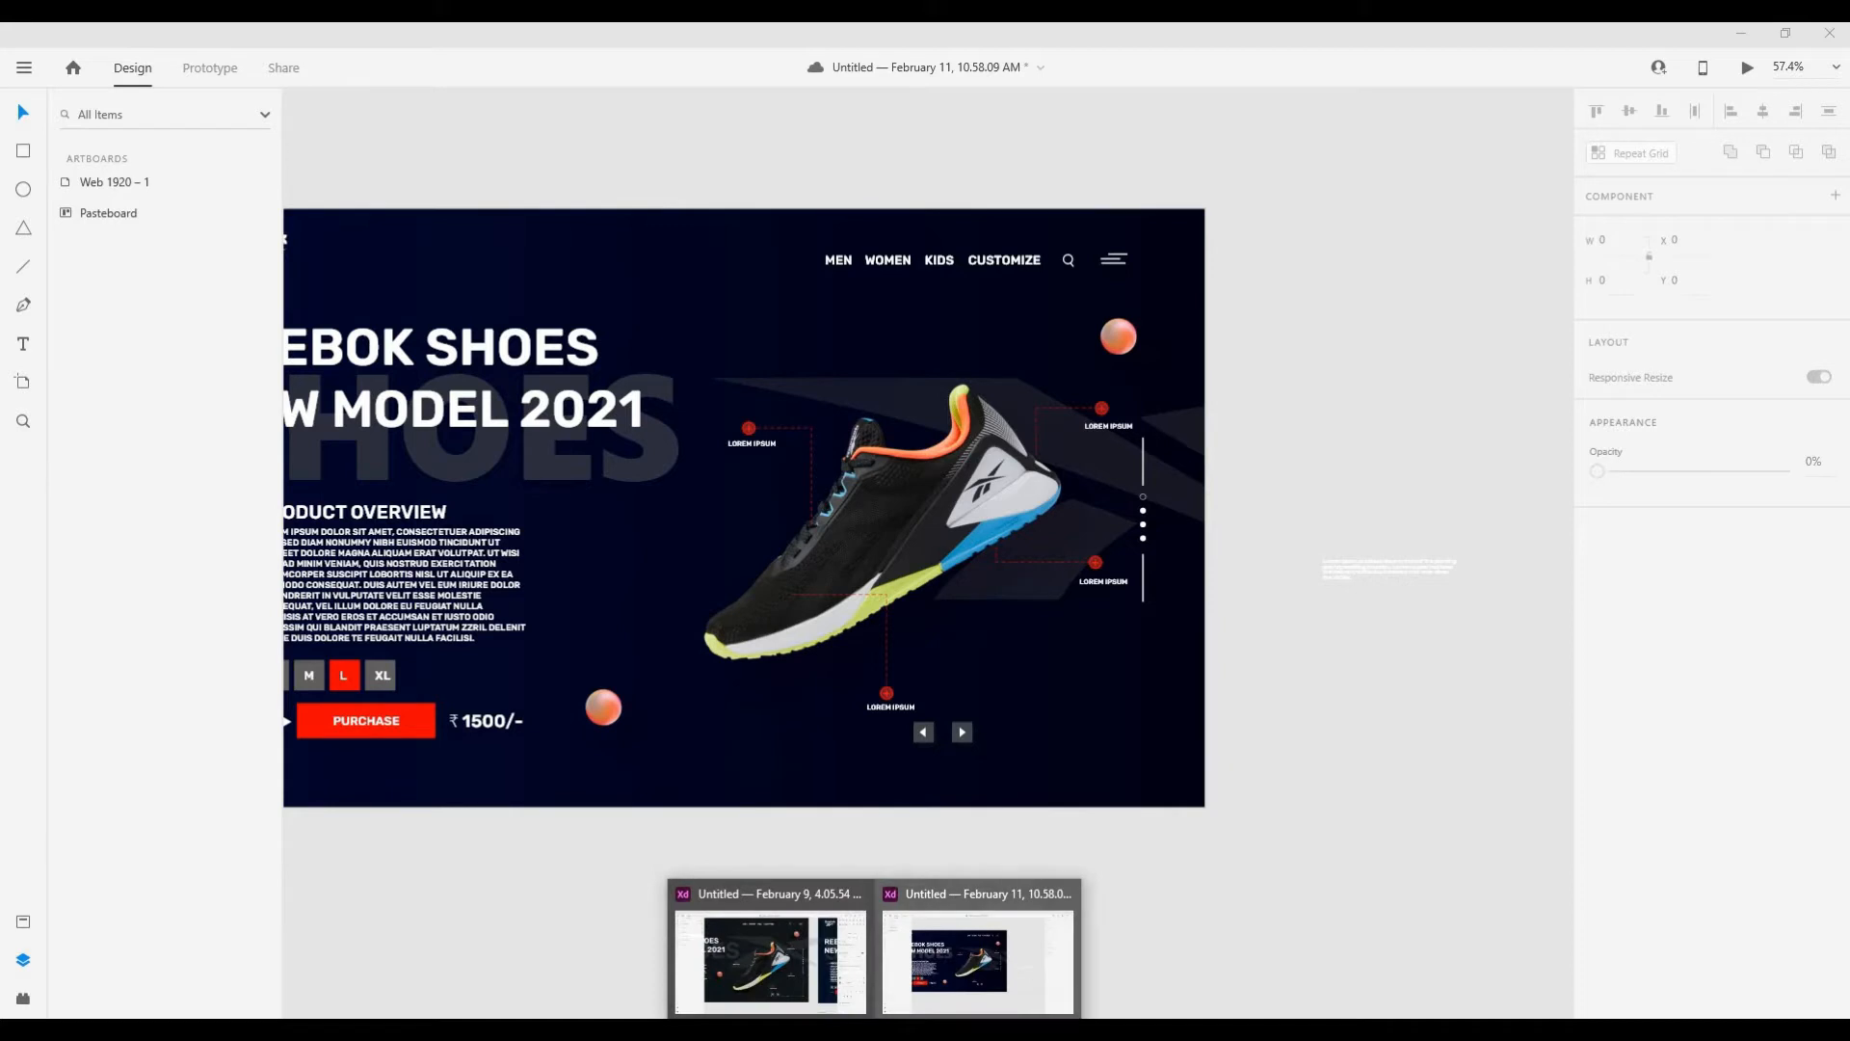
{"action": "left_click", "coordinate": [1604, 1029]}
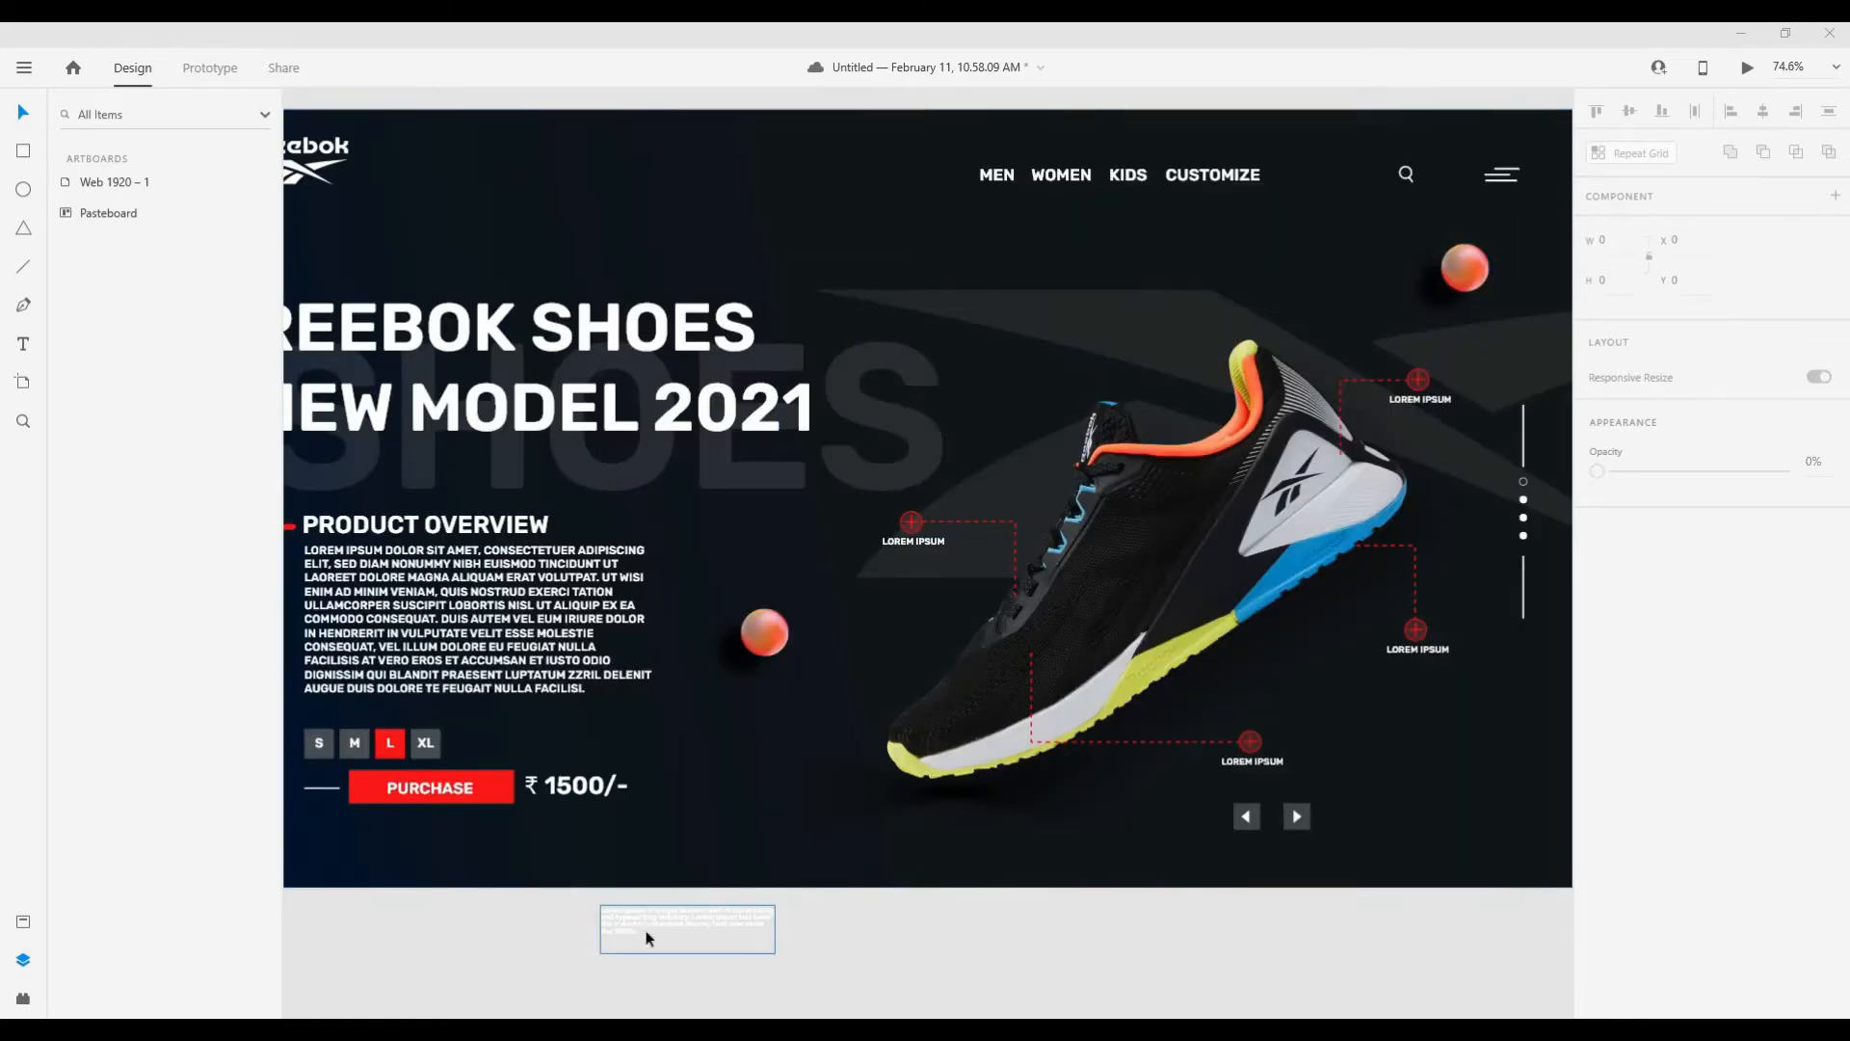
{"action": "left_click", "coordinate": [645, 930]}
{"action": "key", "text": "Escape"}
{"action": "scroll", "coordinate": [964, 732], "scroll_direction": "down", "scroll_amount": 3}
{"action": "left_click_drag", "start_coordinate": [1057, 674], "coordinate": [965, 693]}
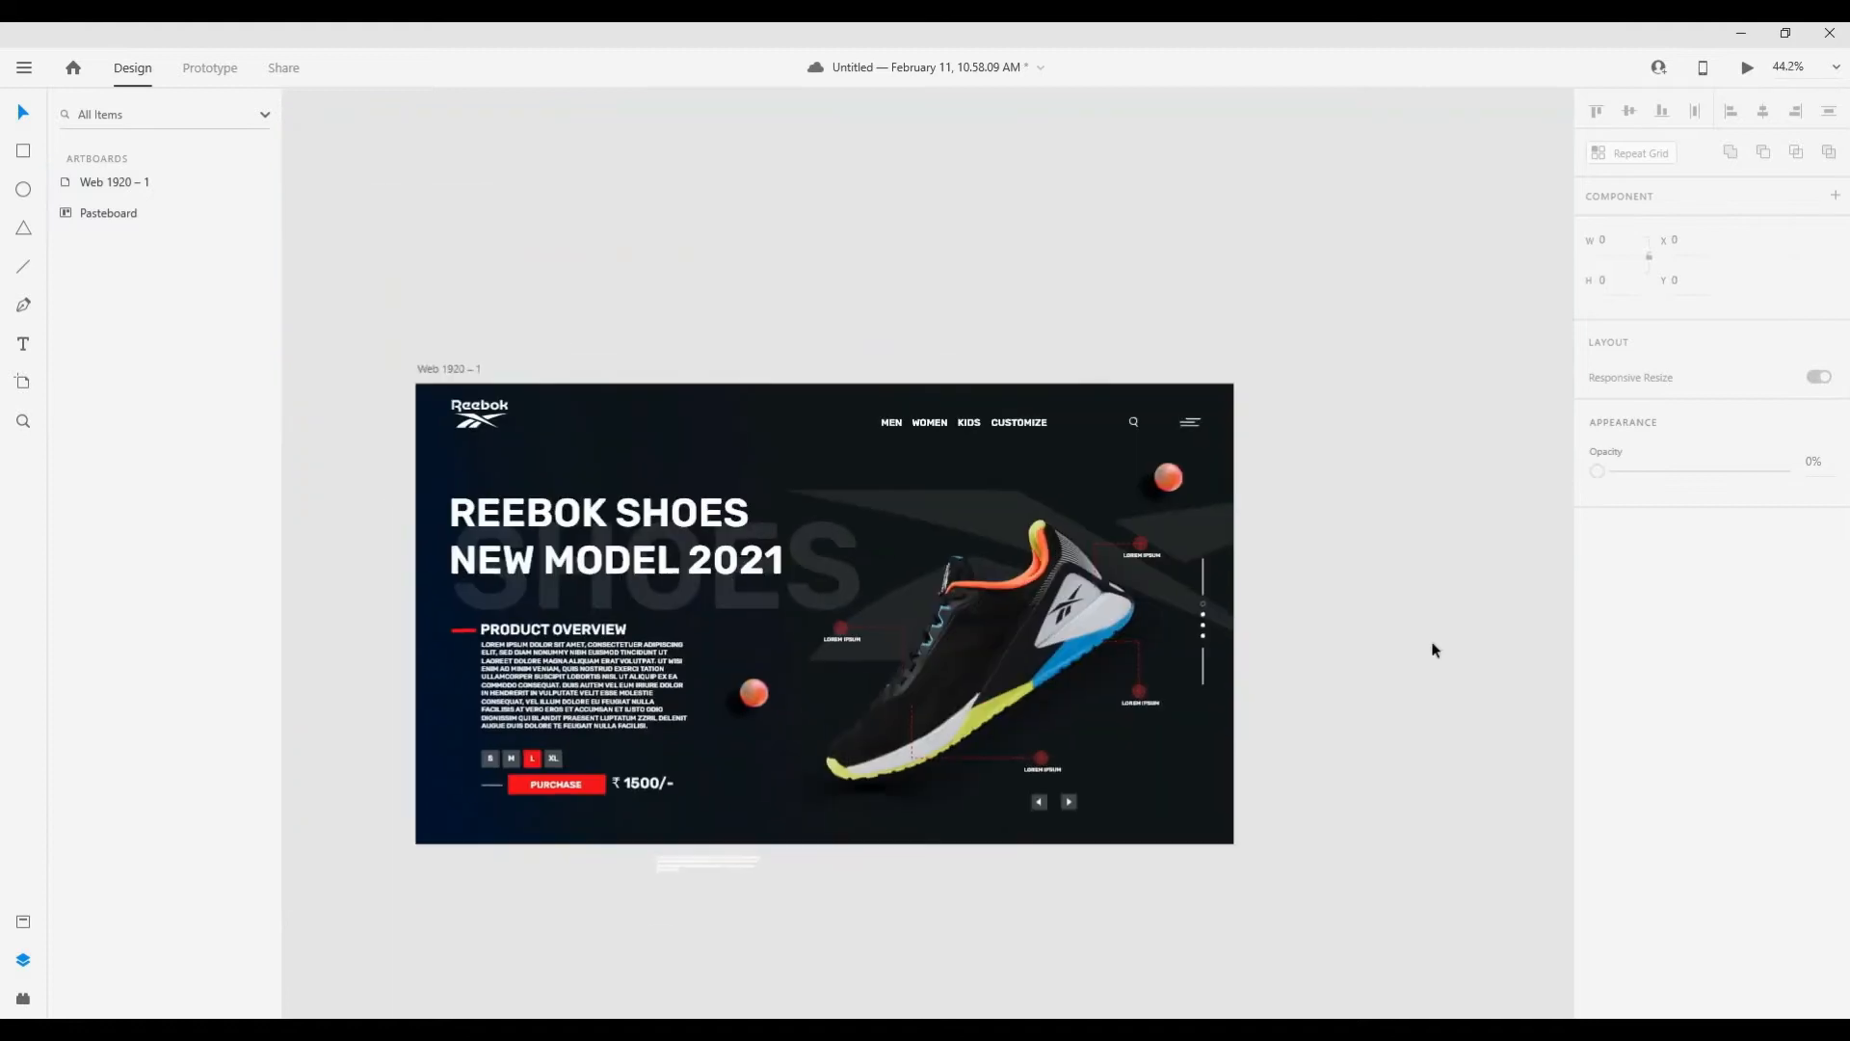
{"action": "scroll", "coordinate": [1231, 707], "scroll_direction": "up", "scroll_amount": 1}
{"action": "scroll", "coordinate": [1230, 706], "scroll_direction": "down", "scroll_amount": 1}
{"action": "left_click_drag", "start_coordinate": [1318, 721], "coordinate": [1129, 698]}
{"action": "scroll", "coordinate": [1131, 705], "scroll_direction": "left", "scroll_amount": 1}
{"action": "scroll", "coordinate": [1131, 705], "scroll_direction": "down", "scroll_amount": 1}
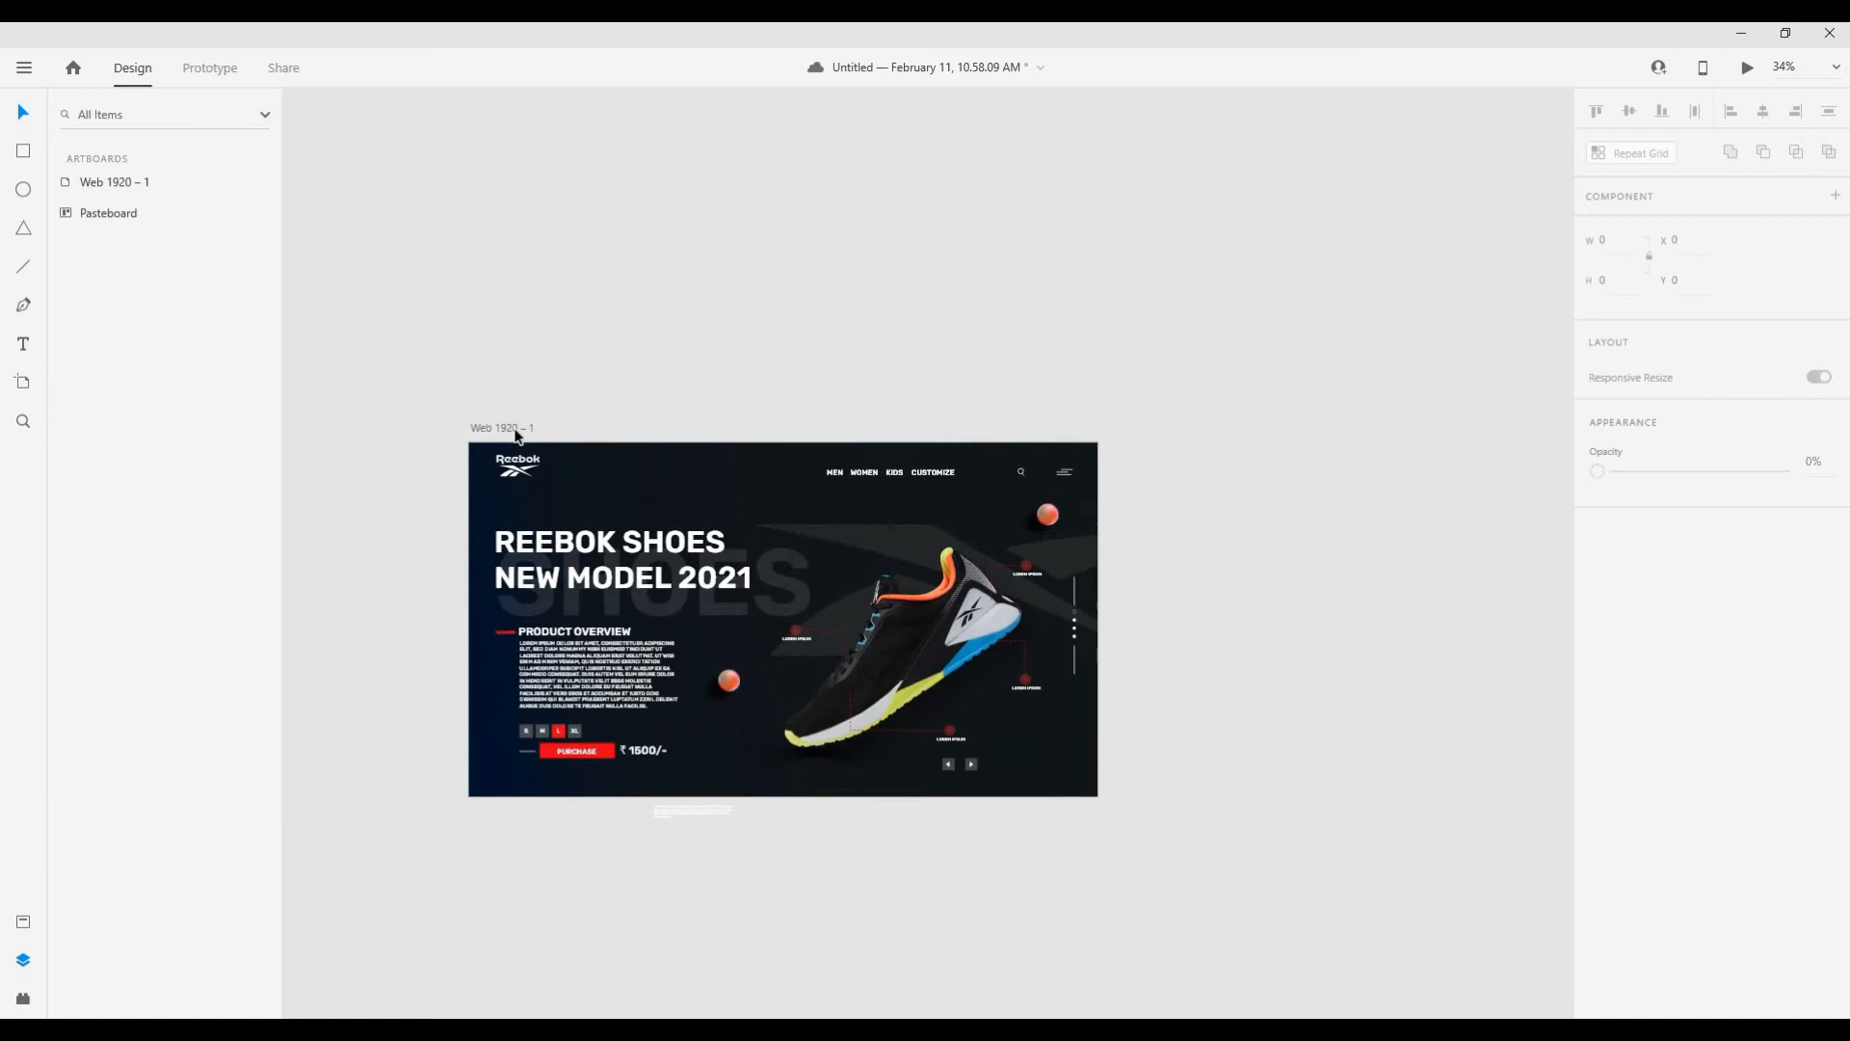
Step: Duplicate the Web 1920 – 1 artboard and place the copy beside the original at X 2009, Y 0
{"action": "left_click", "coordinate": [518, 430]}
{"action": "scroll", "coordinate": [717, 490], "scroll_direction": "down", "scroll_amount": 1}
{"action": "scroll", "coordinate": [717, 490], "scroll_direction": "down", "scroll_amount": 2}
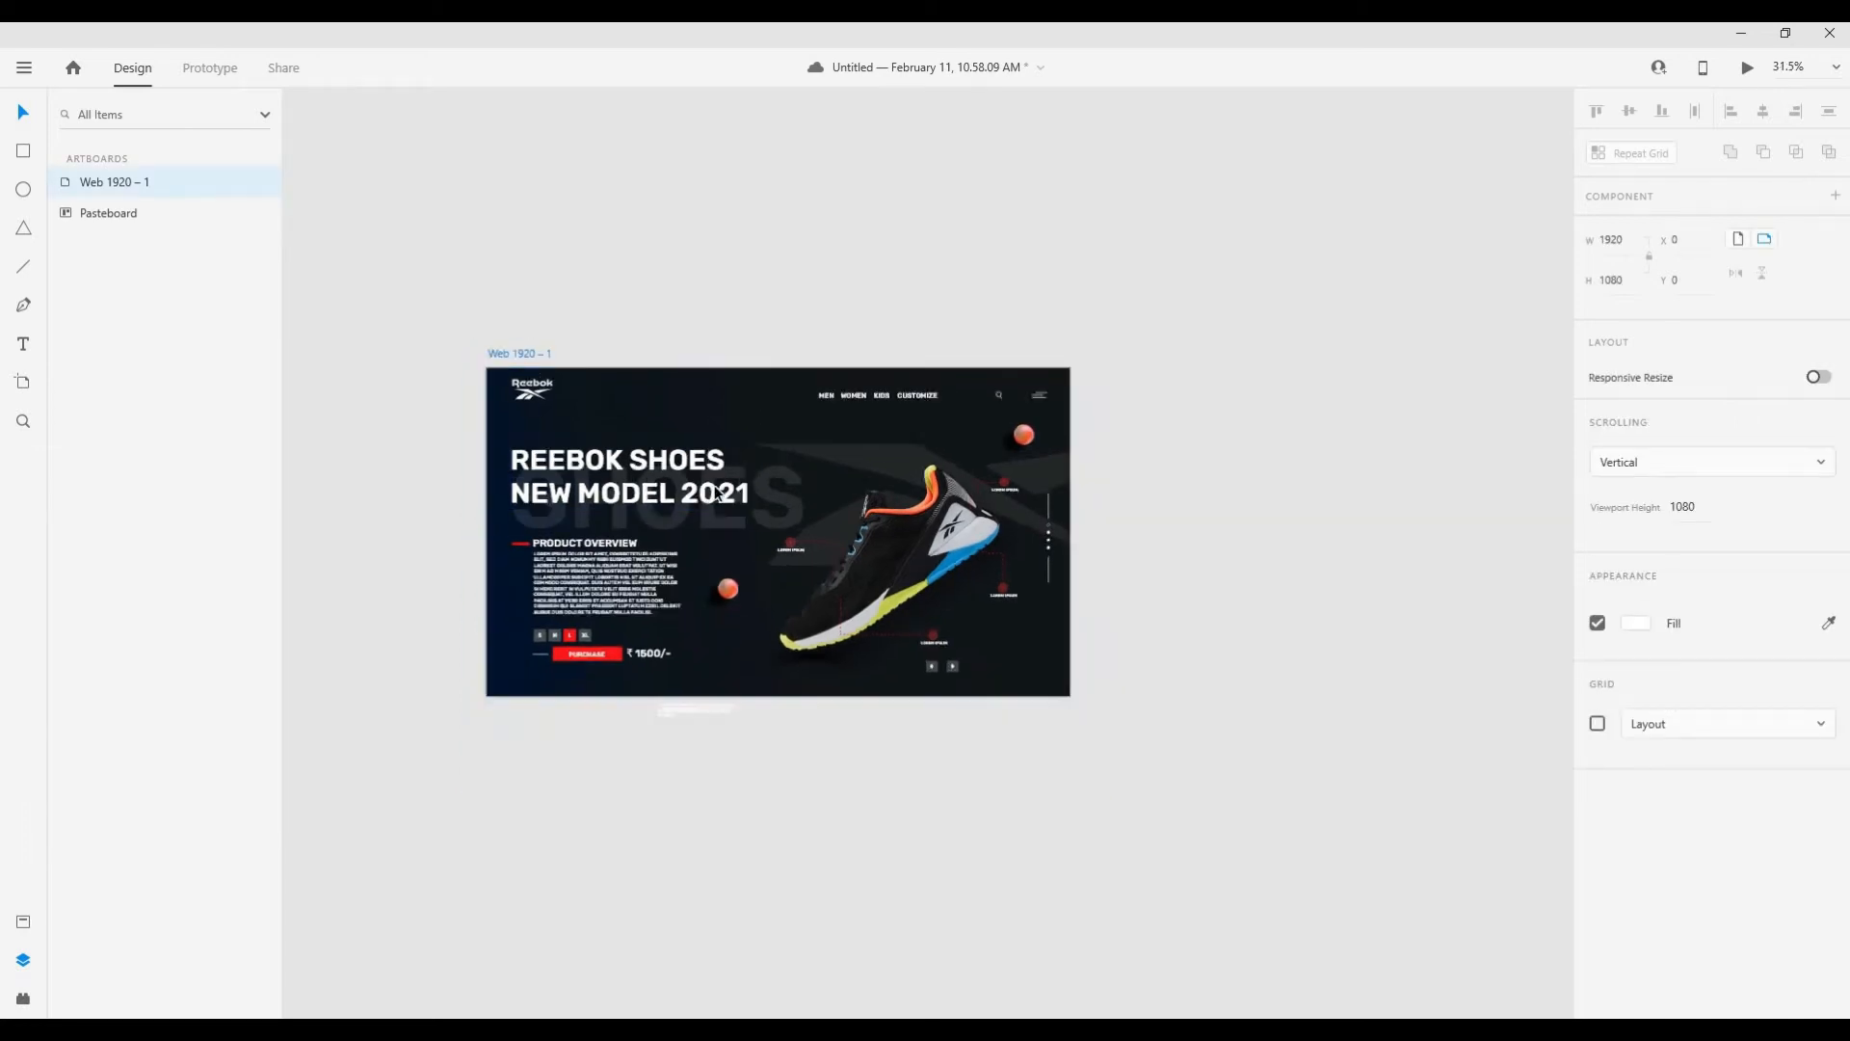
{"action": "scroll", "coordinate": [711, 472], "scroll_direction": "up", "scroll_amount": 1}
{"action": "key", "text": "ctrl+d"}
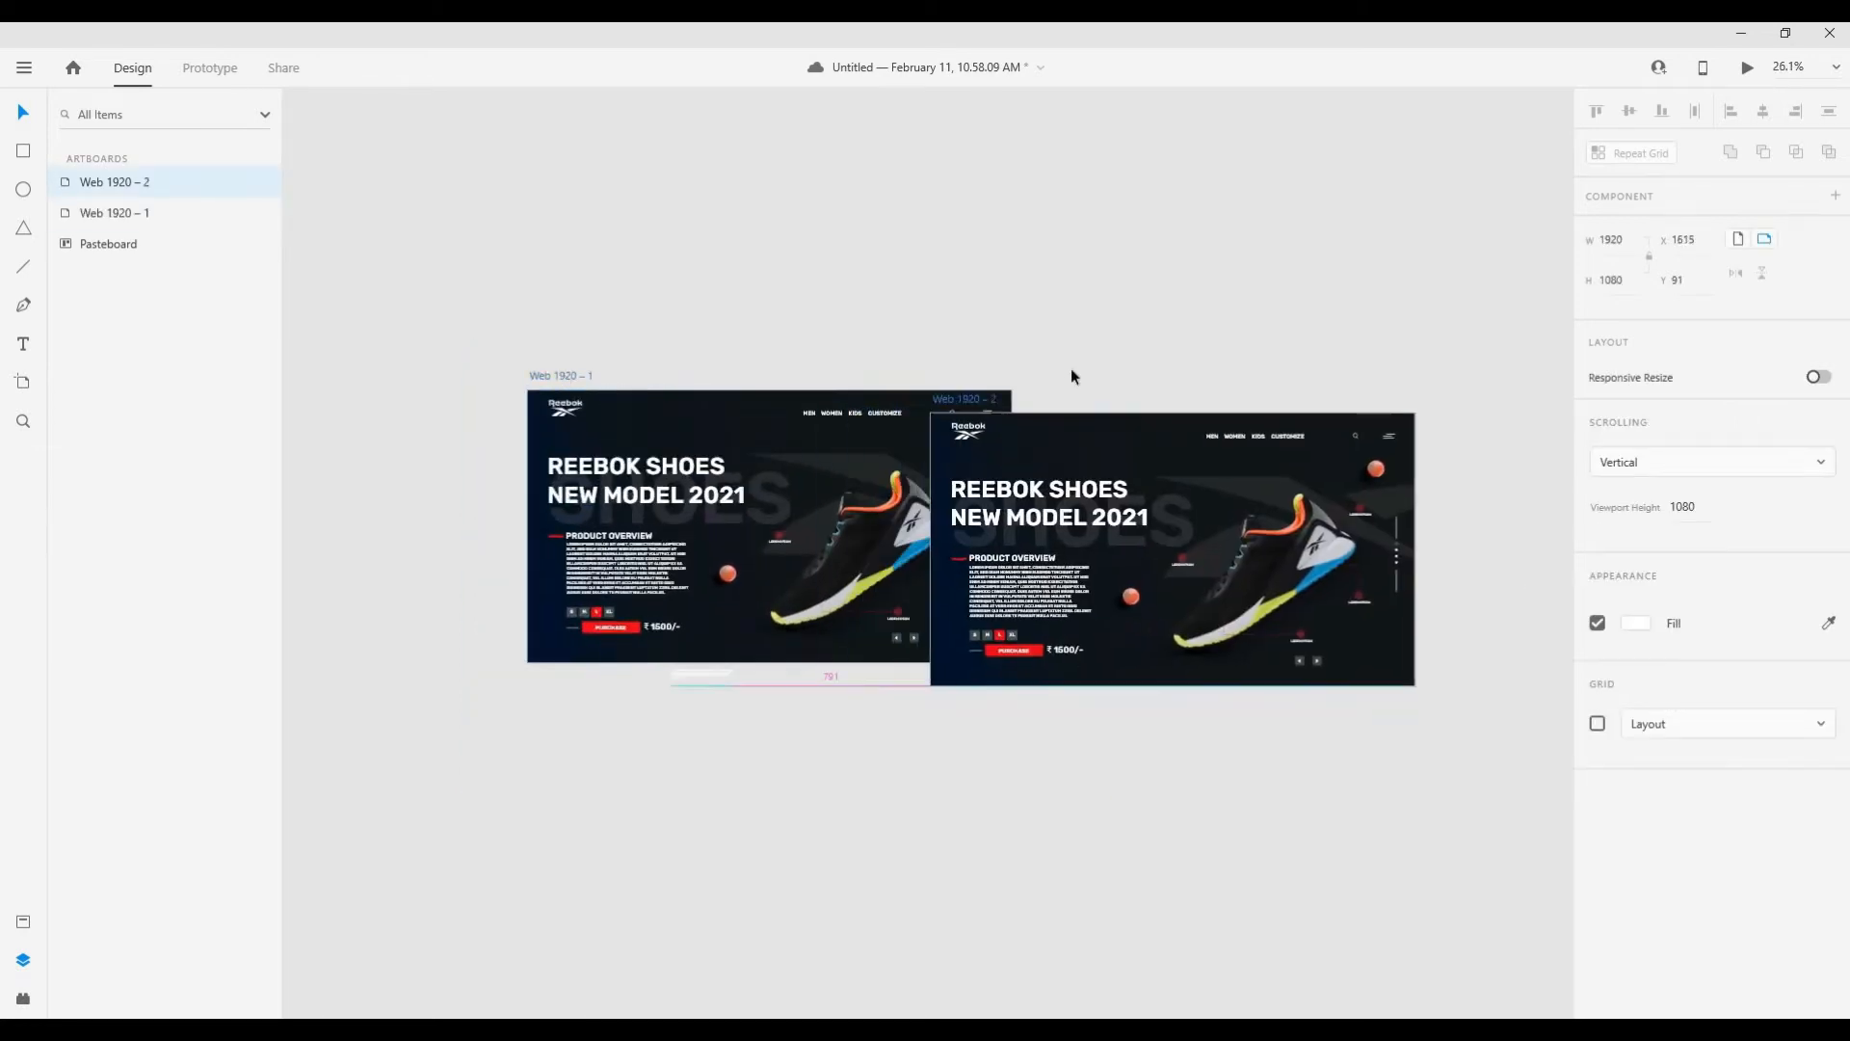
{"action": "left_click_drag", "start_coordinate": [1235, 532], "coordinate": [993, 609]}
{"action": "scroll", "coordinate": [993, 605], "scroll_direction": "up", "scroll_amount": 2}
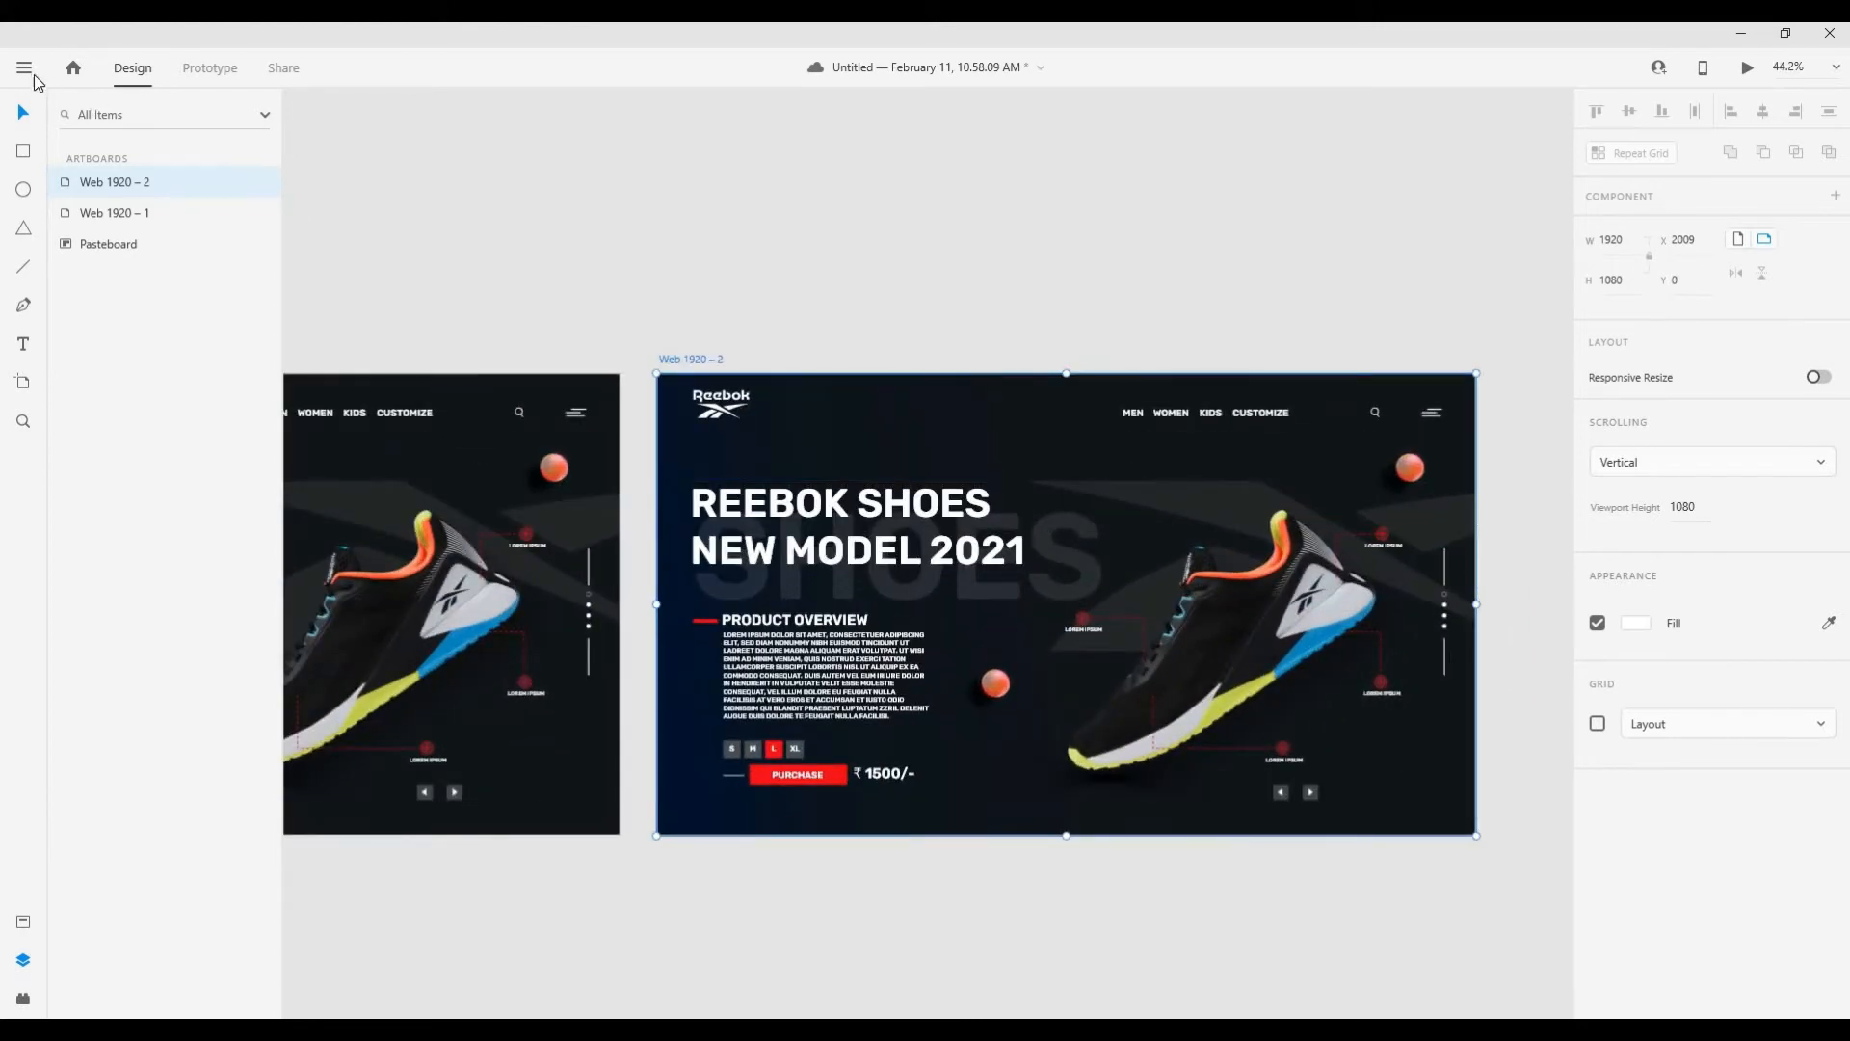
Step: Delete the shoe image group from the duplicated artboard
{"action": "left_click", "coordinate": [1149, 577]}
{"action": "scroll", "coordinate": [1149, 575], "scroll_direction": "up", "scroll_amount": 2}
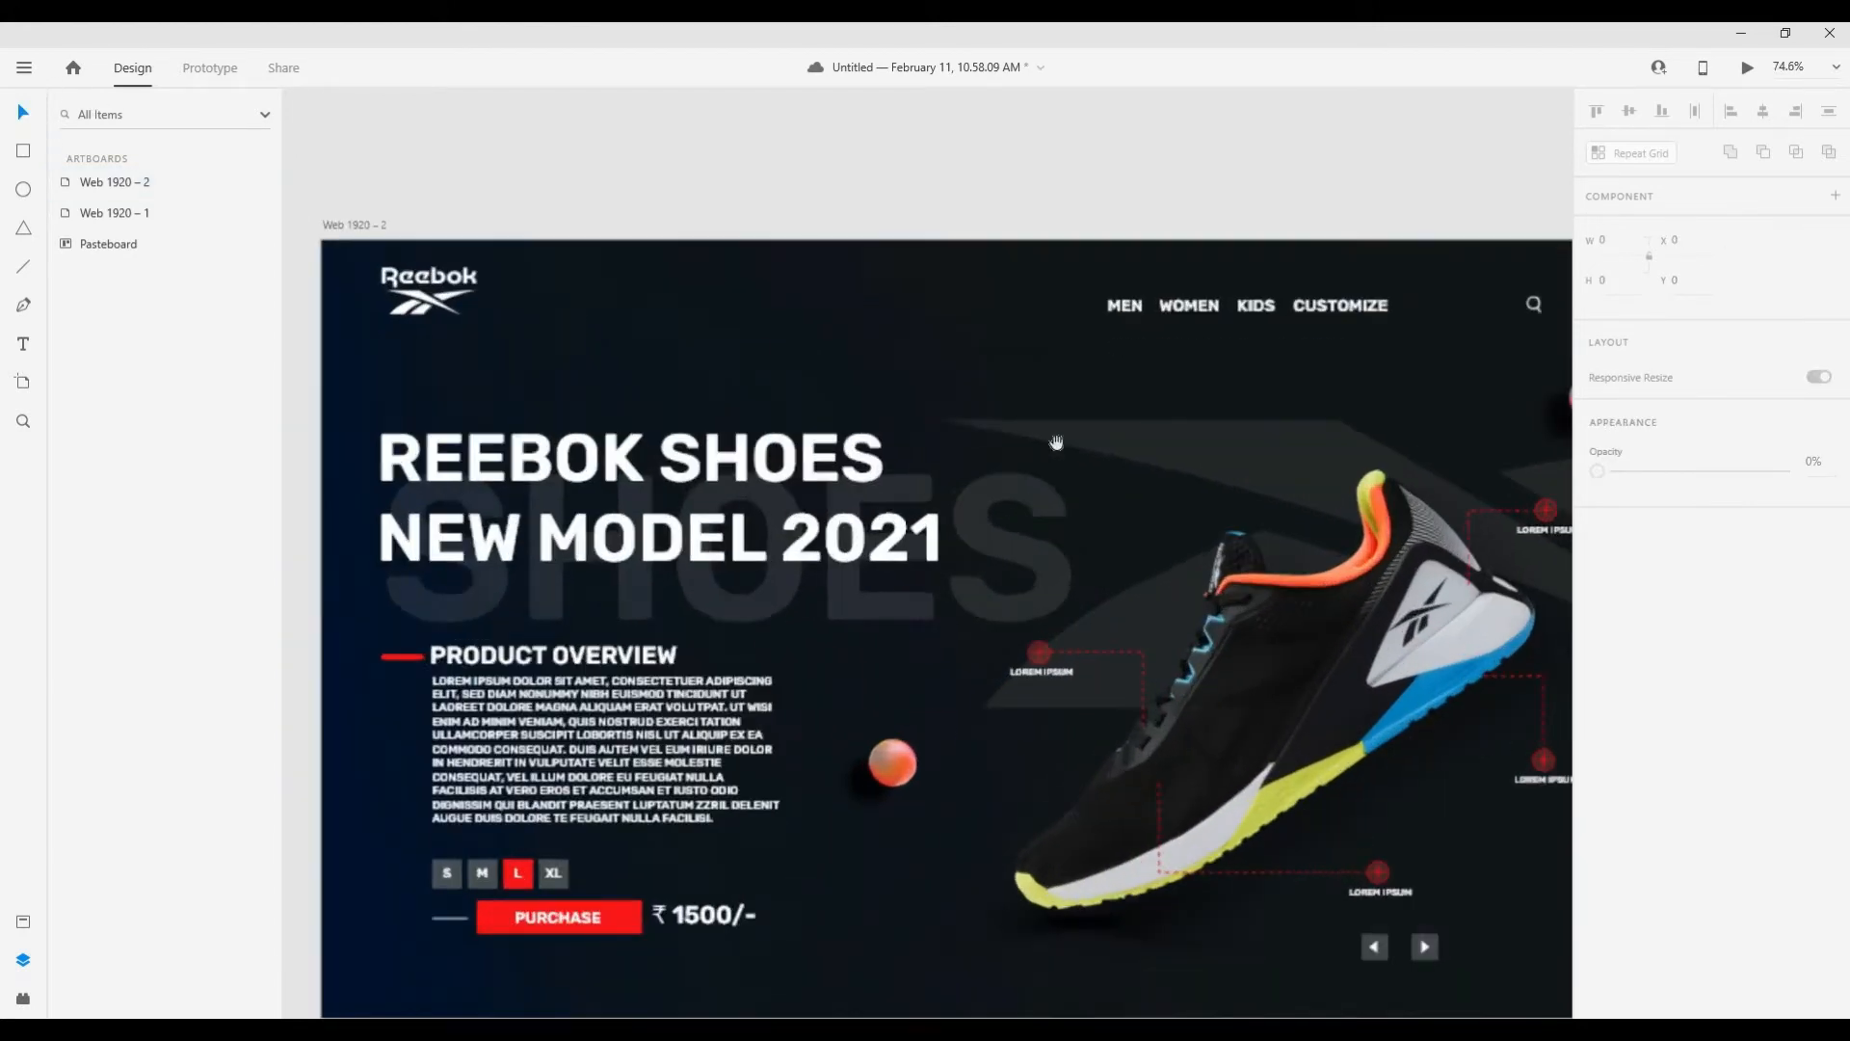
{"action": "left_click_drag", "start_coordinate": [1253, 686], "coordinate": [1095, 523]}
{"action": "scroll", "coordinate": [1095, 525], "scroll_direction": "down", "scroll_amount": 1}
{"action": "left_click", "coordinate": [1192, 516]}
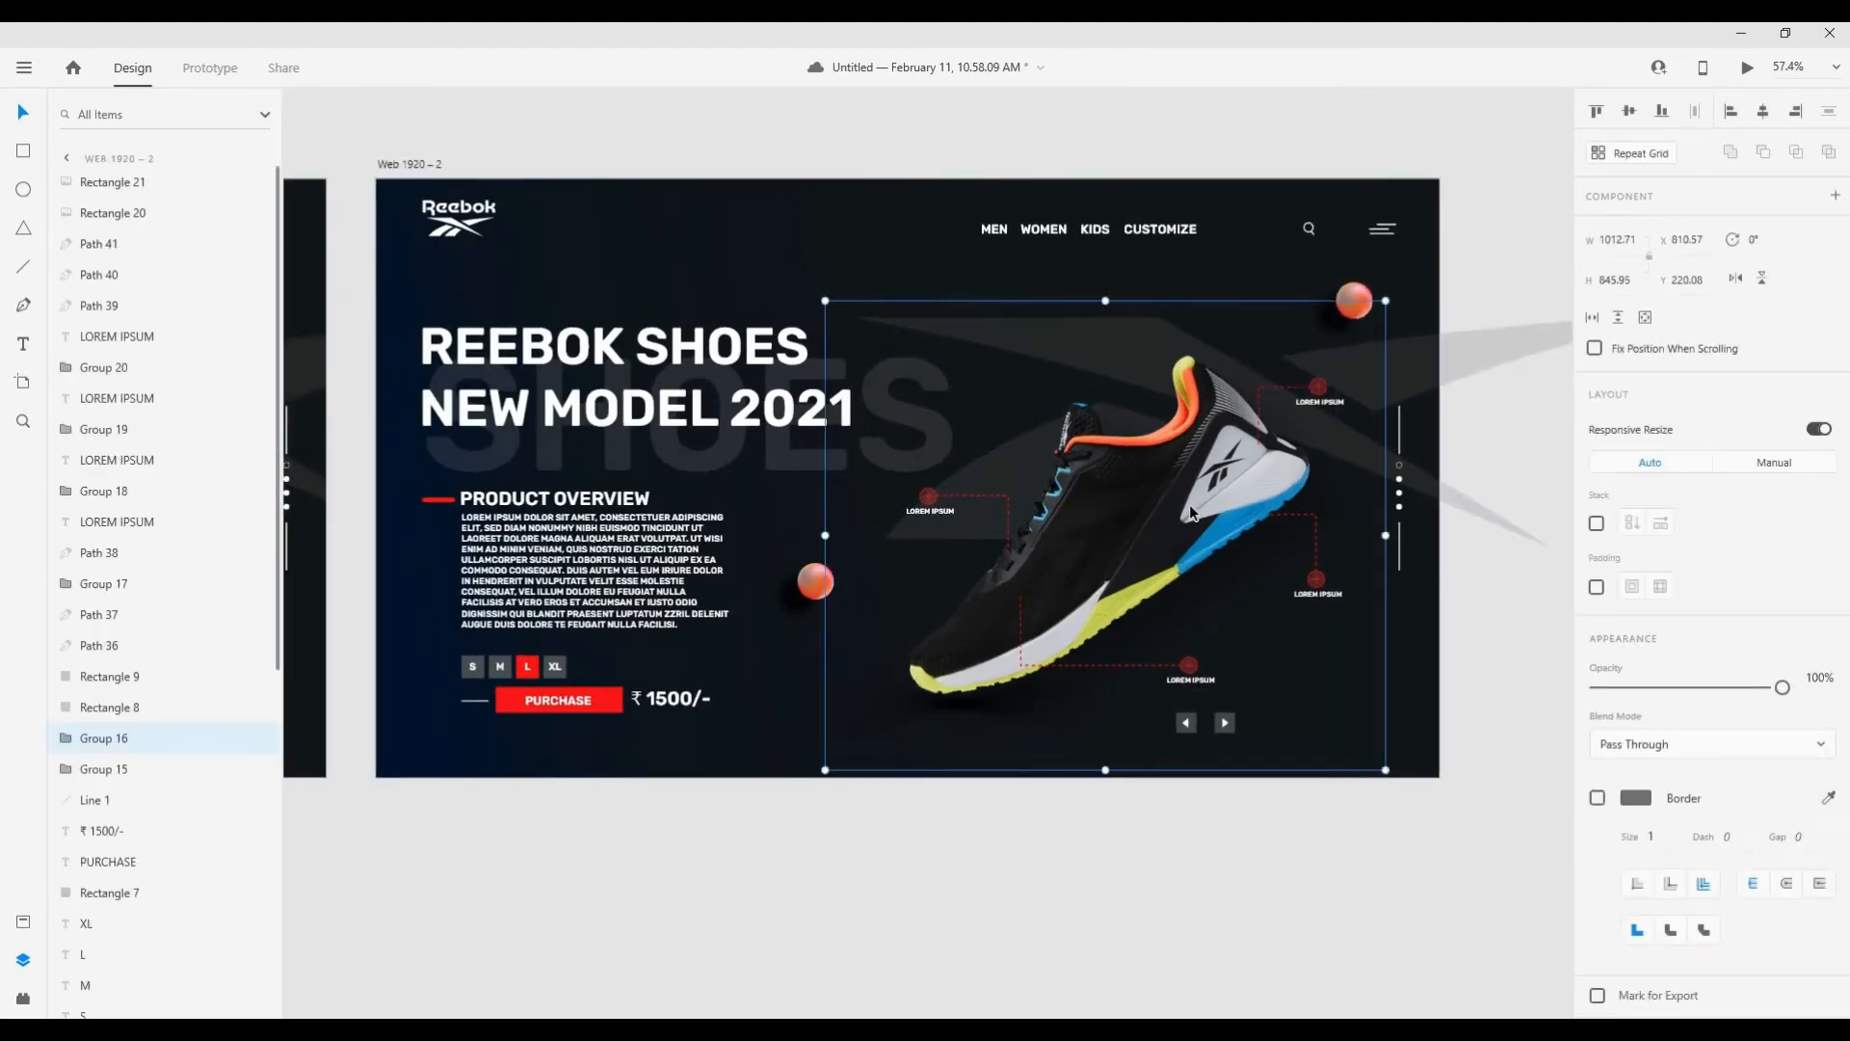
{"action": "key", "text": "Delete"}
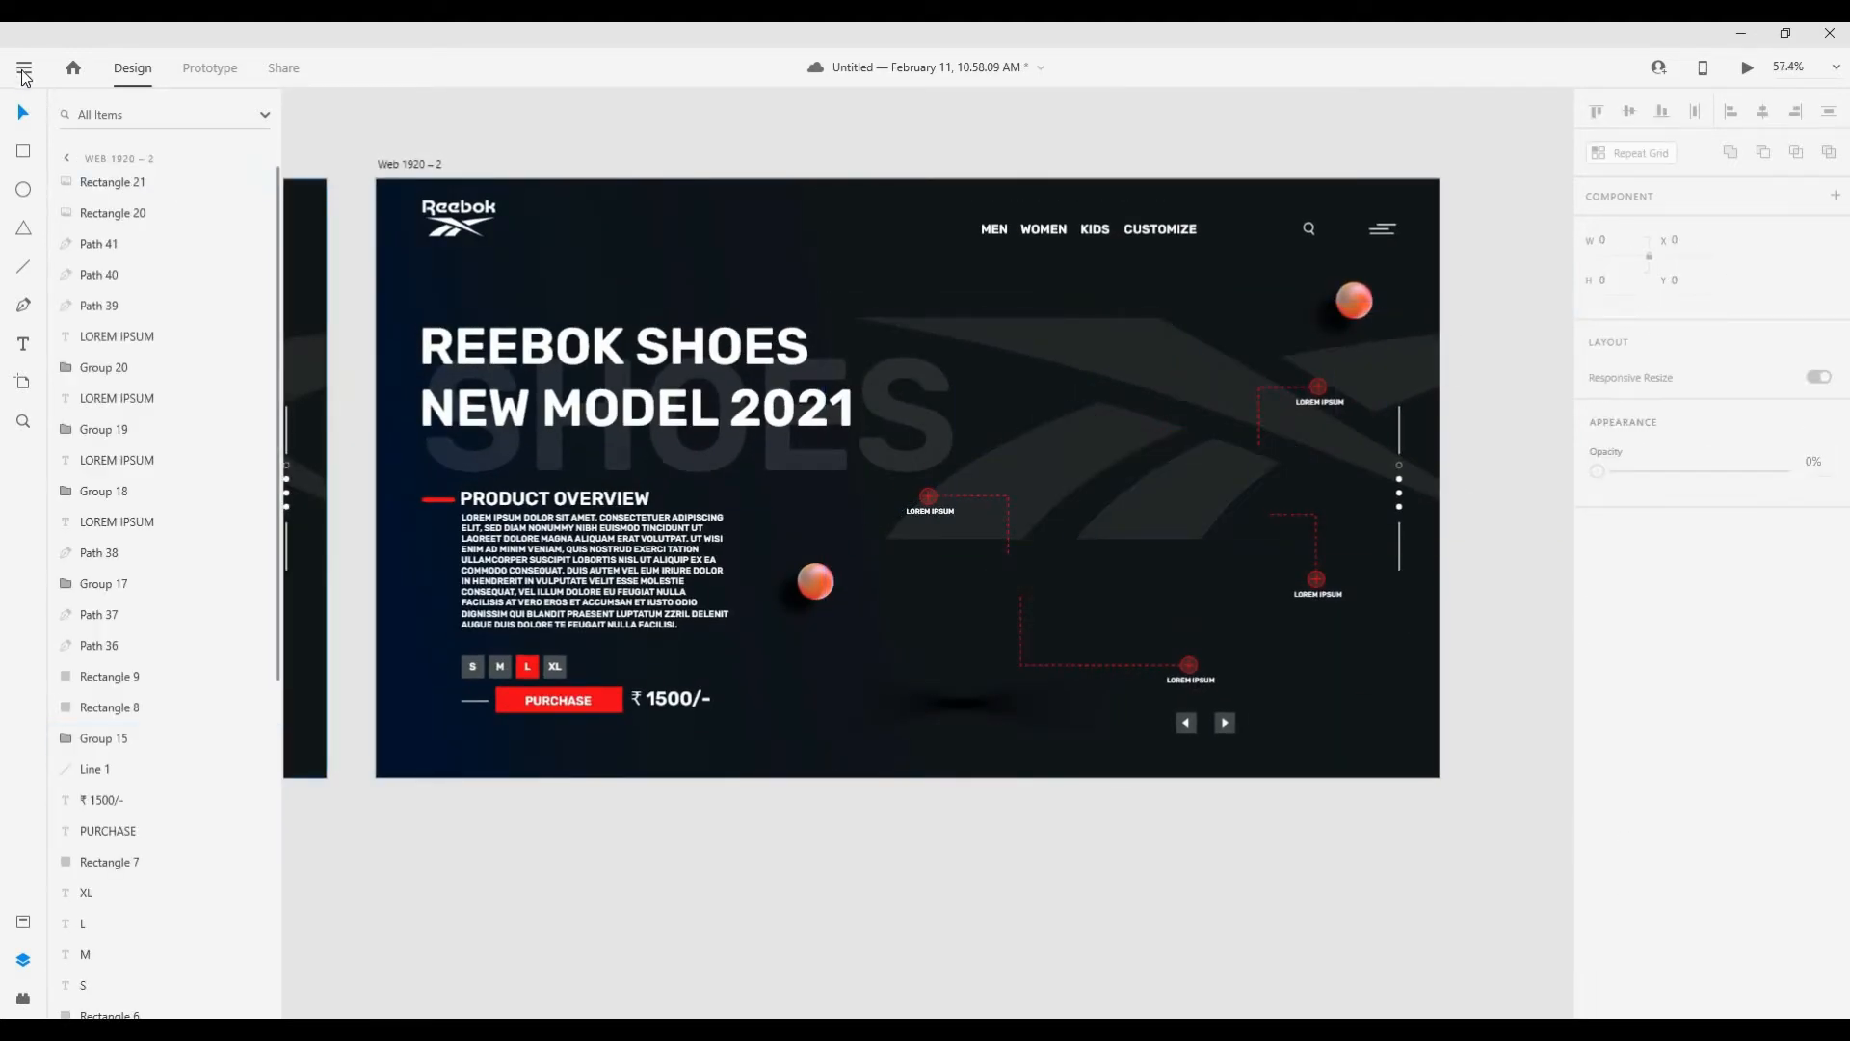
Step: Import shoe image 07 from the Images folder into the duplicated artboard
{"action": "left_click", "coordinate": [25, 69]}
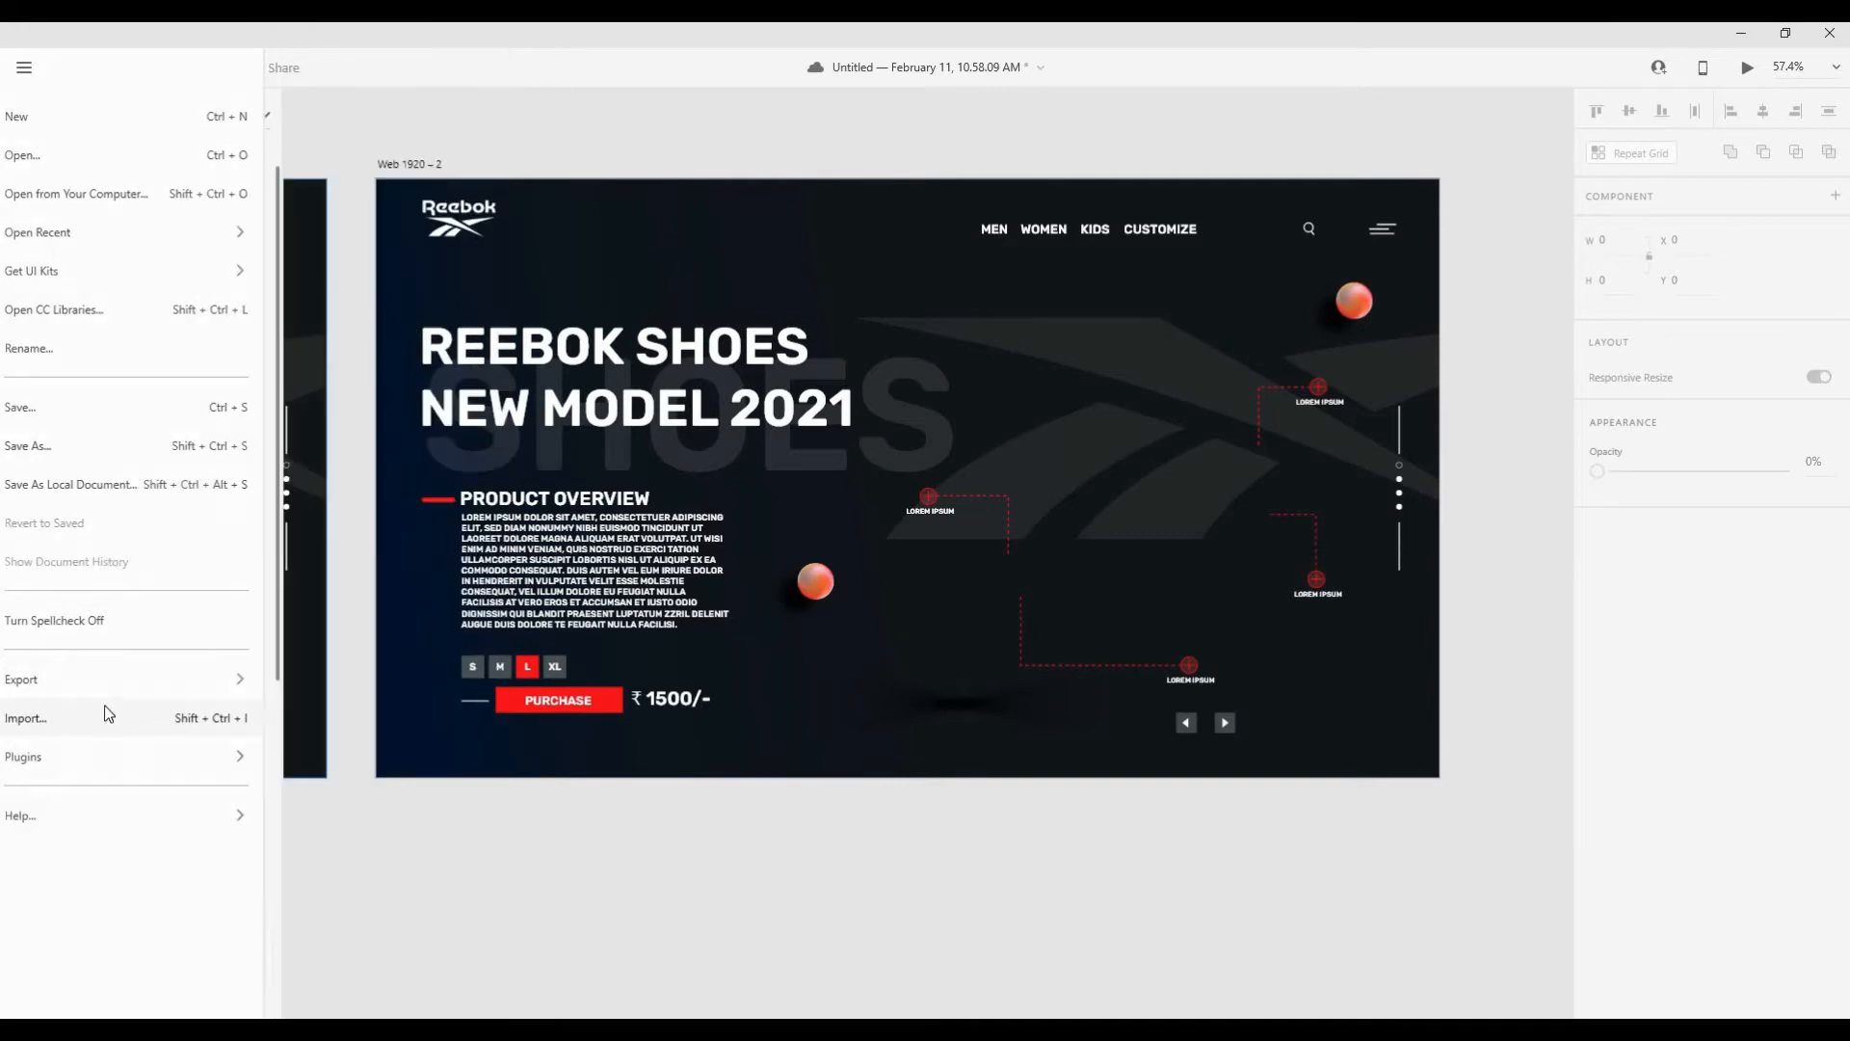
{"action": "left_click", "coordinate": [109, 714]}
{"action": "left_click", "coordinate": [234, 318]}
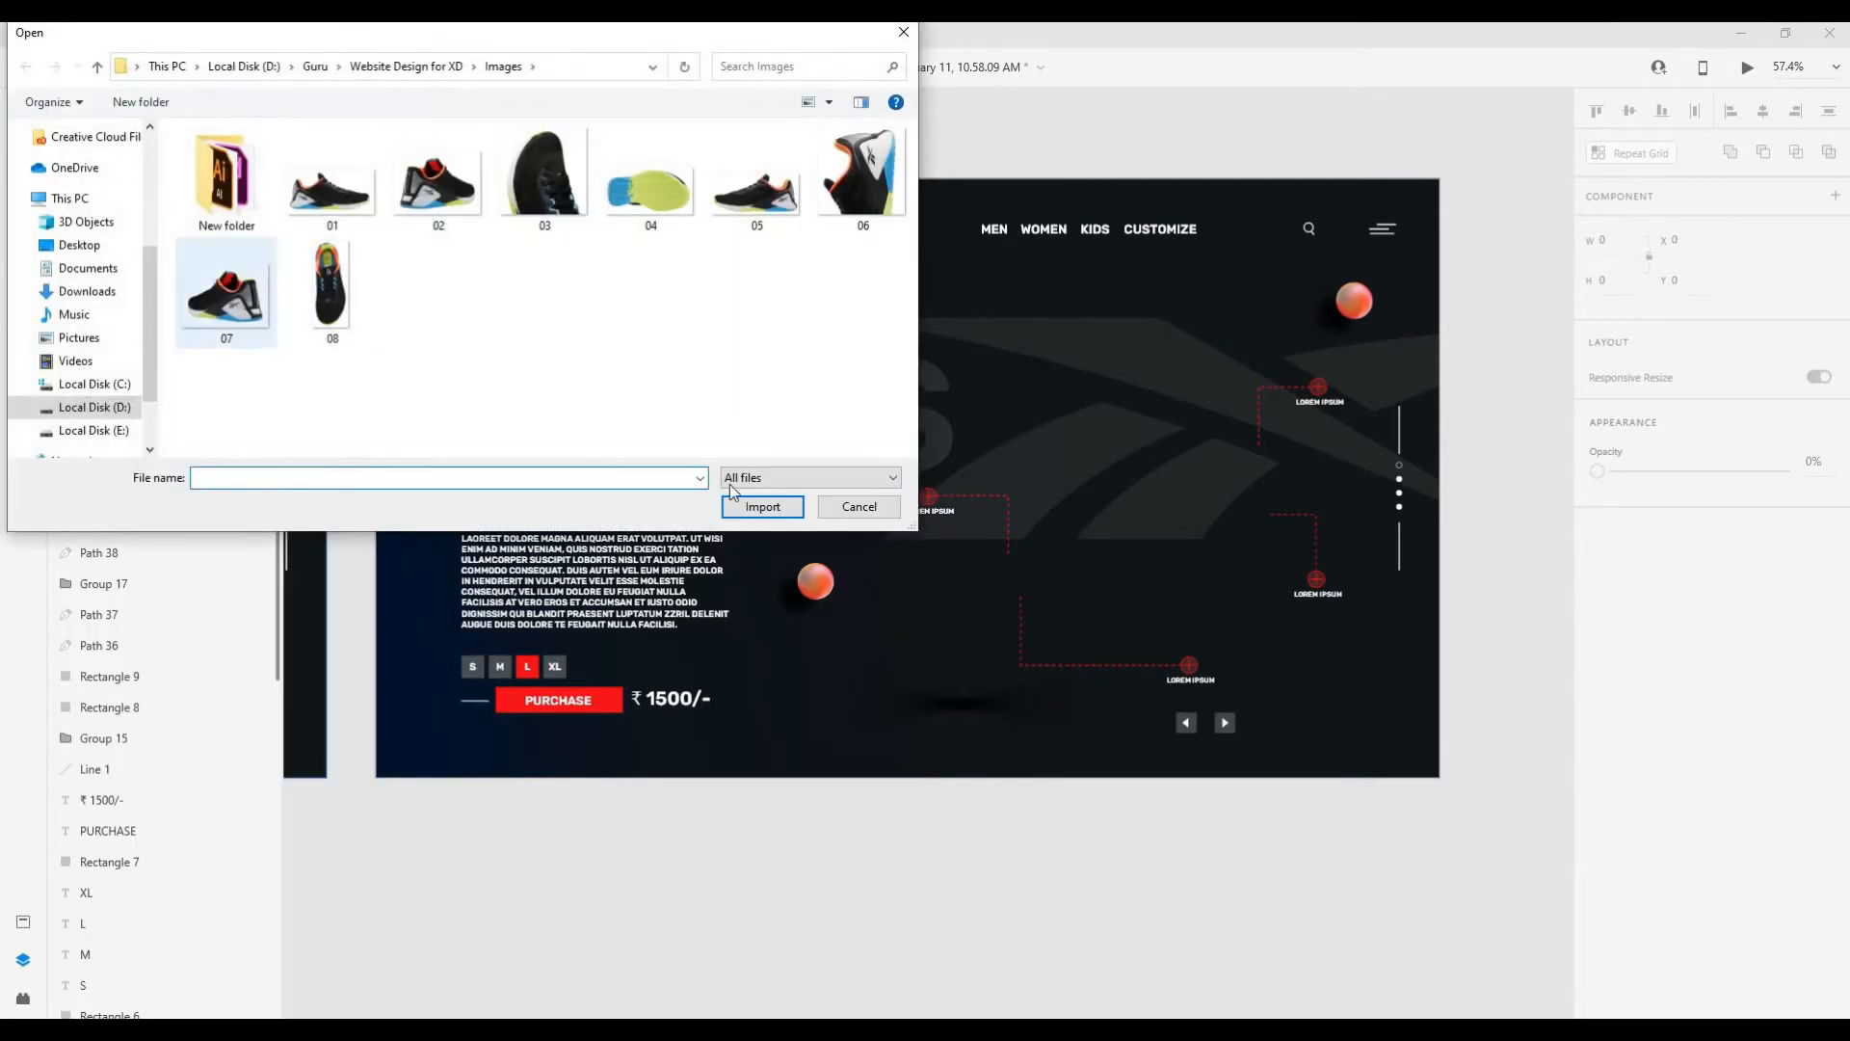
{"action": "left_click", "coordinate": [763, 507]}
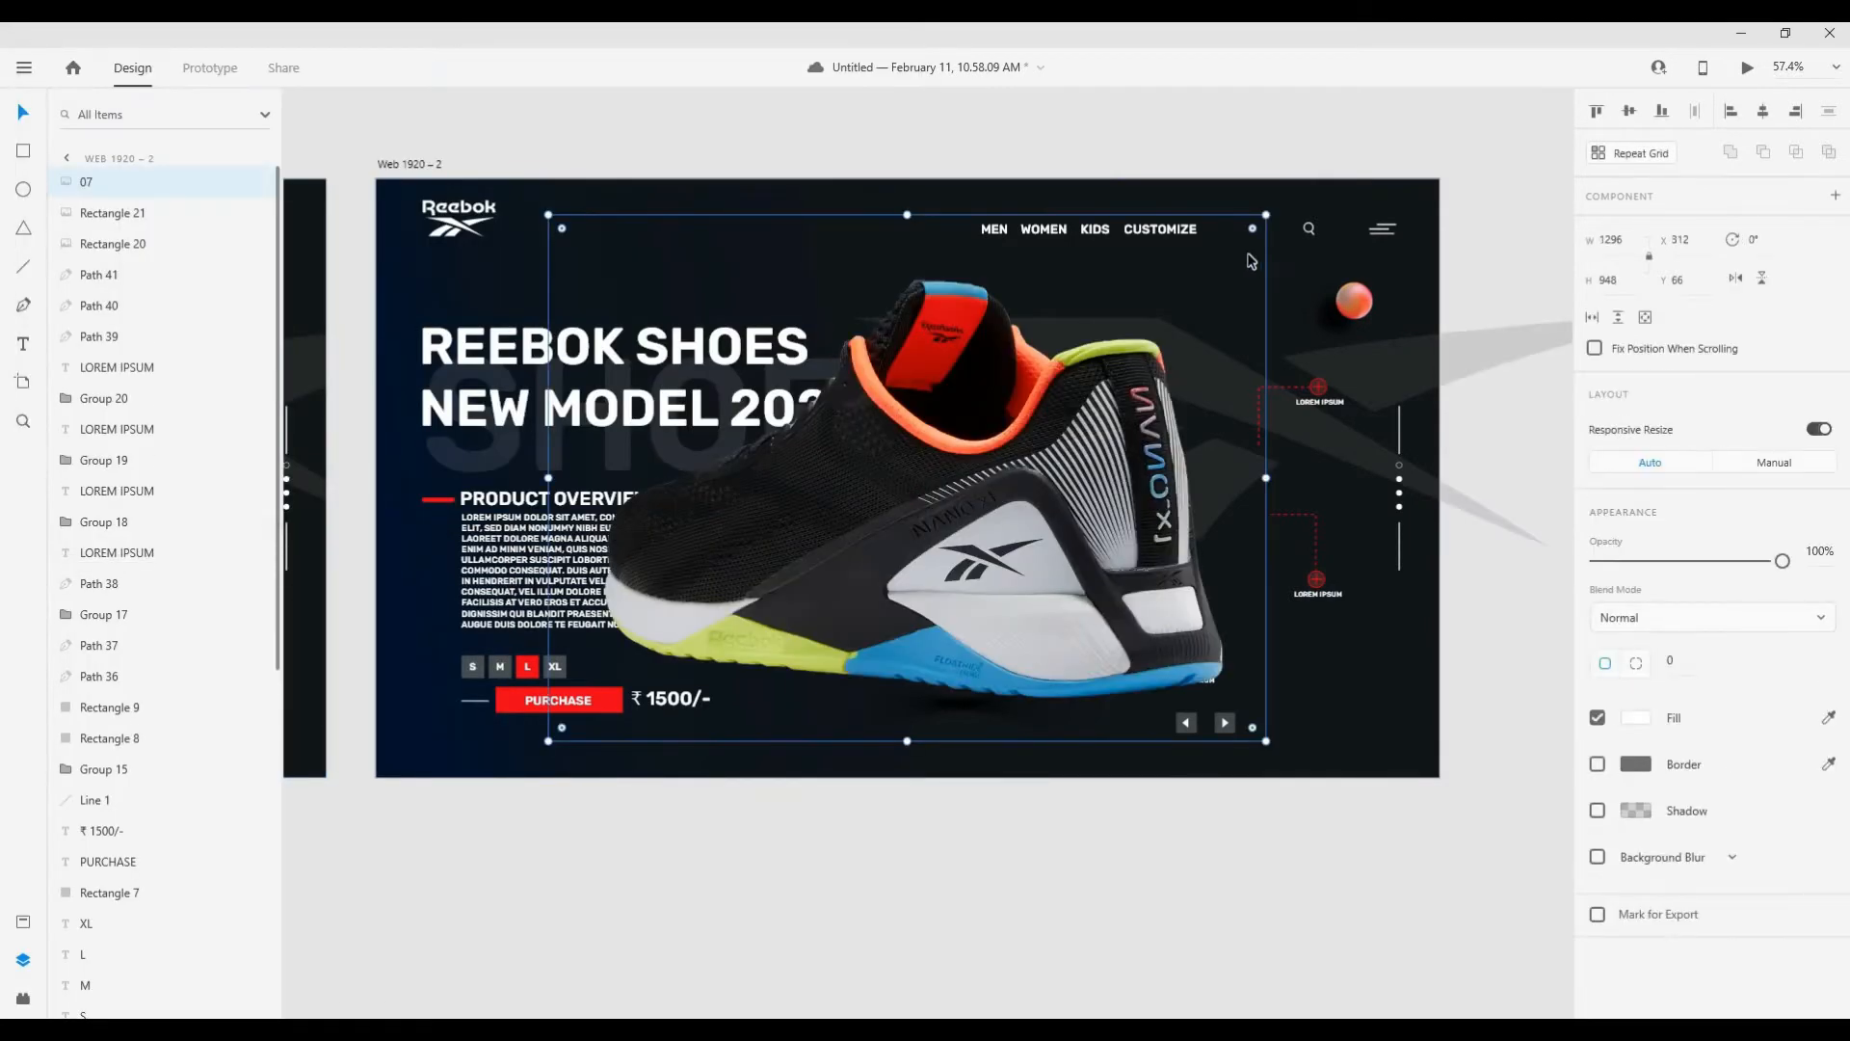
Step: Rotate the imported shoe to -39°, scale it down to about 987 × 722 and place it right of the headline and overview
{"action": "left_click_drag", "start_coordinate": [1268, 193], "coordinate": [1068, 226]}
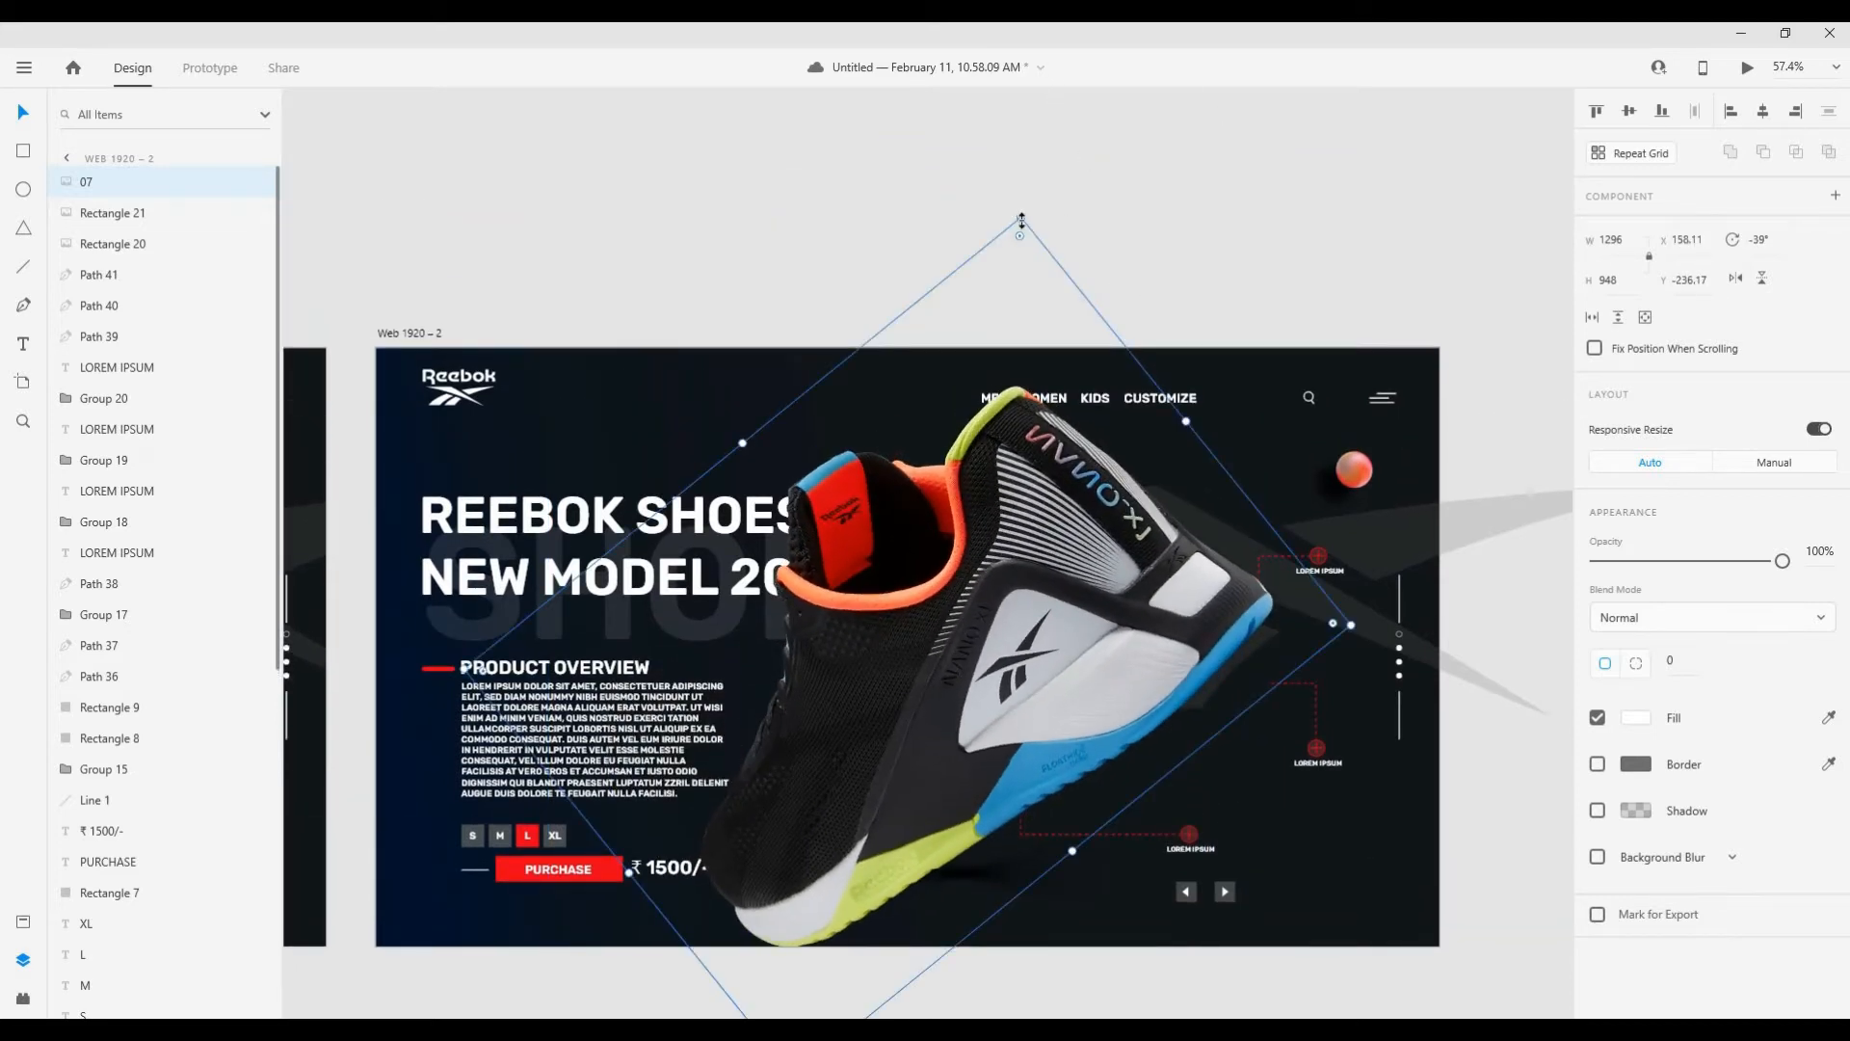
{"action": "left_click_drag", "start_coordinate": [1007, 302], "coordinate": [962, 760]}
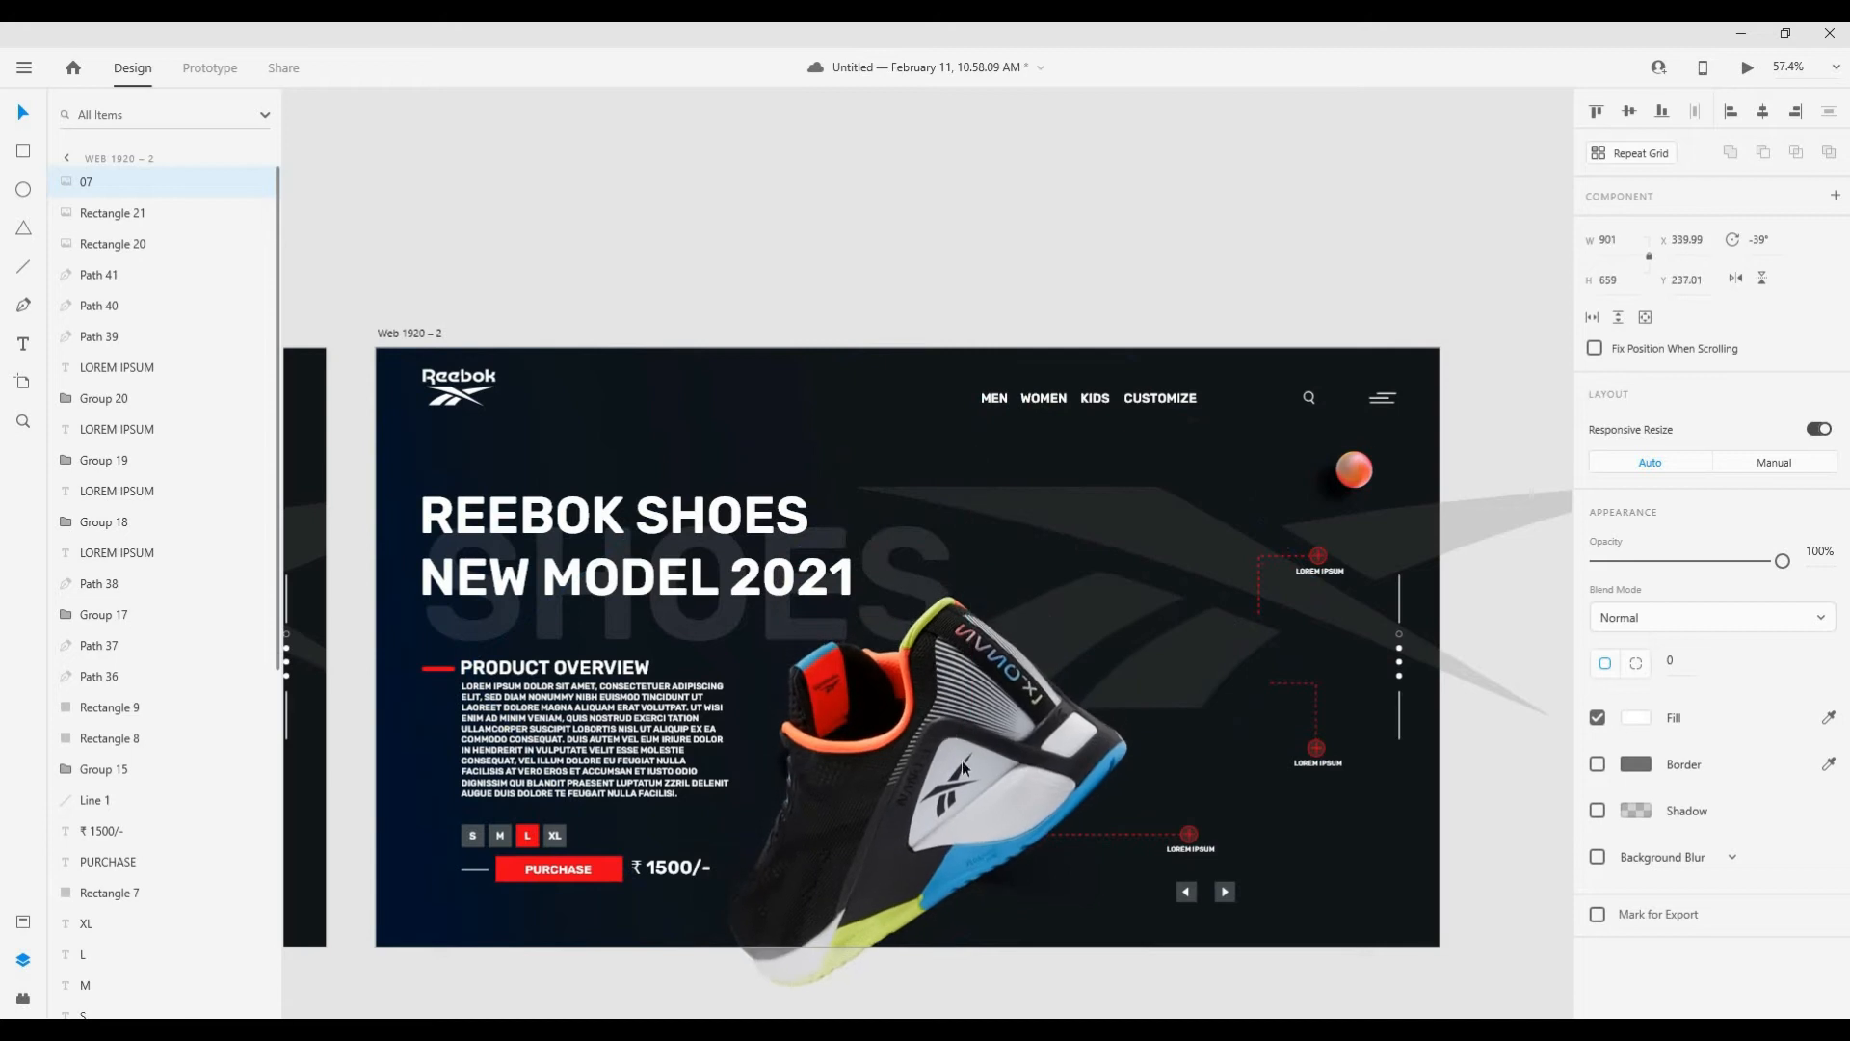
{"action": "left_click_drag", "start_coordinate": [1100, 683], "coordinate": [1135, 540]}
{"action": "left_click_drag", "start_coordinate": [1108, 418], "coordinate": [1130, 368]}
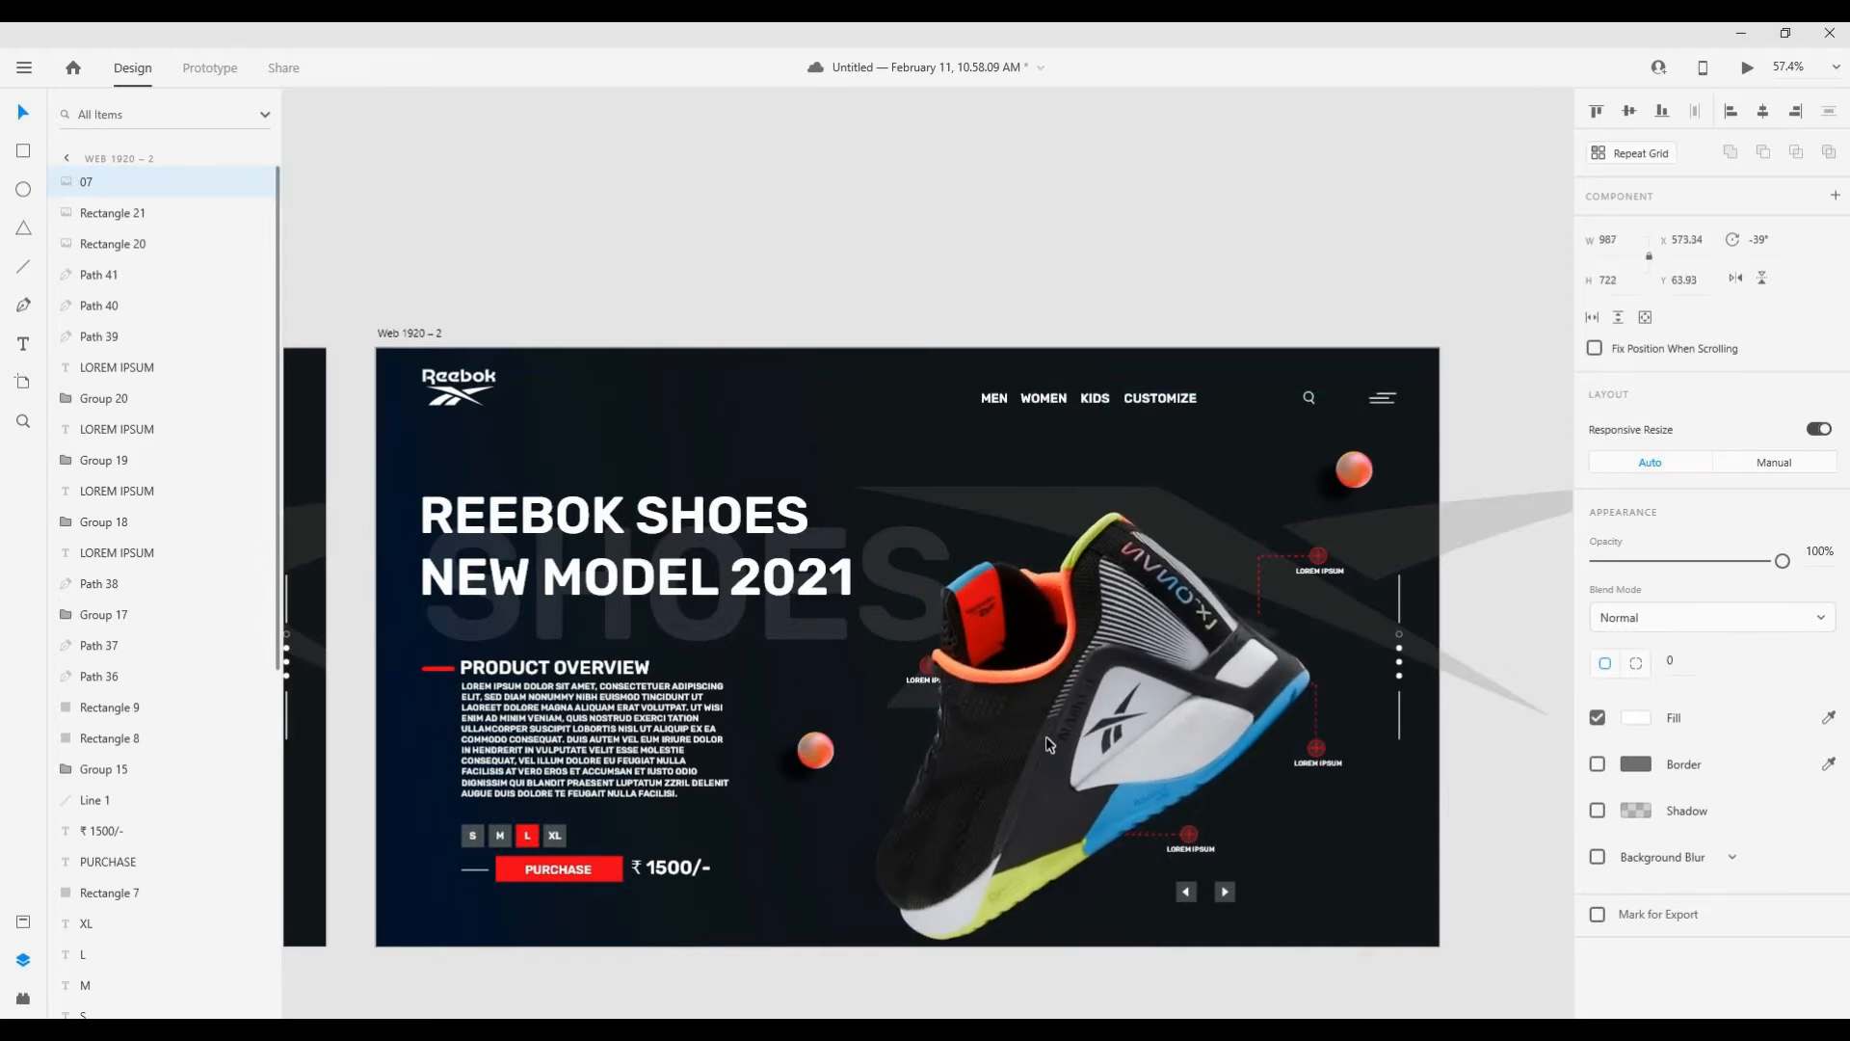
{"action": "left_click_drag", "start_coordinate": [1053, 750], "coordinate": [1060, 764]}
{"action": "left_click_drag", "start_coordinate": [1130, 384], "coordinate": [1002, 287]}
{"action": "left_click", "coordinate": [1137, 323]}
{"action": "scroll", "coordinate": [1137, 462], "scroll_direction": "down", "scroll_amount": 3}
Step: Delete the markers, labels and dashed connectors of the lower-right and bottom callouts on the duplicated artboard
{"action": "left_click", "coordinate": [1185, 480]}
{"action": "key", "text": "Delete"}
{"action": "scroll", "coordinate": [1181, 473], "scroll_direction": "up", "scroll_amount": 4}
{"action": "left_click", "coordinate": [1193, 443]}
{"action": "key", "text": "Delete"}
{"action": "left_click", "coordinate": [1192, 389]}
{"action": "key", "text": "Delete"}
{"action": "left_click", "coordinate": [910, 648]}
{"action": "key", "text": "Delete"}
{"action": "left_click", "coordinate": [886, 650]}
{"action": "key", "text": "Delete"}
{"action": "left_click", "coordinate": [917, 681]}
{"action": "key", "text": "Delete"}
Step: Move the new shoe image aside towards the artboard's right edge and delete the left callout
{"action": "scroll", "coordinate": [1152, 604], "scroll_direction": "down", "scroll_amount": 4}
{"action": "left_click_drag", "start_coordinate": [1150, 600], "coordinate": [1391, 682]}
{"action": "left_click", "coordinate": [740, 497]}
{"action": "key", "text": "Delete"}
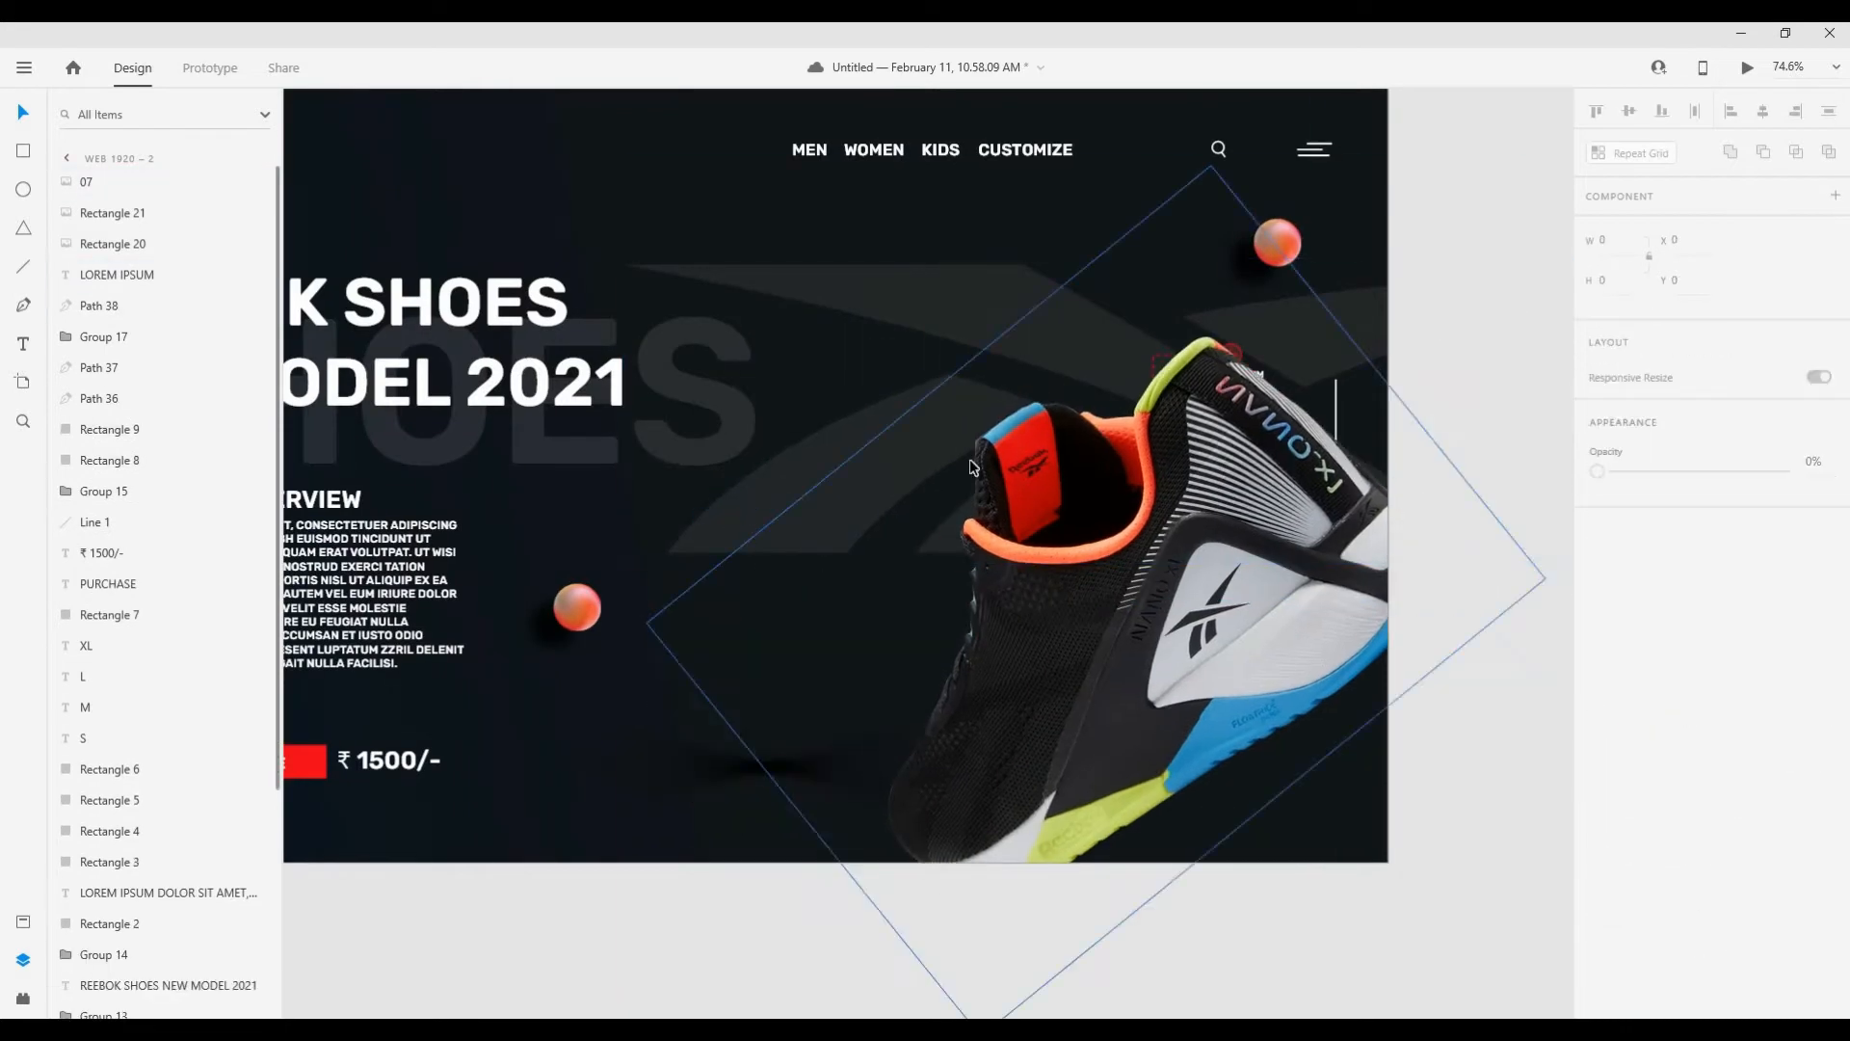
Step: Move shoe image 07 back beside the headline and bring the upper-right callout's marker, label and connector in front of it
{"action": "scroll", "coordinate": [973, 467], "scroll_direction": "down", "scroll_amount": 2}
{"action": "scroll", "coordinate": [1122, 536], "scroll_direction": "up", "scroll_amount": 3}
{"action": "left_click_drag", "start_coordinate": [1166, 521], "coordinate": [913, 478]}
{"action": "scroll", "coordinate": [913, 478], "scroll_direction": "down", "scroll_amount": 2}
{"action": "scroll", "coordinate": [1041, 351], "scroll_direction": "up", "scroll_amount": 2}
{"action": "left_click", "coordinate": [997, 325]}
{"action": "left_click", "coordinate": [1040, 326], "text": "shift"}
{"action": "left_click", "coordinate": [1075, 353], "text": "shift"}
{"action": "key", "text": "ctrl+shift+]"}
Step: Scale shoe image 07 to about 983 × 719 and reposition it to fit within the second artboard
{"action": "left_click", "coordinate": [1338, 404]}
{"action": "scroll", "coordinate": [1358, 394], "scroll_direction": "down", "scroll_amount": 3}
{"action": "left_click", "coordinate": [1049, 547]}
{"action": "left_click_drag", "start_coordinate": [1271, 502], "coordinate": [1269, 501]}
{"action": "left_click_drag", "start_coordinate": [1002, 186], "coordinate": [1028, 281]}
{"action": "left_click_drag", "start_coordinate": [1051, 453], "coordinate": [1036, 438]}
{"action": "scroll", "coordinate": [1165, 343], "scroll_direction": "up", "scroll_amount": 3}
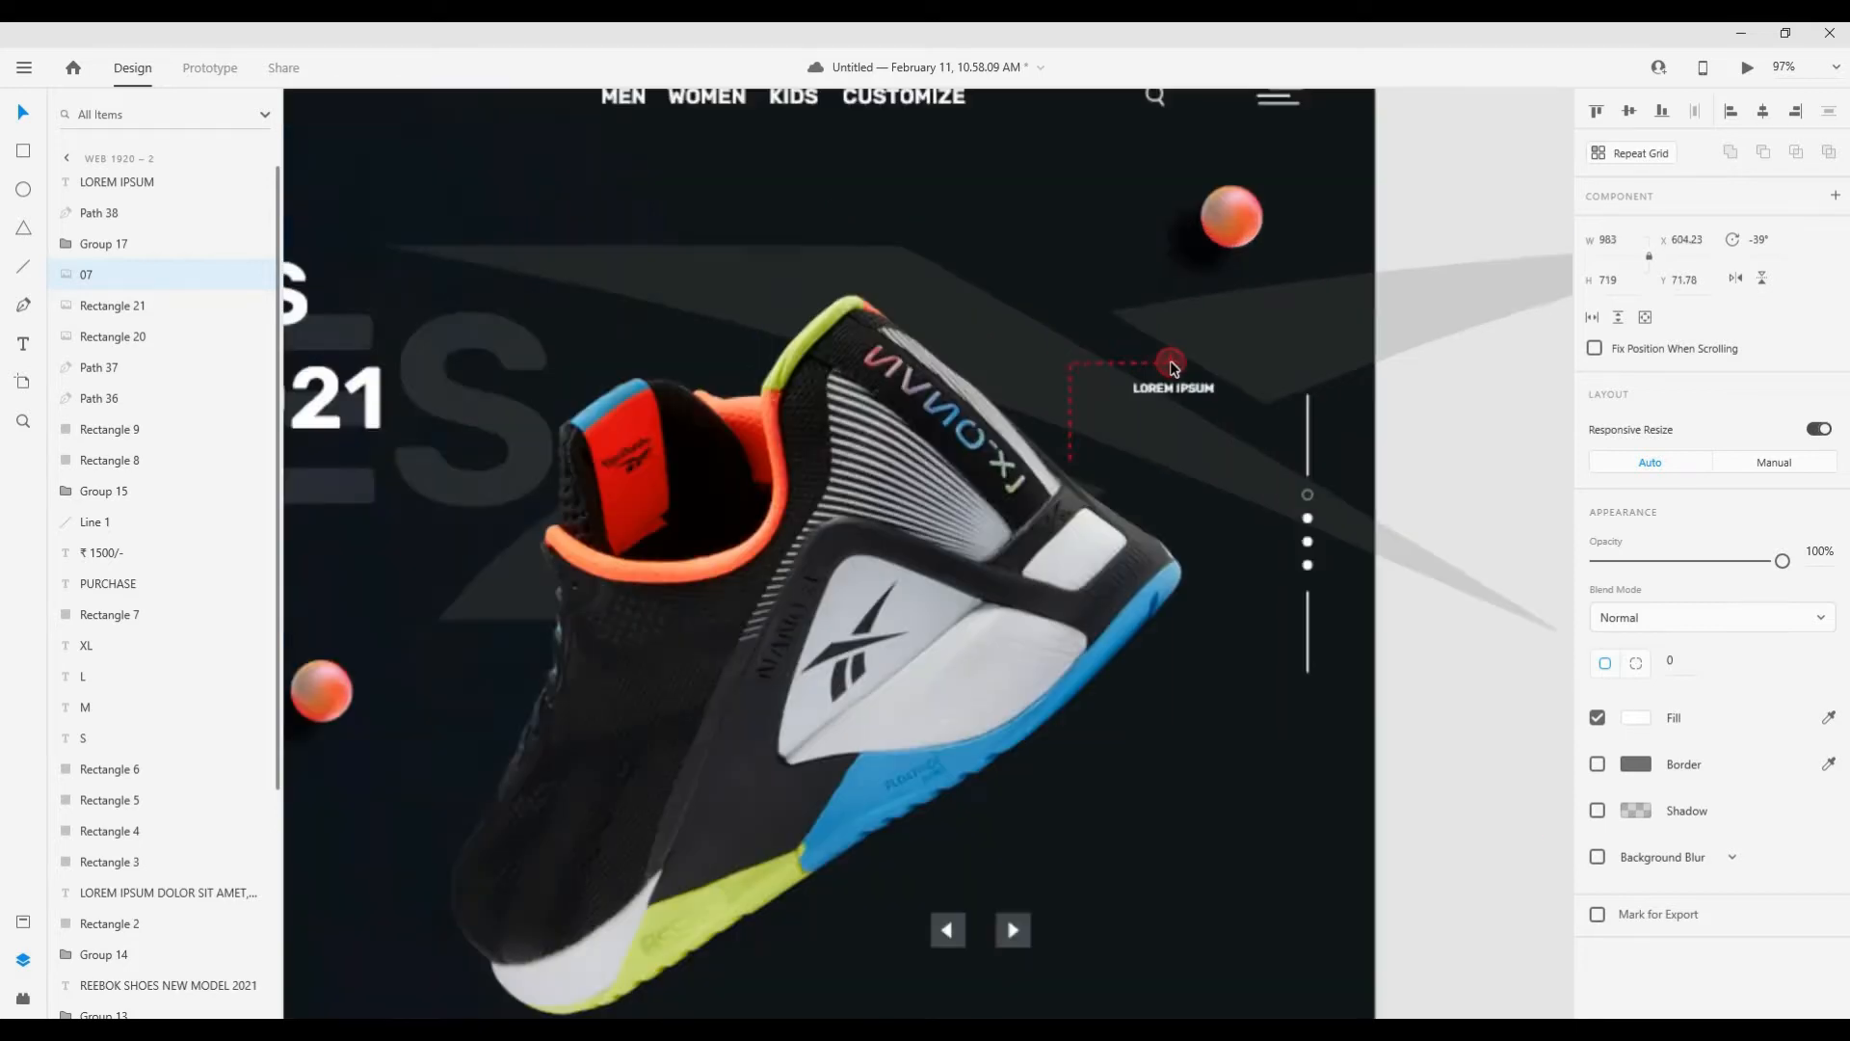
Step: Move the upper-right callout's marker, connector and label closer to the shoe's heel on the second artboard
{"action": "left_click", "coordinate": [1171, 362]}
{"action": "scroll", "coordinate": [1186, 390], "scroll_direction": "up", "scroll_amount": 3}
{"action": "left_click", "coordinate": [1078, 343], "text": "shift"}
{"action": "left_click", "coordinate": [1095, 381], "text": "shift"}
{"action": "scroll", "coordinate": [1095, 384], "scroll_direction": "down", "scroll_amount": 2}
{"action": "left_click_drag", "start_coordinate": [1140, 350], "coordinate": [1079, 331]}
{"action": "scroll", "coordinate": [1086, 401], "scroll_direction": "down", "scroll_amount": 4}
{"action": "left_click", "coordinate": [575, 825]}
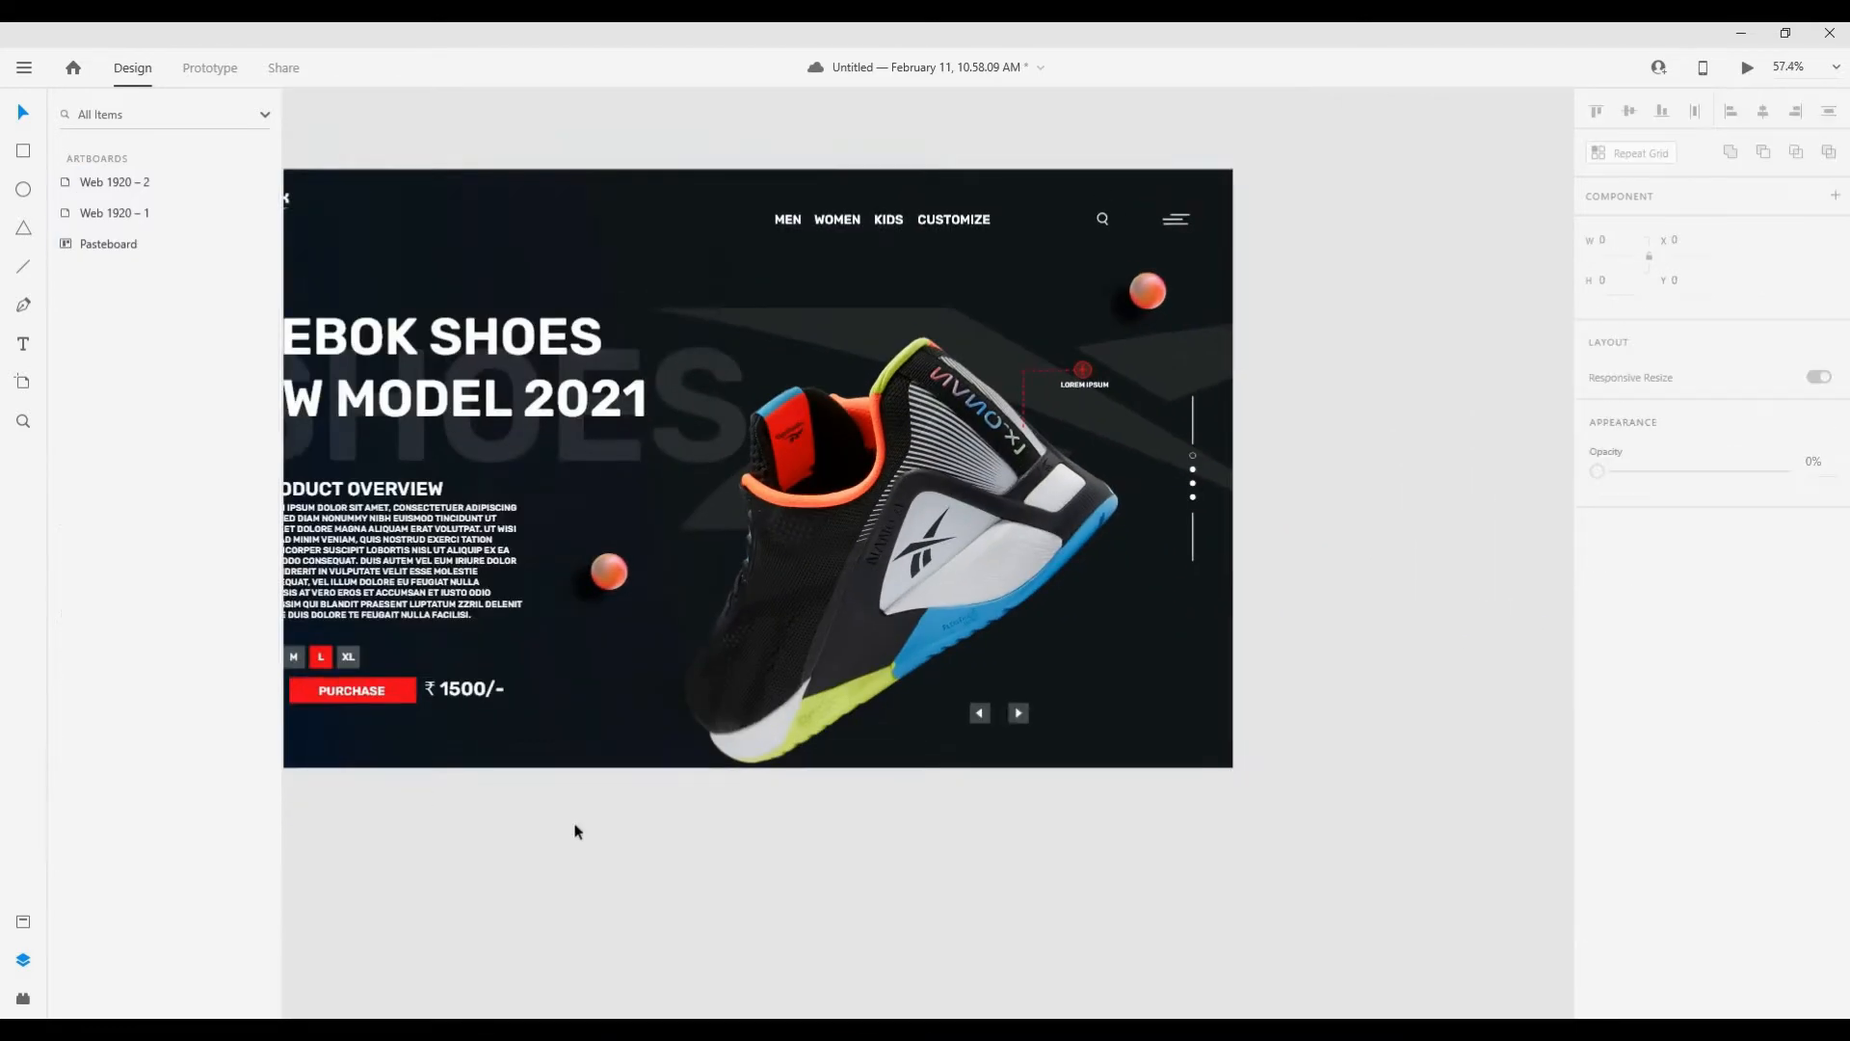
Step: Place the "Lorem Ipsum is simply dummy text" paragraph from the pasteboard beneath the callout label on Web 1920 – 2
{"action": "left_click_drag", "start_coordinate": [575, 825], "coordinate": [685, 714]}
{"action": "scroll", "coordinate": [685, 714], "scroll_direction": "down", "scroll_amount": 4}
{"action": "left_click_drag", "start_coordinate": [385, 691], "coordinate": [1385, 469]}
{"action": "scroll", "coordinate": [1404, 524], "scroll_direction": "up", "scroll_amount": 5}
{"action": "left_click", "coordinate": [891, 438]}
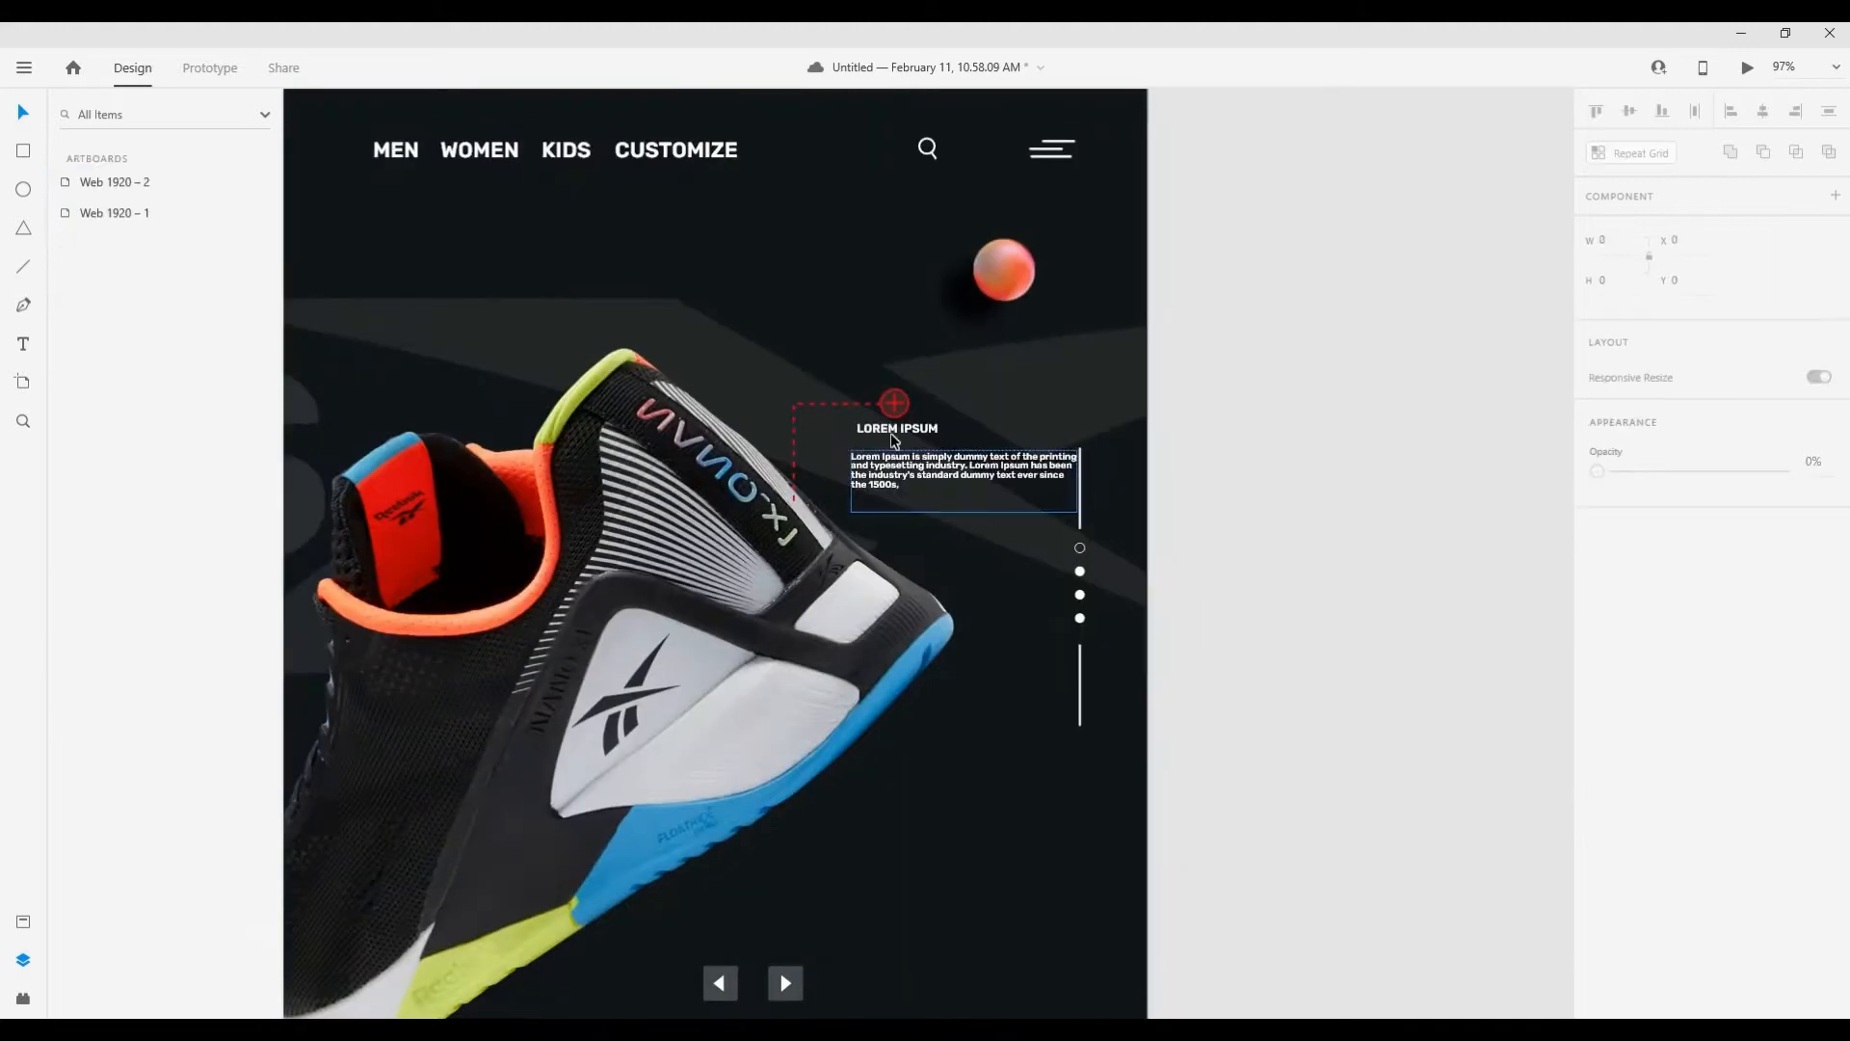
{"action": "scroll", "coordinate": [890, 432], "scroll_direction": "up", "scroll_amount": 3}
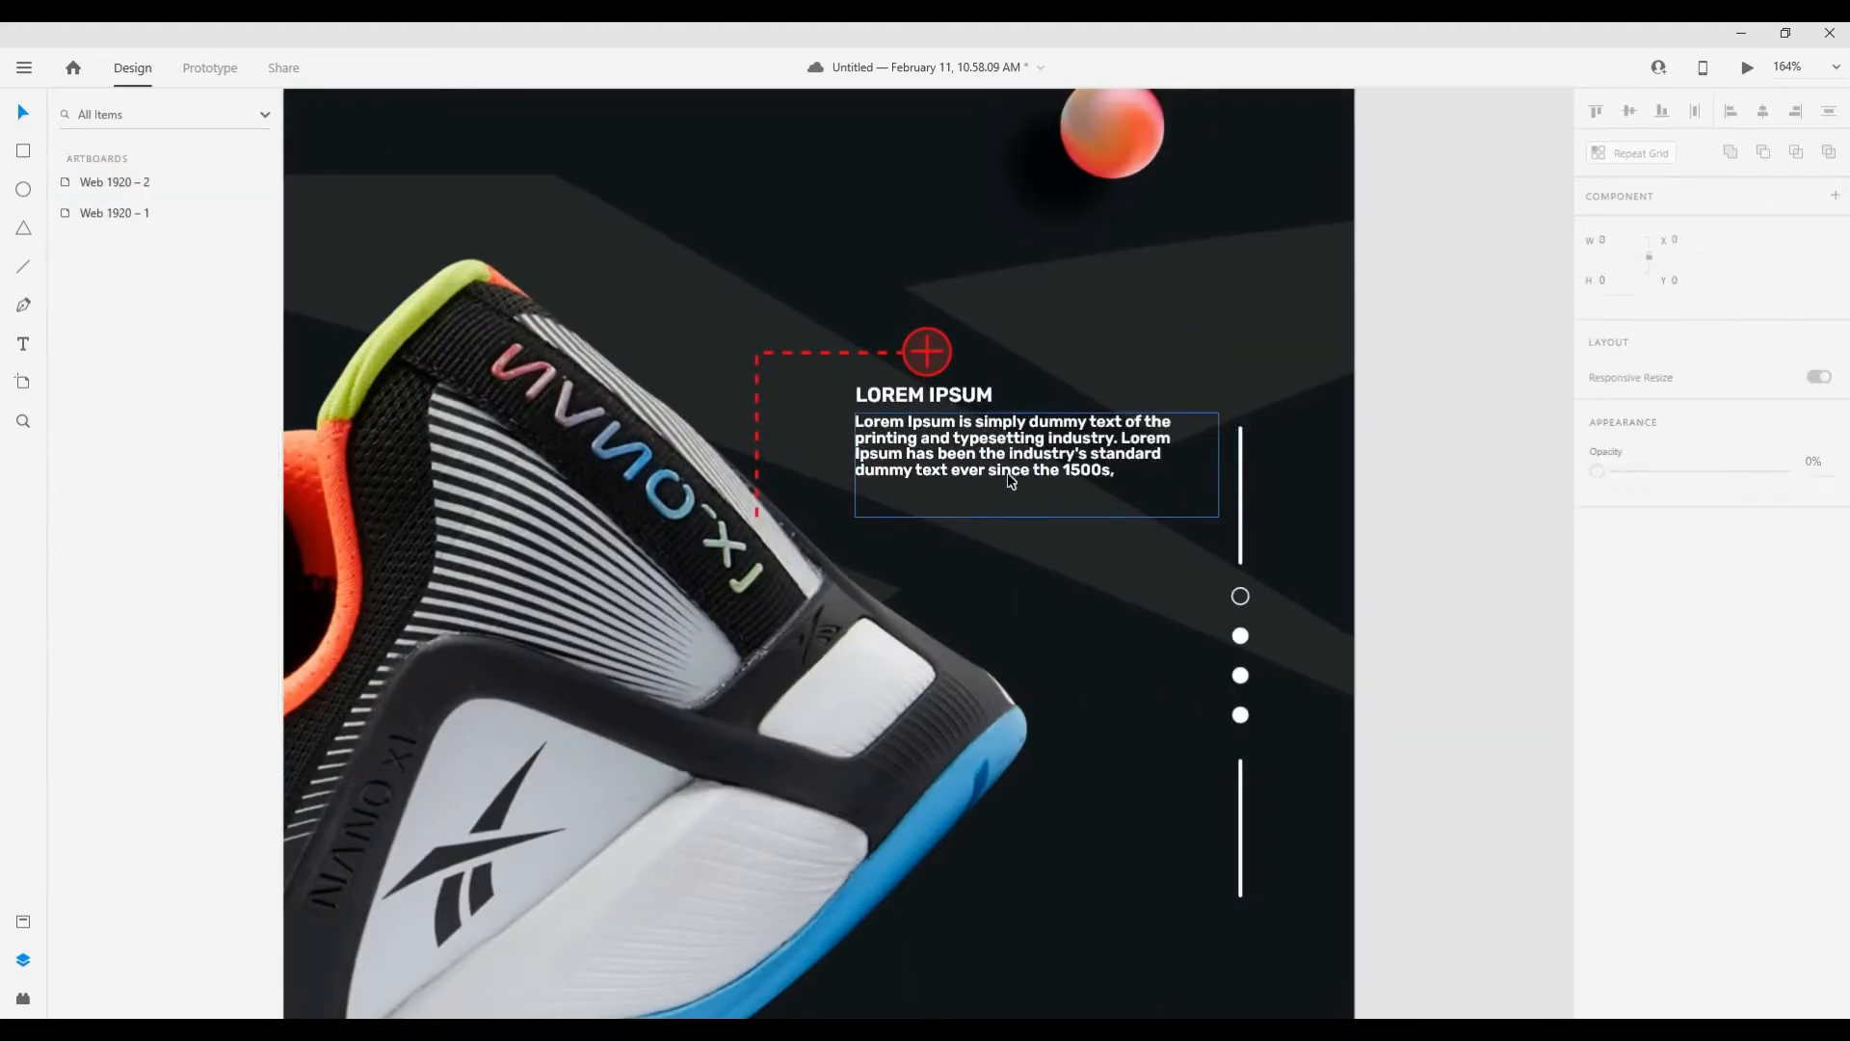
{"action": "scroll", "coordinate": [1011, 478], "scroll_direction": "down", "scroll_amount": 5}
Step: Link the upper-right callout marker on Web 1920 – 1 to Web 1920 – 2 with a Tap trigger and Auto-Animate
{"action": "scroll", "coordinate": [851, 710], "scroll_direction": "up", "scroll_amount": 3}
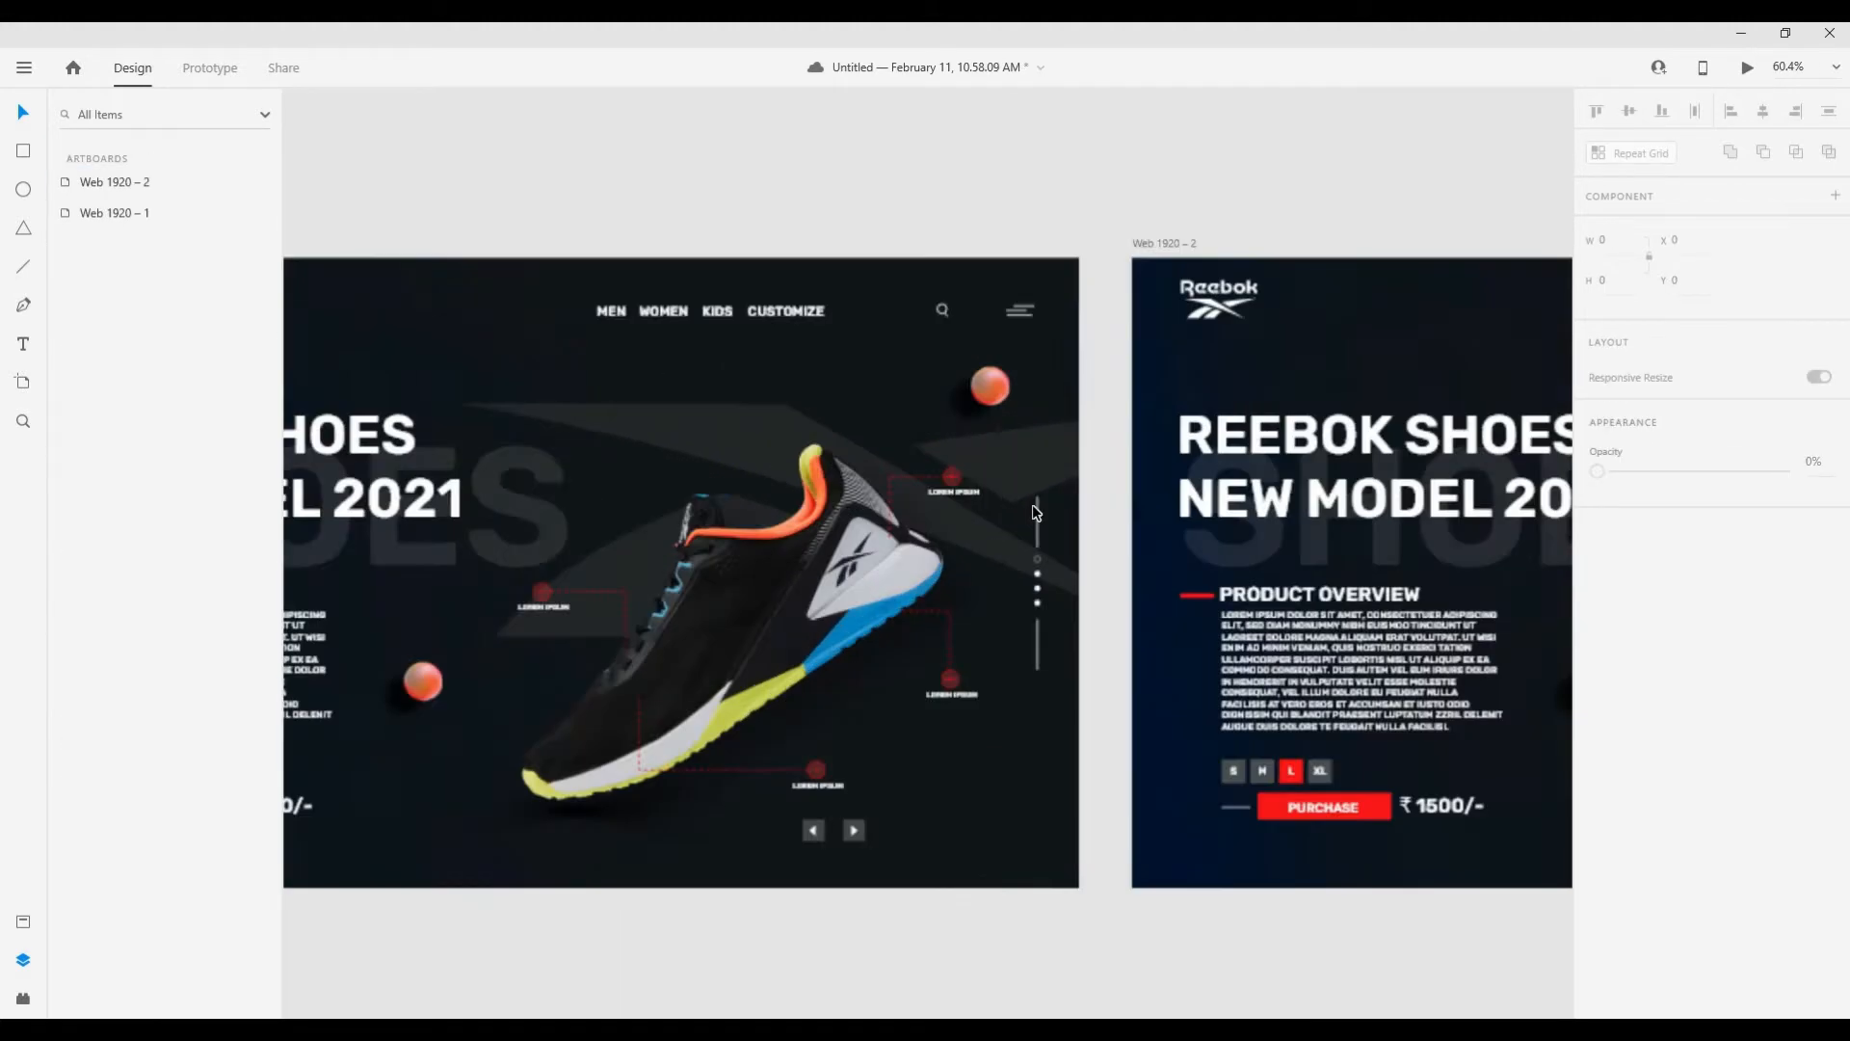
{"action": "scroll", "coordinate": [817, 500], "scroll_direction": "up", "scroll_amount": 4}
{"action": "left_click", "coordinate": [1099, 451]}
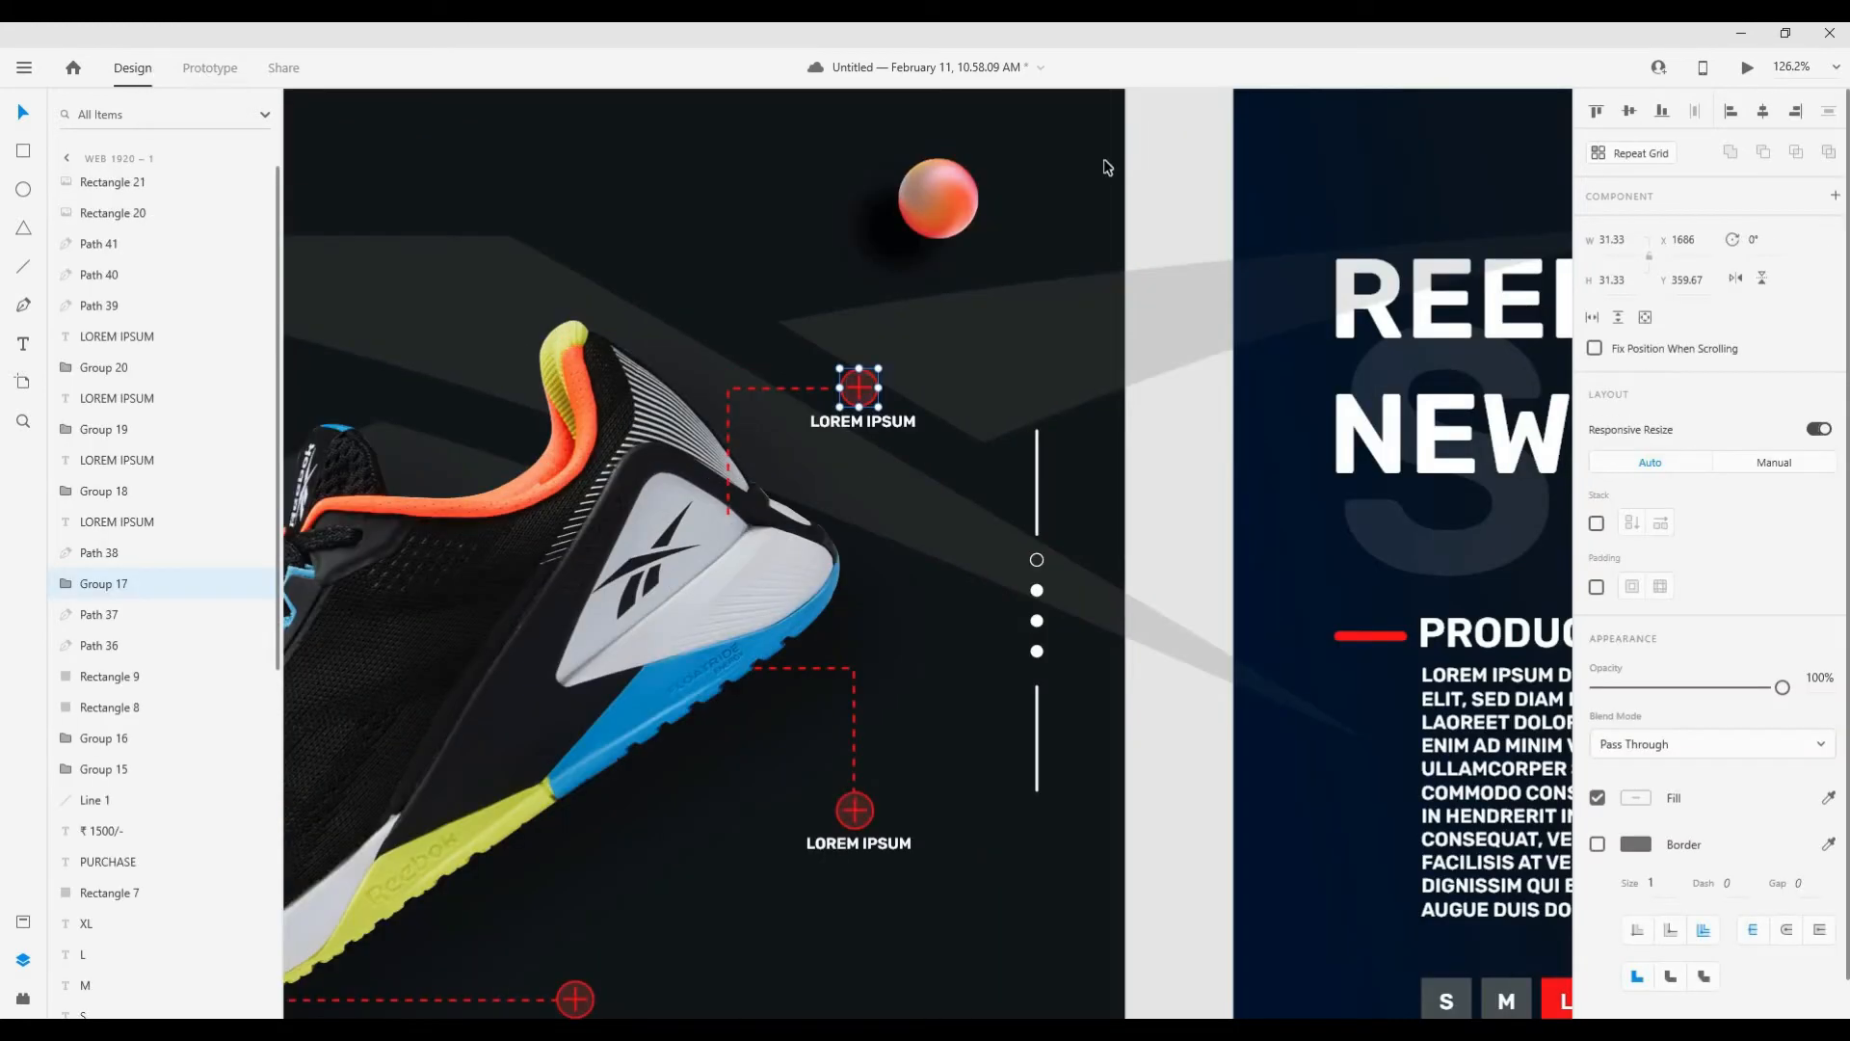
{"action": "key", "text": "ctrl+2"}
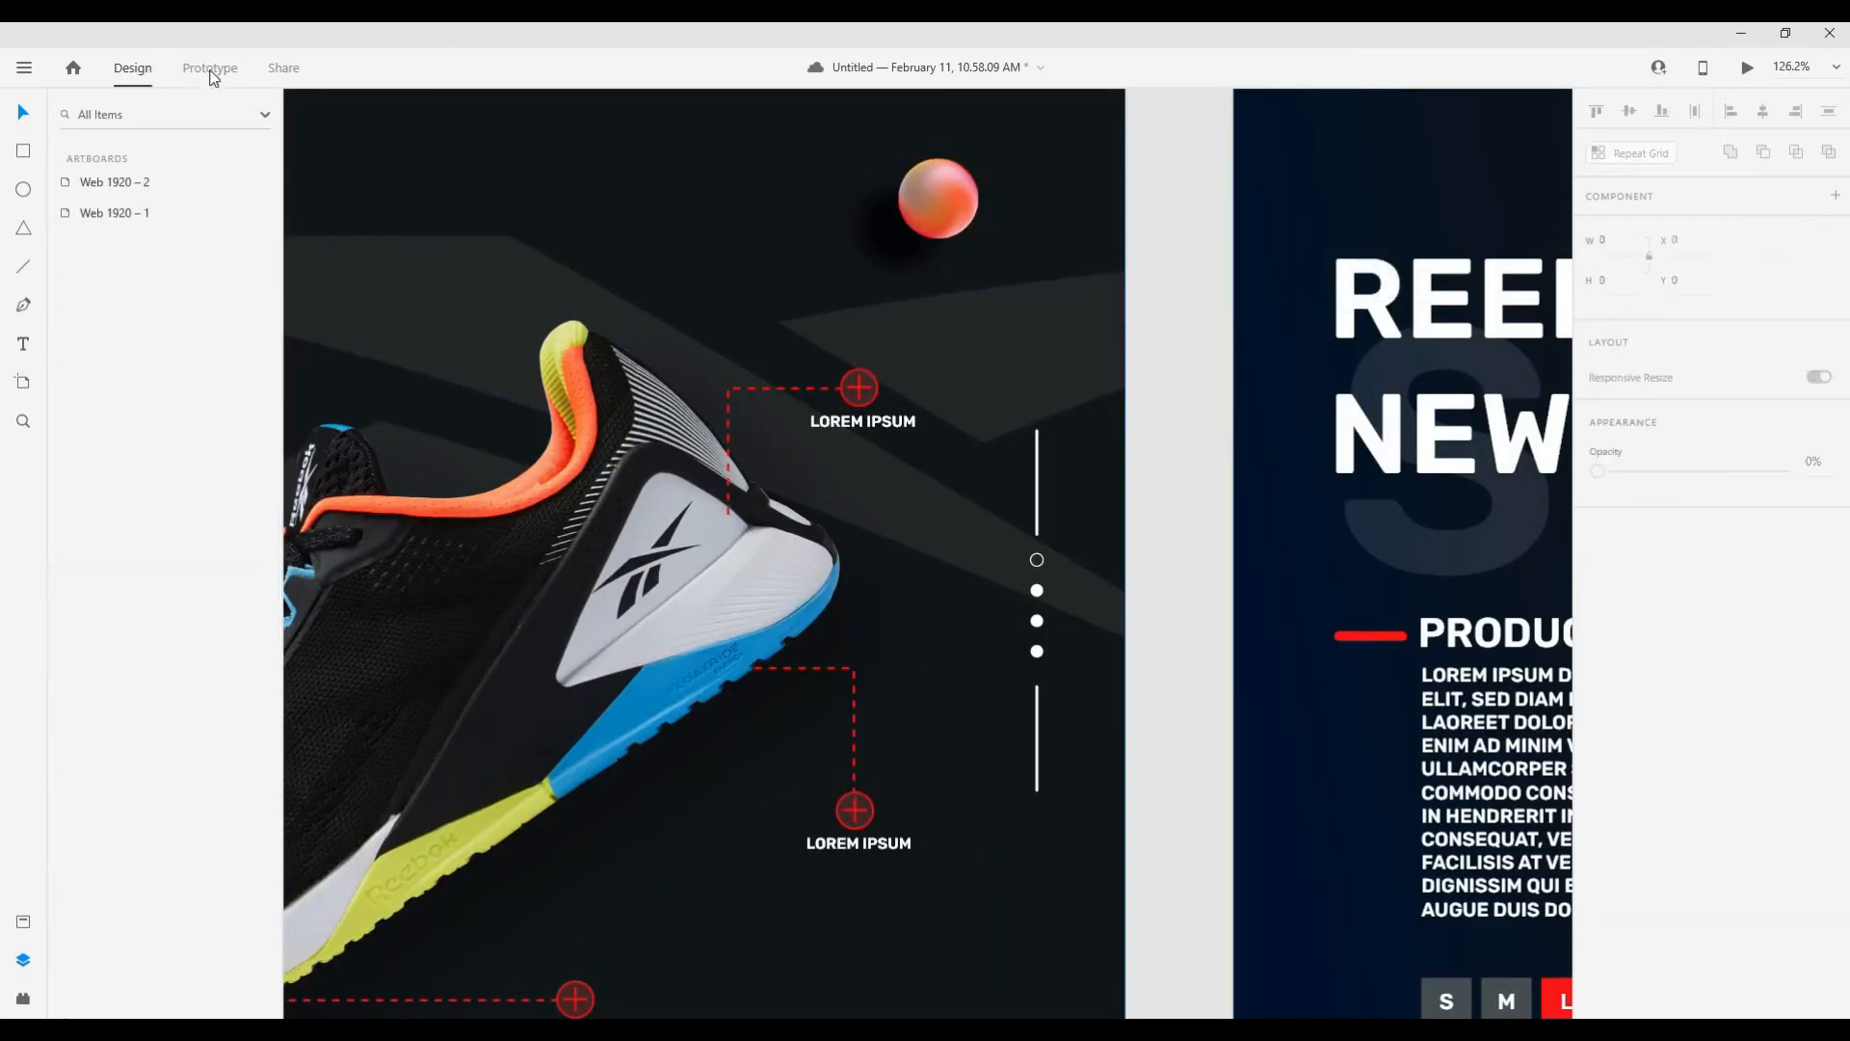
{"action": "scroll", "coordinate": [862, 397], "scroll_direction": "down", "scroll_amount": 5}
{"action": "left_click_drag", "start_coordinate": [870, 396], "coordinate": [1112, 585]}
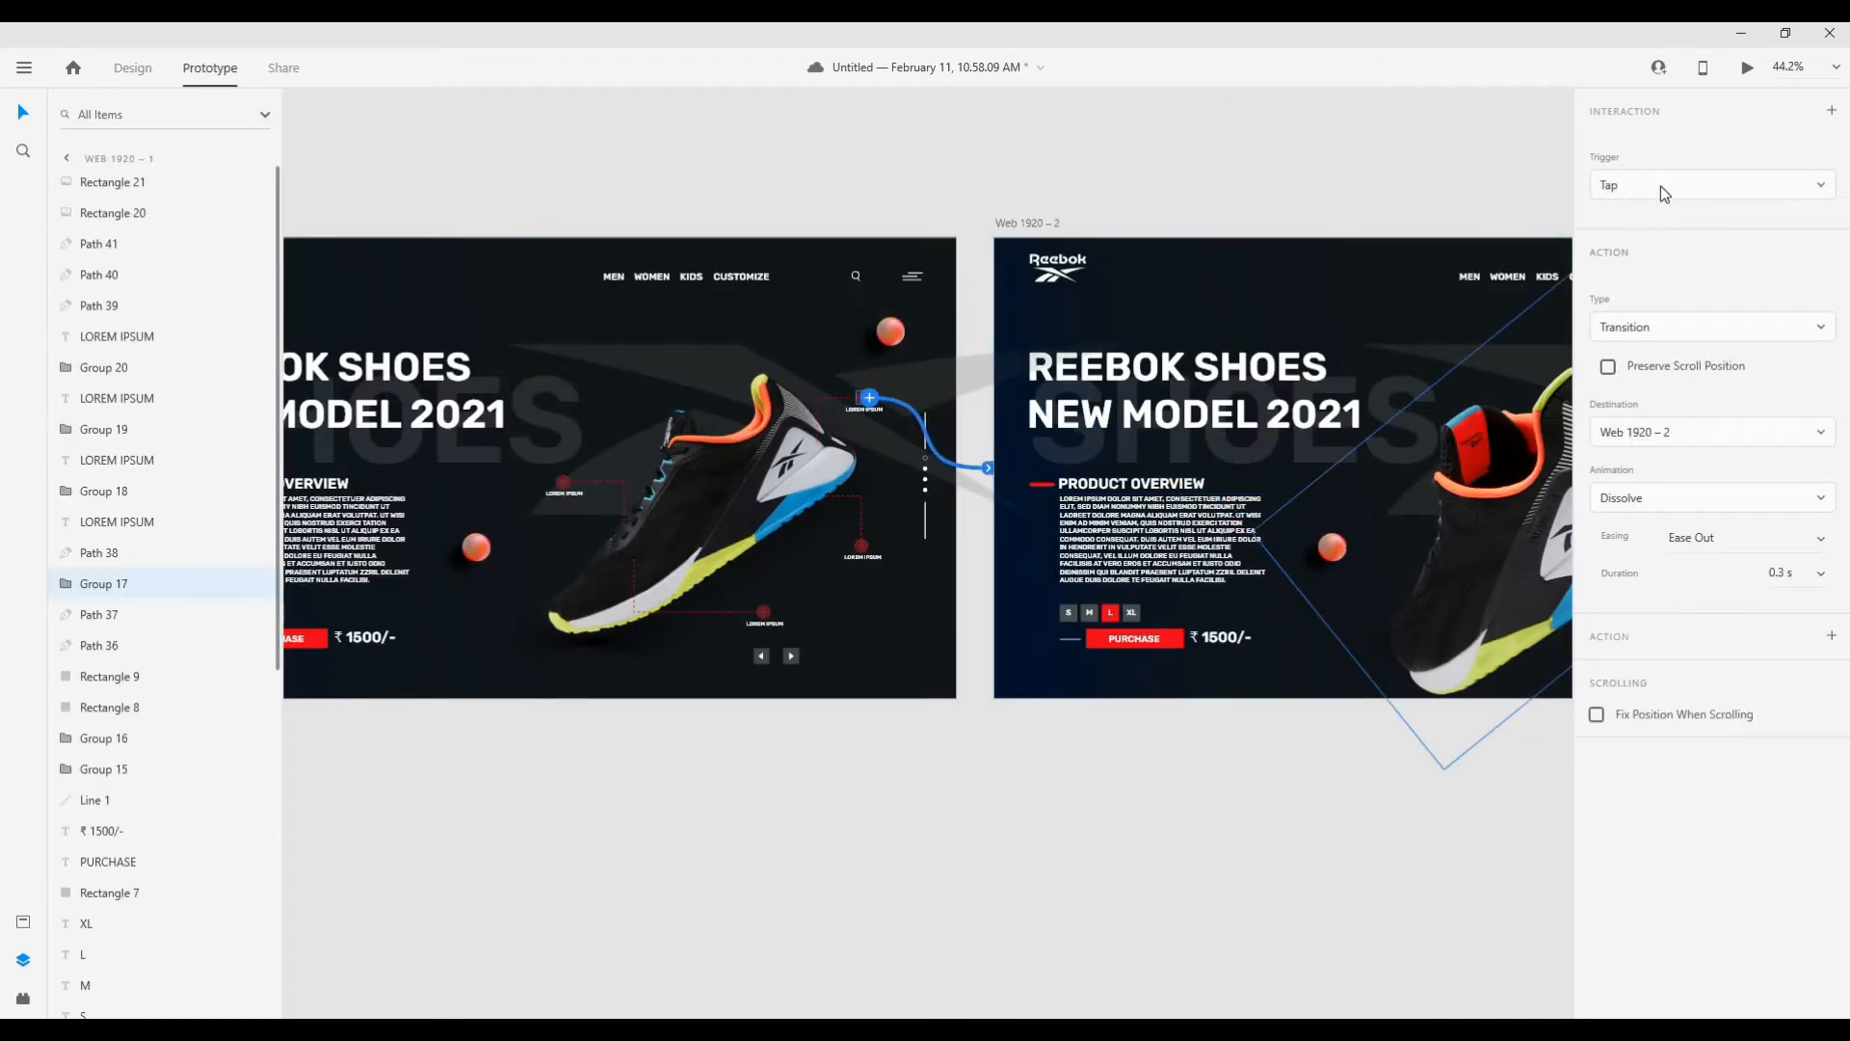
{"action": "left_click", "coordinate": [1672, 327]}
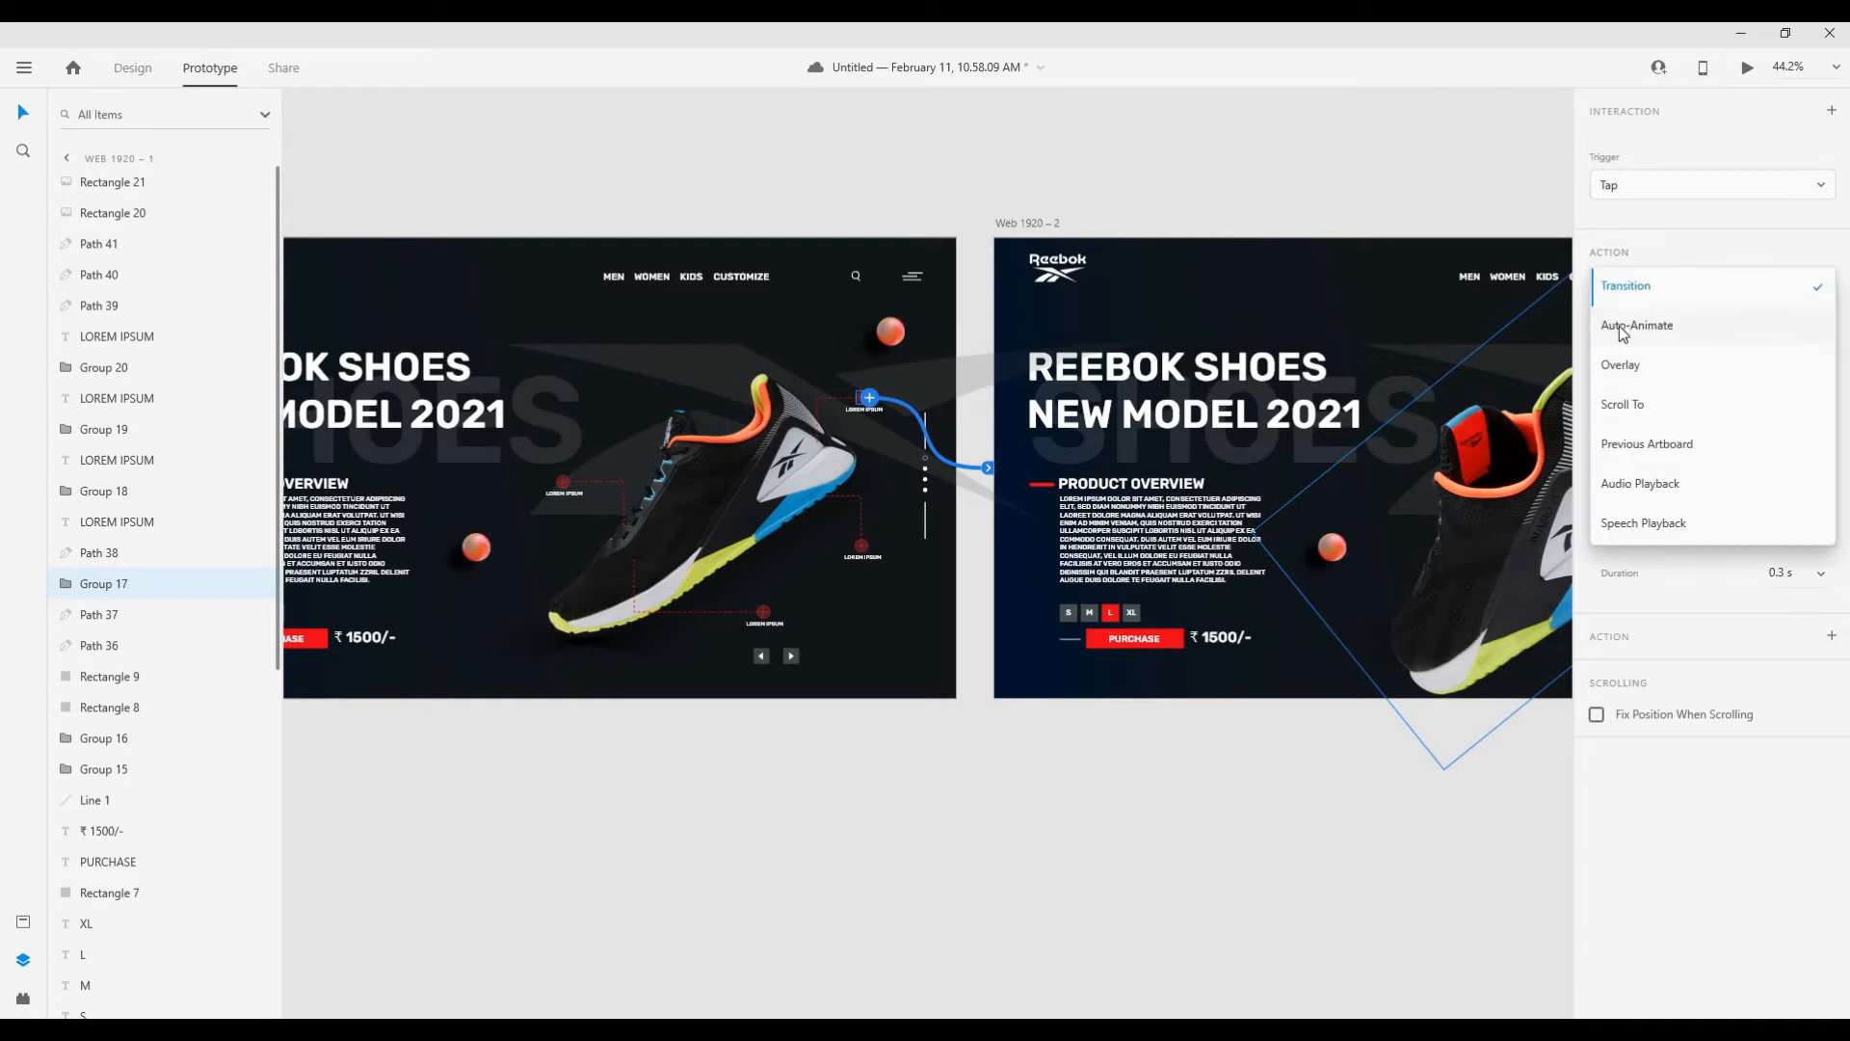
{"action": "left_click", "coordinate": [1623, 328]}
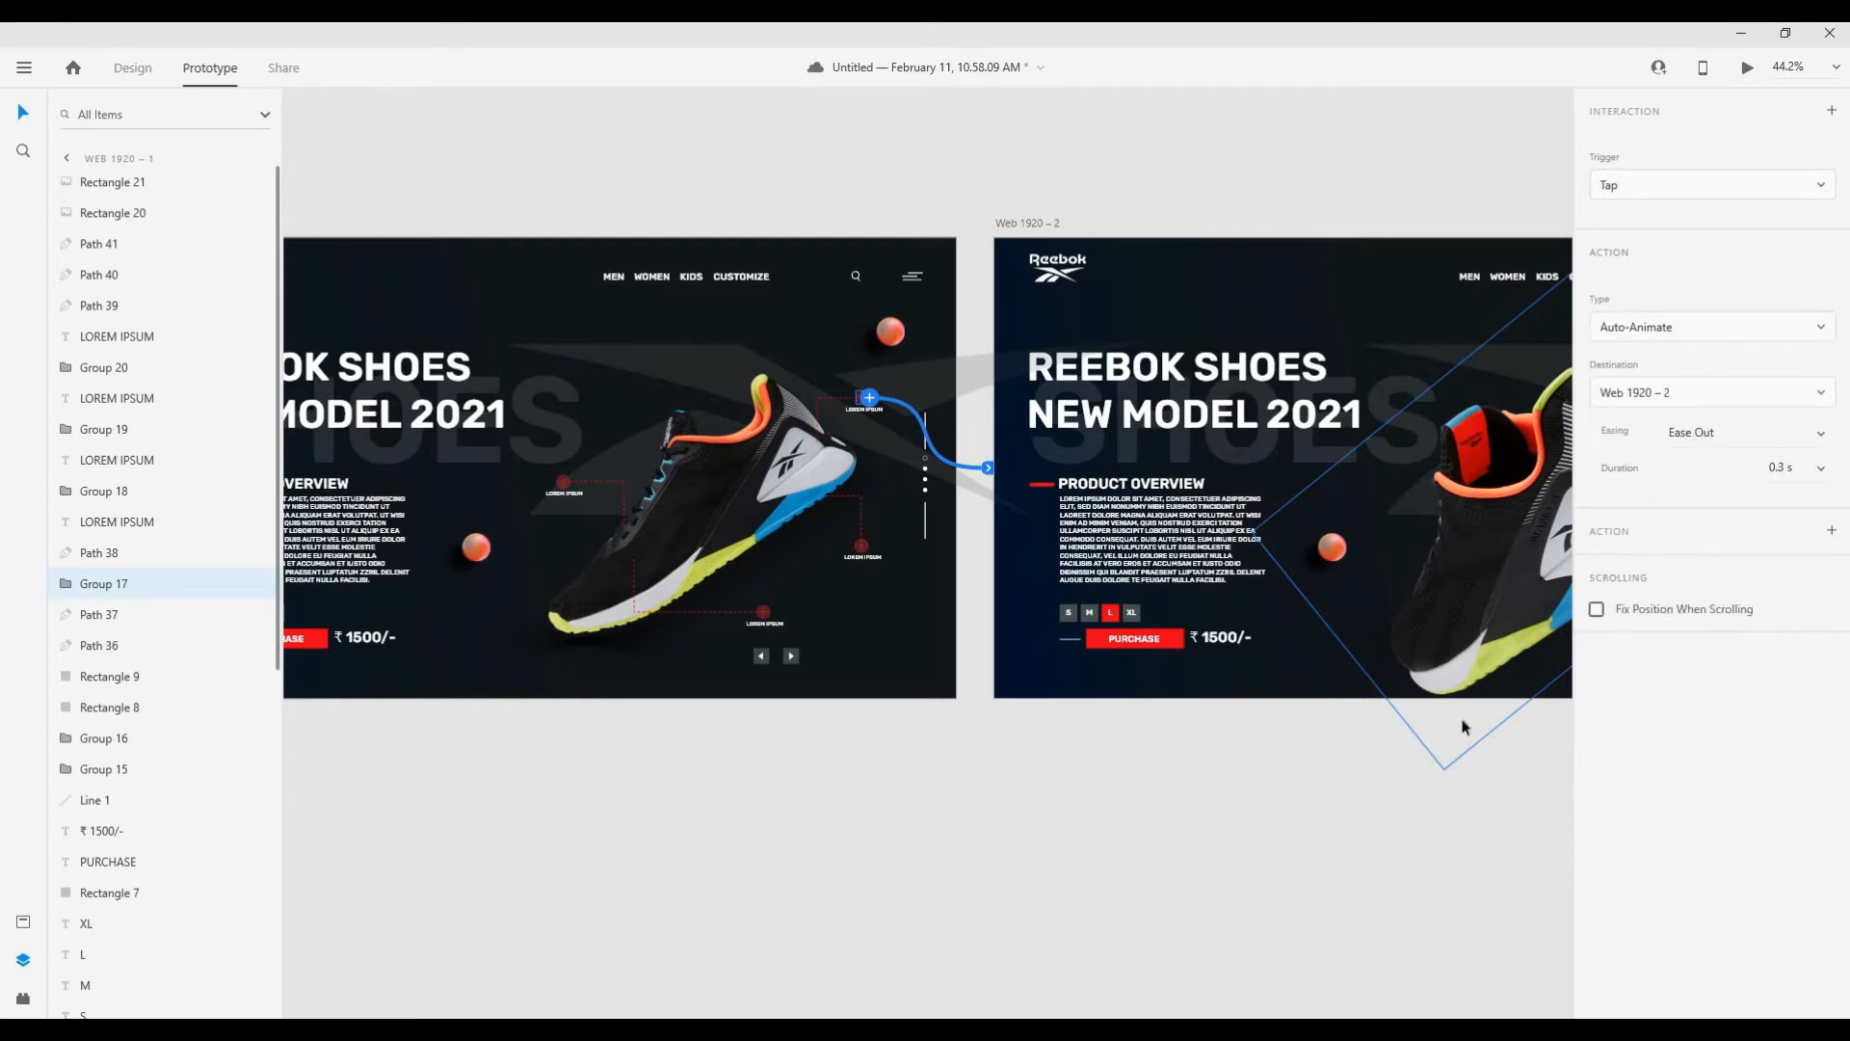
Step: Preview the upper-right marker's transition and set its easing to Wind Up
{"action": "left_click", "coordinate": [1747, 68]}
{"action": "left_click", "coordinate": [1627, 405]}
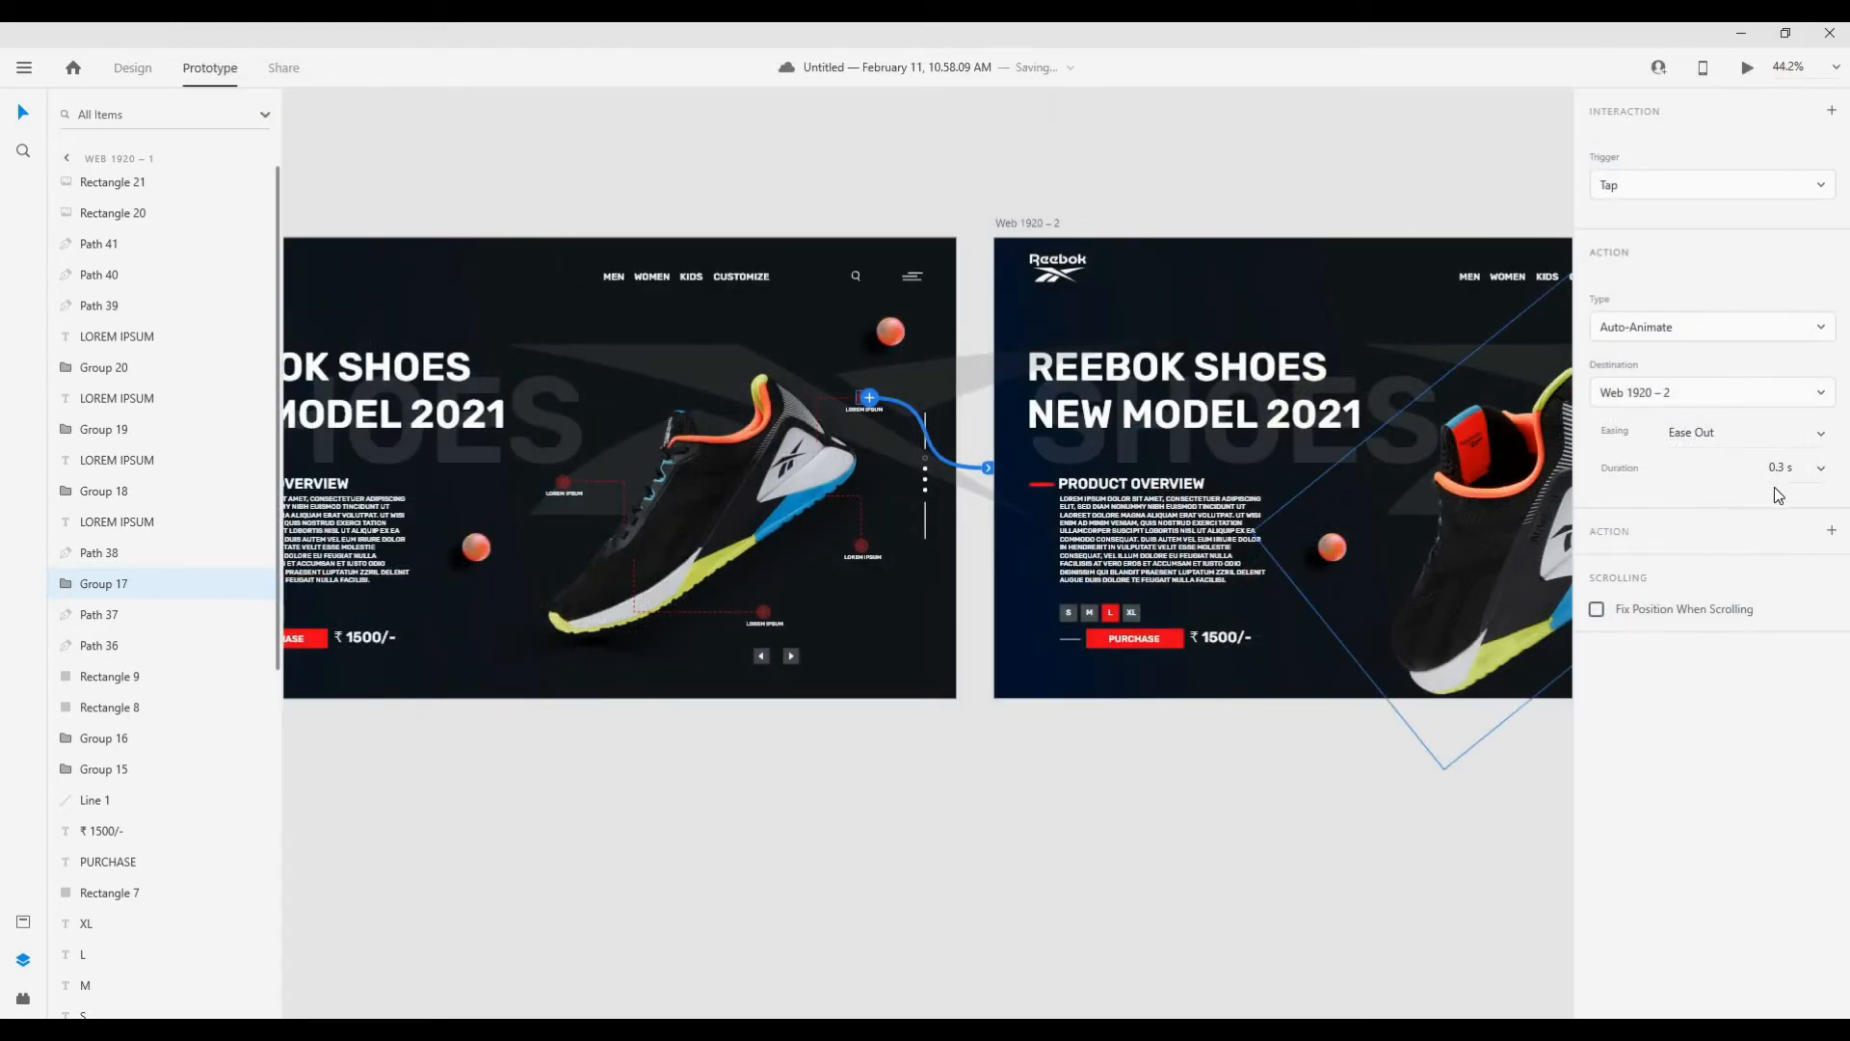
{"action": "left_click", "coordinate": [1821, 435]}
{"action": "left_click", "coordinate": [1819, 437]}
{"action": "left_click", "coordinate": [1822, 439]}
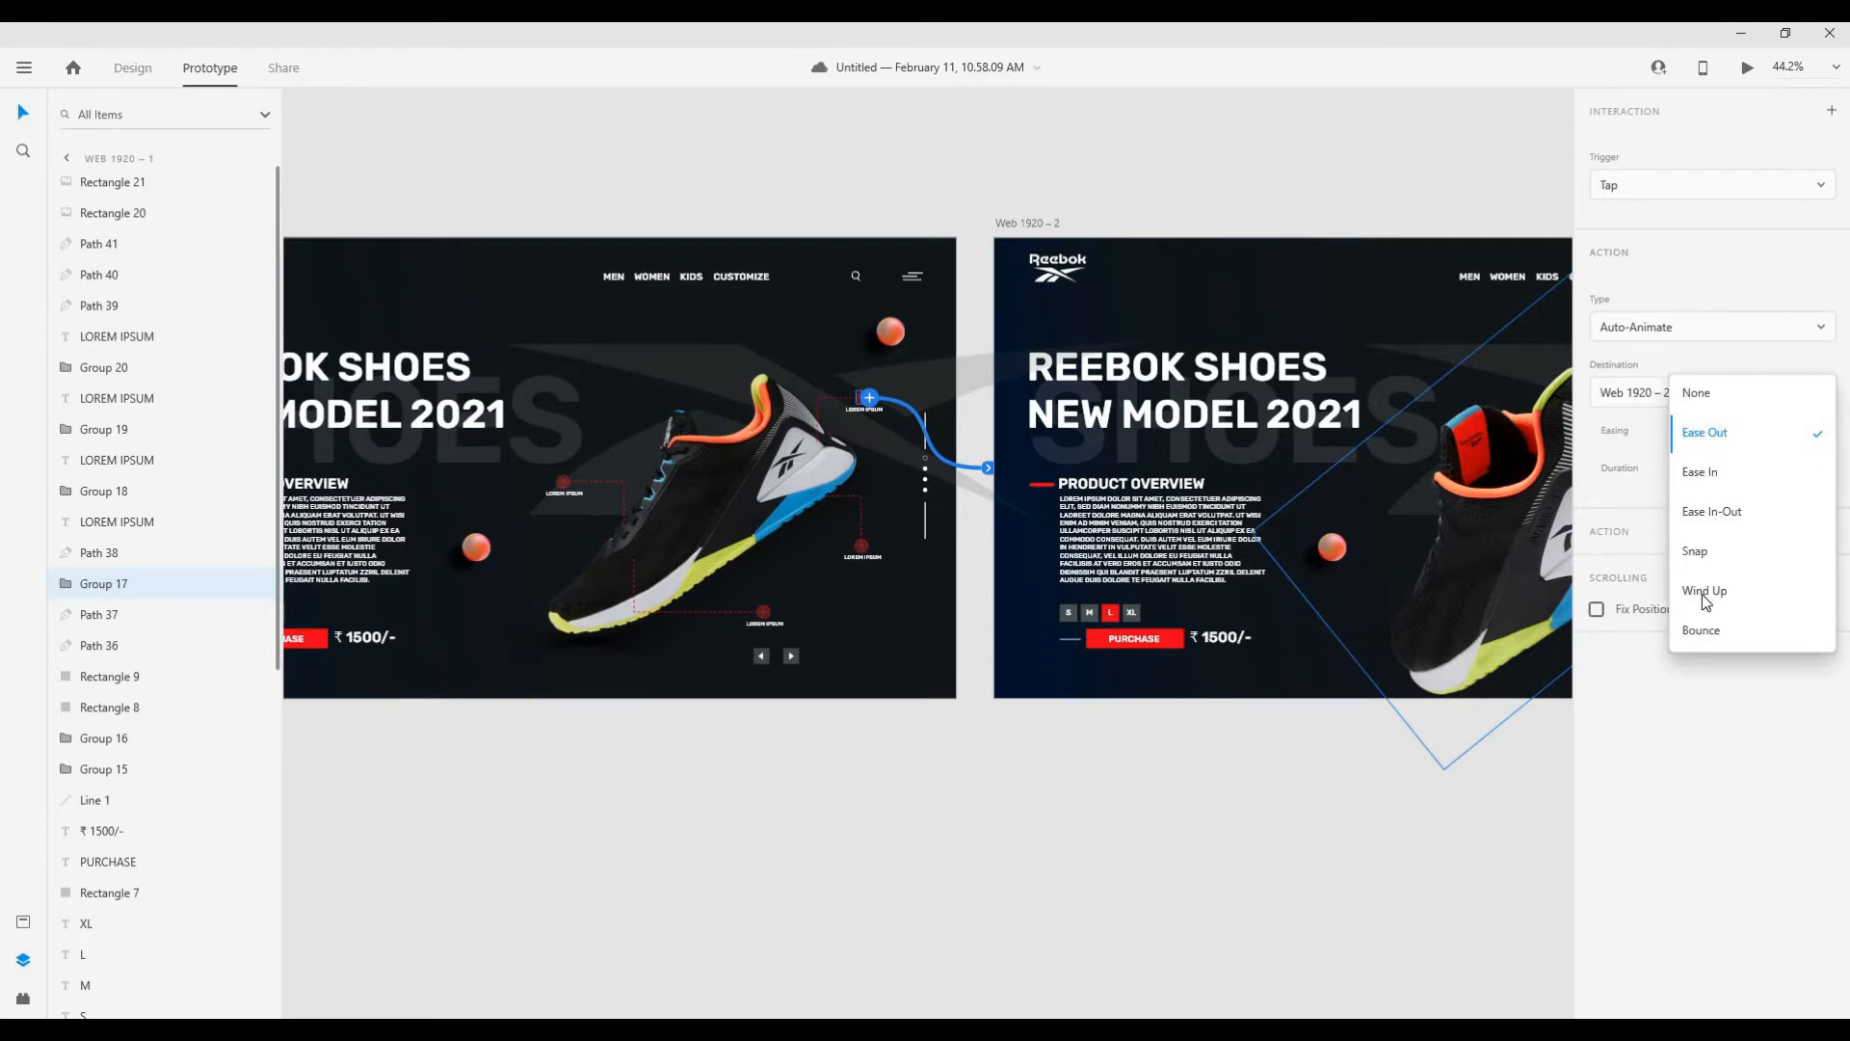
{"action": "left_click", "coordinate": [1536, 738]}
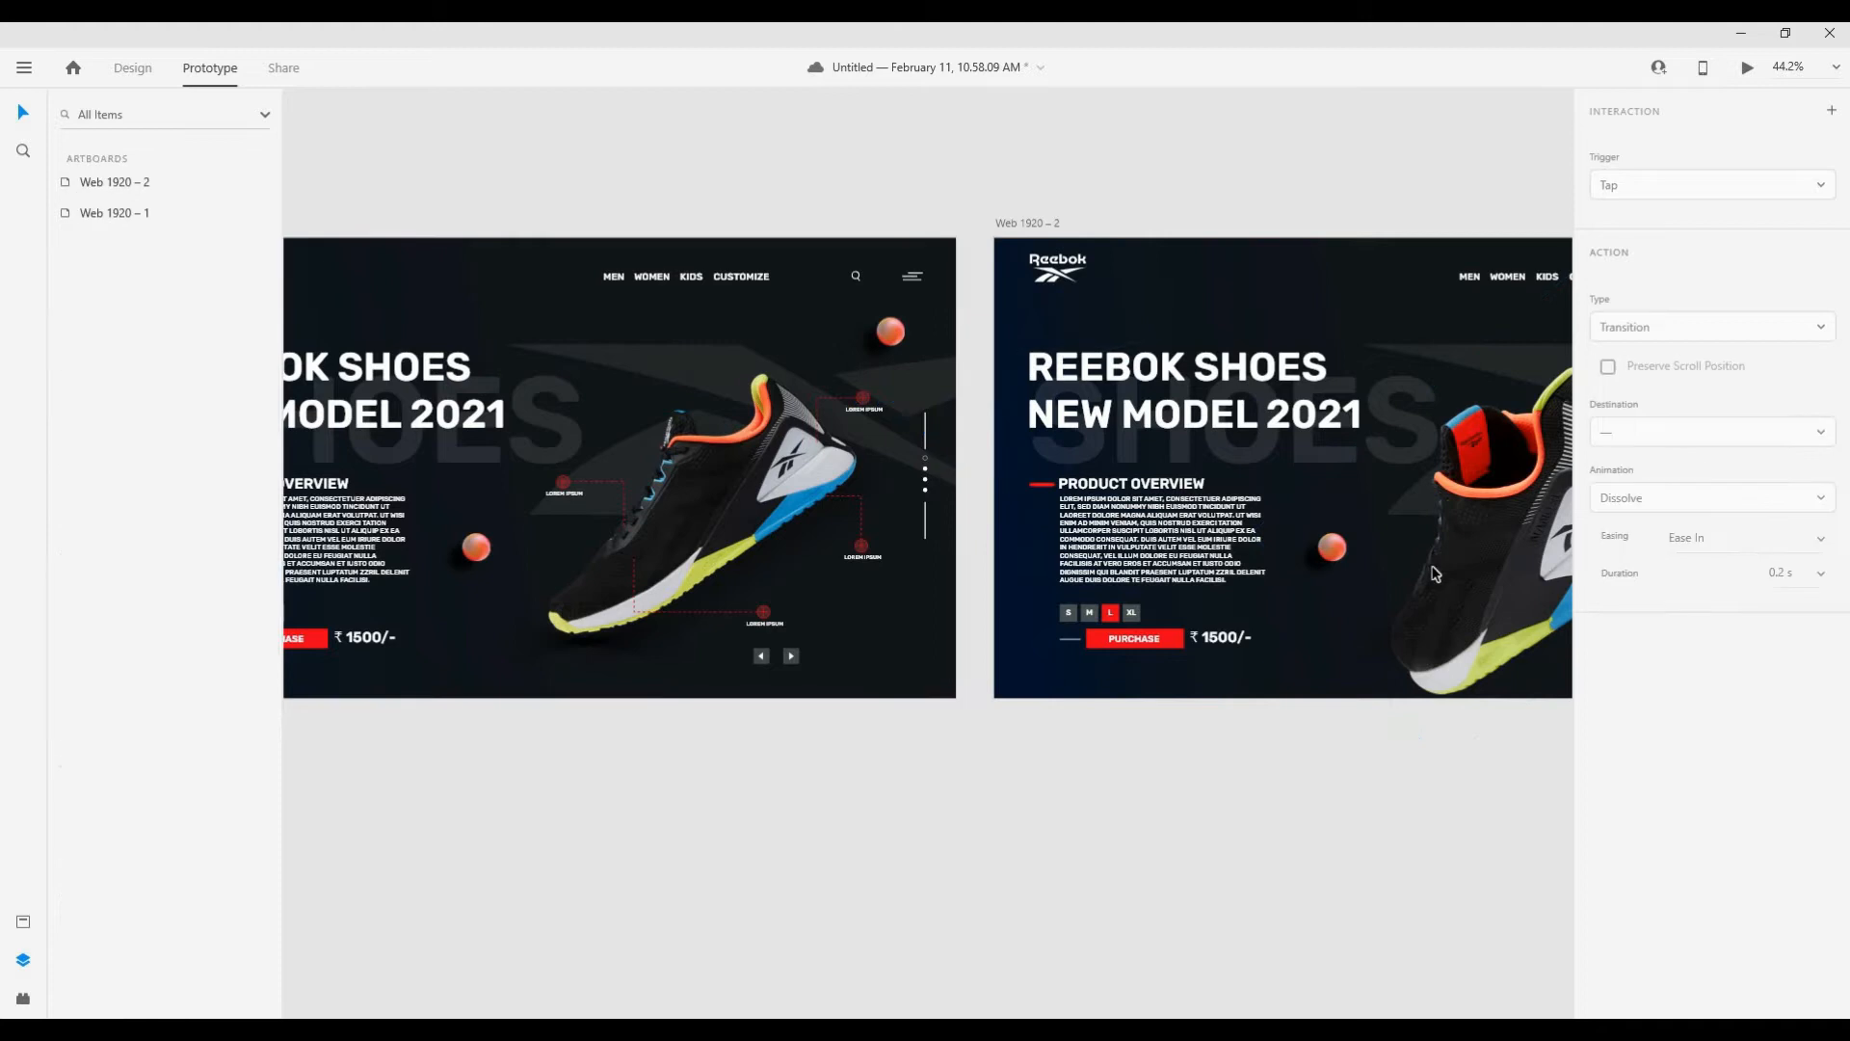
Step: Test the Wind Up transition from the upper-right marker in the desktop preview and close the preview
{"action": "left_click", "coordinate": [1745, 67]}
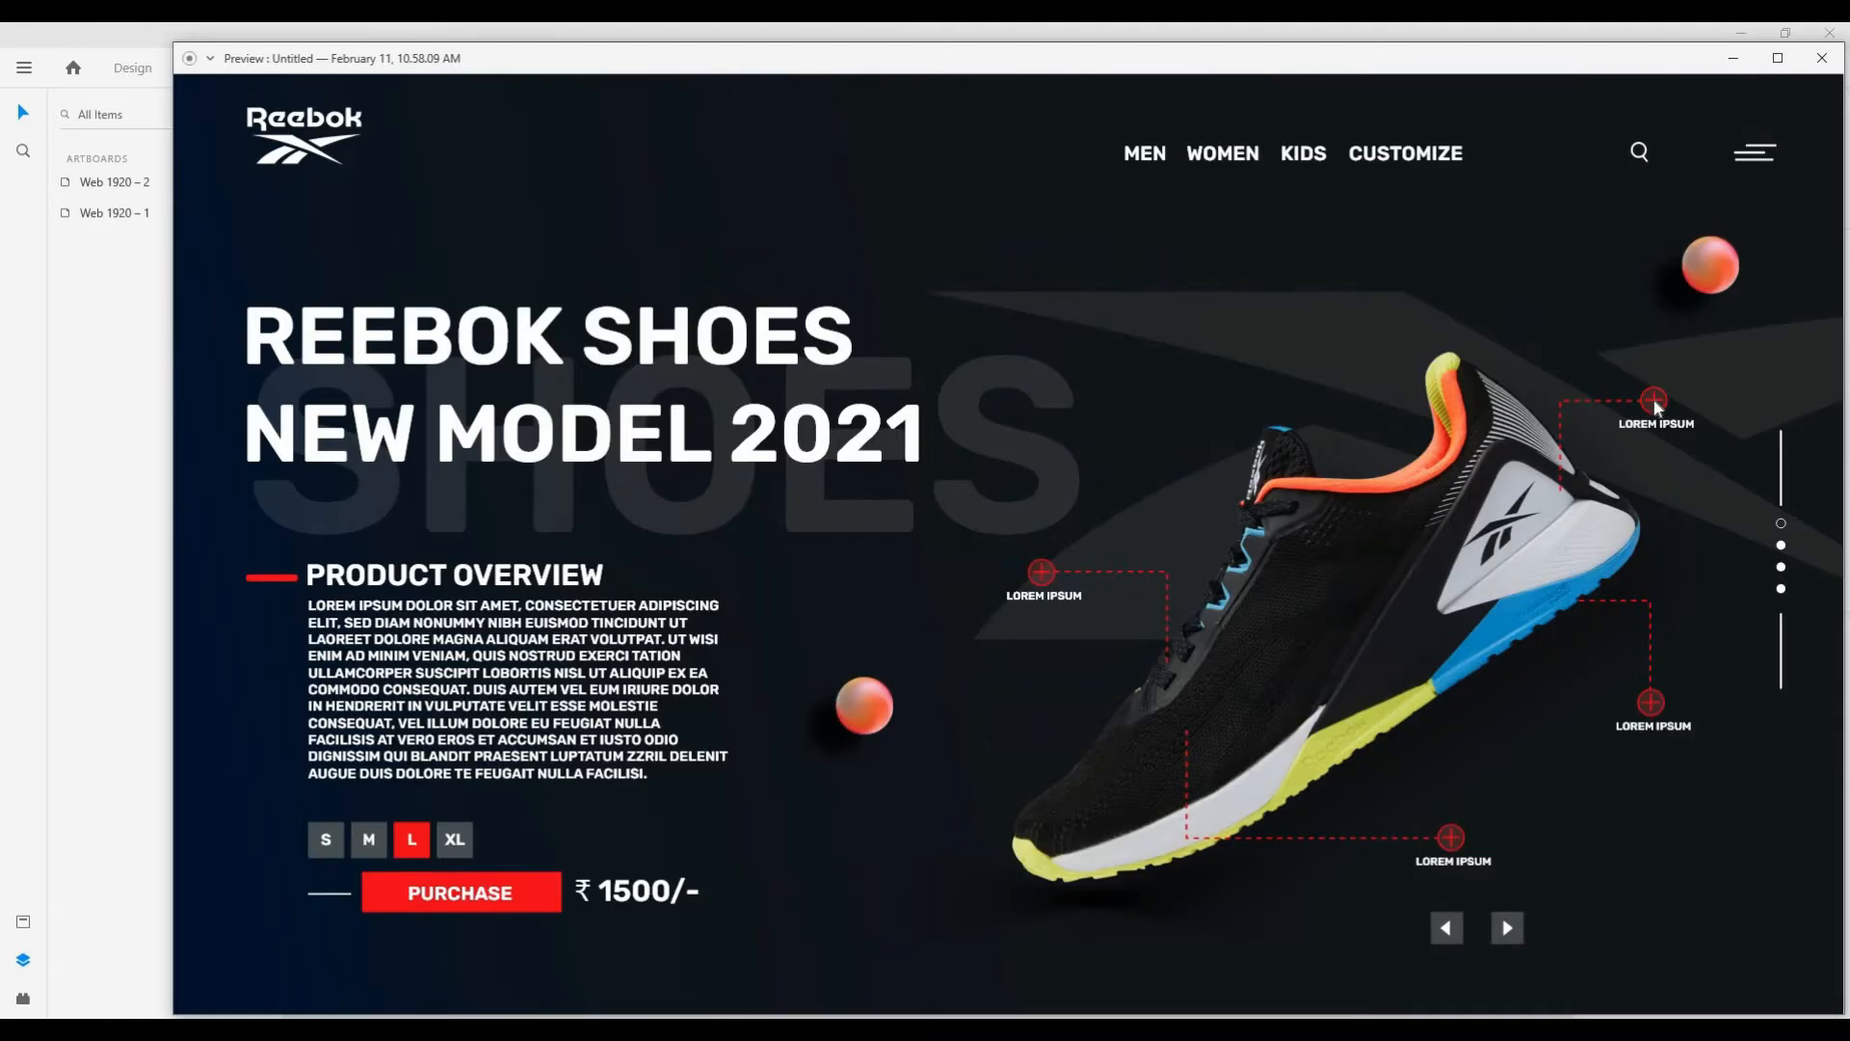
{"action": "left_click", "coordinate": [1655, 402]}
{"action": "left_click", "coordinate": [1822, 57]}
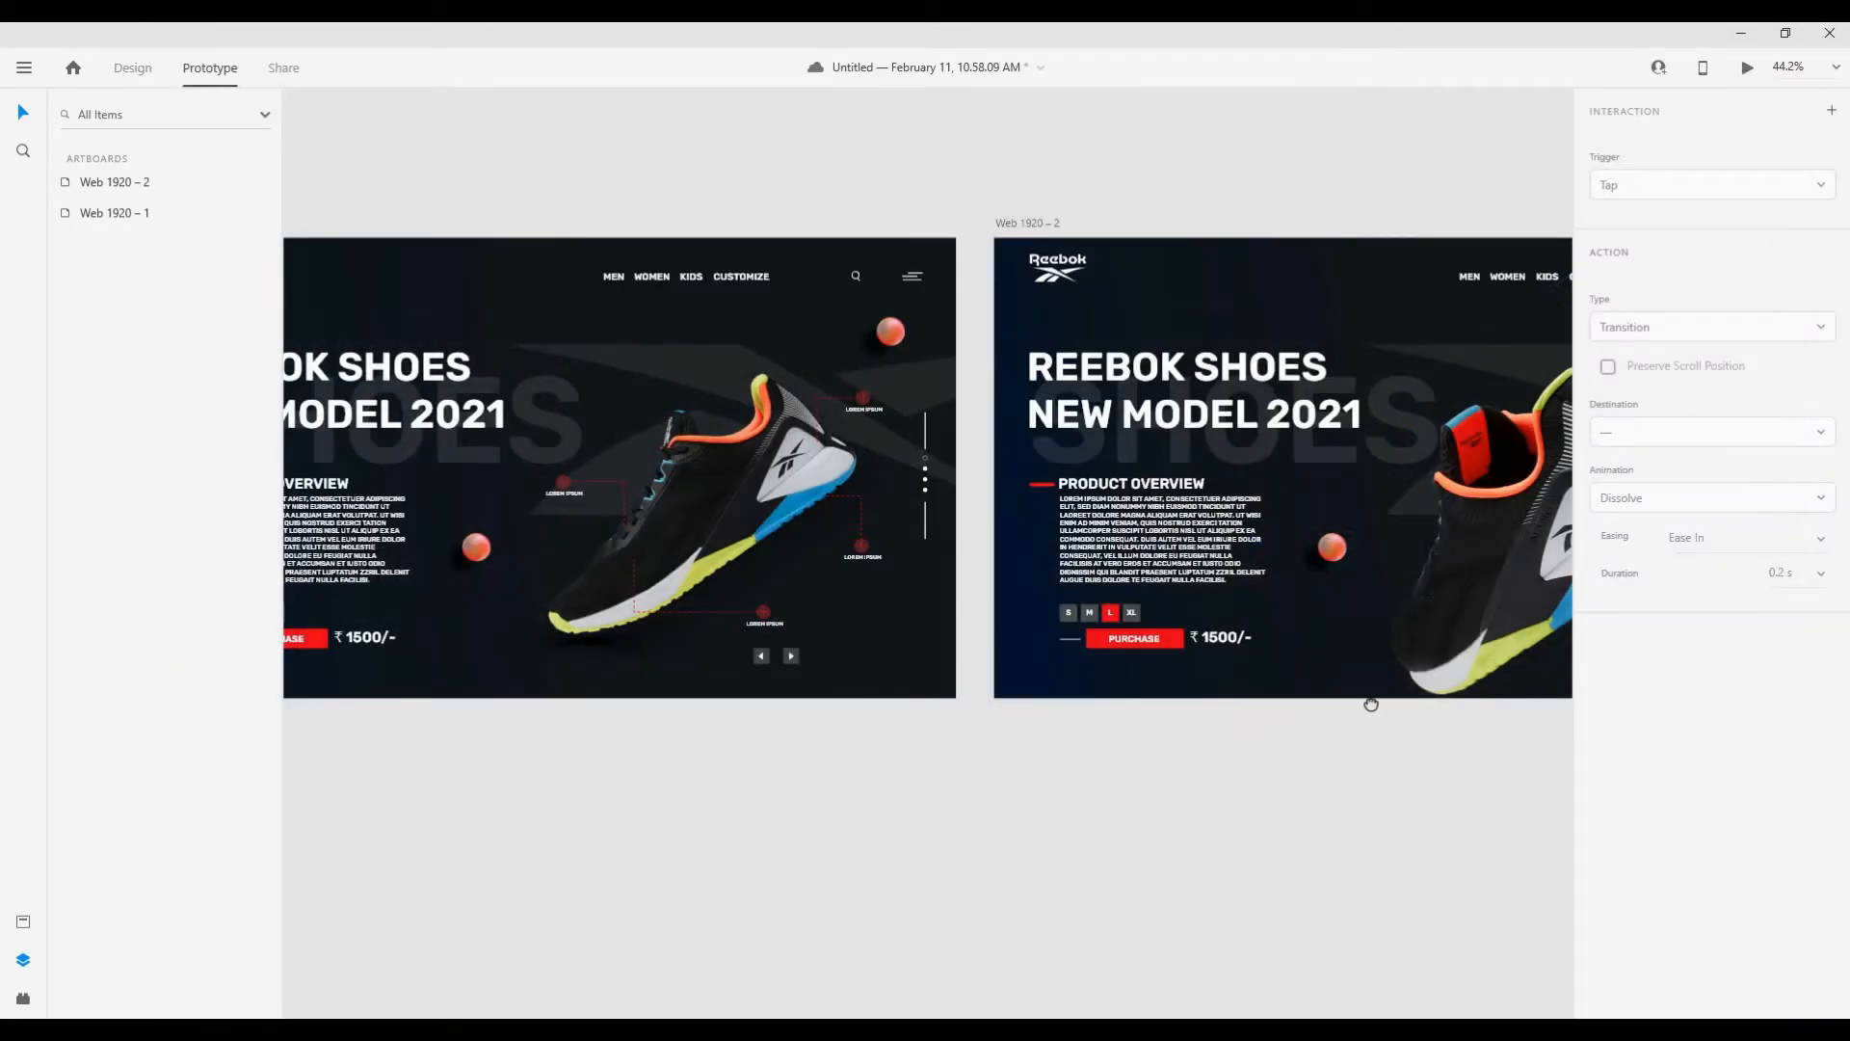
Step: Link the callout marker on Web 1920 – 2 back to Web 1920 – 1 with a Tap trigger and Auto-Animate
{"action": "scroll", "coordinate": [1368, 704], "scroll_direction": "right", "scroll_amount": 5}
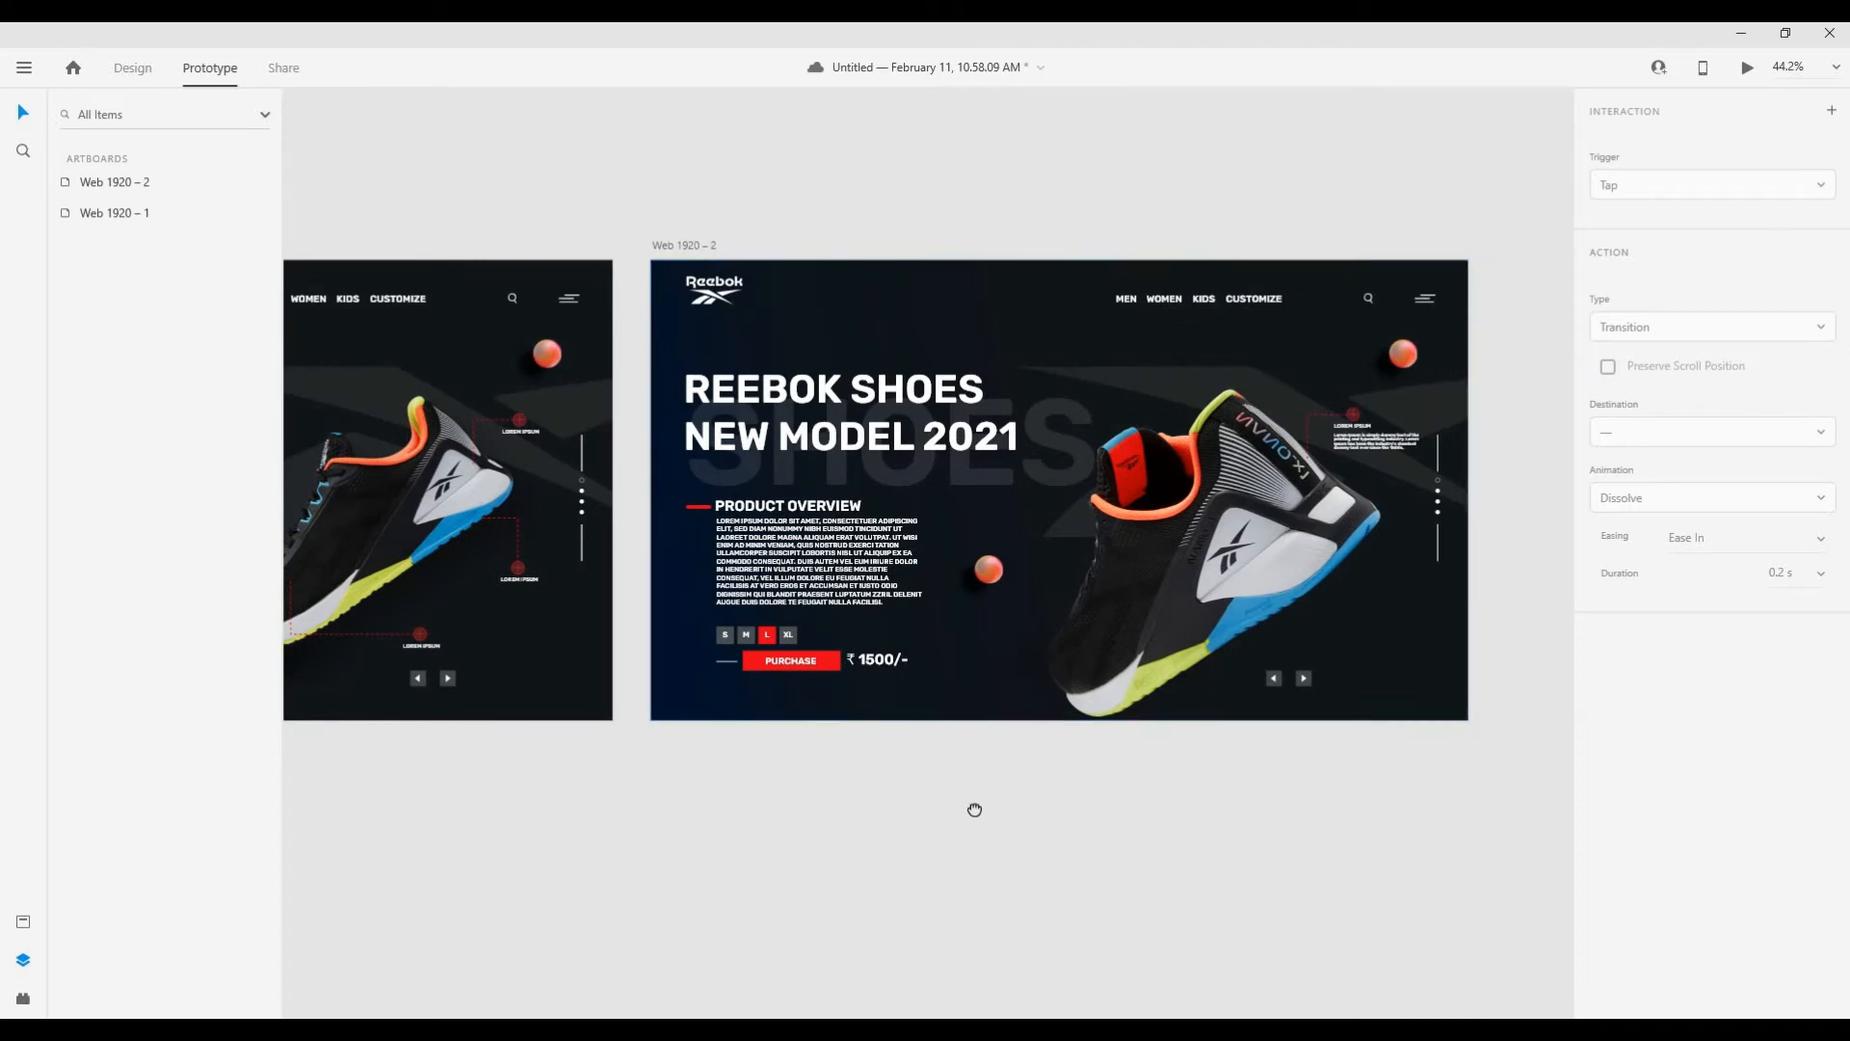
{"action": "scroll", "coordinate": [1353, 434], "scroll_direction": "up", "scroll_amount": 5}
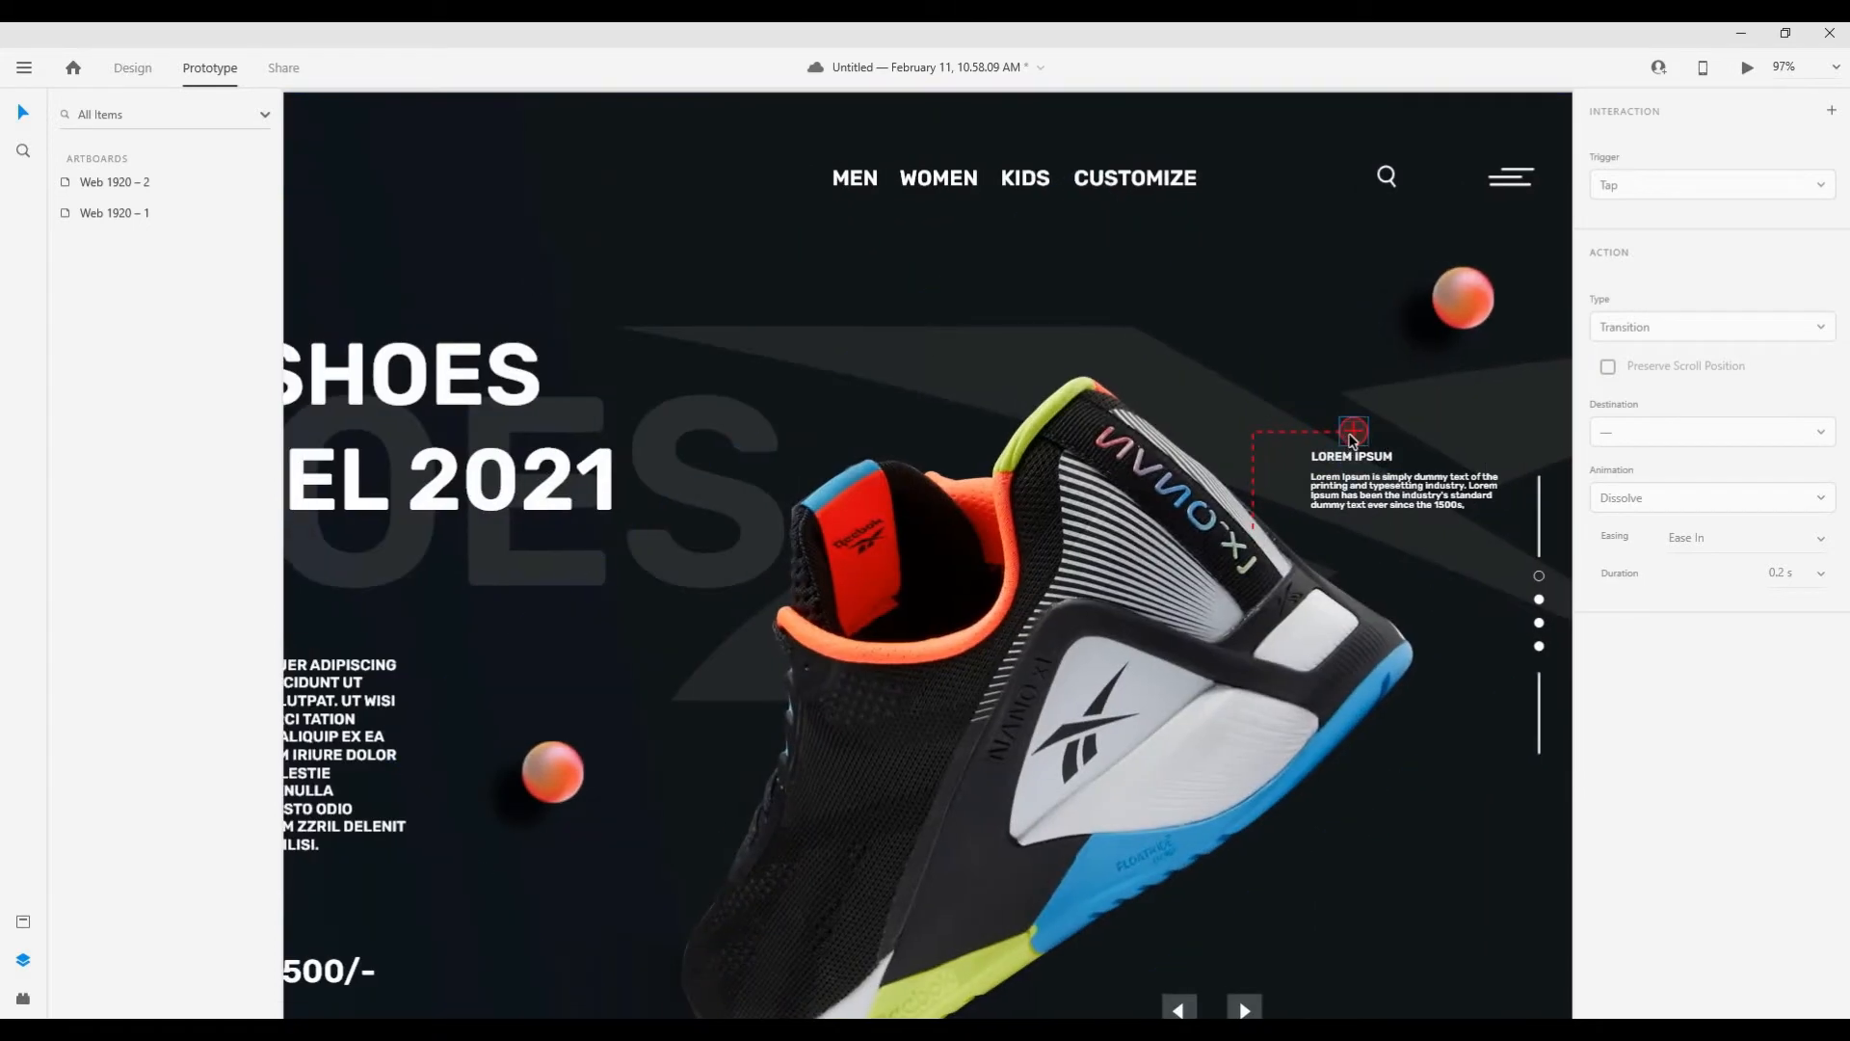
{"action": "left_click", "coordinate": [1353, 434]}
{"action": "scroll", "coordinate": [1353, 441], "scroll_direction": "down", "scroll_amount": 5}
{"action": "left_click_drag", "start_coordinate": [1354, 467], "coordinate": [713, 561]}
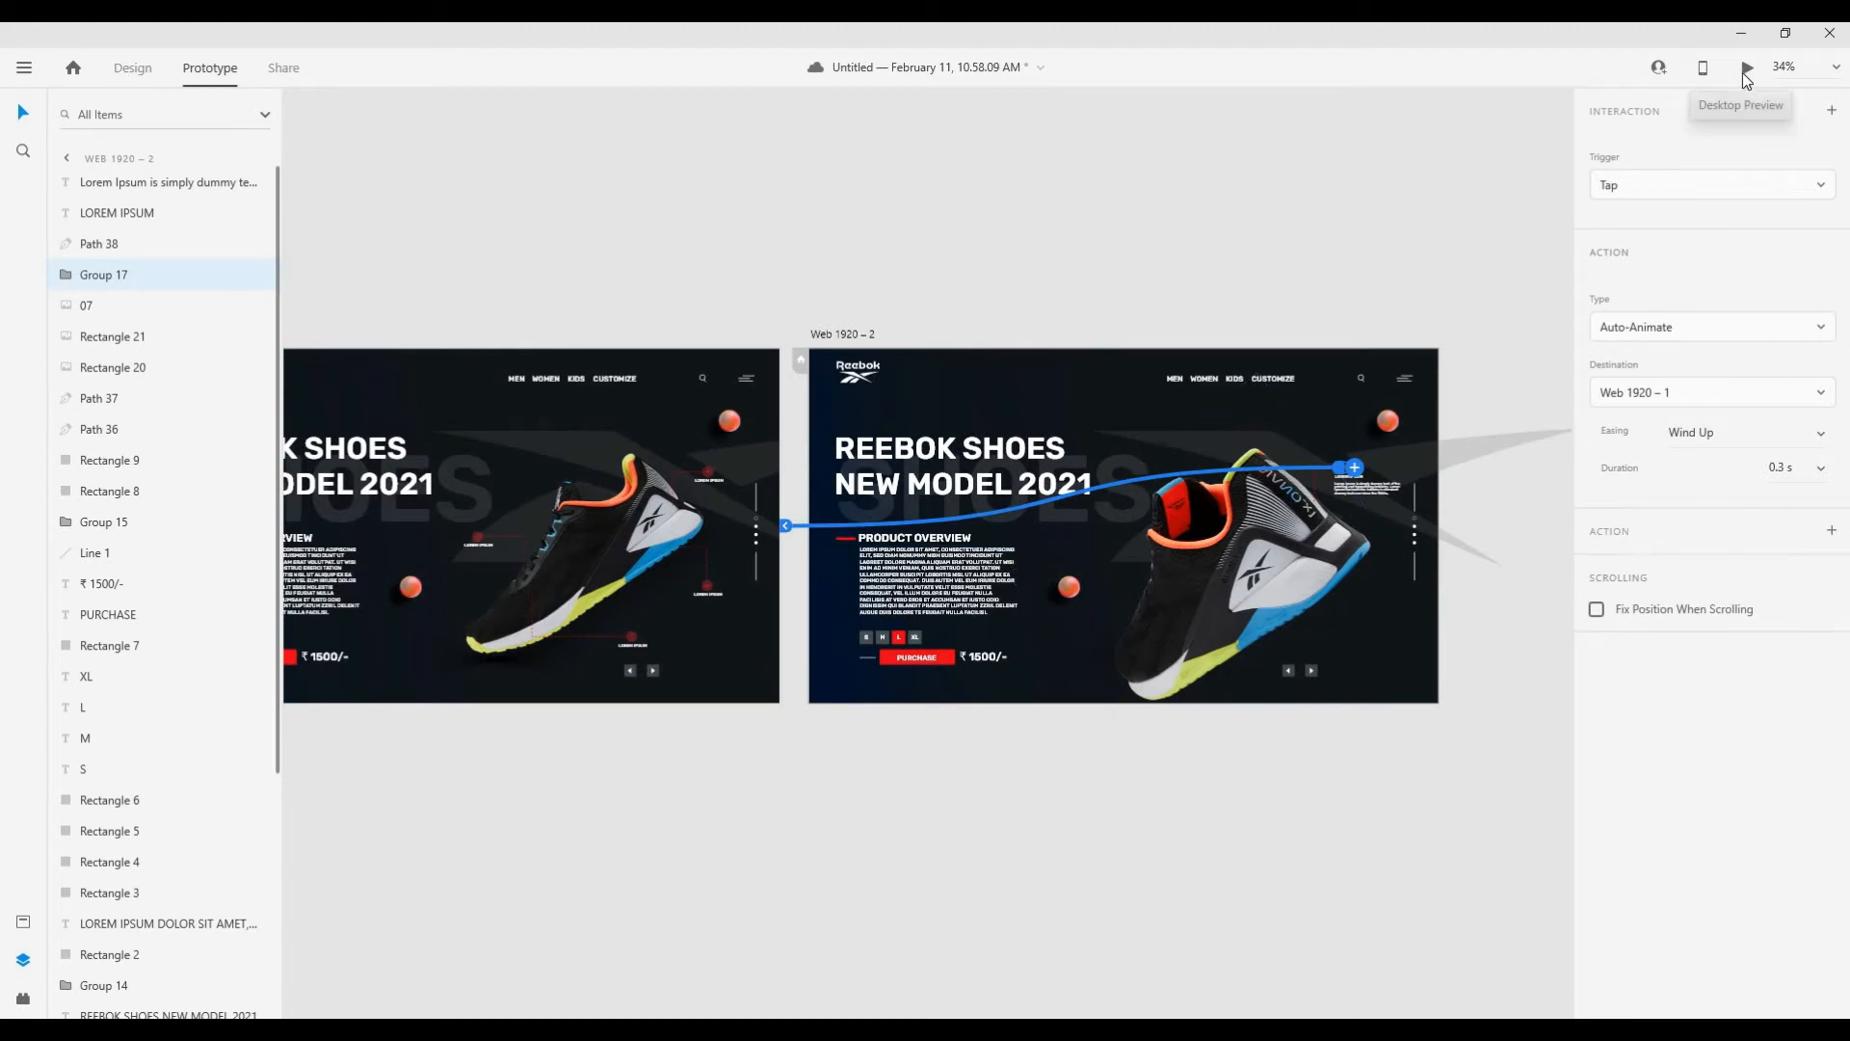
{"action": "left_click", "coordinate": [1664, 330]}
{"action": "left_click", "coordinate": [1677, 322]}
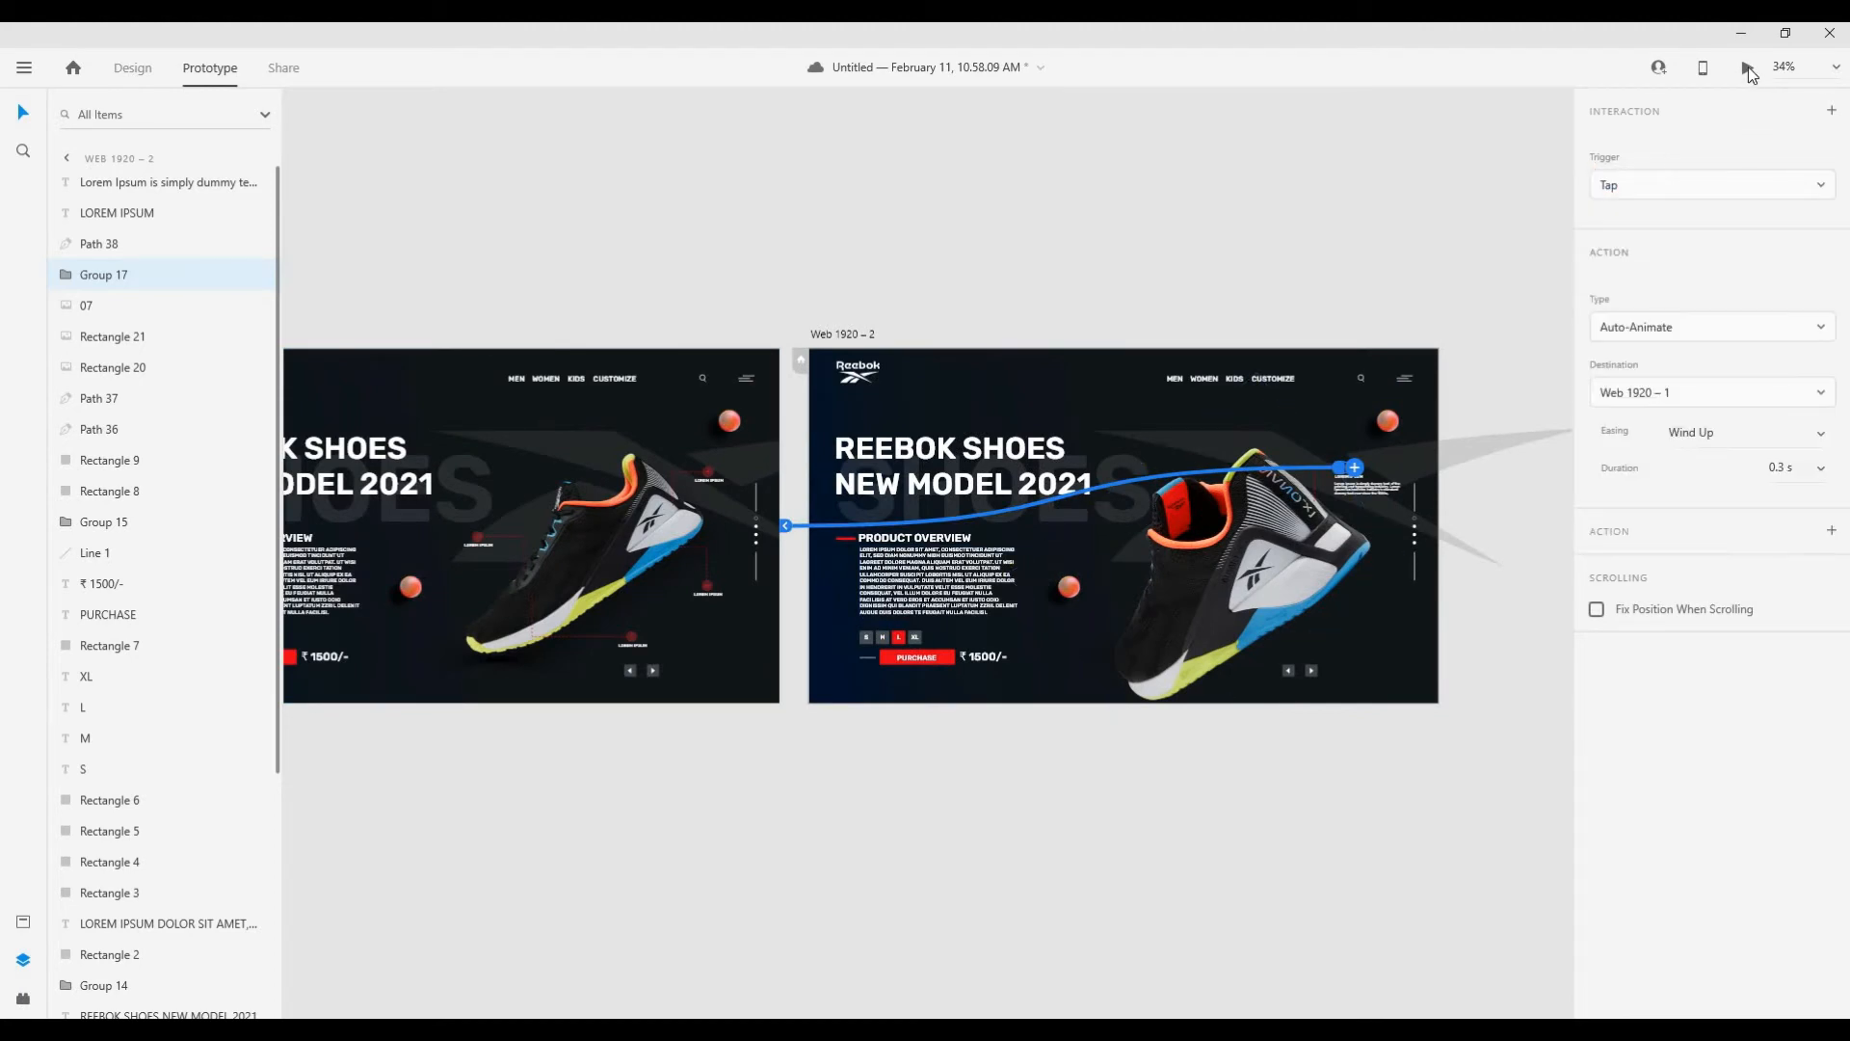
Step: Preview the prototype and switch back and forth between the two shoe views through the upper-right marker
{"action": "left_click", "coordinate": [1747, 67]}
{"action": "left_click", "coordinate": [1611, 393]}
{"action": "left_click", "coordinate": [1650, 405]}
{"action": "left_click", "coordinate": [1611, 393]}
{"action": "left_click", "coordinate": [1646, 405]}
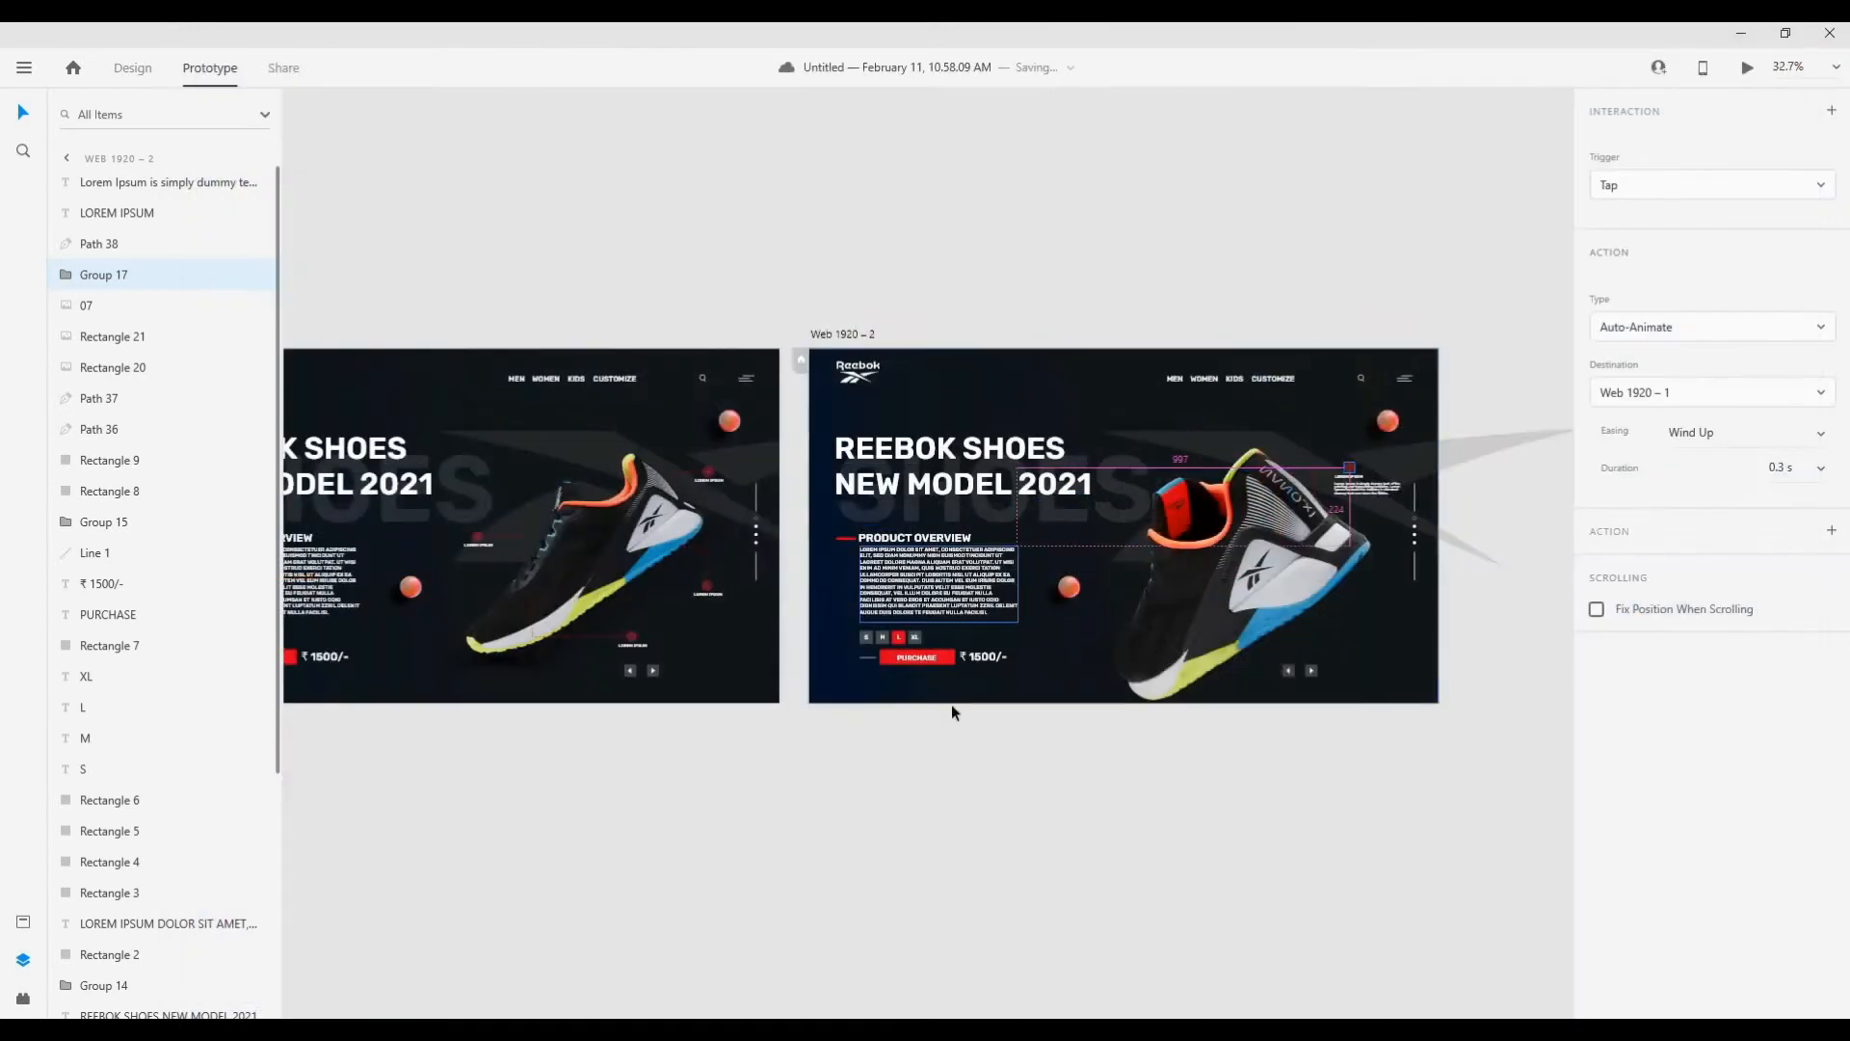
Step: Return to design mode and duplicate artboard Web 1920 – 1 twice, placing the two copies in a row below the originals
{"action": "scroll", "coordinate": [951, 704], "scroll_direction": "down", "scroll_amount": 2}
{"action": "left_click", "coordinate": [117, 69]}
{"action": "scroll", "coordinate": [533, 267], "scroll_direction": "down", "scroll_amount": 2}
{"action": "left_click_drag", "start_coordinate": [530, 265], "coordinate": [1024, 566], "text": "alt"}
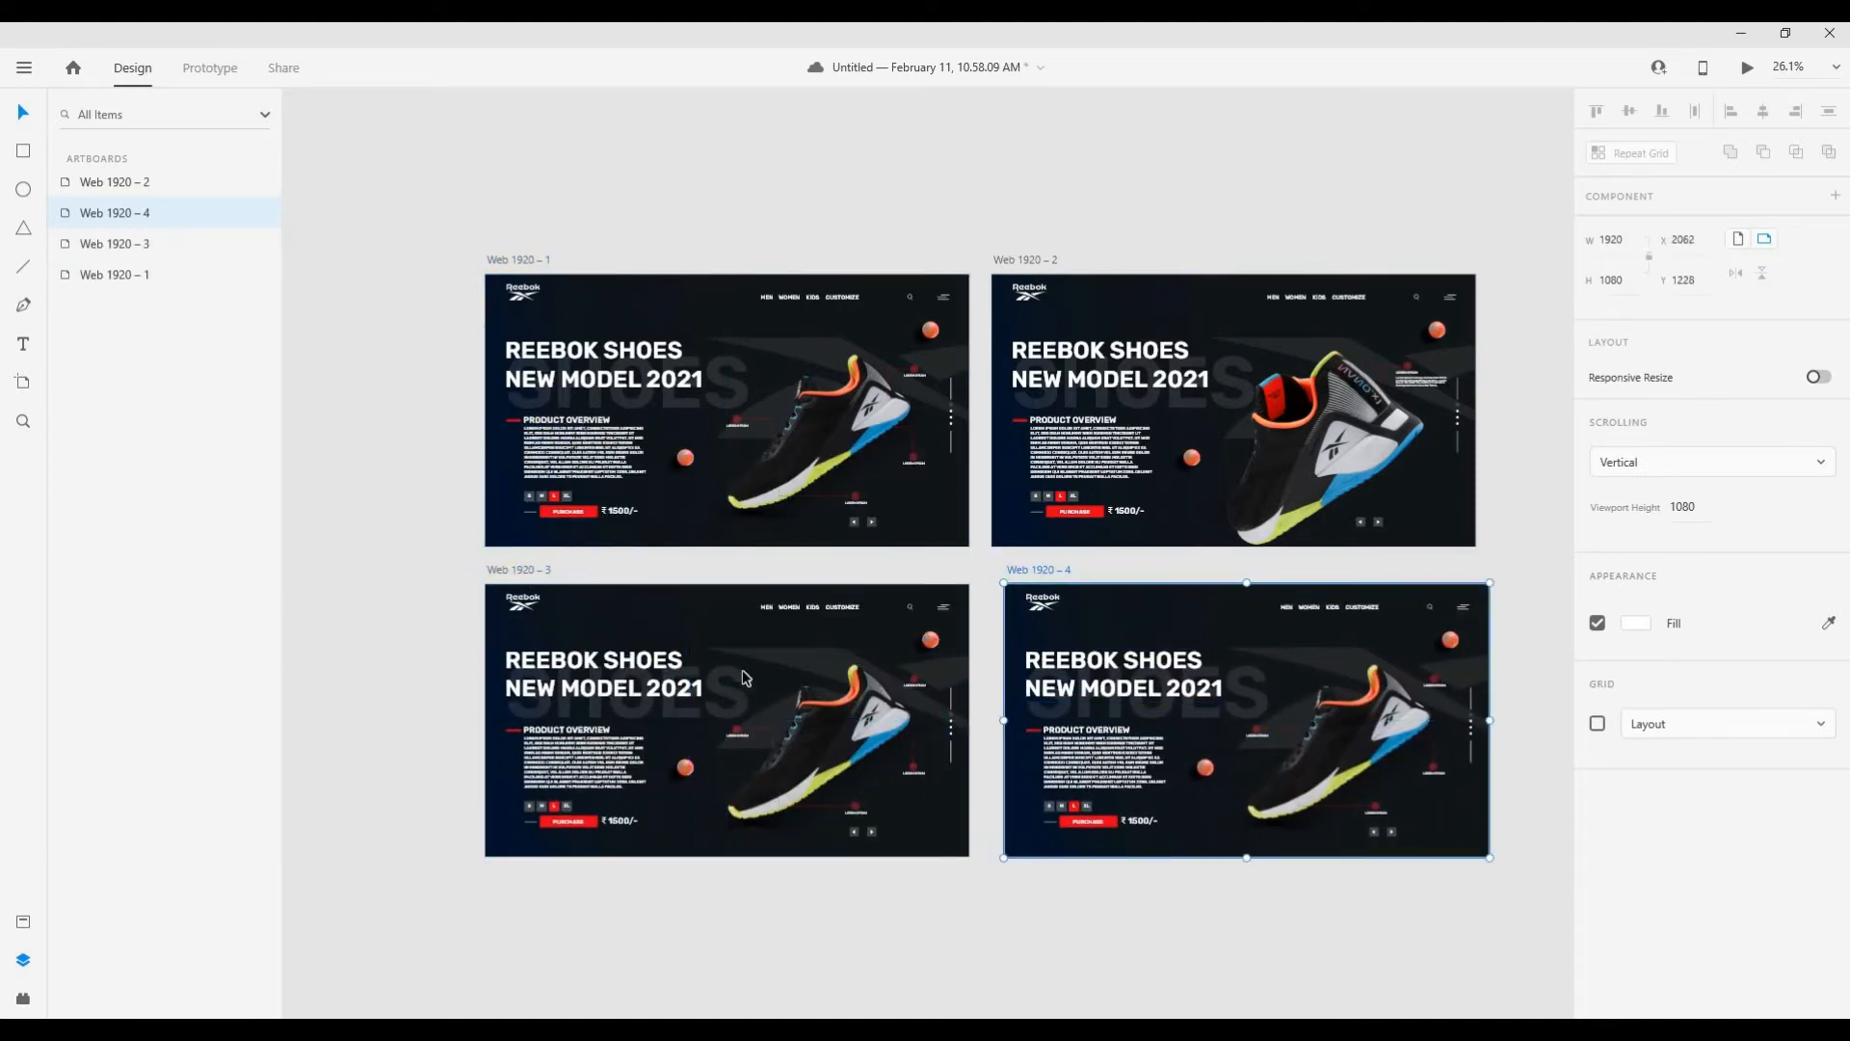
Step: Delete the shoe and the left callout's connector, marker and label from artboard Web 1920 – 3
{"action": "left_click", "coordinate": [743, 678]}
{"action": "scroll", "coordinate": [734, 769], "scroll_direction": "up", "scroll_amount": 3}
{"action": "left_click_drag", "start_coordinate": [734, 769], "coordinate": [814, 598]}
{"action": "scroll", "coordinate": [1129, 542], "scroll_direction": "down", "scroll_amount": 3}
{"action": "left_click_drag", "start_coordinate": [1123, 568], "coordinate": [925, 637]}
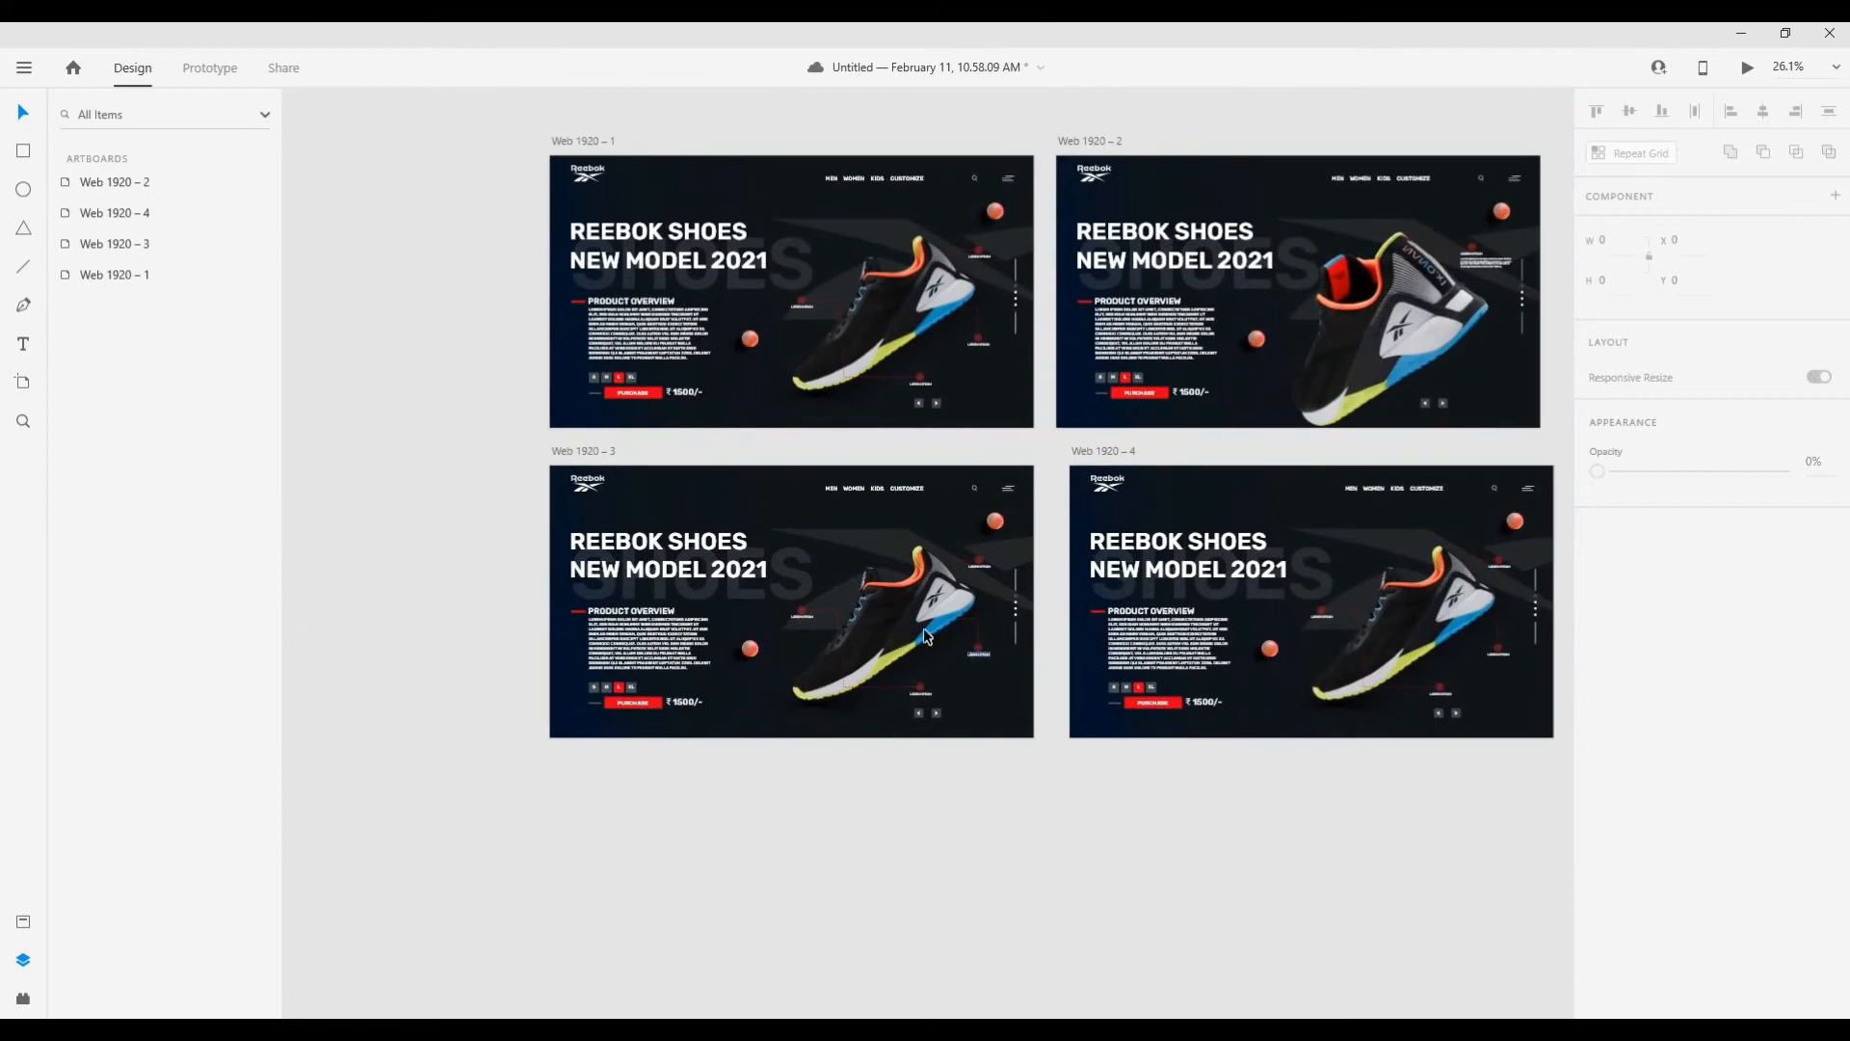
{"action": "left_click", "coordinate": [926, 636]}
{"action": "scroll", "coordinate": [926, 636], "scroll_direction": "up", "scroll_amount": 5}
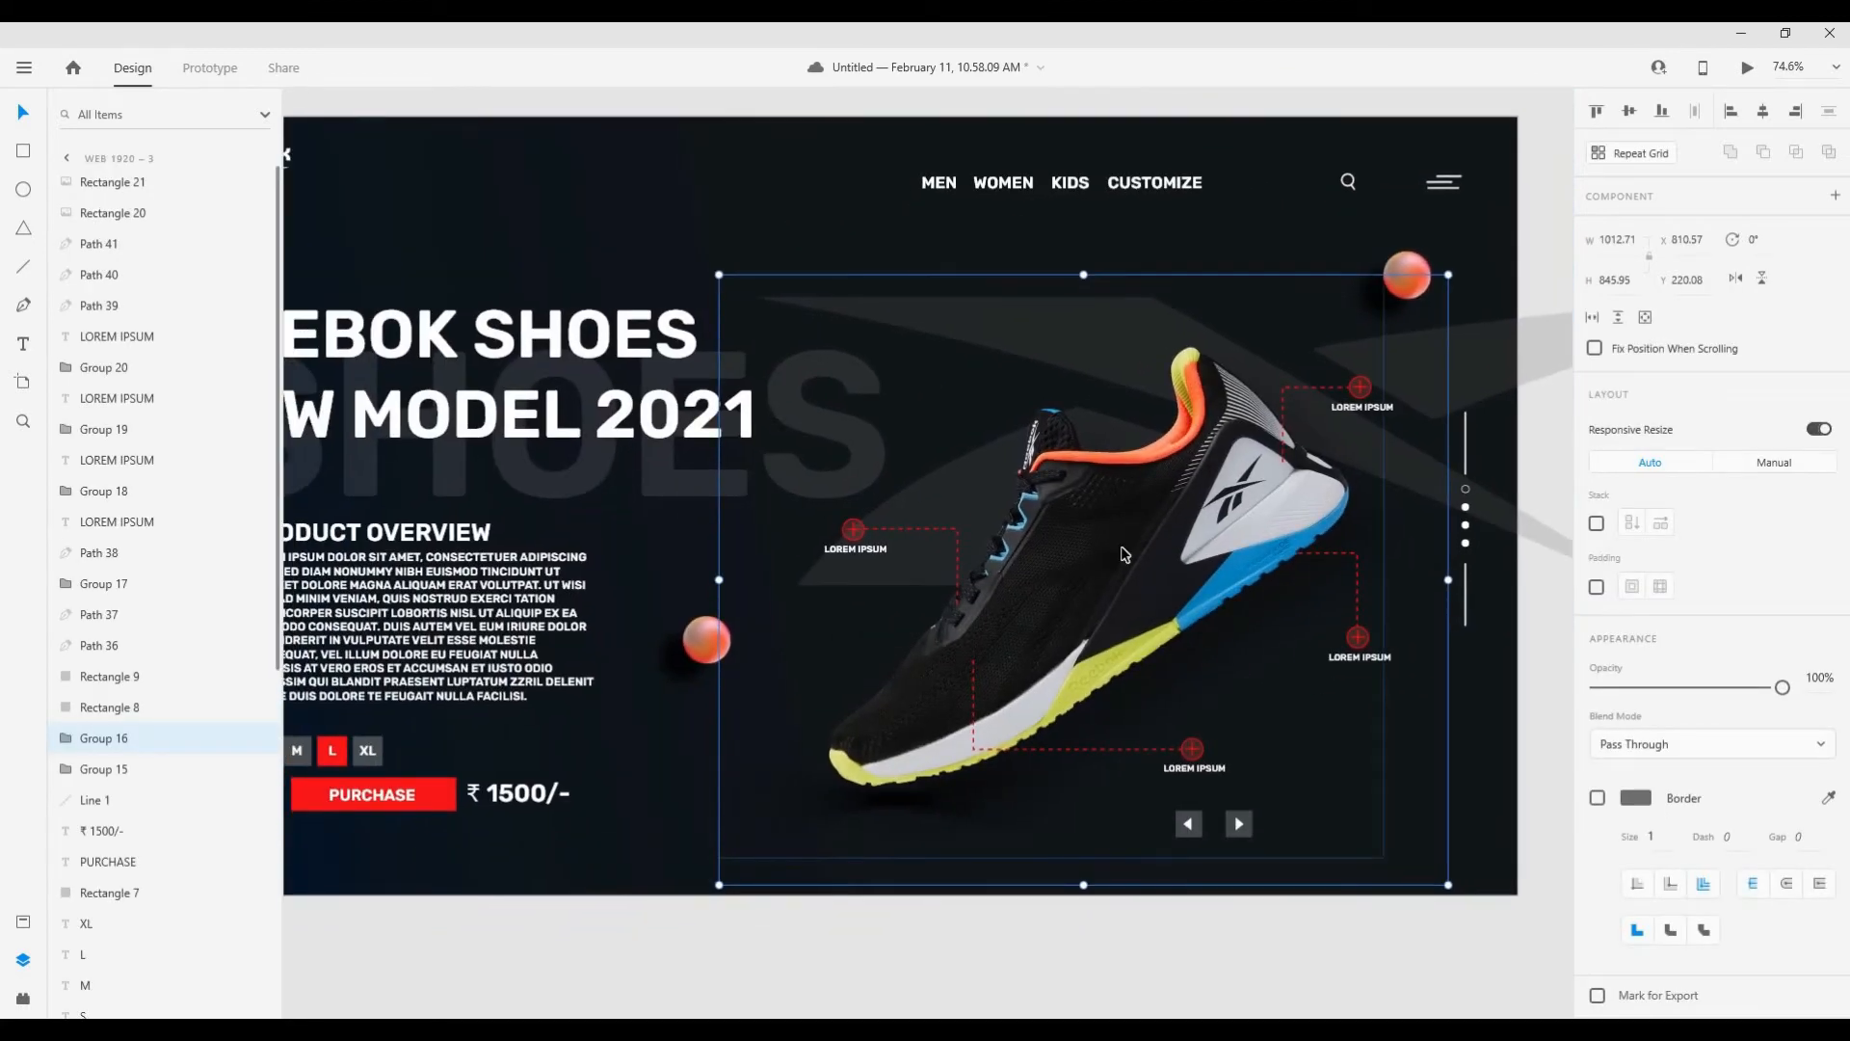
{"action": "key", "text": "Delete"}
{"action": "left_click", "coordinate": [875, 530]}
{"action": "key", "text": "Delete"}
{"action": "left_click", "coordinate": [848, 534]}
{"action": "key", "text": "Delete"}
{"action": "left_click", "coordinate": [853, 548]}
{"action": "key", "text": "Delete"}
Step: Delete the markers, labels and dashed connectors of the bottom and upper-right callouts on Web 1920 – 3
{"action": "left_click", "coordinate": [1193, 752]}
{"action": "key", "text": "Delete"}
{"action": "left_click", "coordinate": [1204, 768]}
{"action": "key", "text": "Delete"}
{"action": "left_click", "coordinate": [1140, 750]}
{"action": "key", "text": "Delete"}
{"action": "left_click", "coordinate": [1376, 406]}
{"action": "key", "text": "Delete"}
{"action": "left_click", "coordinate": [1357, 388]}
{"action": "key", "text": "Delete"}
{"action": "left_click", "coordinate": [1321, 388]}
{"action": "key", "text": "Delete"}
Step: Import shoe sole image 04 from the Images folder into artboard Web 1920 – 3
{"action": "left_click", "coordinate": [24, 66]}
{"action": "left_click", "coordinate": [36, 718]}
{"action": "left_click", "coordinate": [655, 185]}
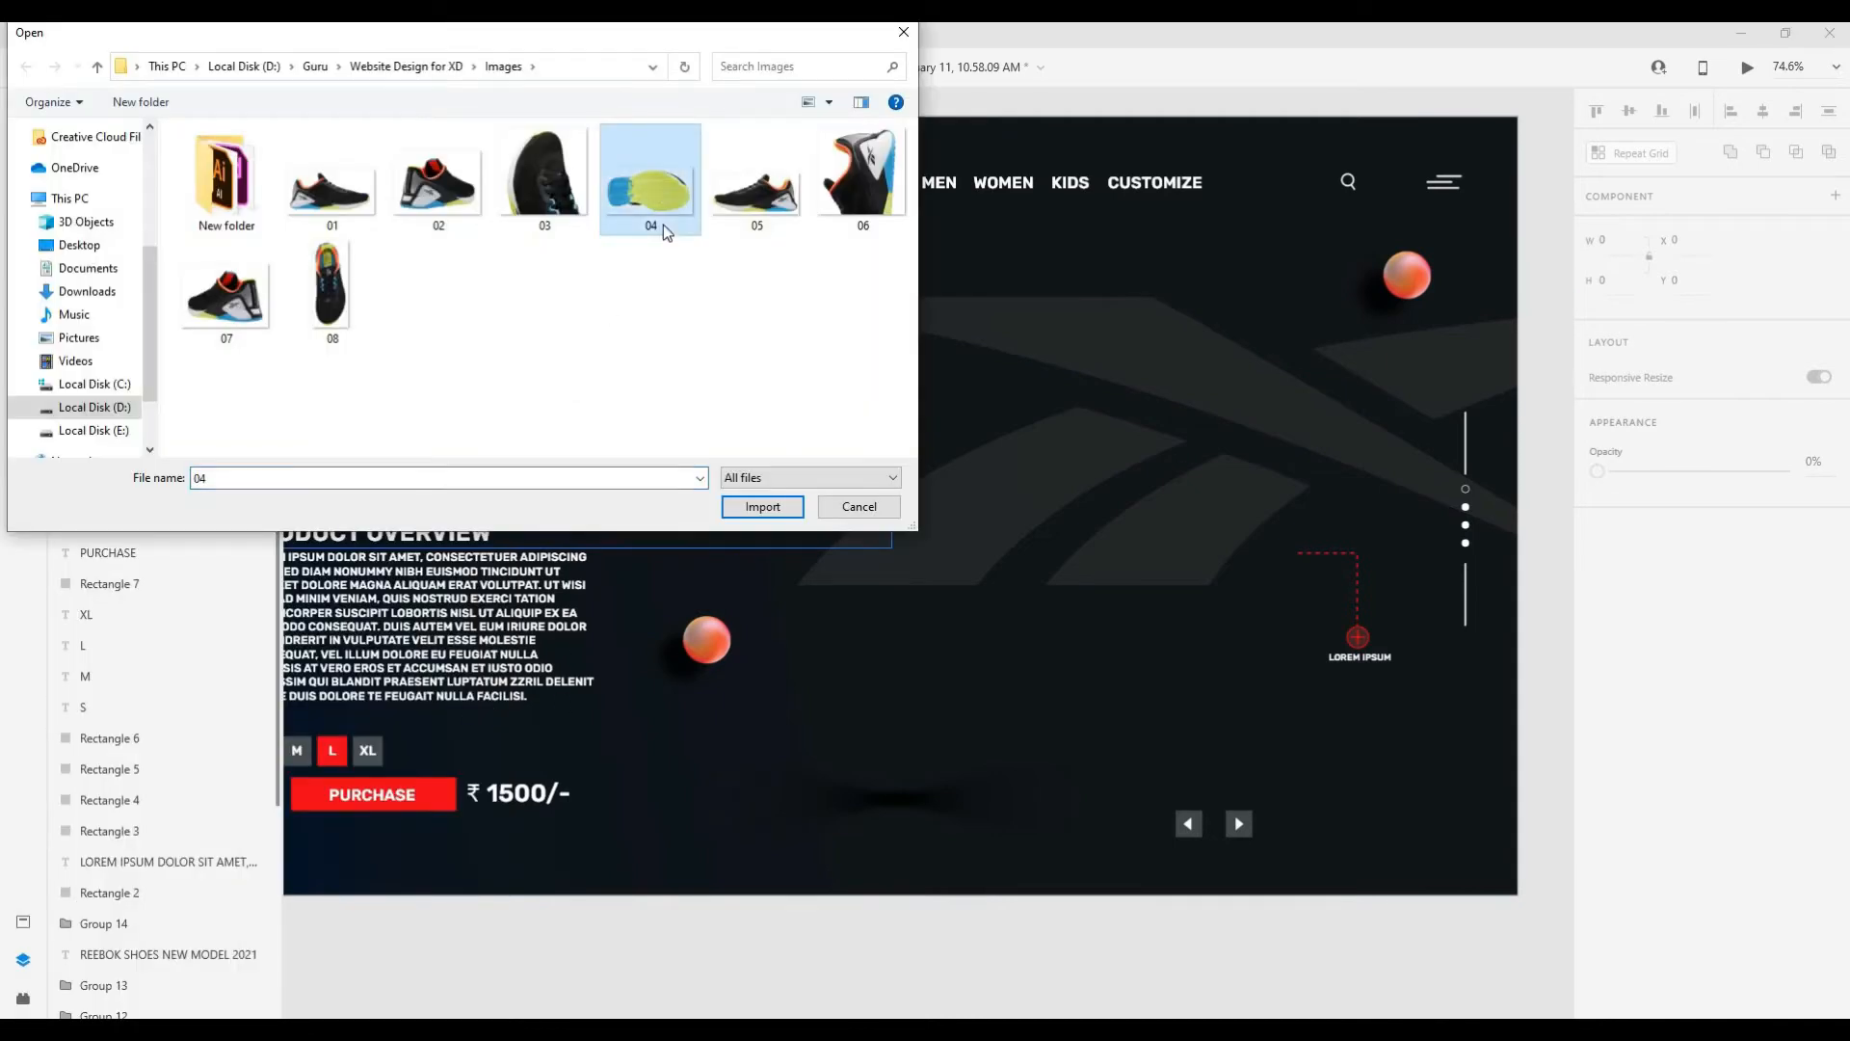
{"action": "left_click", "coordinate": [768, 511]}
Step: Rotate the sole image to -229°, scale it down to about 1000 × 542 and place it right of the headline
{"action": "scroll", "coordinate": [1000, 490], "scroll_direction": "down", "scroll_amount": 3}
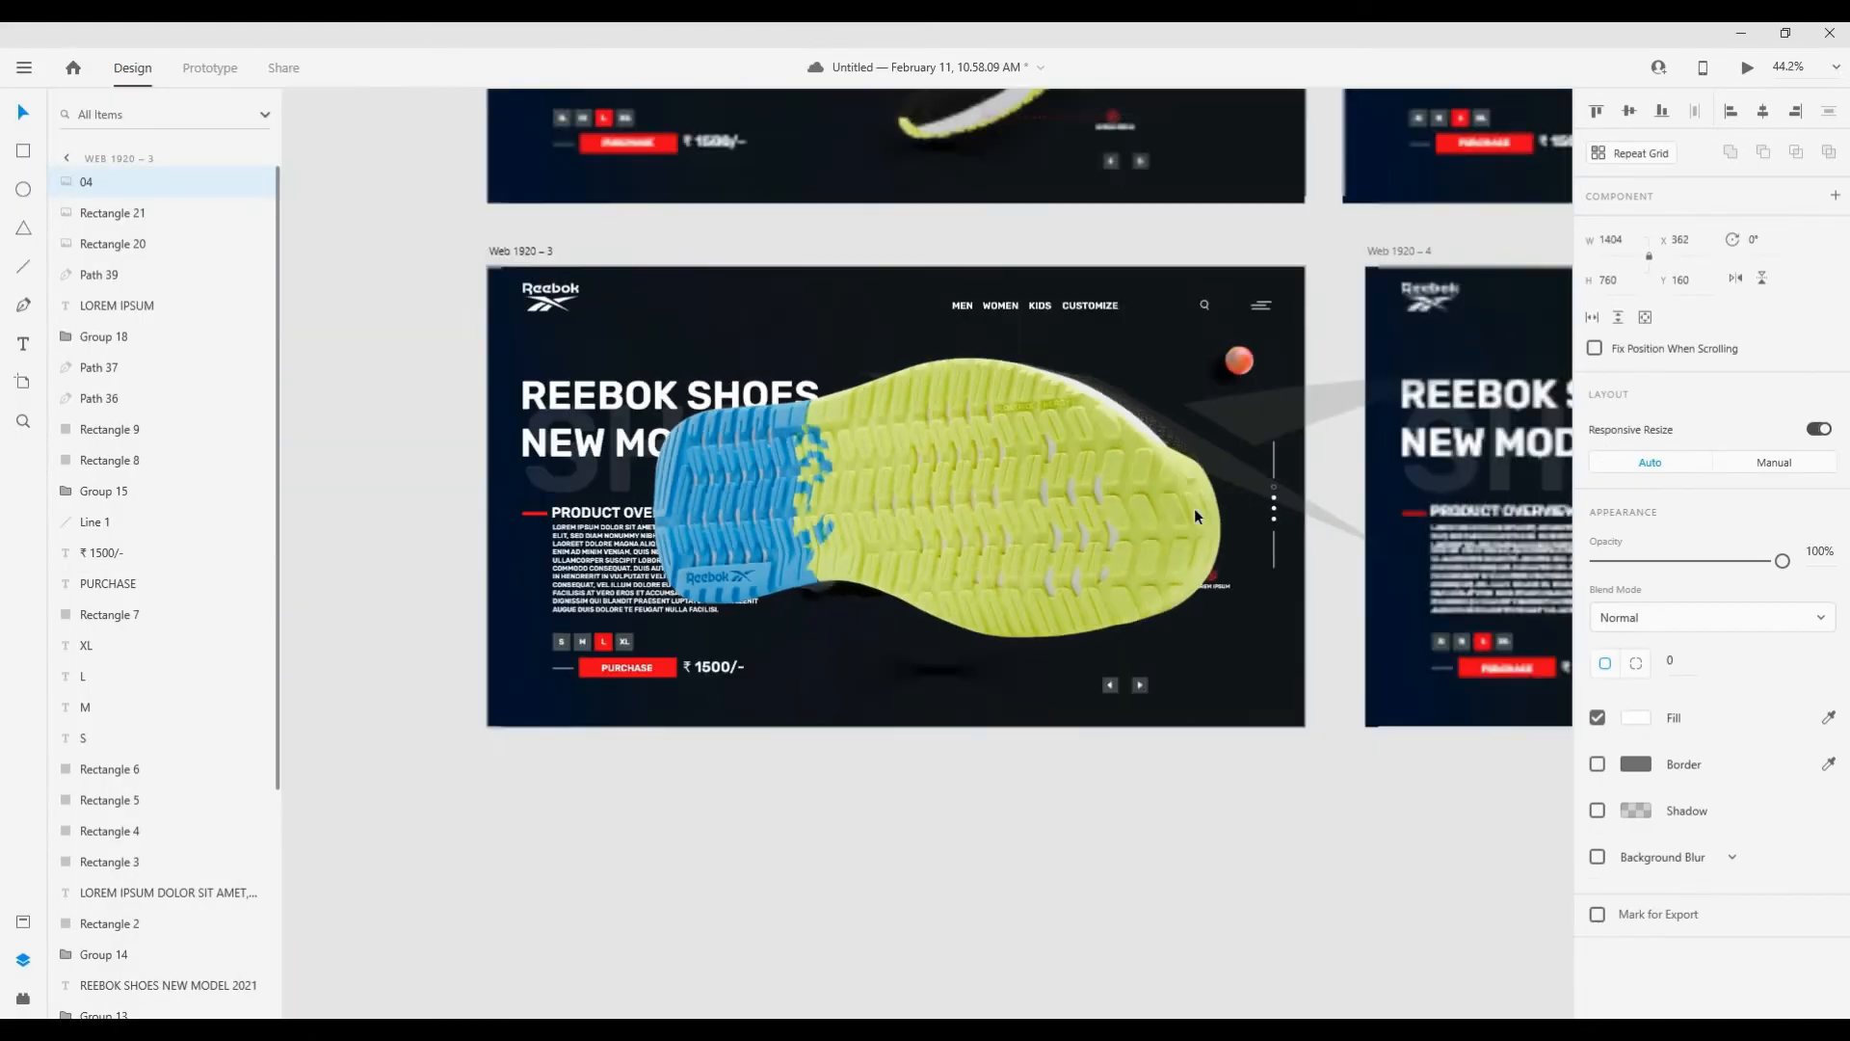
{"action": "left_click_drag", "start_coordinate": [1242, 345], "coordinate": [550, 643]}
{"action": "left_click_drag", "start_coordinate": [916, 802], "coordinate": [859, 794]}
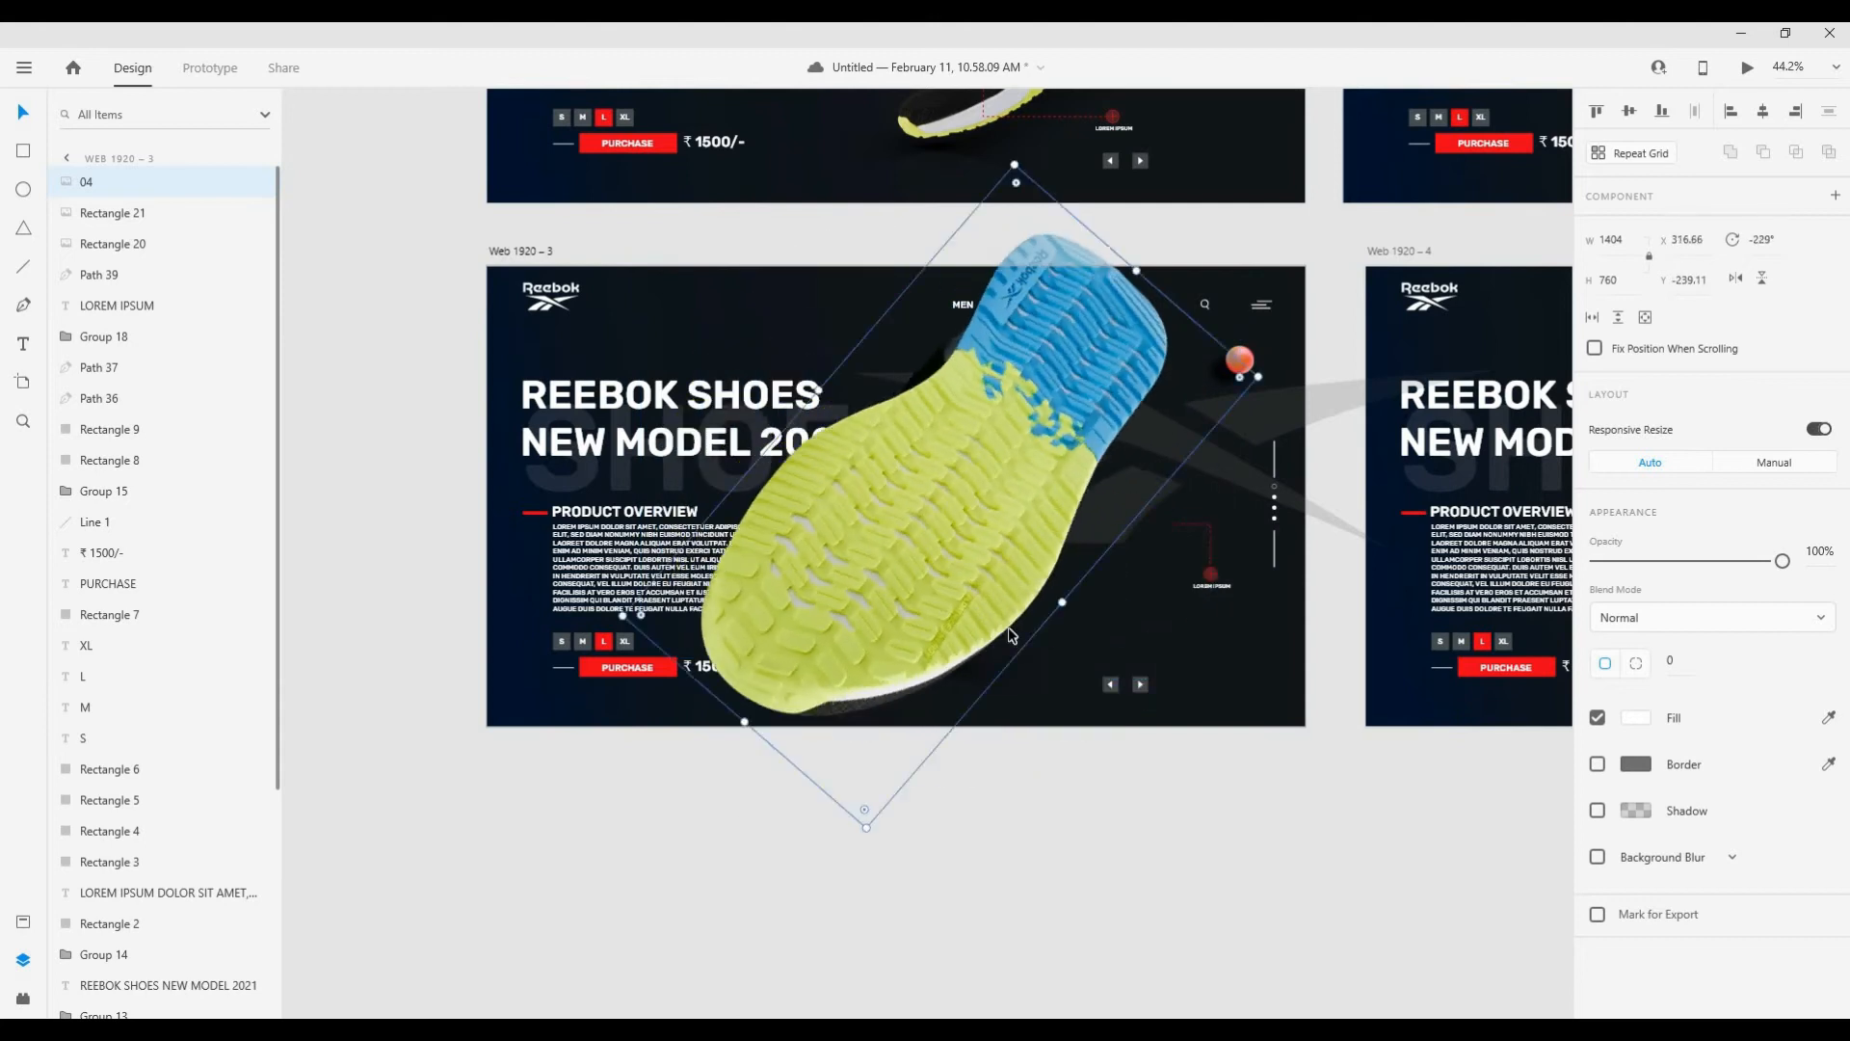
{"action": "left_click_drag", "start_coordinate": [949, 472], "coordinate": [1003, 567]}
{"action": "left_click_drag", "start_coordinate": [1065, 256], "coordinate": [1037, 361]}
{"action": "left_click_drag", "start_coordinate": [1035, 546], "coordinate": [1075, 538]}
Step: Bring the remaining lower-right callout in front of the sole image and adjust the sole to fit within the artboard
{"action": "scroll", "coordinate": [1161, 528], "scroll_direction": "up", "scroll_amount": 2}
{"action": "scroll", "coordinate": [1243, 600], "scroll_direction": "up", "scroll_amount": 4}
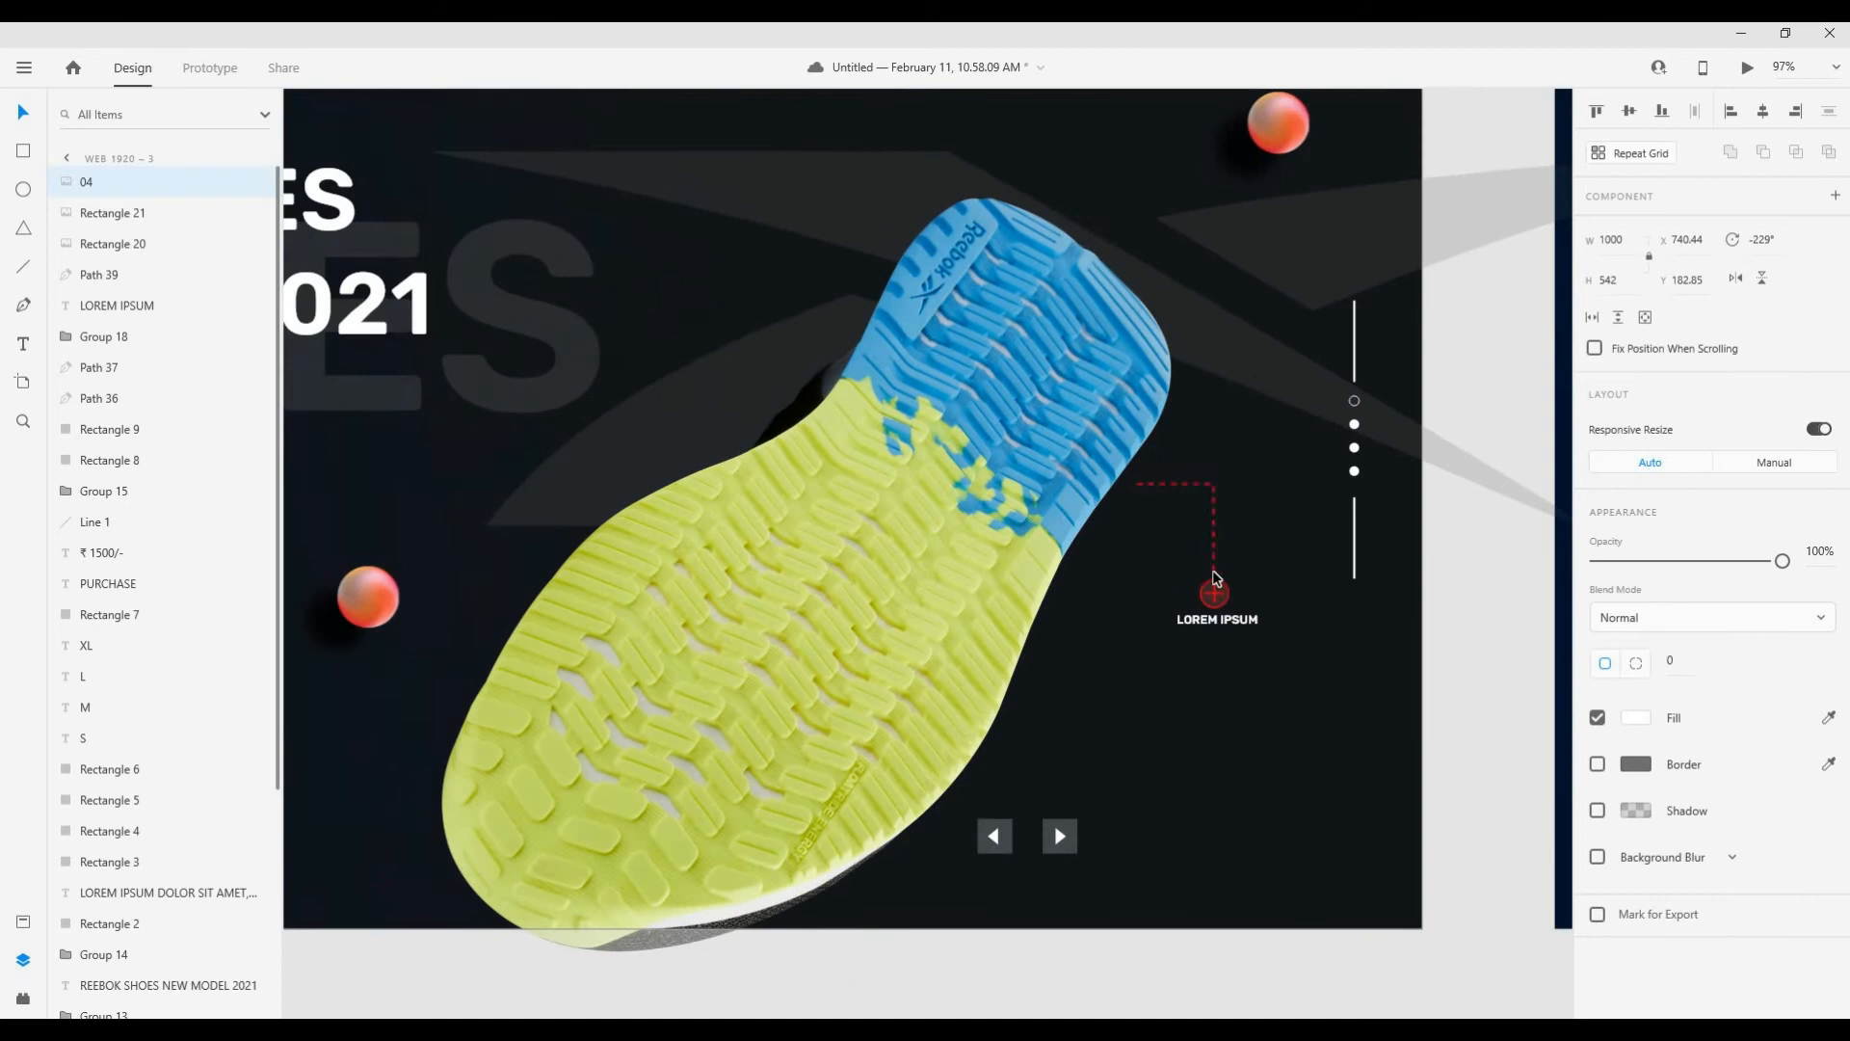
{"action": "left_click", "coordinate": [1242, 606]}
{"action": "left_click", "coordinate": [1003, 590]}
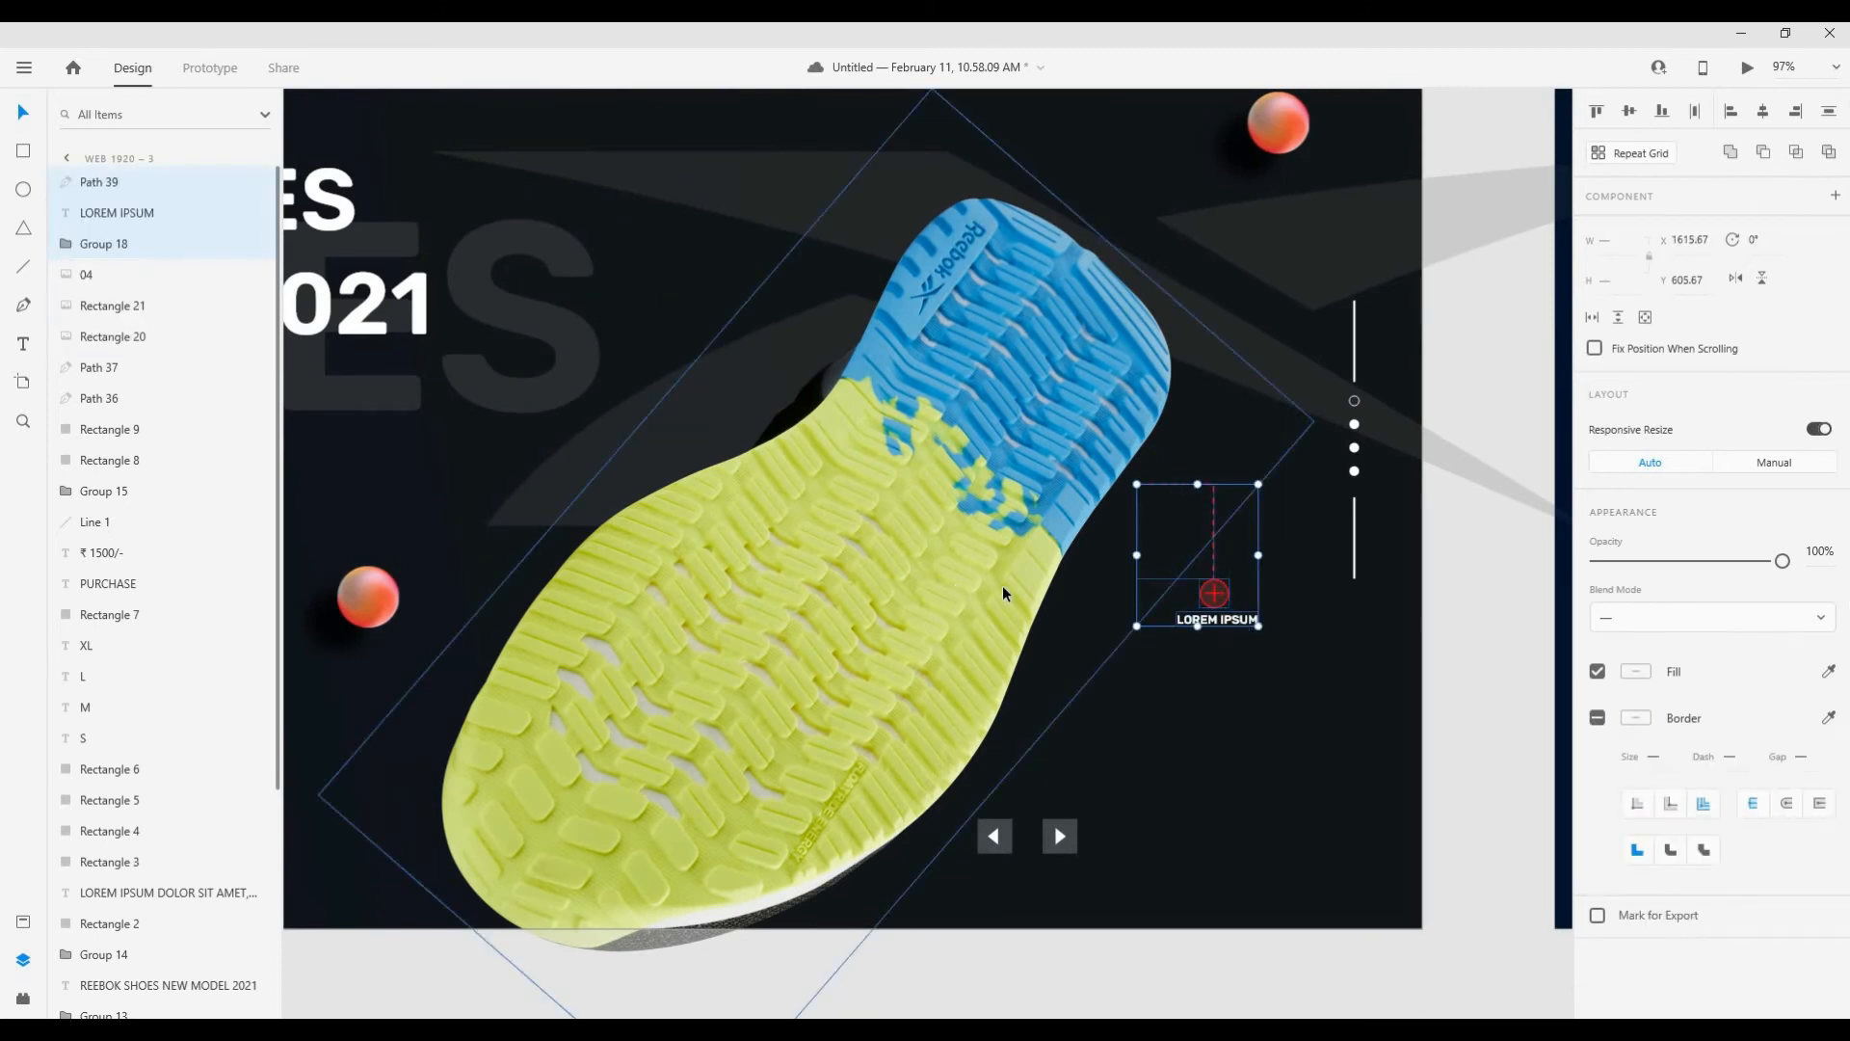
{"action": "scroll", "coordinate": [1003, 590], "scroll_direction": "down", "scroll_amount": 4}
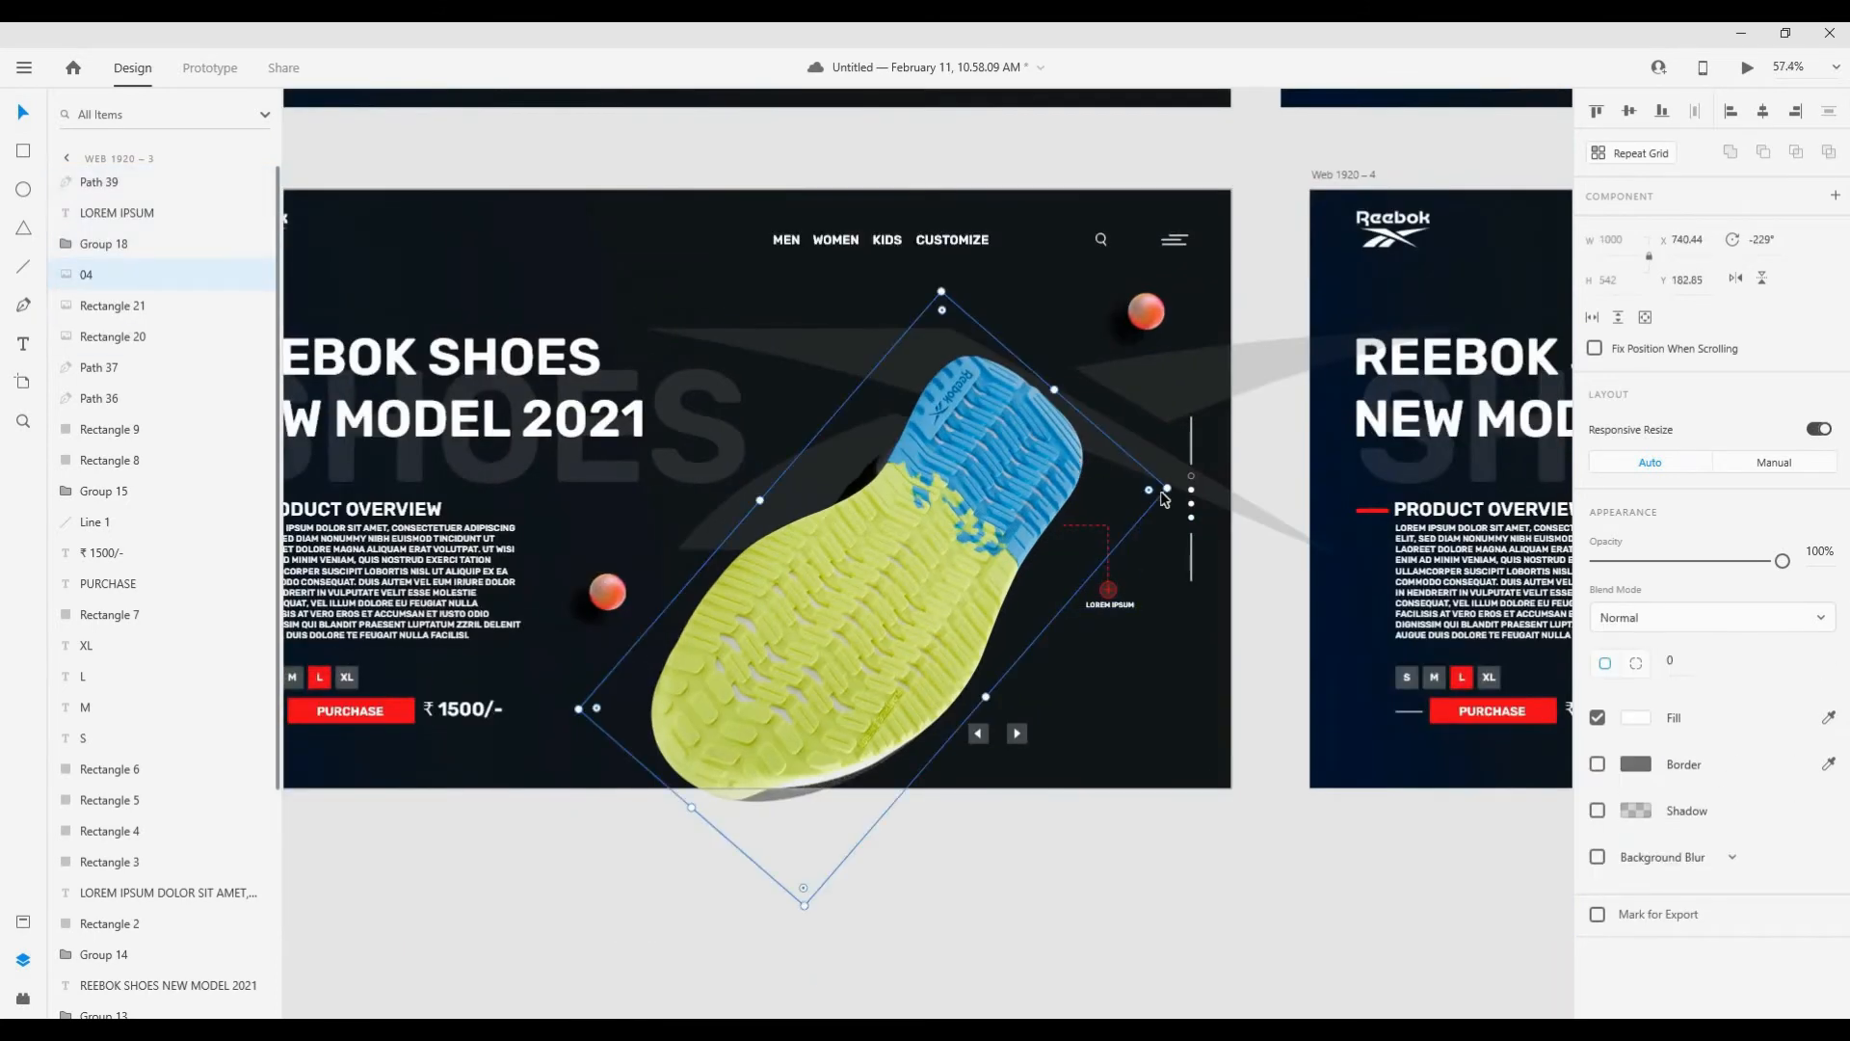
{"action": "left_click", "coordinate": [1051, 875]}
Step: Add a copy of the "Lorem Ipsum is simply dummy text" paragraph beneath the callout label on Web 1920 – 3
{"action": "scroll", "coordinate": [1230, 663], "scroll_direction": "up", "scroll_amount": 1}
{"action": "scroll", "coordinate": [1230, 663], "scroll_direction": "down", "scroll_amount": 5}
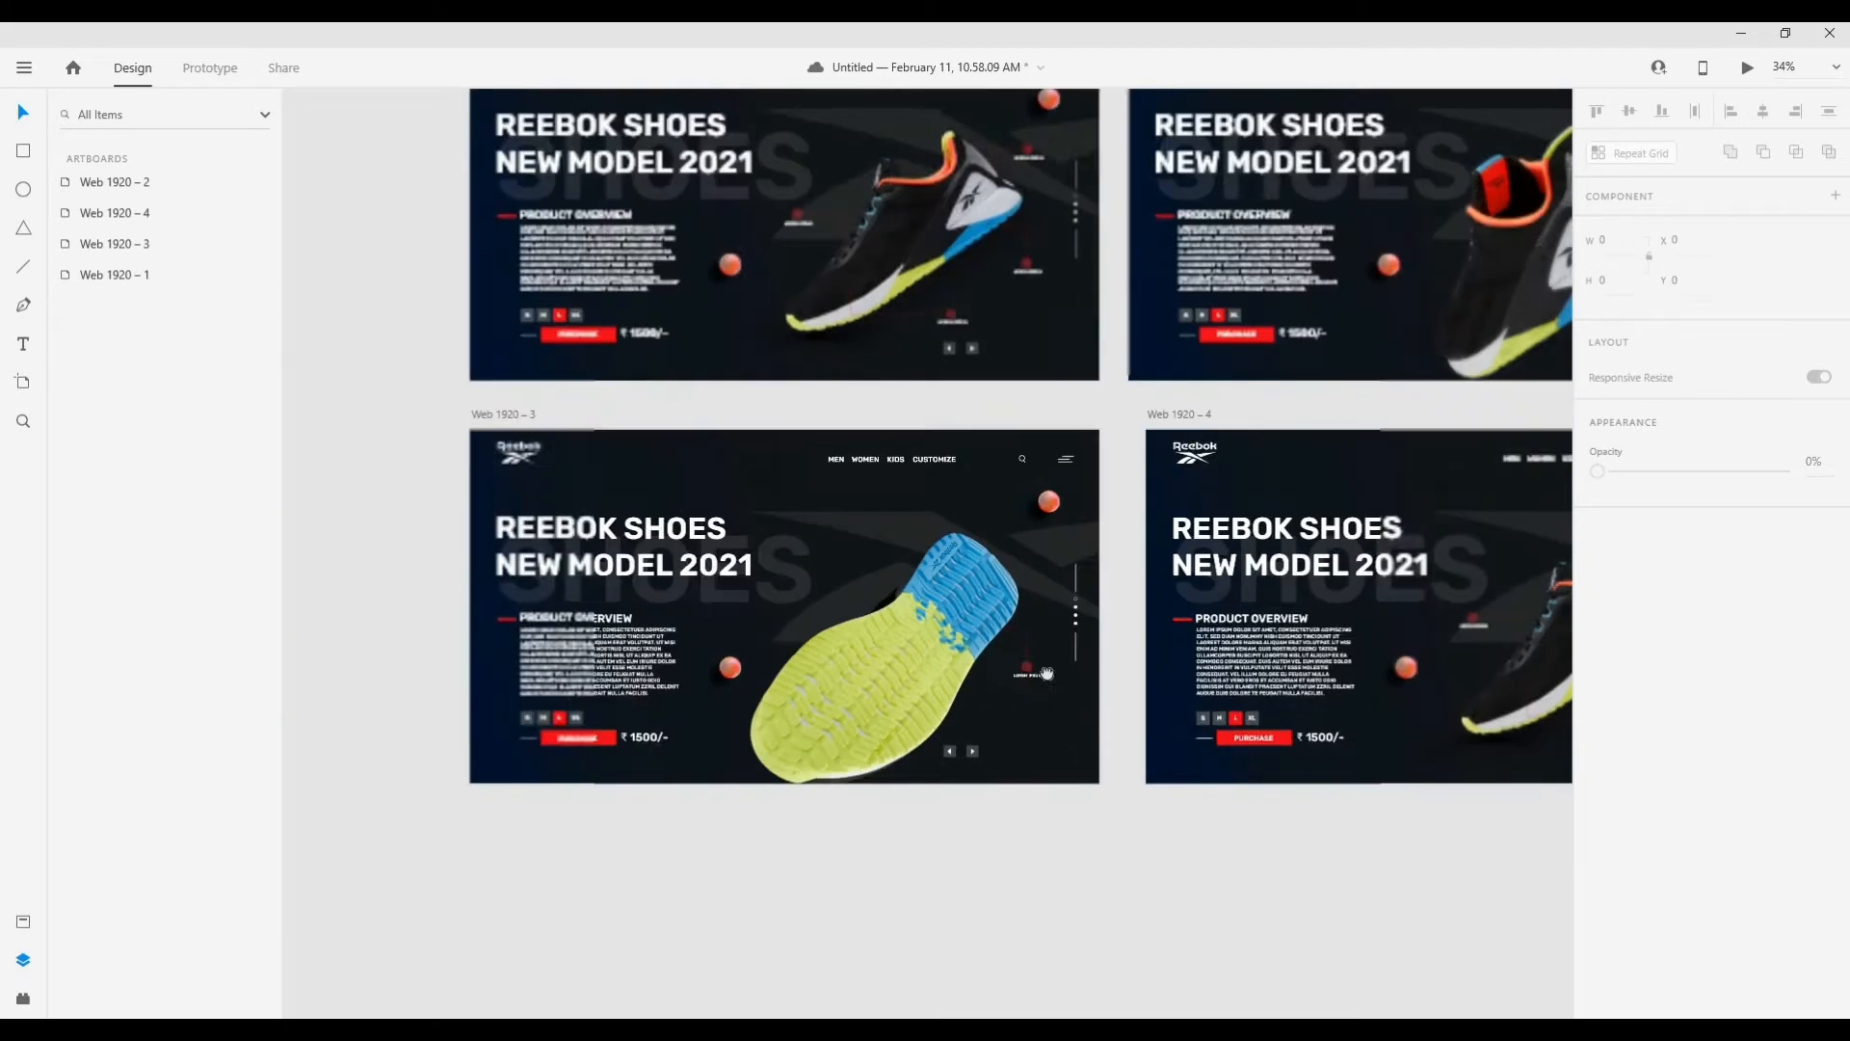
{"action": "left_click_drag", "start_coordinate": [1377, 536], "coordinate": [817, 913]}
{"action": "scroll", "coordinate": [817, 914], "scroll_direction": "up", "scroll_amount": 10}
{"action": "left_click_drag", "start_coordinate": [1044, 625], "coordinate": [996, 614]}
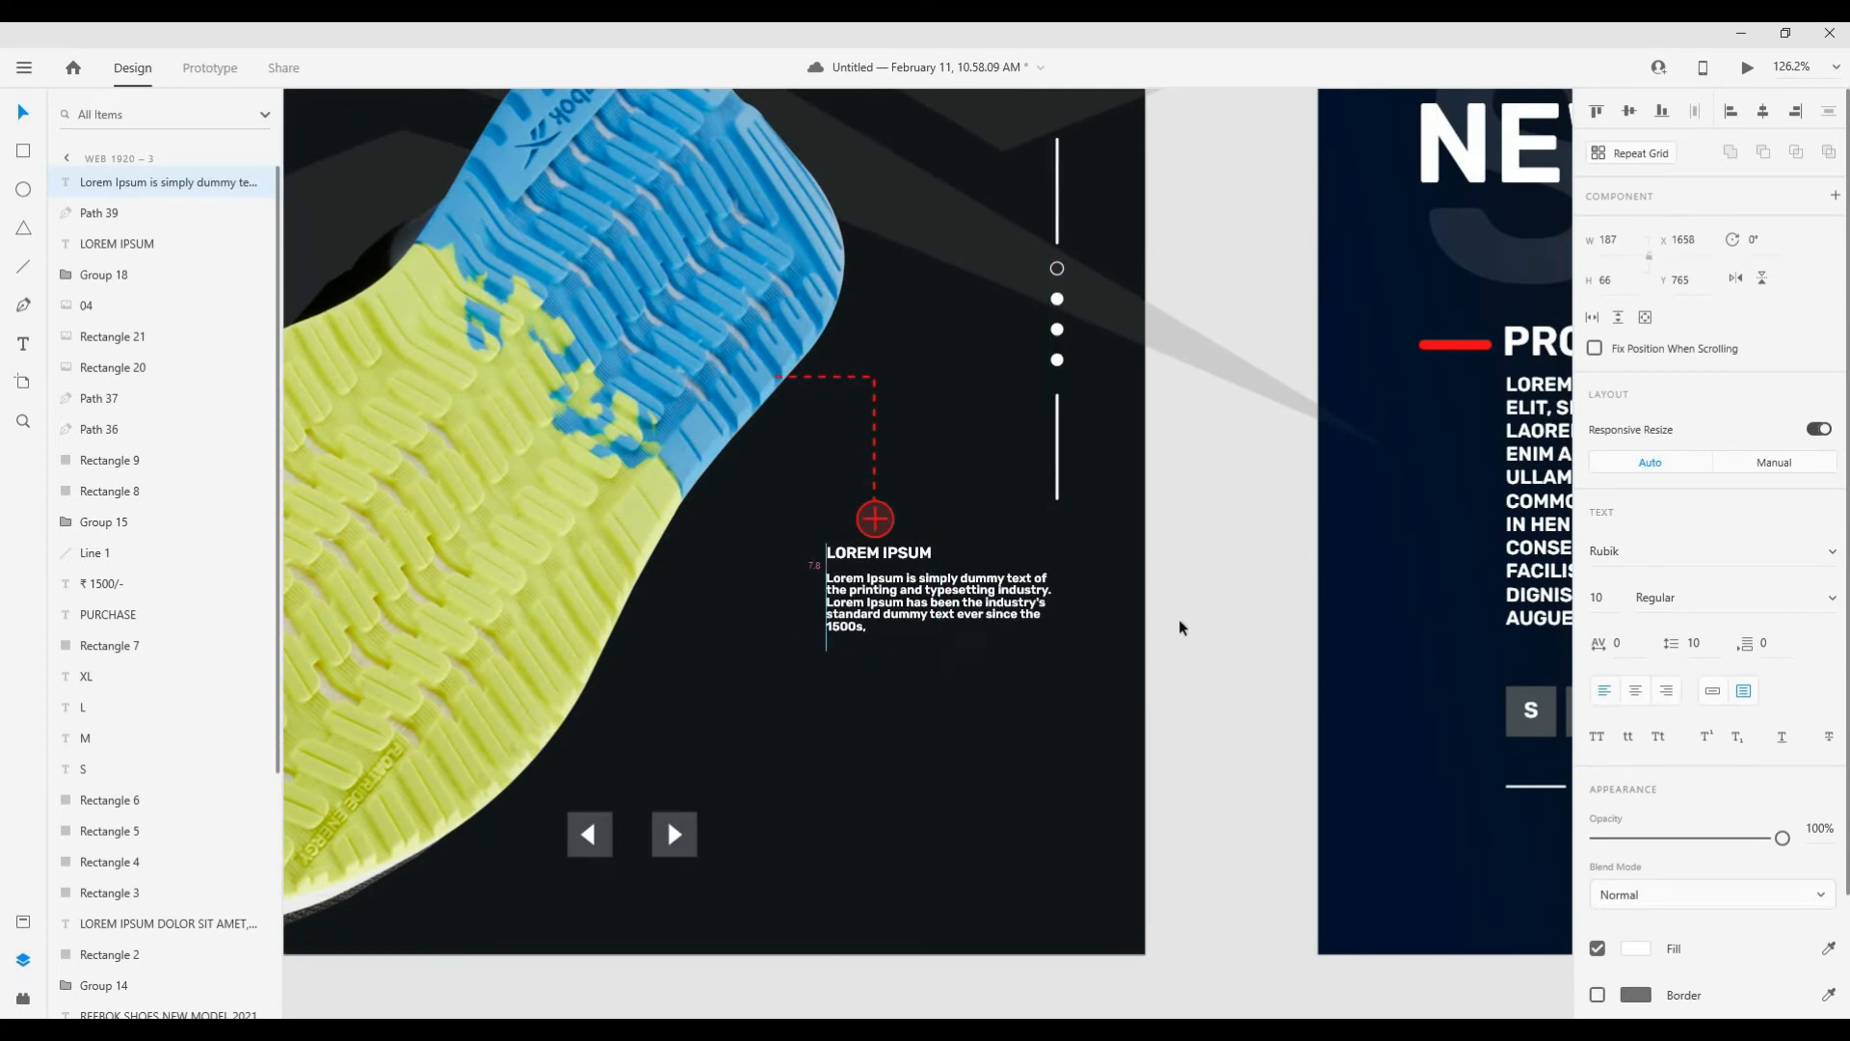
{"action": "left_click", "coordinate": [1247, 607]}
Step: Link the lower-right callout marker on Web 1920 – 1 to Web 1920 – 3 with a Tap trigger and Auto-Animate
{"action": "scroll", "coordinate": [1238, 624], "scroll_direction": "down", "scroll_amount": 7}
{"action": "left_click_drag", "start_coordinate": [1111, 880], "coordinate": [1173, 990]}
{"action": "scroll", "coordinate": [992, 501], "scroll_direction": "down", "scroll_amount": 3}
{"action": "left_click_drag", "start_coordinate": [1045, 336], "coordinate": [1017, 516]}
{"action": "left_click", "coordinate": [218, 76]}
{"action": "left_click", "coordinate": [1079, 384]}
{"action": "left_click_drag", "start_coordinate": [1083, 382], "coordinate": [1108, 617]}
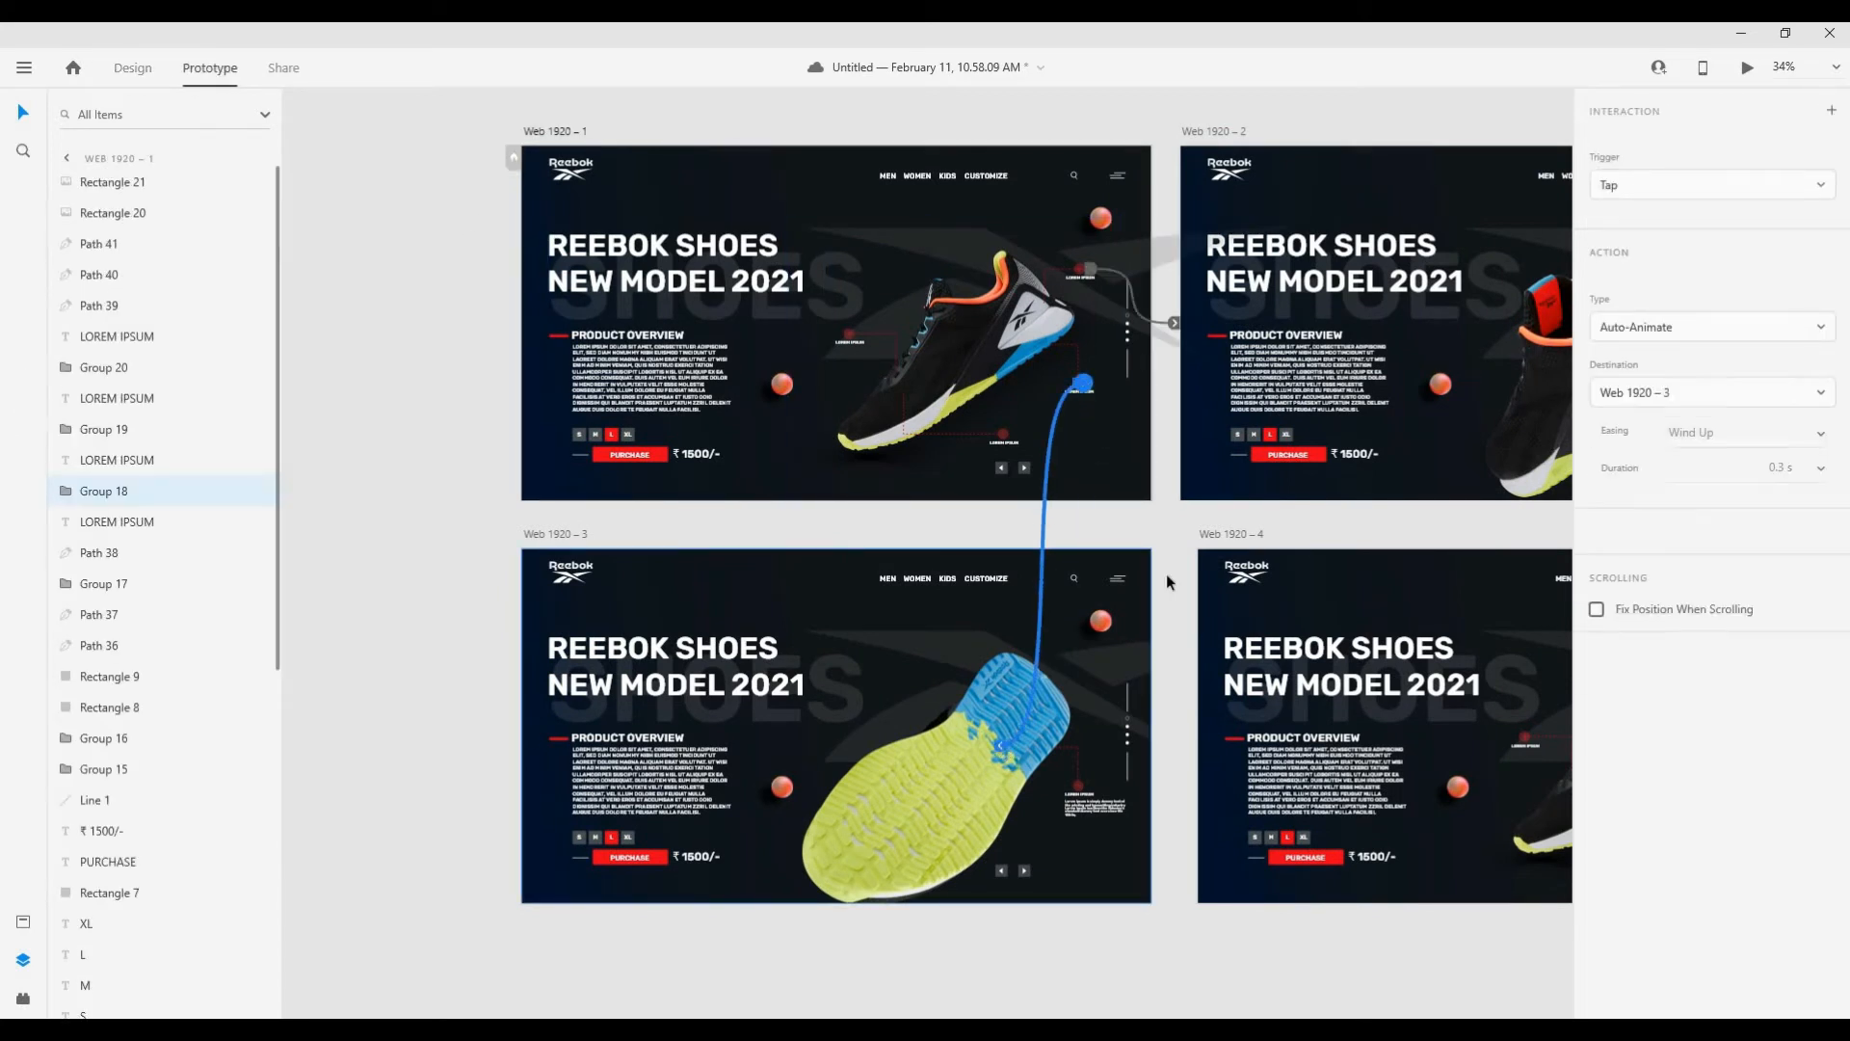
{"action": "left_click", "coordinate": [1653, 328]}
{"action": "left_click", "coordinate": [1076, 622]}
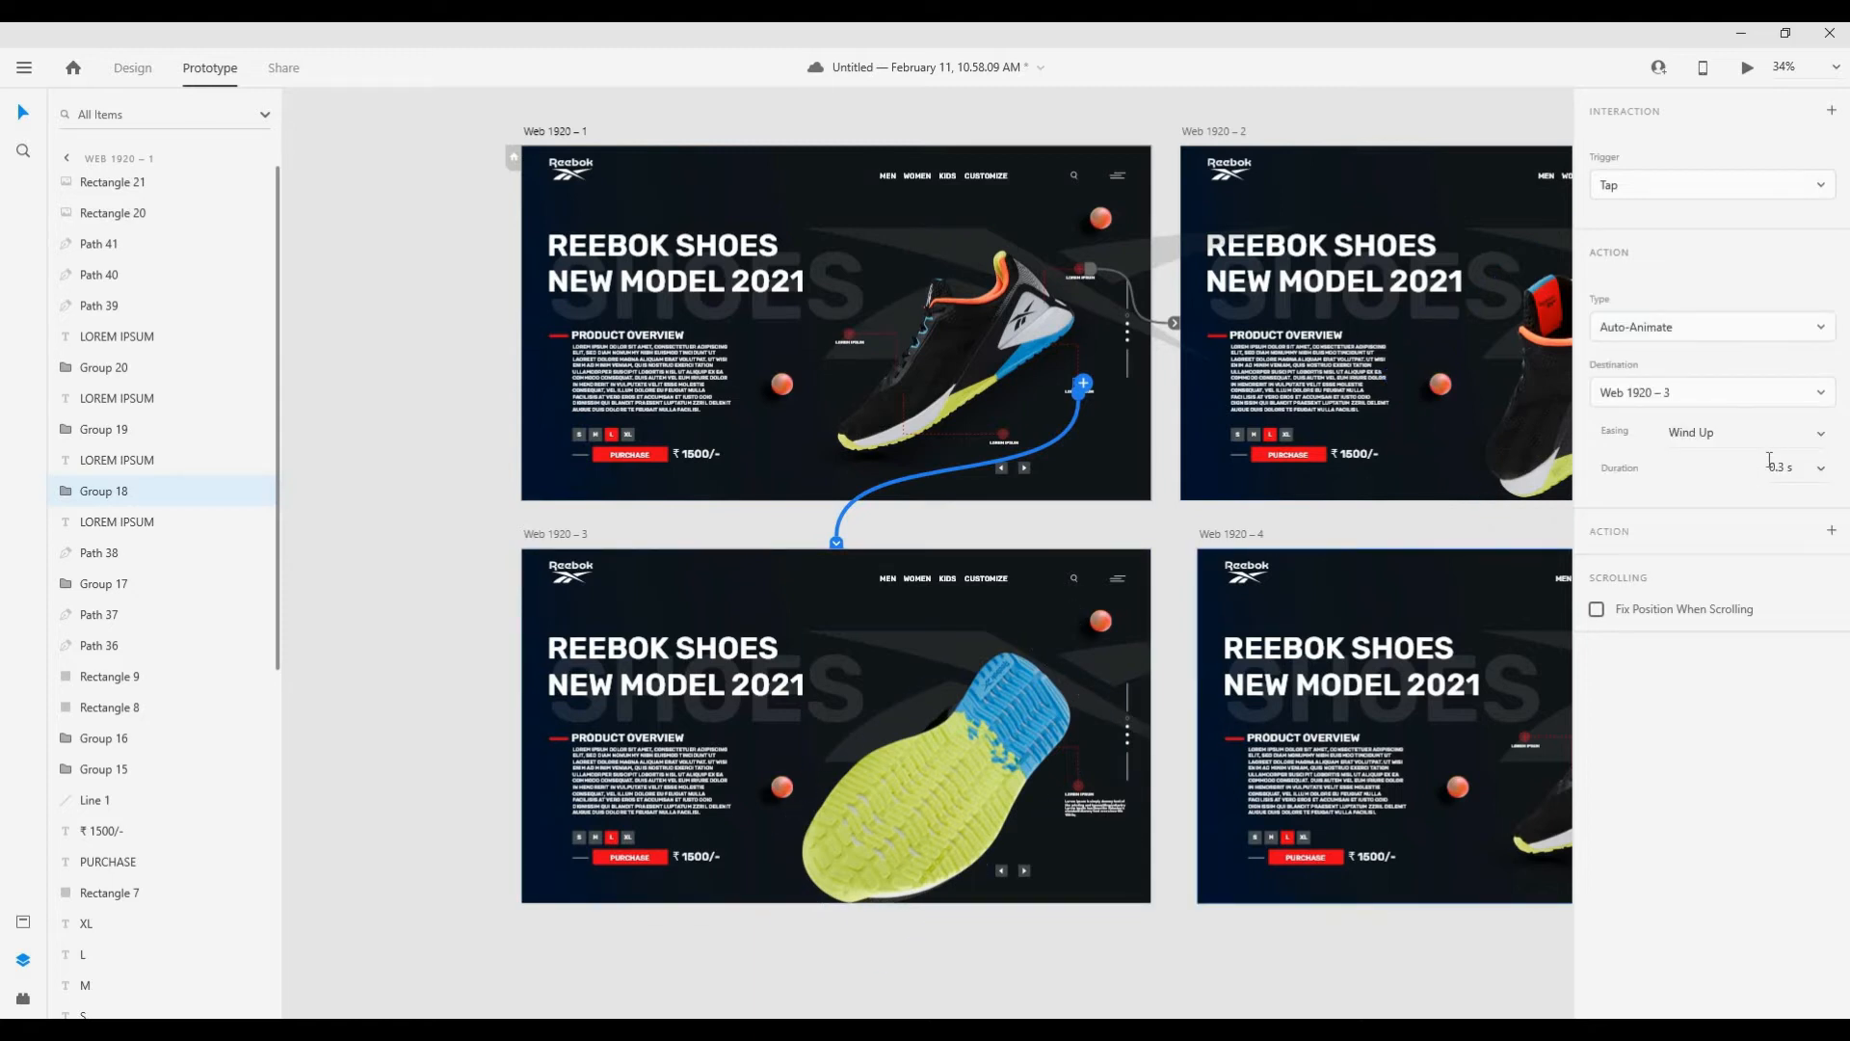
Step: Link the callout marker on Web 1920 – 3 back to Web 1920 – 1 with a Tap trigger and Auto-Animate
{"action": "left_click", "coordinate": [1083, 786]}
{"action": "left_click_drag", "start_coordinate": [1051, 431], "coordinate": [1029, 370]}
{"action": "left_click", "coordinate": [1618, 188]}
{"action": "left_click", "coordinate": [1643, 333]}
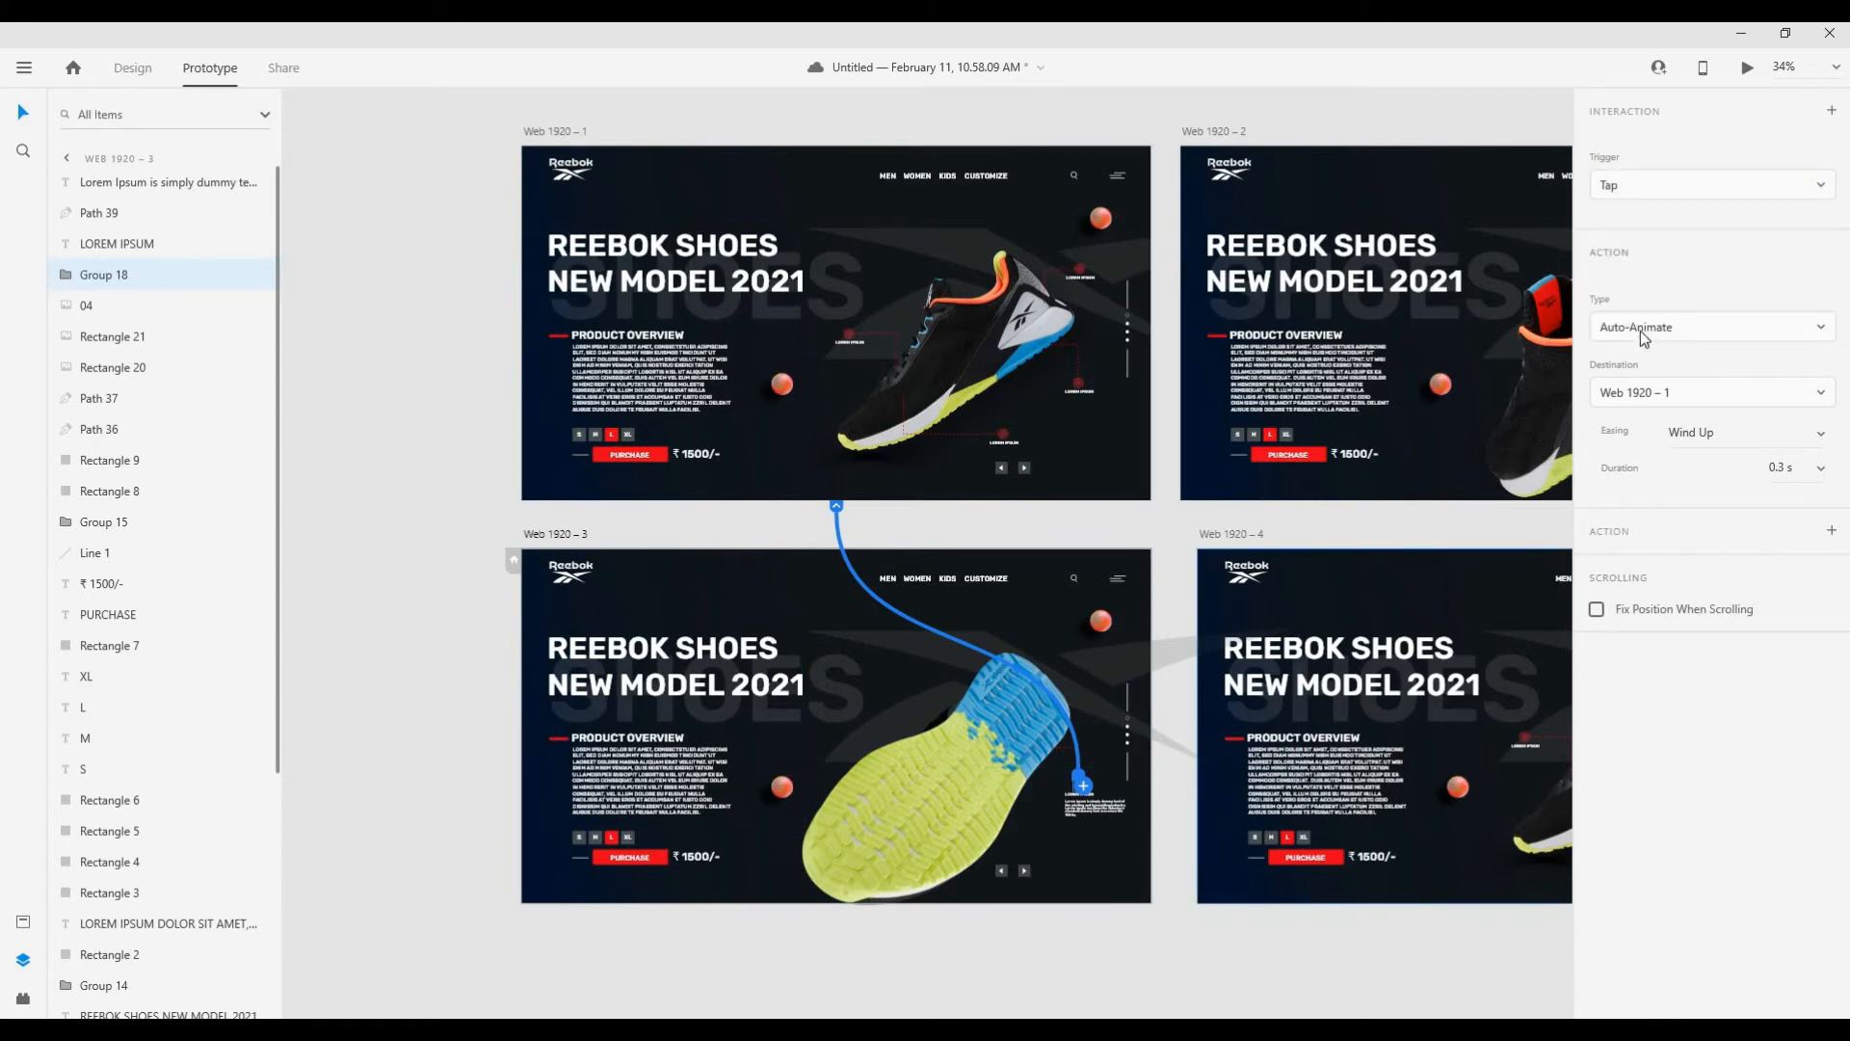
Step: Preview the prototype and test the callout transitions to the other shoe views and back
{"action": "left_click", "coordinate": [1747, 69]}
{"action": "left_click", "coordinate": [1649, 705]}
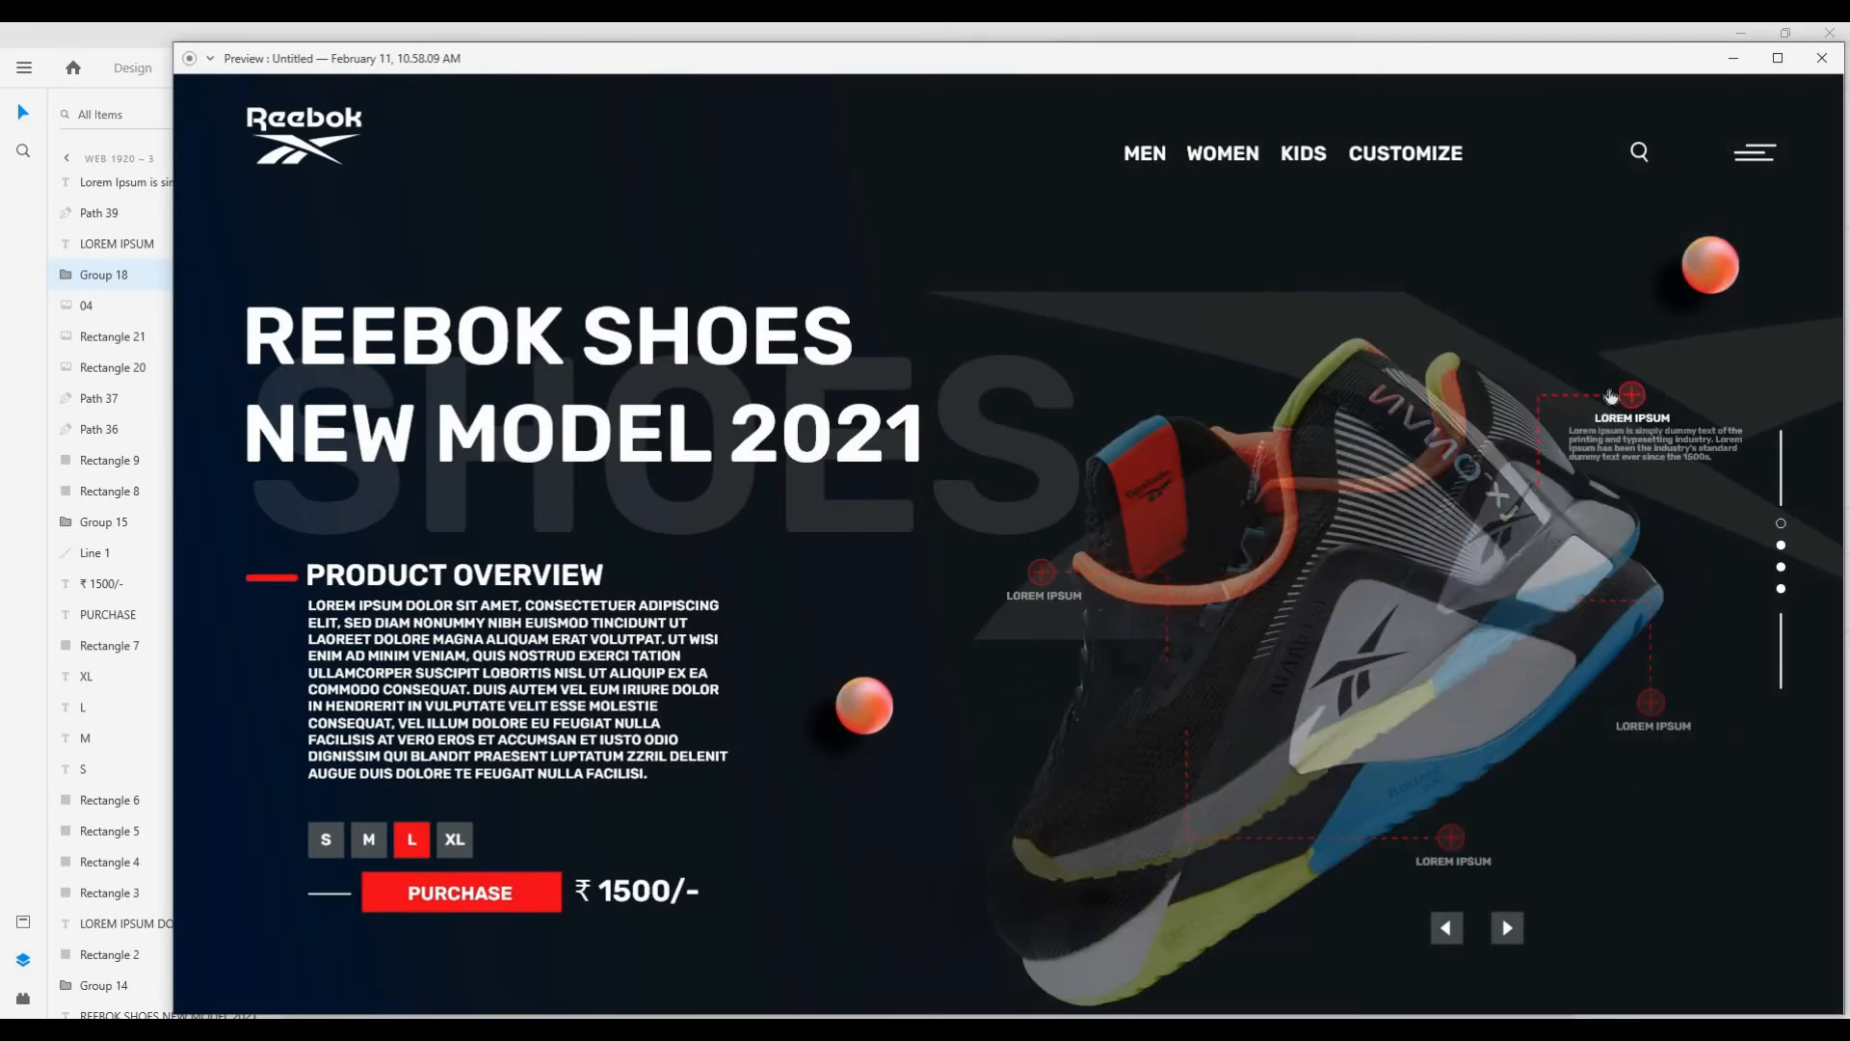
{"action": "left_click", "coordinate": [1663, 717]}
{"action": "left_click", "coordinate": [1660, 715]}
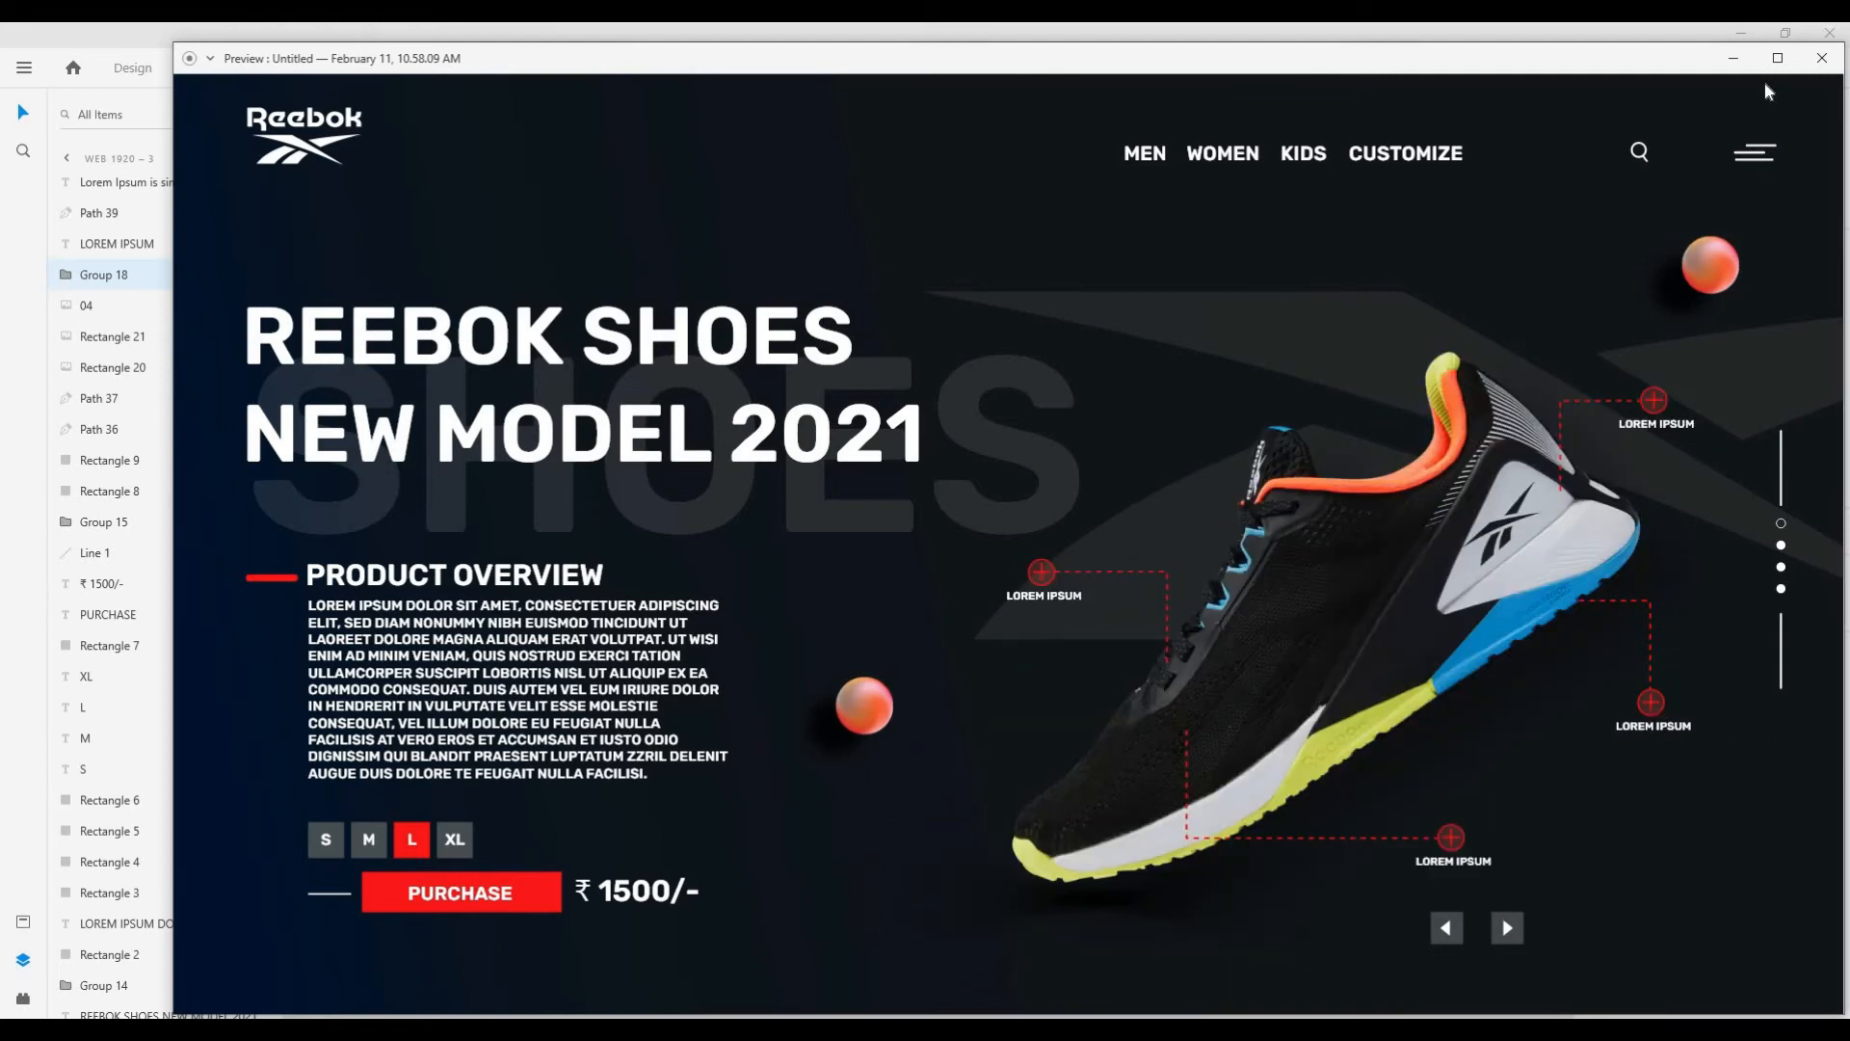
{"action": "left_click", "coordinate": [1822, 58]}
Step: Delete the main shoe image from the Web 1920 – 4 artboard
{"action": "left_click", "coordinate": [1067, 942]}
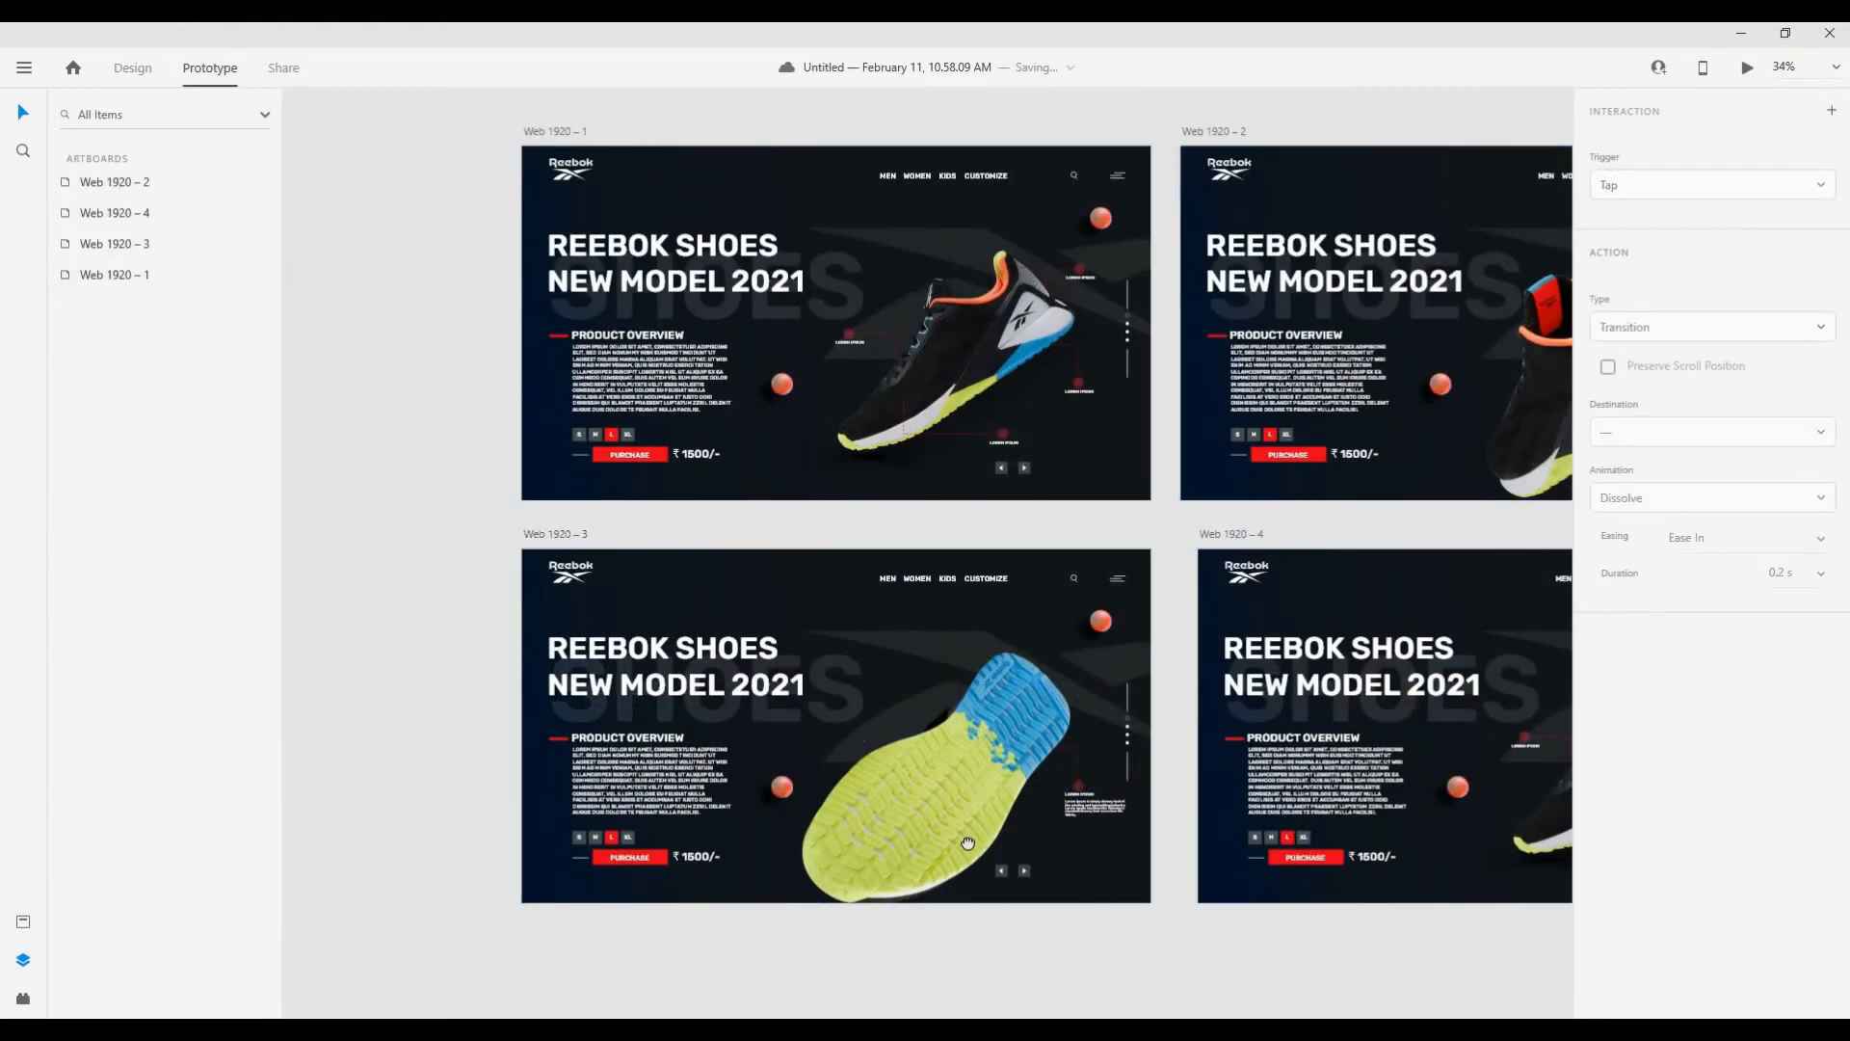
{"action": "scroll", "coordinate": [1165, 869], "scroll_direction": "right", "scroll_amount": 3}
{"action": "scroll", "coordinate": [1320, 787], "scroll_direction": "up", "scroll_amount": 4}
{"action": "scroll", "coordinate": [1220, 657], "scroll_direction": "down", "scroll_amount": 3}
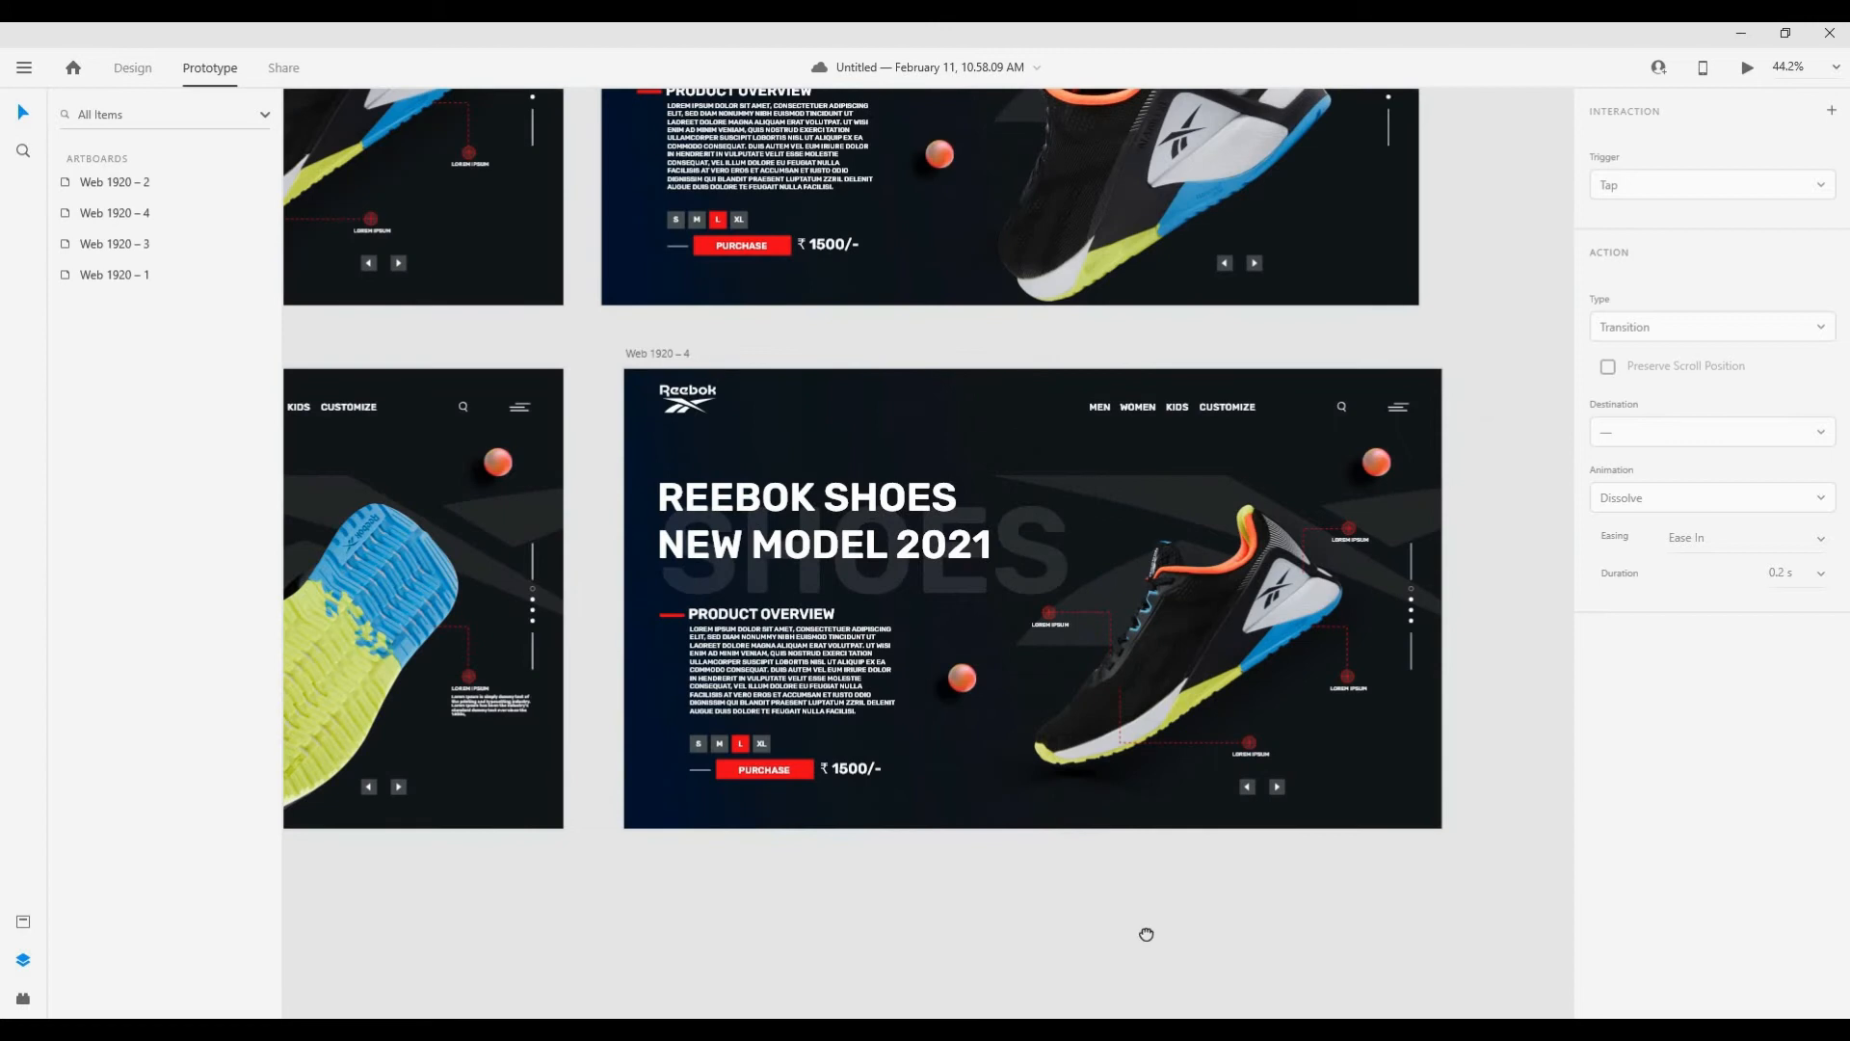
{"action": "left_click_drag", "start_coordinate": [1144, 933], "coordinate": [1150, 982]}
{"action": "left_click", "coordinate": [1256, 658]}
{"action": "left_click", "coordinate": [133, 68]}
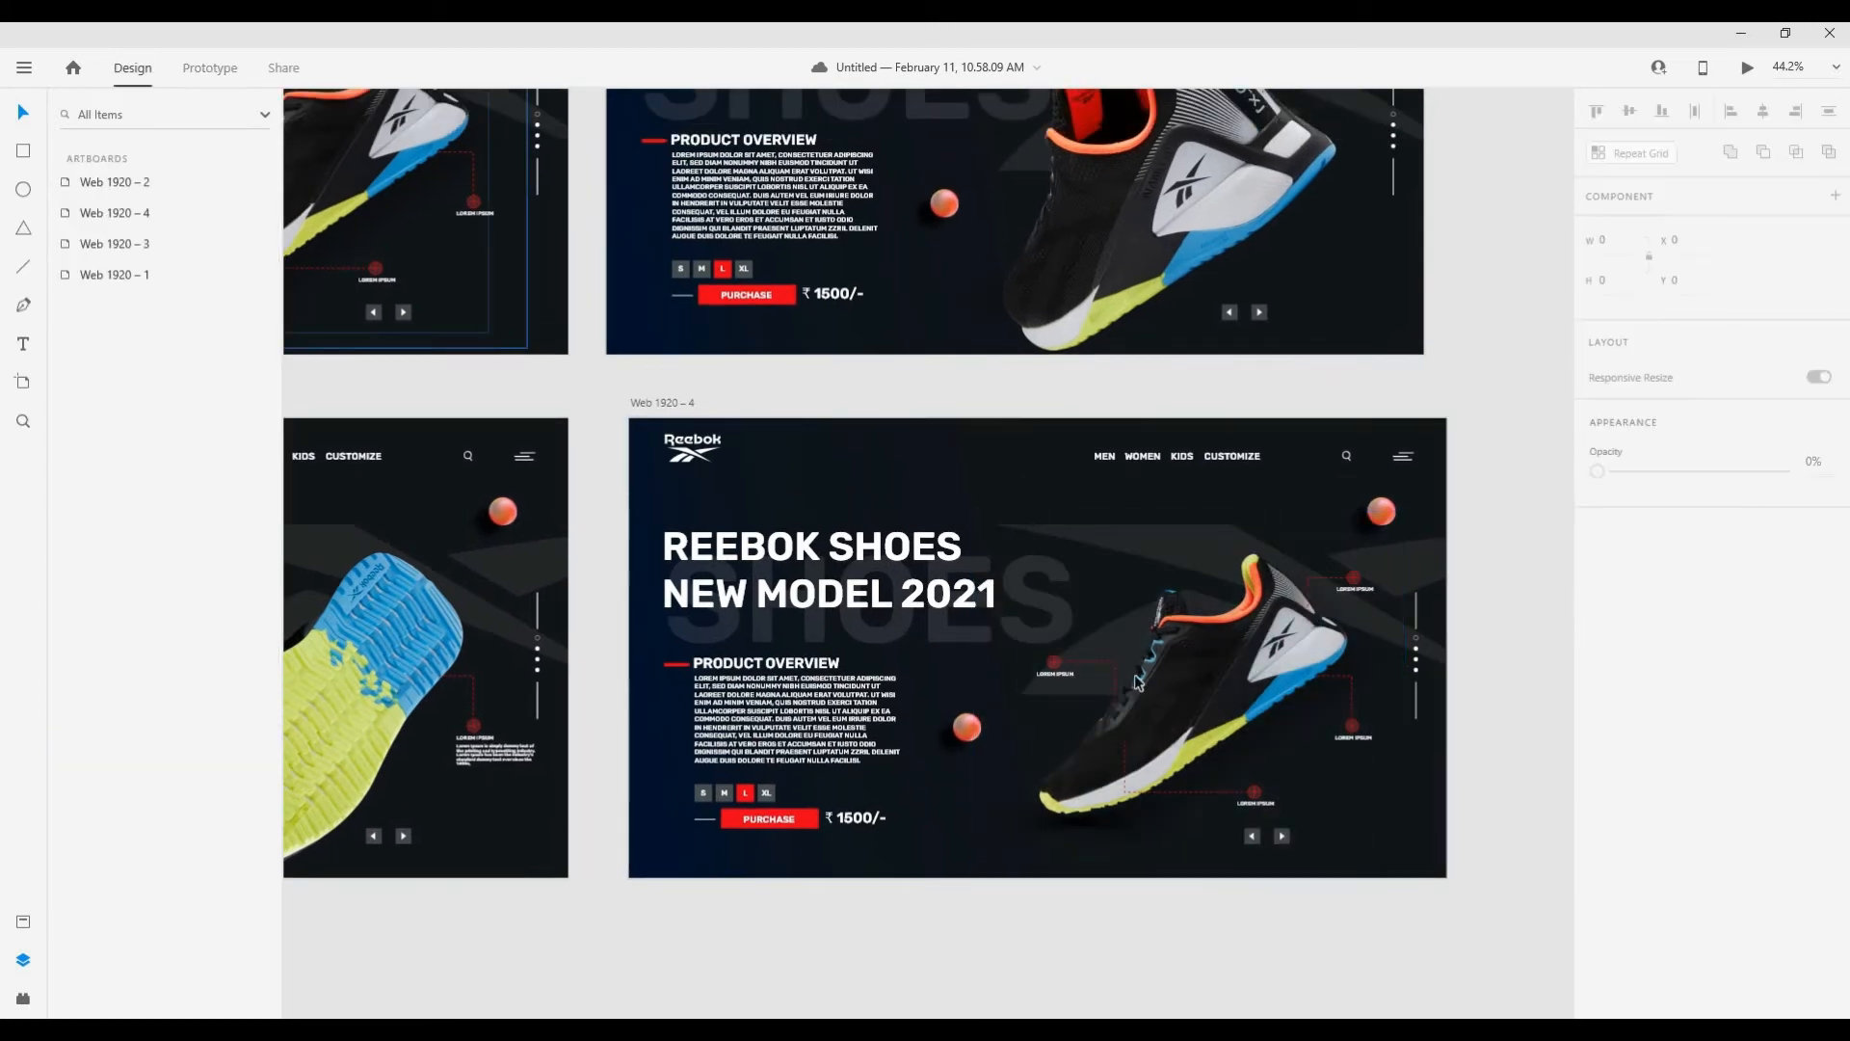
{"action": "left_click", "coordinate": [1231, 696]}
{"action": "key", "text": "Delete"}
Step: Delete the two callouts at the shoe's heel side and the laces callout on Web 1920 – 4, keeping only the lowest one
{"action": "left_click", "coordinate": [1322, 952]}
{"action": "scroll", "coordinate": [1330, 755], "scroll_direction": "up", "scroll_amount": 4}
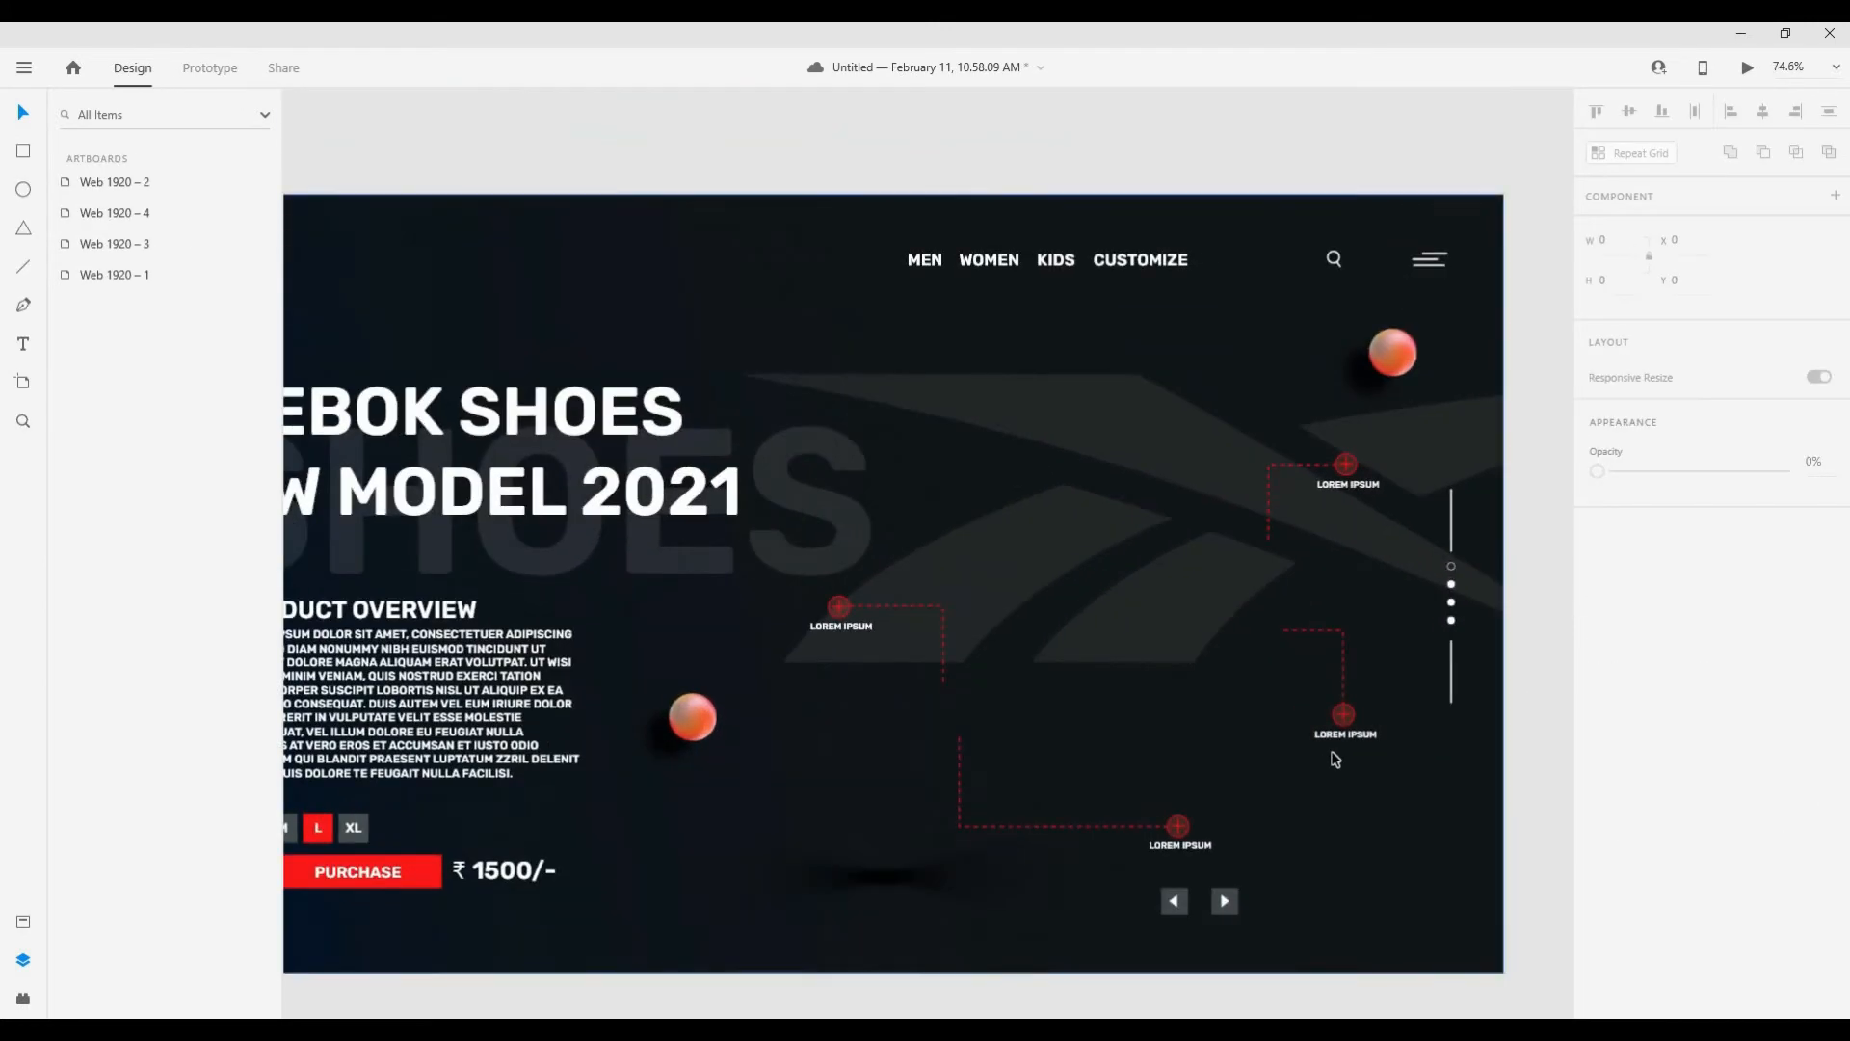
{"action": "scroll", "coordinate": [1340, 733], "scroll_direction": "down", "scroll_amount": 2}
{"action": "left_click", "coordinate": [1341, 732]}
{"action": "key", "text": "Delete"}
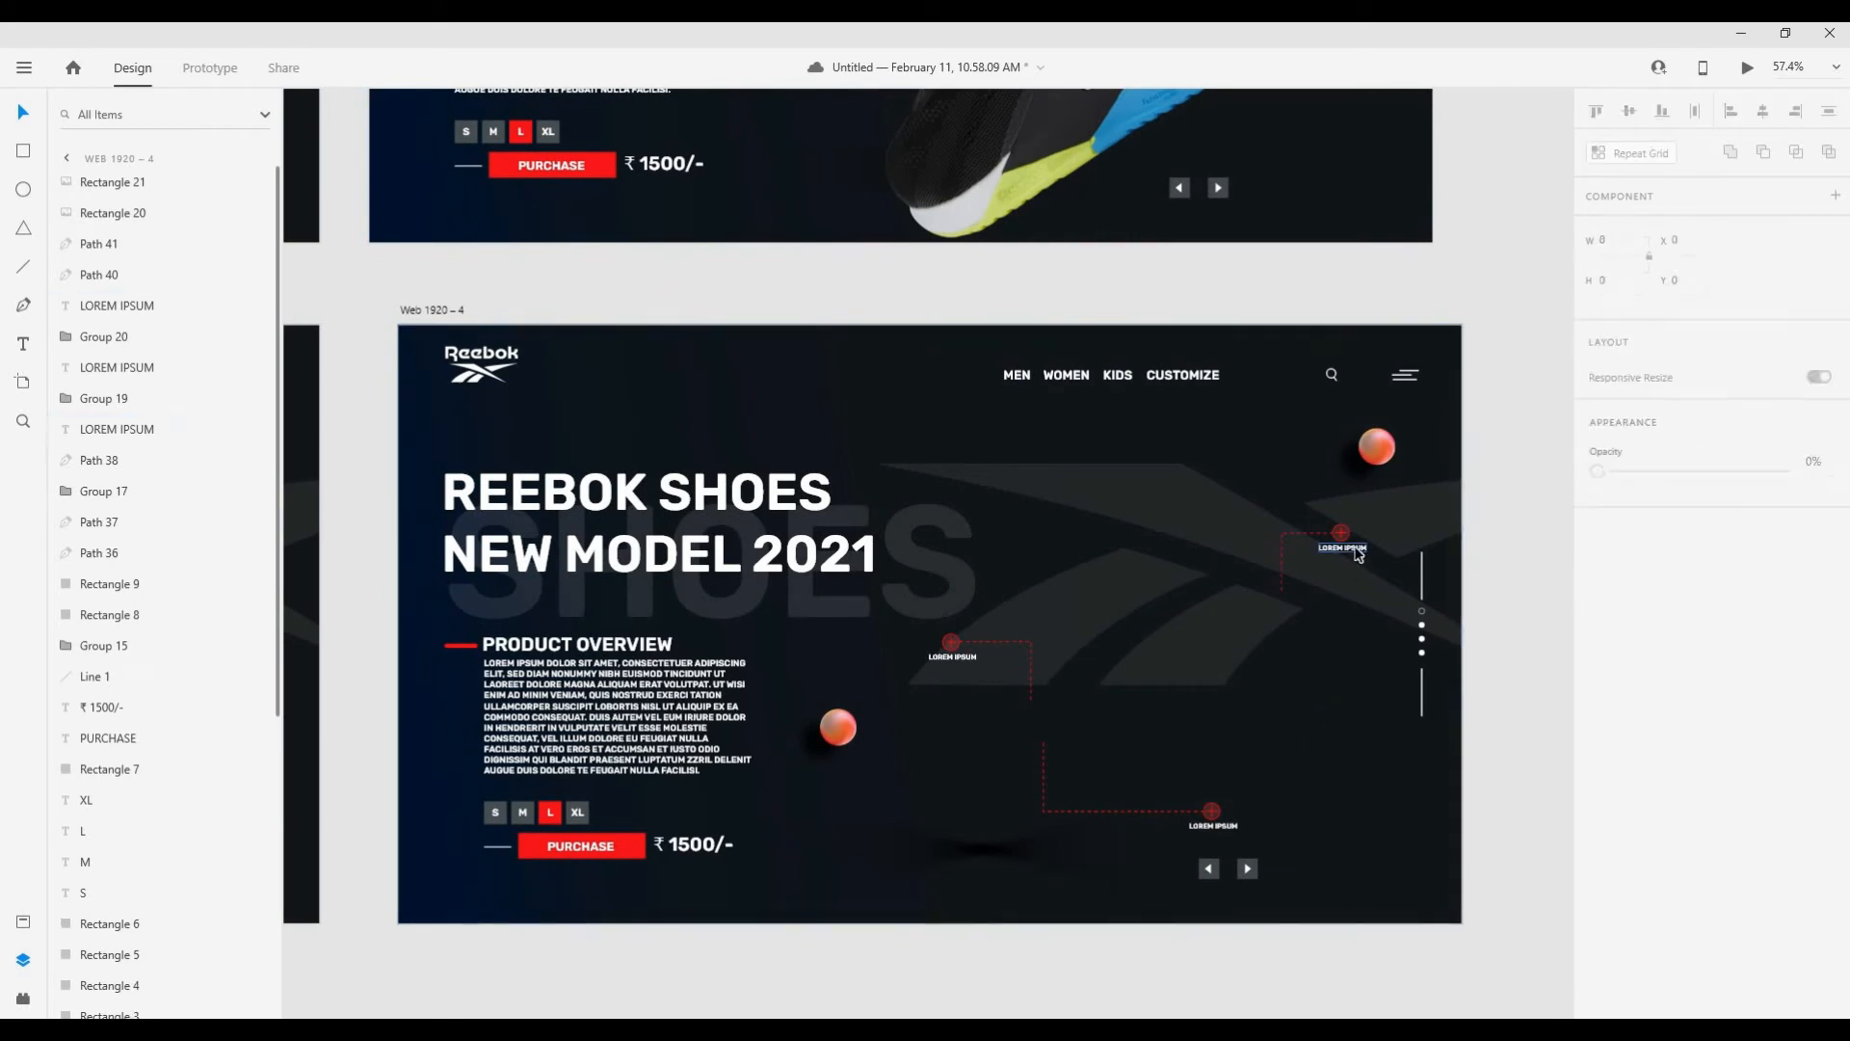
{"action": "key", "text": "Delete"}
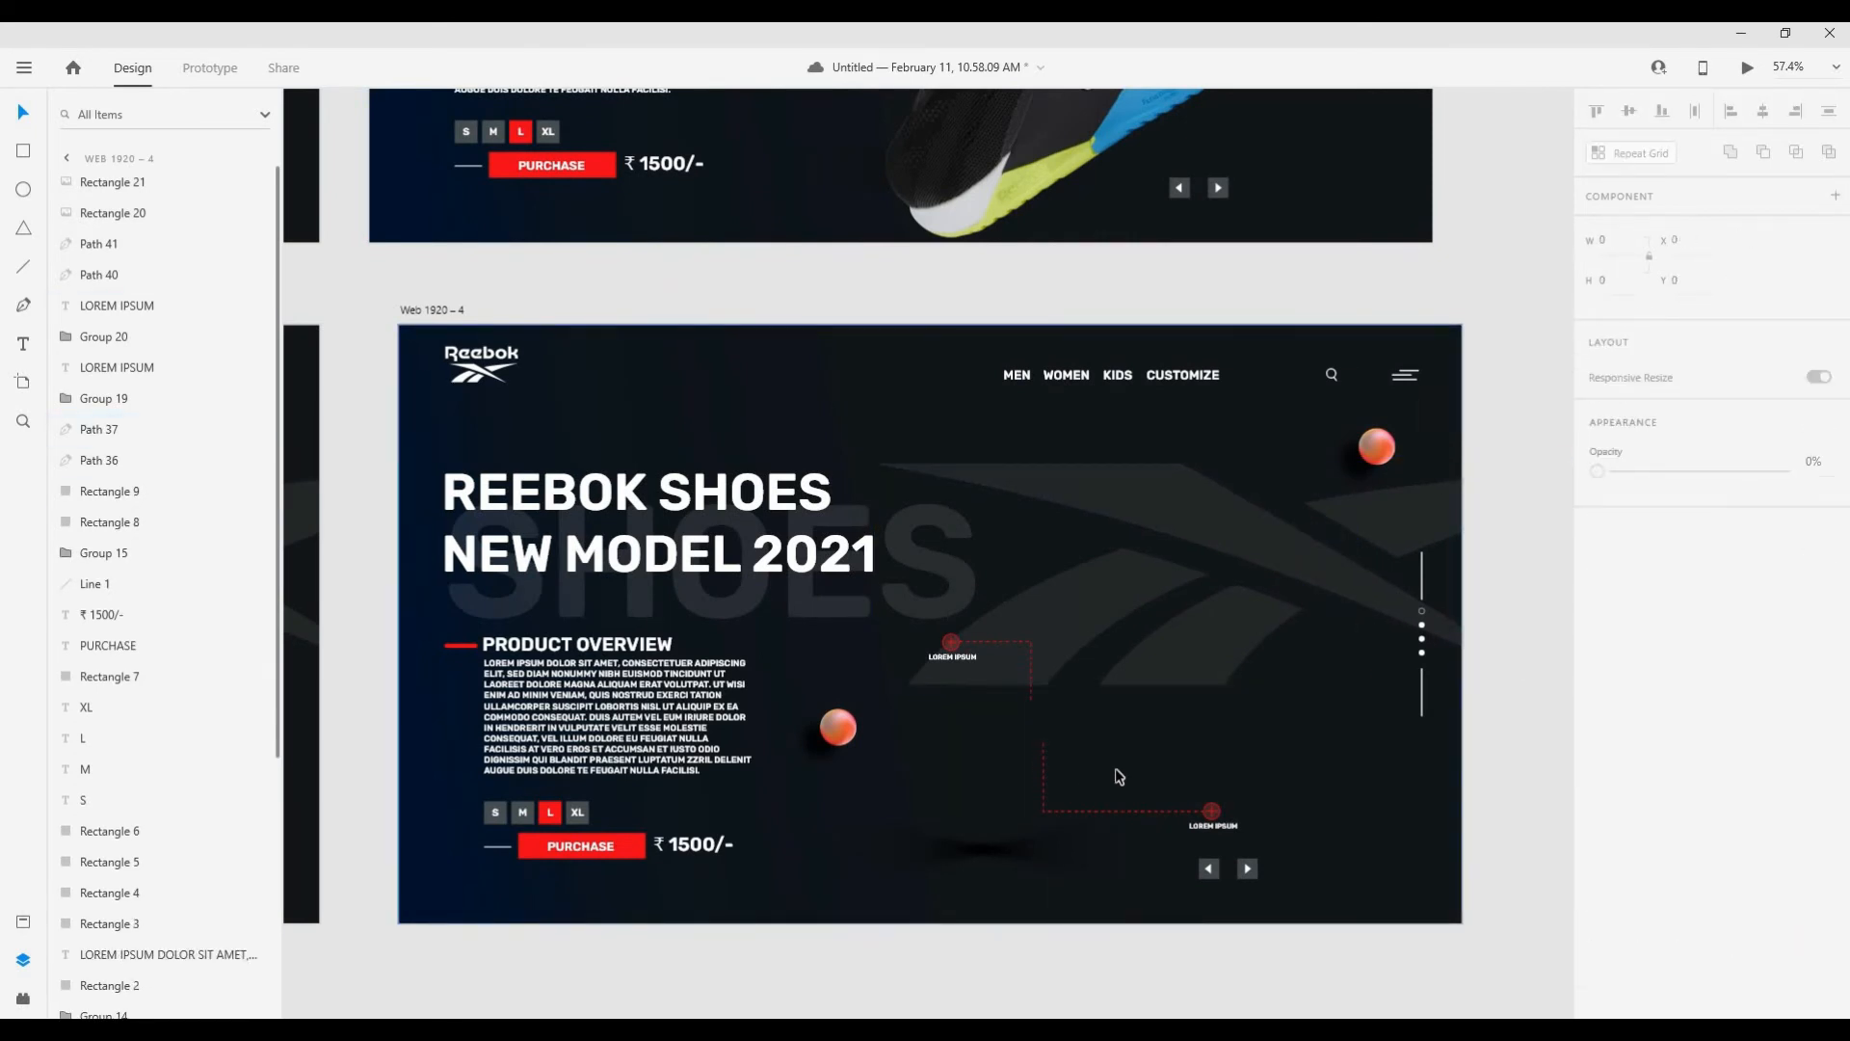
{"action": "scroll", "coordinate": [1156, 694], "scroll_direction": "down", "scroll_amount": 2}
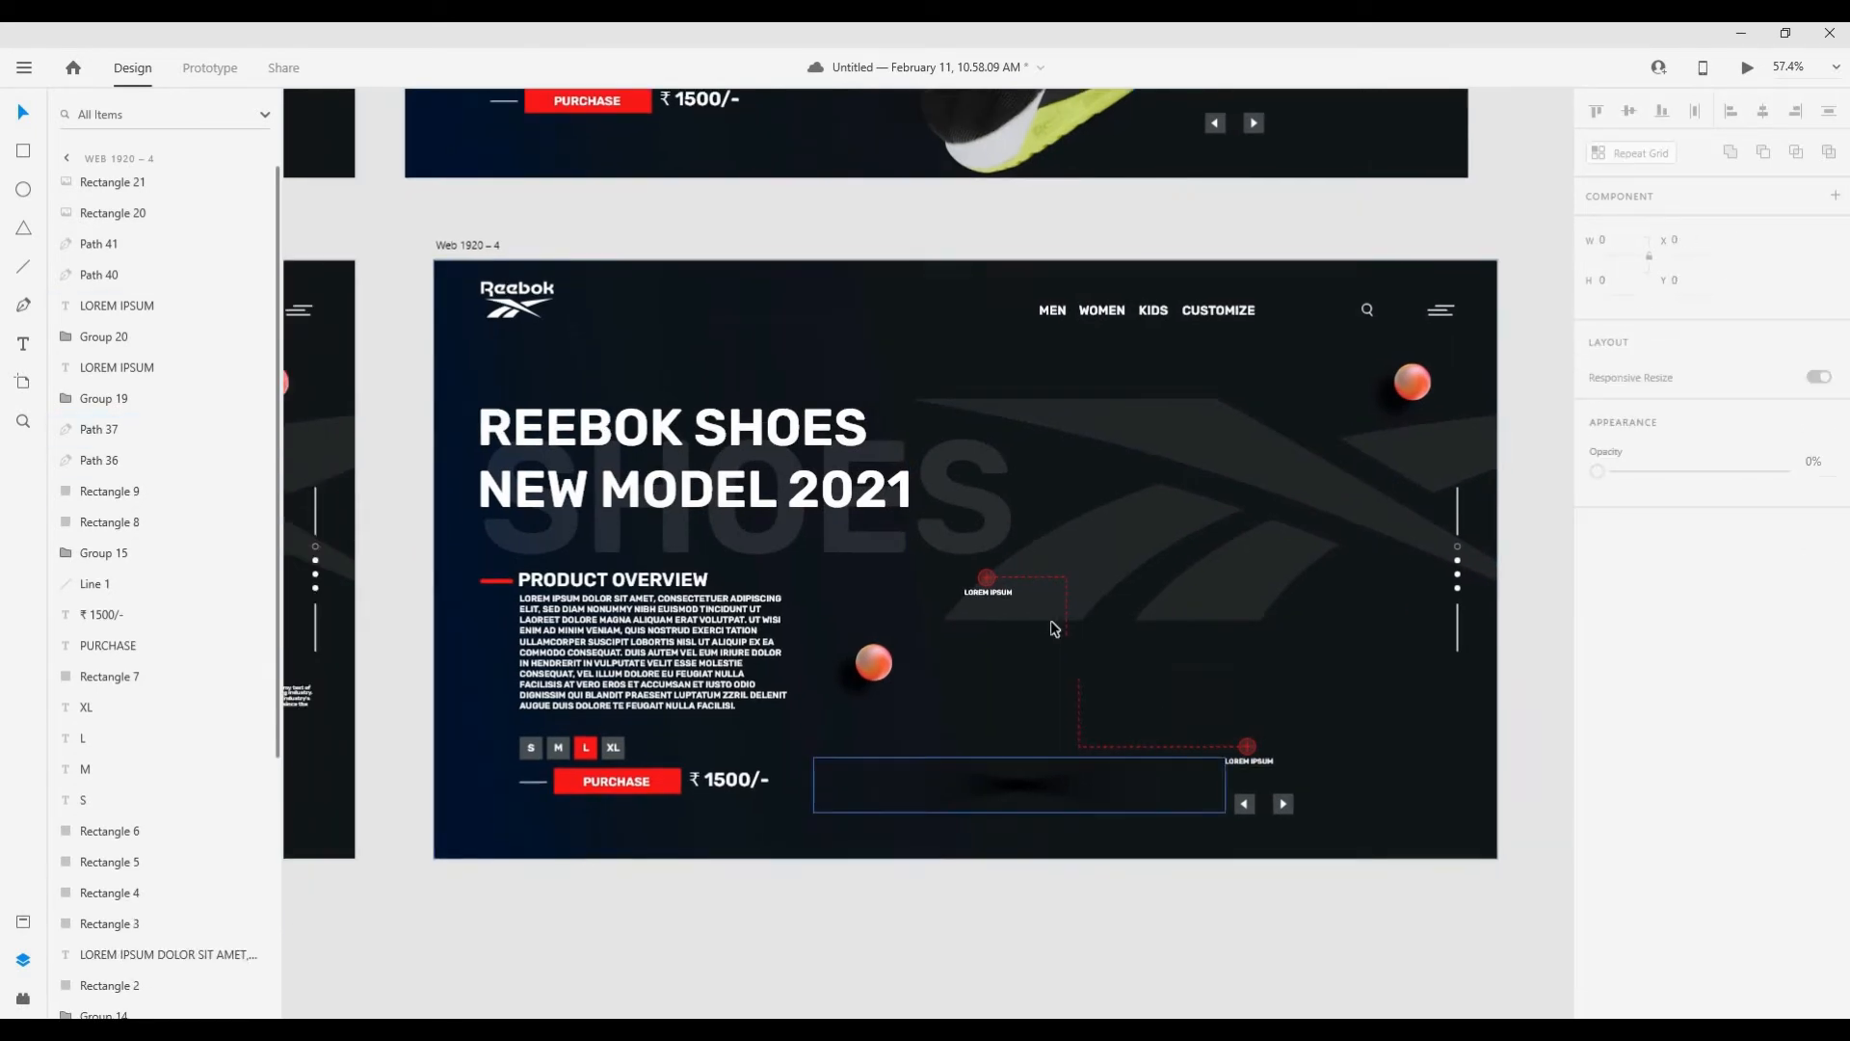
{"action": "left_click", "coordinate": [1018, 583]}
{"action": "key", "text": "Delete"}
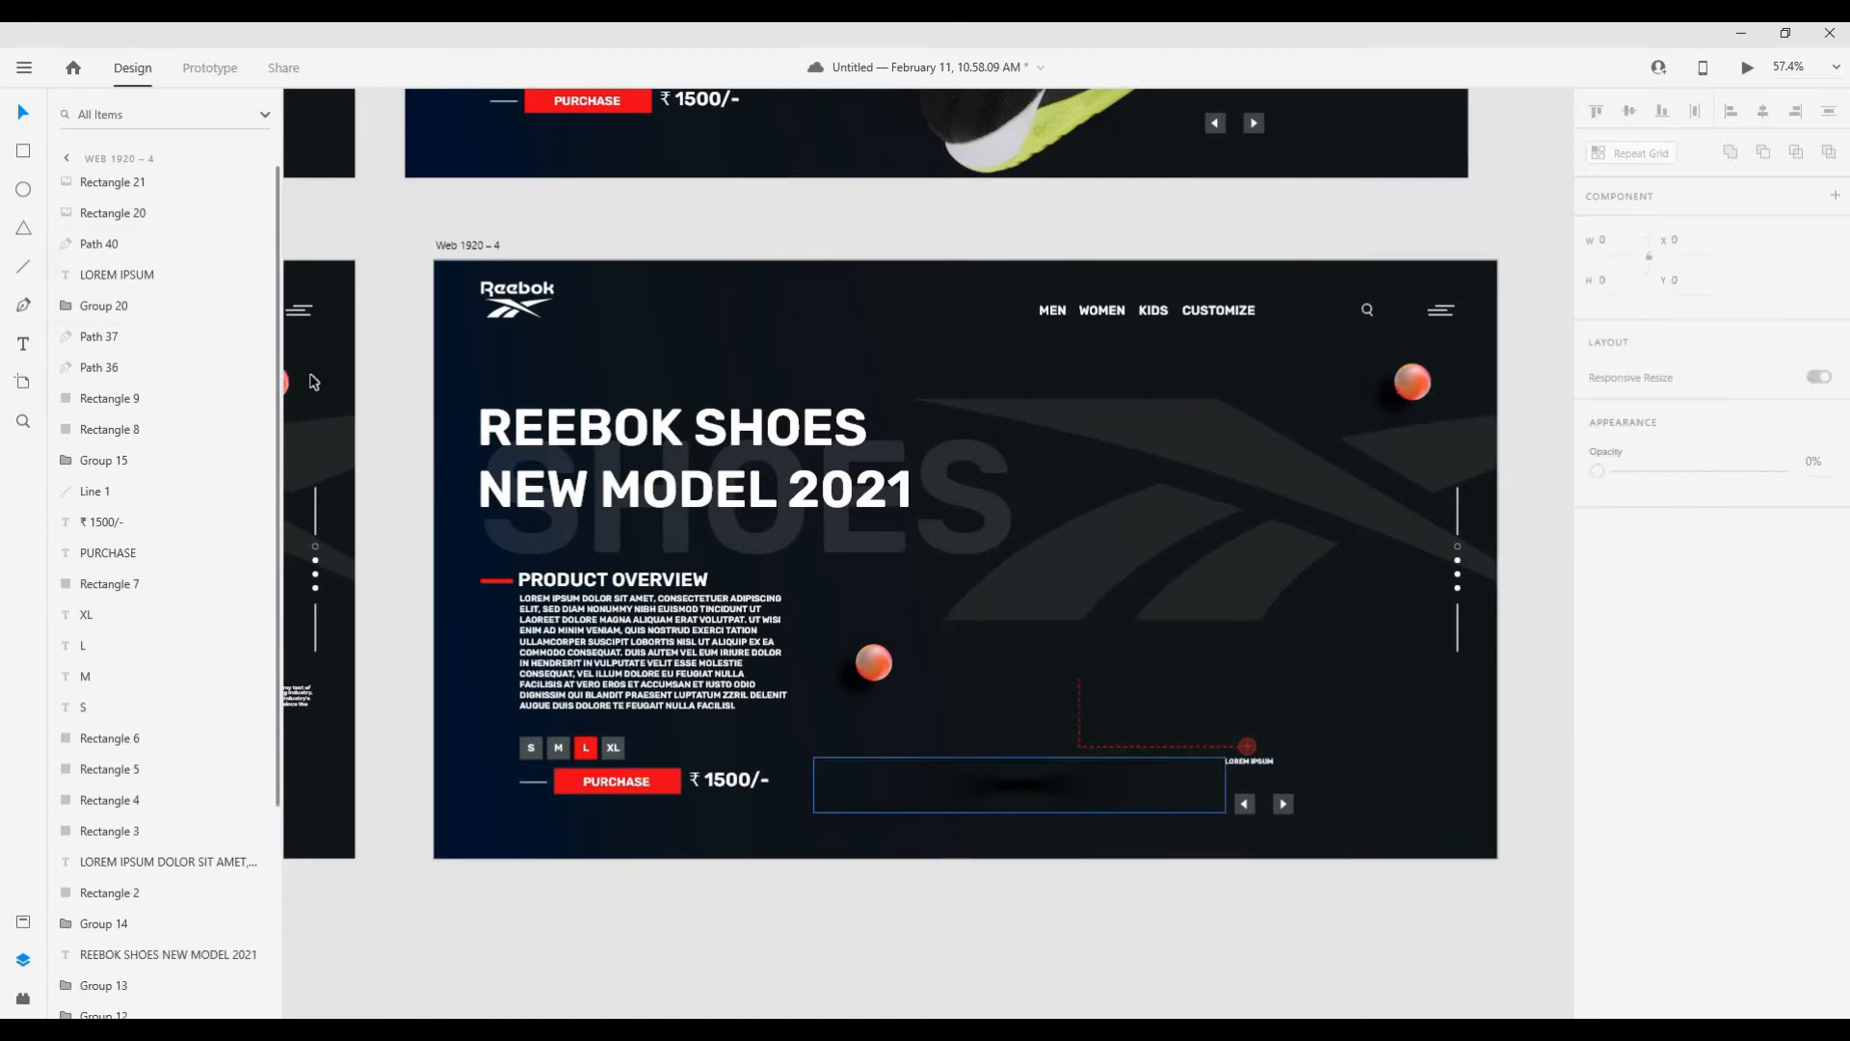
Step: Import shoe image 03 from the Images folder into Web 1920 – 4
{"action": "left_click", "coordinate": [32, 73]}
{"action": "left_click", "coordinate": [65, 715]}
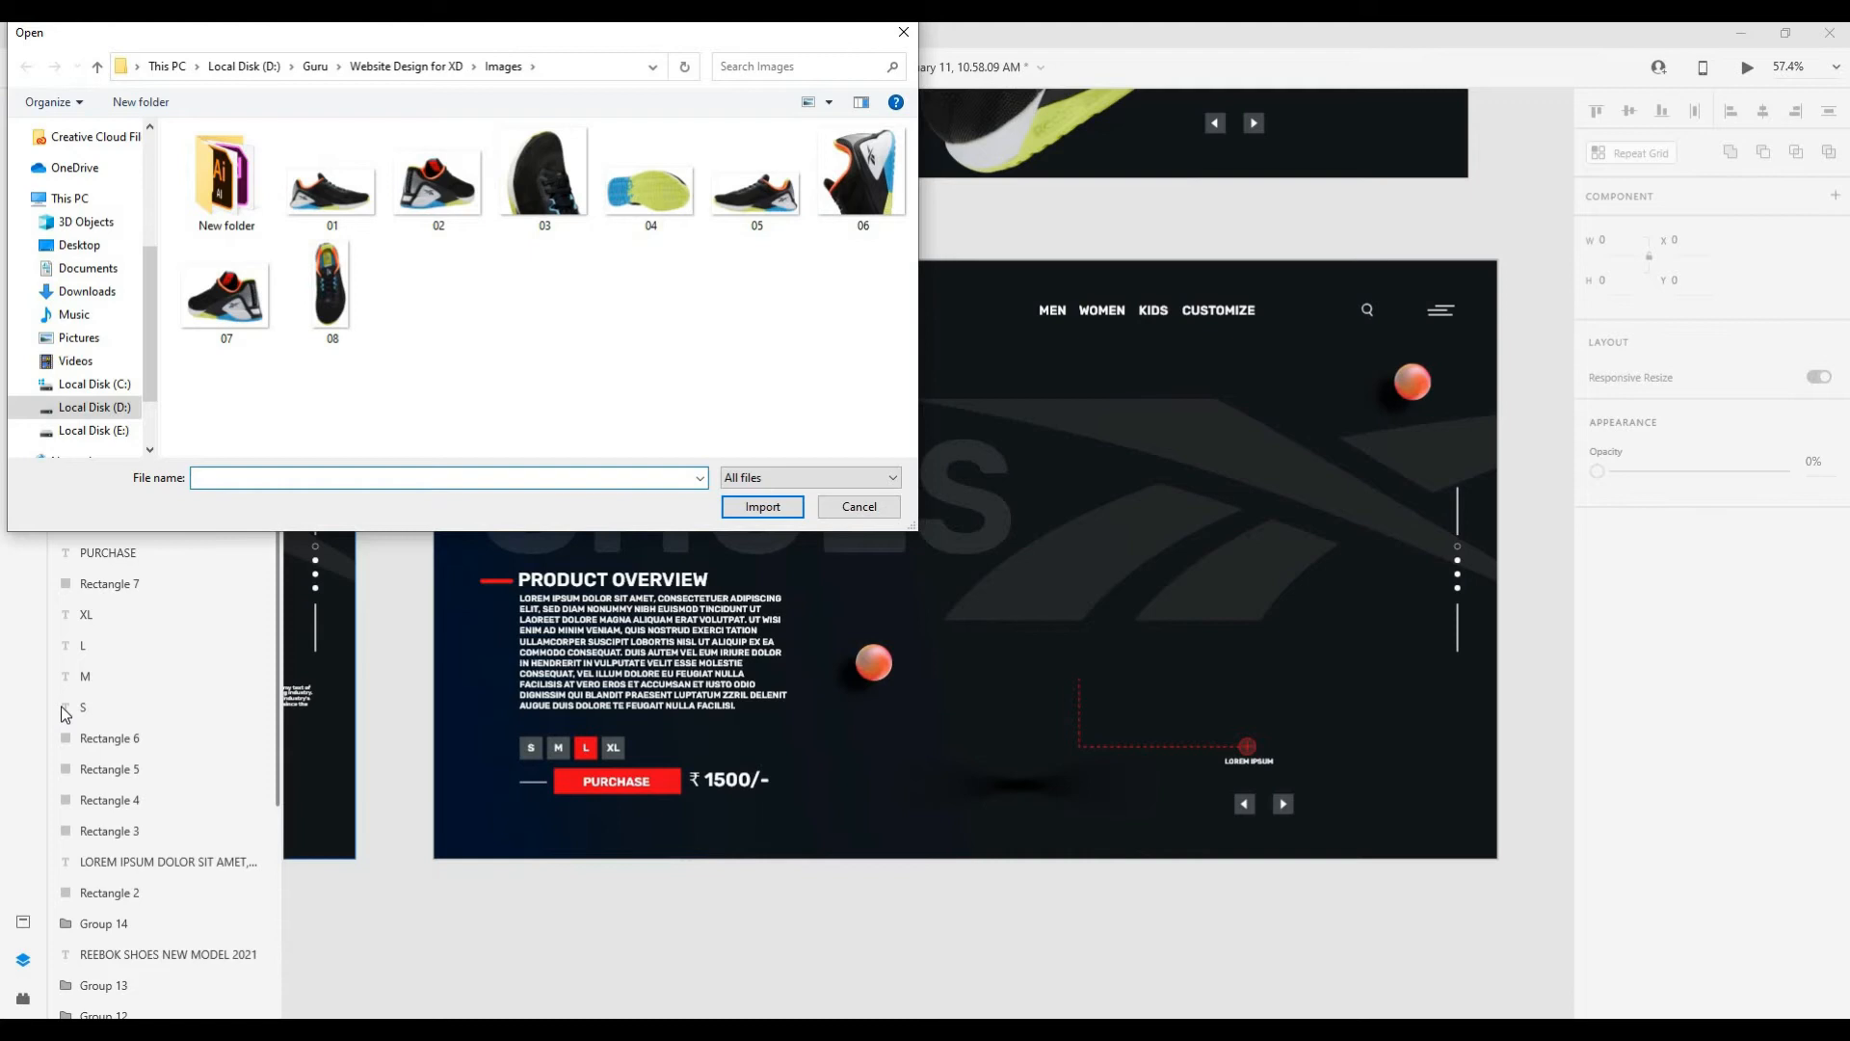
{"action": "left_click", "coordinate": [538, 189]}
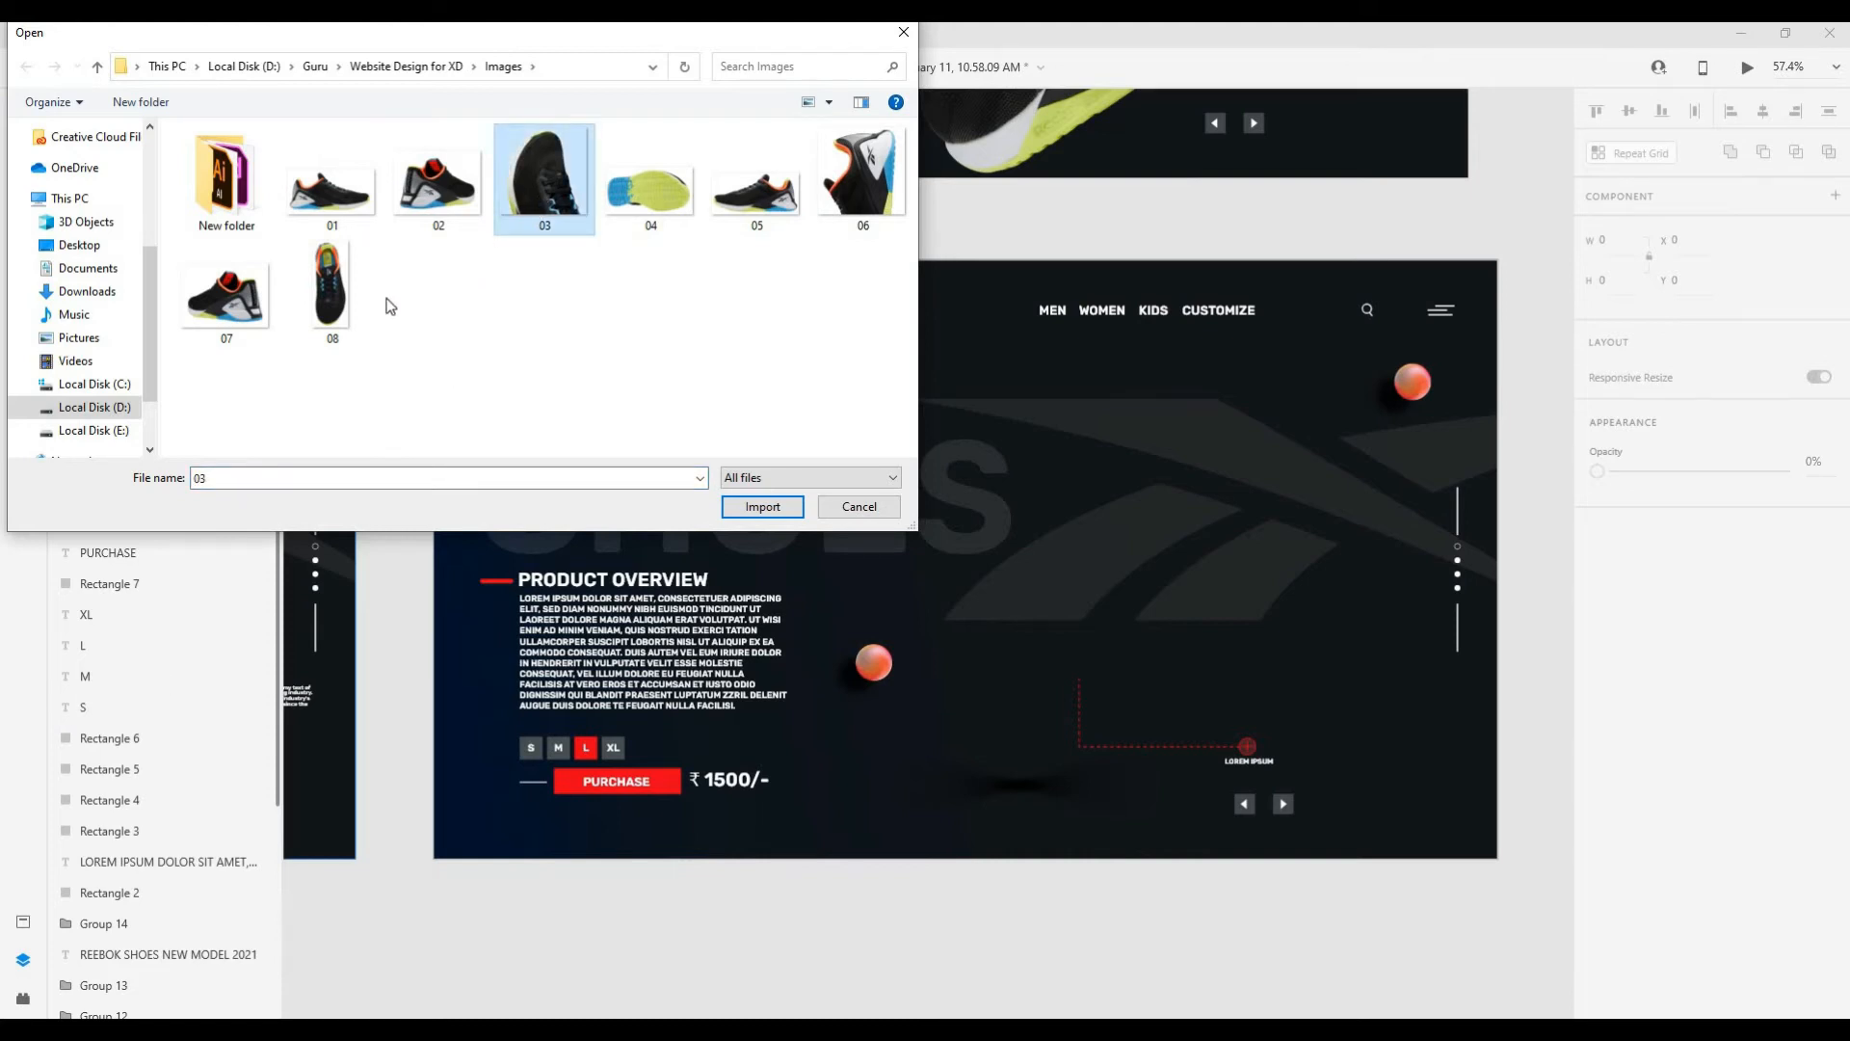
{"action": "left_click", "coordinate": [754, 507]}
Step: Resize the imported shoe to 680 × 680, rotate it to -90° and place it against the artboard's right edge
{"action": "scroll", "coordinate": [1010, 553], "scroll_direction": "down", "scroll_amount": 5}
{"action": "left_click_drag", "start_coordinate": [1191, 363], "coordinate": [934, 619]}
{"action": "left_click_drag", "start_coordinate": [910, 675], "coordinate": [965, 453]}
{"action": "left_click_drag", "start_coordinate": [1104, 563], "coordinate": [1149, 575]}
{"action": "scroll", "coordinate": [1224, 665], "scroll_direction": "up", "scroll_amount": 5}
{"action": "left_click_drag", "start_coordinate": [1222, 691], "coordinate": [1191, 761]}
{"action": "left_click_drag", "start_coordinate": [1077, 562], "coordinate": [1121, 559]}
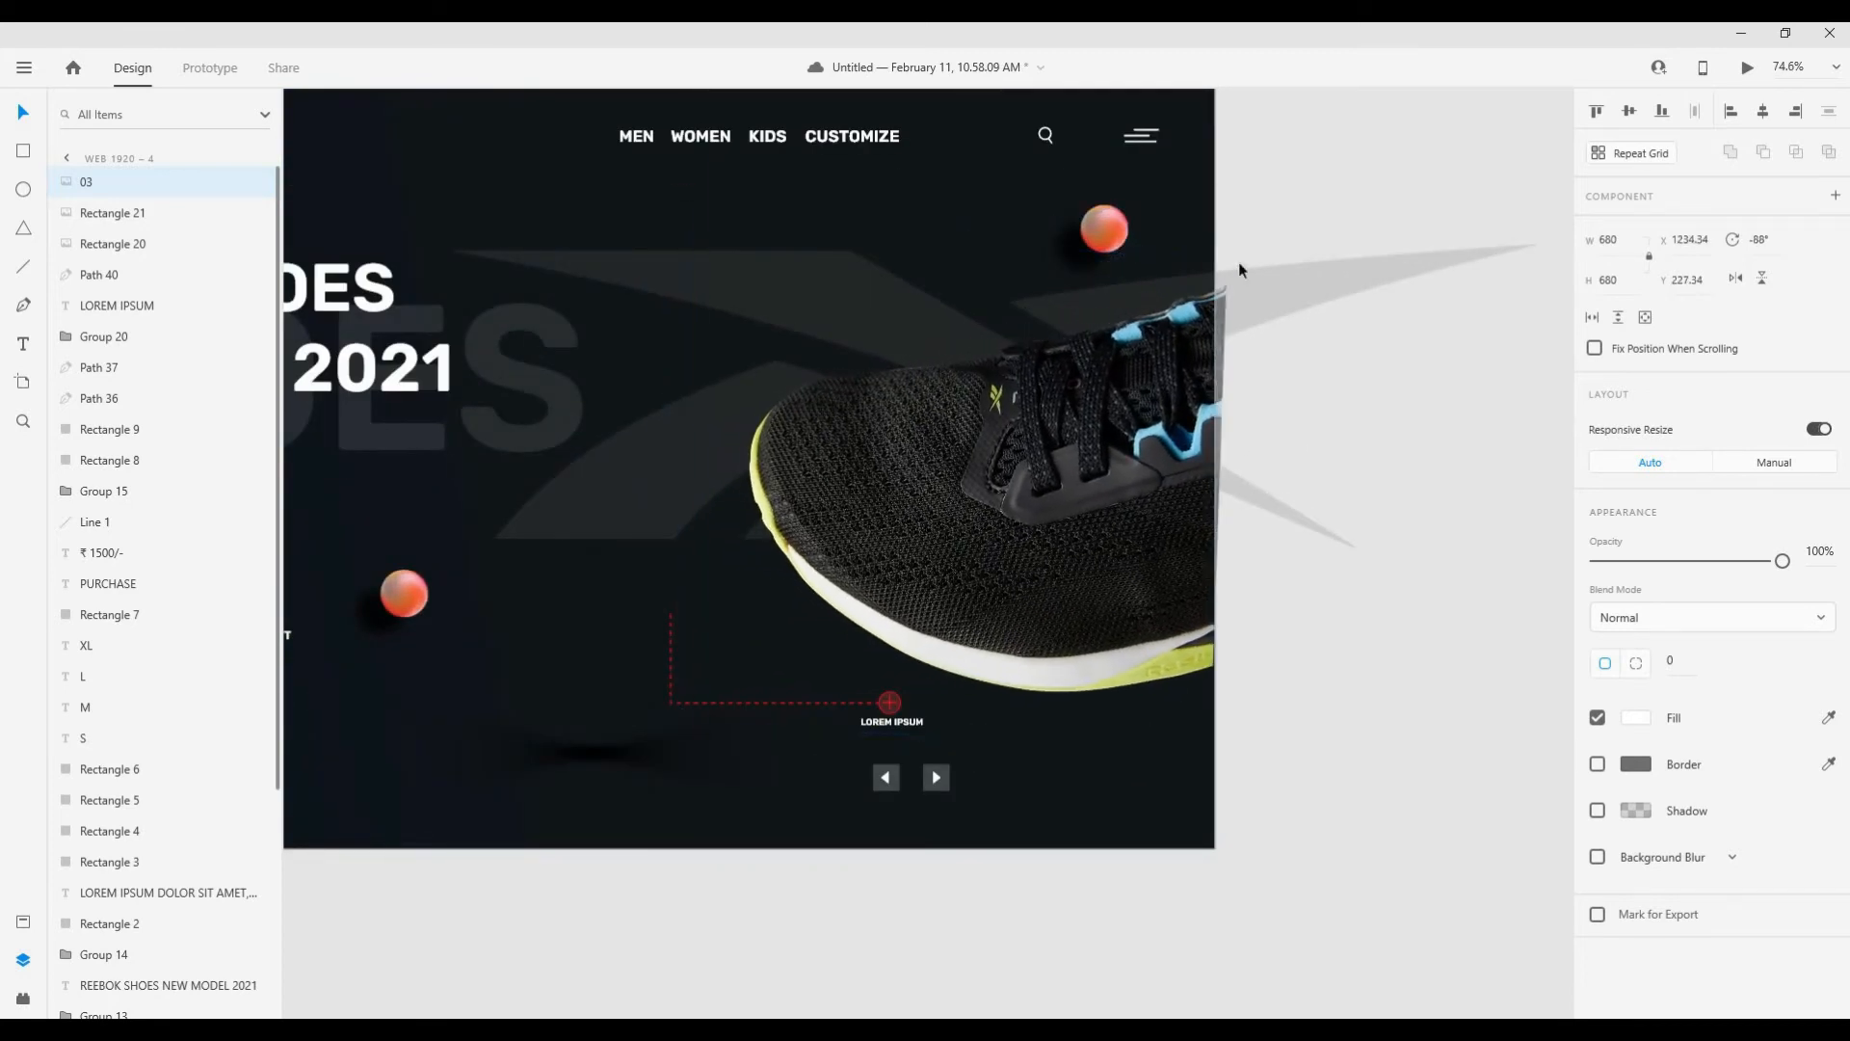
{"action": "left_click_drag", "start_coordinate": [1224, 239], "coordinate": [1215, 231]}
{"action": "left_click_drag", "start_coordinate": [1101, 571], "coordinate": [1098, 574]}
Step: Bring the dashed callout line to the front, mirror it toward the shoe about 200 wide, and raise the shoe to Y 163
{"action": "left_click", "coordinate": [1318, 736]}
{"action": "left_click", "coordinate": [694, 703]}
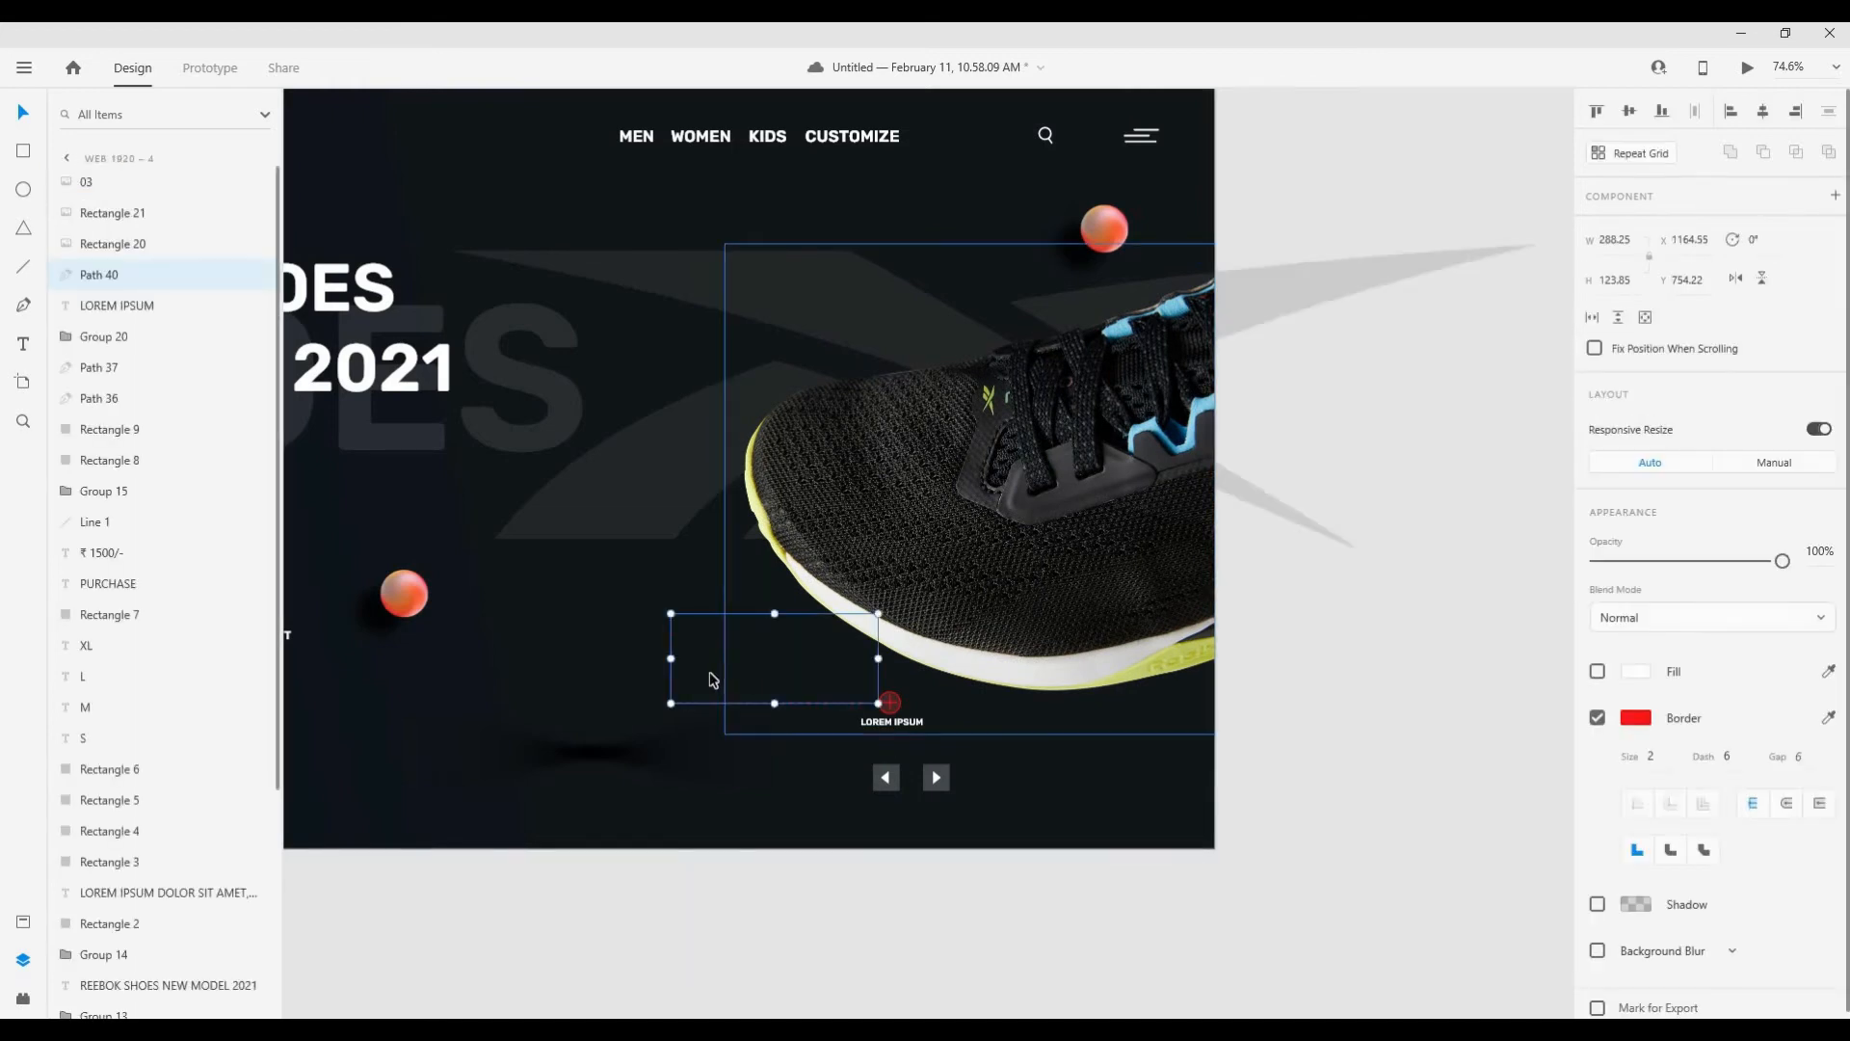
{"action": "key", "text": "ctrl+shift+bracketright"}
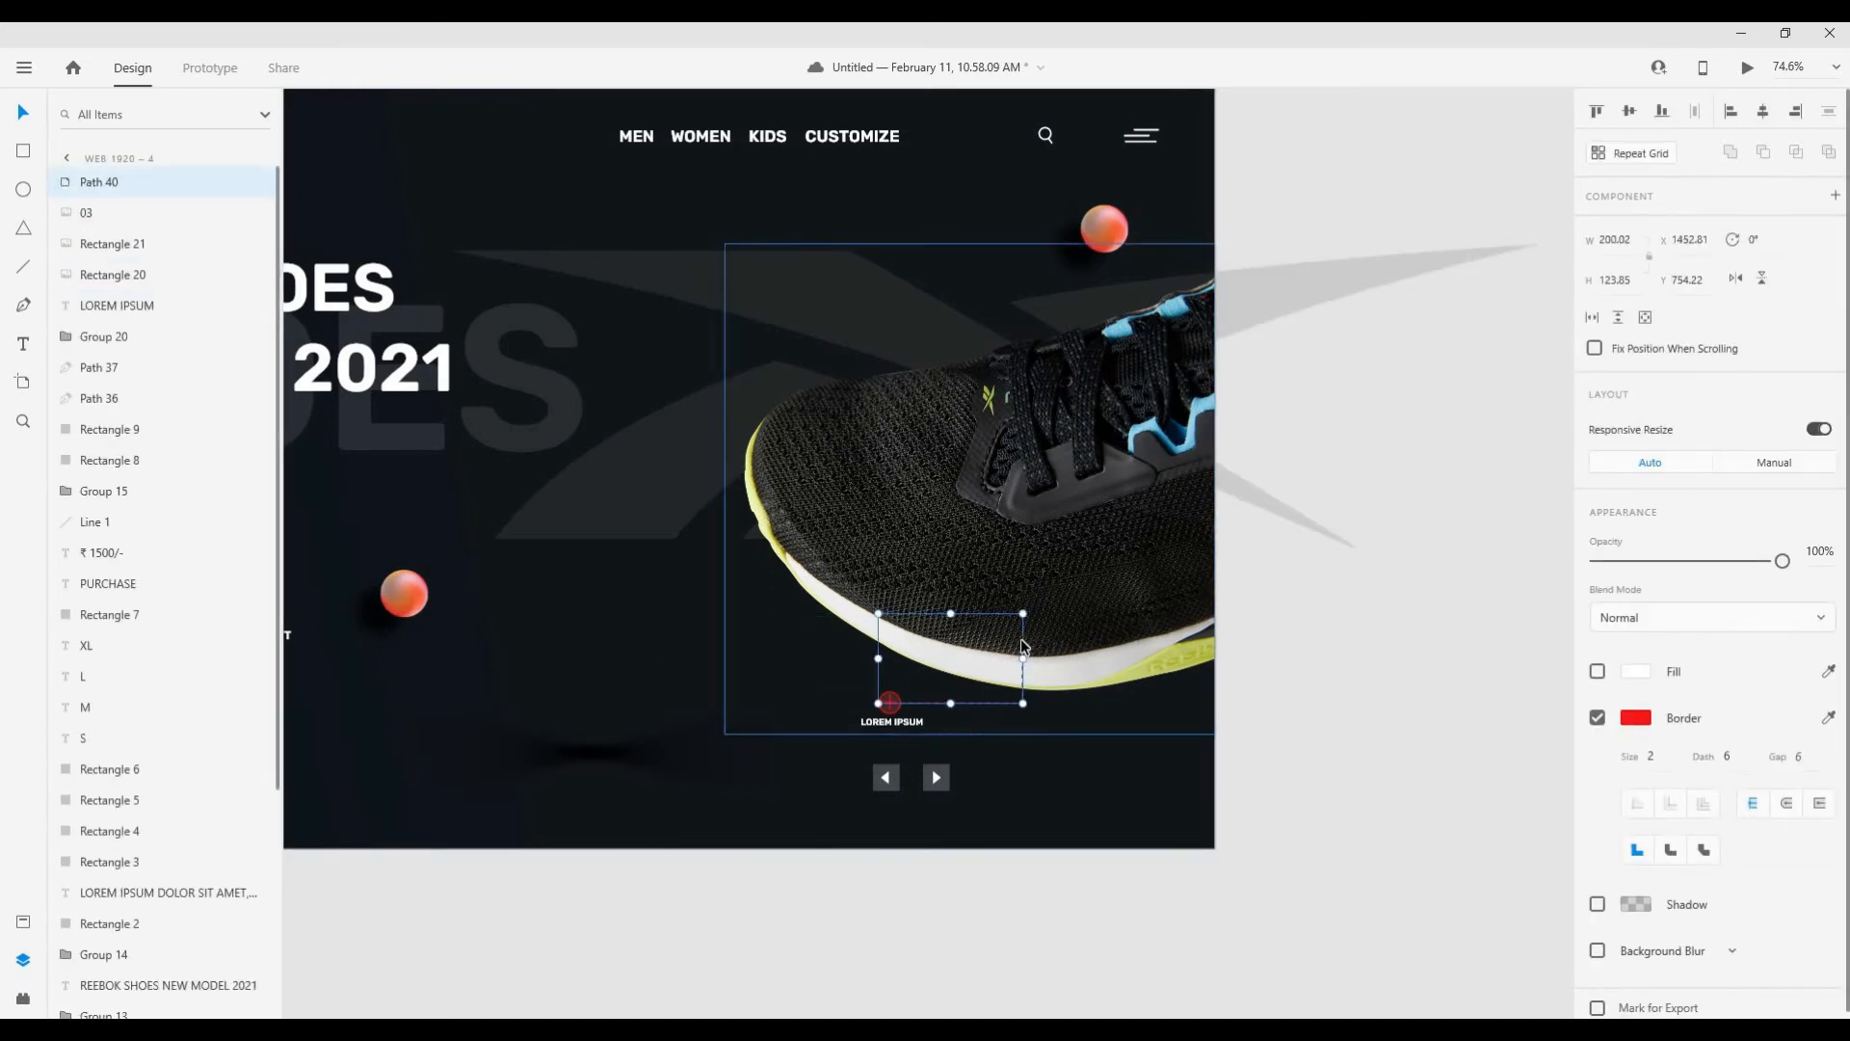
{"action": "left_click_drag", "start_coordinate": [1056, 676], "coordinate": [1056, 618]}
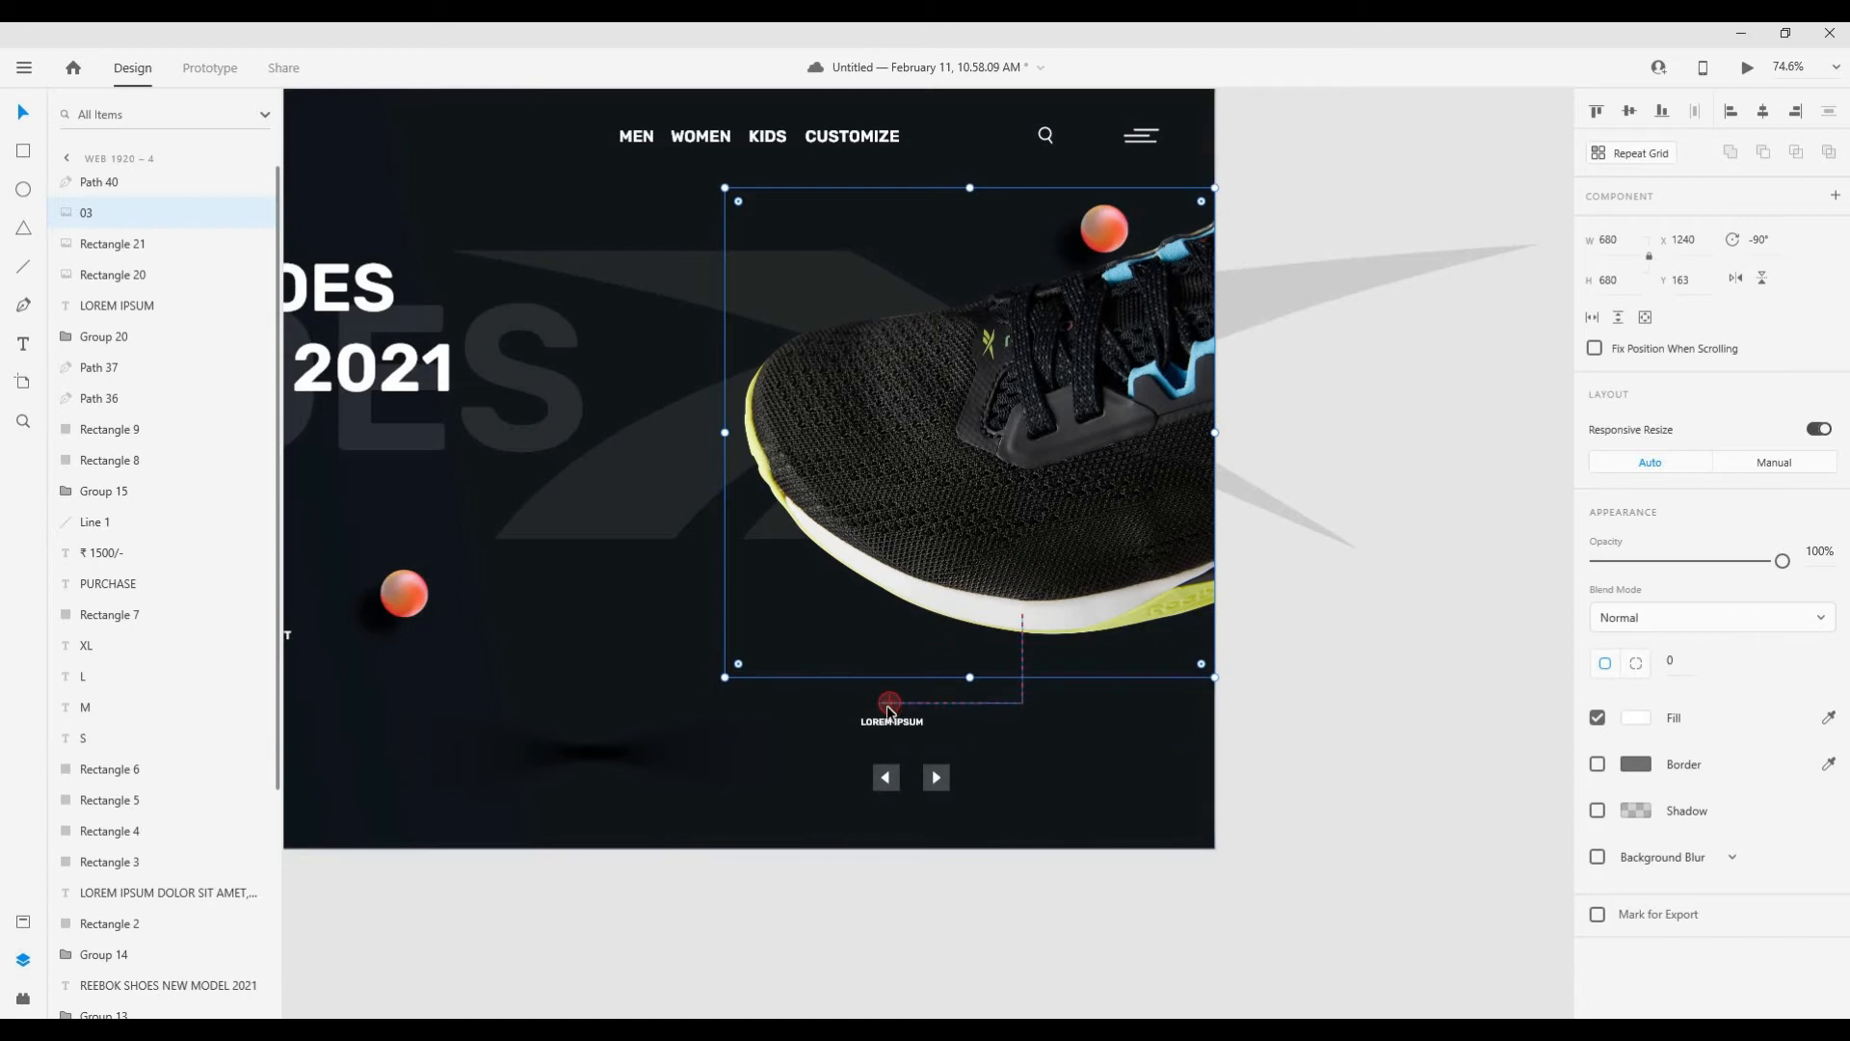
Step: Bring the callout's marker and label to the front and shift the whole callout left beneath the shoe's toe
{"action": "left_click", "coordinate": [925, 702]}
{"action": "left_click", "coordinate": [918, 725], "text": "shift"}
{"action": "key", "text": "ctrl+shift+bracketright"}
{"action": "left_click", "coordinate": [890, 703]}
{"action": "key", "text": "ctrl+shift+bracketright"}
{"action": "left_click", "coordinate": [963, 702], "text": "shift"}
{"action": "left_click", "coordinate": [891, 721], "text": "shift"}
{"action": "left_click_drag", "start_coordinate": [892, 721], "coordinate": [768, 711]}
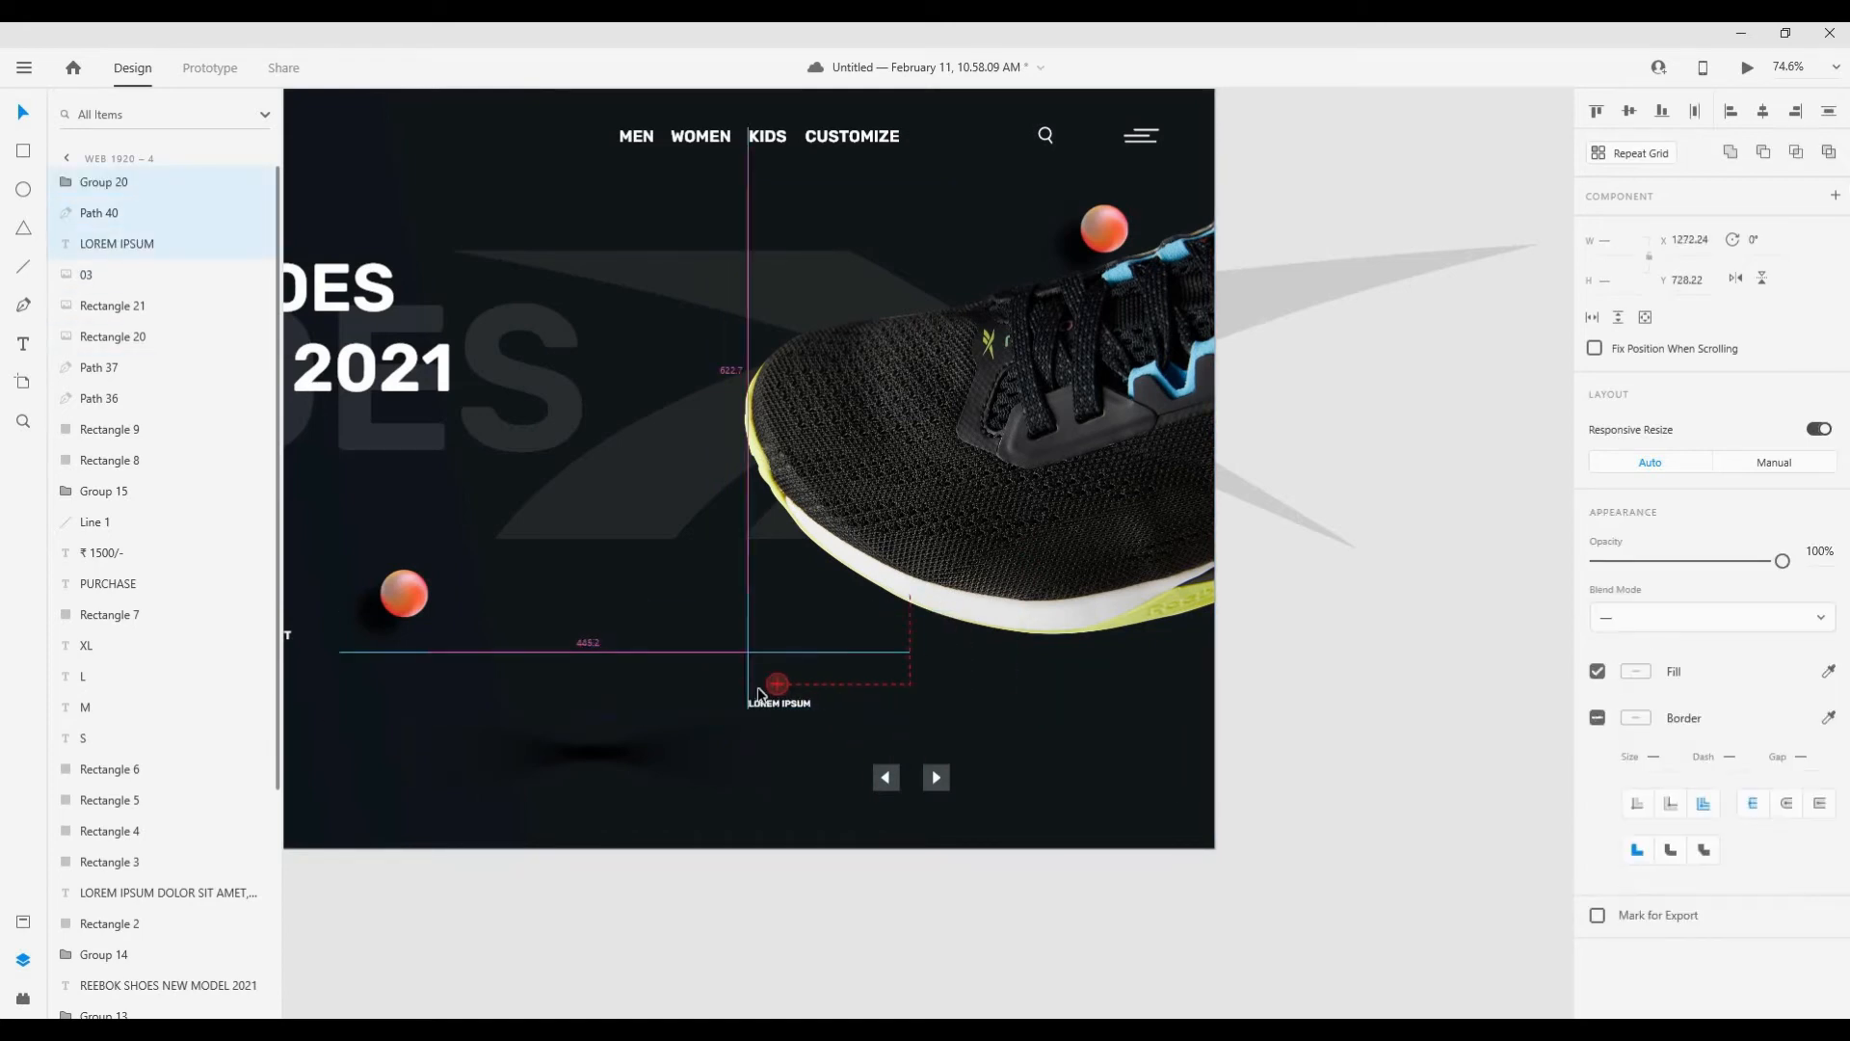
Step: Bring the vertical page-indicator dots in front of the shoe and move the shoe down to Y 259
{"action": "left_click", "coordinate": [1086, 546]}
{"action": "left_click_drag", "start_coordinate": [1082, 540], "coordinate": [913, 568]}
{"action": "left_click", "coordinate": [1164, 500]}
{"action": "left_click_drag", "start_coordinate": [954, 468], "coordinate": [1123, 503]}
Step: Reposition the callout's marker, dashed line and label together just below the shoe's toe on Web 1920 – 4
{"action": "scroll", "coordinate": [983, 554], "scroll_direction": "down", "scroll_amount": 3}
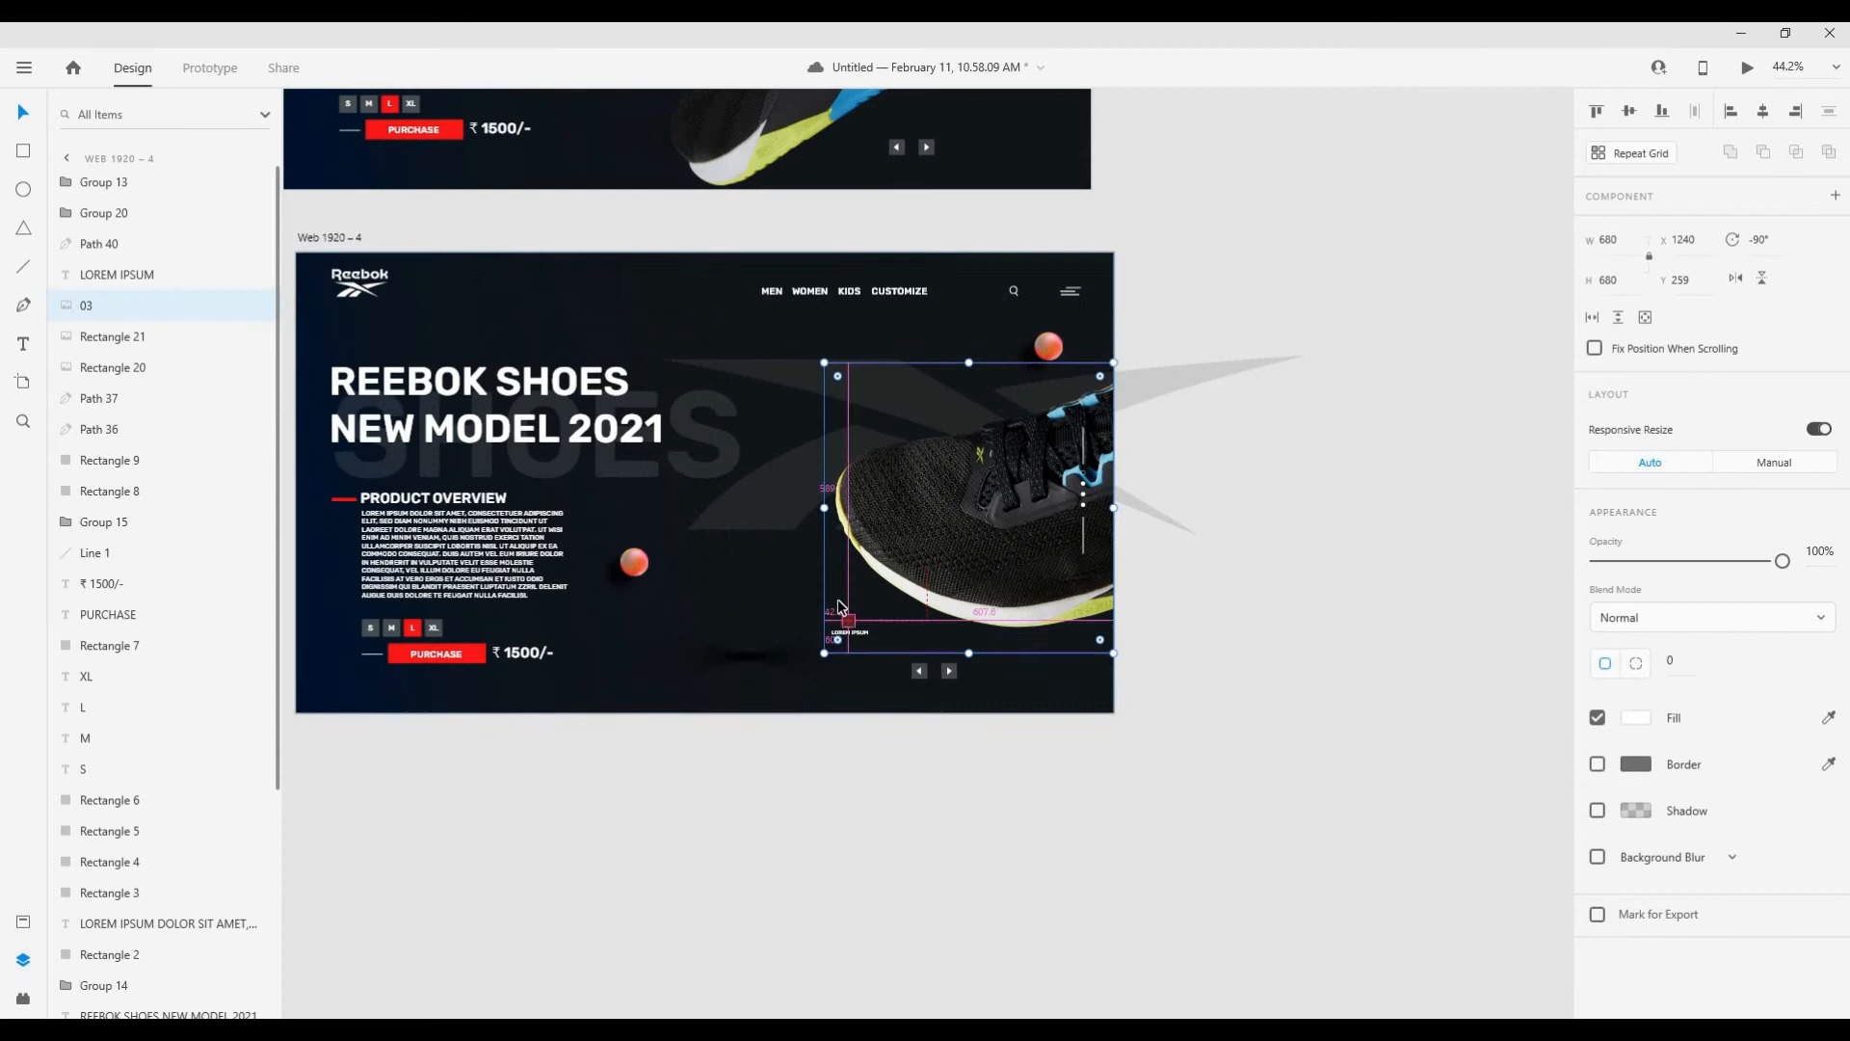
{"action": "scroll", "coordinate": [843, 617], "scroll_direction": "up", "scroll_amount": 3}
{"action": "left_click", "coordinate": [857, 639]}
{"action": "left_click", "coordinate": [889, 639], "text": "shift"}
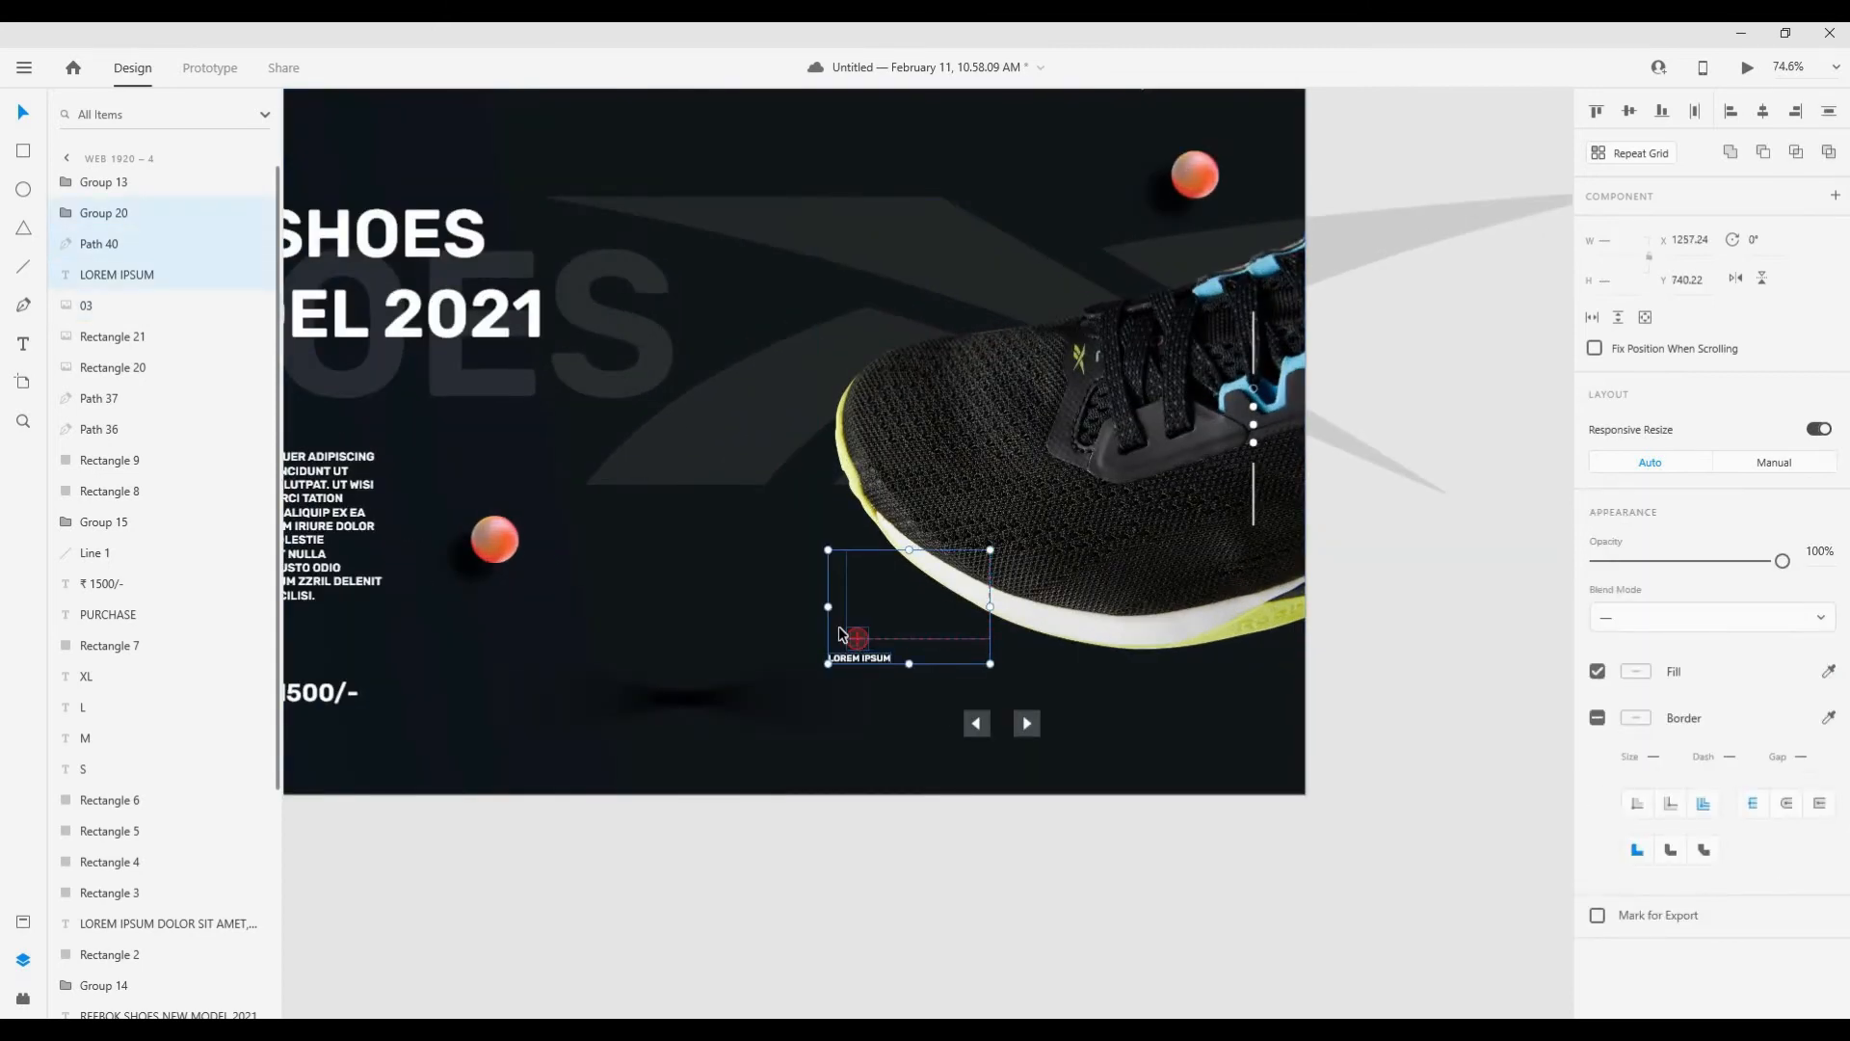
{"action": "left_click", "coordinate": [842, 713]}
{"action": "scroll", "coordinate": [839, 660], "scroll_direction": "up", "scroll_amount": 2}
{"action": "left_click_drag", "start_coordinate": [861, 649], "coordinate": [860, 656]}
{"action": "left_click", "coordinate": [846, 888]}
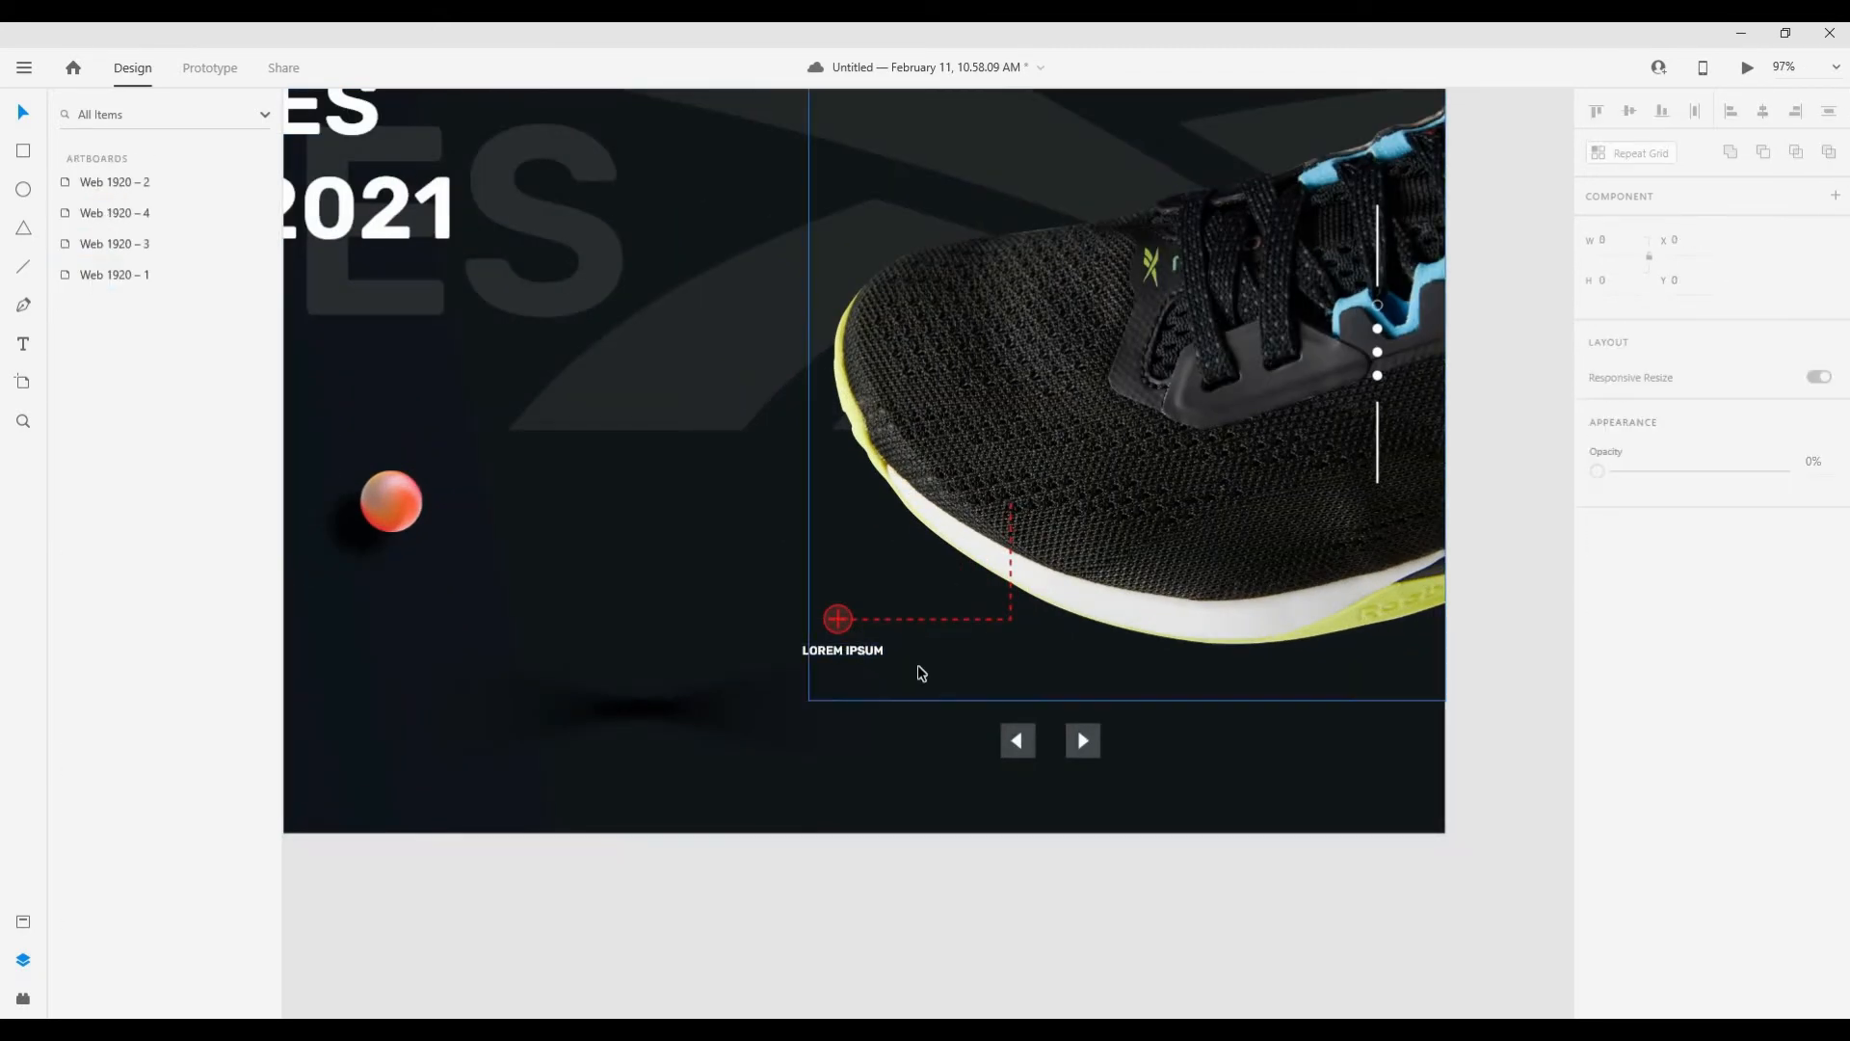
Step: Copy the "Lorem Ipsum is simply dummy text" paragraph from Web 1920 – 2 and place it beneath the callout label on Web 1920 – 4
{"action": "scroll", "coordinate": [897, 680], "scroll_direction": "down", "scroll_amount": 5}
{"action": "left_click_drag", "start_coordinate": [1005, 133], "coordinate": [902, 700]}
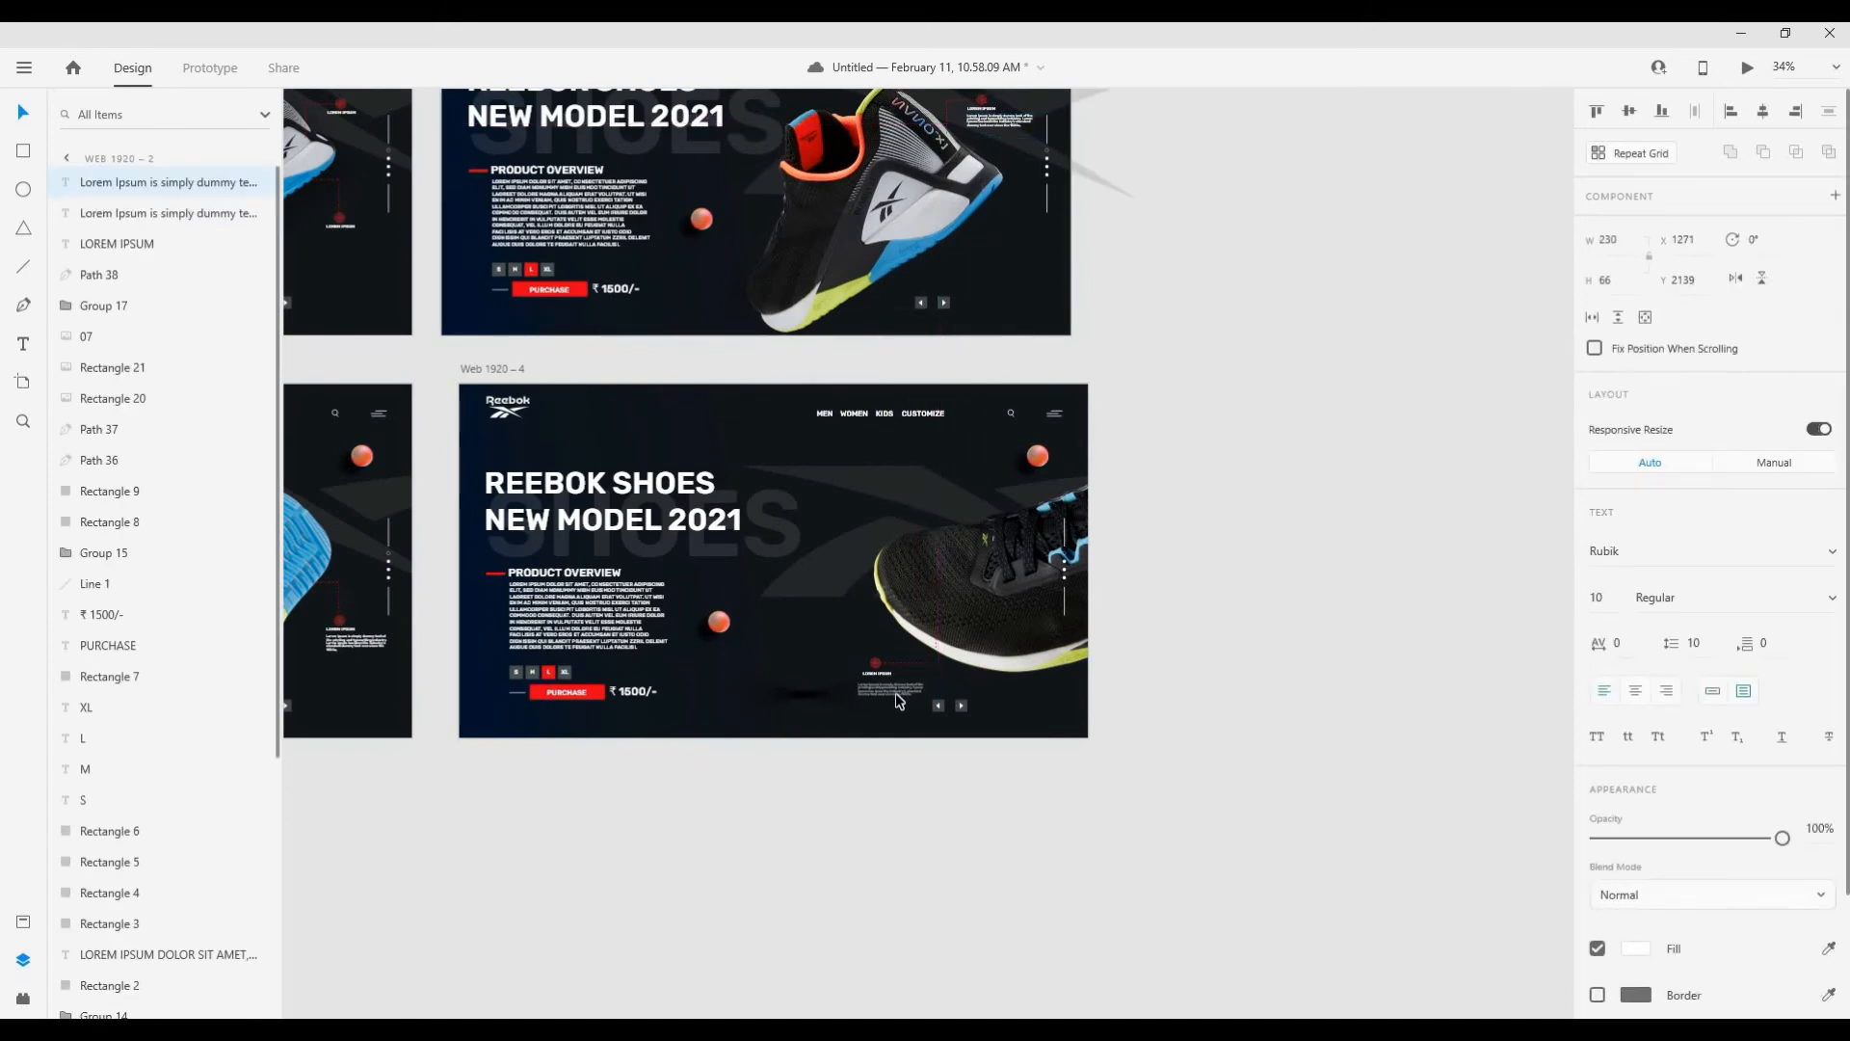
{"action": "scroll", "coordinate": [899, 701], "scroll_direction": "up", "scroll_amount": 5}
{"action": "left_click", "coordinate": [838, 681]}
{"action": "left_click", "coordinate": [896, 905]}
{"action": "scroll", "coordinate": [970, 582], "scroll_direction": "down", "scroll_amount": 5}
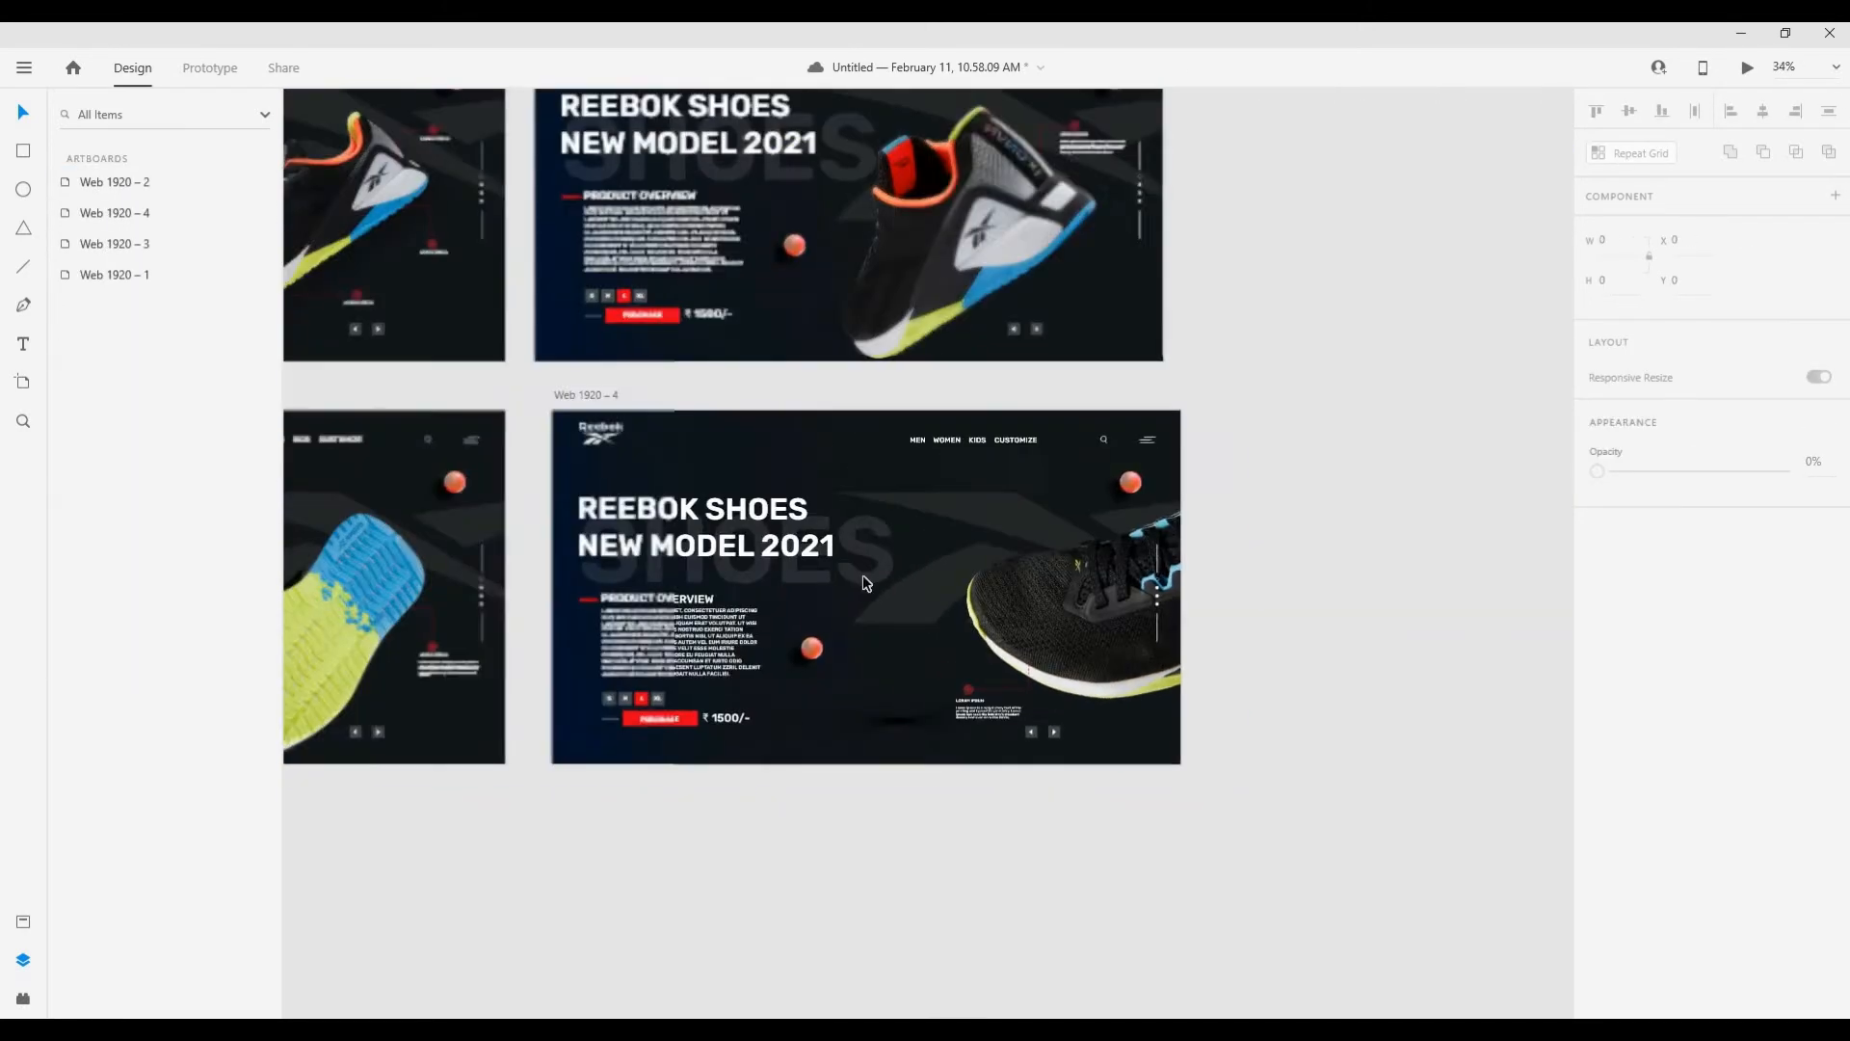
Step: Link the lowest callout marker on Web 1920 – 1 to Web 1920 – 4 and its counterpart back, using Tap and Auto-Animate
{"action": "left_click_drag", "start_coordinate": [821, 547], "coordinate": [997, 537]}
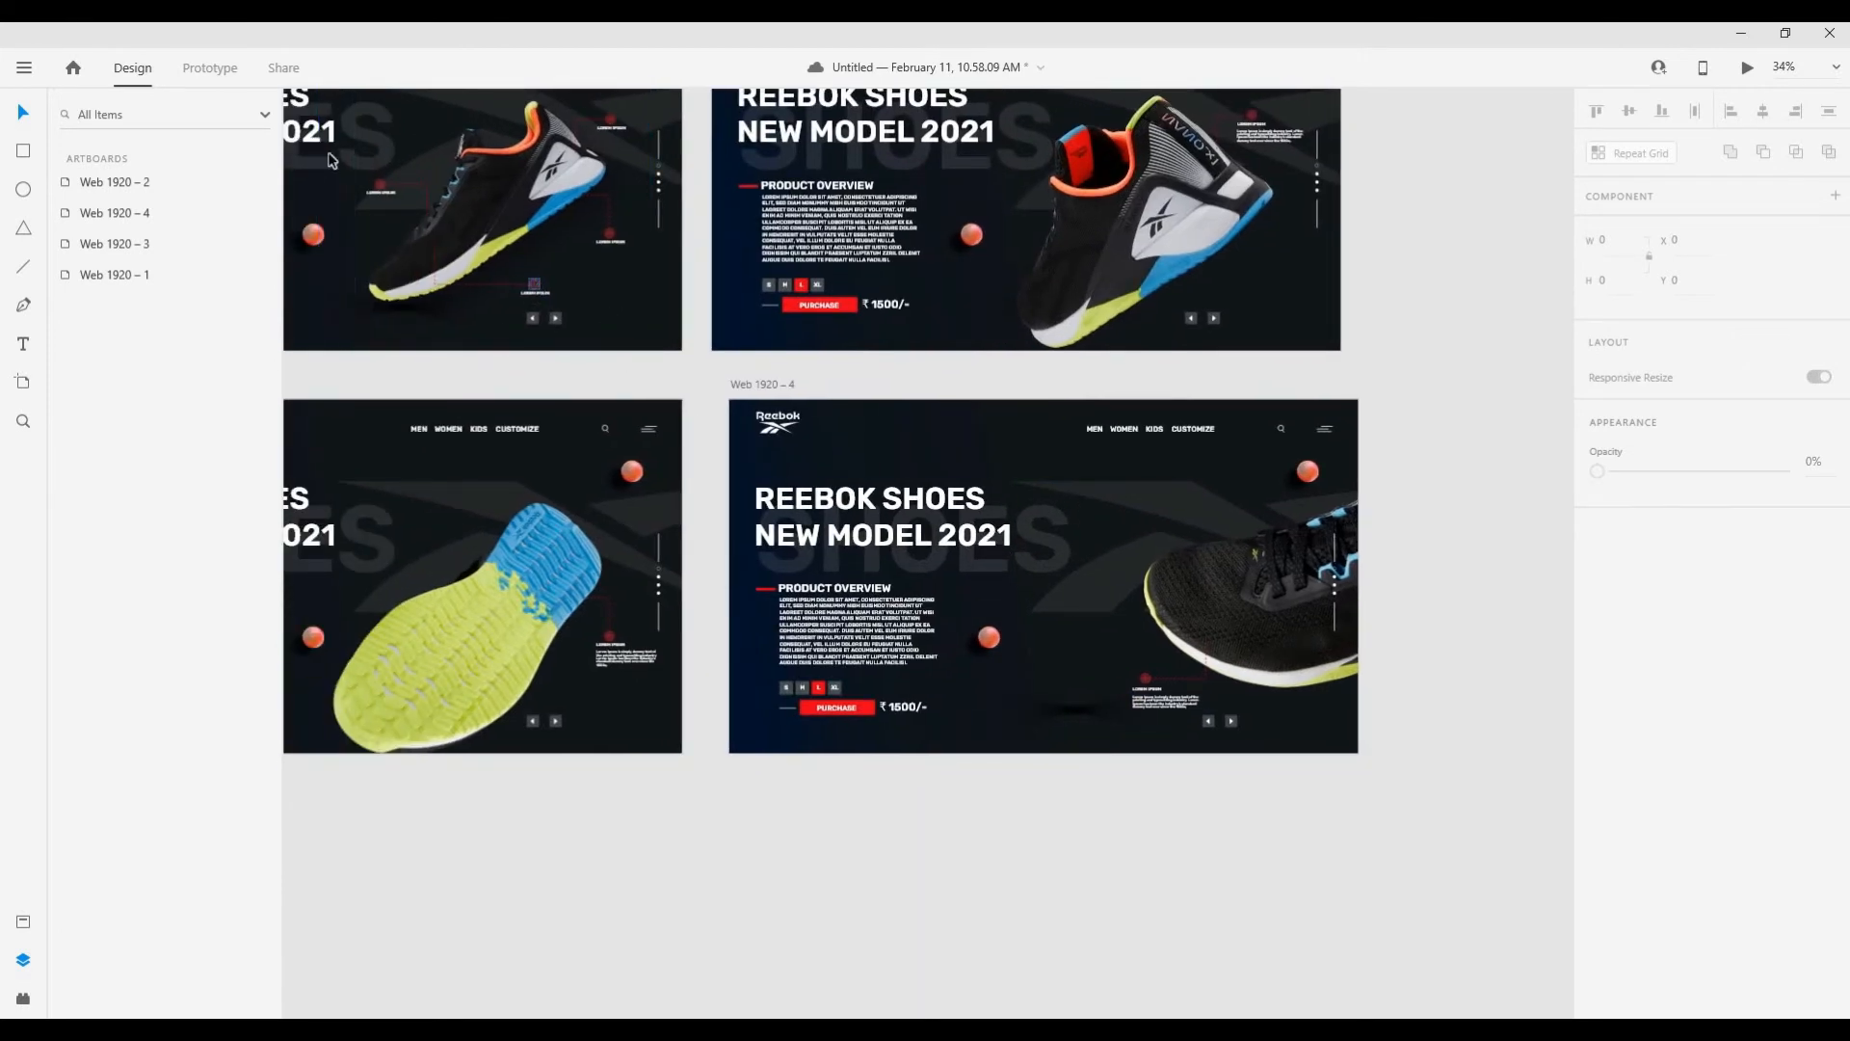
{"action": "left_click", "coordinate": [208, 69]}
{"action": "left_click", "coordinate": [537, 291]}
{"action": "left_click_drag", "start_coordinate": [540, 285], "coordinate": [1175, 692]}
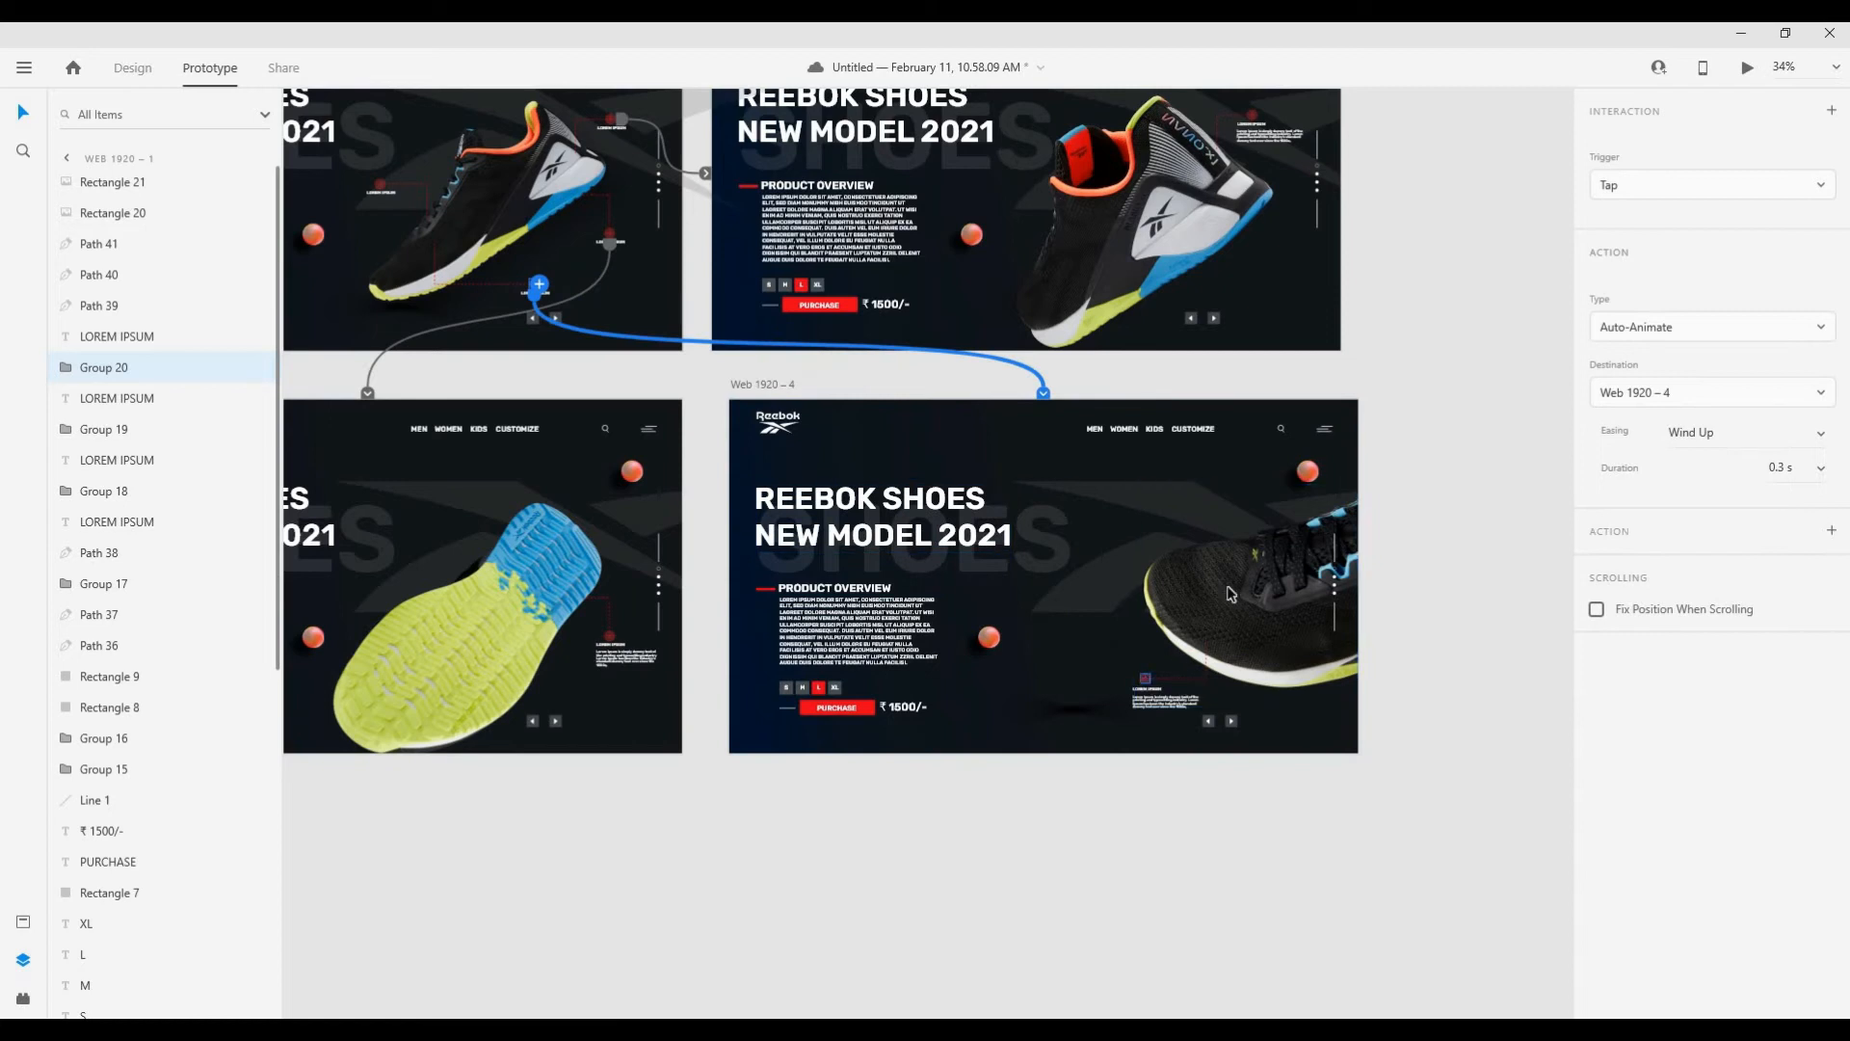
{"action": "left_click", "coordinate": [1146, 684]}
{"action": "left_click_drag", "start_coordinate": [541, 315], "coordinate": [489, 255]}
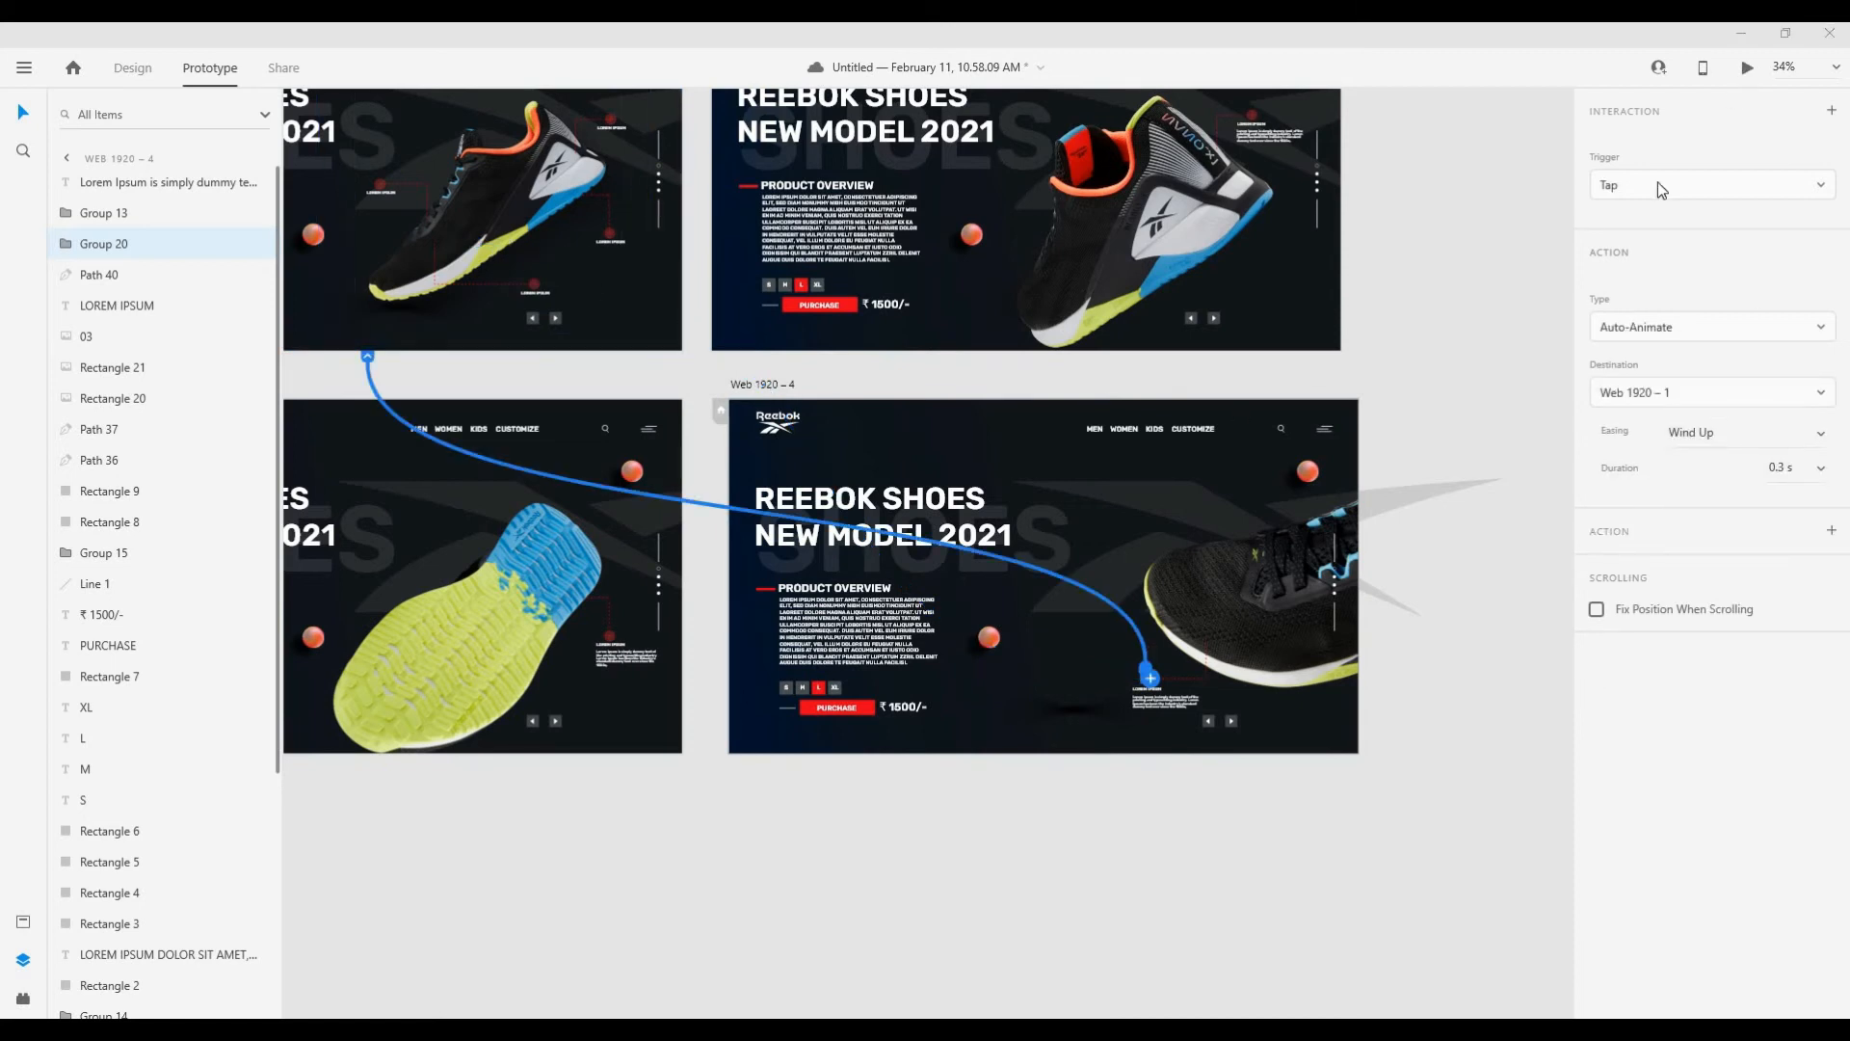
Step: Preview the prototype and test the heel, sole and toe callout transitions between artboards
{"action": "key", "text": "ctrl+Return"}
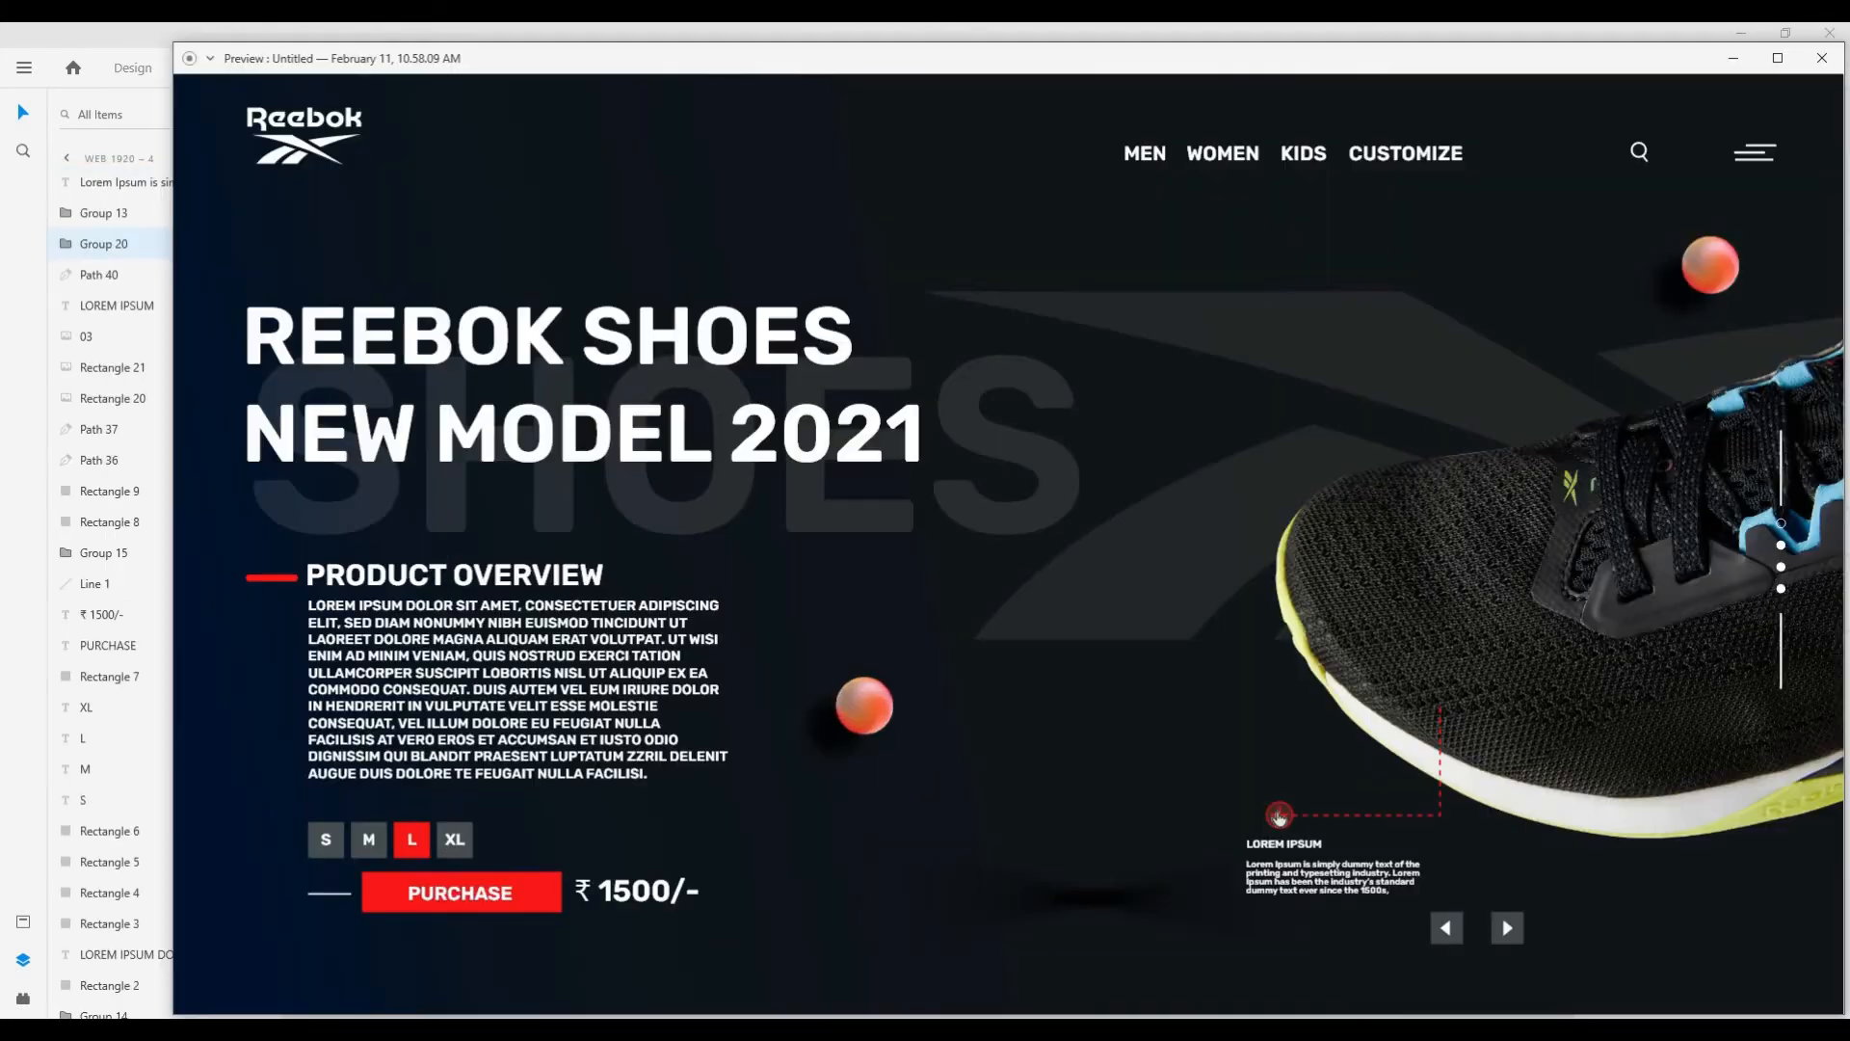
{"action": "left_click", "coordinate": [1273, 817]}
{"action": "left_click", "coordinate": [1660, 403]}
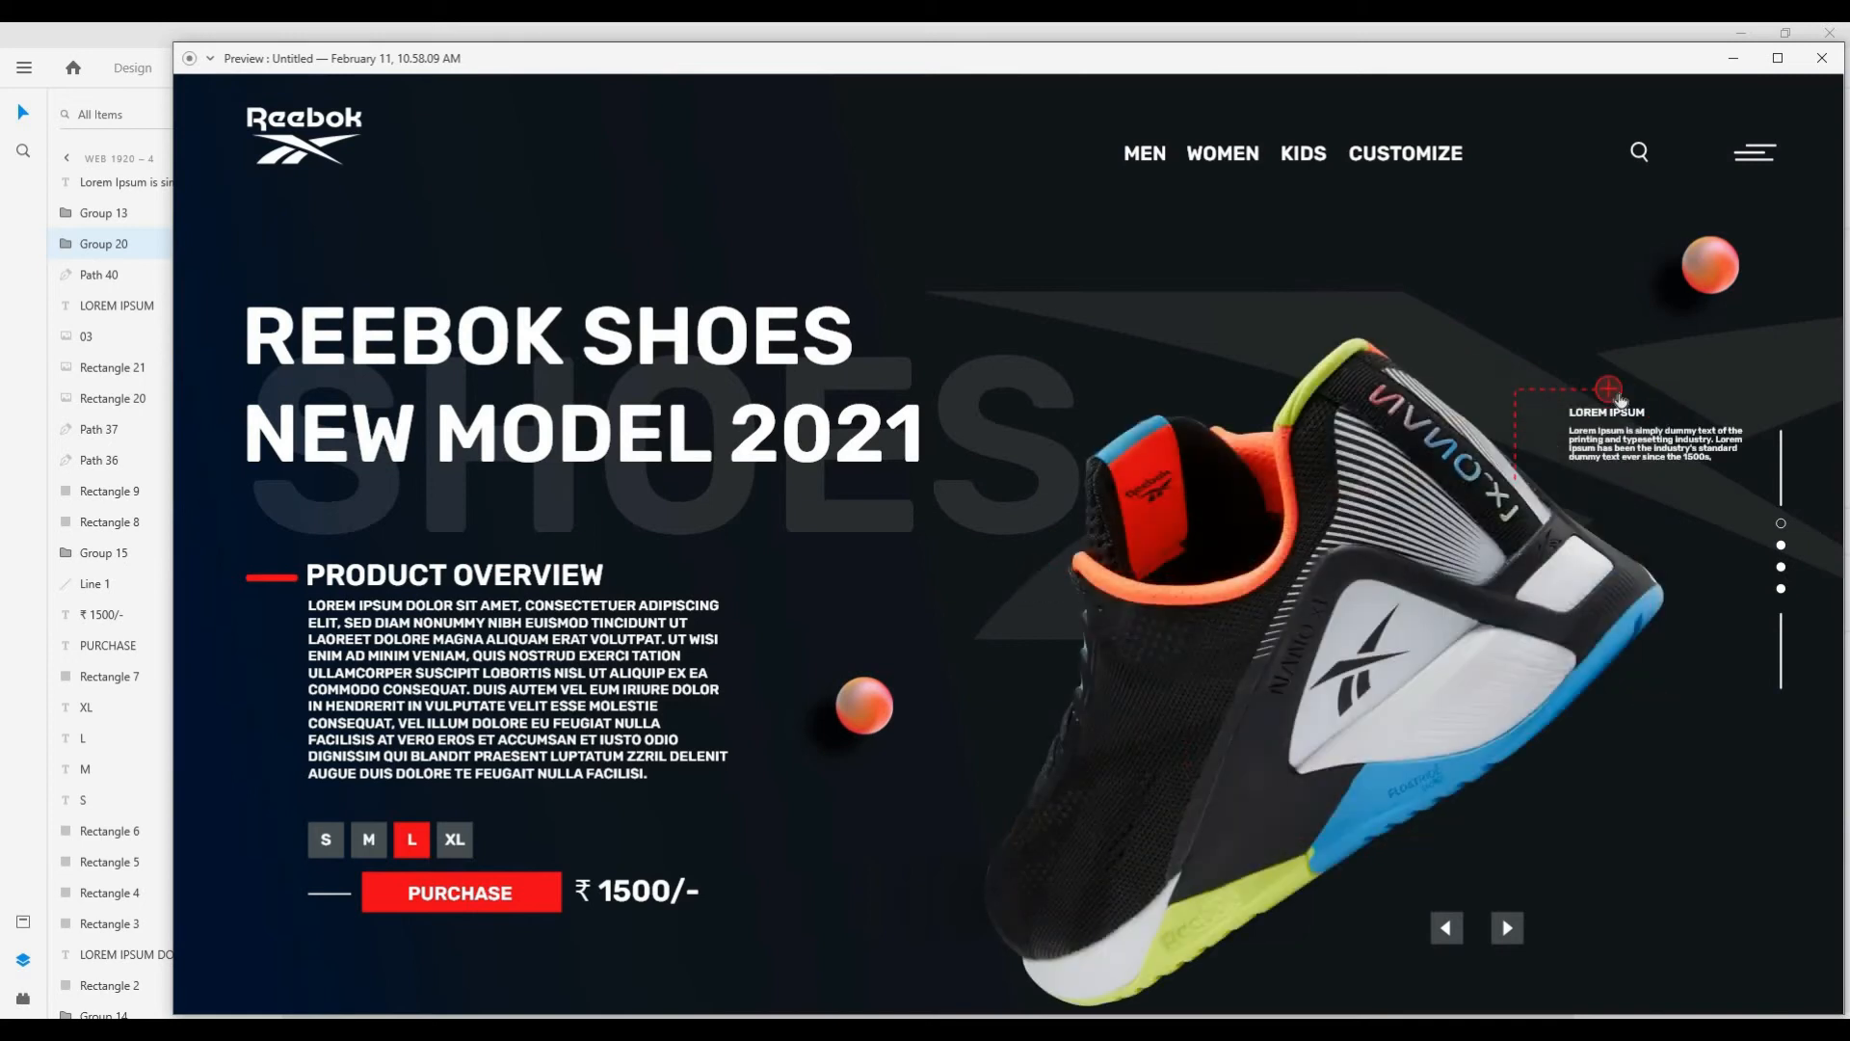
{"action": "left_click", "coordinate": [1652, 707]}
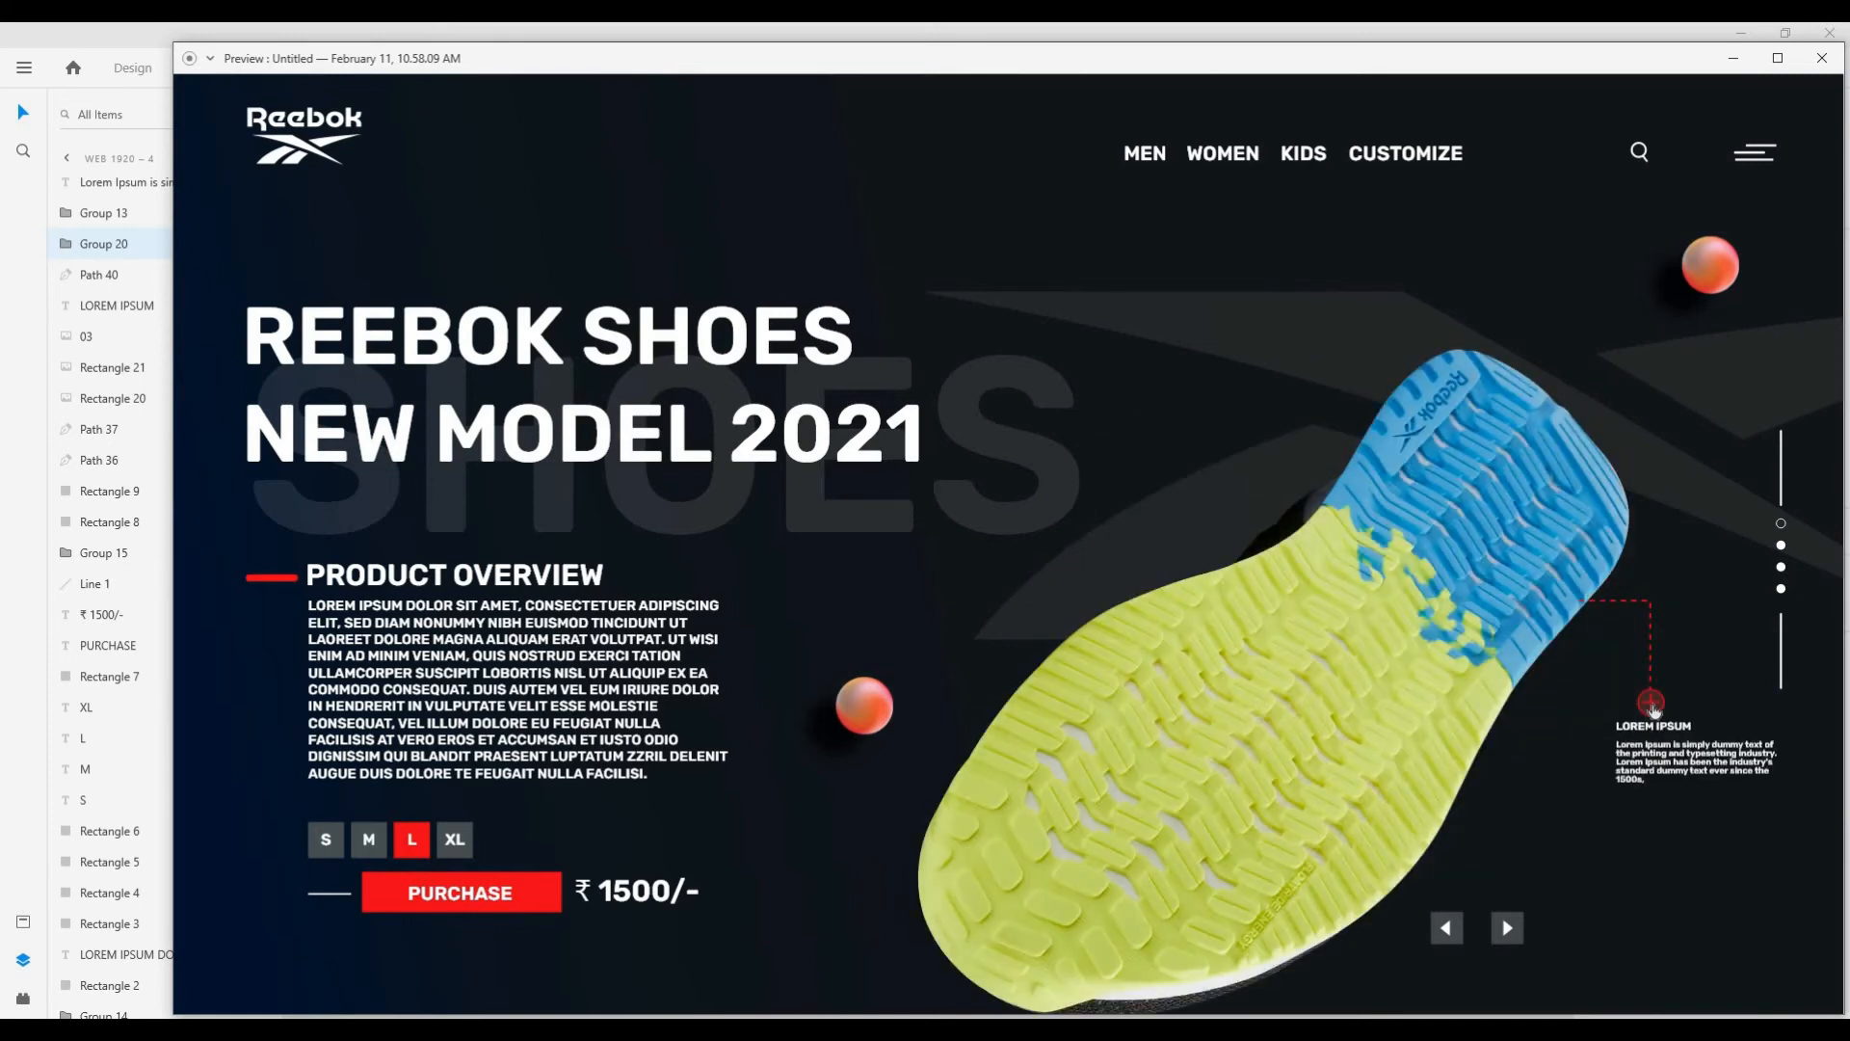
{"action": "left_click", "coordinate": [1449, 845]}
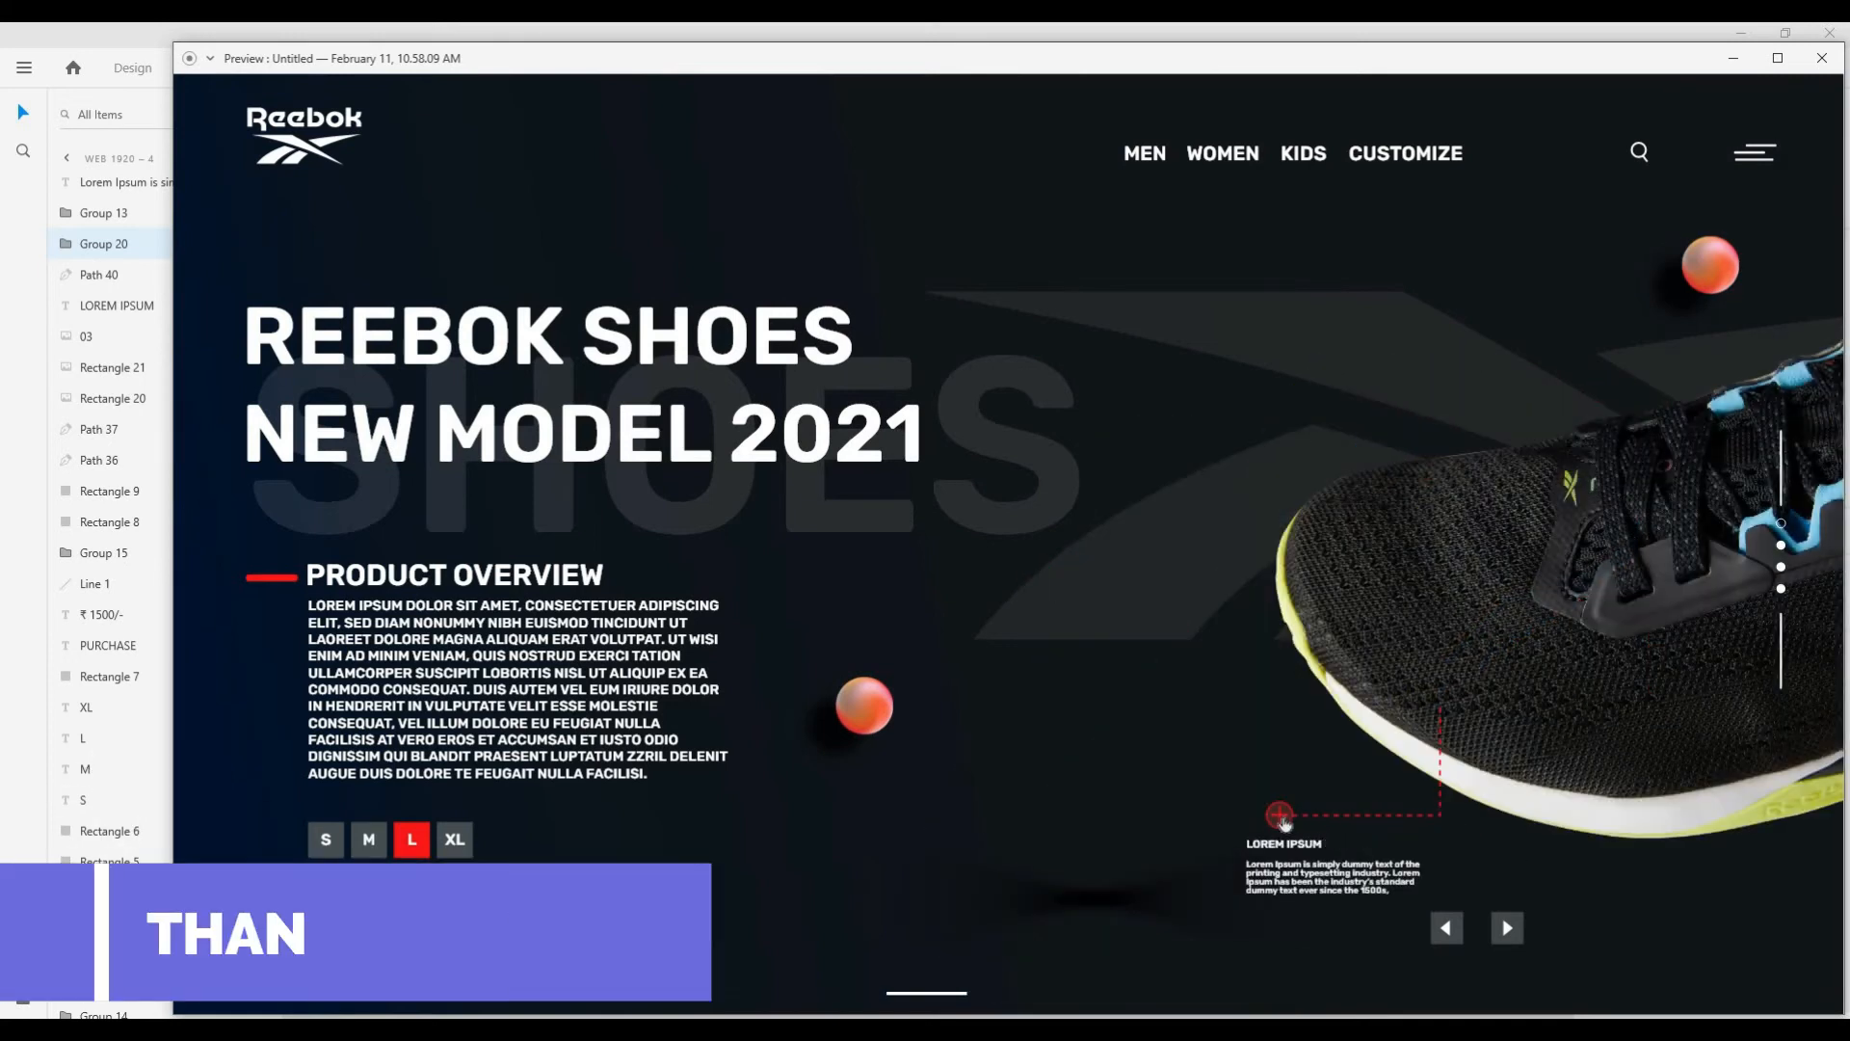
{"action": "left_click", "coordinate": [1280, 816]}
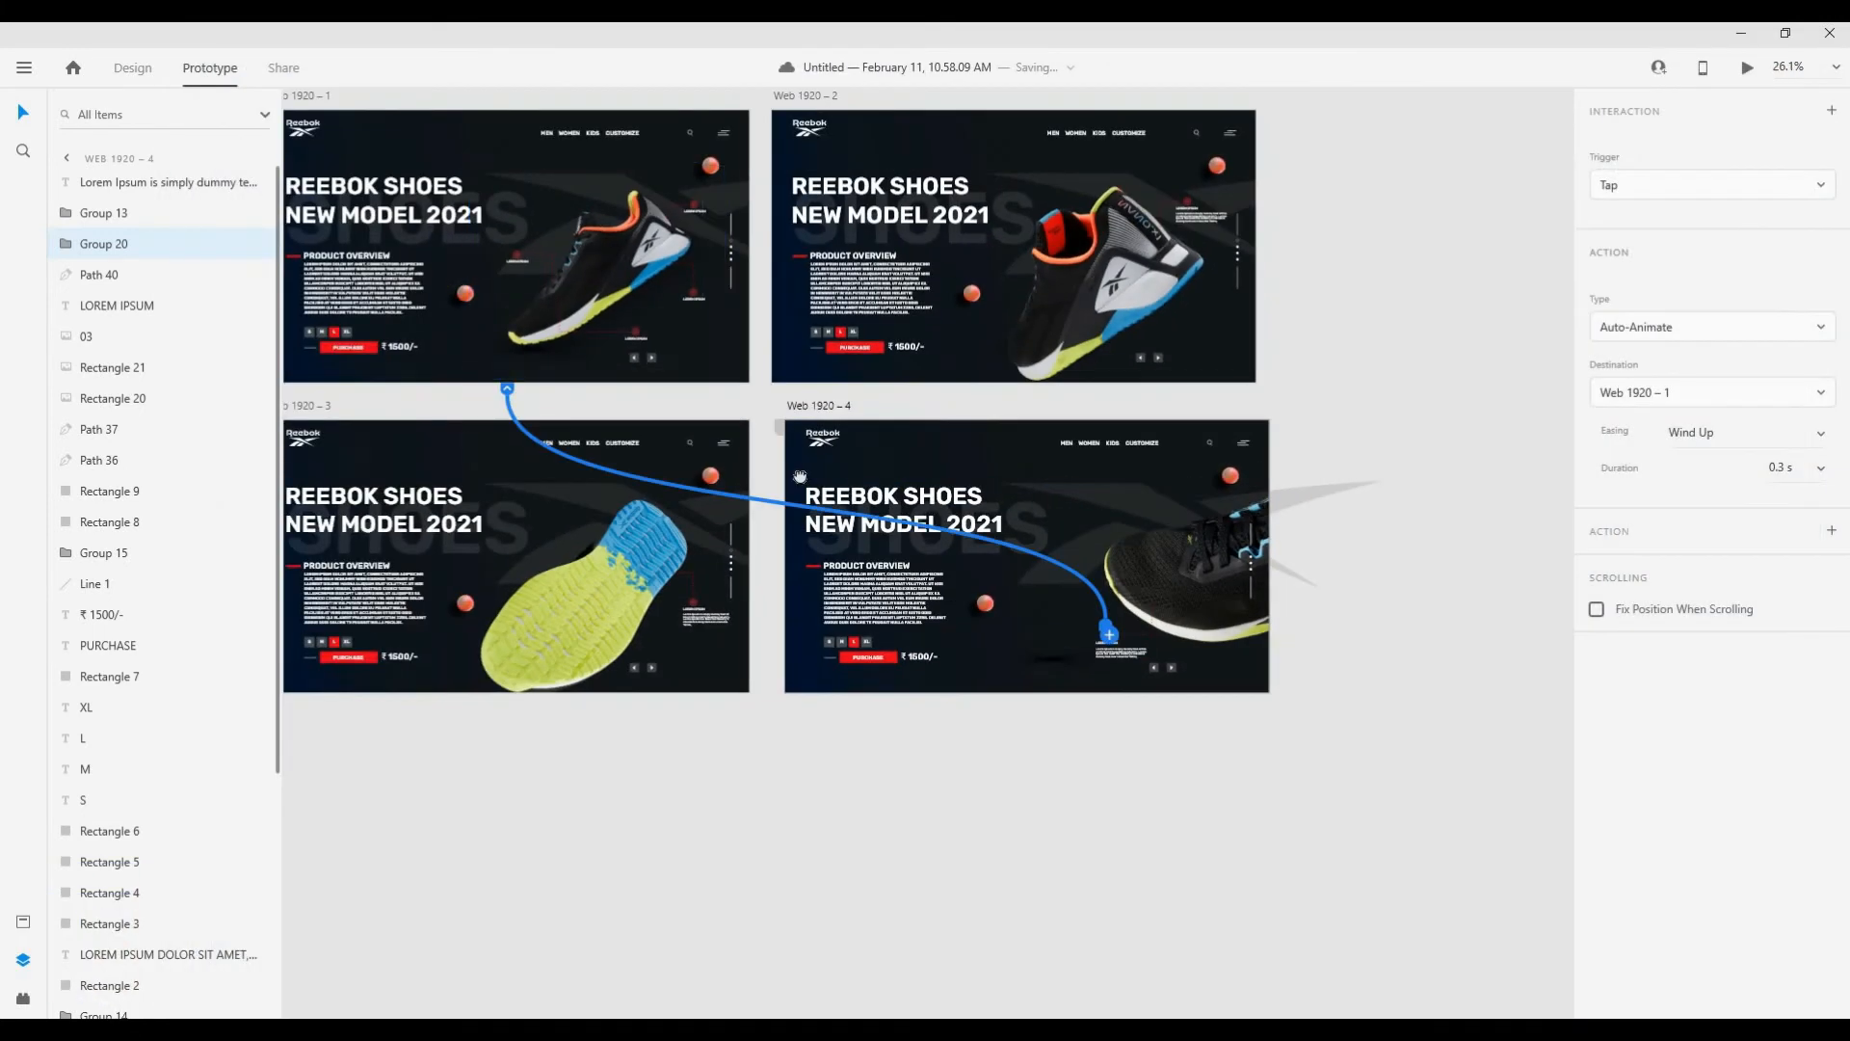
Step: Duplicate the Web 1920 – 1 artboard and place the copy directly above the original
{"action": "left_click_drag", "start_coordinate": [800, 476], "coordinate": [977, 533]}
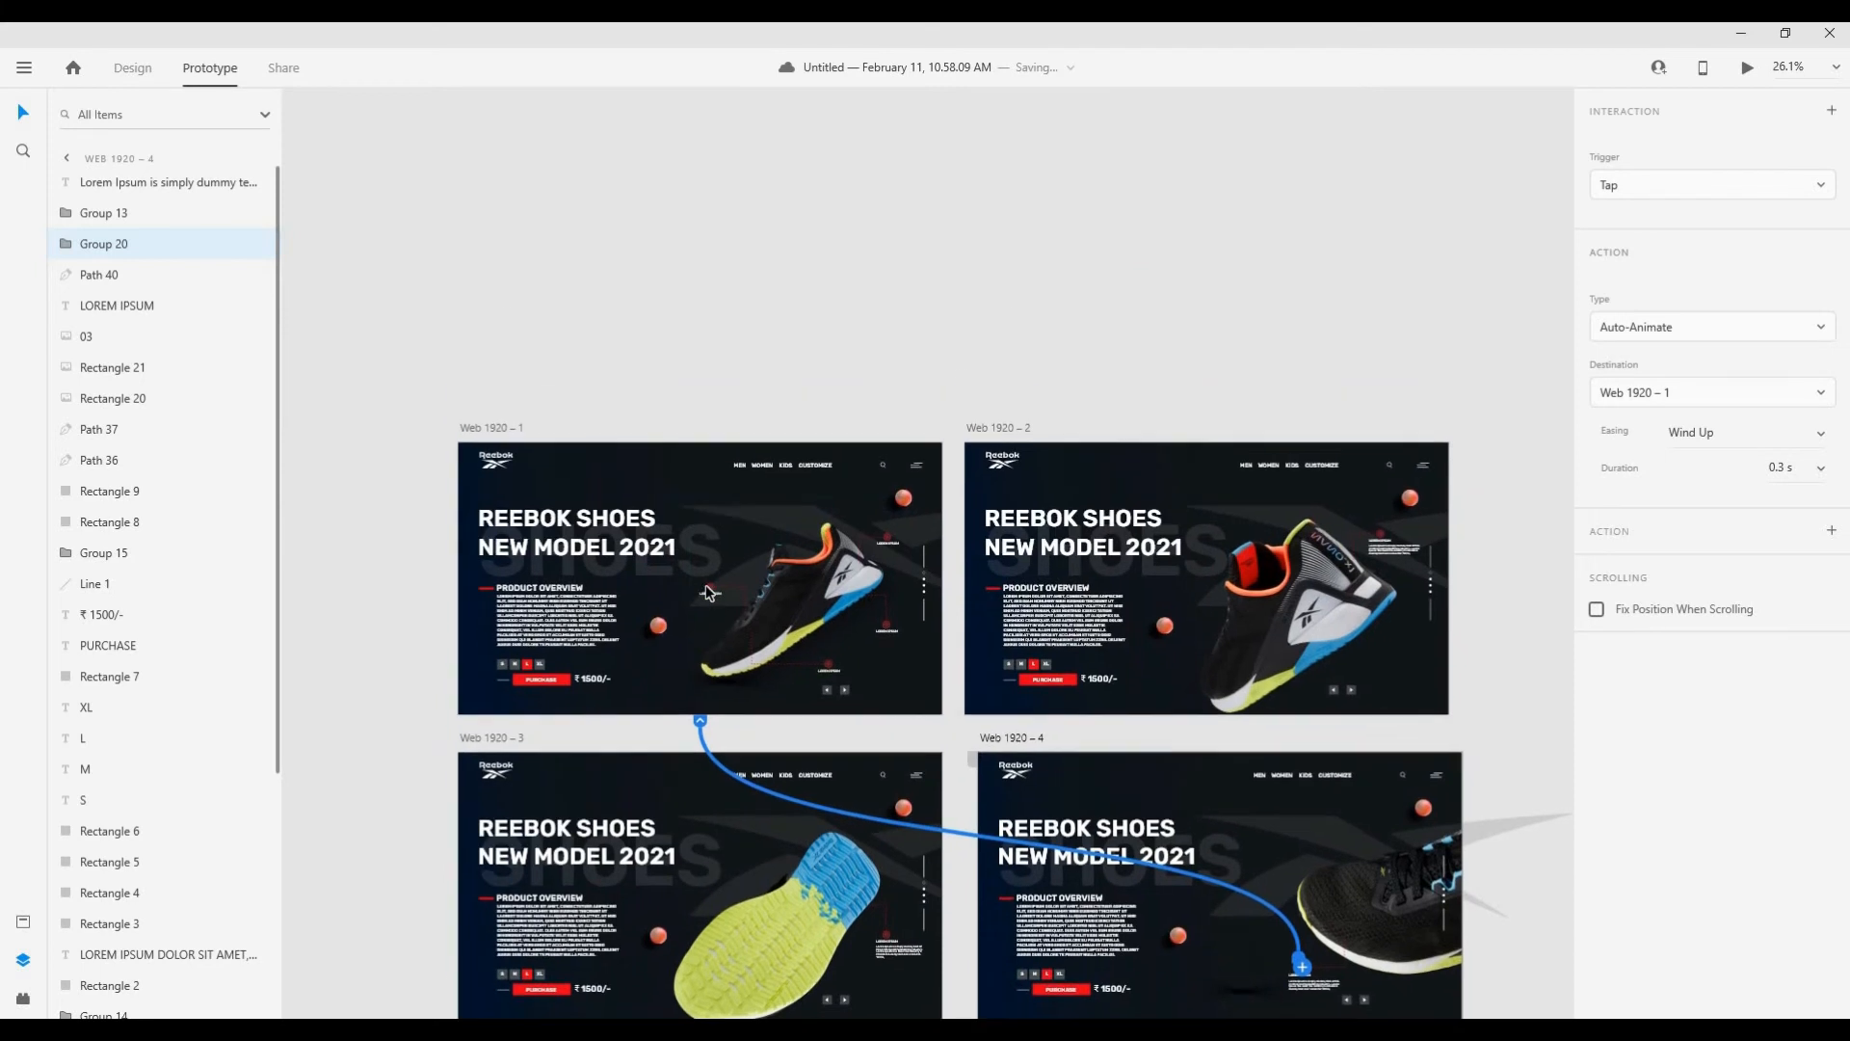
{"action": "scroll", "coordinate": [718, 444], "scroll_direction": "up", "scroll_amount": 5}
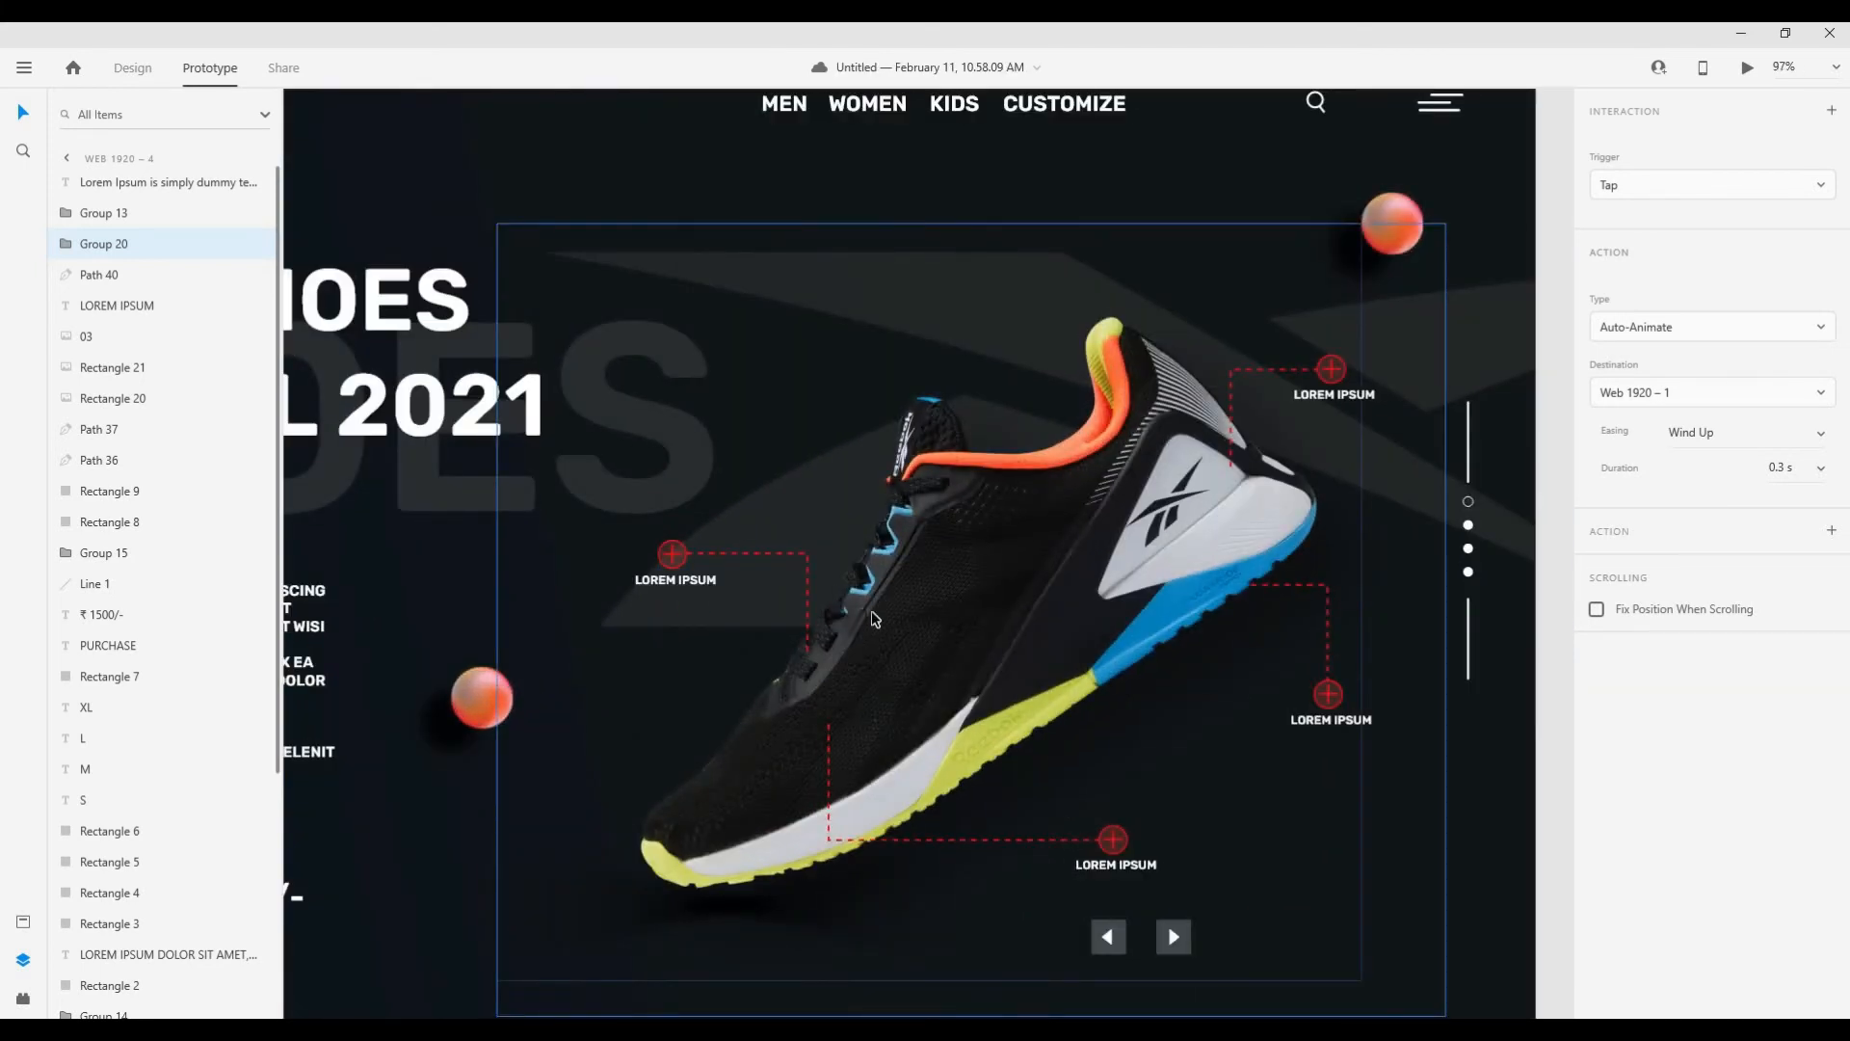
{"action": "scroll", "coordinate": [908, 453], "scroll_direction": "down", "scroll_amount": 5}
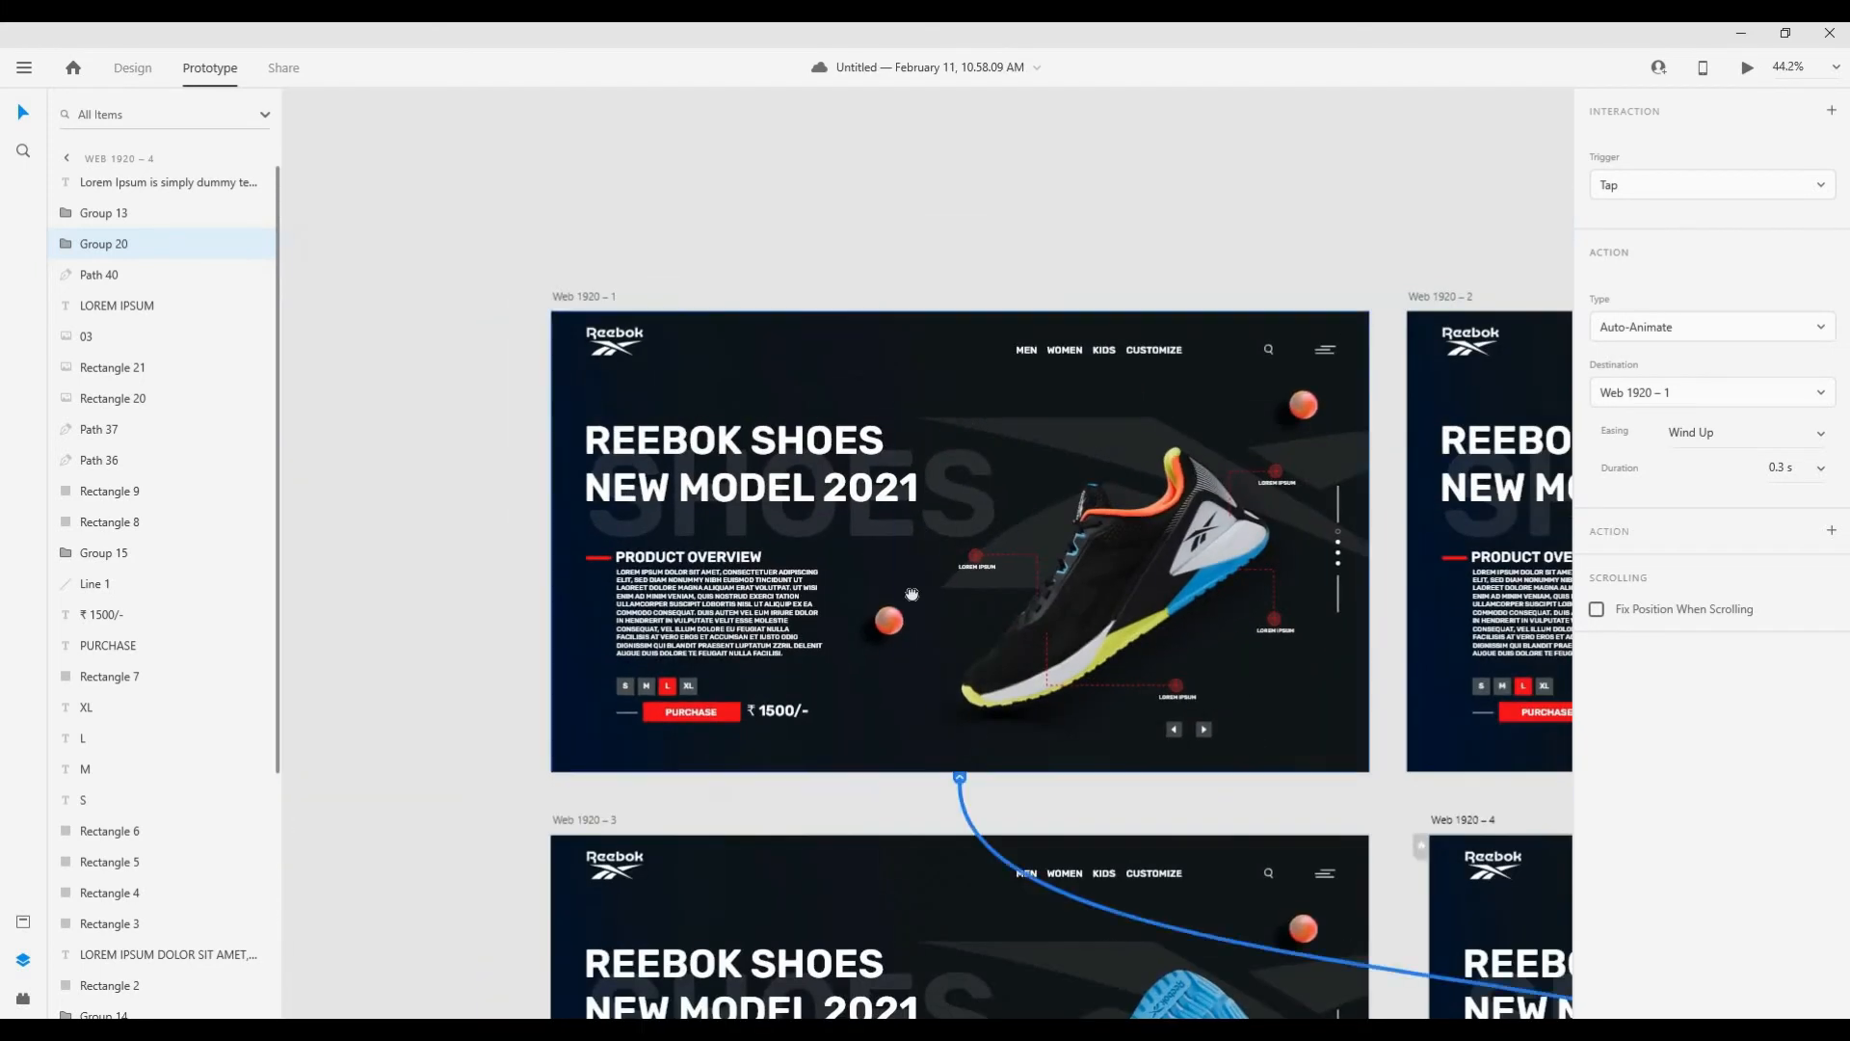
{"action": "scroll", "coordinate": [559, 587], "scroll_direction": "up", "scroll_amount": 1}
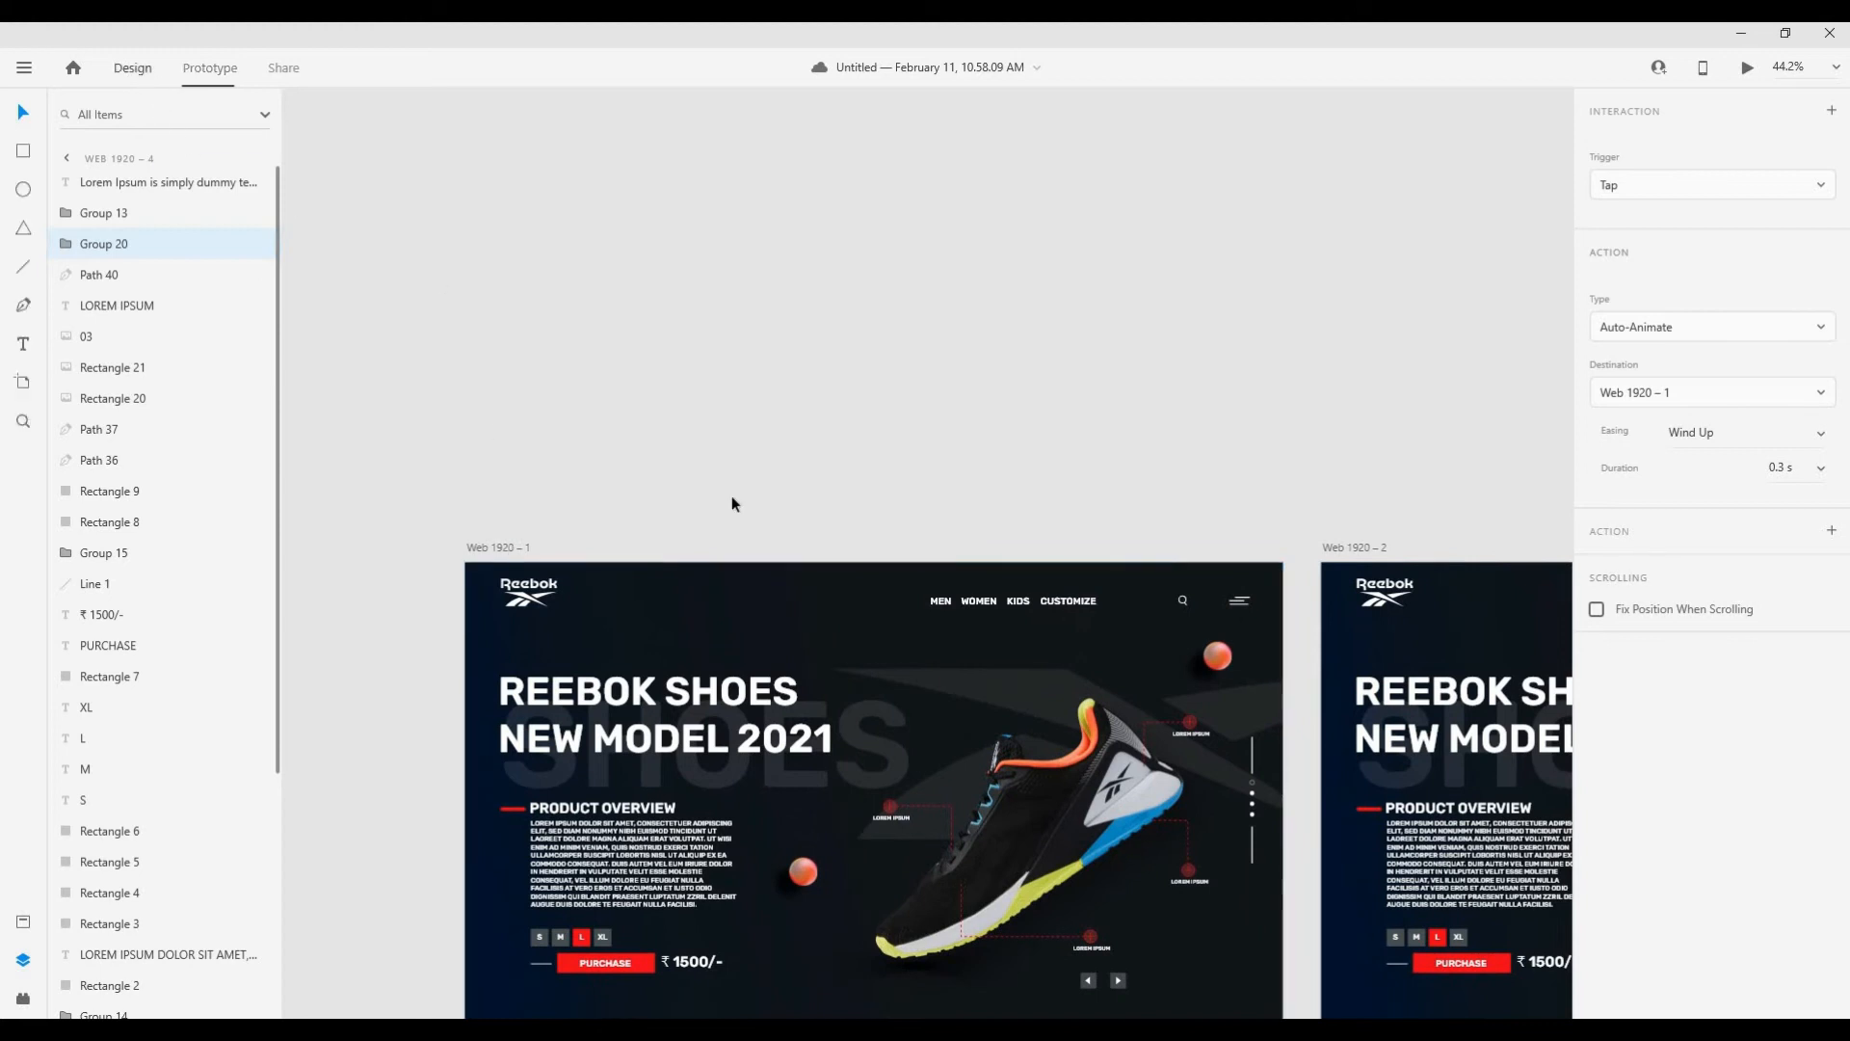
{"action": "key", "text": "ctrl+Tab"}
{"action": "left_click_drag", "start_coordinate": [507, 549], "coordinate": [508, 231], "text": "alt"}
{"action": "left_click", "coordinate": [1316, 509]}
{"action": "scroll", "coordinate": [1103, 463], "scroll_direction": "down", "scroll_amount": 3}
{"action": "scroll", "coordinate": [855, 587], "scroll_direction": "up", "scroll_amount": 2}
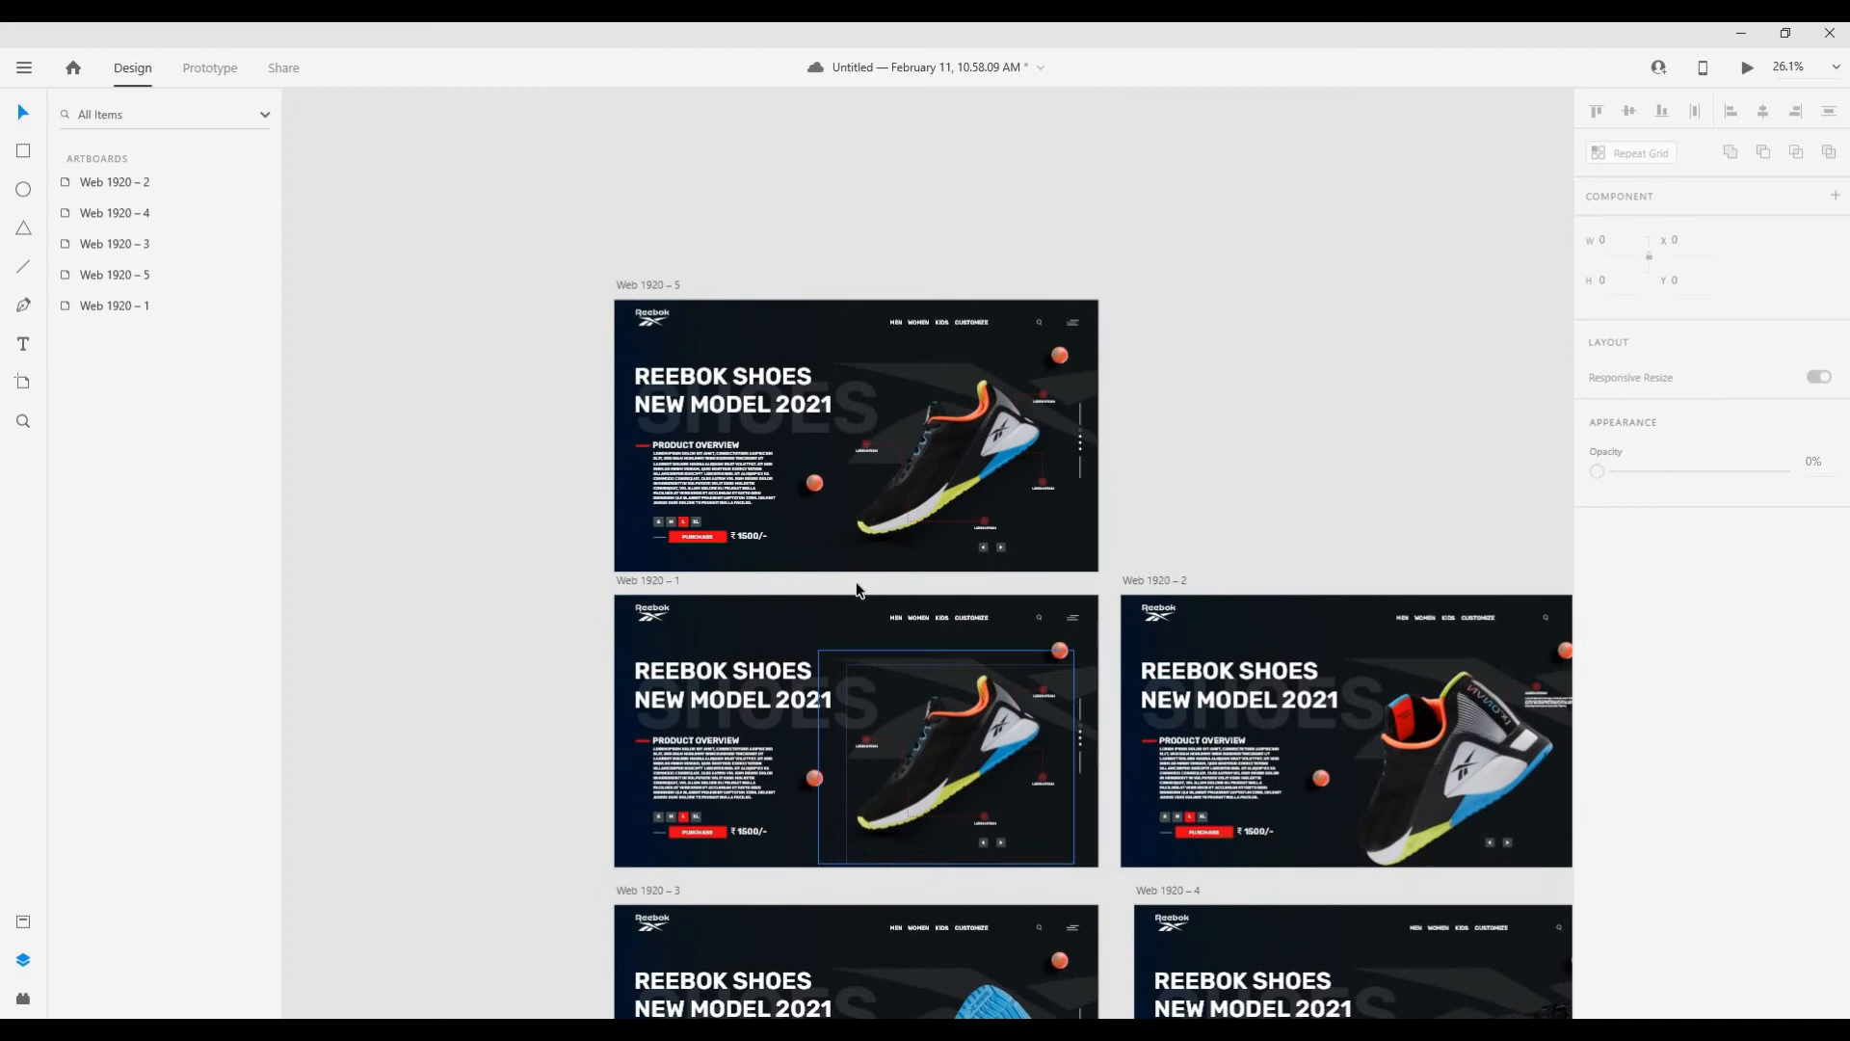
Step: Delete the lowest callout, the one for the toe, from the Web 1920 – 5 artboard
{"action": "scroll", "coordinate": [858, 583], "scroll_direction": "up", "scroll_amount": 4}
{"action": "scroll", "coordinate": [1217, 693], "scroll_direction": "up", "scroll_amount": 3}
{"action": "scroll", "coordinate": [1216, 692], "scroll_direction": "up", "scroll_amount": 3}
{"action": "left_click", "coordinate": [1071, 725]}
{"action": "key", "text": "Delete"}
{"action": "left_click", "coordinate": [1068, 710]}
{"action": "key", "text": "Delete"}
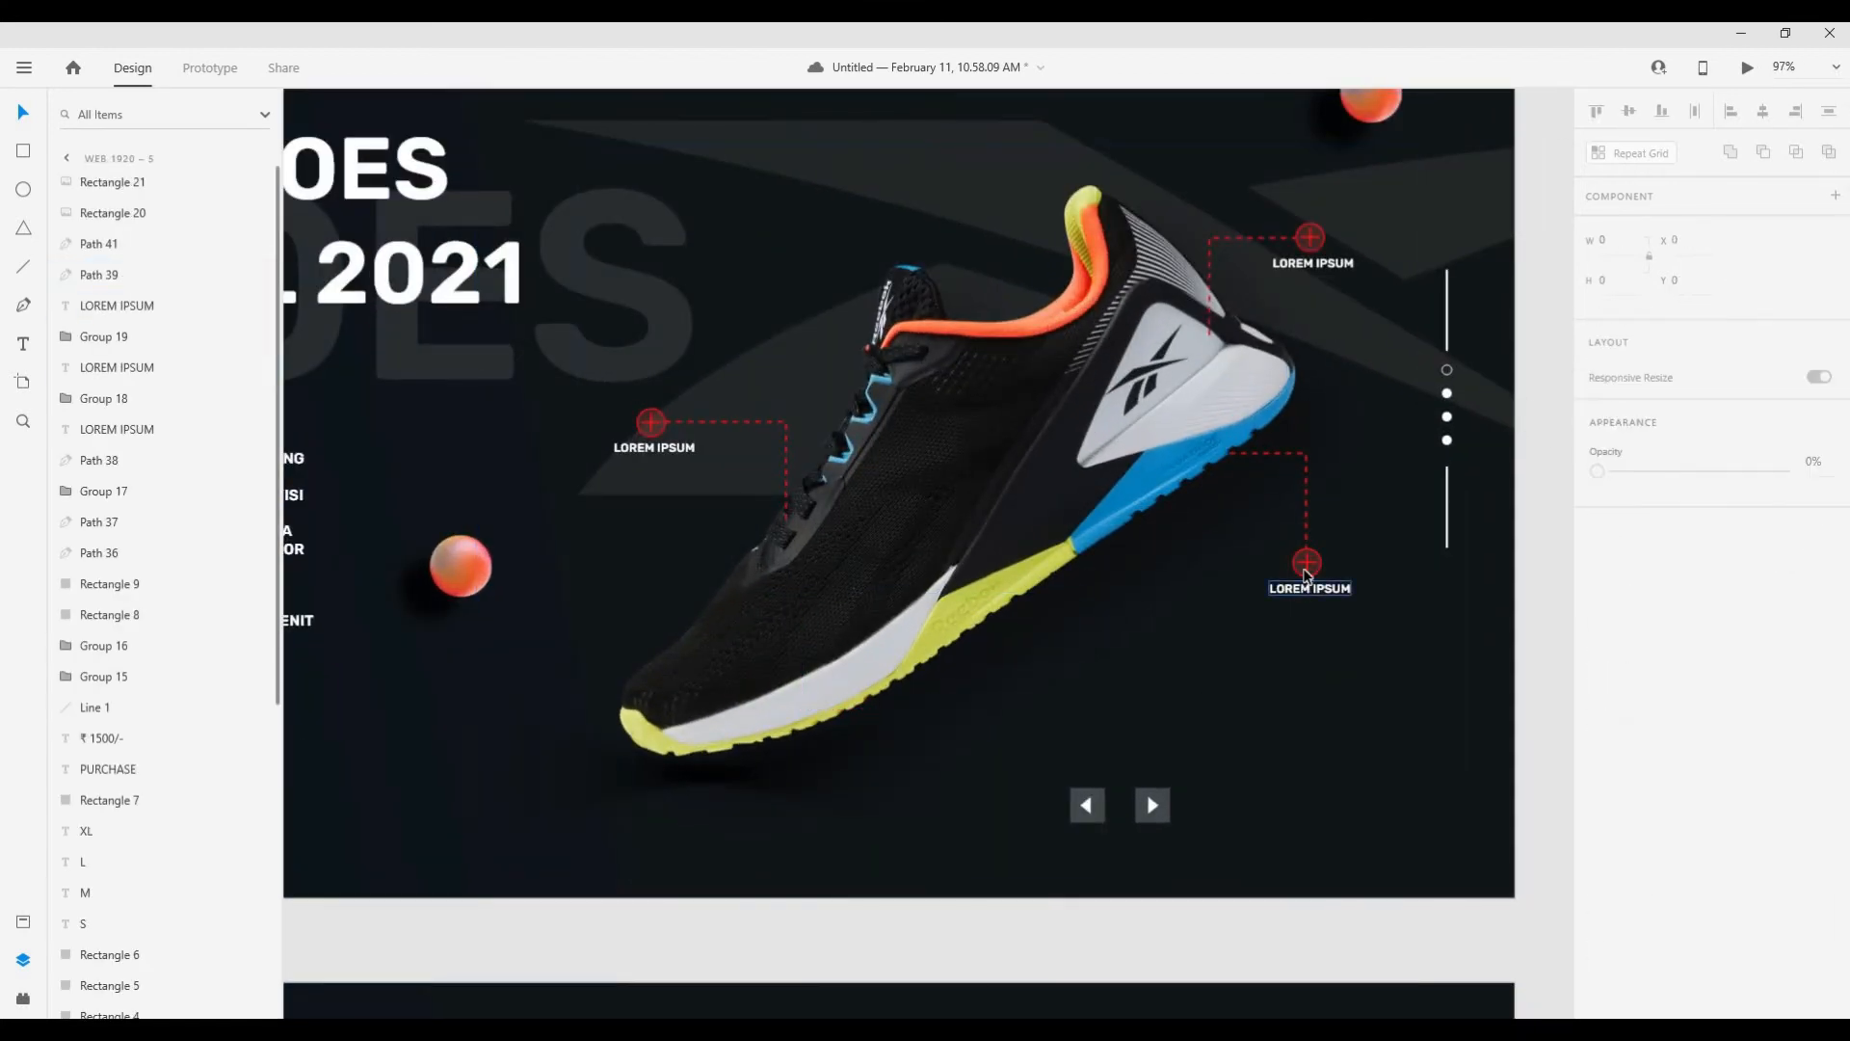
Step: Delete the blue-sole and heel callouts on Web 1920 – 5, including their labels, markers and dashed lines
{"action": "left_click", "coordinate": [1305, 584]}
{"action": "key", "text": "Delete"}
{"action": "left_click", "coordinate": [1307, 563]}
{"action": "key", "text": "Delete"}
{"action": "left_click", "coordinate": [1306, 497]}
{"action": "key", "text": "Delete"}
{"action": "left_click", "coordinate": [1315, 264]}
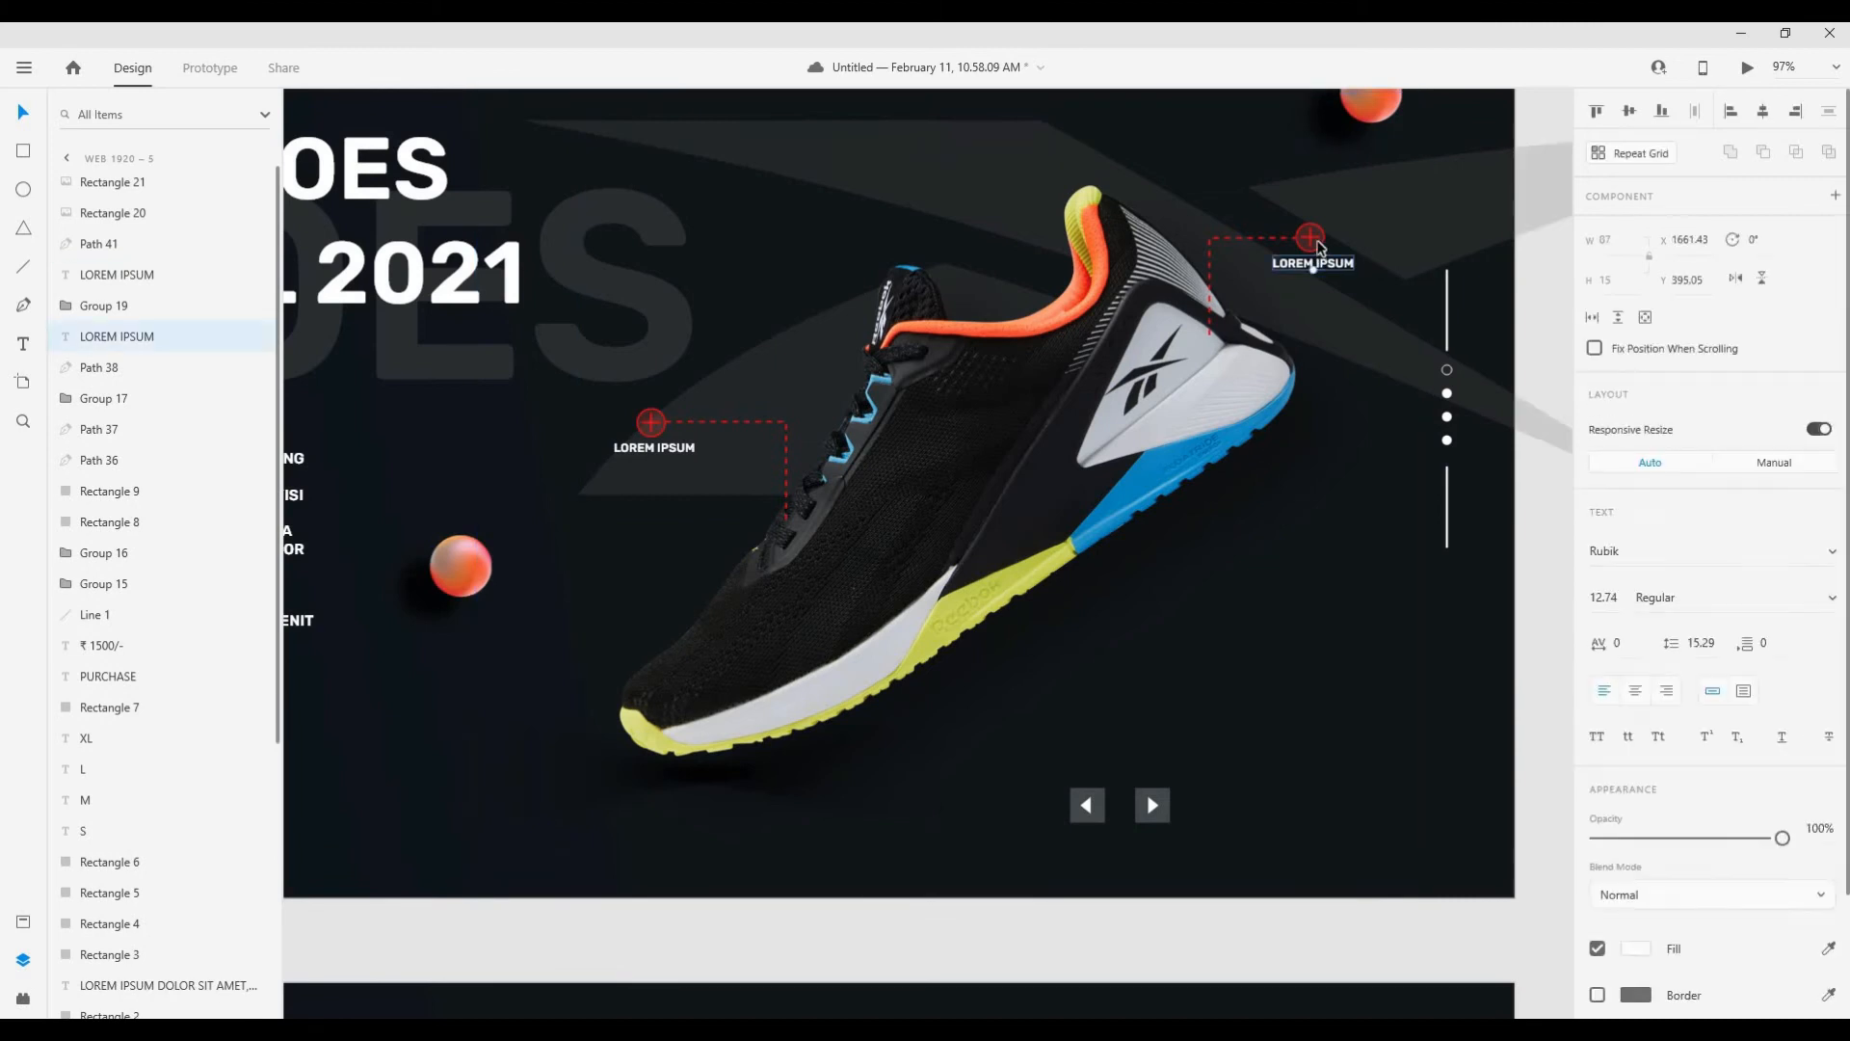
{"action": "key", "text": "Delete"}
{"action": "left_click", "coordinate": [1307, 238]}
{"action": "key", "text": "Delete"}
{"action": "left_click", "coordinate": [1275, 239]}
{"action": "key", "text": "Delete"}
Step: Delete the side-view shoe from Web 1920 – 5 and import image 08 from the Images folder
{"action": "scroll", "coordinate": [1105, 452], "scroll_direction": "down", "scroll_amount": 3}
{"action": "left_click", "coordinate": [1105, 453]}
{"action": "key", "text": "Delete"}
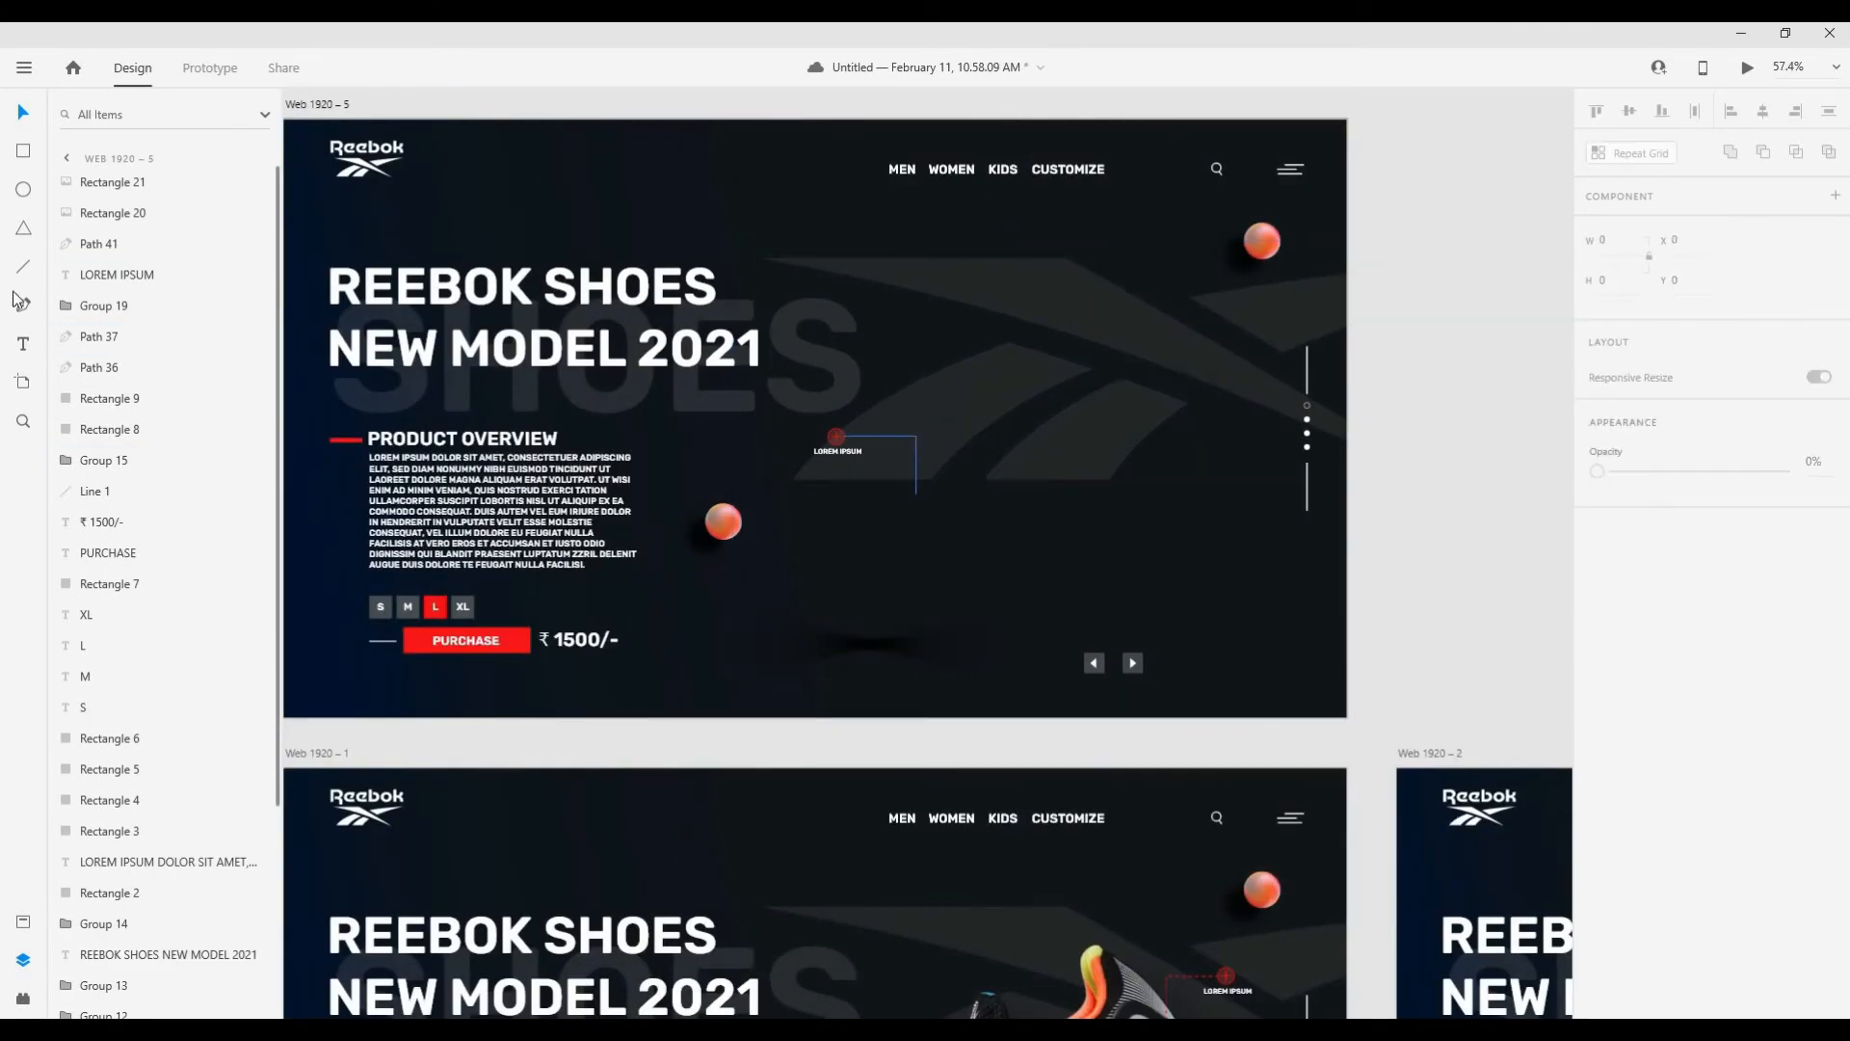
{"action": "left_click", "coordinate": [25, 68]}
{"action": "left_click", "coordinate": [43, 730]}
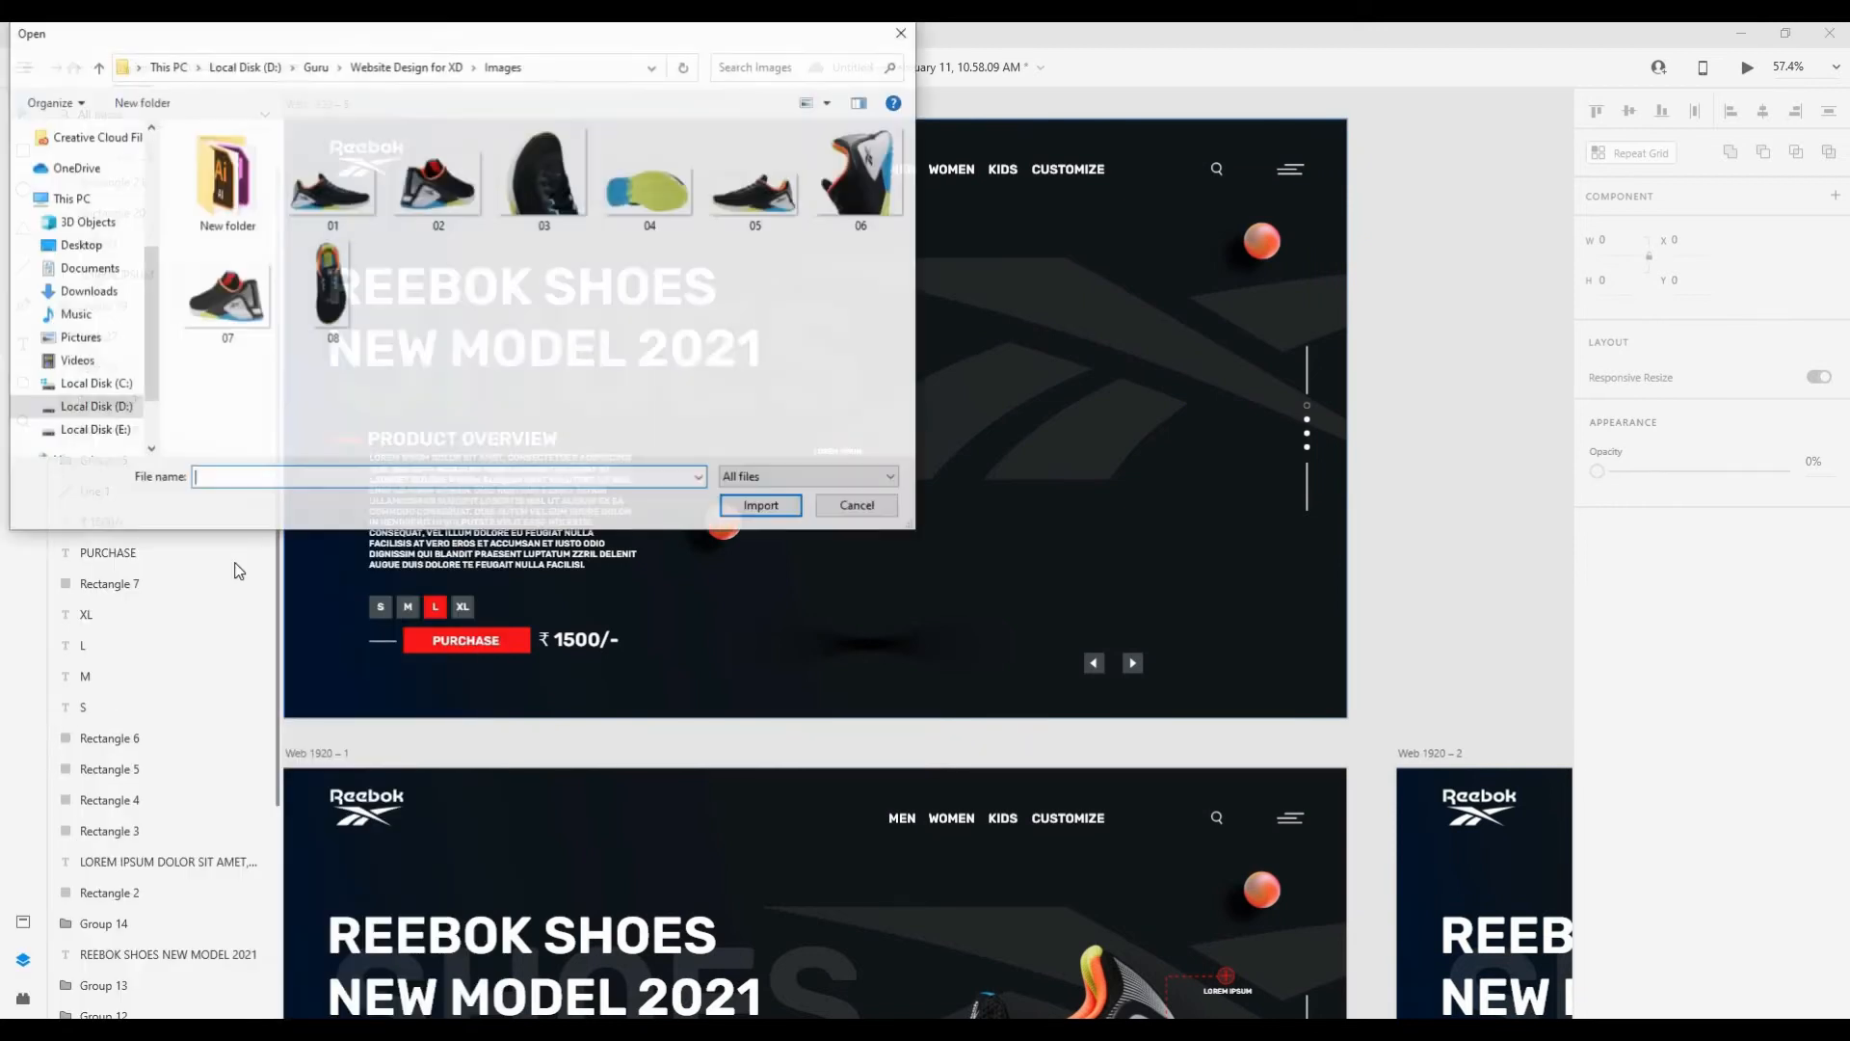
{"action": "left_click", "coordinate": [344, 308]}
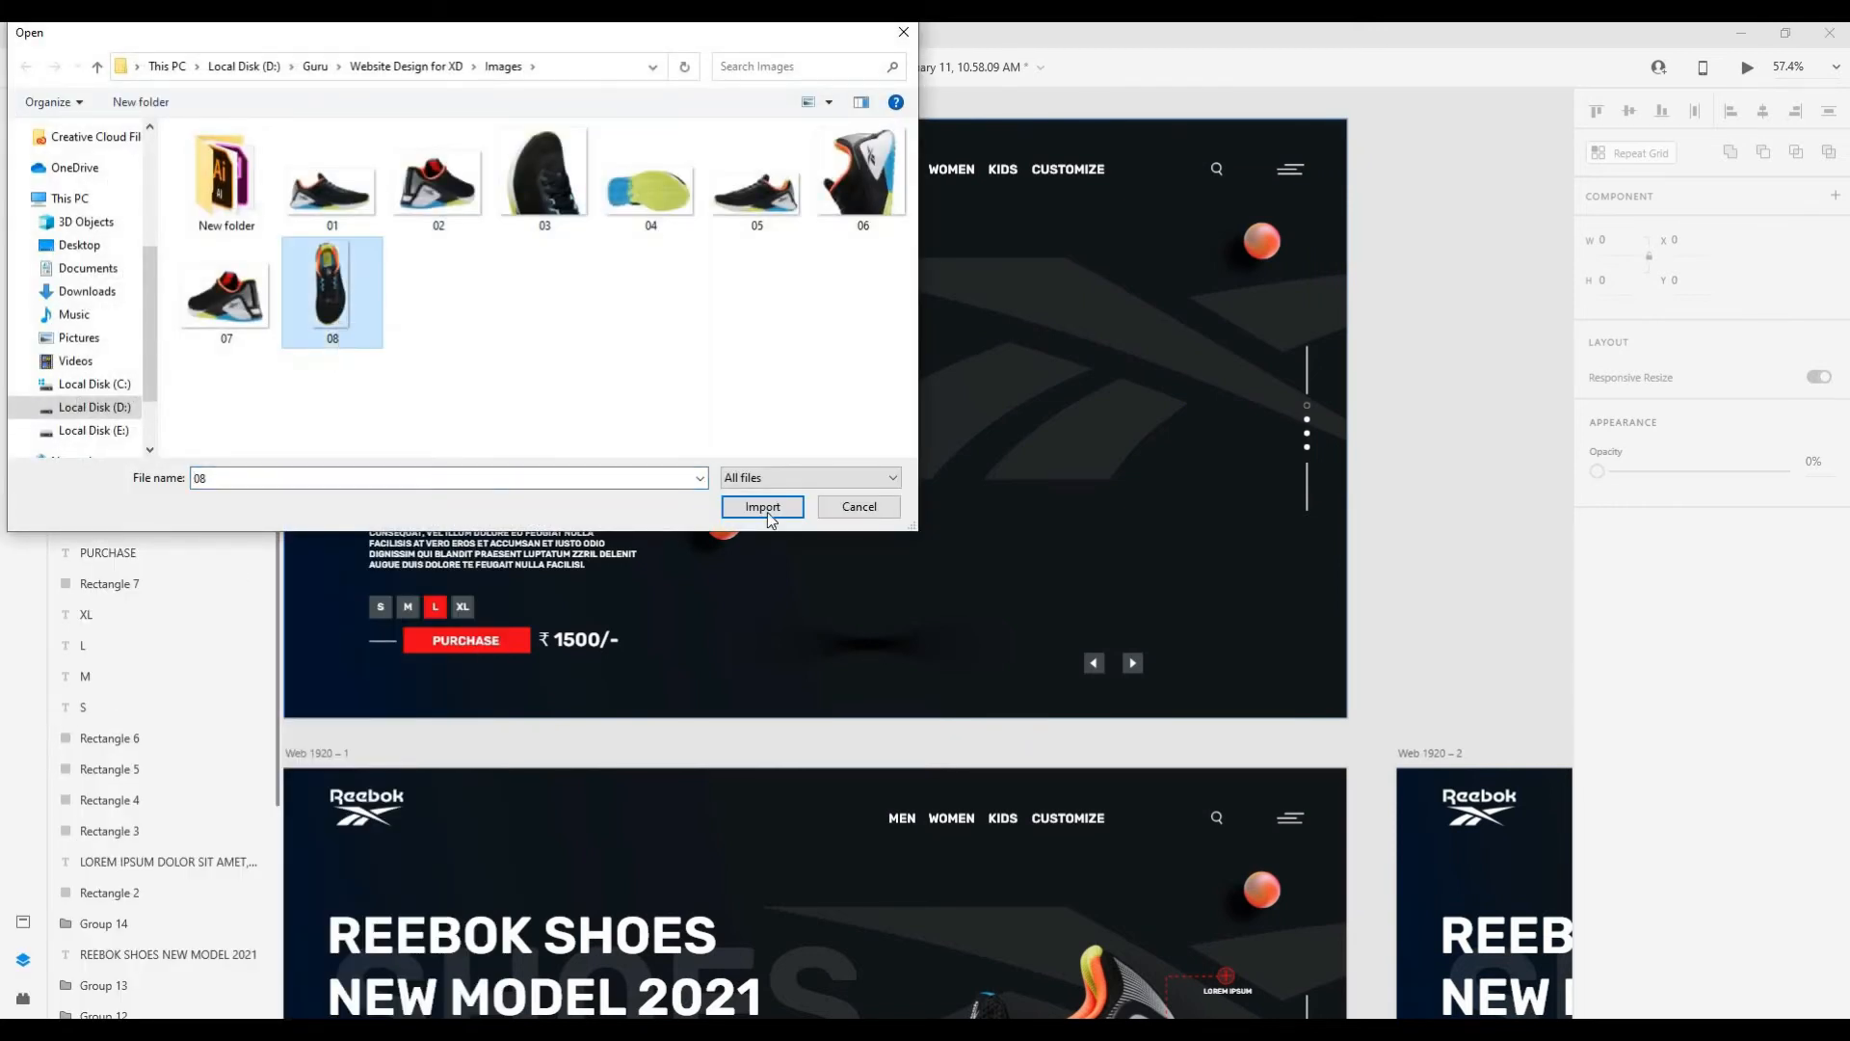
{"action": "left_click", "coordinate": [762, 506]}
Step: Position the imported top-view shoe in the right half of Web 1920 – 5 and scale it to about 294 × 727
{"action": "left_click_drag", "start_coordinate": [918, 620], "coordinate": [835, 424]}
{"action": "left_click_drag", "start_coordinate": [761, 266], "coordinate": [1047, 444]}
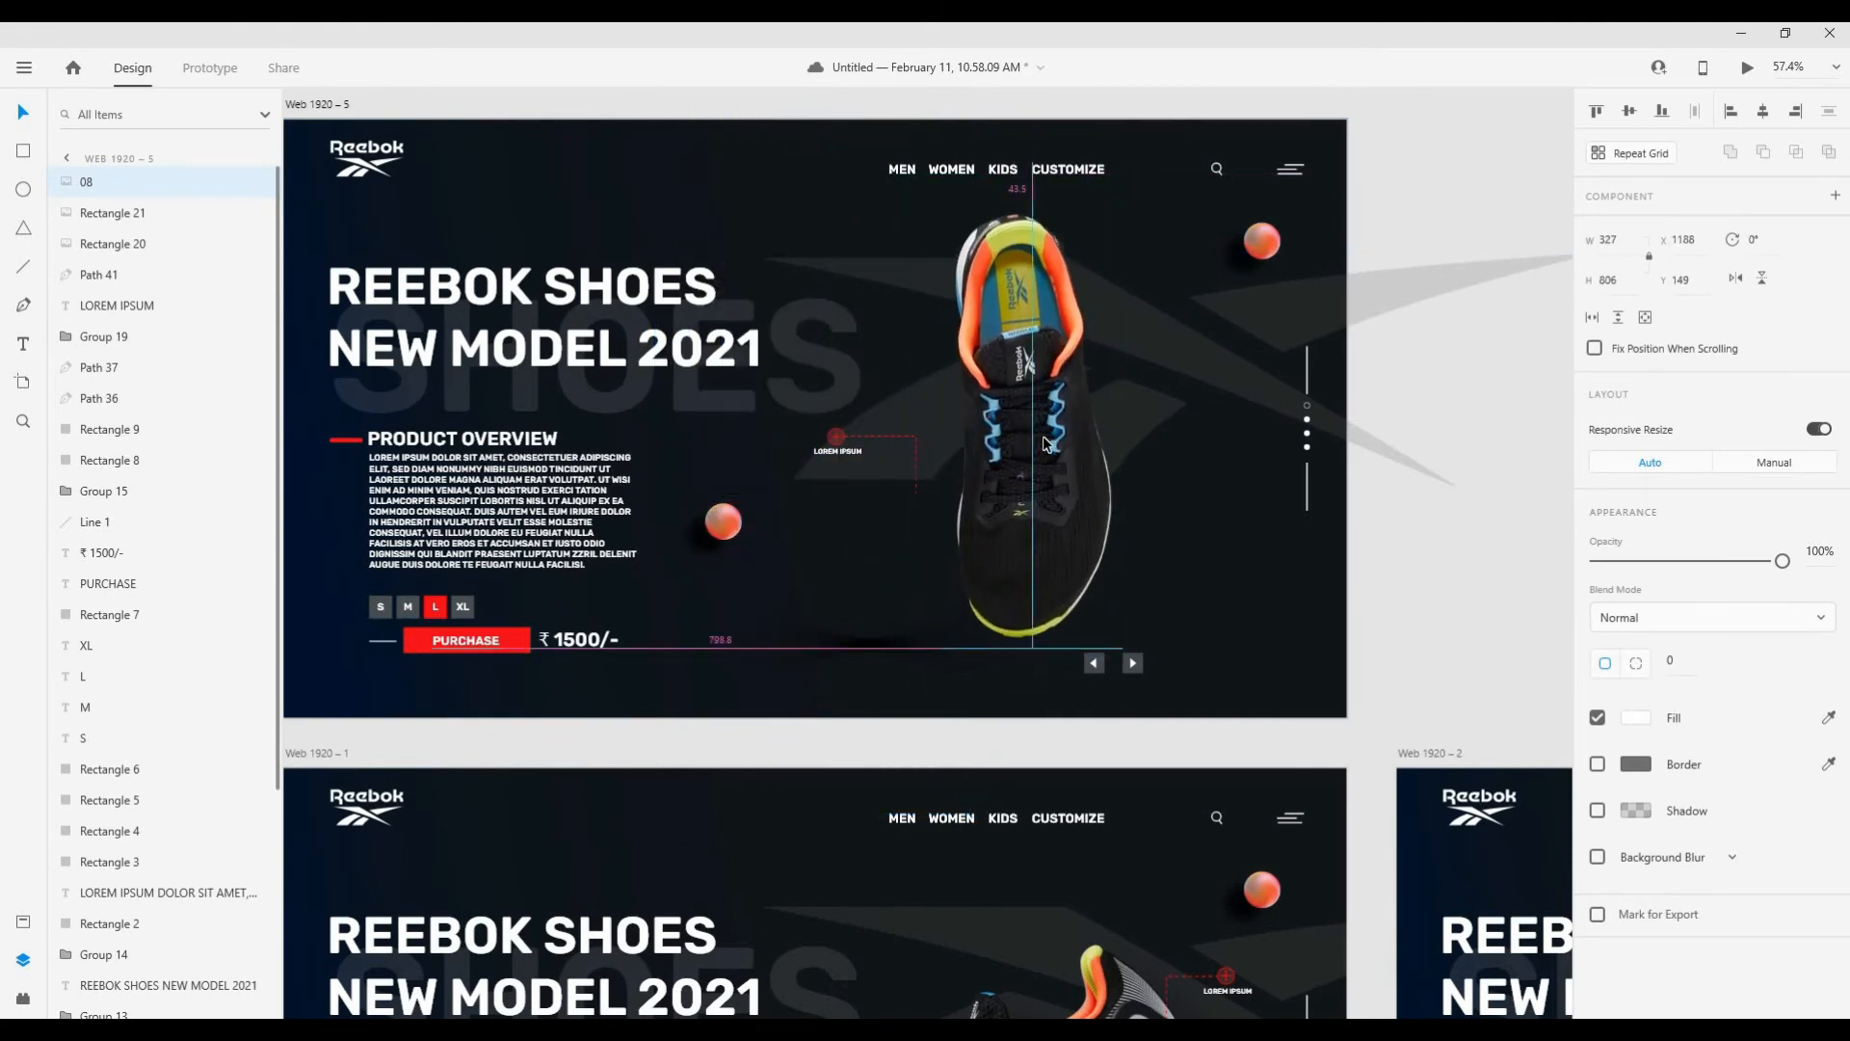
{"action": "left_click_drag", "start_coordinate": [1122, 203], "coordinate": [1105, 246]}
{"action": "left_click_drag", "start_coordinate": [1048, 465], "coordinate": [1047, 456]}
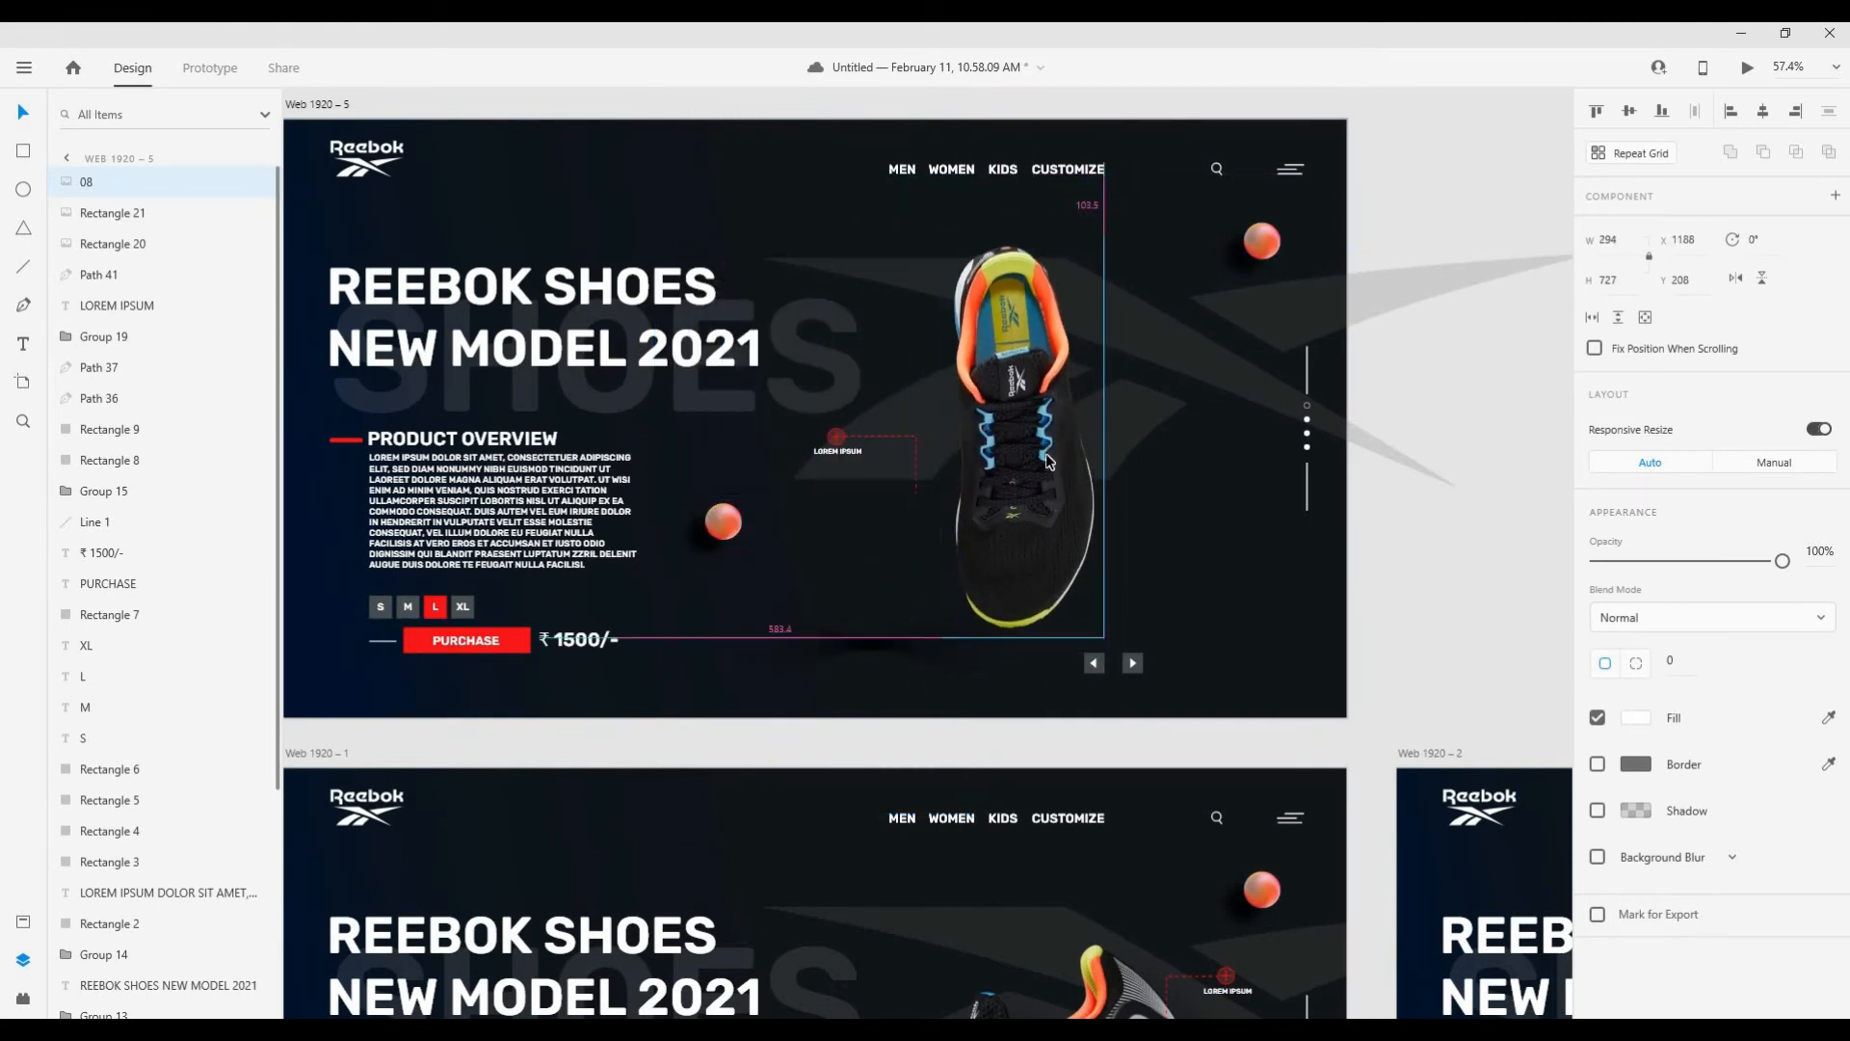
Step: Rotate the top-view shoe to about 43°, enlarge it slightly and place its toe above the floor shadow
{"action": "left_click_drag", "start_coordinate": [1194, 288], "coordinate": [1079, 384]}
{"action": "left_click_drag", "start_coordinate": [1235, 357], "coordinate": [1246, 376]}
{"action": "left_click_drag", "start_coordinate": [1116, 262], "coordinate": [1123, 244]}
{"action": "left_click_drag", "start_coordinate": [1099, 427], "coordinate": [1068, 464]}
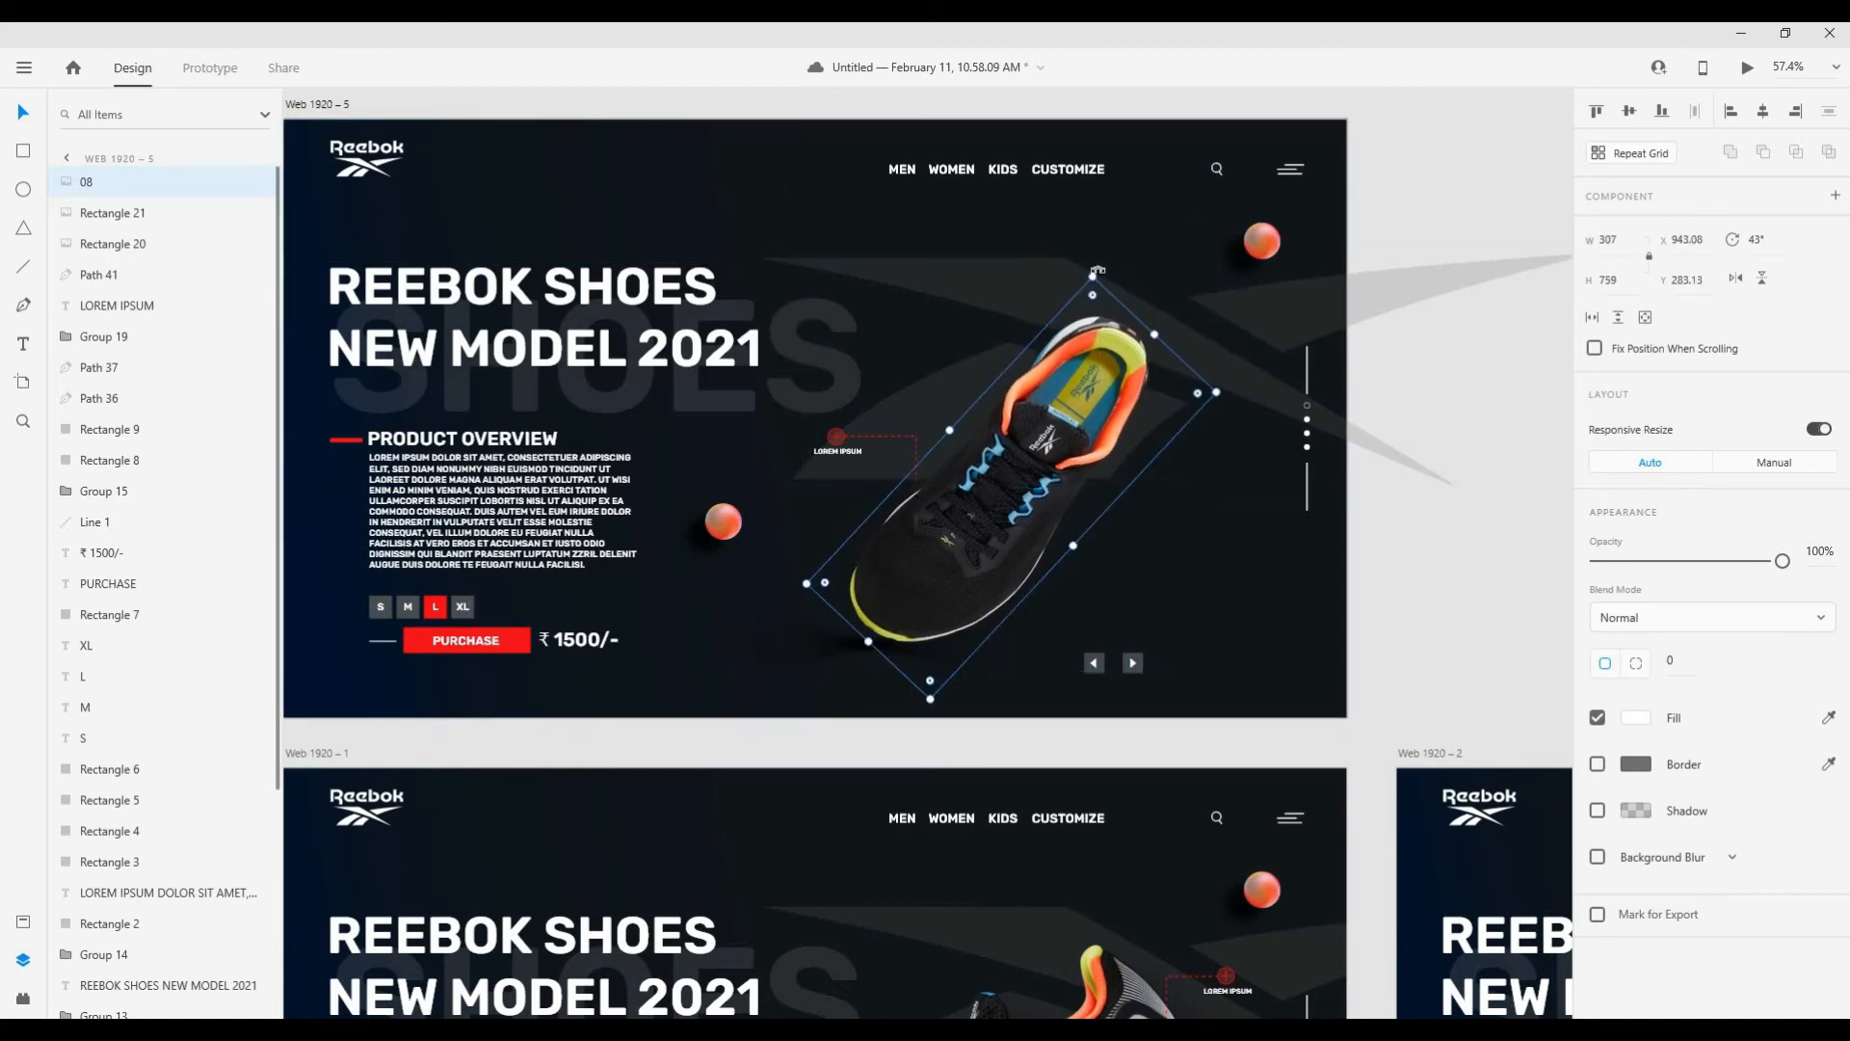
{"action": "left_click_drag", "start_coordinate": [1104, 262], "coordinate": [1127, 217]}
{"action": "left_click", "coordinate": [1399, 403]}
Step: Bring the remaining callout's marker, label and dashed line on Web 1920 – 5 in front of the shoe
{"action": "scroll", "coordinate": [944, 479], "scroll_direction": "up", "scroll_amount": 4}
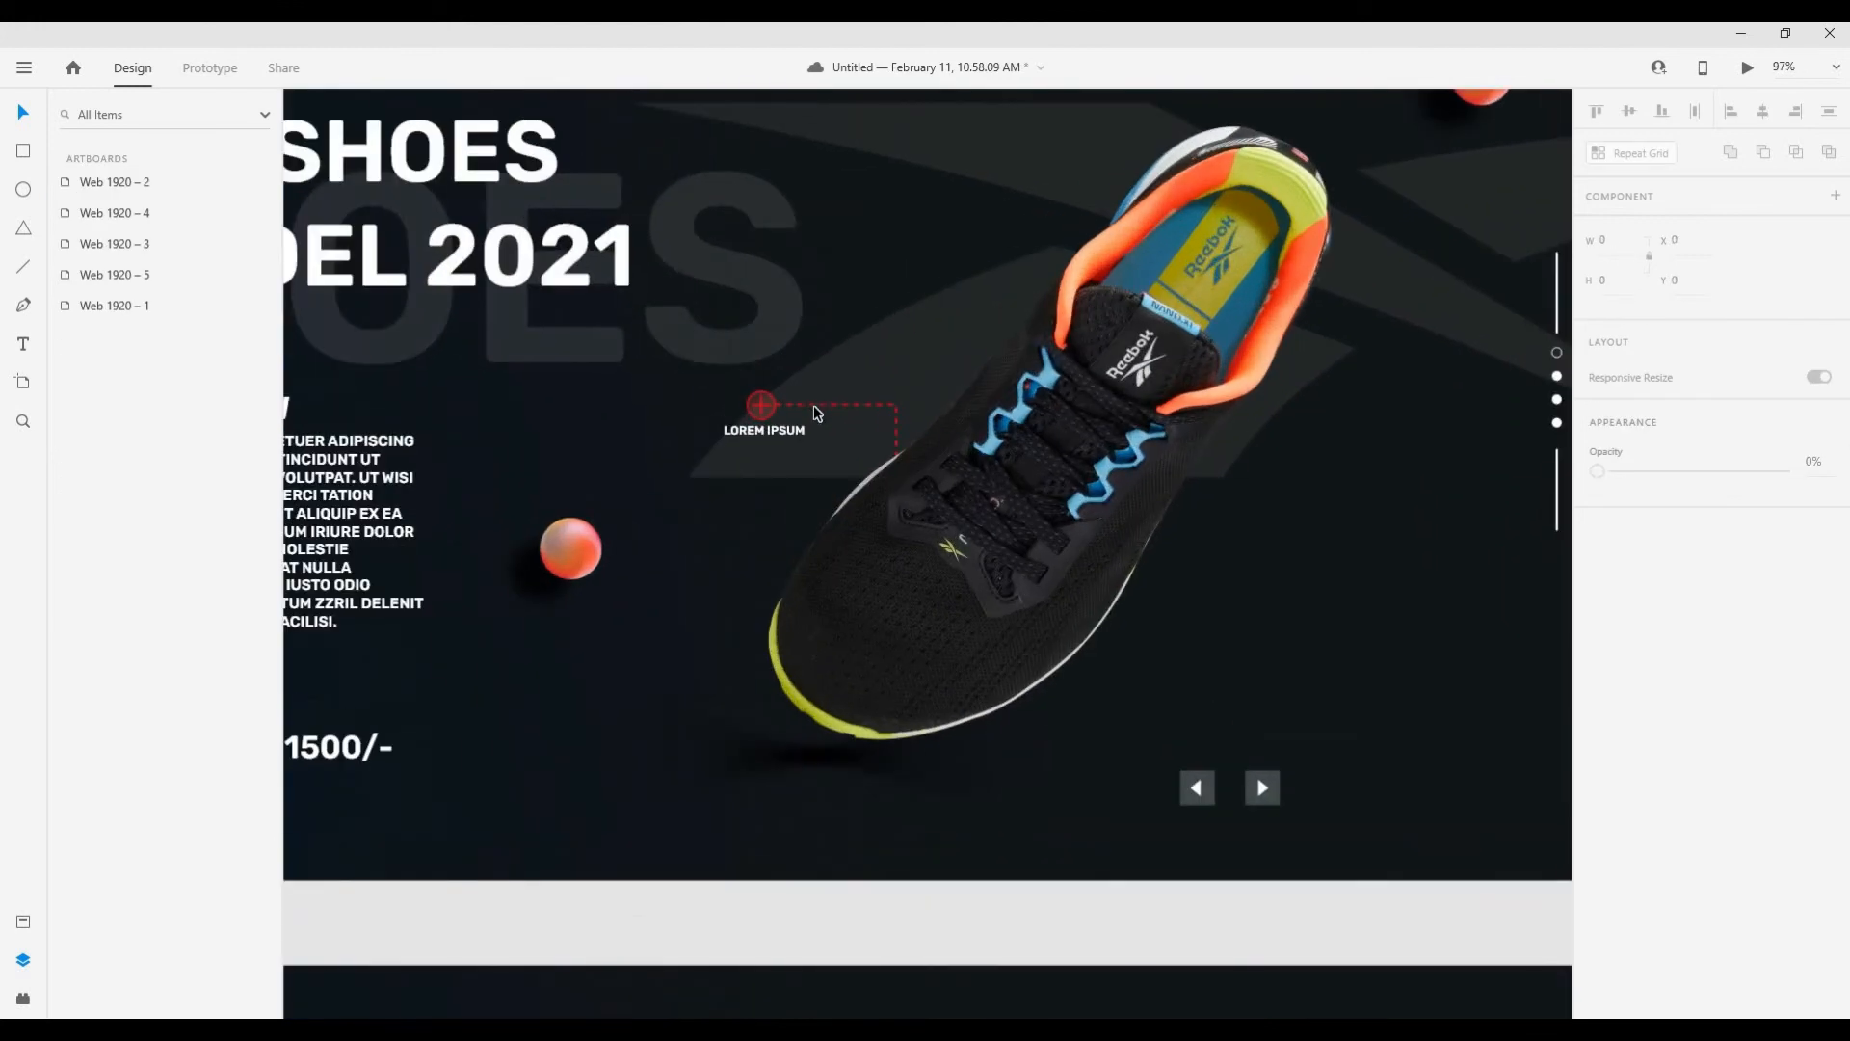
{"action": "left_click", "coordinate": [765, 428]}
{"action": "key", "text": "ctrl+shift+bracketright"}
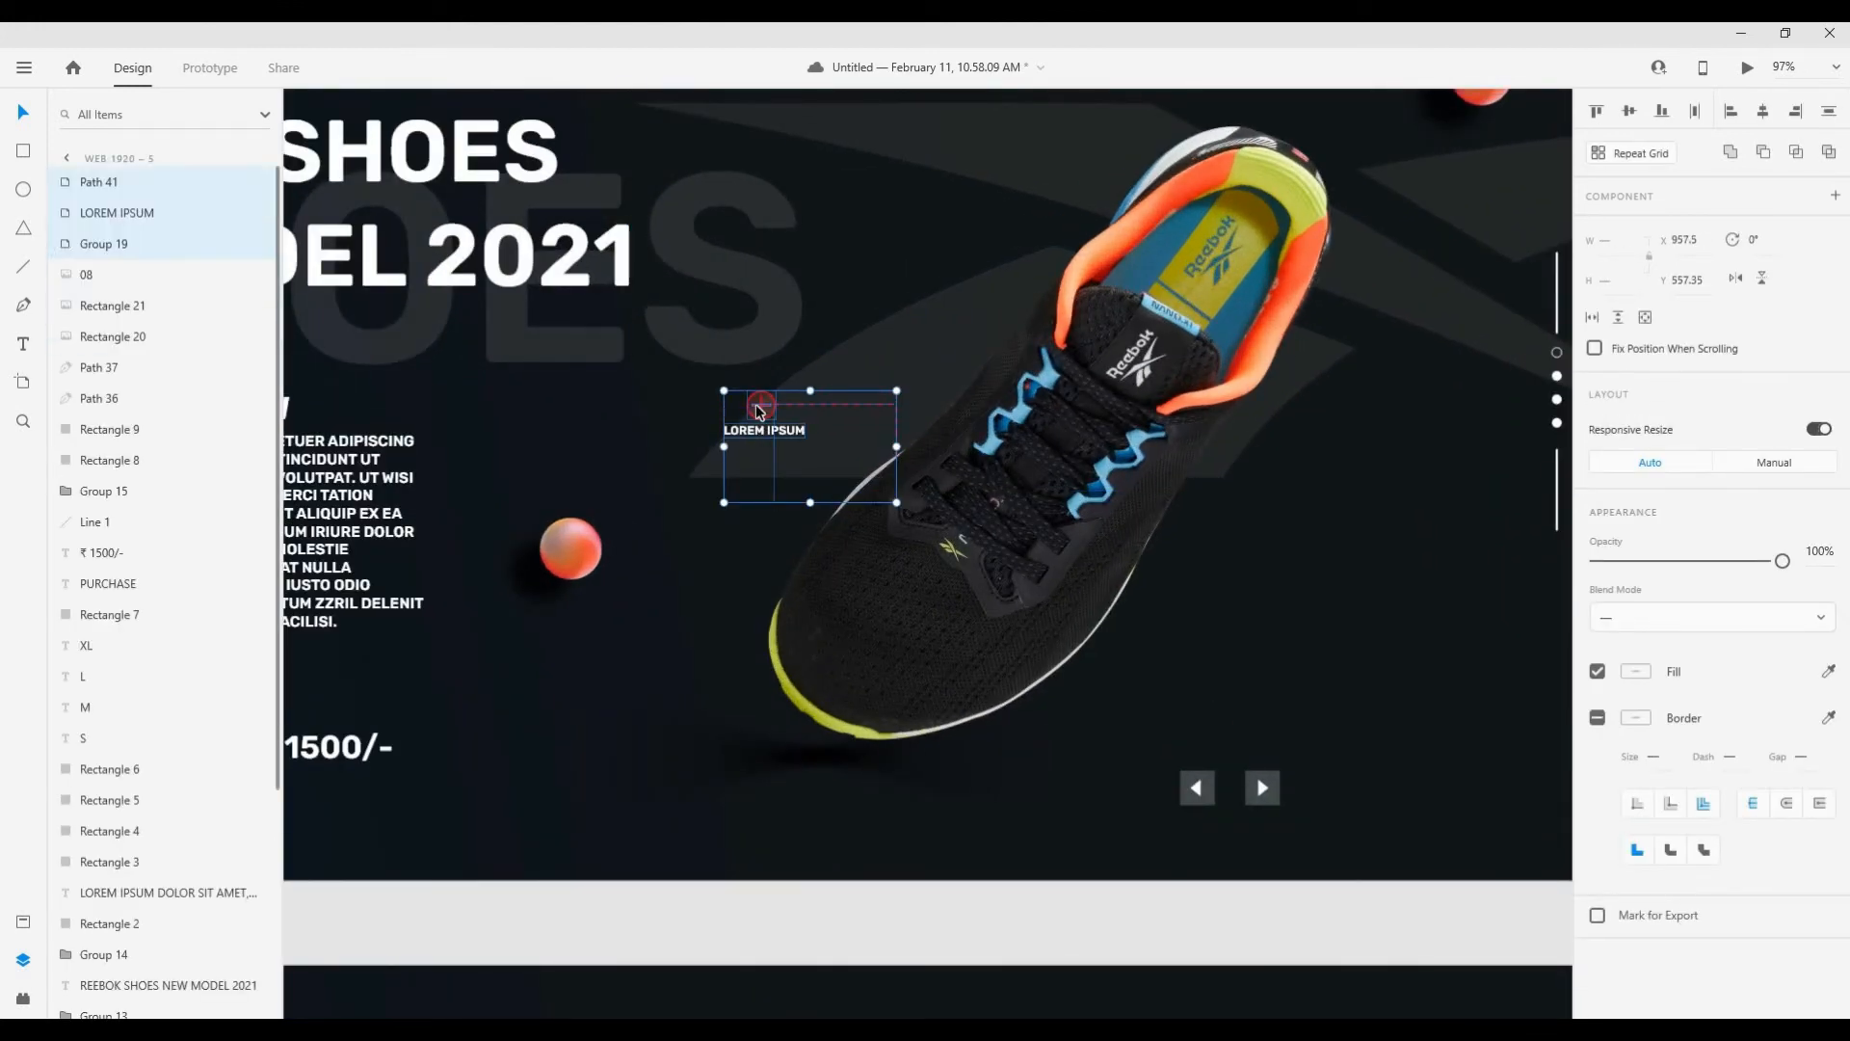
{"action": "left_click", "coordinate": [697, 411]}
Step: Extend the remaining callout's dashed line upward and move its marker and LOREM IPSUM label up to the line's new end
{"action": "left_click", "coordinate": [762, 407]}
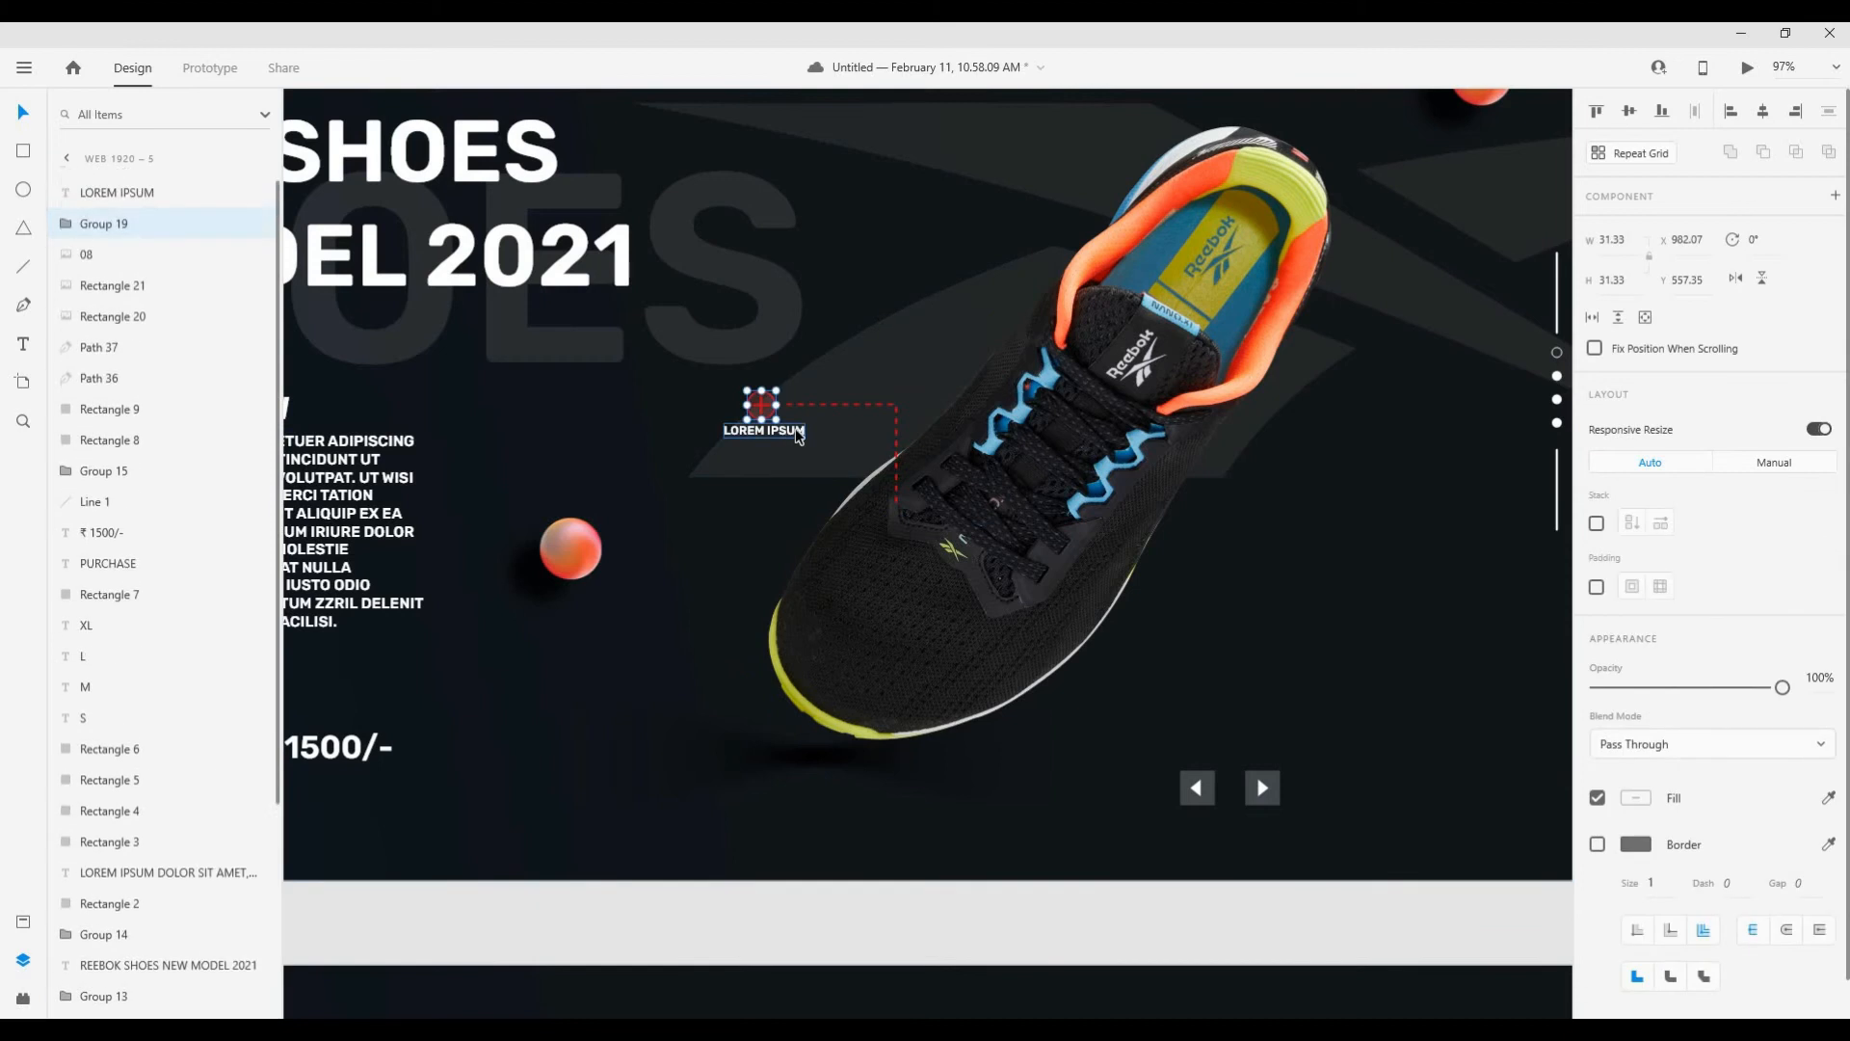
{"action": "left_click", "coordinate": [766, 431], "text": "shift"}
{"action": "left_click", "coordinate": [845, 405]}
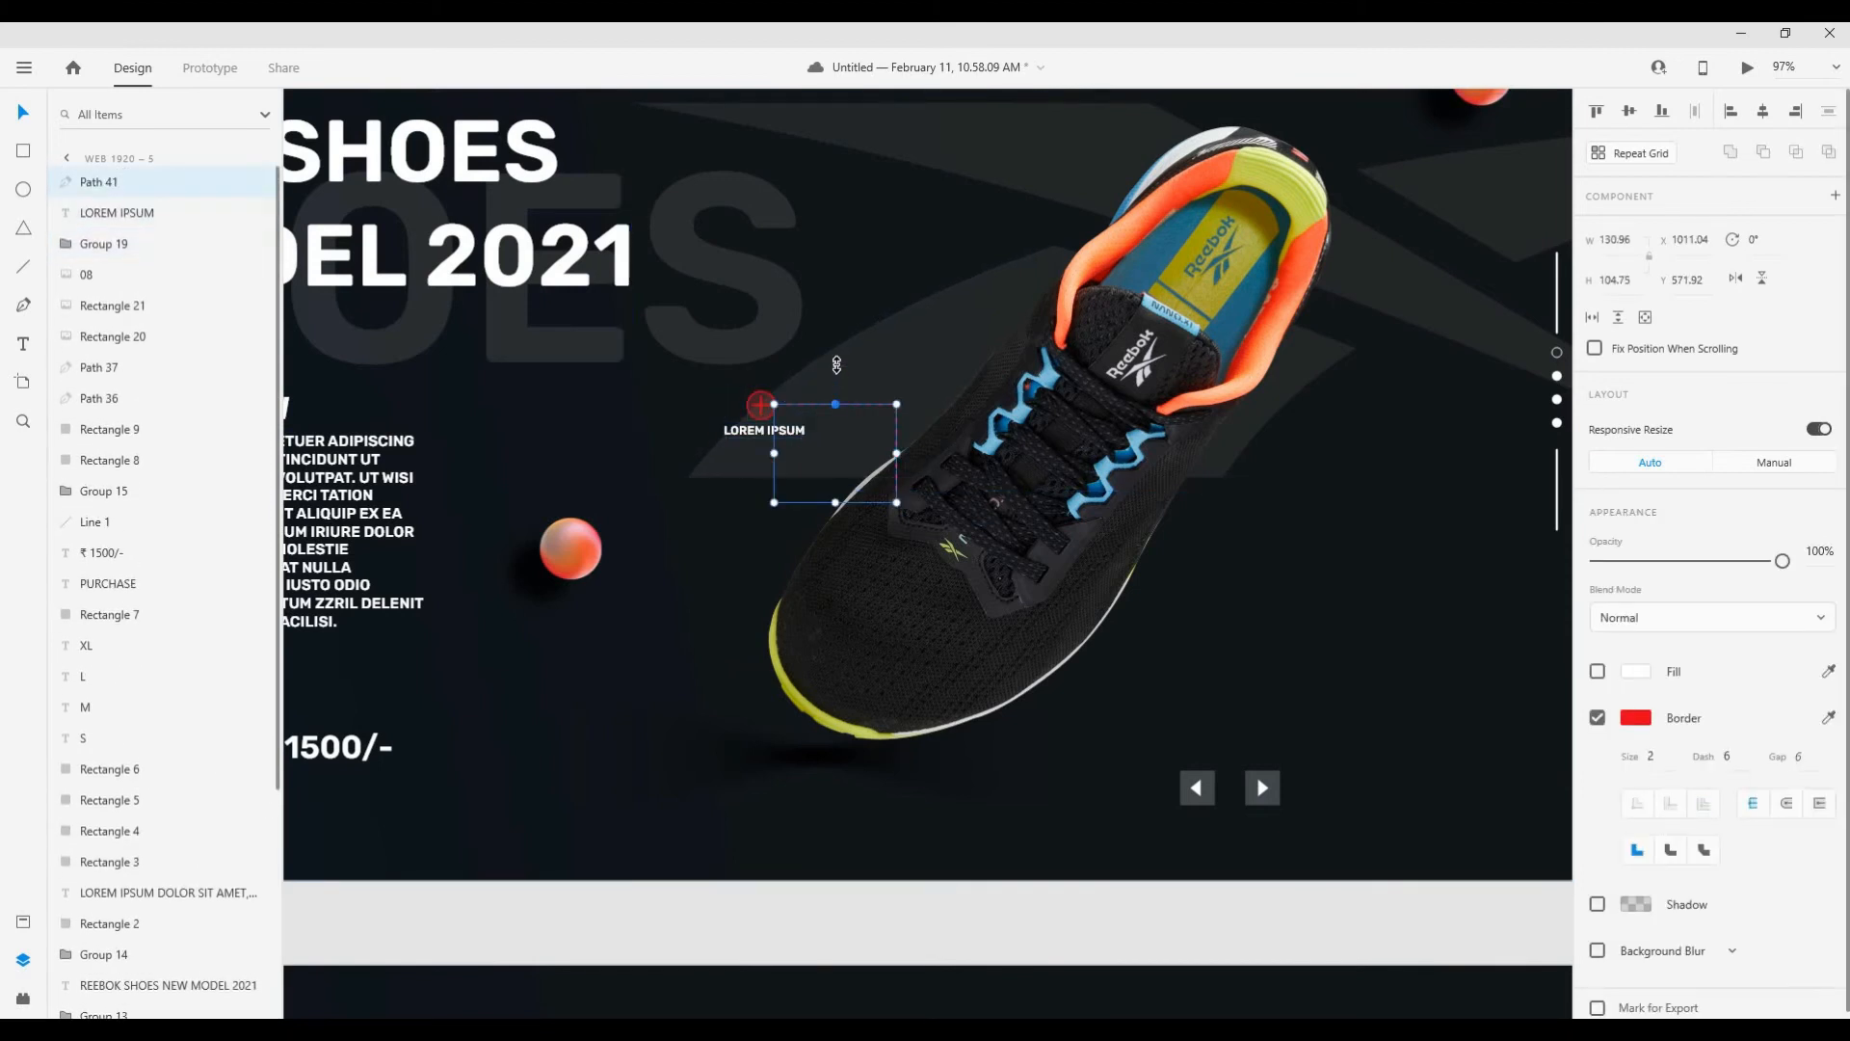
{"action": "left_click", "coordinate": [756, 431]}
{"action": "left_click", "coordinate": [762, 403], "text": "shift"}
{"action": "left_click_drag", "start_coordinate": [761, 394], "coordinate": [771, 305]}
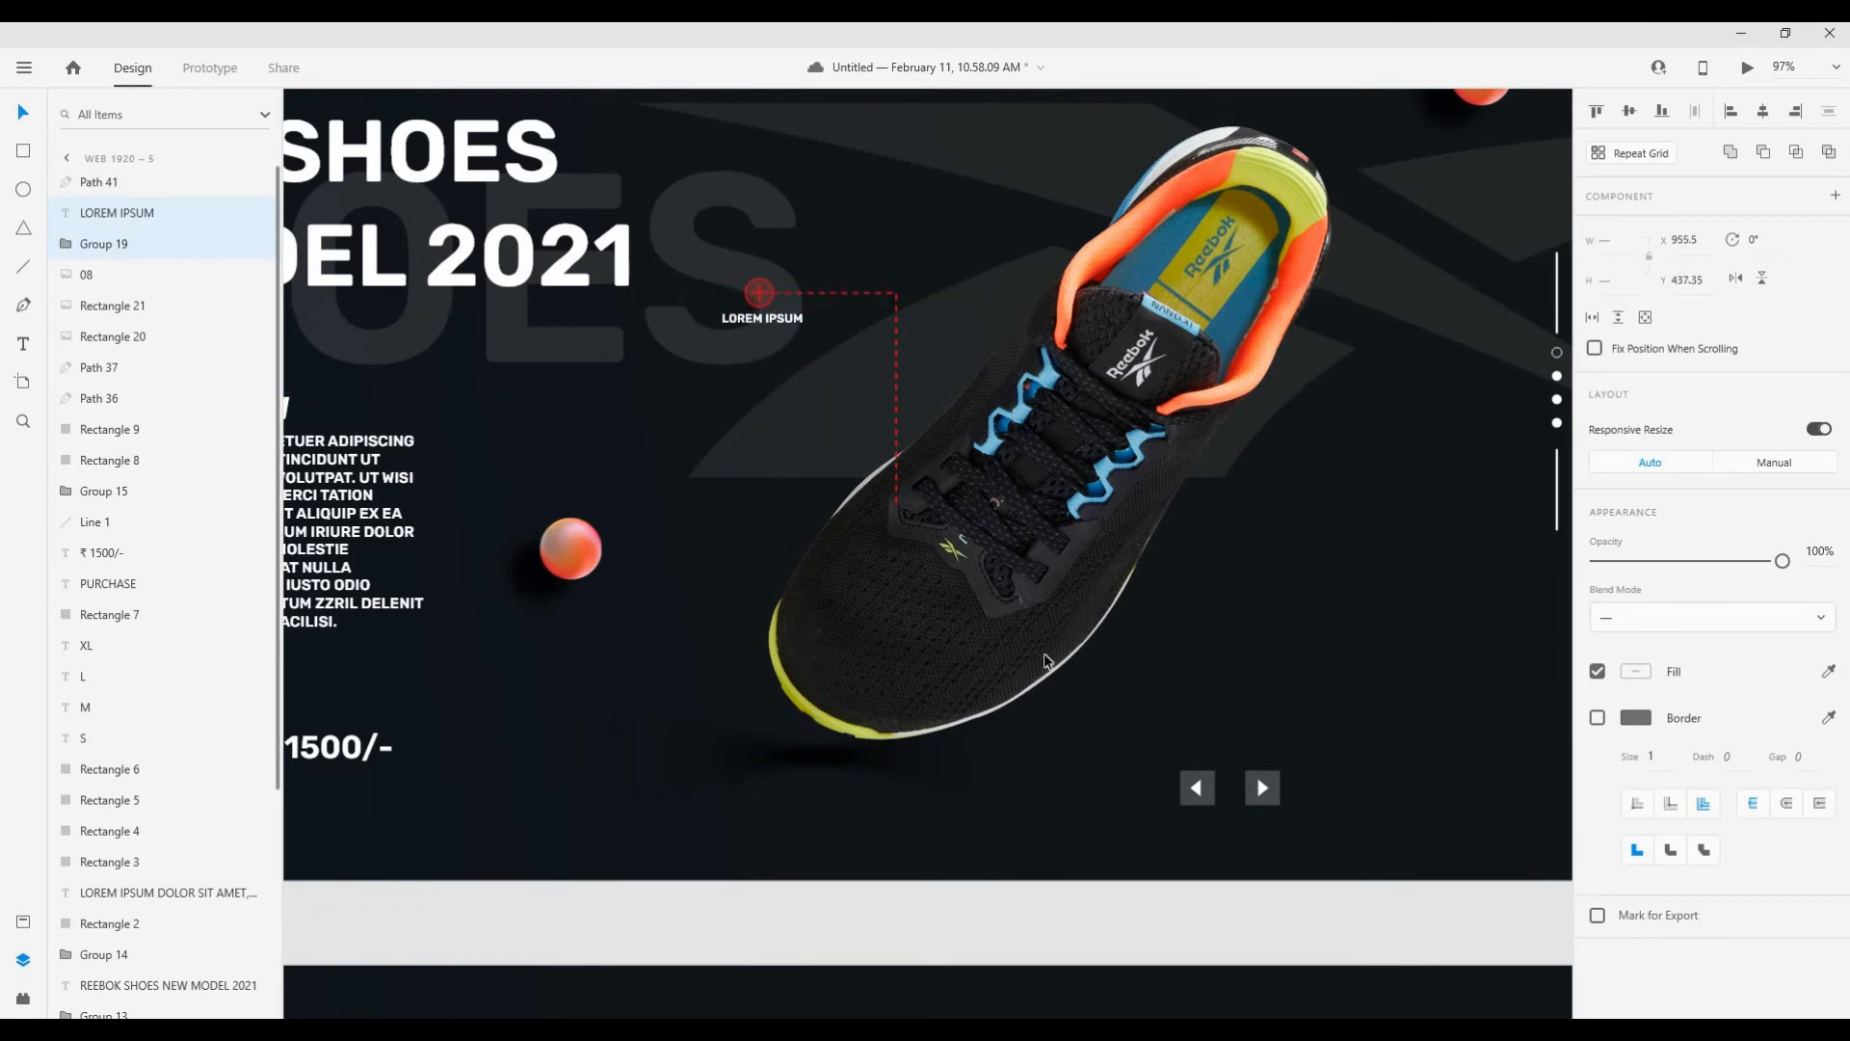
Step: Copy the "Lorem Ipsum is simply dummy text" paragraph from Web 1920 – 2 and paste it on Web 1920 – 5
{"action": "scroll", "coordinate": [968, 503], "scroll_direction": "down", "scroll_amount": 4}
{"action": "left_click", "coordinate": [1371, 249]}
{"action": "left_click_drag", "start_coordinate": [1295, 765], "coordinate": [936, 587]}
{"action": "scroll", "coordinate": [1194, 615], "scroll_direction": "down", "scroll_amount": 1}
{"action": "left_click_drag", "start_coordinate": [1195, 615], "coordinate": [1063, 615]}
{"action": "scroll", "coordinate": [1416, 703], "scroll_direction": "up", "scroll_amount": 3}
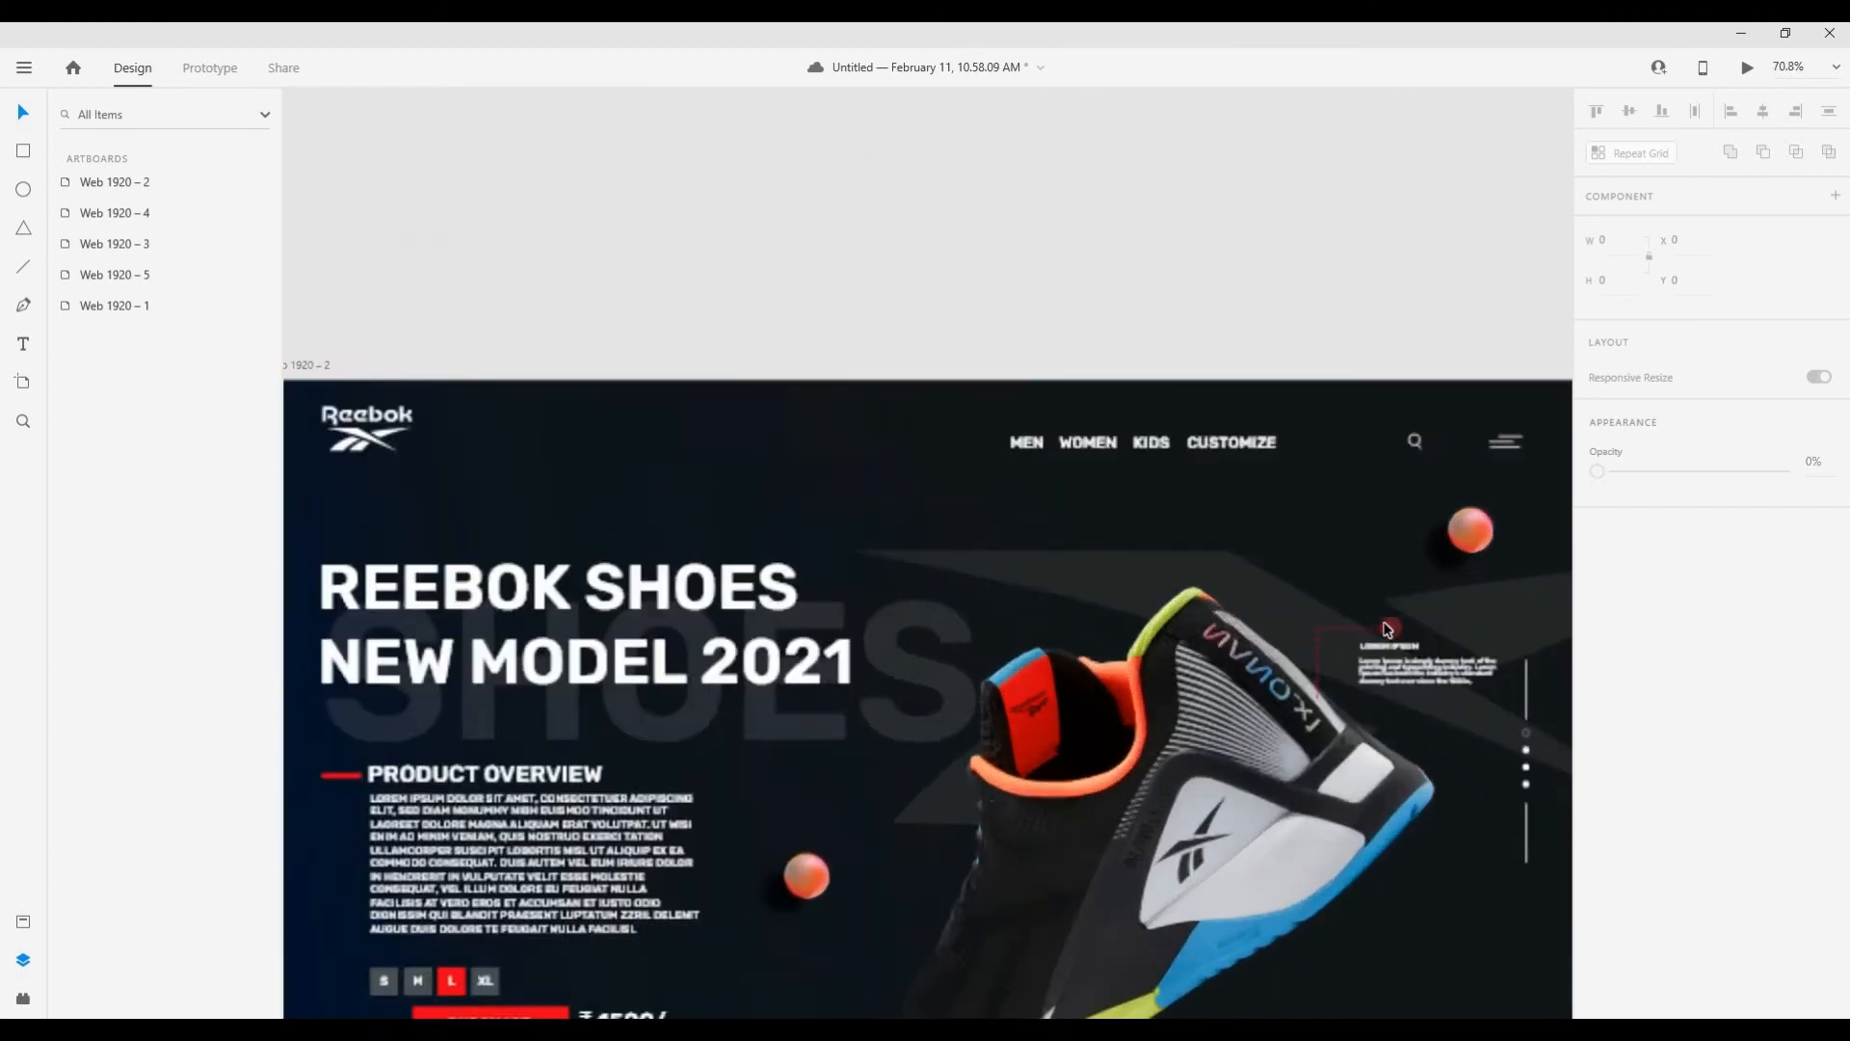
{"action": "scroll", "coordinate": [1387, 629], "scroll_direction": "up", "scroll_amount": 4}
{"action": "left_click", "coordinate": [1370, 634]}
{"action": "scroll", "coordinate": [801, 483], "scroll_direction": "down", "scroll_amount": 6}
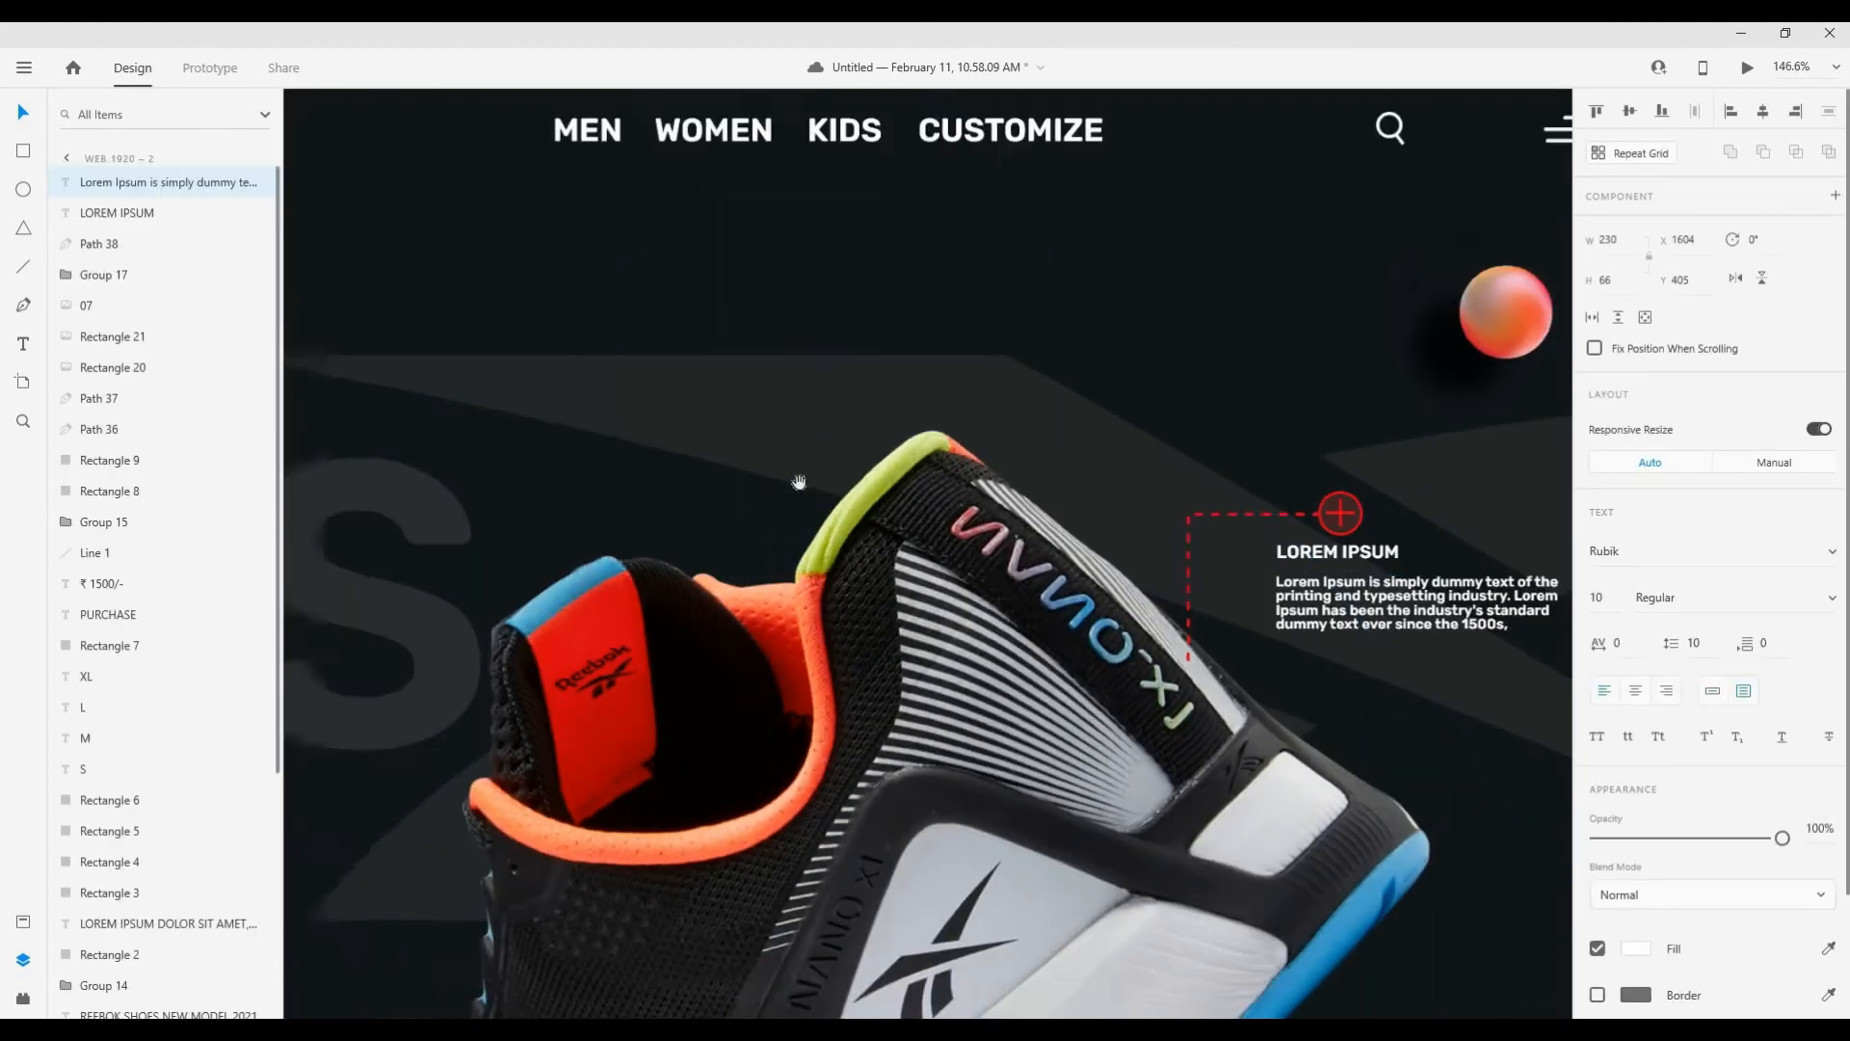
{"action": "scroll", "coordinate": [916, 590], "scroll_direction": "up", "scroll_amount": 4}
{"action": "type", "text": "Lorem Ipsum is simply dummy text of the printing and typesetting industry. Lorem Ipsum has been the industry's standard dummy text ever since the 1500s,"}
Step: Place the pasted paragraph beneath the callout label on Web 1920 – 5 and narrow its text box to clear the dashed line
{"action": "mouse_move", "coordinate": [1157, 503]}
{"action": "left_mouse_down"}
{"action": "mouse_move", "coordinate": [921, 429]}
{"action": "mouse_move", "coordinate": [1171, 511]}
{"action": "left_mouse_up"}
{"action": "scroll", "coordinate": [858, 546], "scroll_direction": "up", "scroll_amount": 3}
{"action": "left_click_drag", "start_coordinate": [858, 545], "coordinate": [743, 424]}
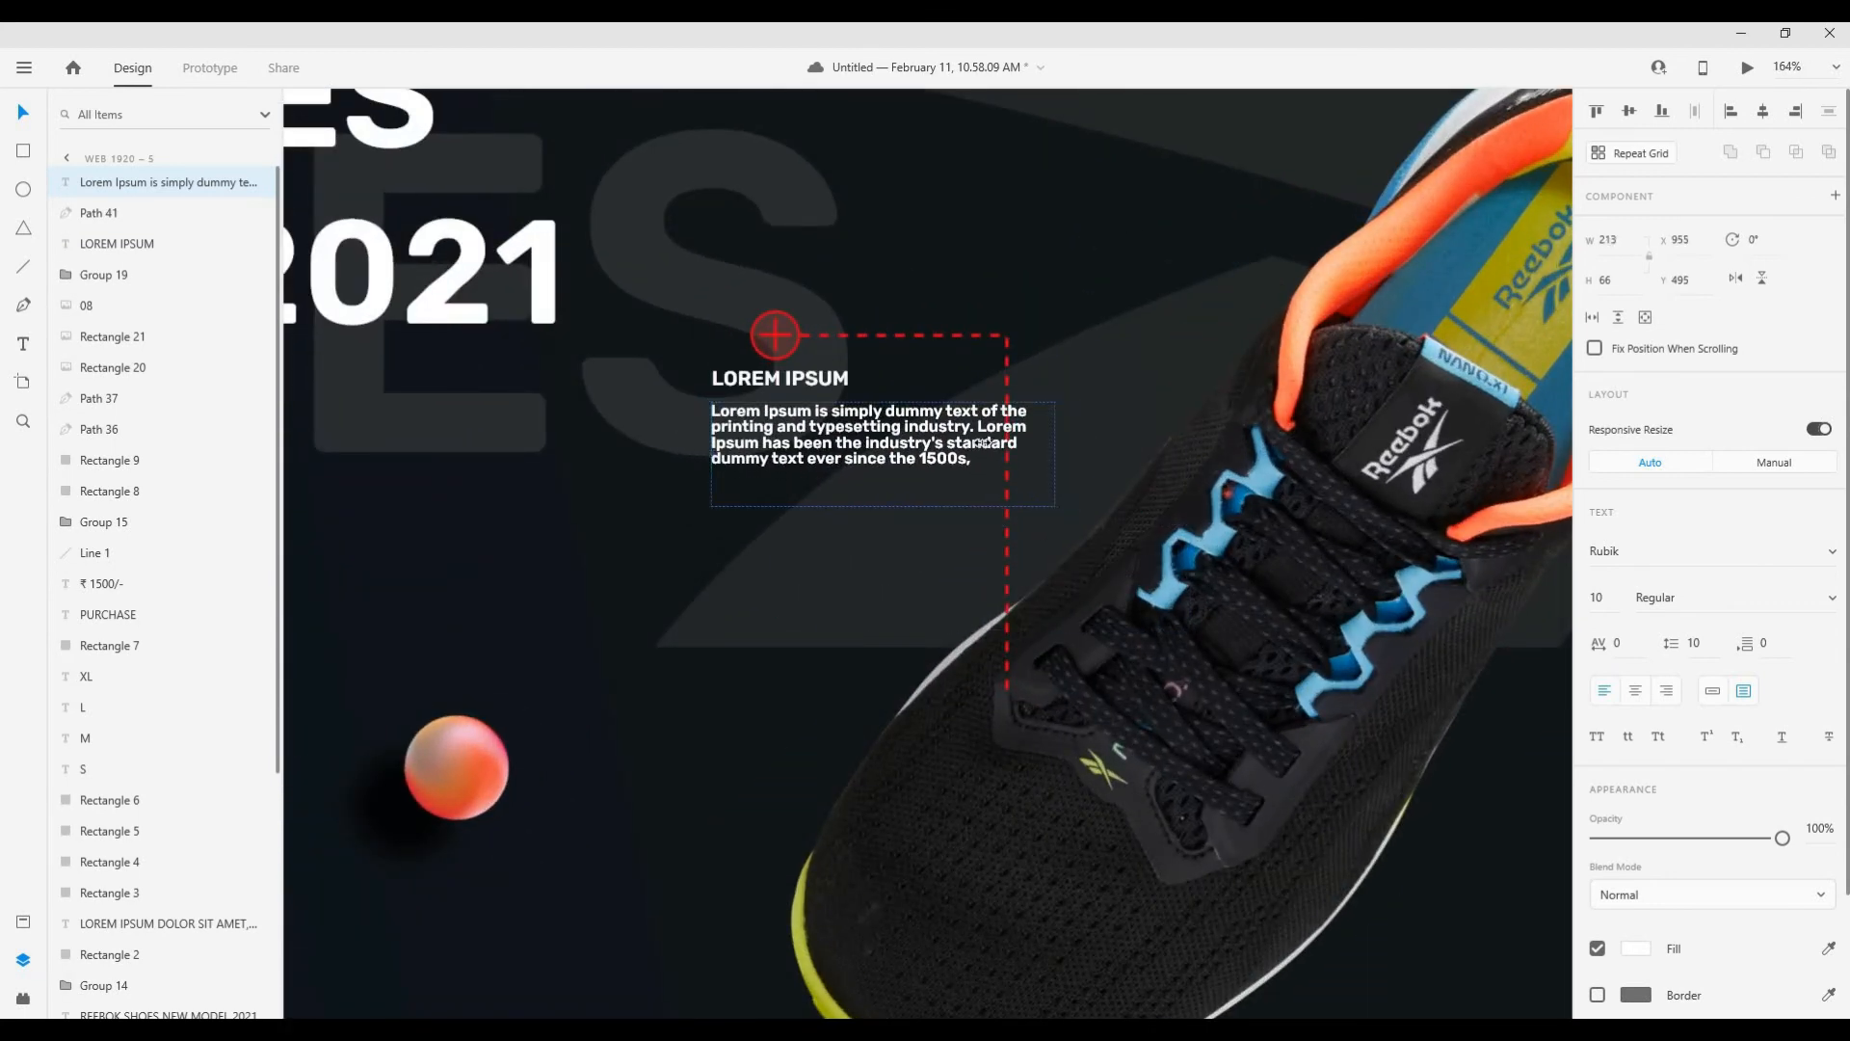
{"action": "left_click_drag", "start_coordinate": [983, 442], "coordinate": [983, 443]}
{"action": "left_click", "coordinate": [991, 568]}
{"action": "scroll", "coordinate": [990, 569], "scroll_direction": "down", "scroll_amount": 5}
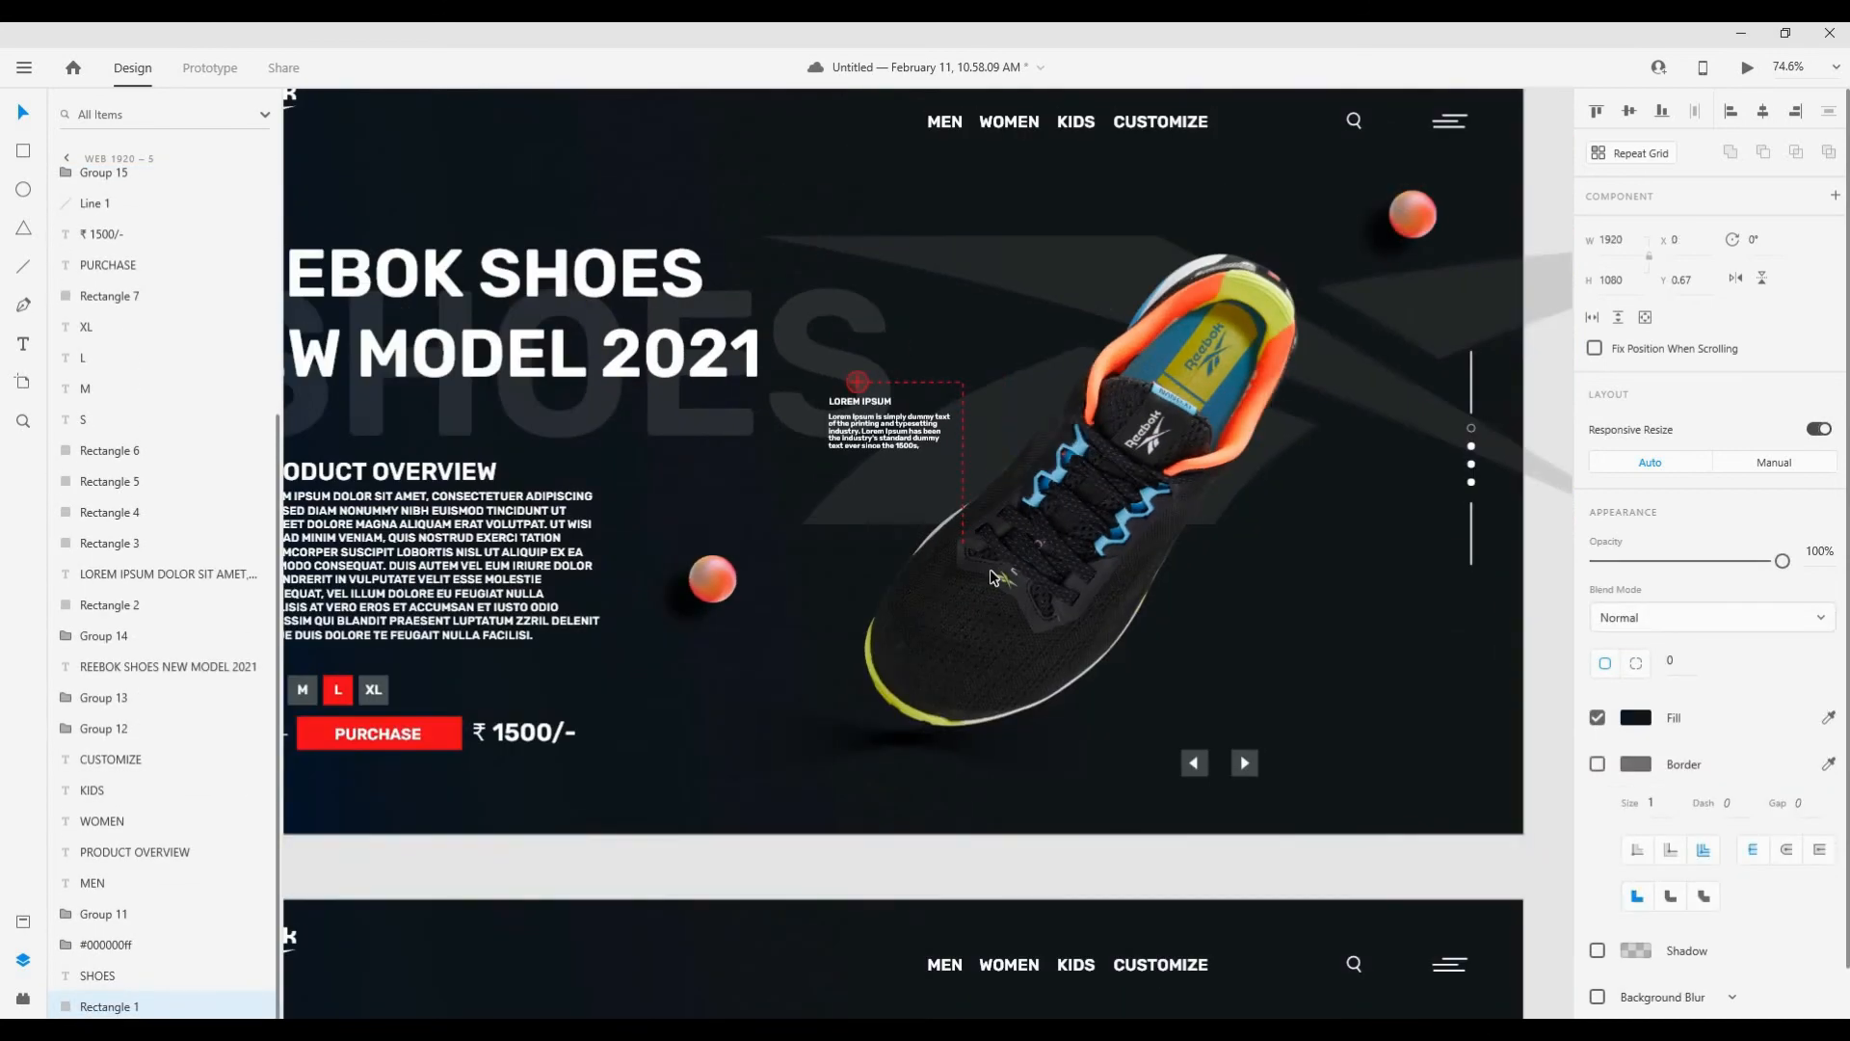
{"action": "scroll", "coordinate": [1005, 606], "scroll_direction": "down", "scroll_amount": 2}
{"action": "scroll", "coordinate": [762, 399], "scroll_direction": "down", "scroll_amount": 2}
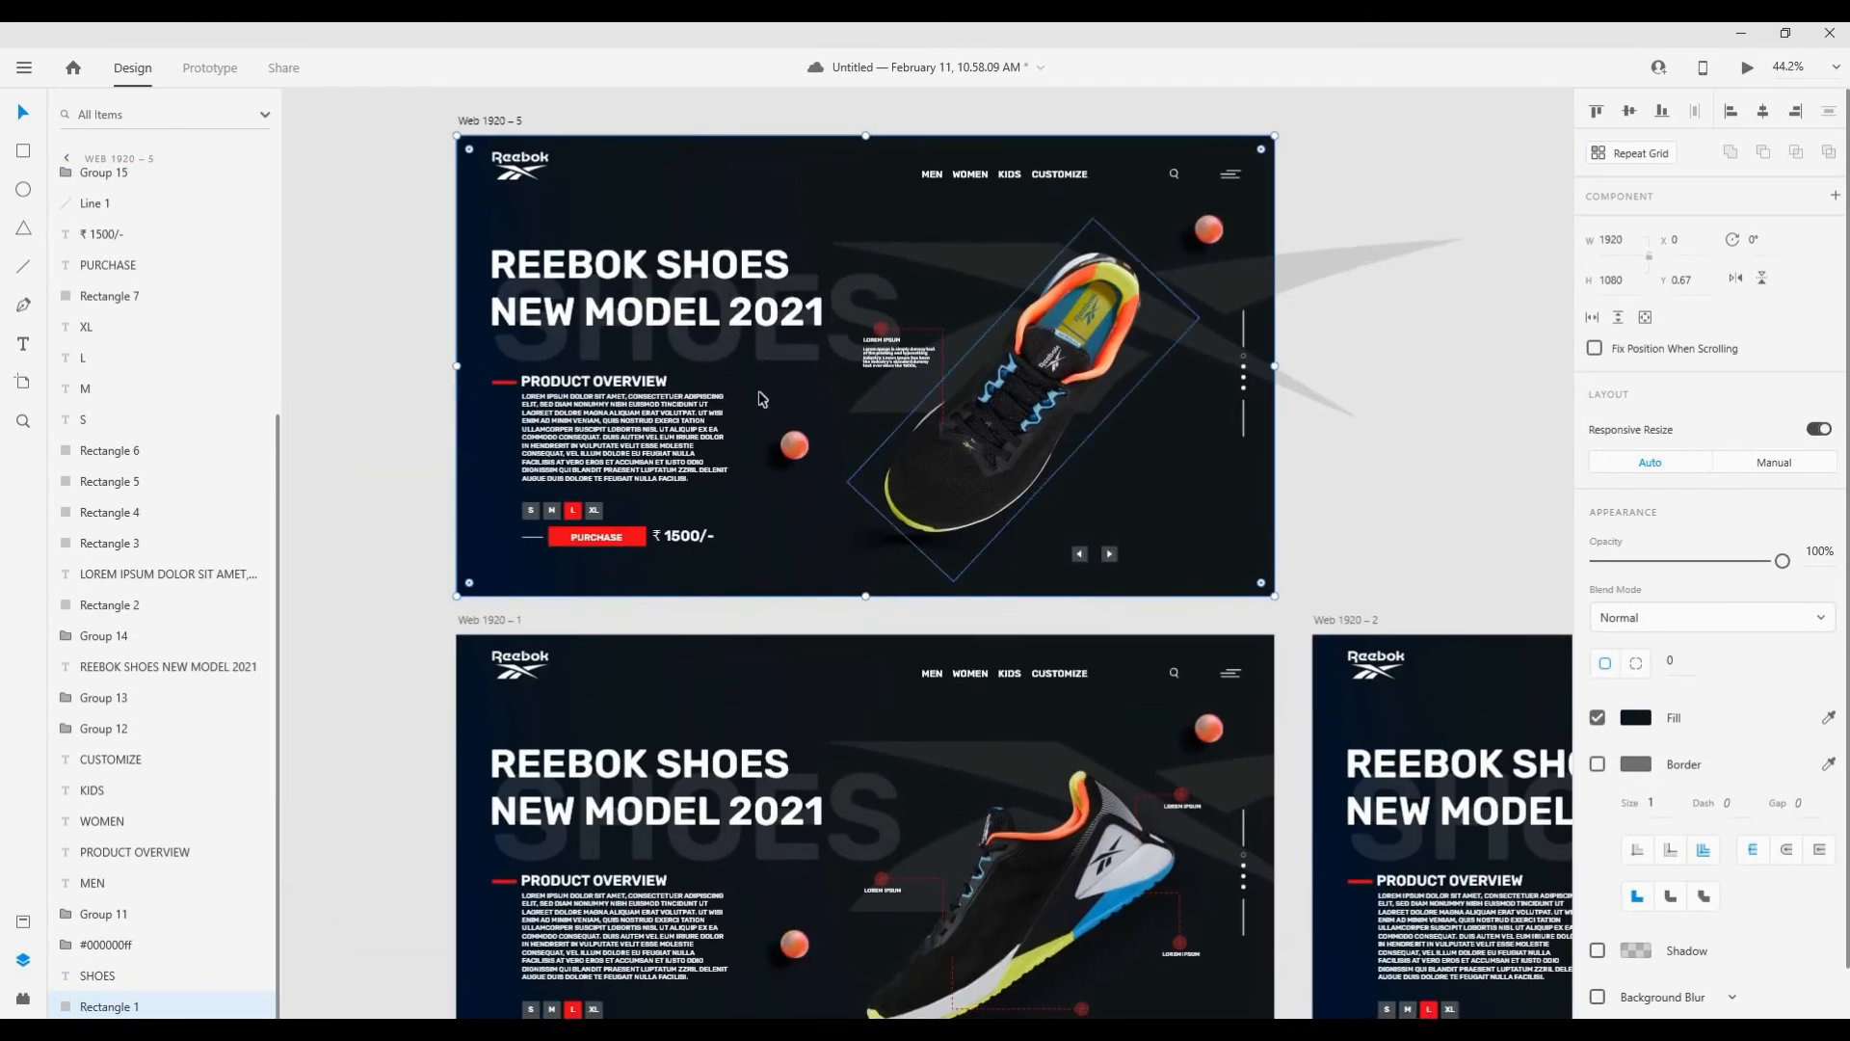
{"action": "left_click", "coordinate": [212, 69]}
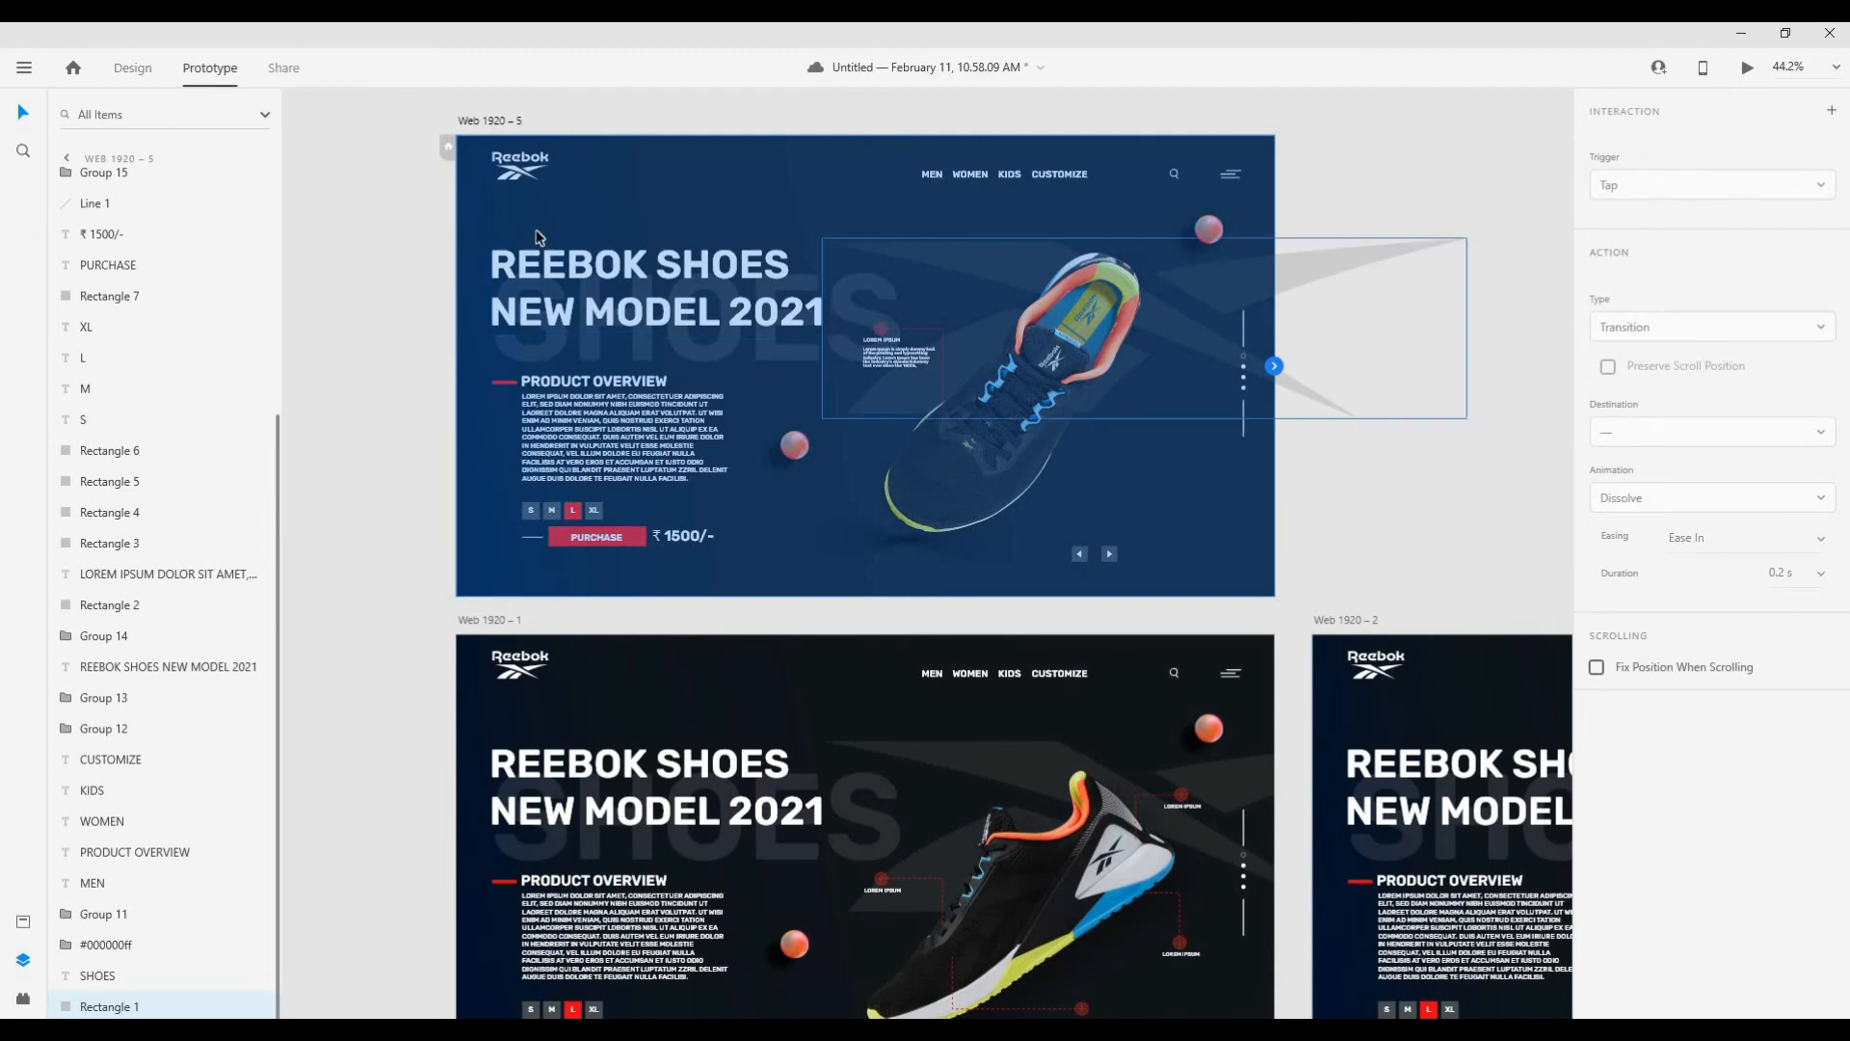
{"action": "left_click", "coordinate": [885, 334]}
{"action": "left_click_drag", "start_coordinate": [1001, 814], "coordinate": [1018, 790]}
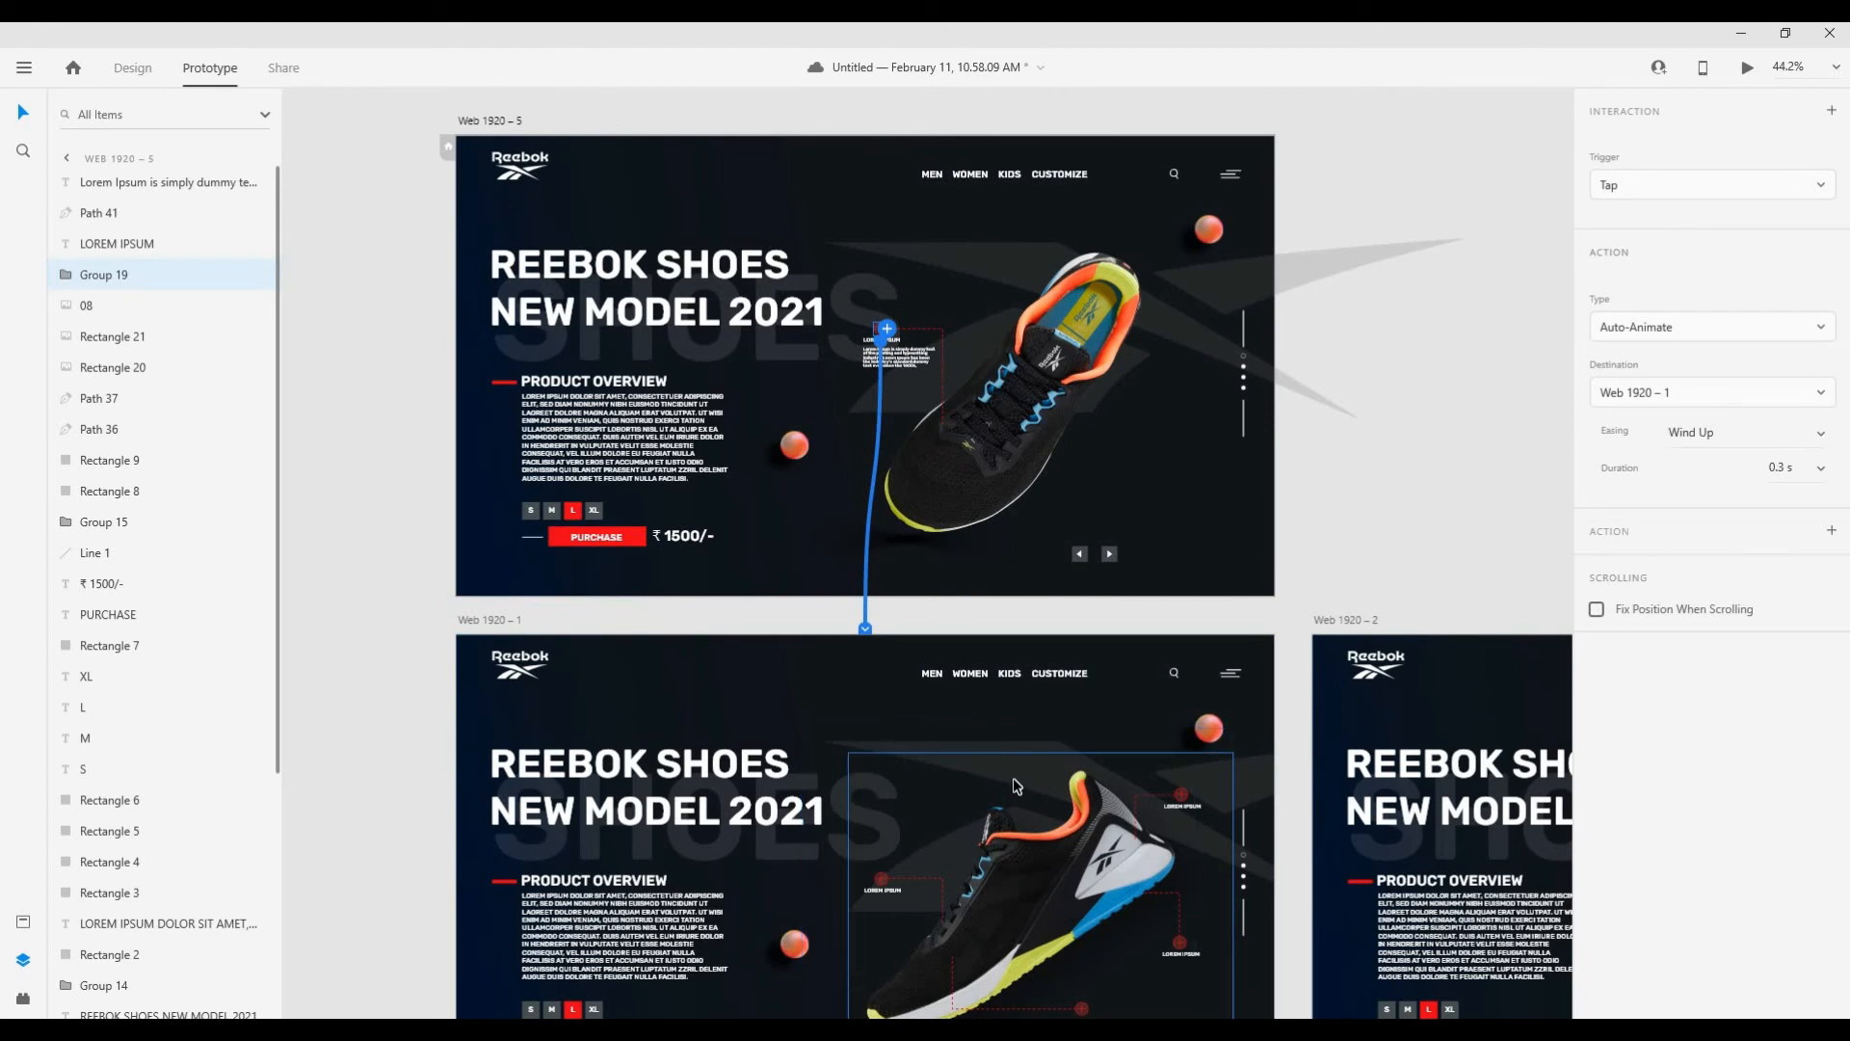
{"action": "key", "text": "ctrl+z"}
Step: Link the left callout marker on Web 1920 – 1 to Web 1920 – 5 and its counterpart back, using Tap and Auto-Animate
{"action": "scroll", "coordinate": [1009, 593], "scroll_direction": "down", "scroll_amount": 3}
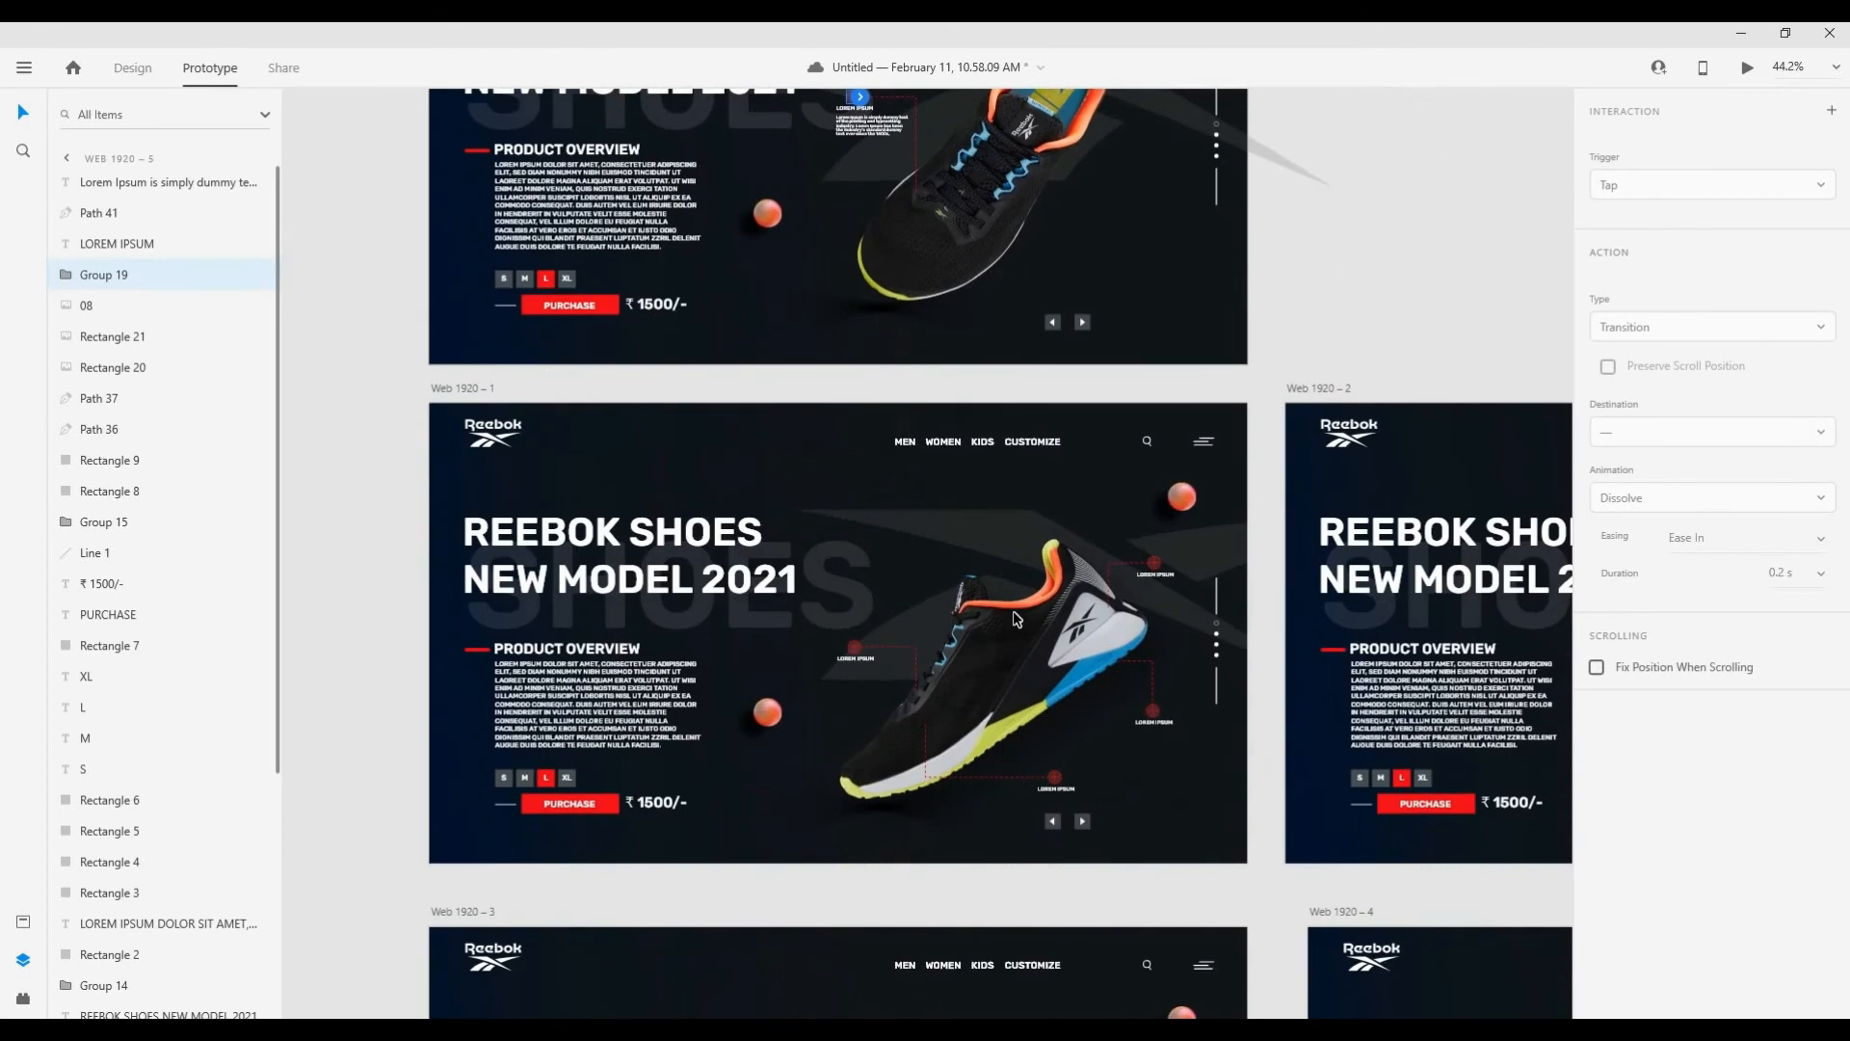
{"action": "left_click", "coordinate": [854, 647]}
{"action": "left_click_drag", "start_coordinate": [859, 646], "coordinate": [958, 225]}
{"action": "scroll", "coordinate": [957, 226], "scroll_direction": "up", "scroll_amount": 1}
{"action": "left_click", "coordinate": [853, 153]}
{"action": "left_click_drag", "start_coordinate": [858, 152], "coordinate": [916, 636]}
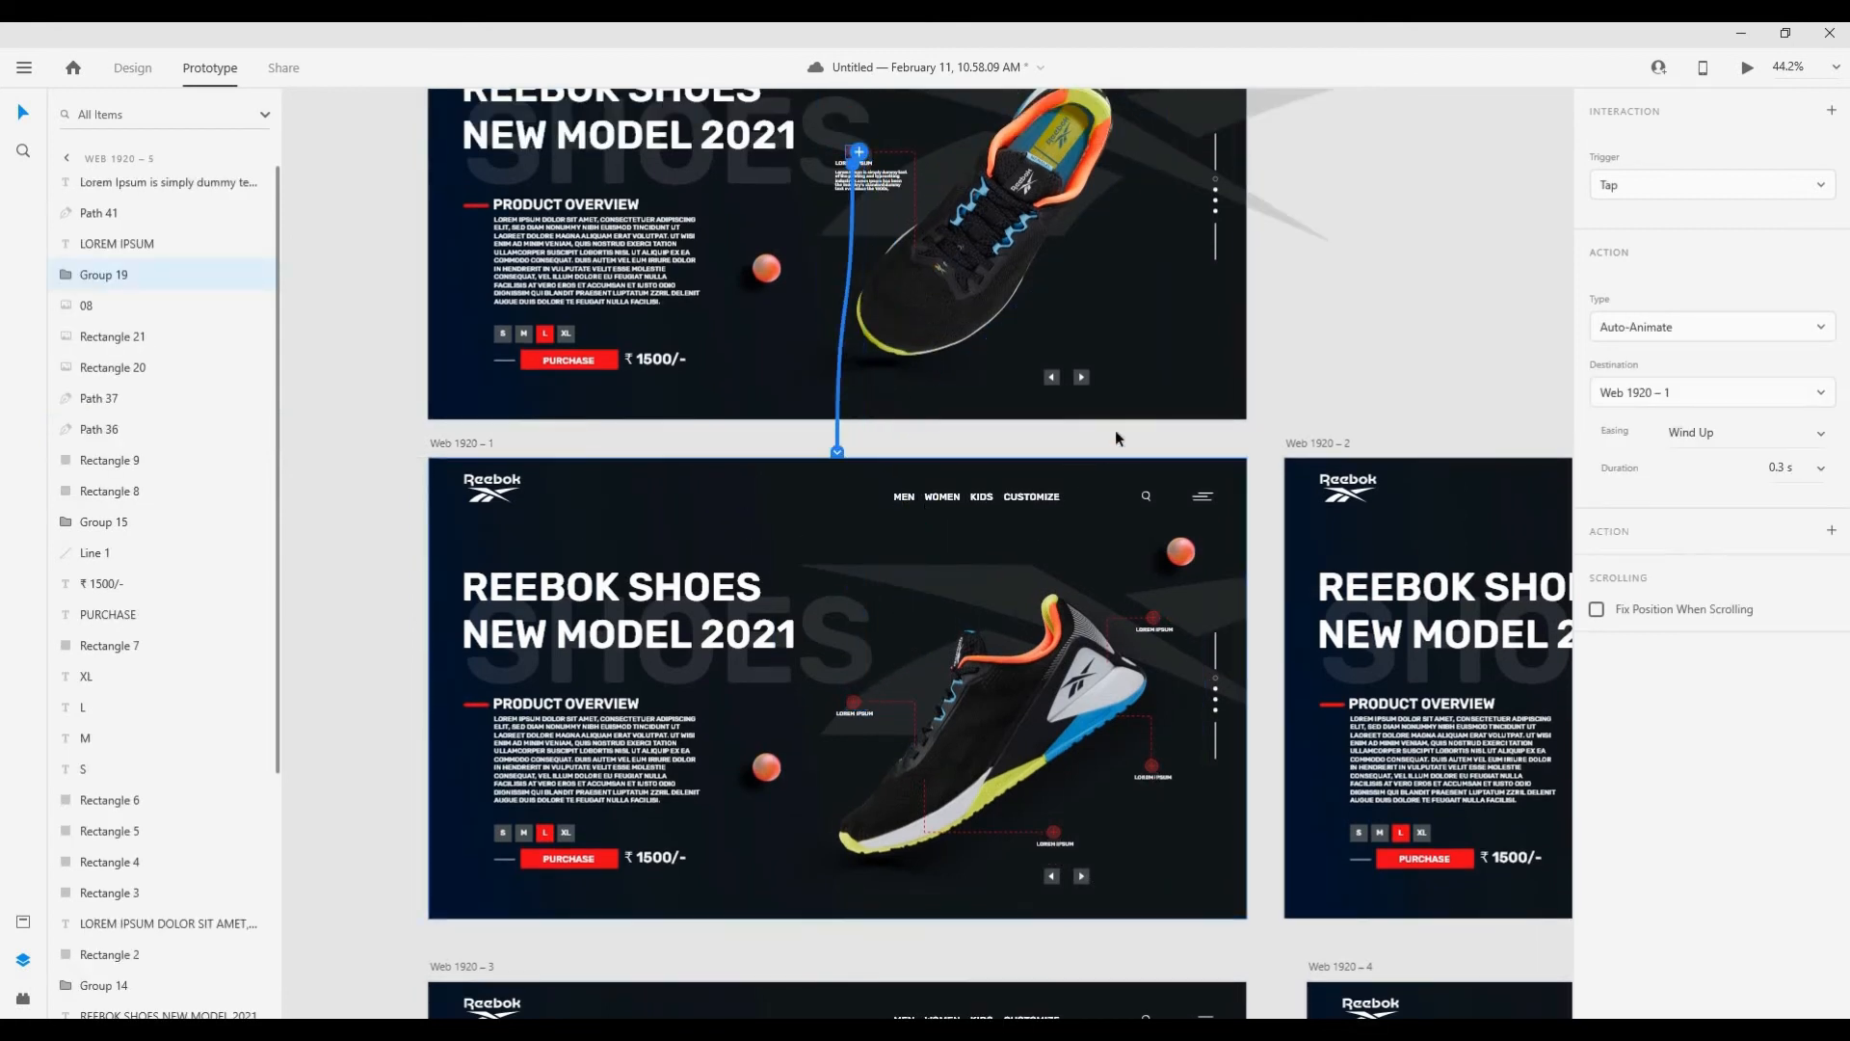
{"action": "left_click", "coordinate": [1642, 191]}
{"action": "left_click", "coordinate": [1627, 181]}
{"action": "left_click", "coordinate": [1633, 326]}
{"action": "key", "text": "Escape"}
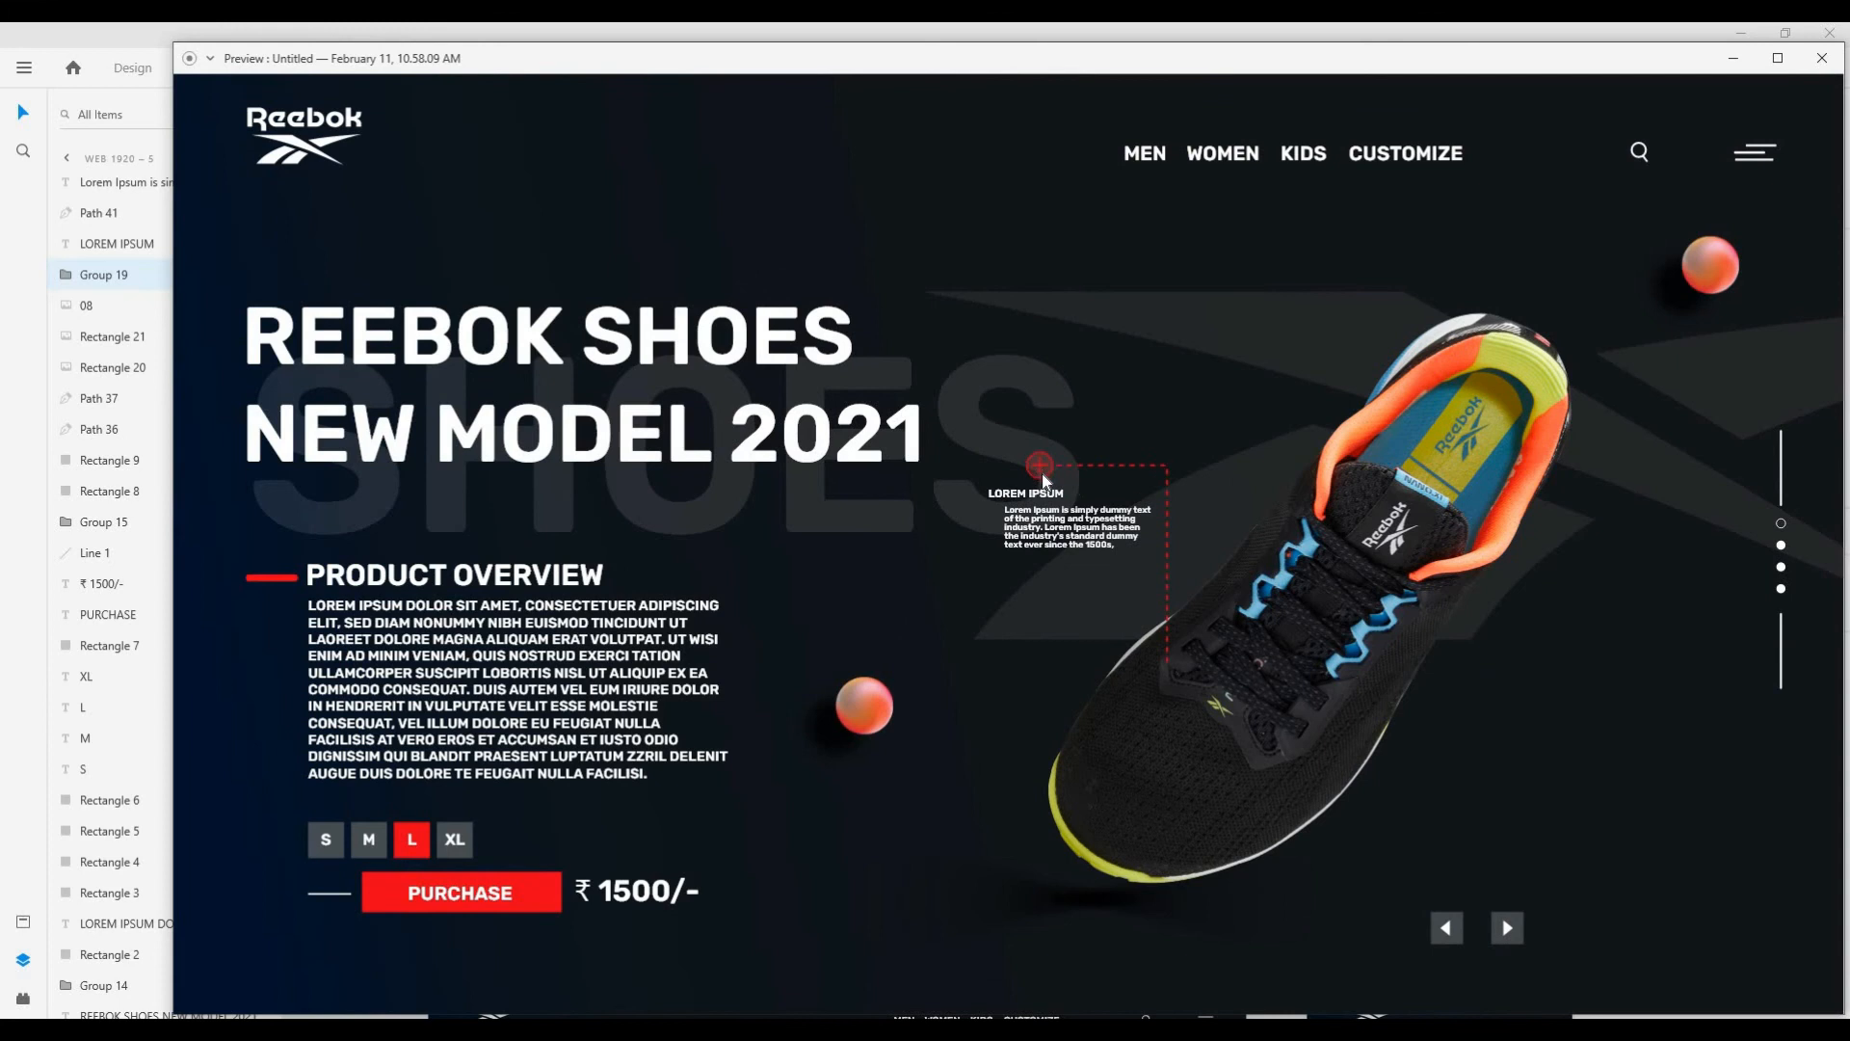
Step: Test the callout marker transitions in the prototype preview, including the new top-view one, and close the preview
{"action": "left_click", "coordinate": [1044, 482]}
{"action": "left_click", "coordinate": [1452, 839]}
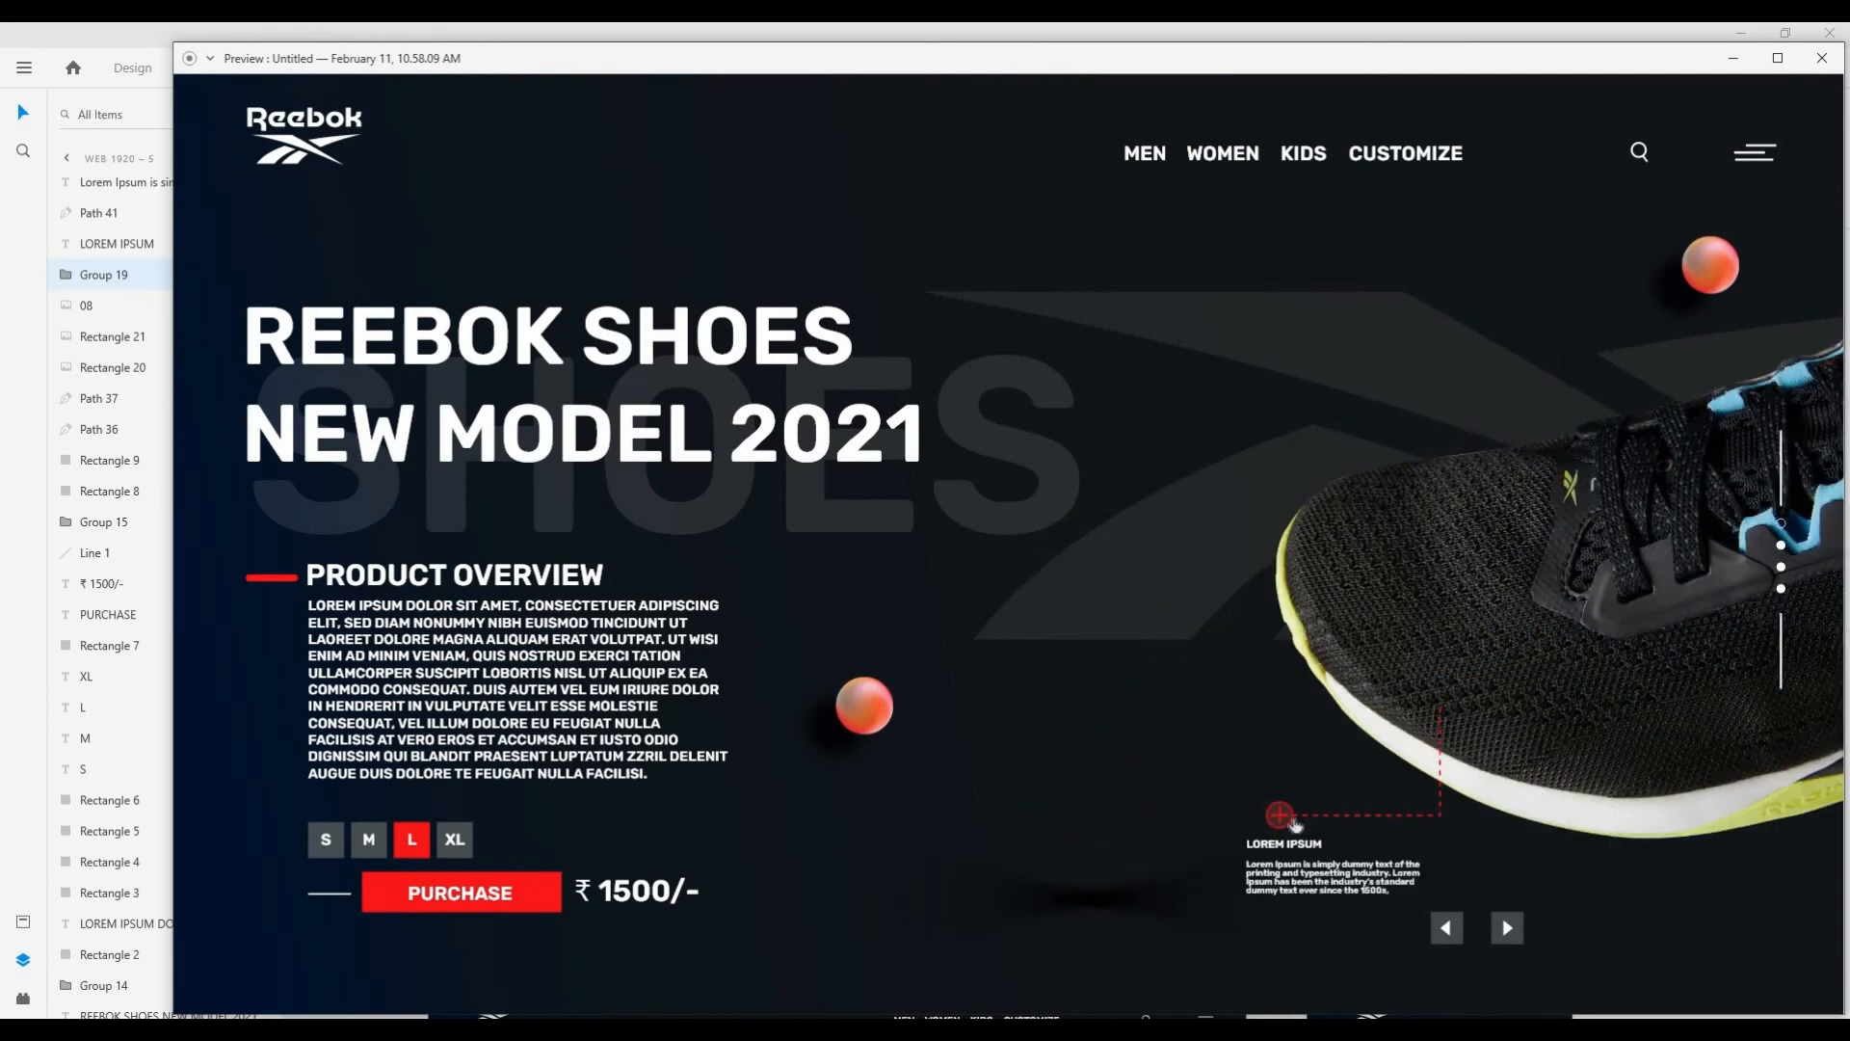
{"action": "left_click", "coordinate": [1650, 703]}
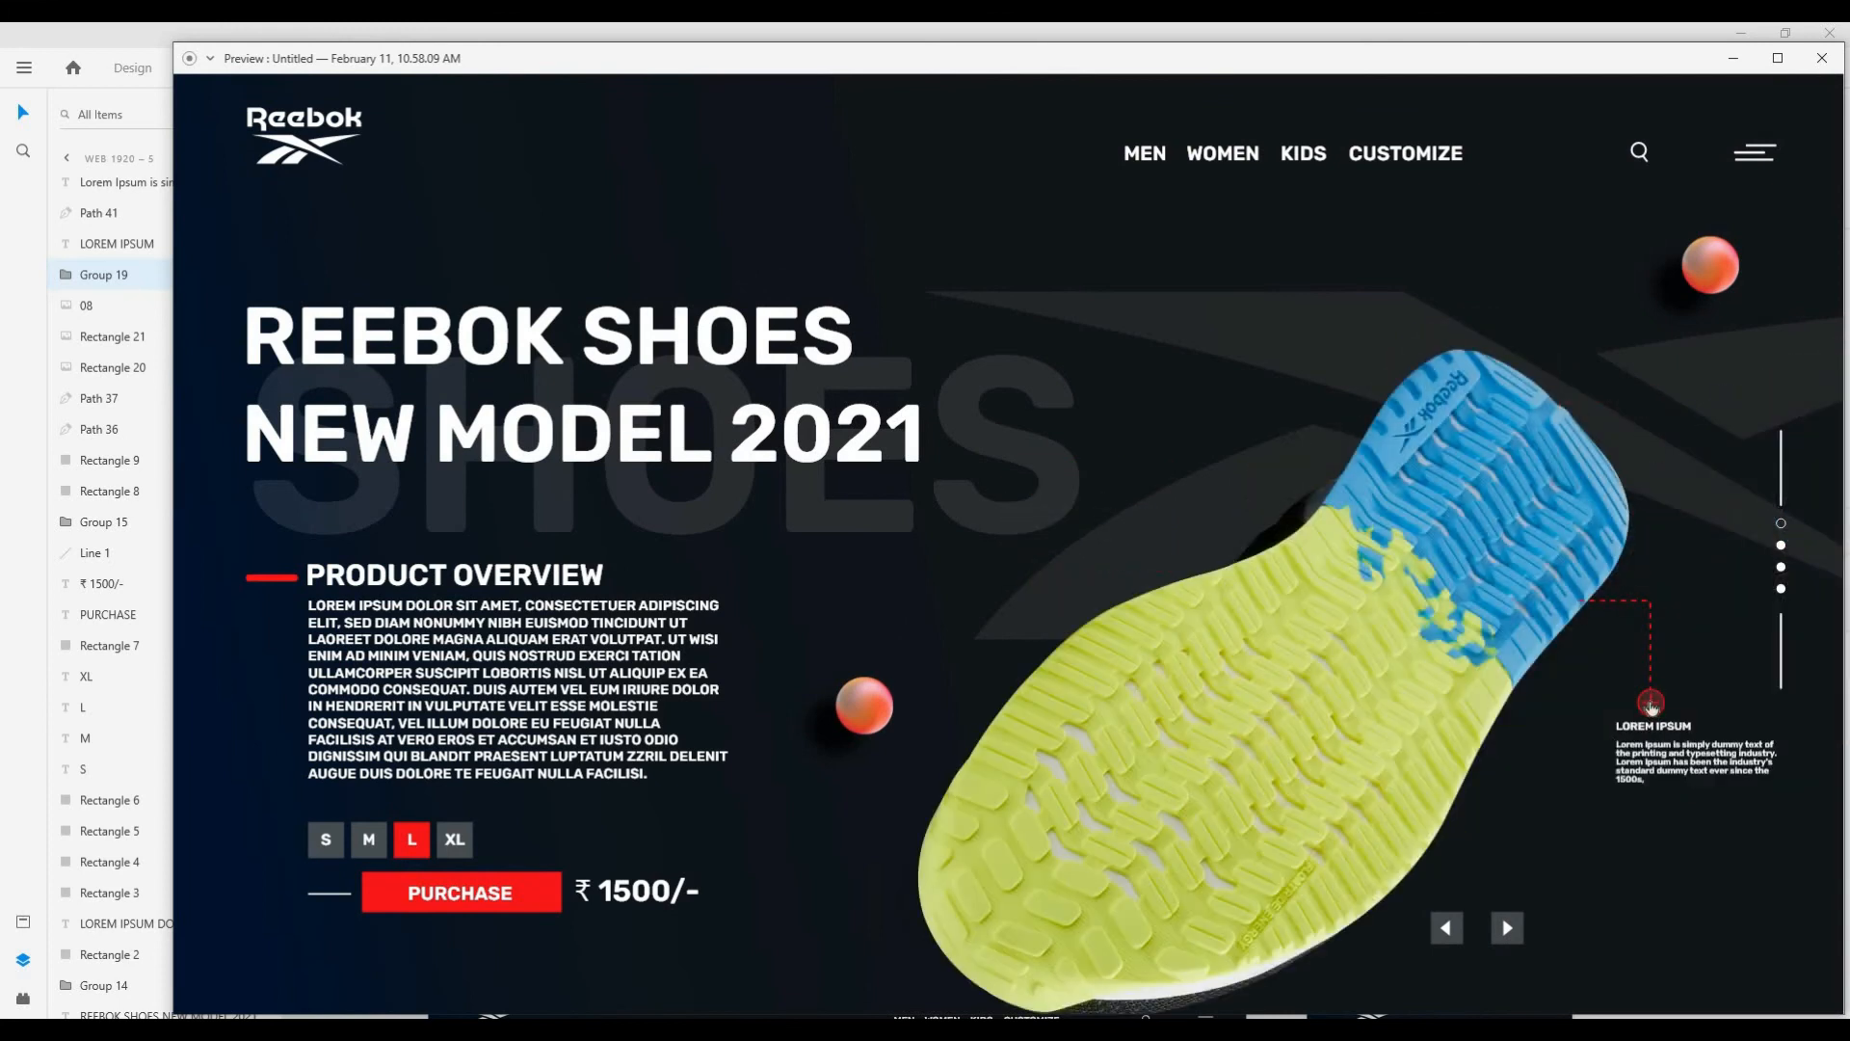
{"action": "key", "text": "alt+F4"}
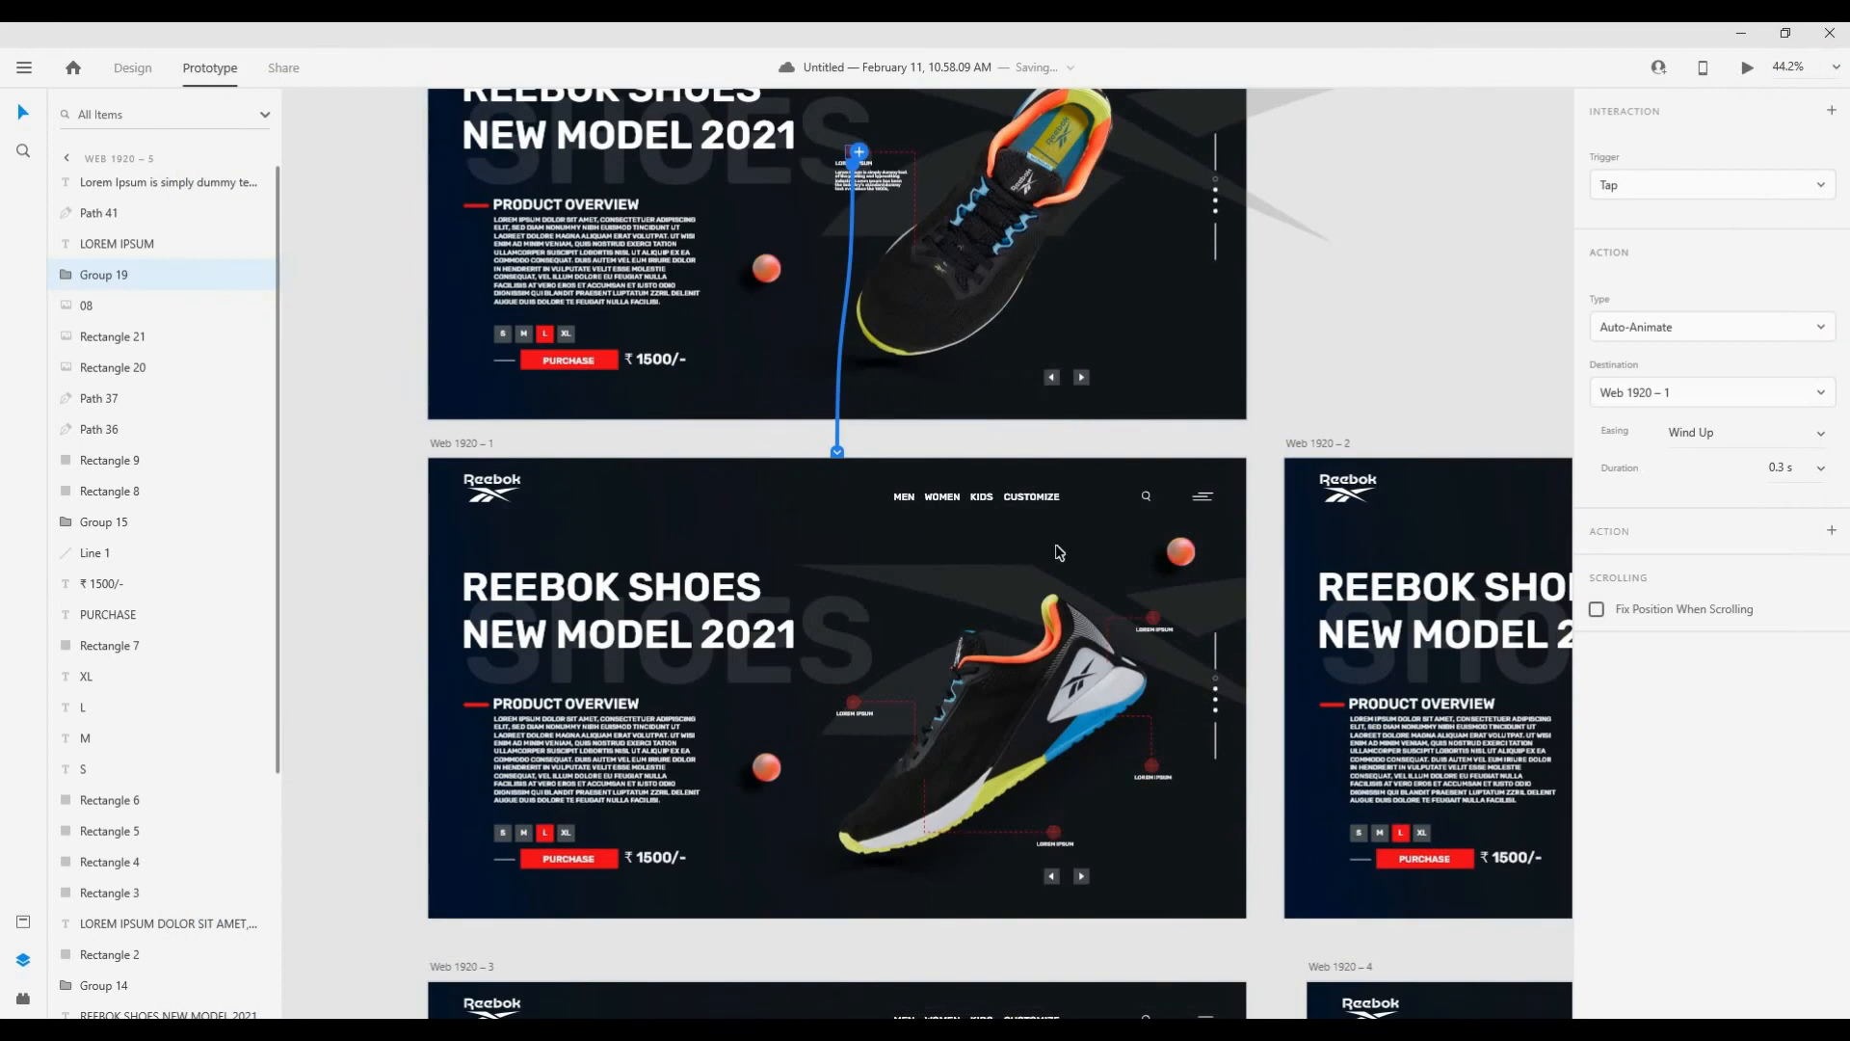
Step: Move the upper sphere on Web 1920 – 2 to about X 1615, Y 184 and shift the lower sphere slightly down
{"action": "left_click", "coordinate": [1349, 360]}
{"action": "key", "text": "ctrl+Tab"}
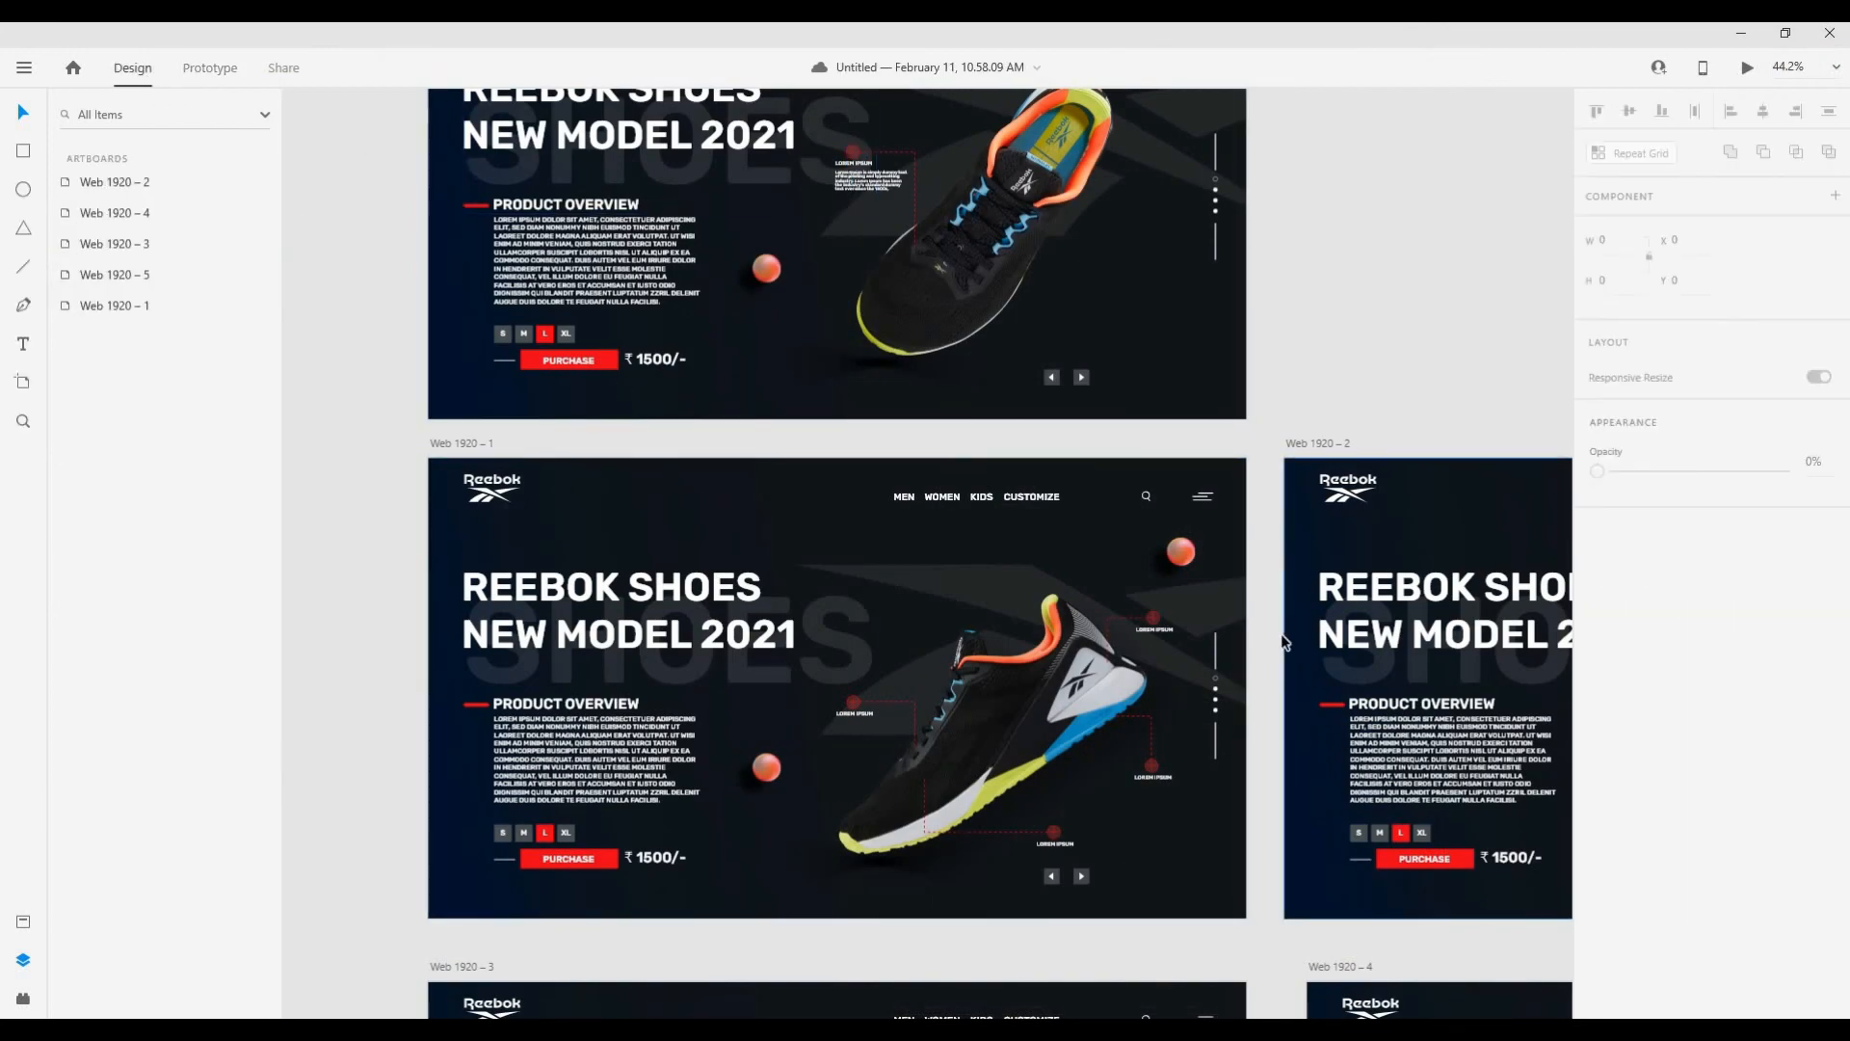
{"action": "scroll", "coordinate": [1283, 639], "scroll_direction": "up", "scroll_amount": 5}
{"action": "scroll", "coordinate": [1334, 483], "scroll_direction": "down", "scroll_amount": 5}
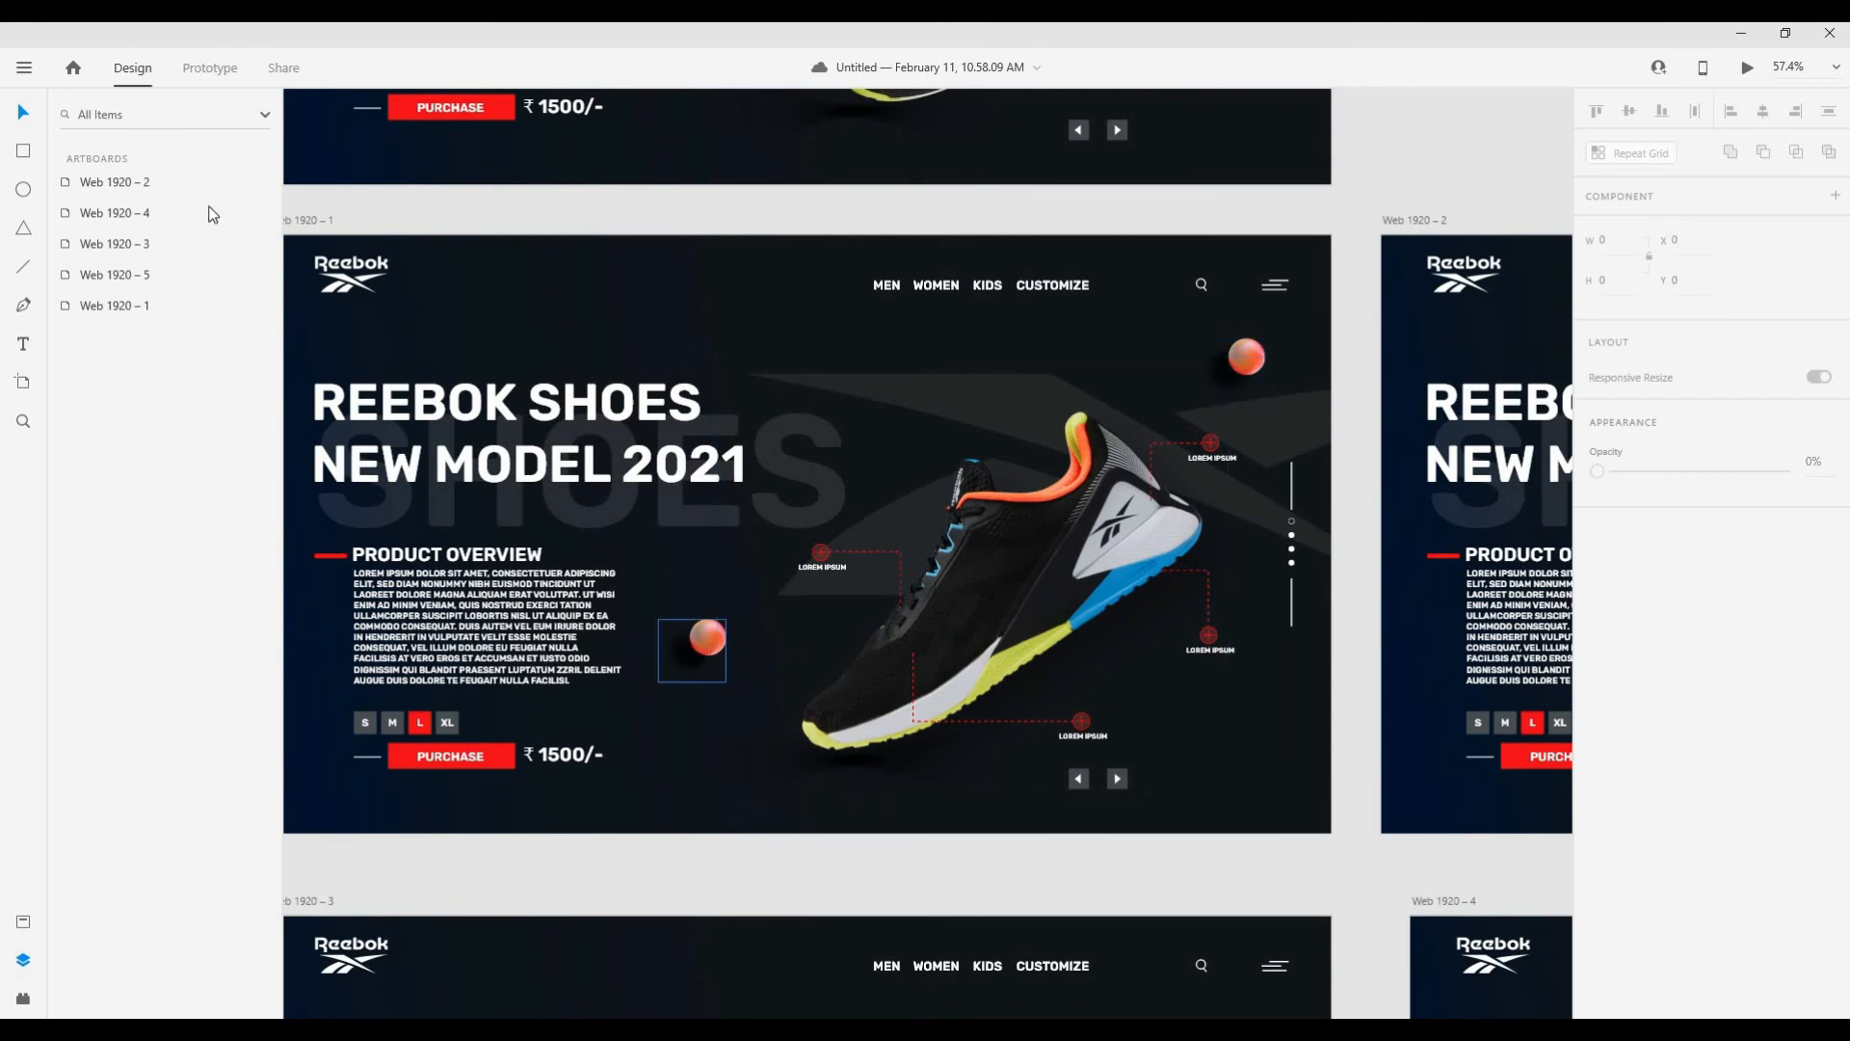
{"action": "left_click", "coordinate": [203, 70]}
{"action": "left_click_drag", "start_coordinate": [1555, 476], "coordinate": [636, 473]}
{"action": "left_click_drag", "start_coordinate": [1256, 472], "coordinate": [1090, 469]}
{"action": "left_click_drag", "start_coordinate": [1250, 373], "coordinate": [1210, 371]}
{"action": "left_click", "coordinate": [826, 621]}
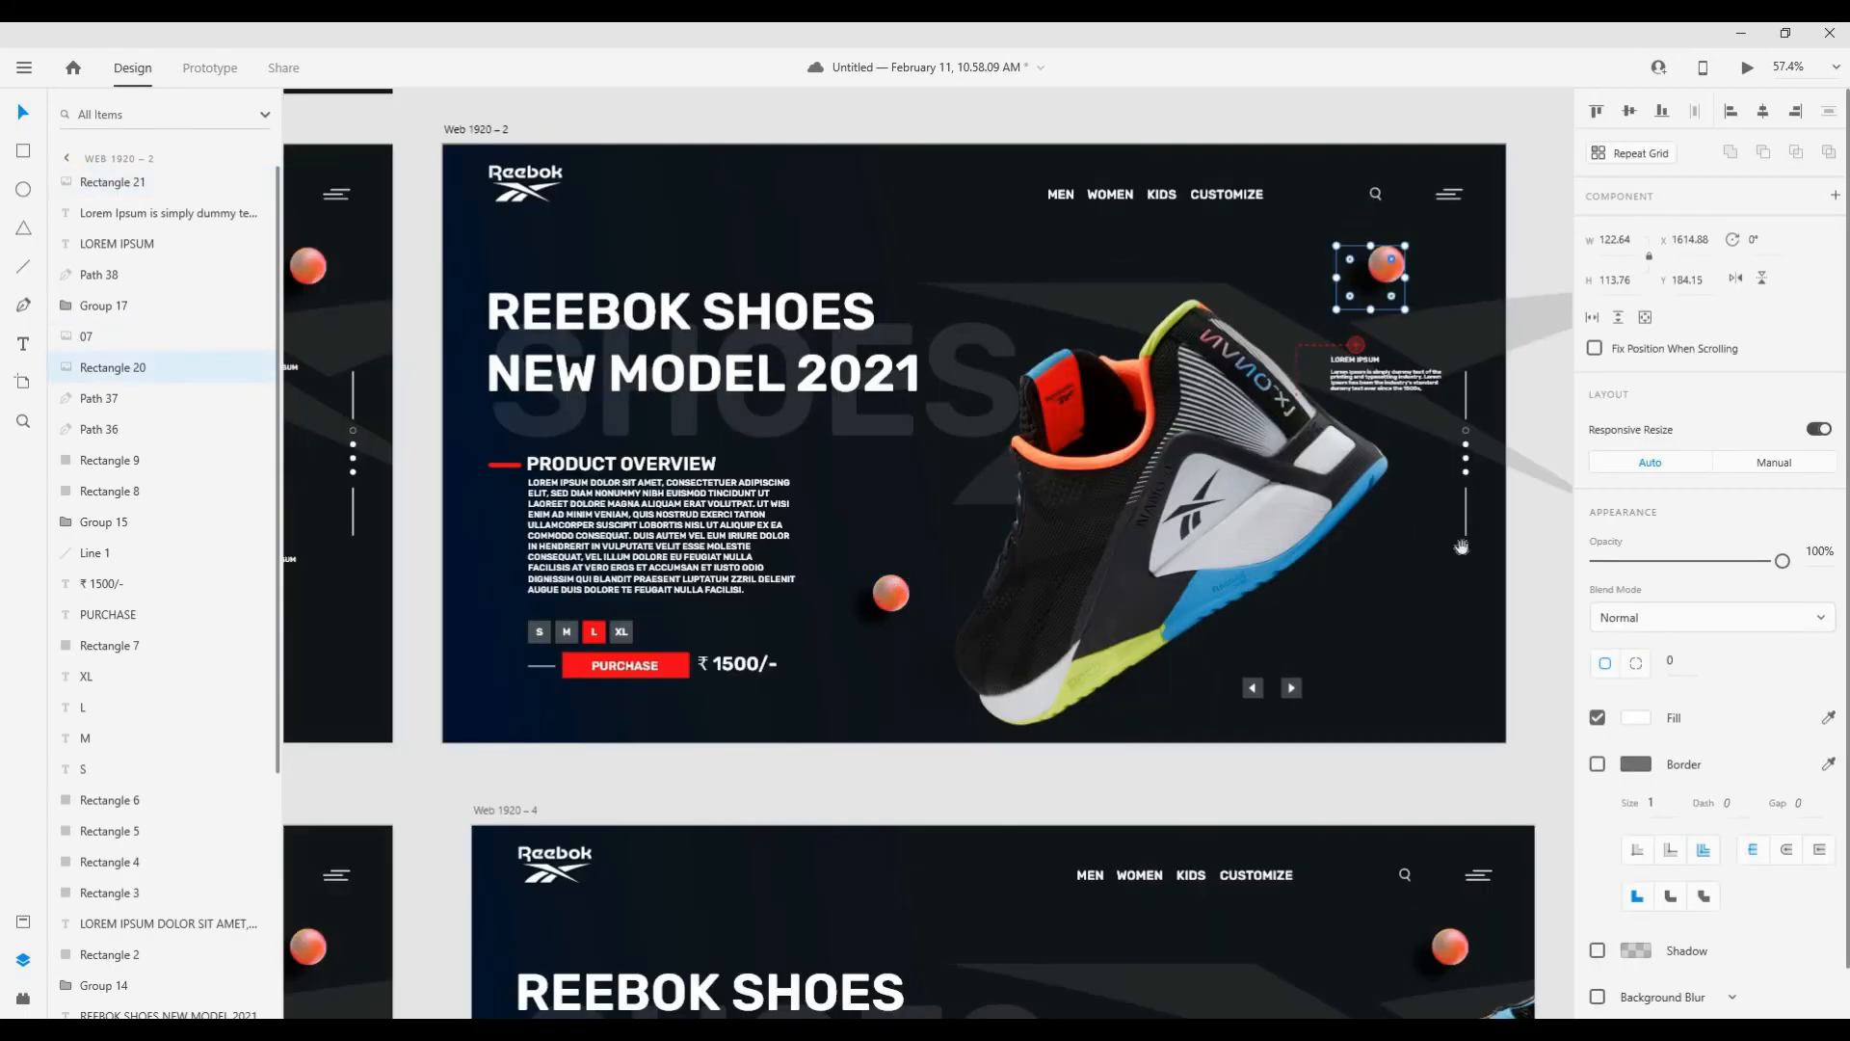
Step: Move the lower sphere on Web 1920 – 3 to about X 637, Y 815 and shift the upper sphere to the left
{"action": "left_click_drag", "start_coordinate": [1461, 546], "coordinate": [1003, 519]}
{"action": "left_click_drag", "start_coordinate": [1265, 513], "coordinate": [1643, 415]}
{"action": "scroll", "coordinate": [1172, 524], "scroll_direction": "down", "scroll_amount": 2}
{"action": "scroll", "coordinate": [805, 609], "scroll_direction": "up", "scroll_amount": 1}
{"action": "left_click_drag", "start_coordinate": [803, 608], "coordinate": [823, 605]}
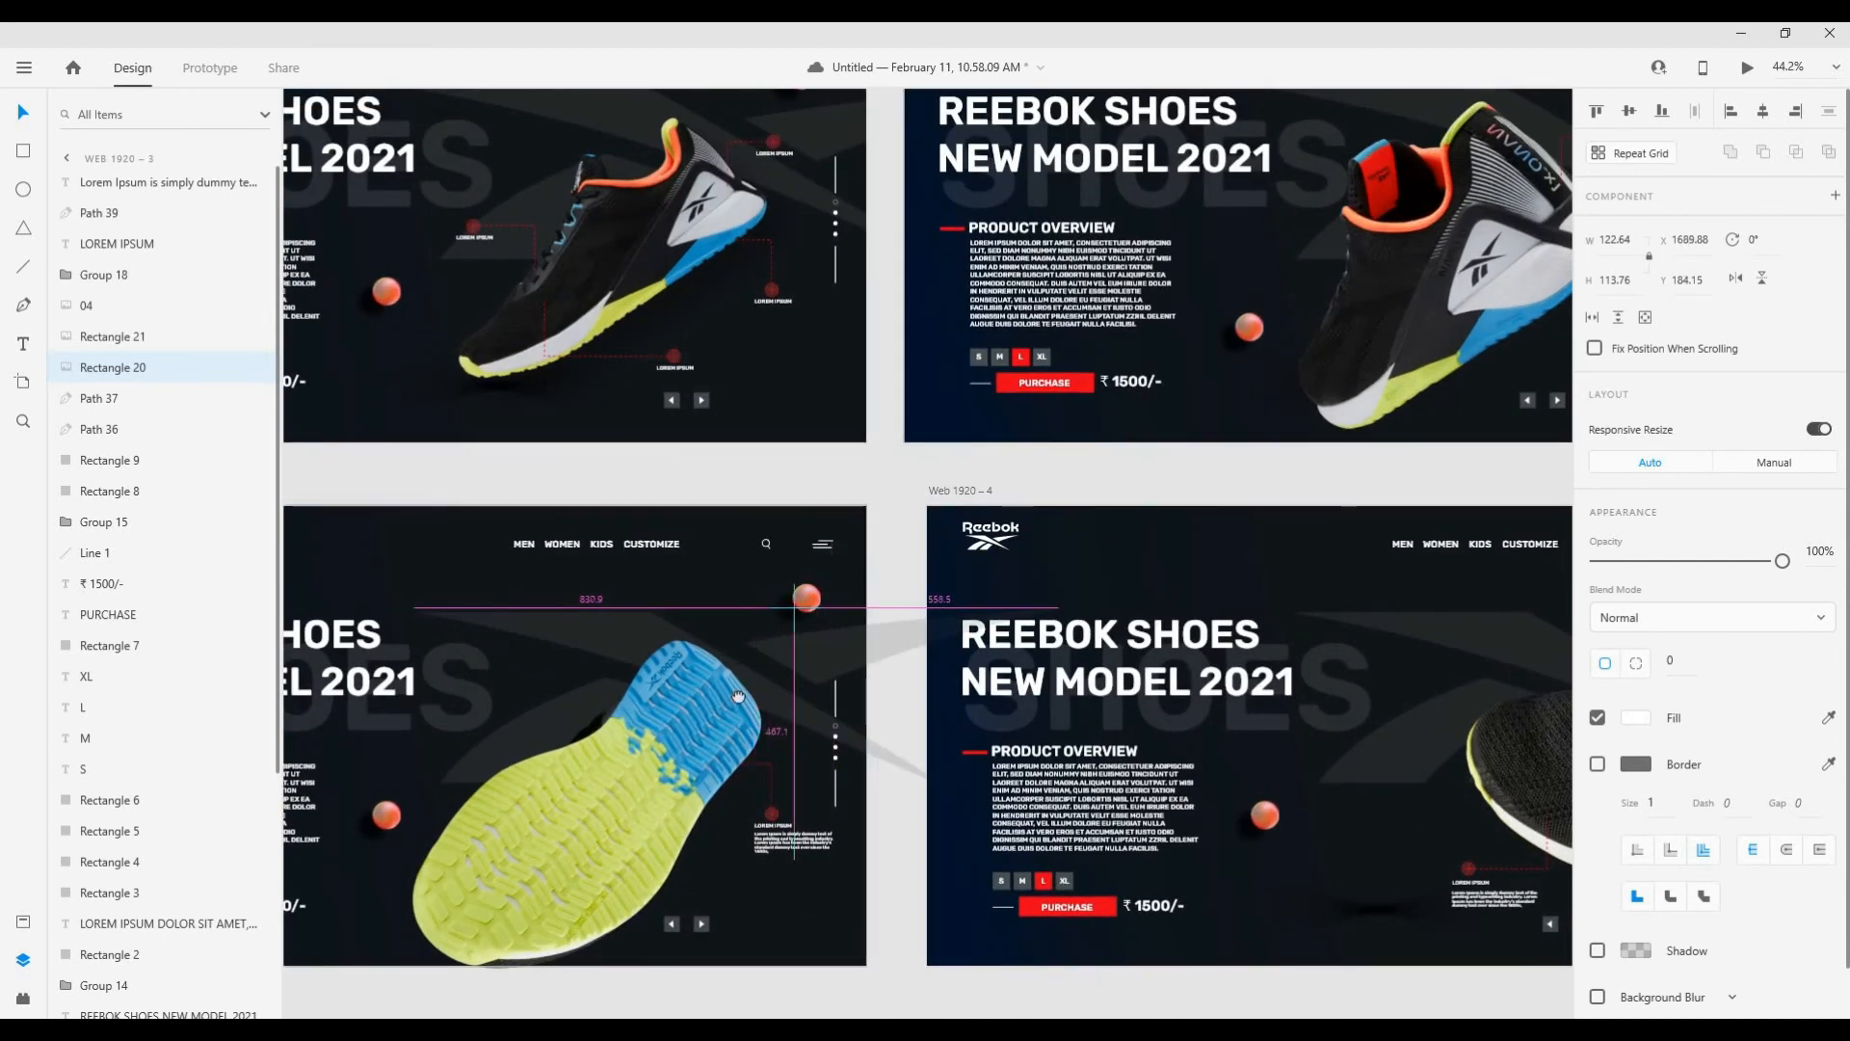
{"action": "left_click_drag", "start_coordinate": [738, 695], "coordinate": [952, 555]}
{"action": "left_click_drag", "start_coordinate": [599, 686], "coordinate": [580, 730]}
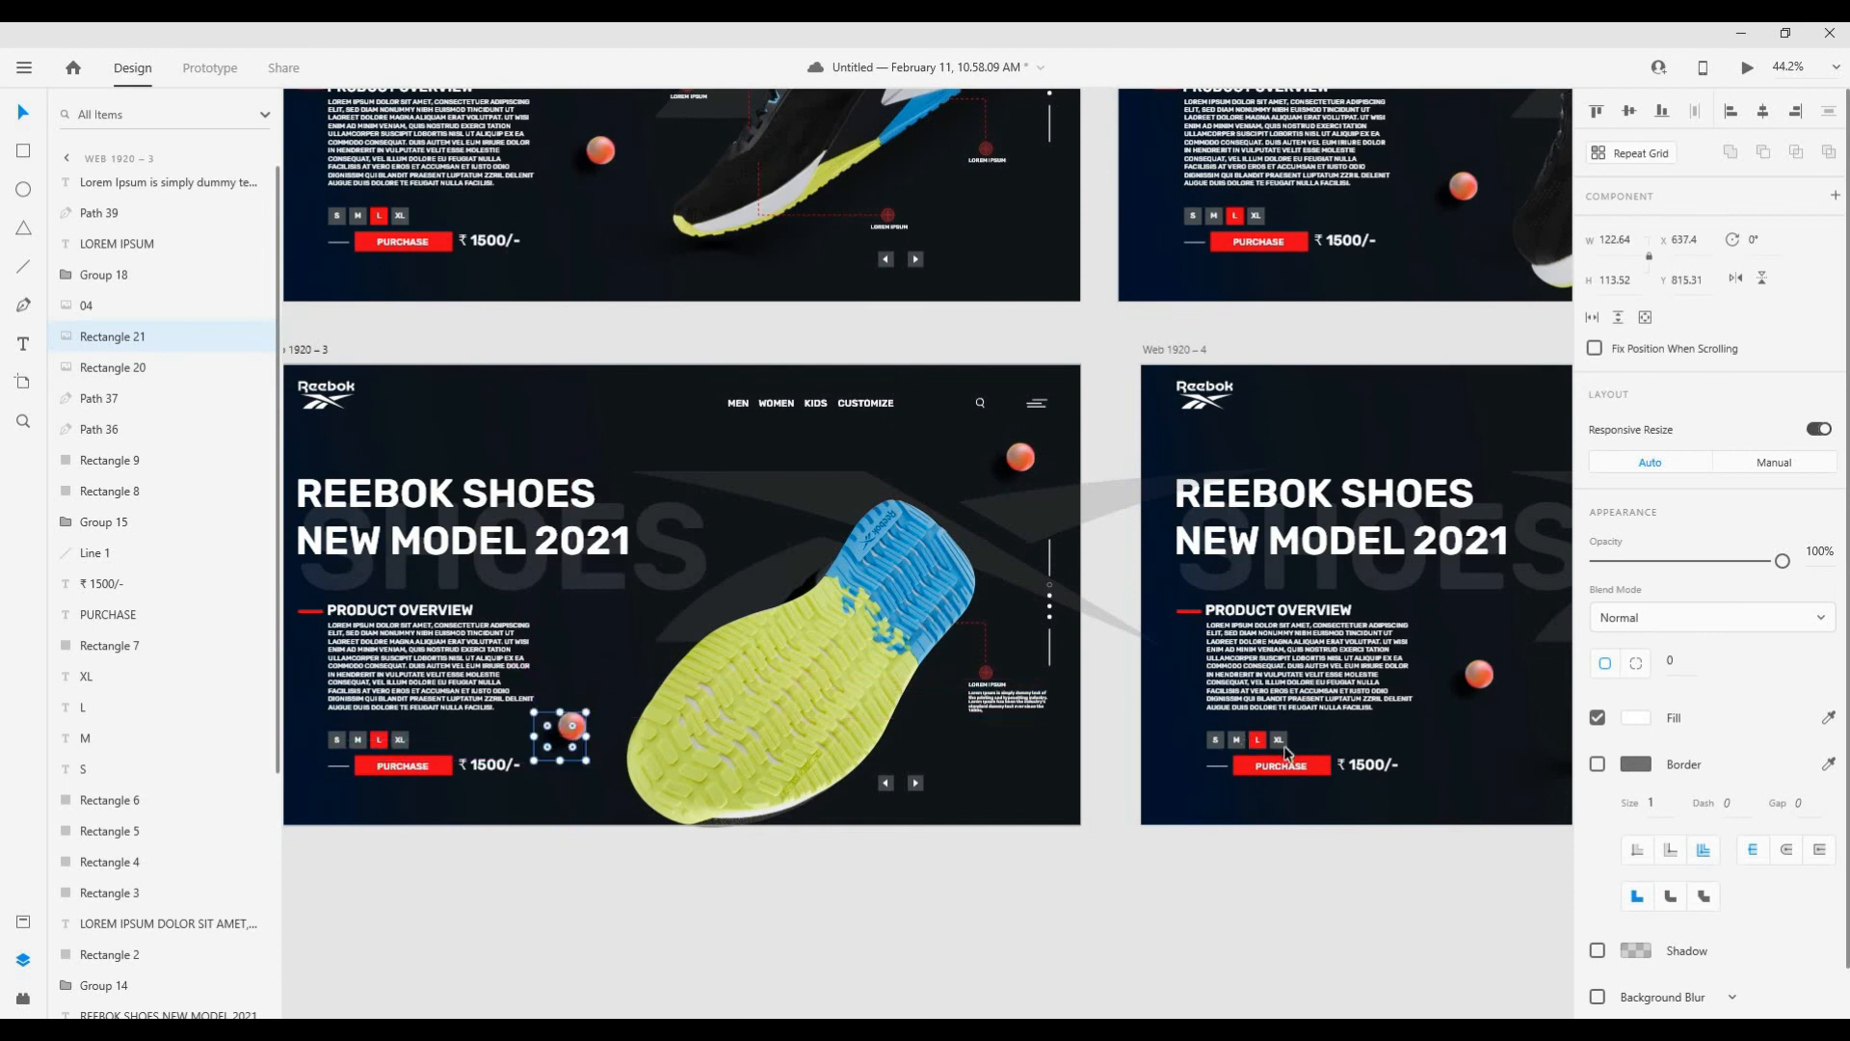
{"action": "left_click_drag", "start_coordinate": [1021, 457], "coordinate": [947, 456]}
{"action": "left_click_drag", "start_coordinate": [1094, 652], "coordinate": [863, 627]}
{"action": "left_click", "coordinate": [1413, 825]}
{"action": "left_click_drag", "start_coordinate": [1359, 628], "coordinate": [1000, 628]}
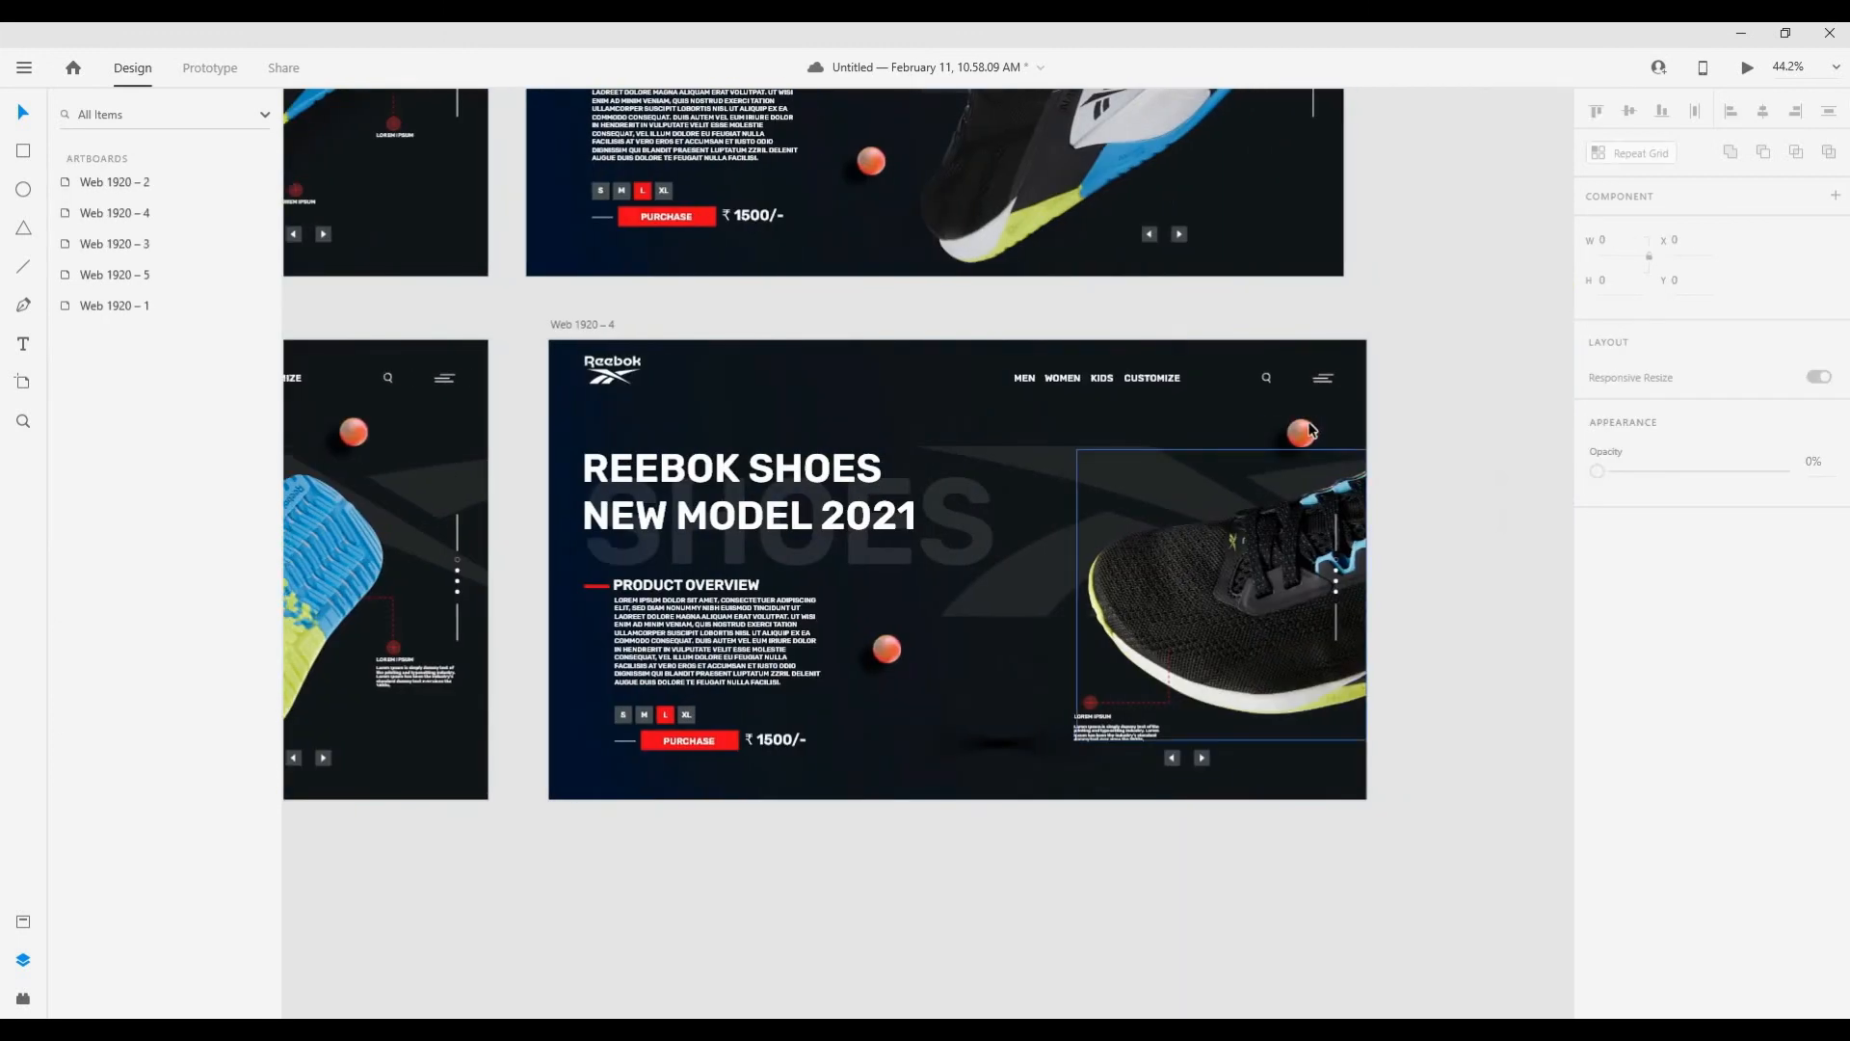
{"action": "left_click_drag", "start_coordinate": [1306, 431], "coordinate": [1218, 456]}
{"action": "left_click_drag", "start_coordinate": [887, 649], "coordinate": [991, 661]}
{"action": "mouse_move", "coordinate": [1206, 463]}
{"action": "left_mouse_down"}
{"action": "mouse_move", "coordinate": [1167, 451]}
{"action": "mouse_move", "coordinate": [1203, 465]}
{"action": "left_mouse_up"}
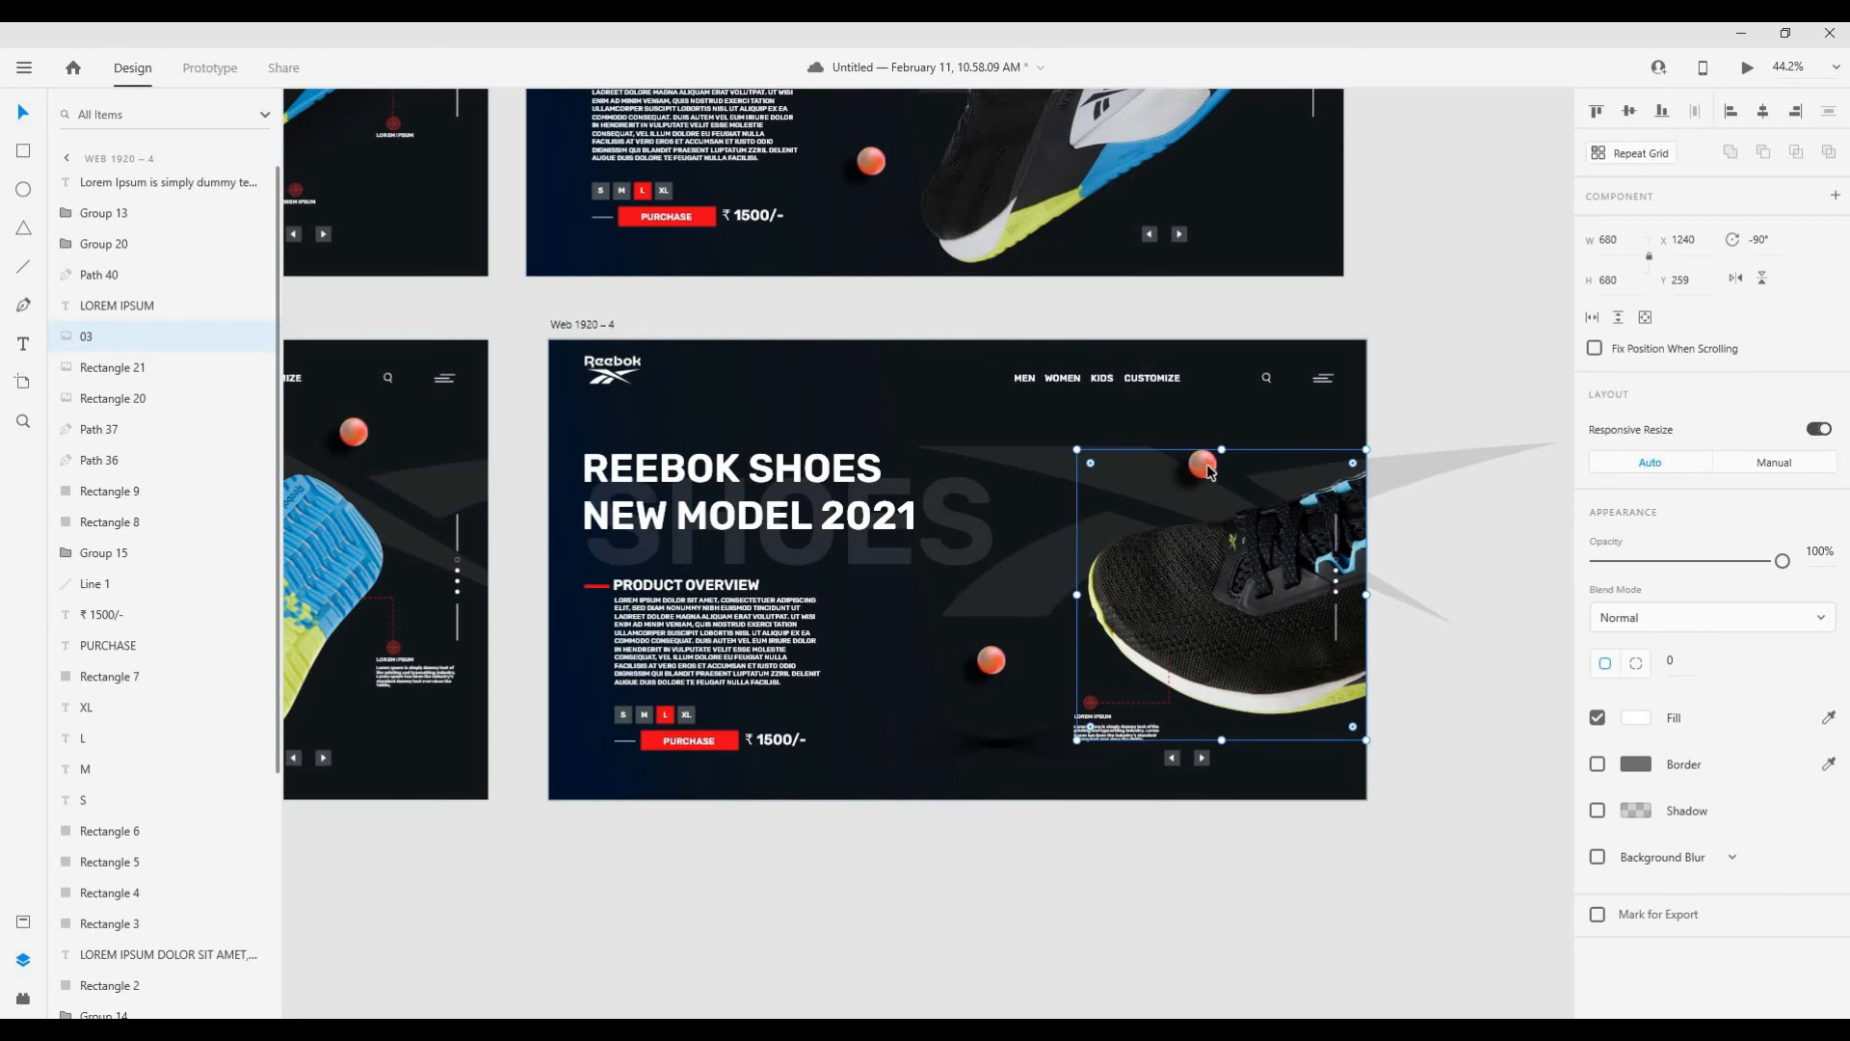
{"action": "key", "text": "ctrl+z"}
{"action": "key", "text": "ctrl+z"}
{"action": "key", "text": "ctrl+z"}
{"action": "key", "text": "ctrl+z"}
Step: Shift the upper sphere on Web 1920 – 4 to the left and move the lower sphere to about X 960, Y 771
{"action": "left_click_drag", "start_coordinate": [1288, 436], "coordinate": [1219, 434]}
{"action": "left_click_drag", "start_coordinate": [908, 662], "coordinate": [991, 695]}
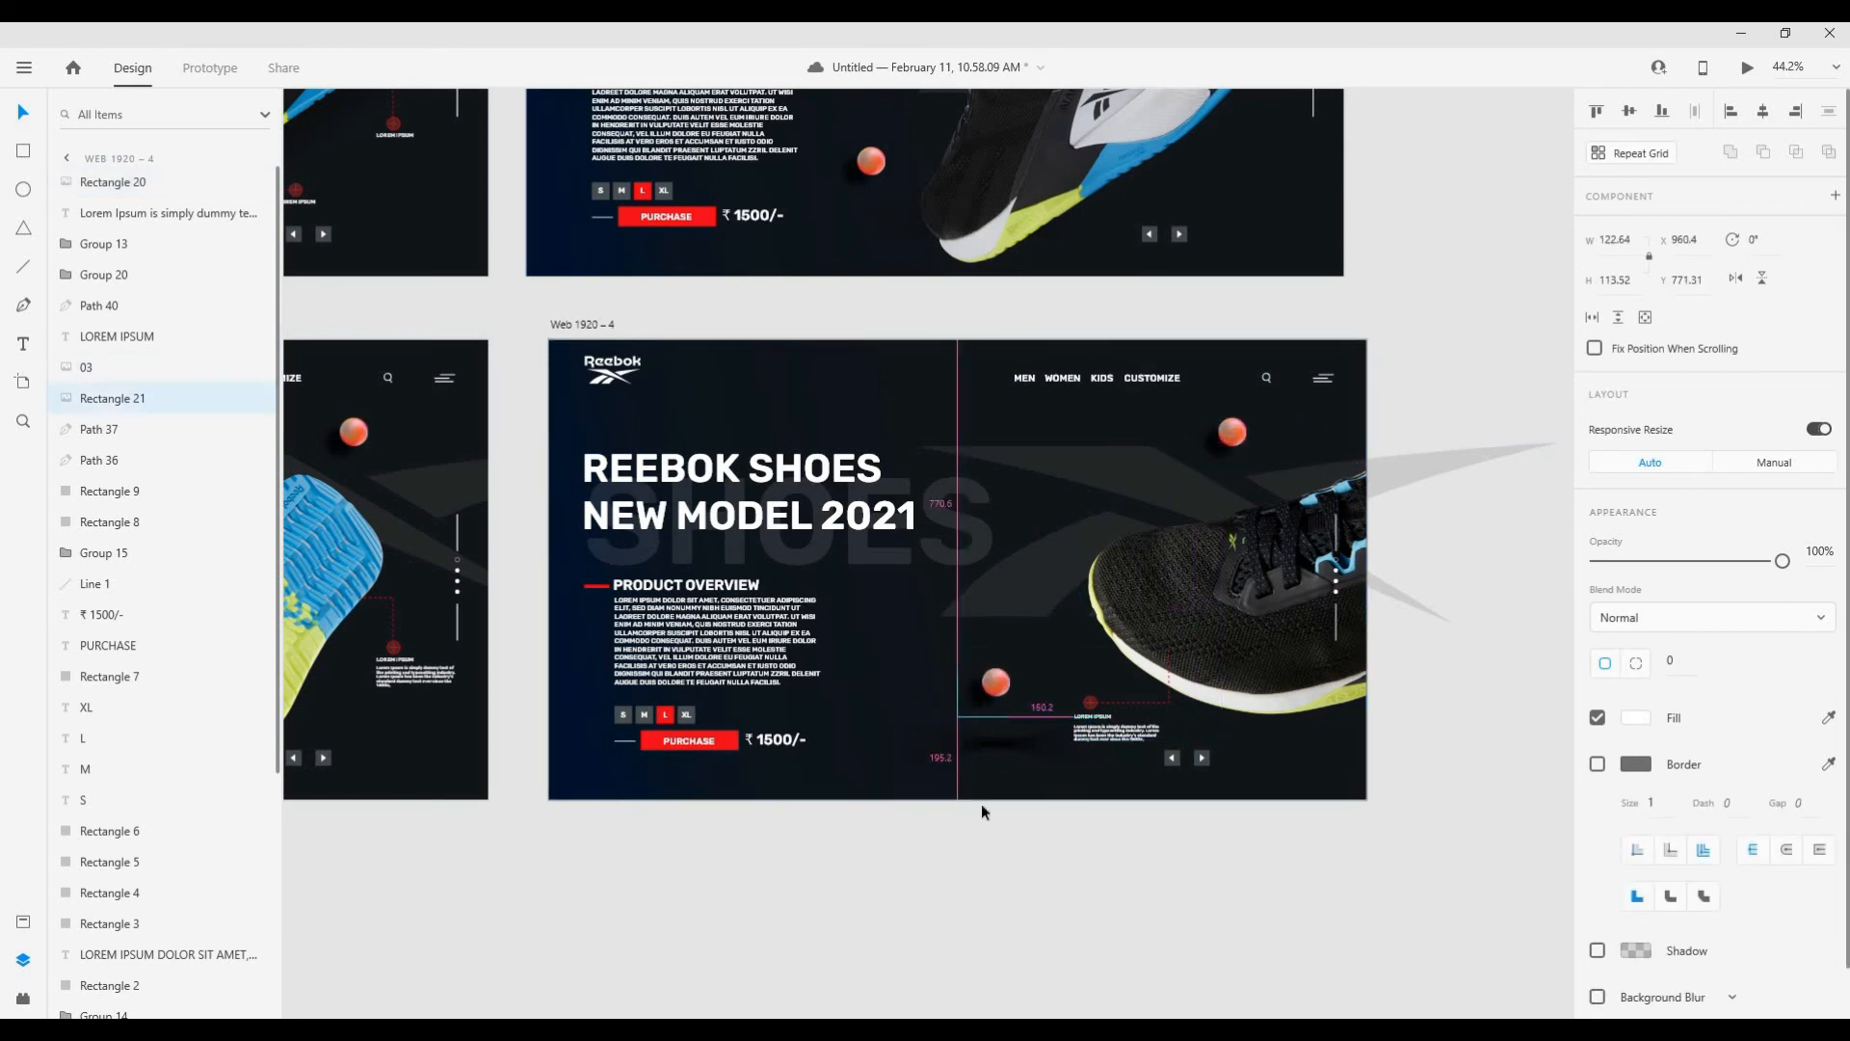
{"action": "left_click", "coordinate": [998, 545]}
{"action": "scroll", "coordinate": [997, 542], "scroll_direction": "down", "scroll_amount": 3}
{"action": "left_click_drag", "start_coordinate": [356, 326], "coordinate": [723, 824]}
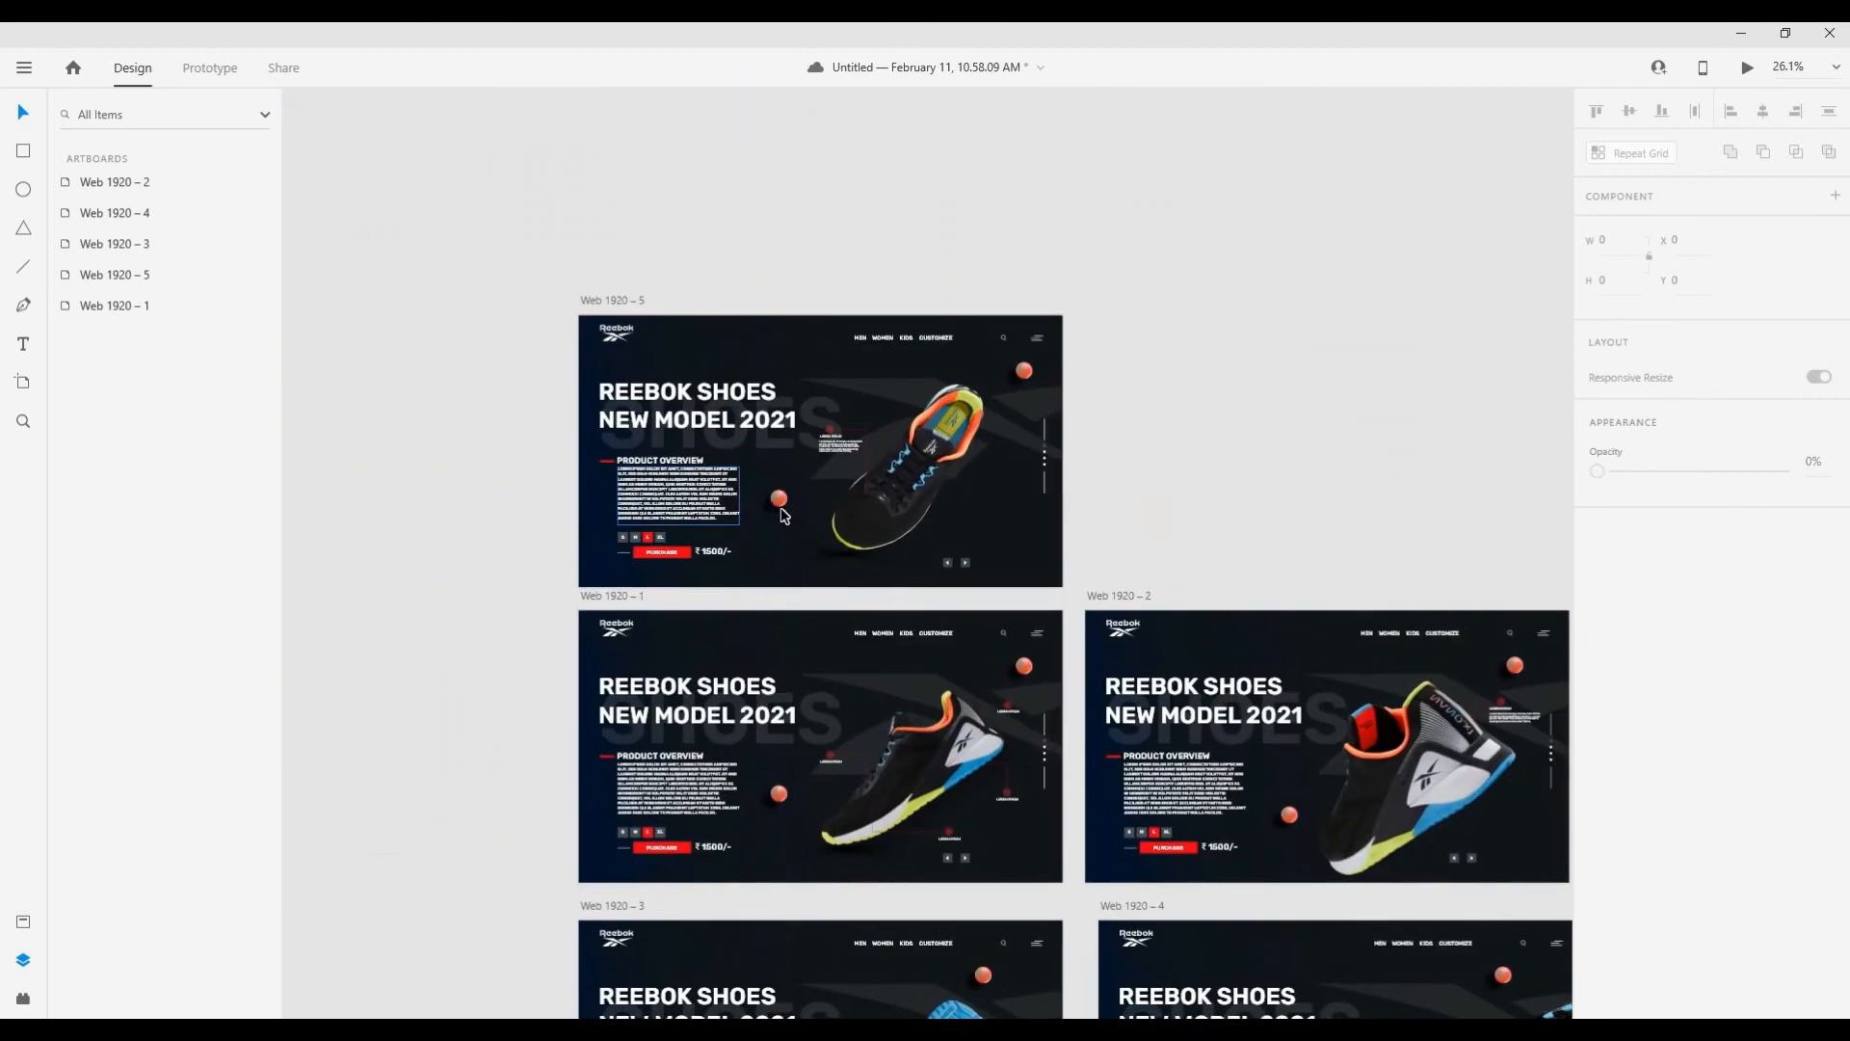
Step: Move the lower sphere on Web 1920 – 5 down and to the right, and the upper sphere to about X 1676, Y 323
{"action": "scroll", "coordinate": [784, 515], "scroll_direction": "up", "scroll_amount": 4}
{"action": "left_click", "coordinate": [786, 495]}
{"action": "left_click_drag", "start_coordinate": [786, 495], "coordinate": [827, 549]}
{"action": "left_click", "coordinate": [1334, 216]}
{"action": "left_click_drag", "start_coordinate": [1334, 216], "coordinate": [1353, 292]}
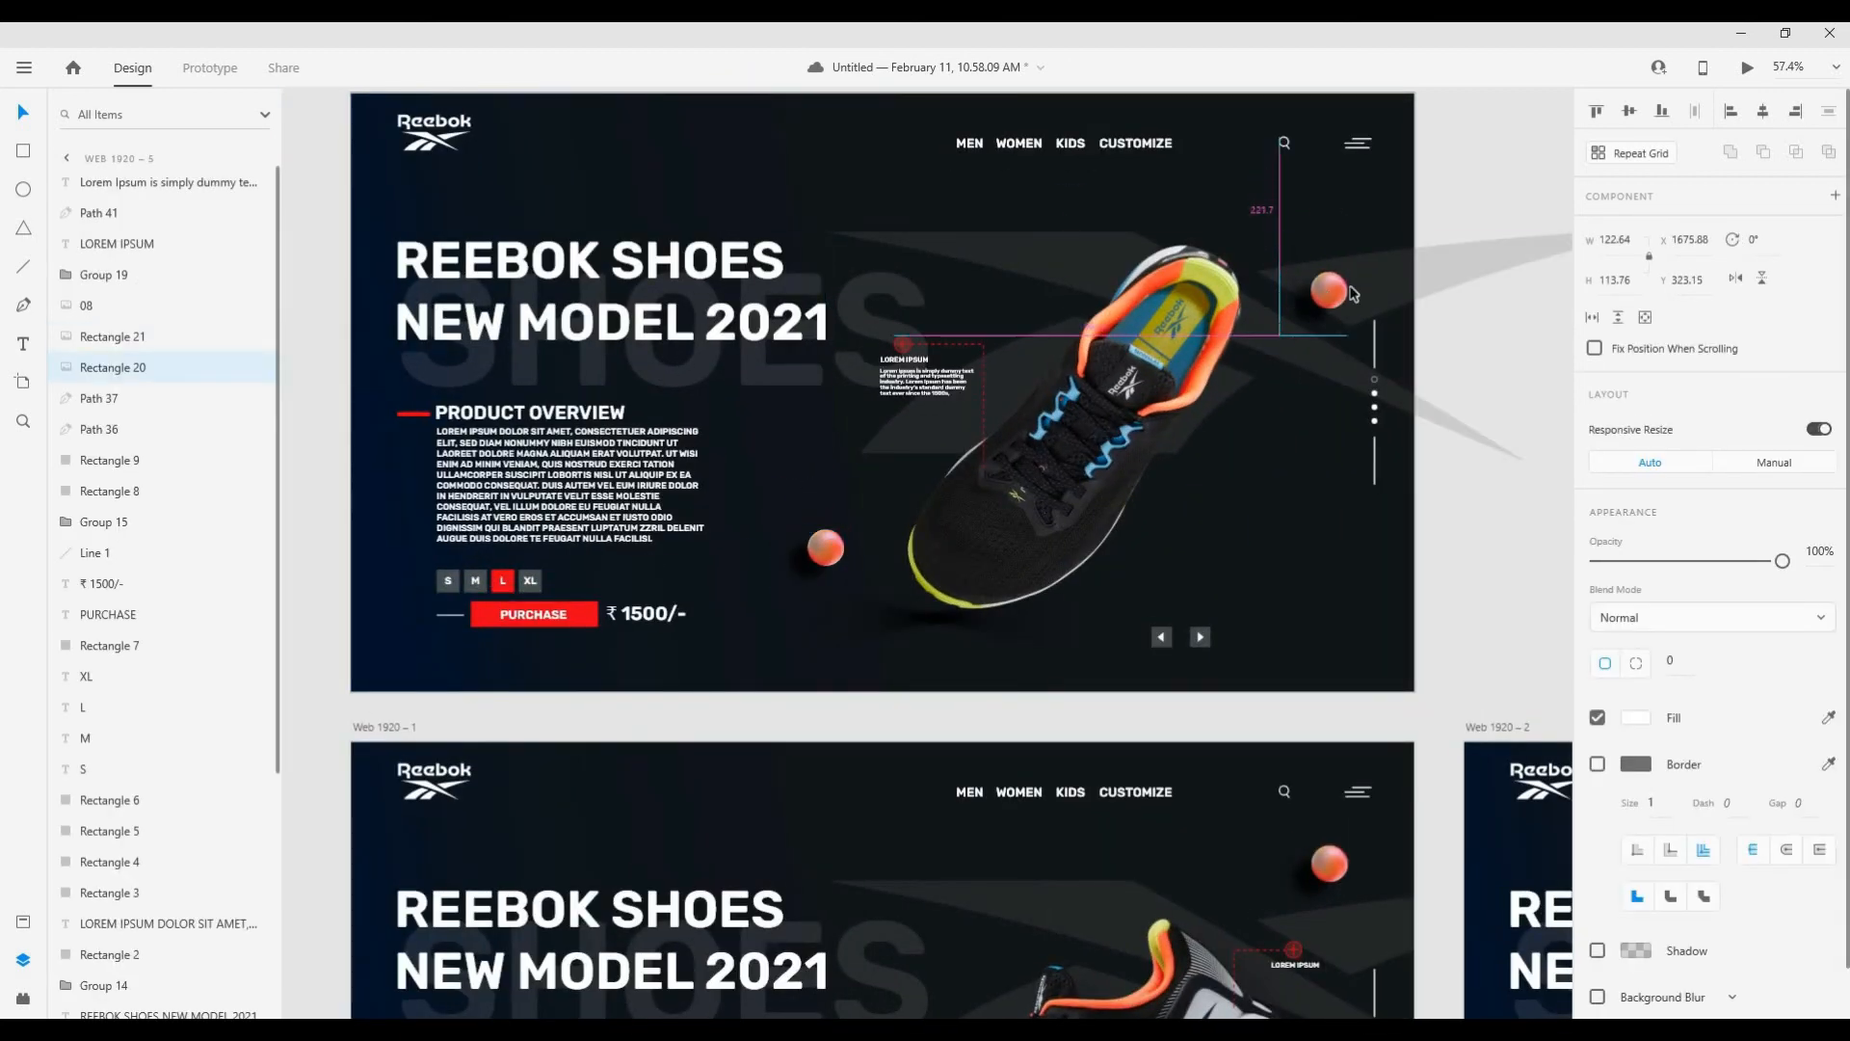
{"action": "left_click", "coordinate": [1458, 184]}
{"action": "scroll", "coordinate": [747, 442], "scroll_direction": "down", "scroll_amount": 2}
Step: Preview the prototype, trigger each callout marker on the side-view shoe to check the sphere and shoe transitions, and close the preview
{"action": "left_click", "coordinate": [209, 67]}
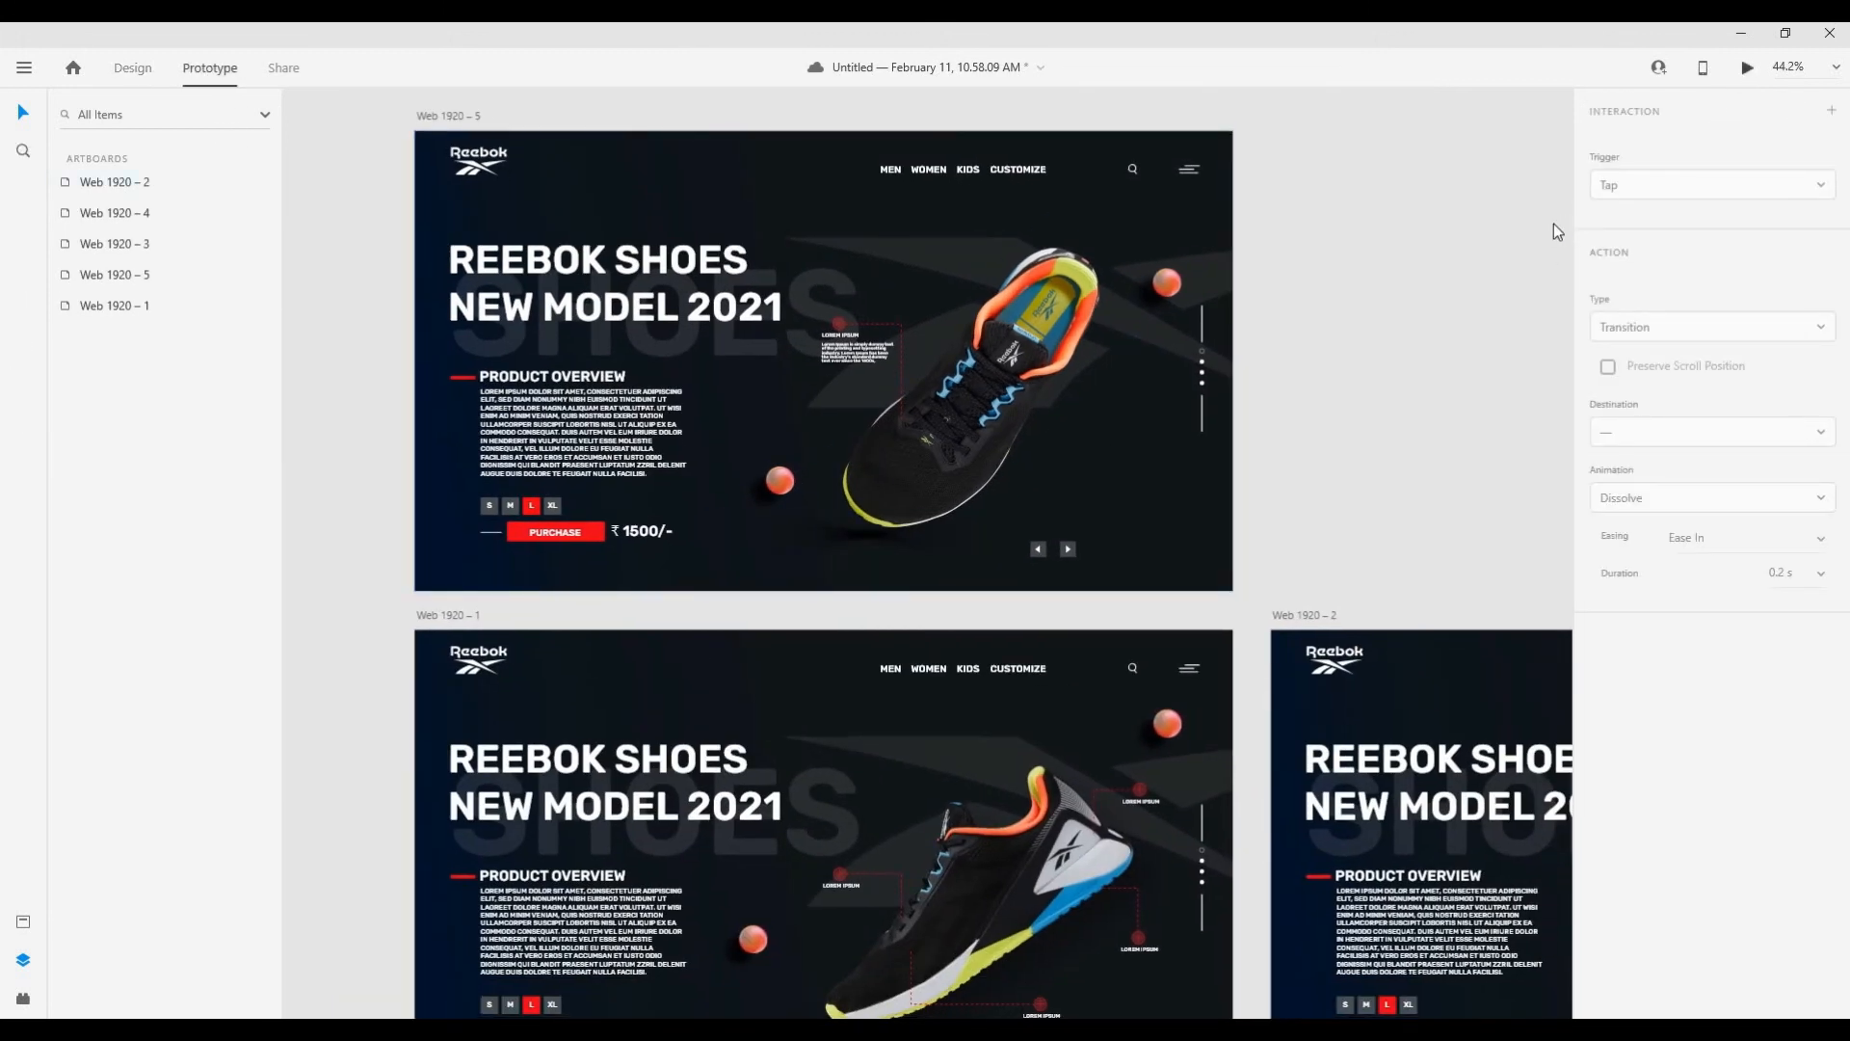
{"action": "key", "text": "ctrl+Return"}
{"action": "left_click", "coordinate": [1047, 478]}
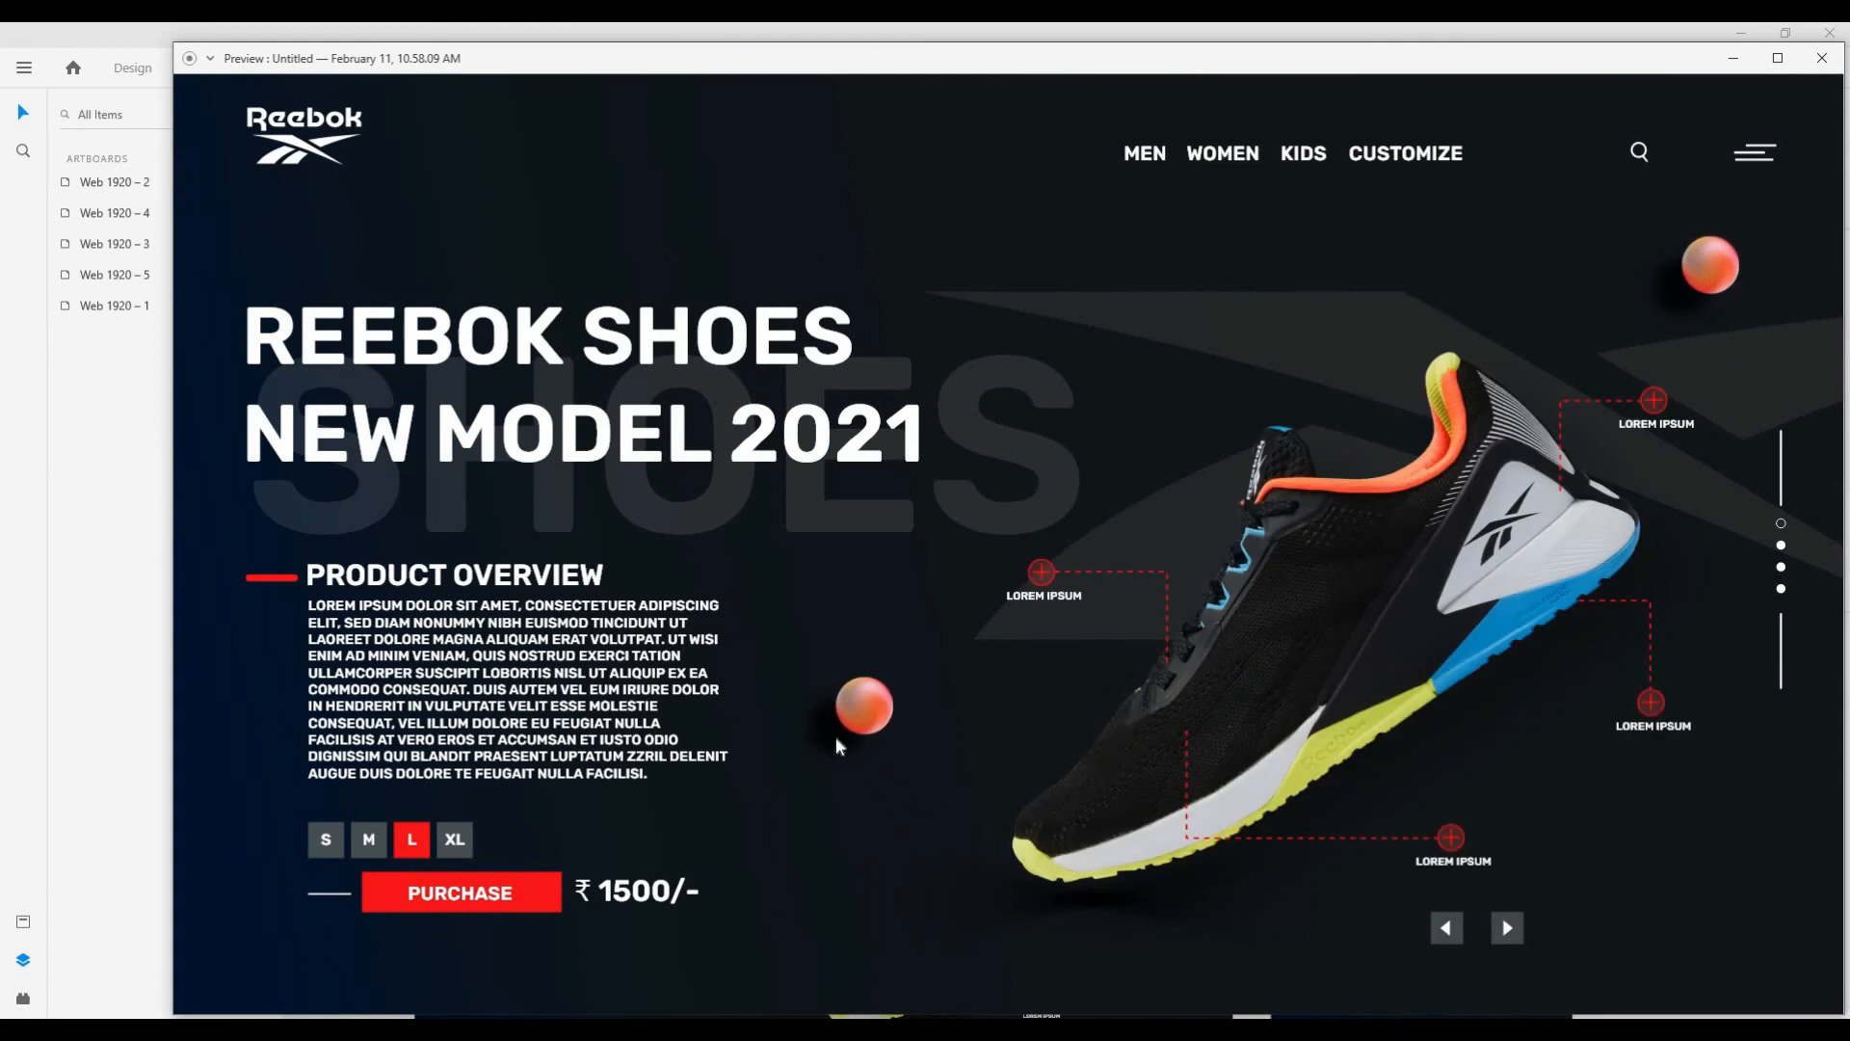
{"action": "left_click", "coordinate": [1452, 845]}
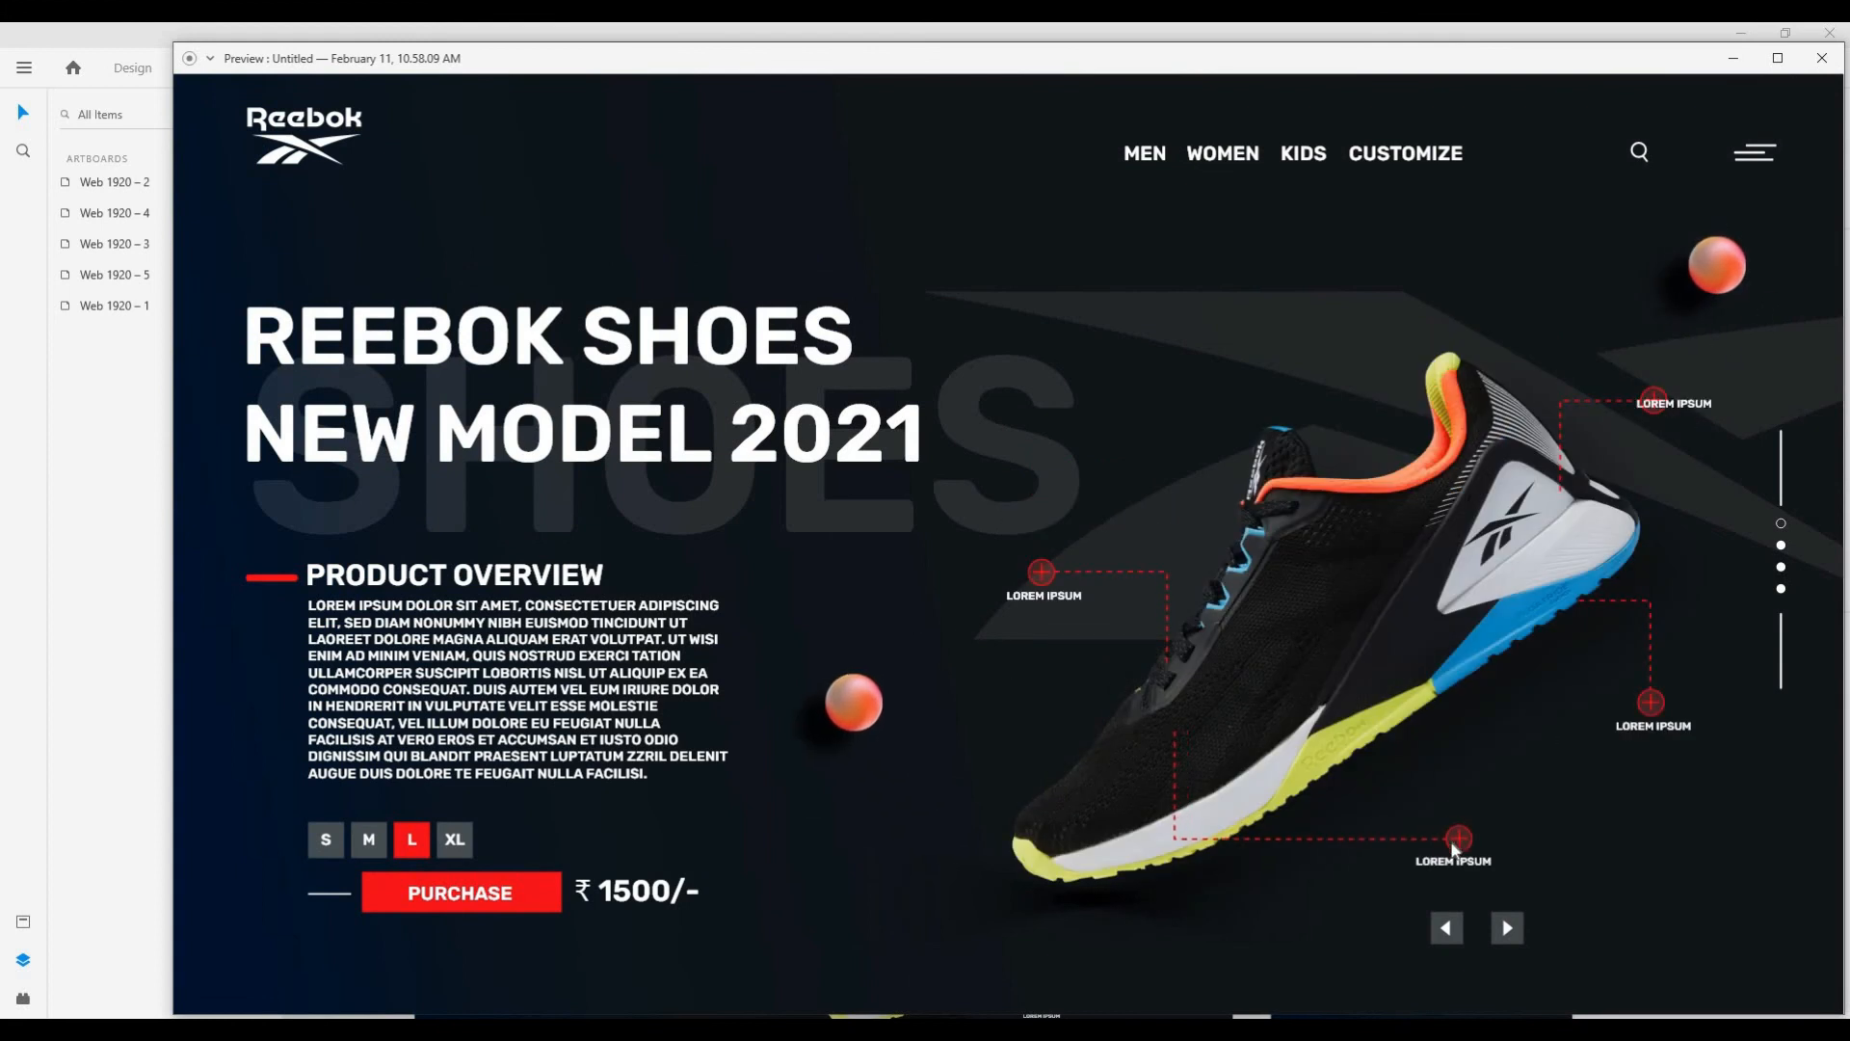
{"action": "left_click", "coordinate": [1281, 812]}
{"action": "left_click", "coordinate": [1650, 400]}
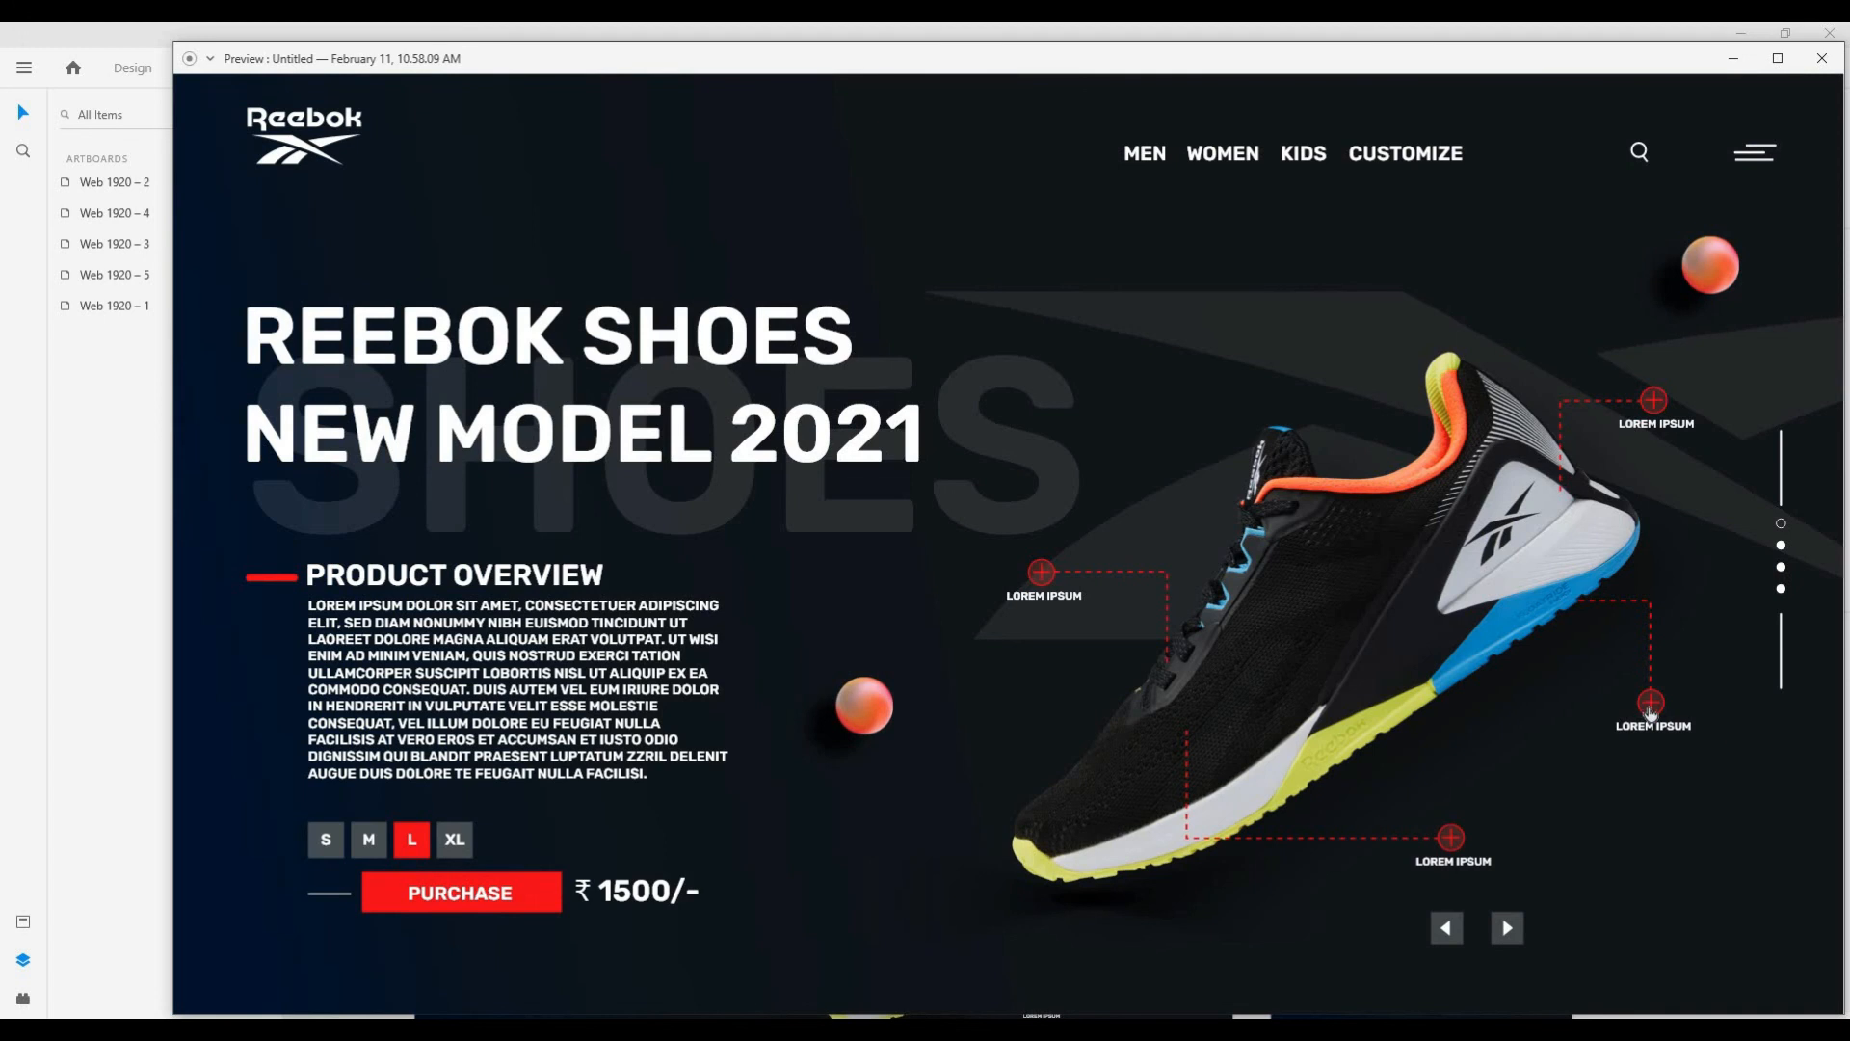
{"action": "left_click", "coordinate": [1648, 707]}
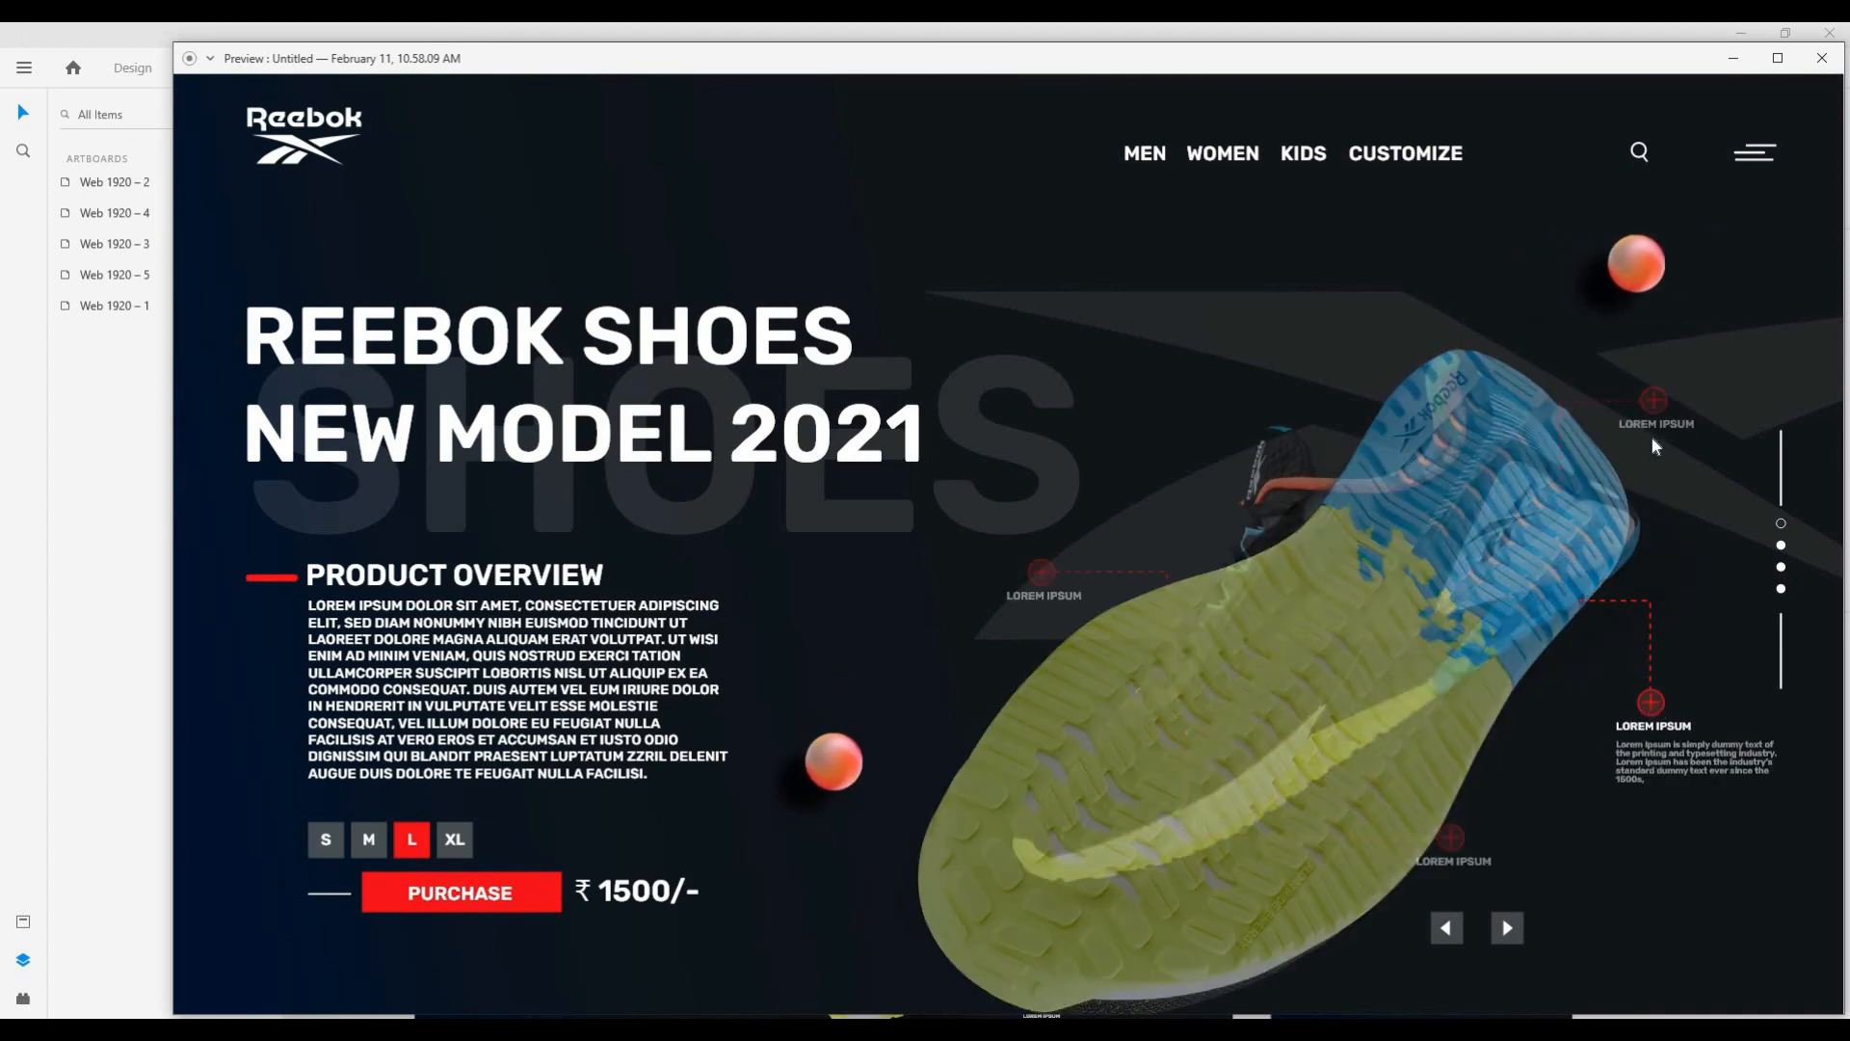
{"action": "mouse_move", "coordinate": [1653, 357]}
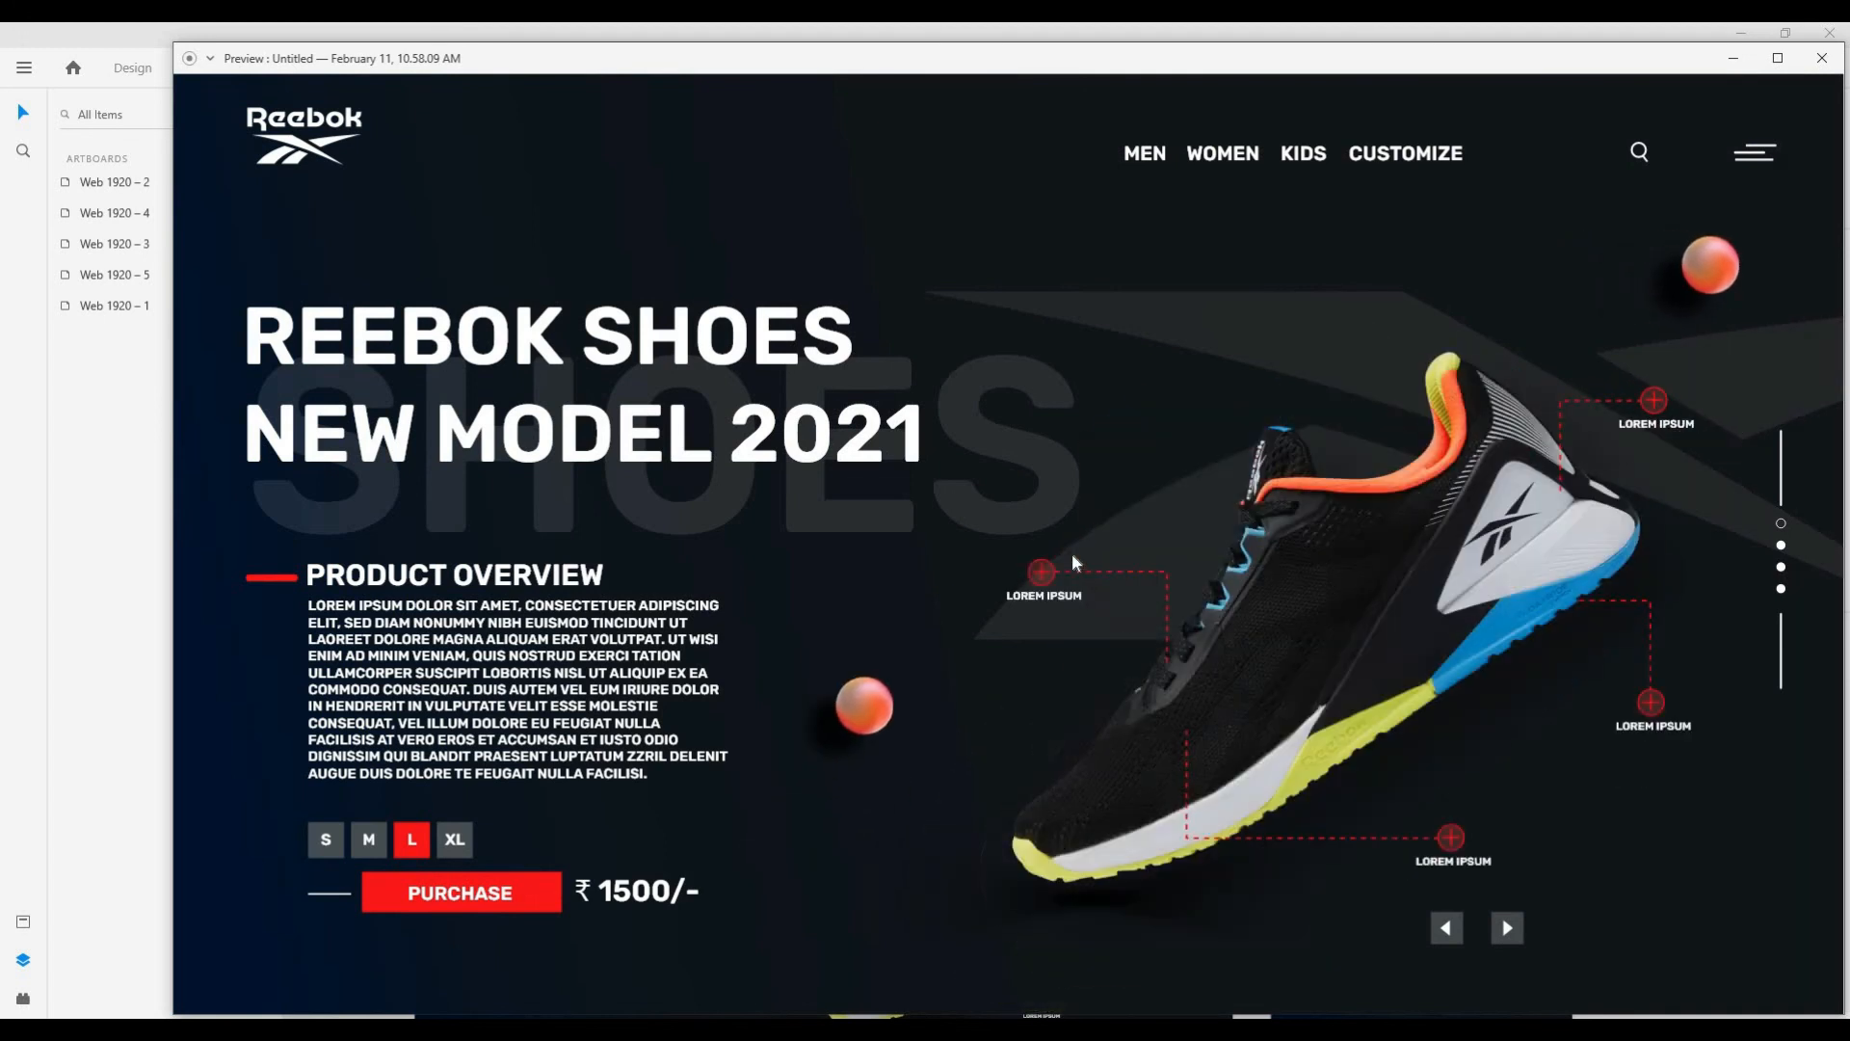
{"action": "mouse_move", "coordinate": [1050, 528]}
{"action": "left_click", "coordinate": [1821, 58]}
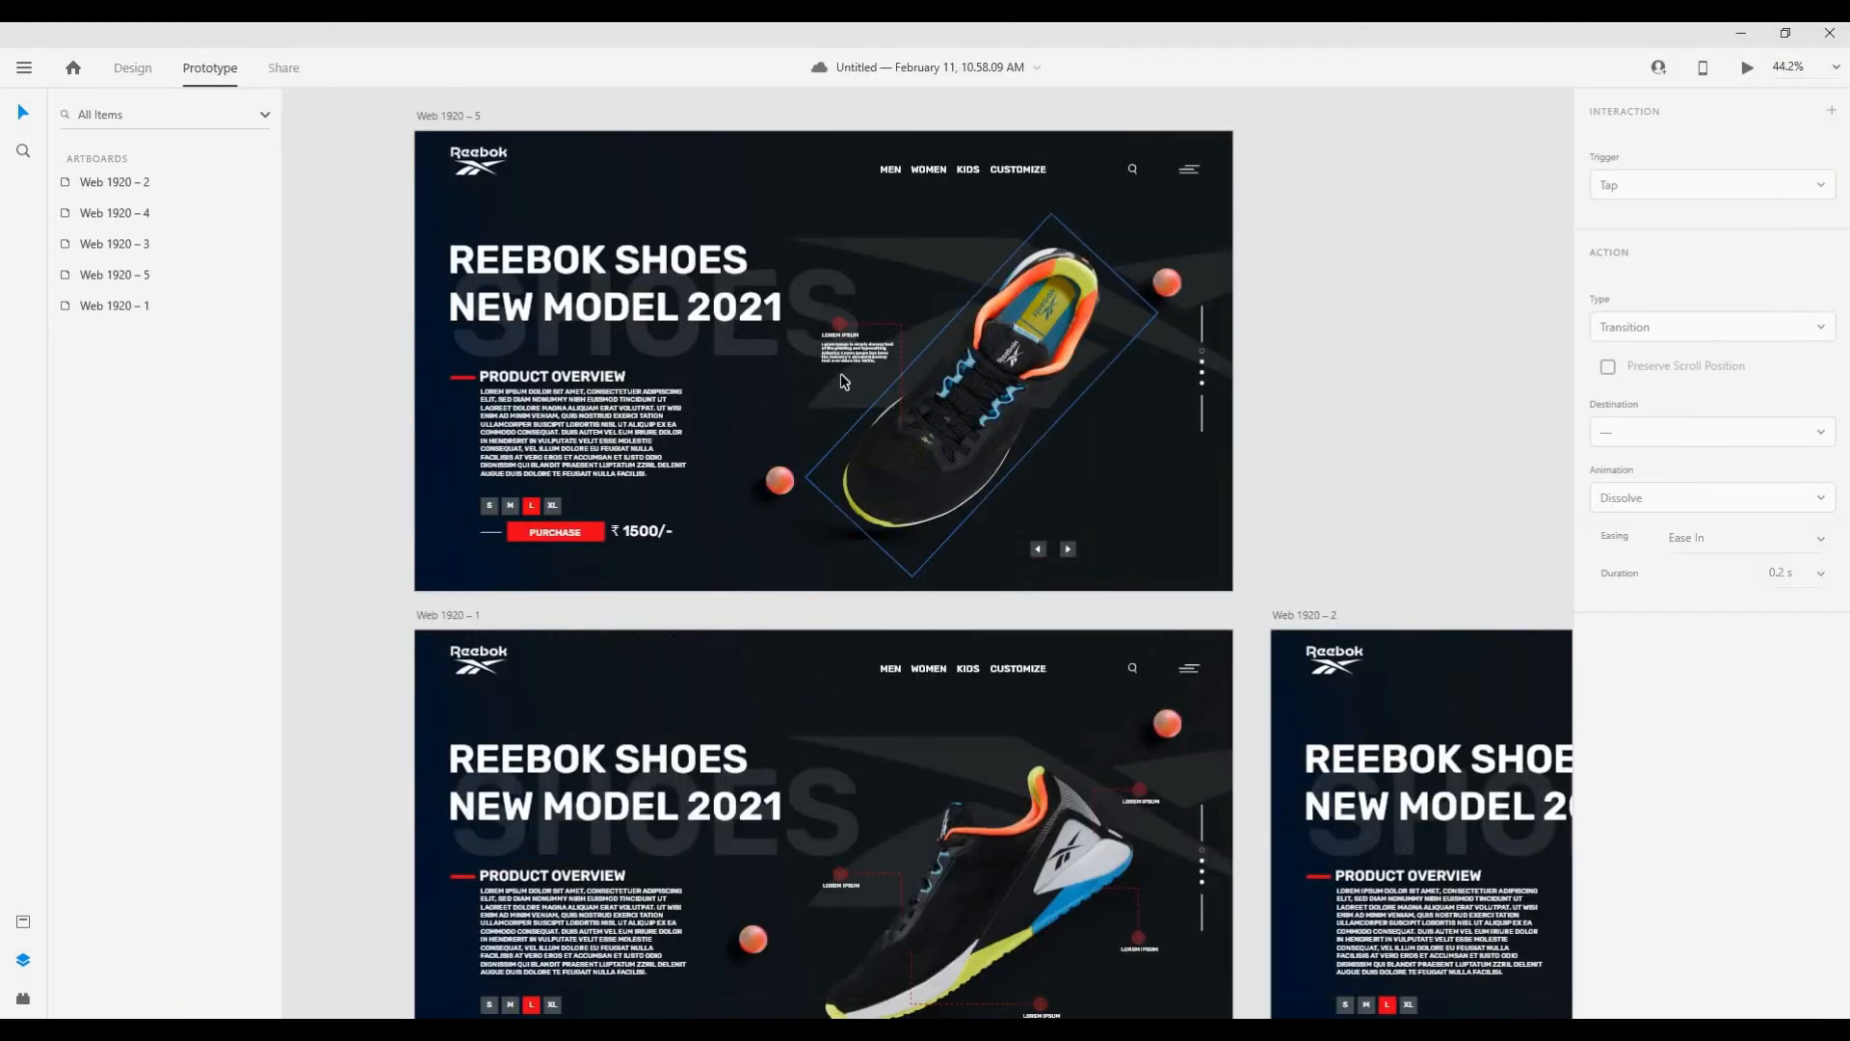
Step: Review all five Web 1920 artboards, examining the shoe views, callouts and sphere positions
{"action": "scroll", "coordinate": [828, 383], "scroll_direction": "down", "scroll_amount": 3}
{"action": "scroll", "coordinate": [818, 389], "scroll_direction": "down", "scroll_amount": 2}
{"action": "left_click_drag", "start_coordinate": [1291, 675], "coordinate": [1141, 517]}
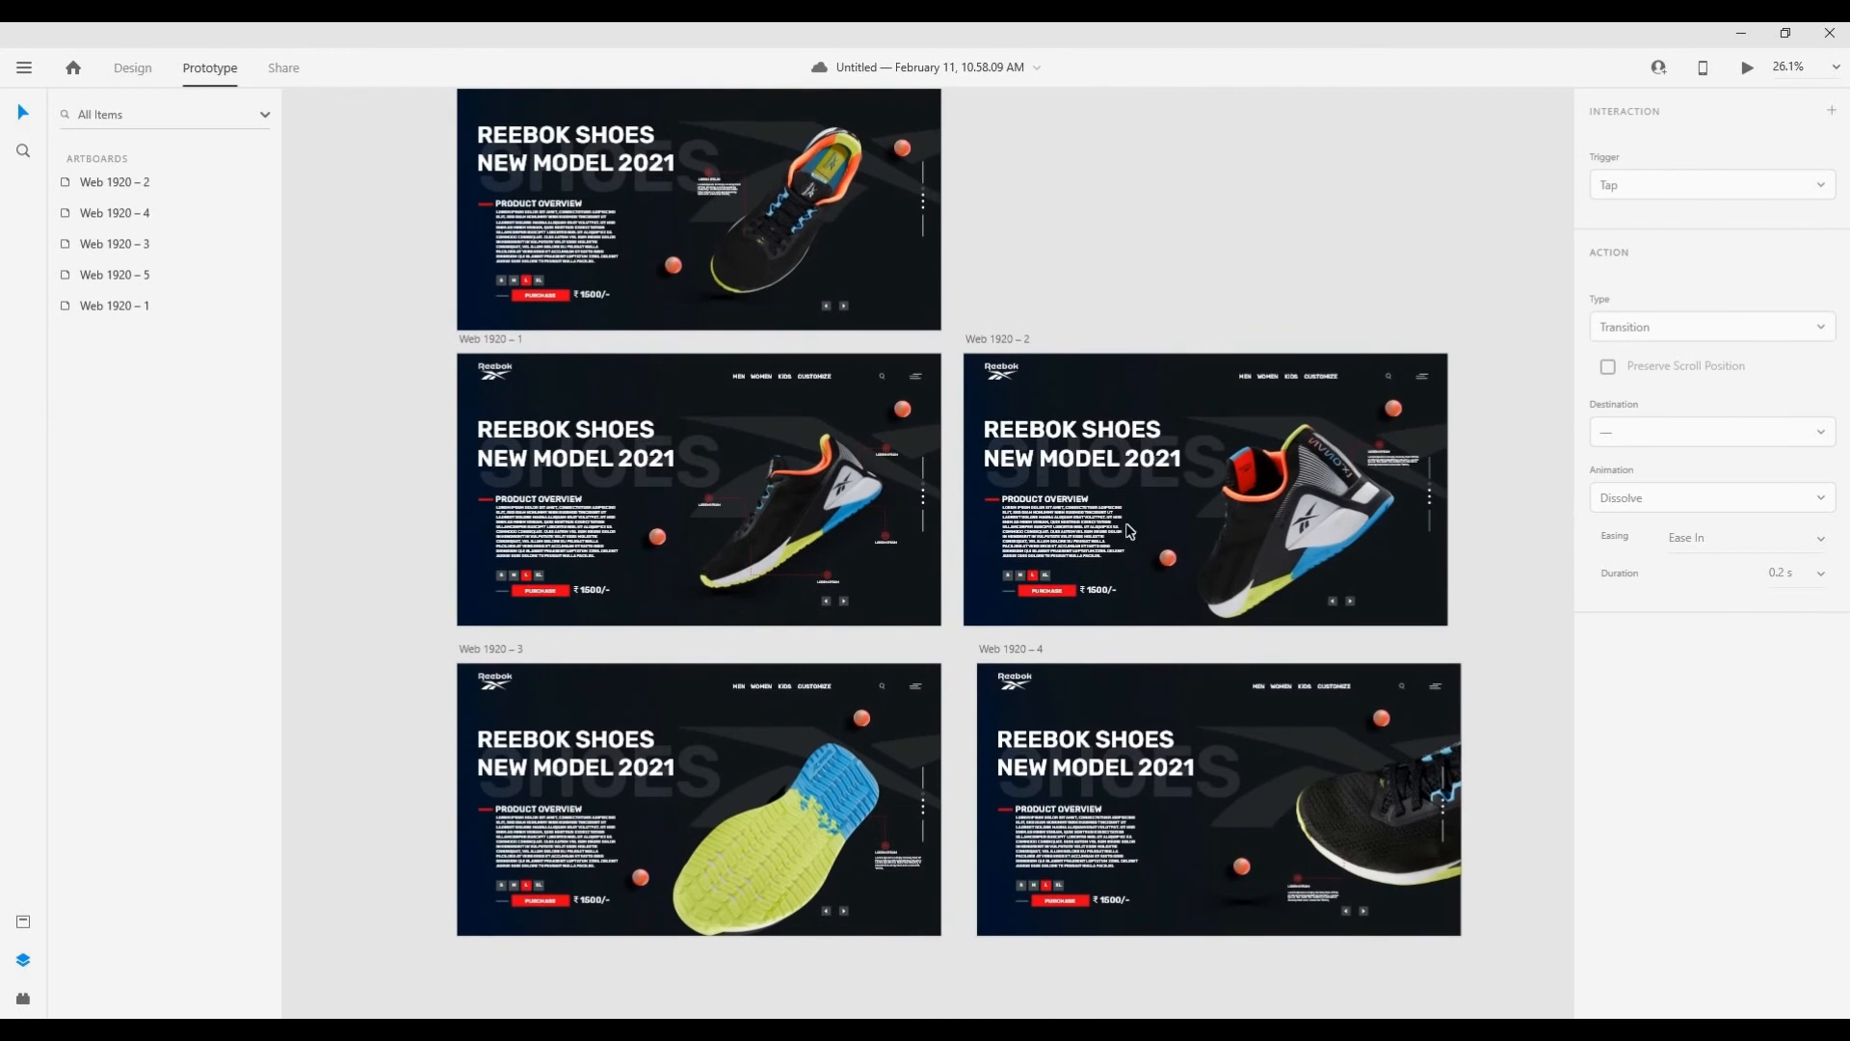
{"action": "scroll", "coordinate": [1141, 517], "scroll_direction": "up", "scroll_amount": 4}
{"action": "scroll", "coordinate": [1063, 403], "scroll_direction": "down", "scroll_amount": 4}
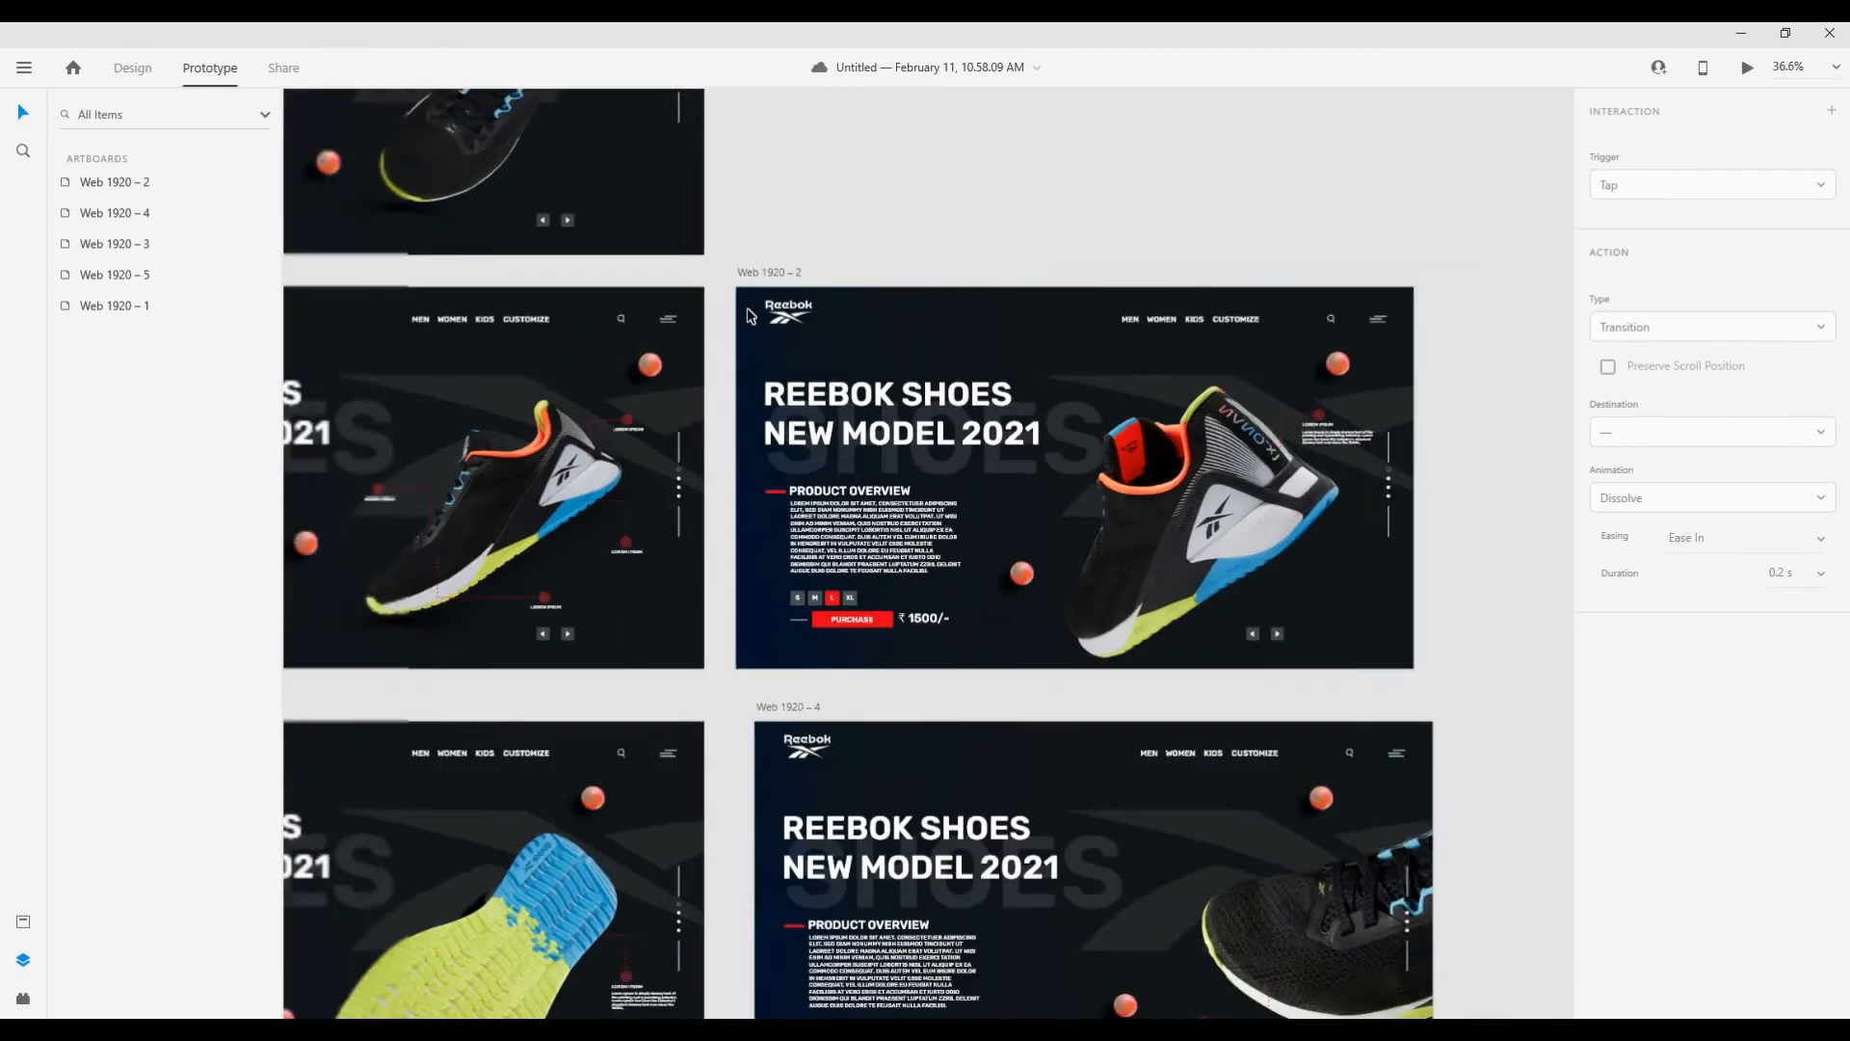
{"action": "scroll", "coordinate": [1049, 350], "scroll_direction": "up", "scroll_amount": 1}
{"action": "scroll", "coordinate": [449, 362], "scroll_direction": "up", "scroll_amount": 4}
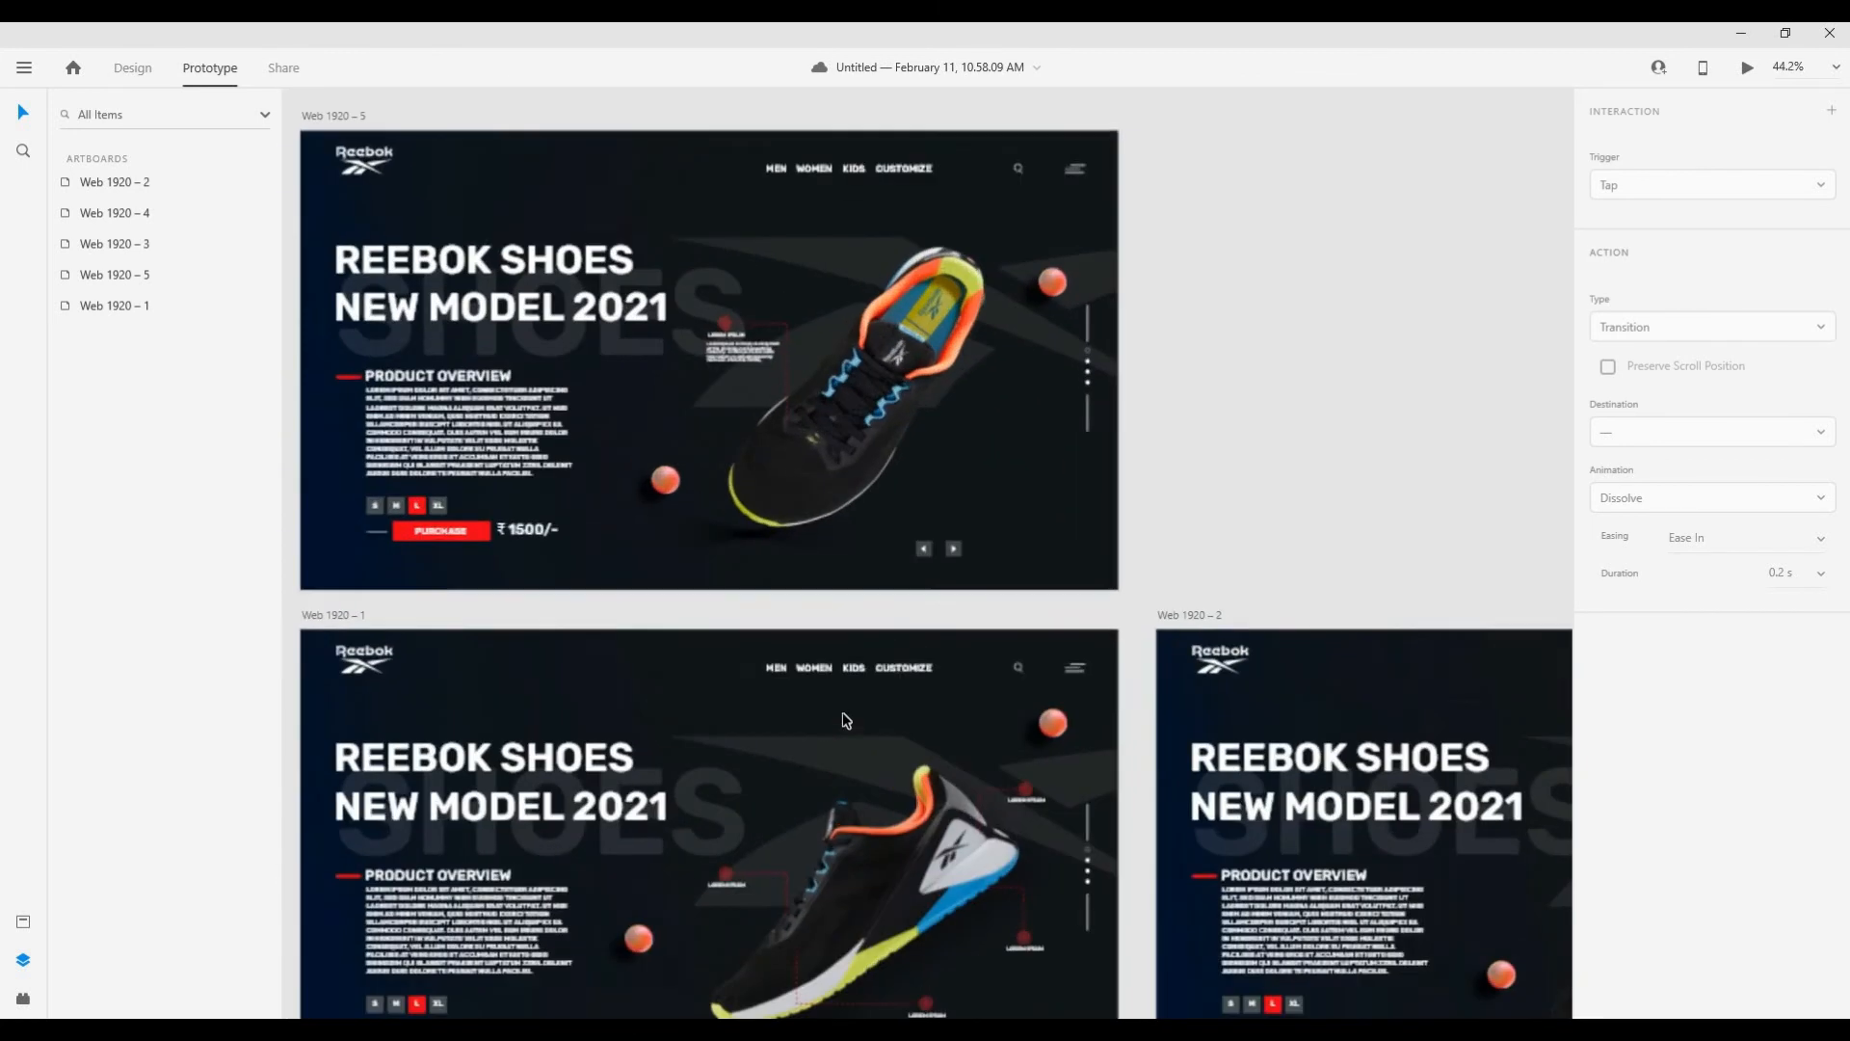
{"action": "left_click_drag", "start_coordinate": [807, 702], "coordinate": [789, 305]}
{"action": "left_click_drag", "start_coordinate": [1530, 959], "coordinate": [962, 660]}
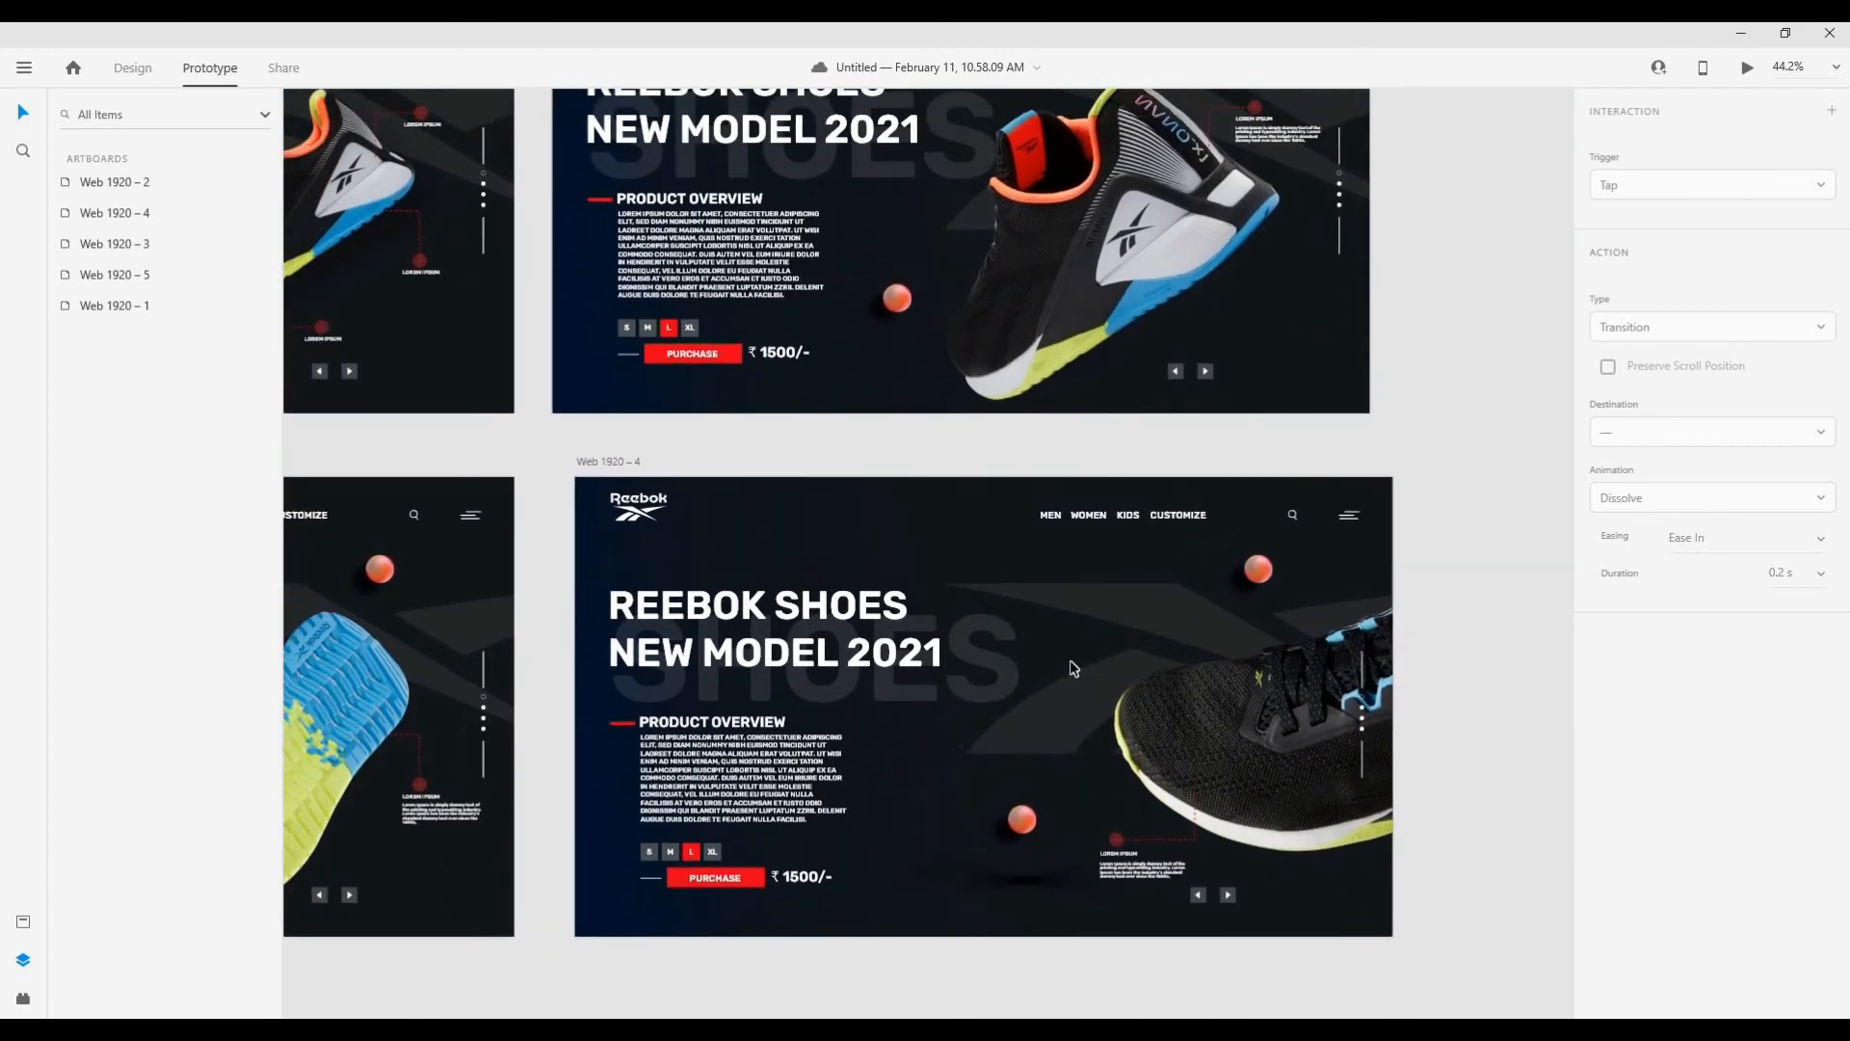